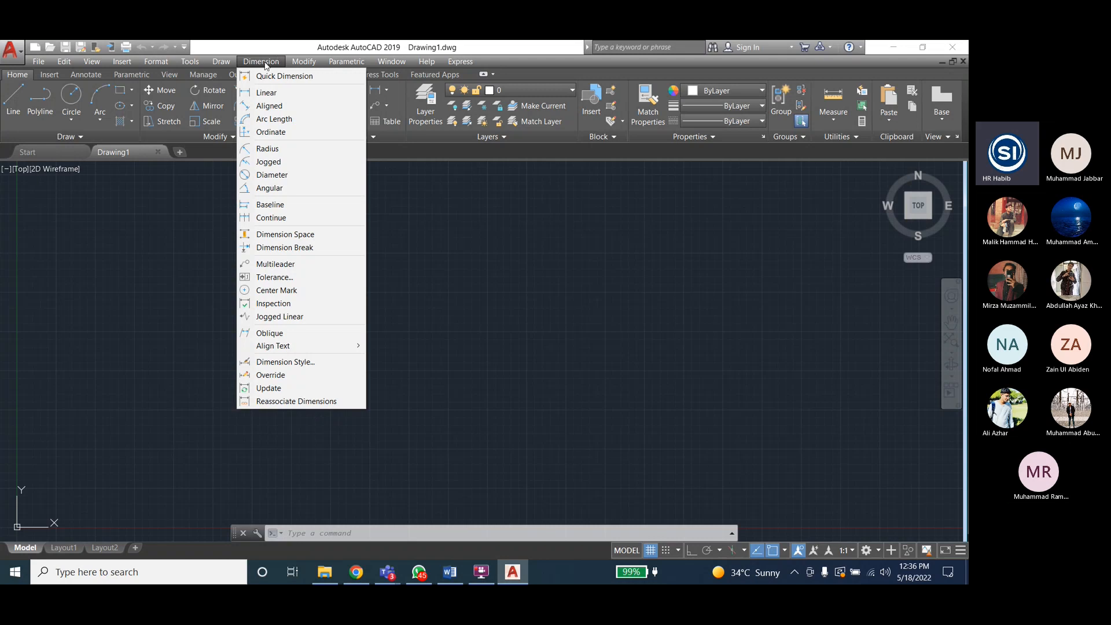
# Open the Dimension Style Manager to view the available dimension styles, and close it without making changes
pyautogui.click(268, 365)
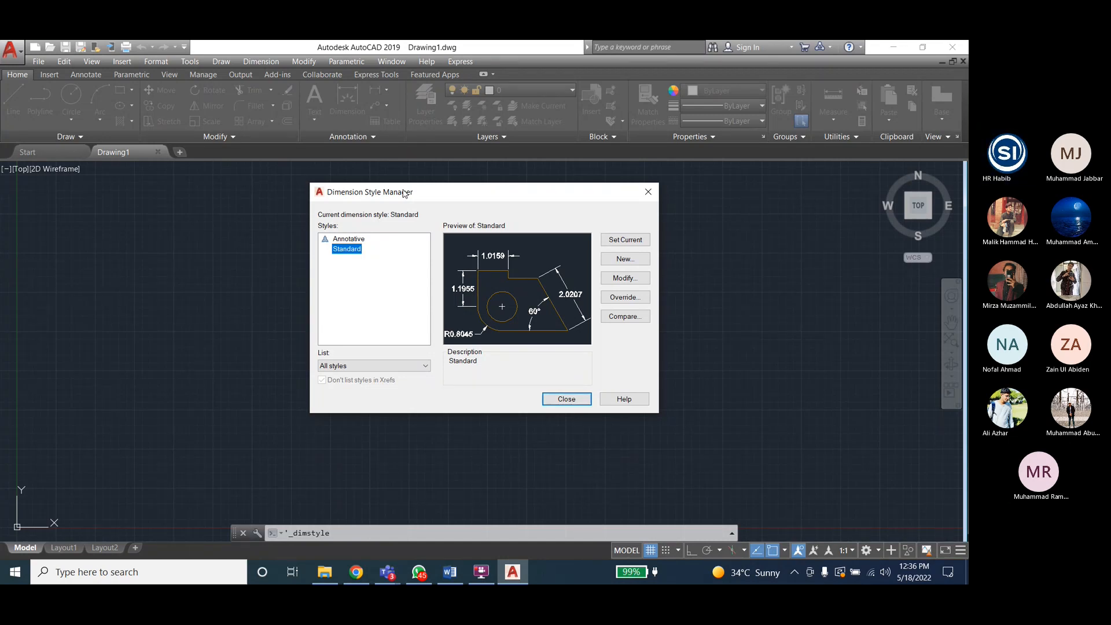
pyautogui.click(560, 399)
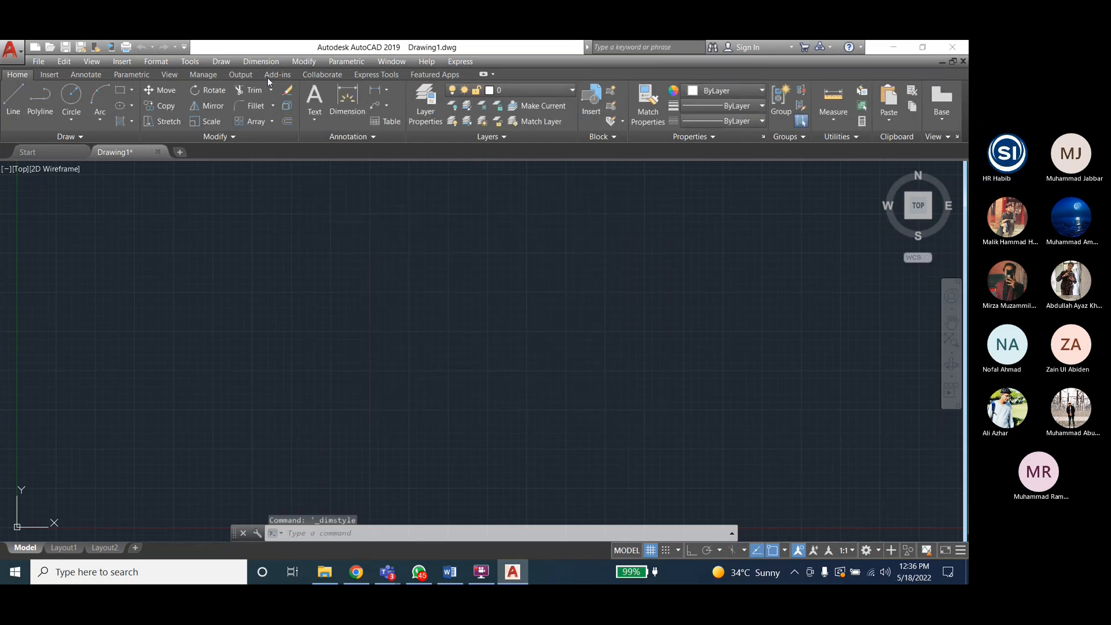
pyautogui.click(261, 61)
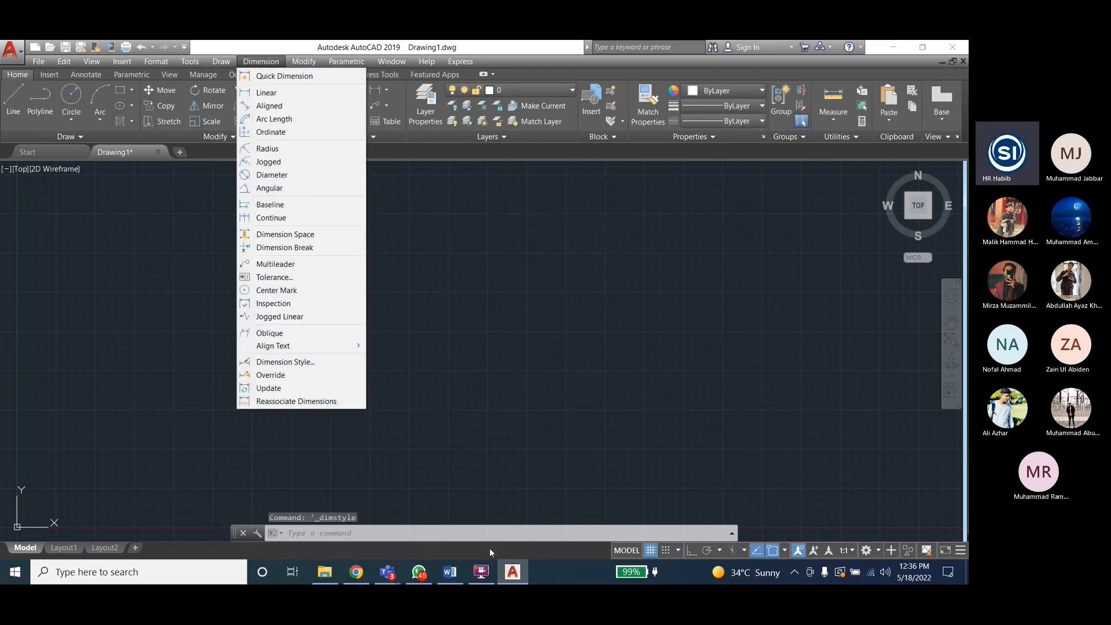
pyautogui.click(441, 529)
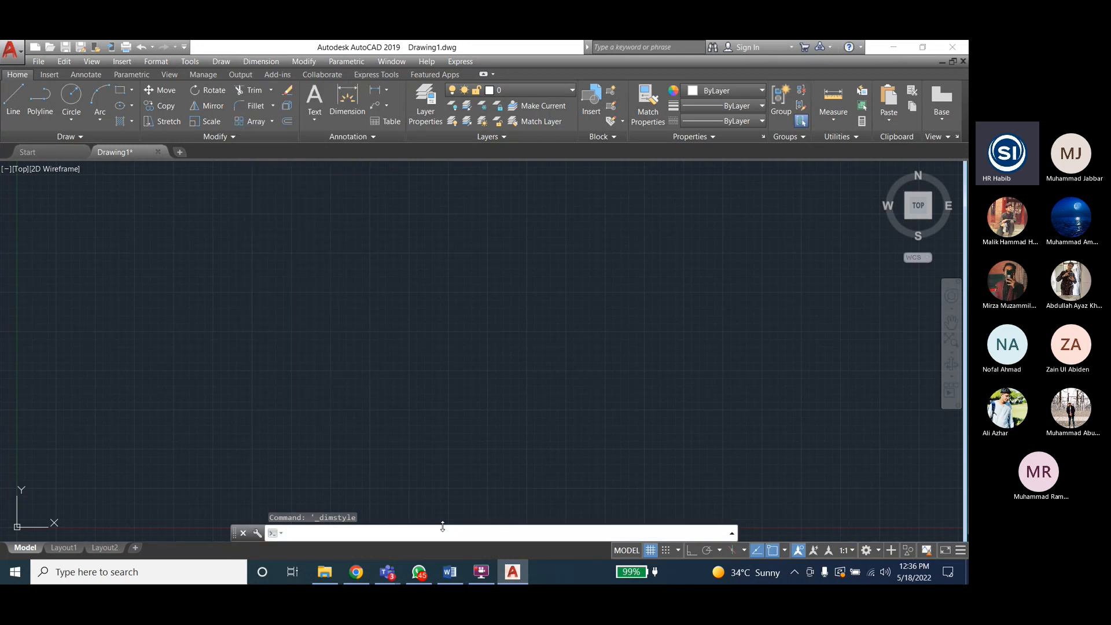
pyautogui.write('d')
pyautogui.press('Return')
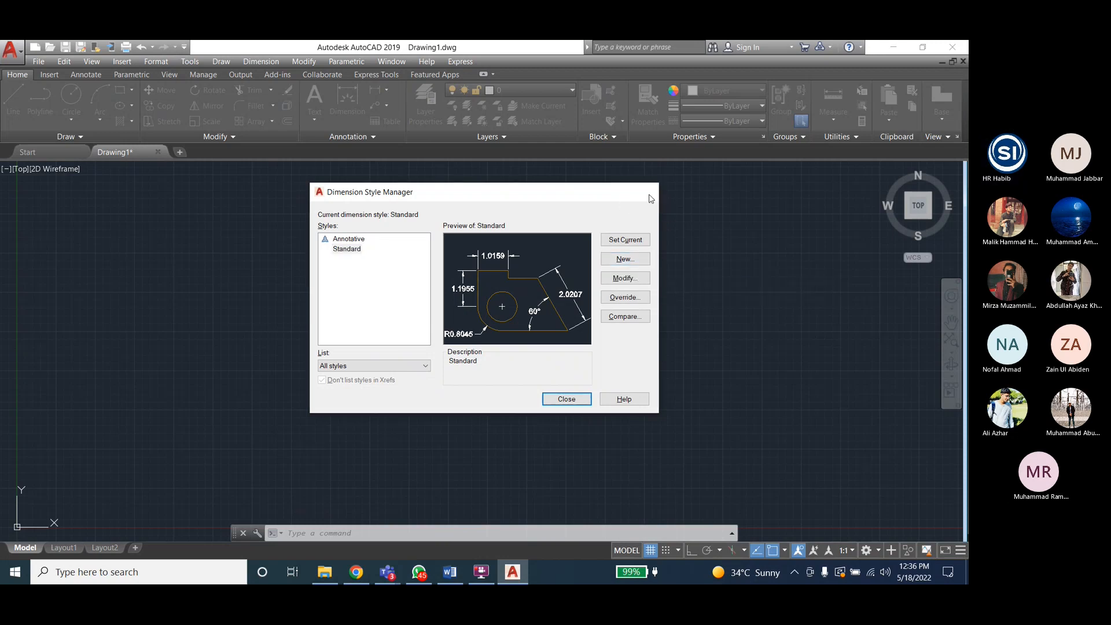
pyautogui.click(649, 195)
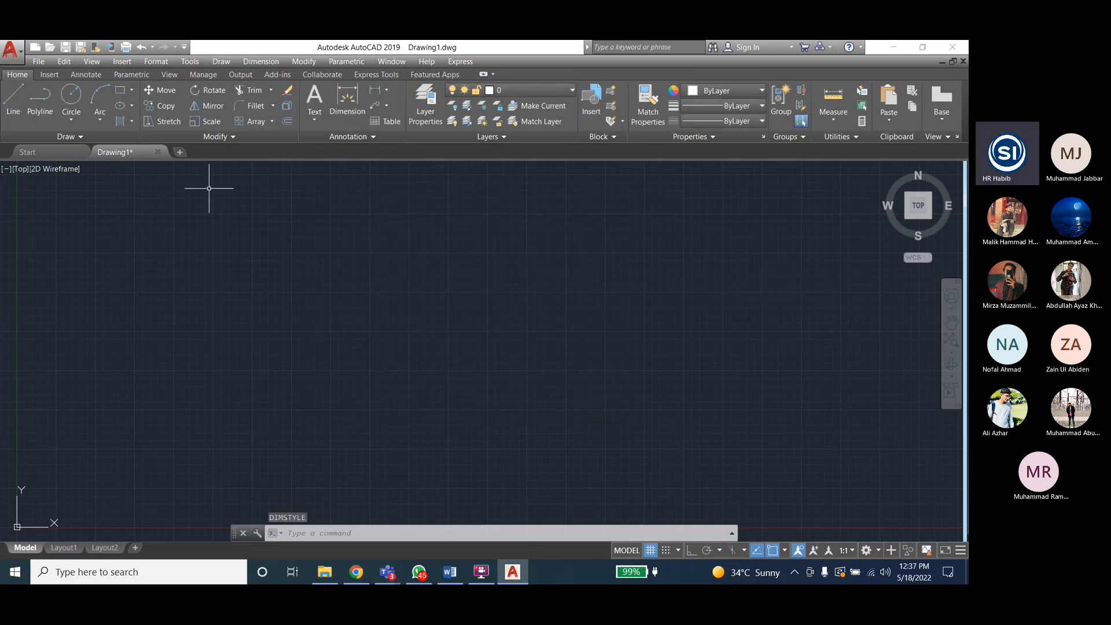
# With Ortho on, draw a connected staircase line of three descending steps, the upper tread about 5.4 units wide
pyautogui.click(15, 99)
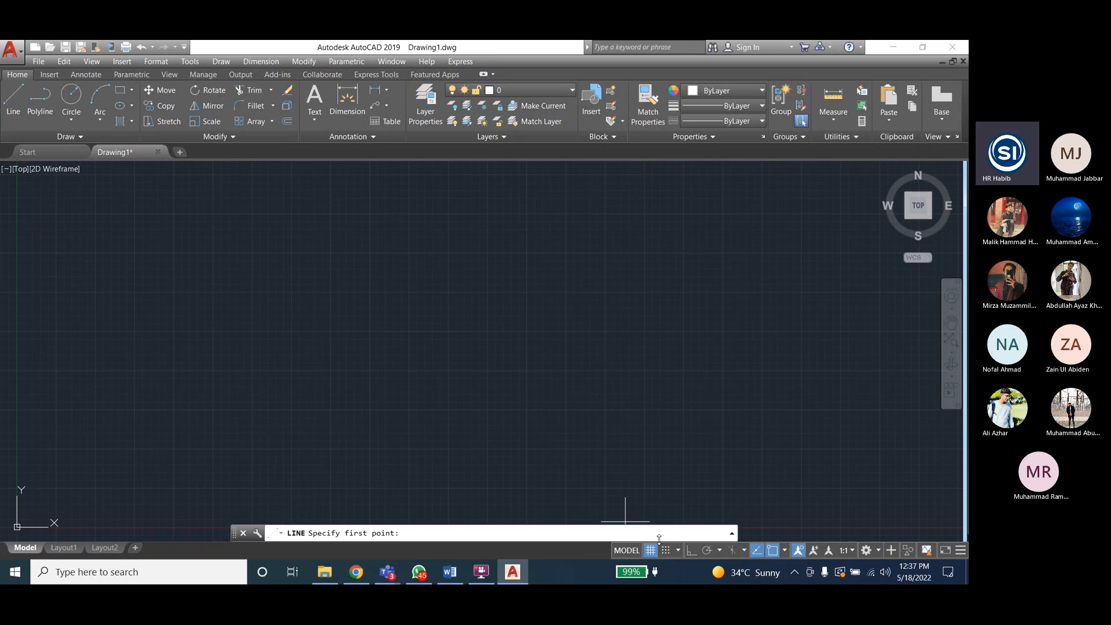
pyautogui.click(693, 550)
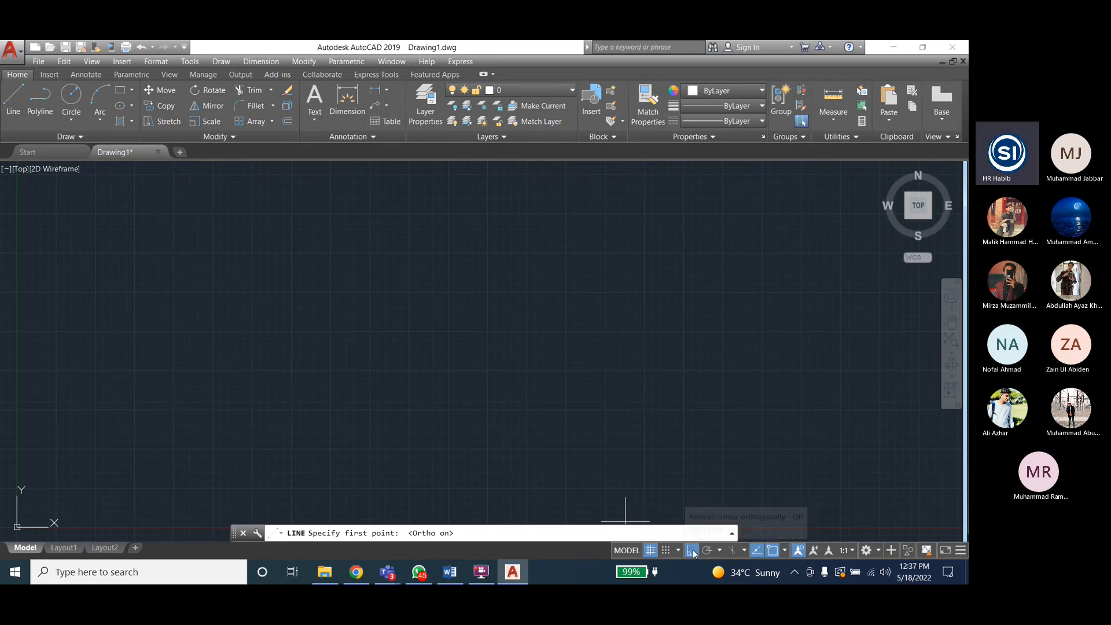
pyautogui.click(183, 256)
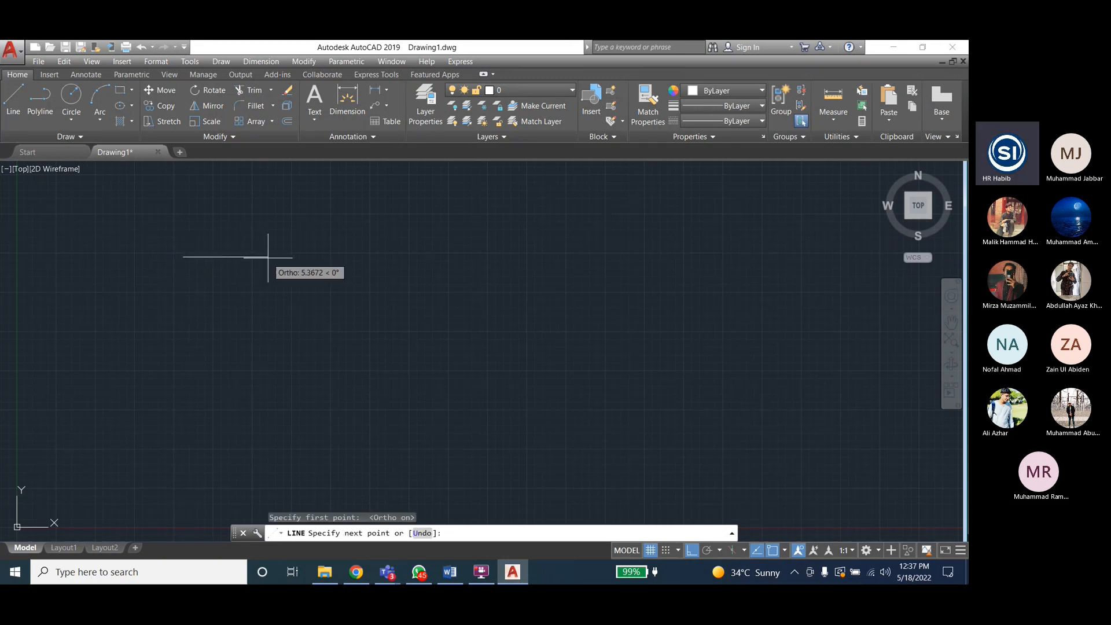
pyautogui.click(268, 256)
pyautogui.click(268, 332)
pyautogui.click(370, 331)
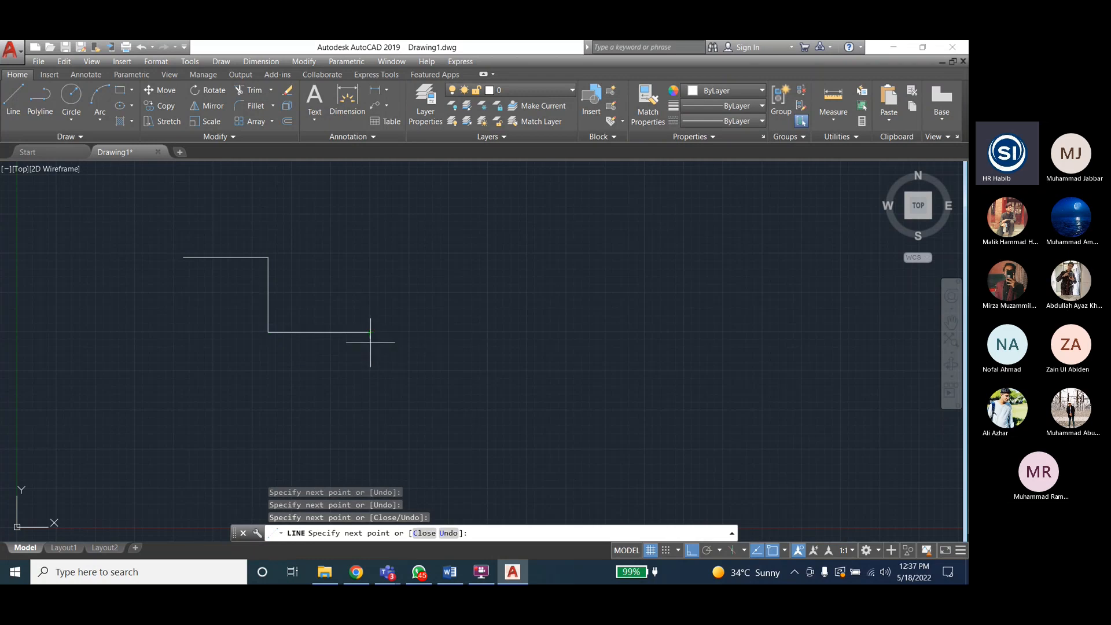
pyautogui.click(370, 402)
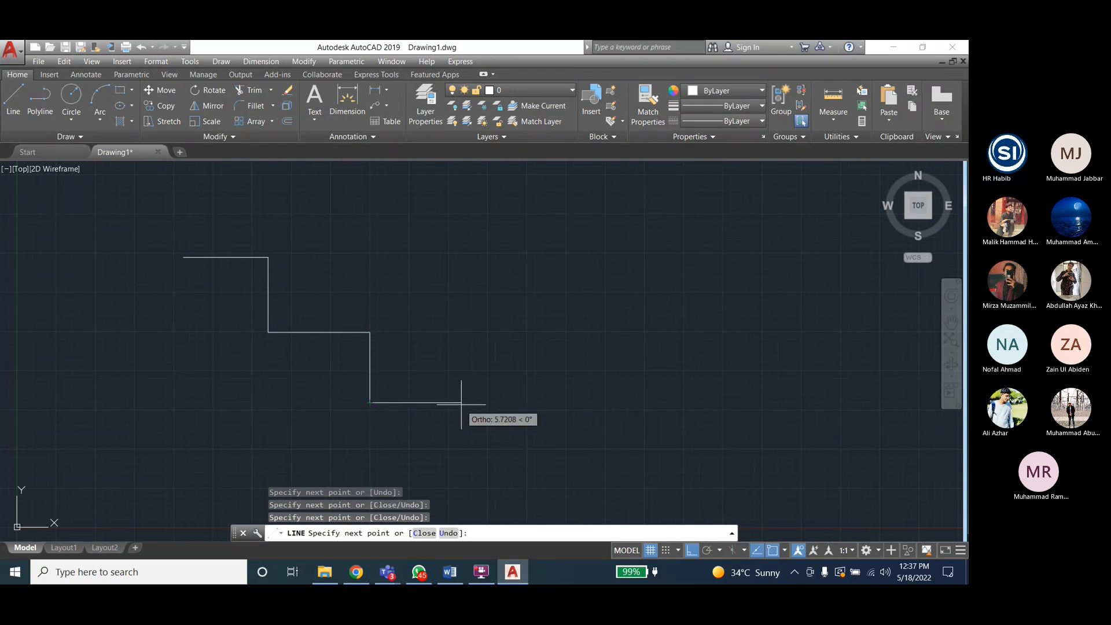
pyautogui.click(463, 402)
pyautogui.click(463, 464)
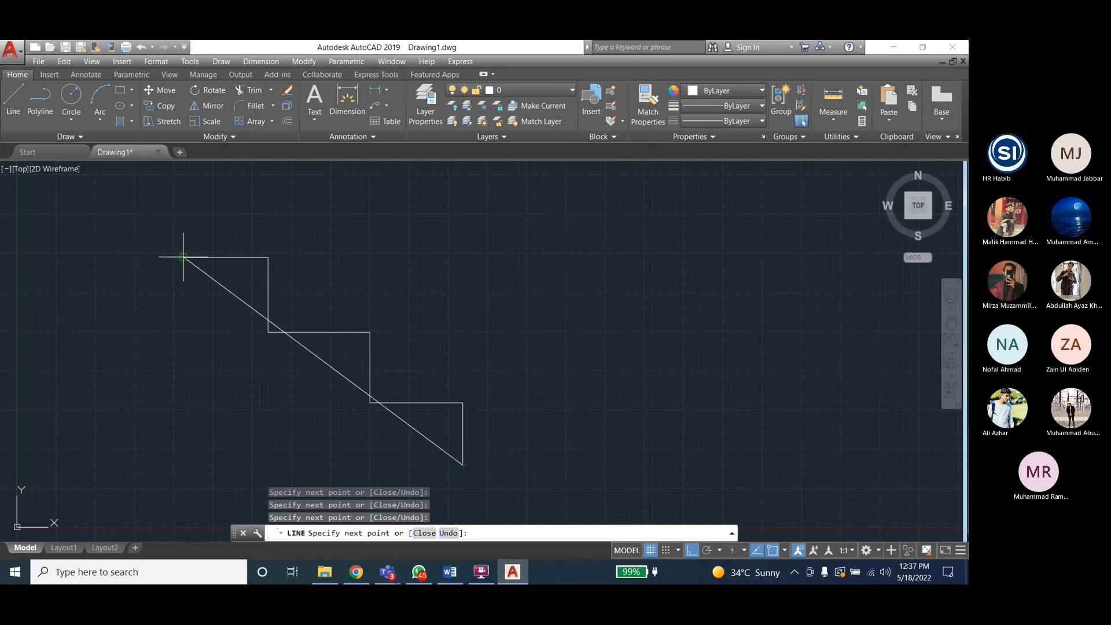
# Close the staircase profile with a horizontal base line and a vertical line back to its starting point
pyautogui.click(184, 465)
pyautogui.click(184, 256)
pyautogui.press('Escape')
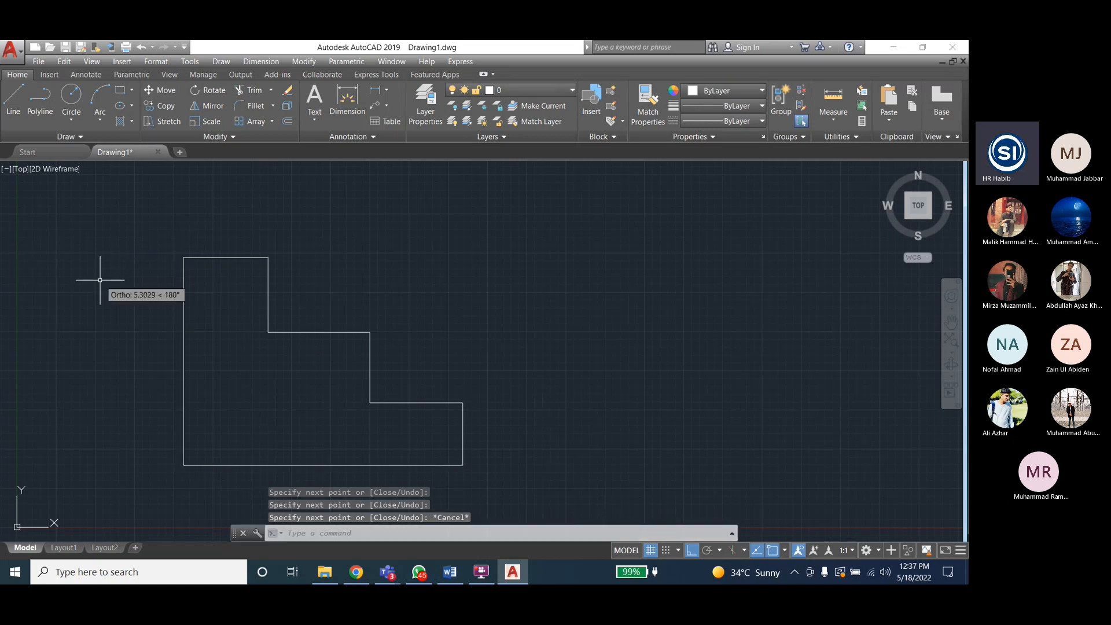
# Hatch the interior of the stepped outline with the ANSI31 pattern and a red 205,32,39 background colour
pyautogui.scroll(-2, 744, 308)
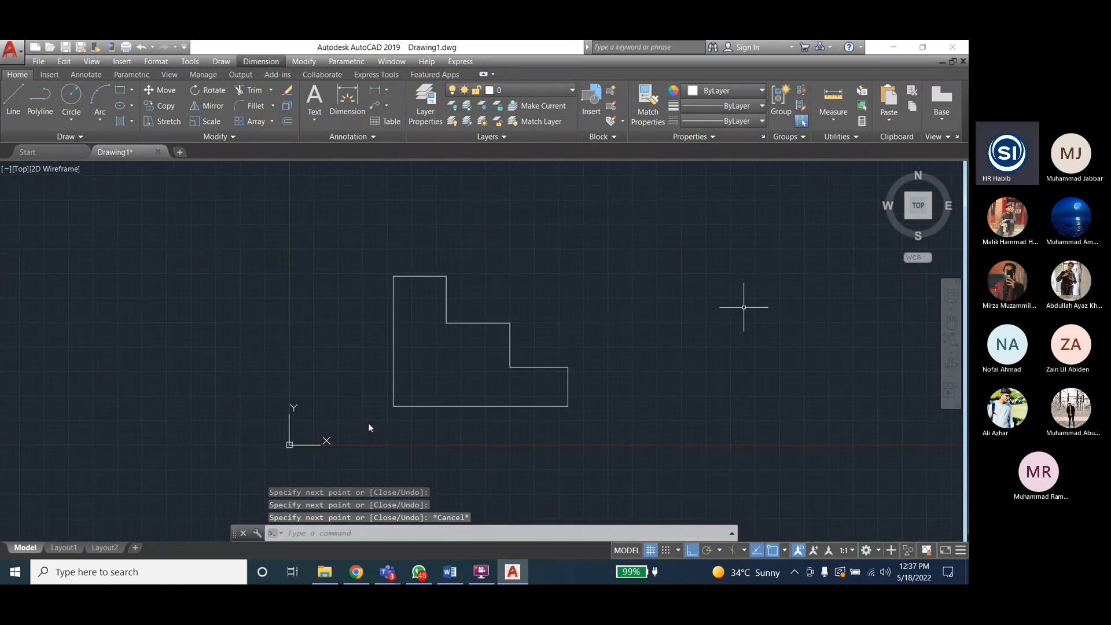
pyautogui.scroll(2, 421, 351)
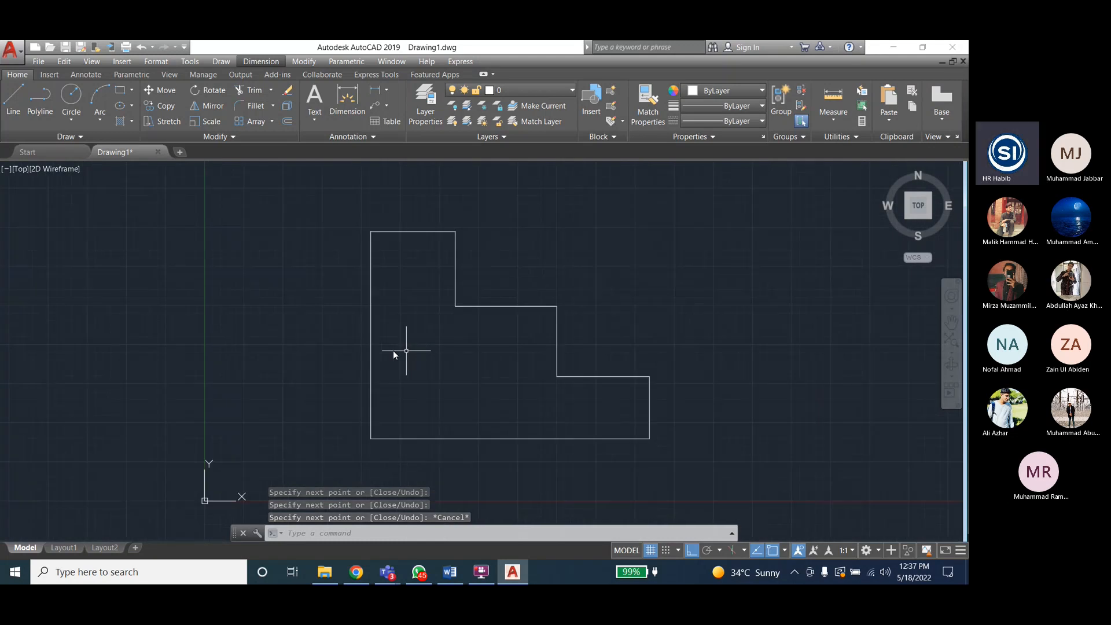
pyautogui.click(221, 62)
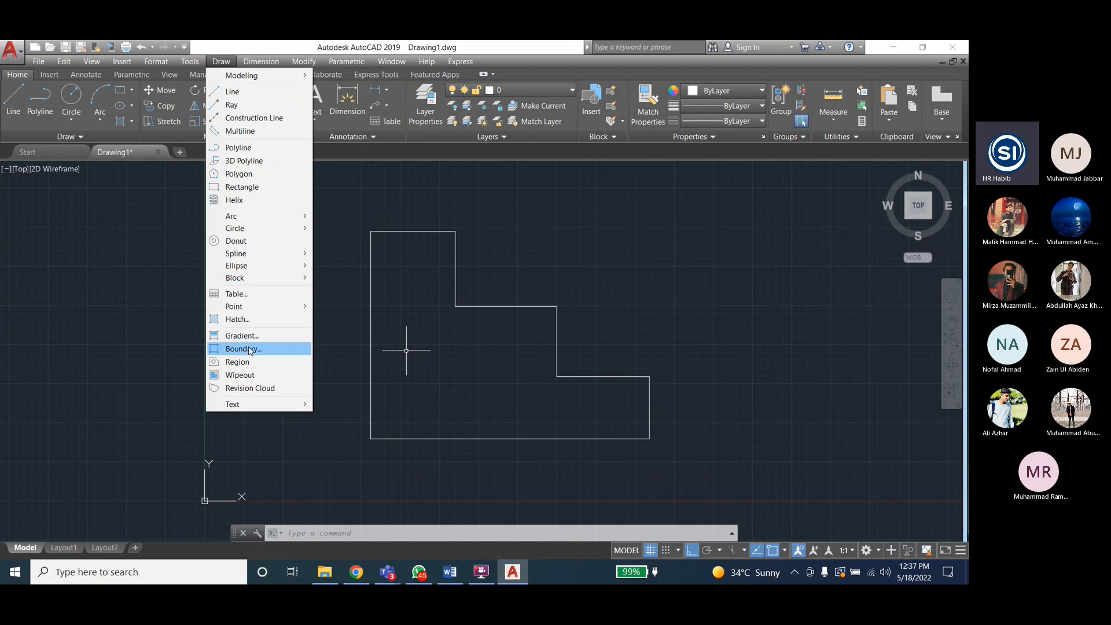
pyautogui.click(250, 320)
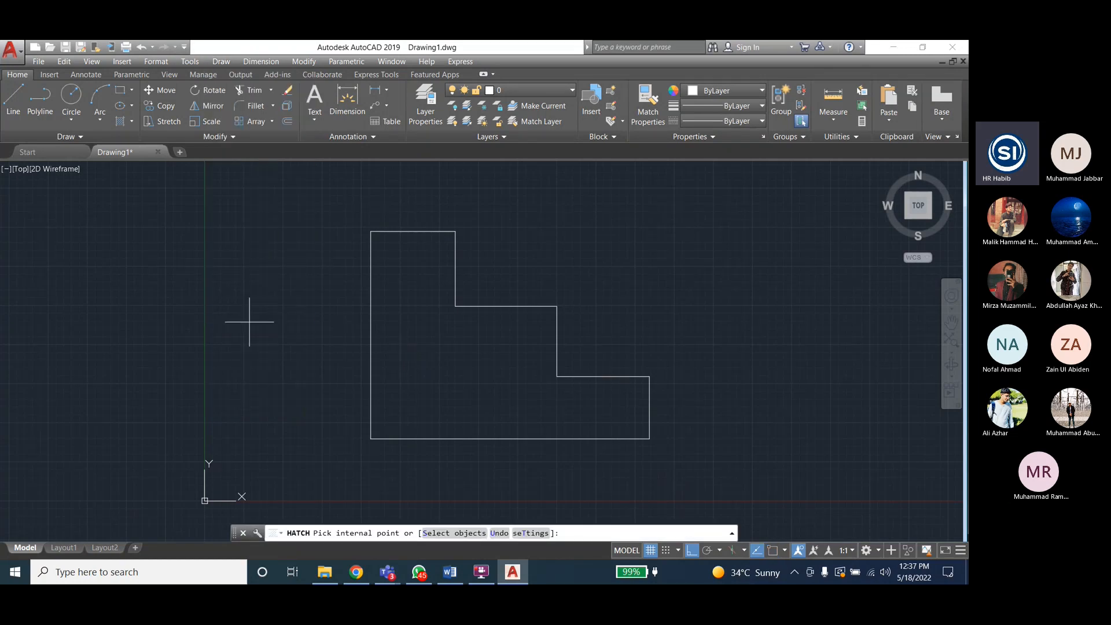
pyautogui.click(495, 385)
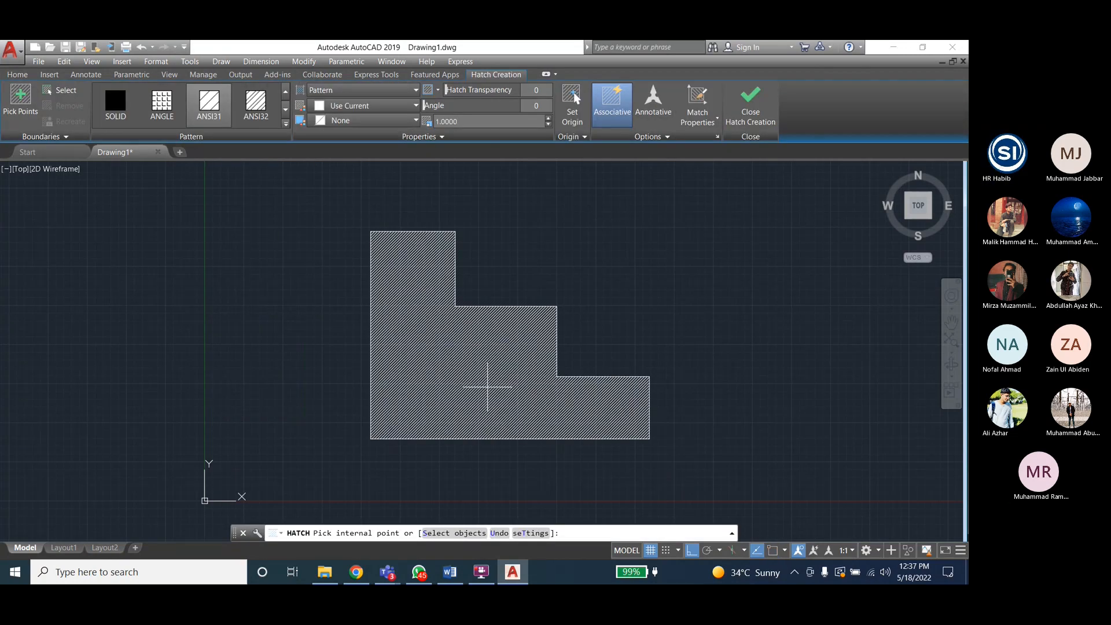
pyautogui.click(22, 97)
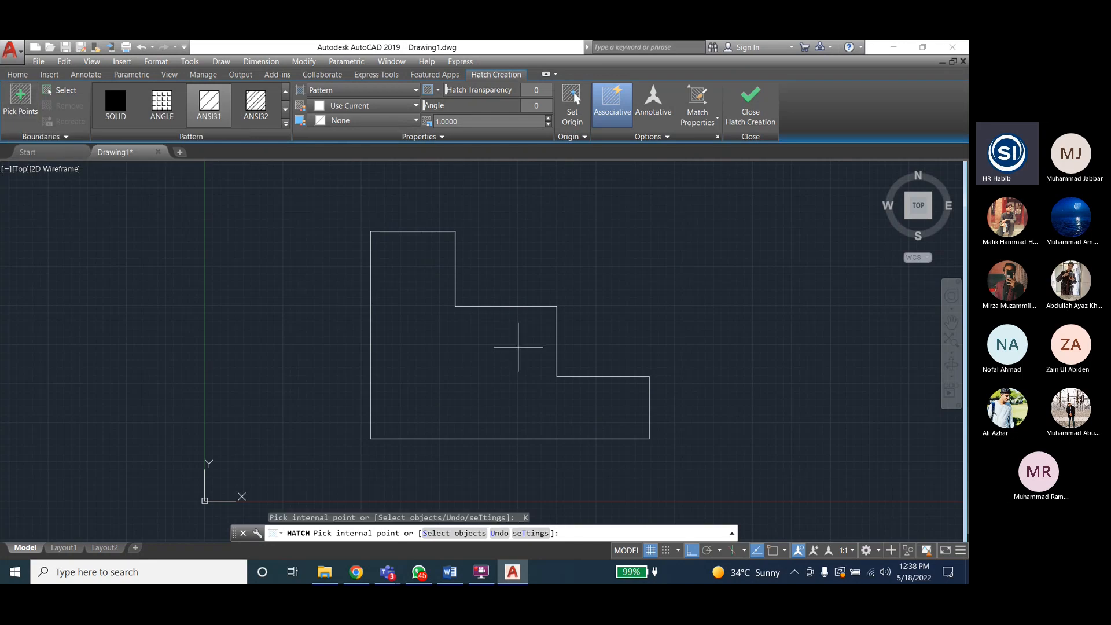
pyautogui.click(460, 368)
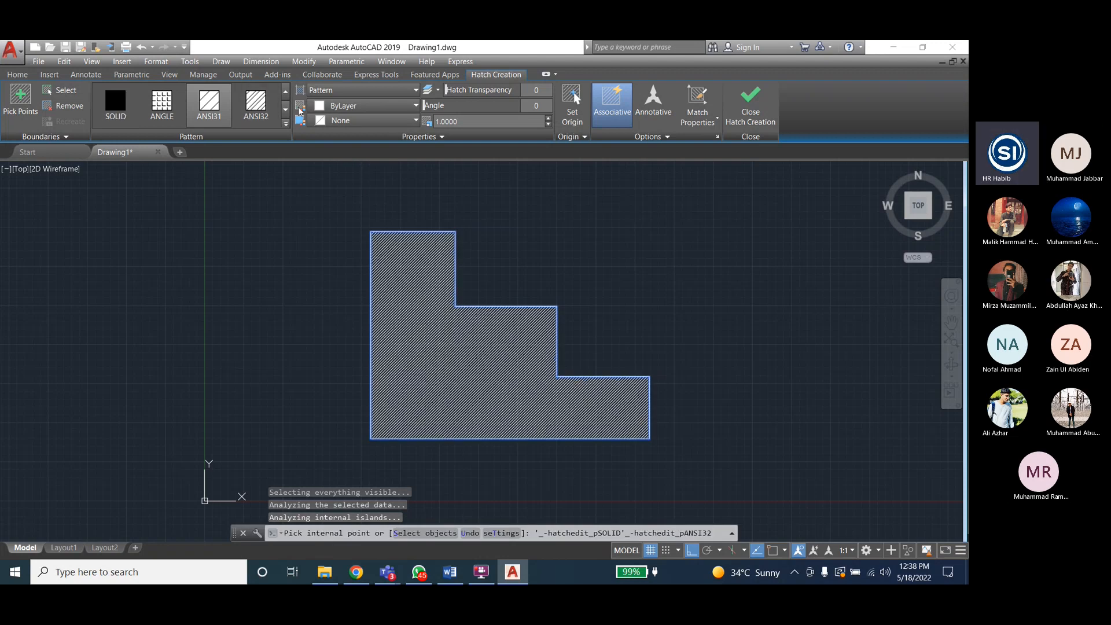
pyautogui.click(338, 121)
pyautogui.click(355, 172)
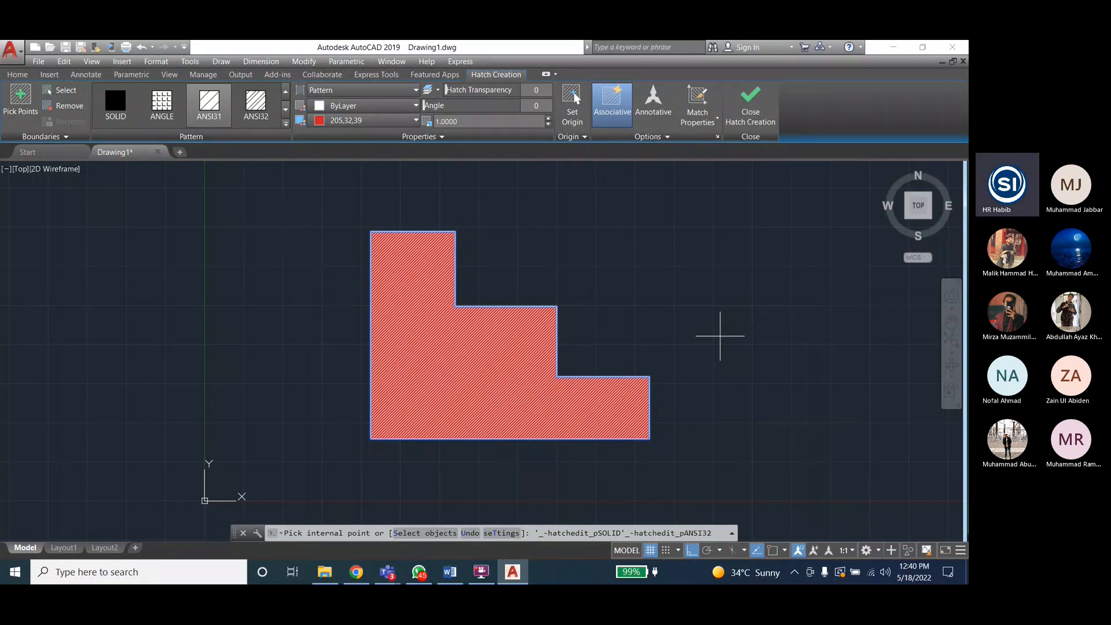
# Try Match Properties on the red-background hatch, and end the Hatch command
pyautogui.click(20, 74)
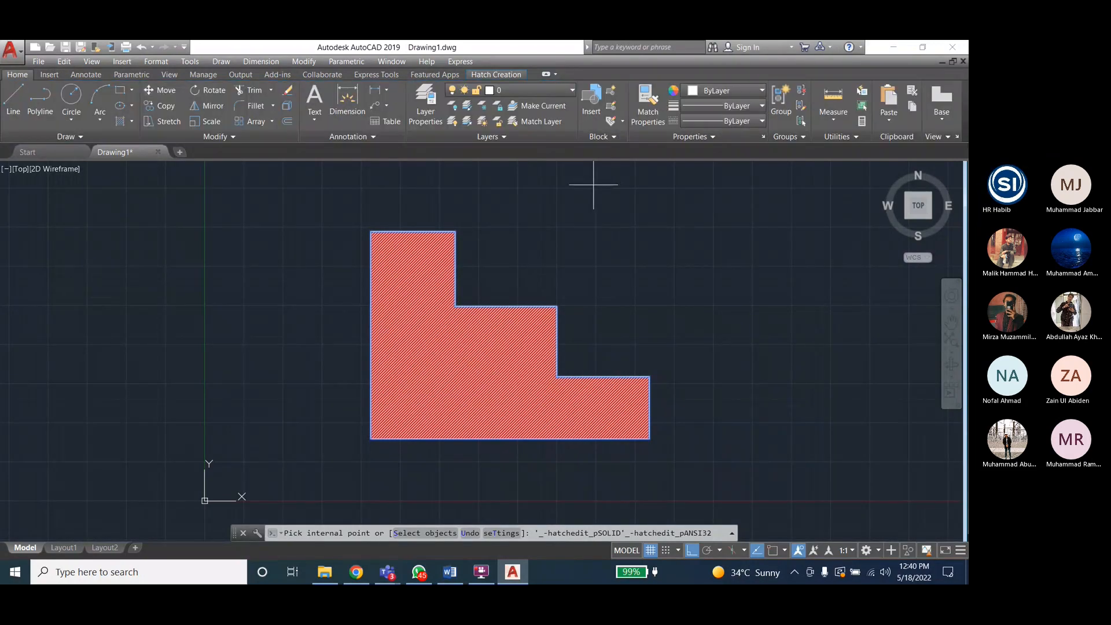
pyautogui.click(647, 108)
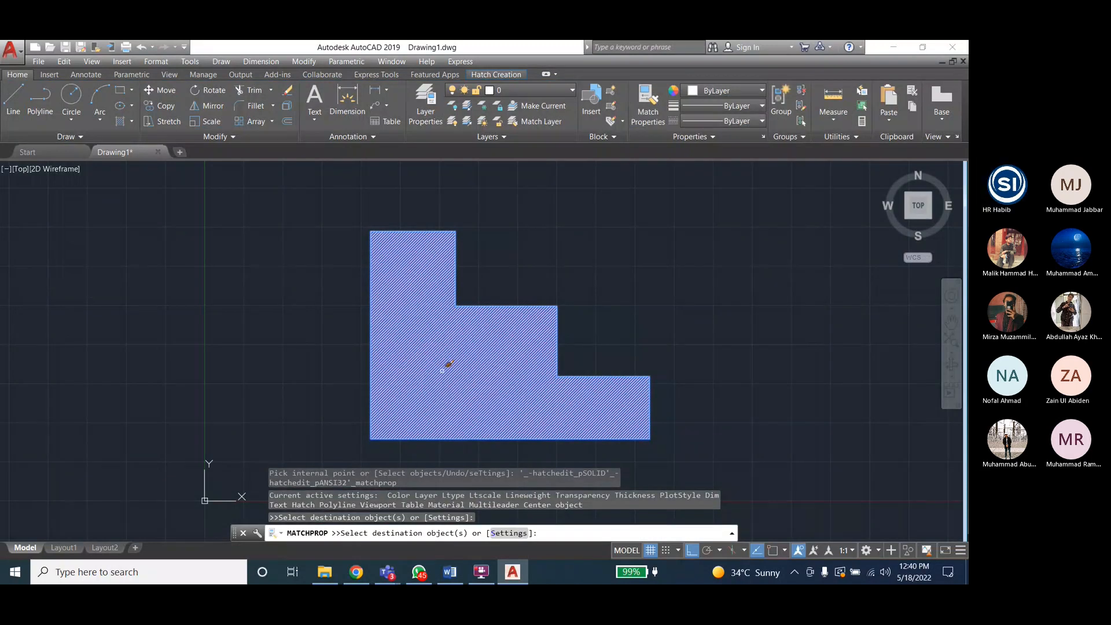
pyautogui.click(447, 364)
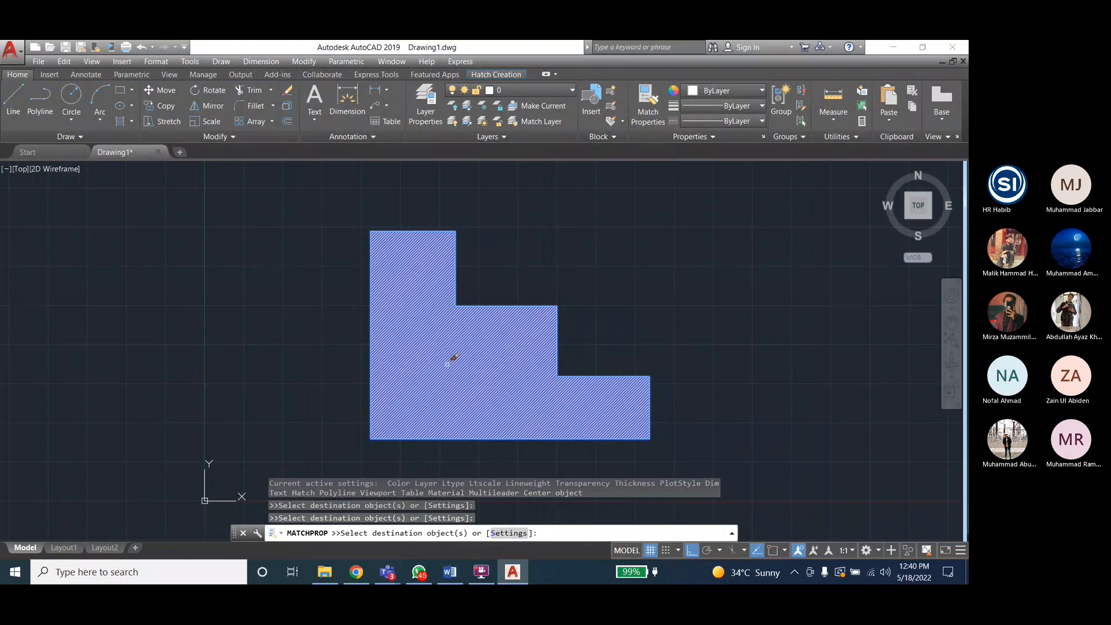
pyautogui.press('Return')
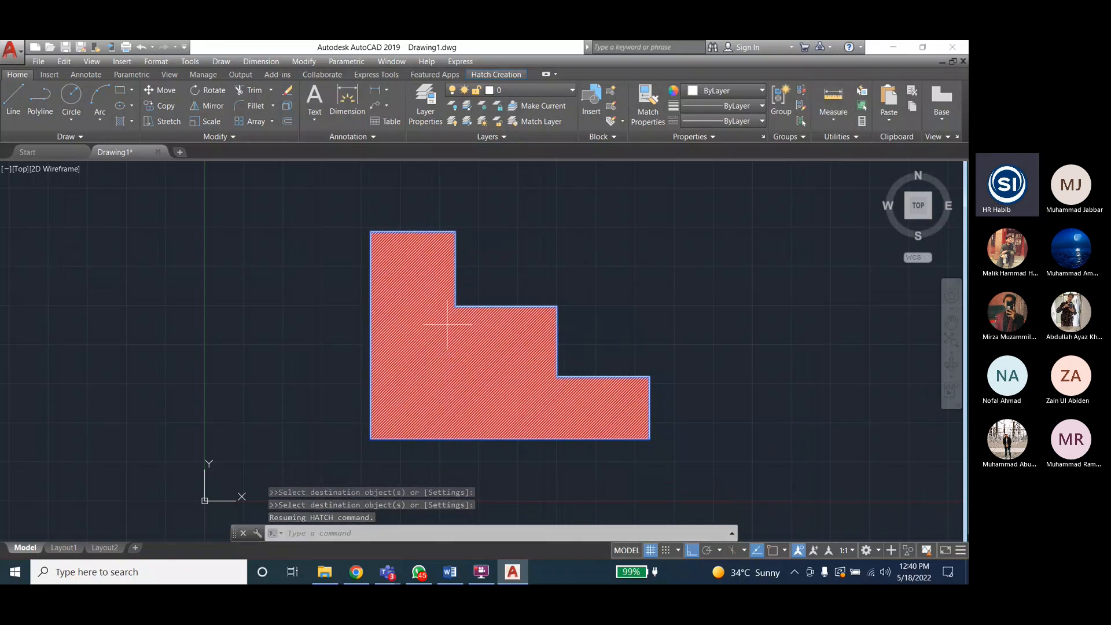
pyautogui.press('Escape')
pyautogui.press('Escape')
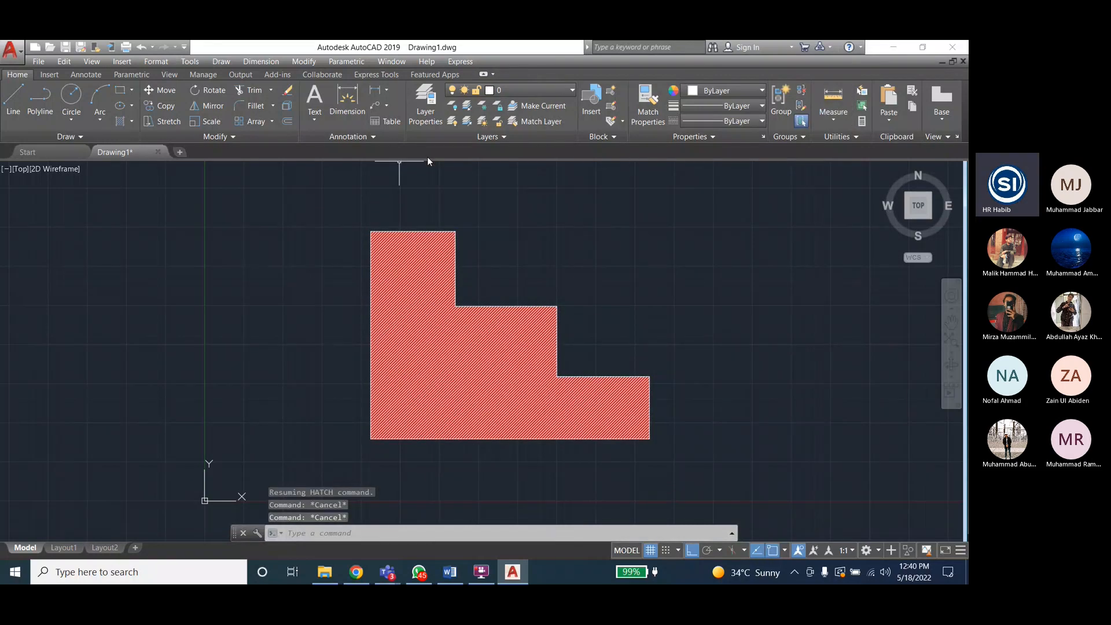
pyautogui.rightClick(447, 323)
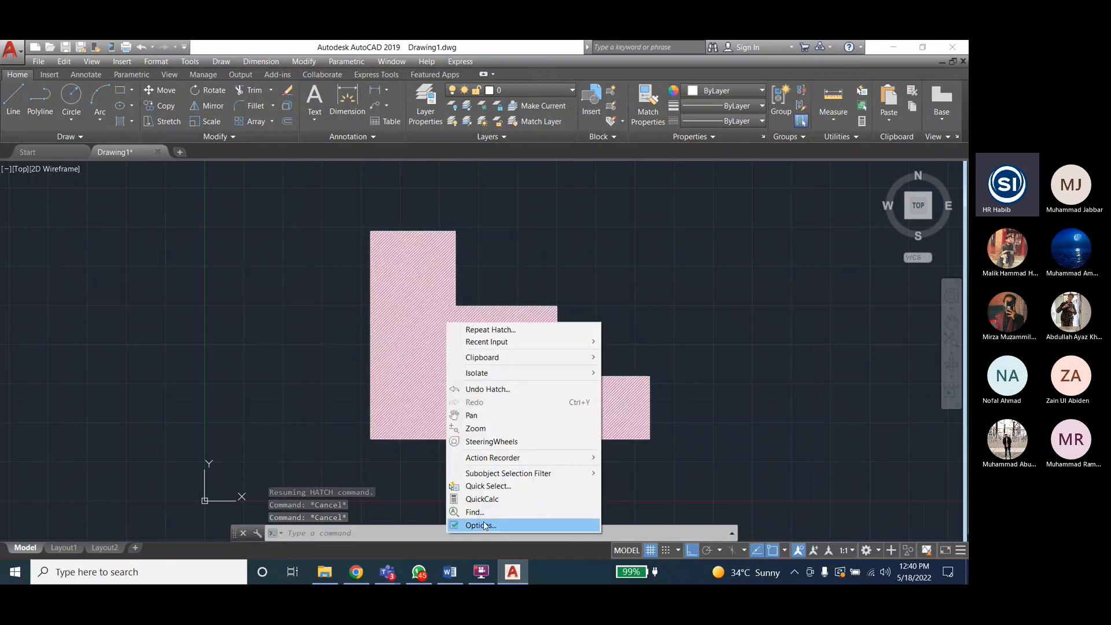
pyautogui.click(485, 525)
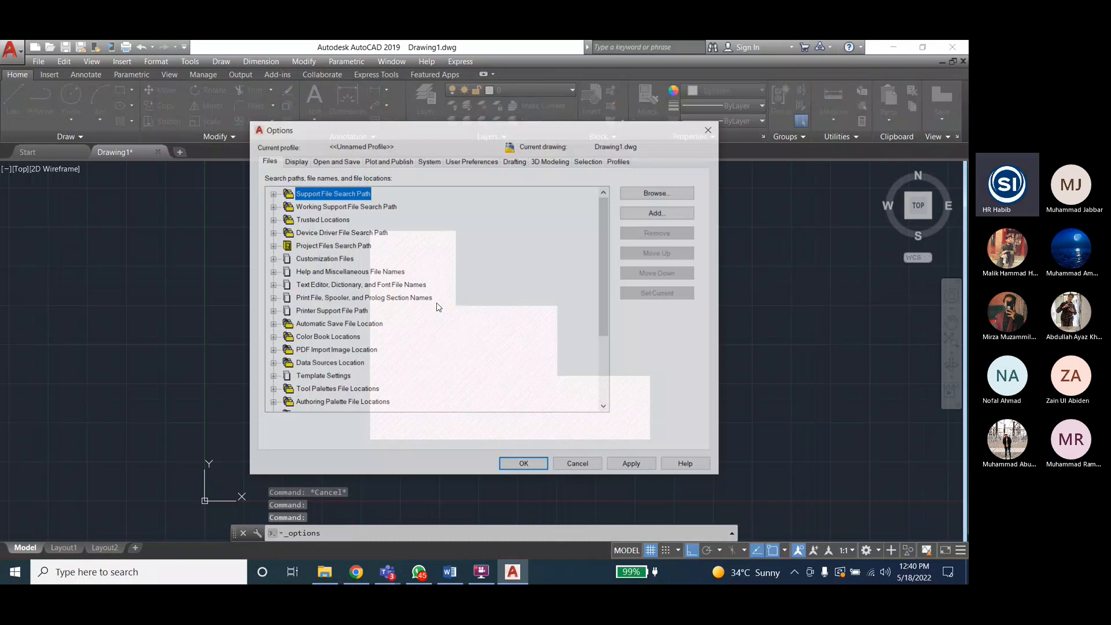
pyautogui.press('Escape')
# Set the background colour of the stepped outline's hatch to yellow 244,238,81
pyautogui.click(429, 319)
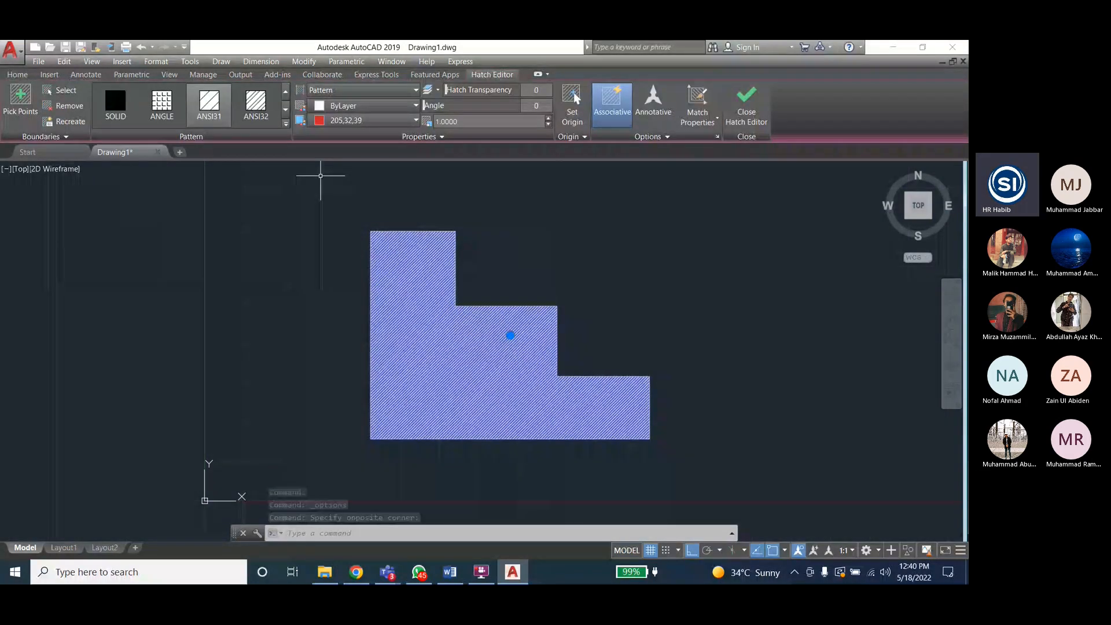
pyautogui.click(394, 120)
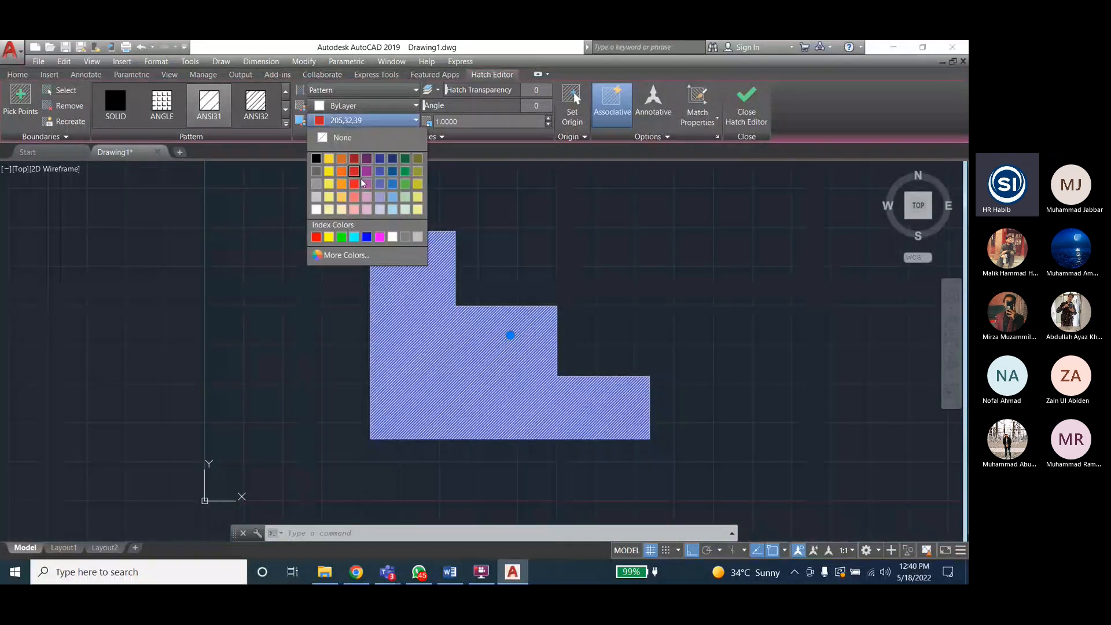
pyautogui.click(331, 184)
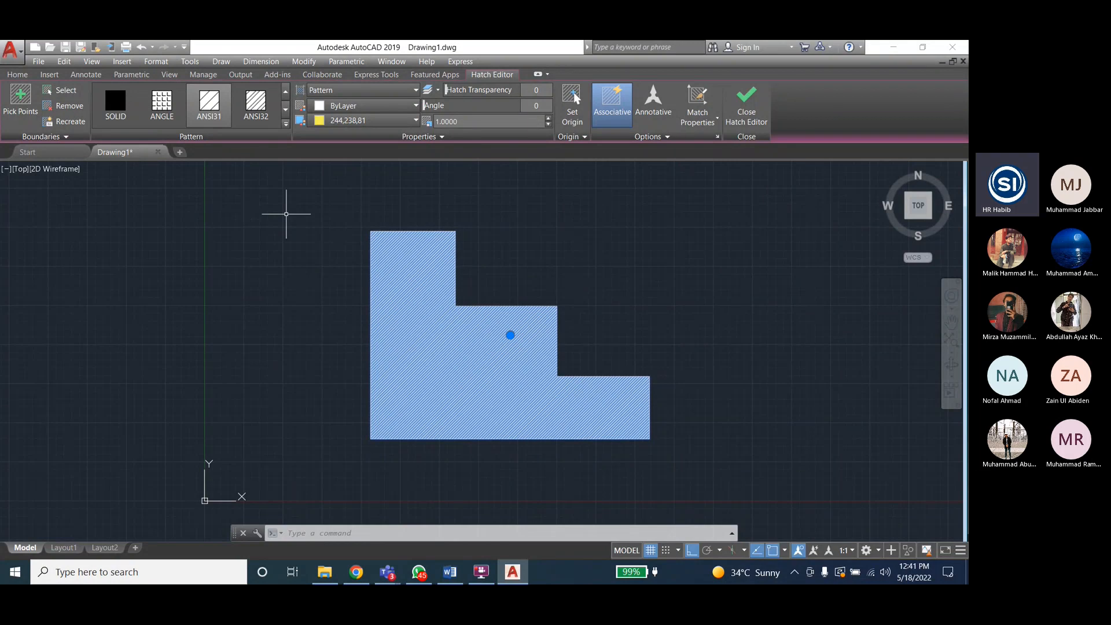
pyautogui.press('Escape')
pyautogui.press('Escape')
# Set the colour of the stepped outline's ANSI31 hatch lines to Red in the hatch's properties
pyautogui.click(440, 320)
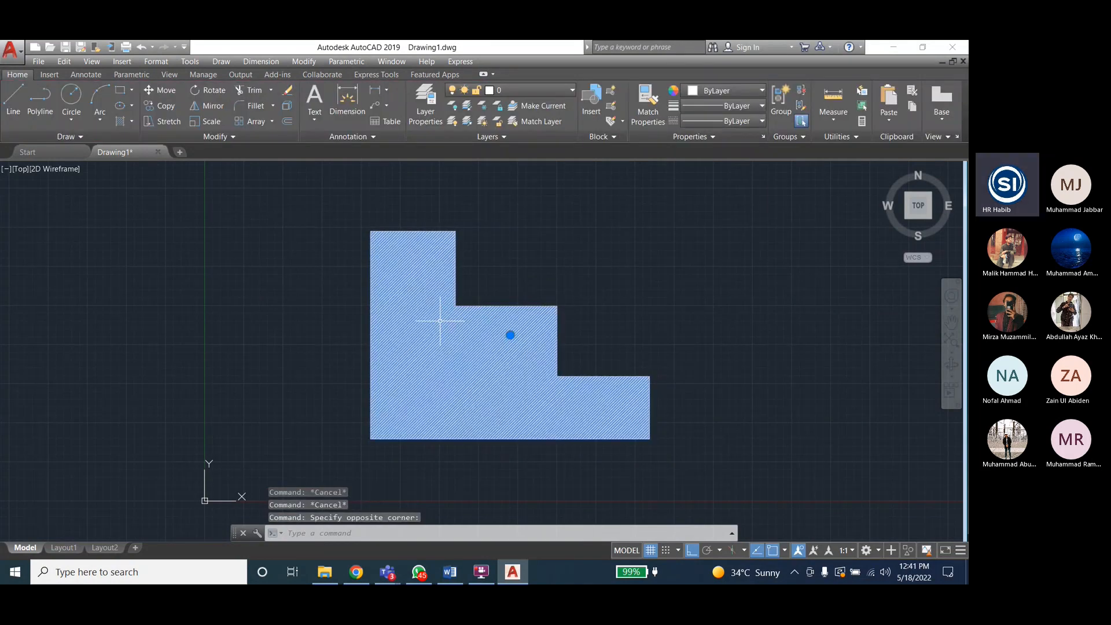
pyautogui.rightClick(440, 321)
pyautogui.click(480, 552)
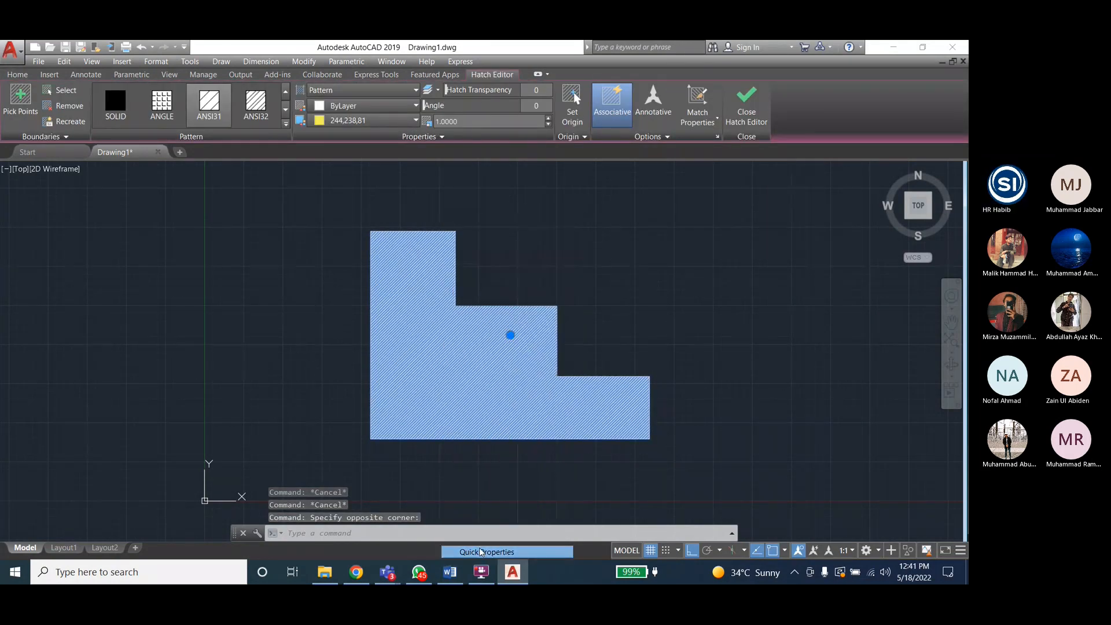
pyautogui.click(677, 342)
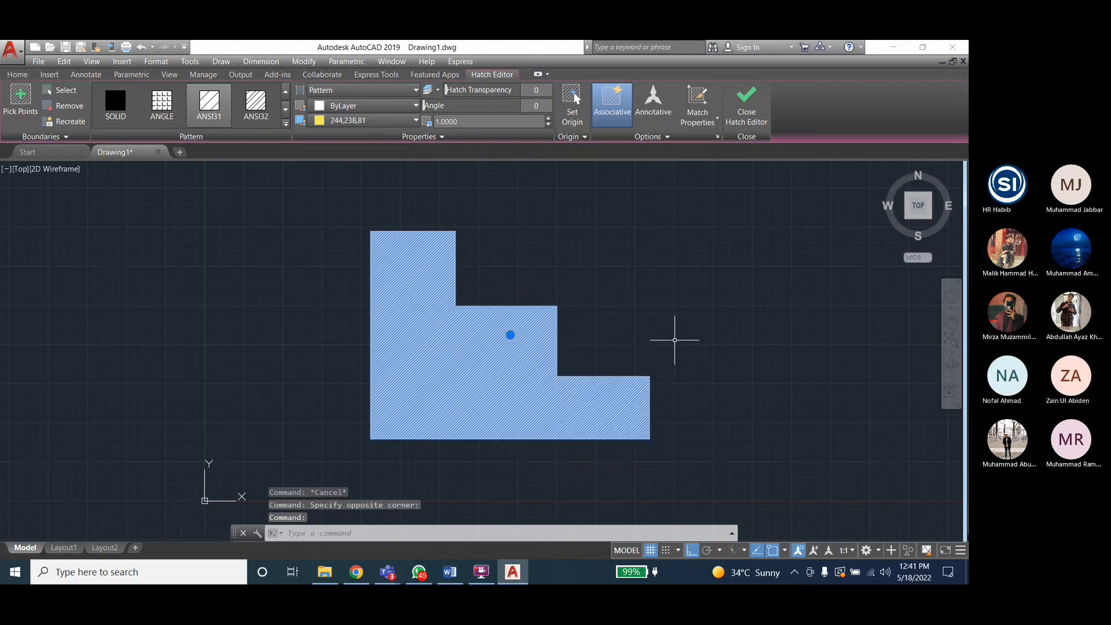
pyautogui.rightClick(441, 350)
pyautogui.click(480, 539)
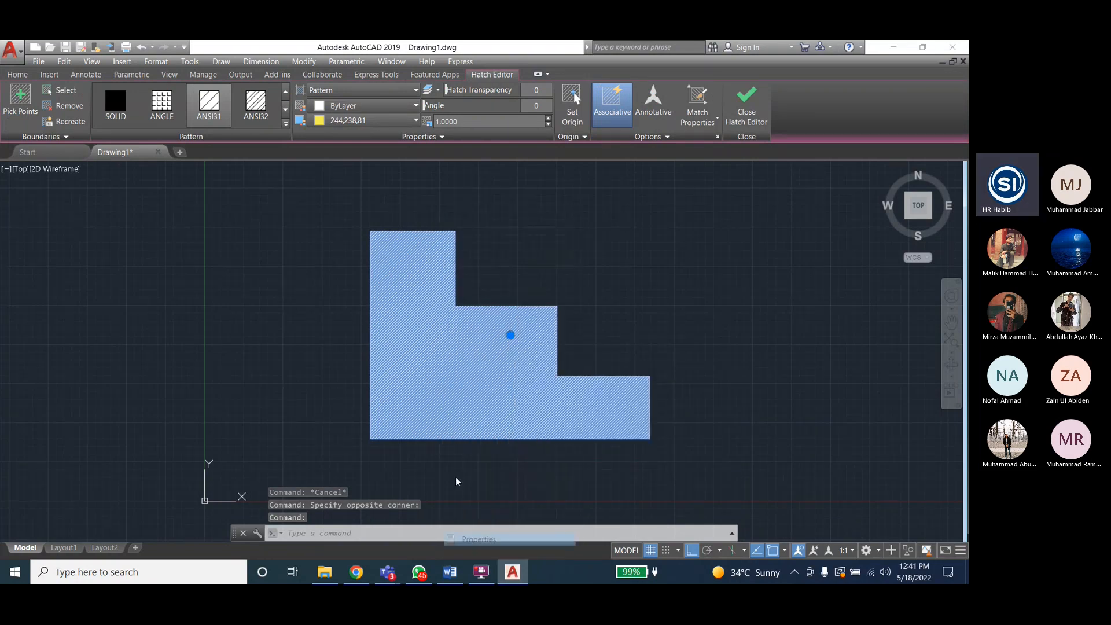
pyautogui.click(96, 122)
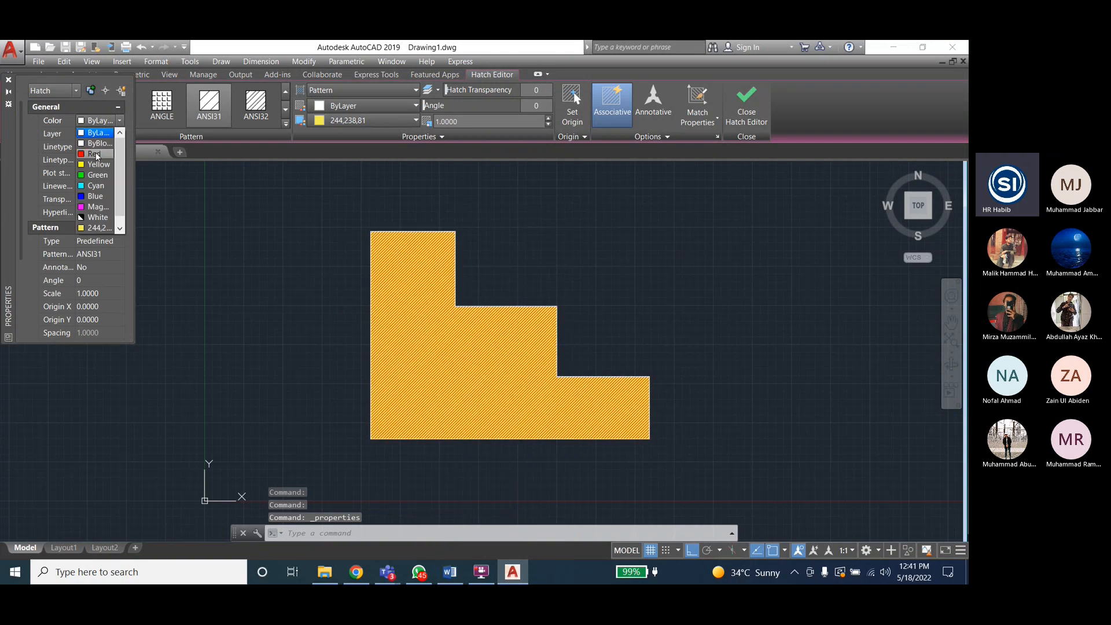
pyautogui.click(95, 155)
pyautogui.click(409, 306)
pyautogui.click(9, 81)
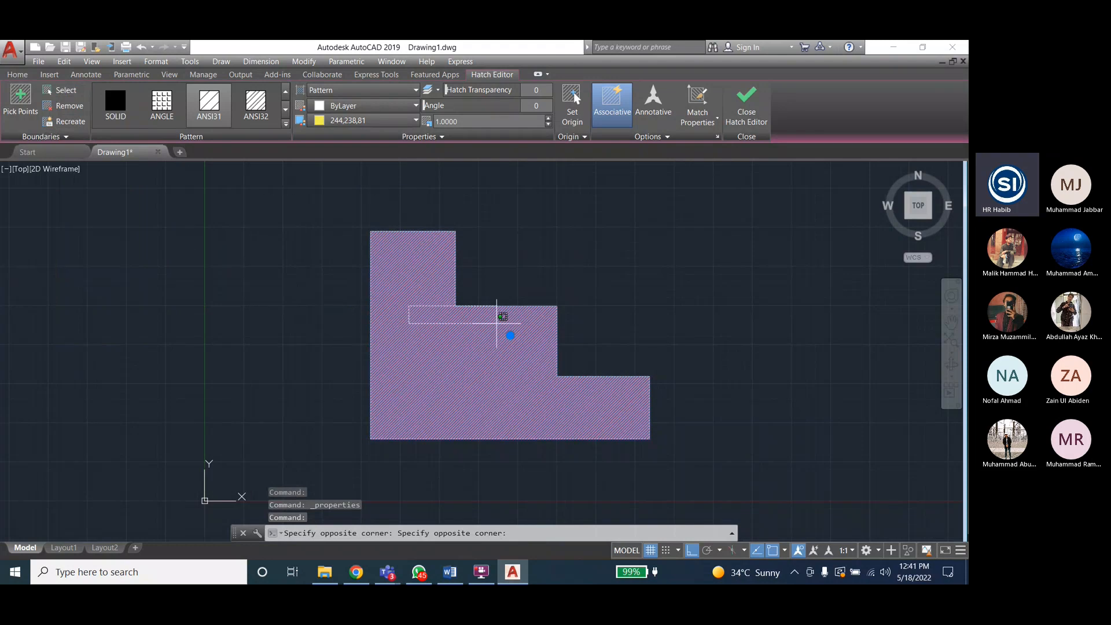
pyautogui.press('Escape')
pyautogui.press('Escape')
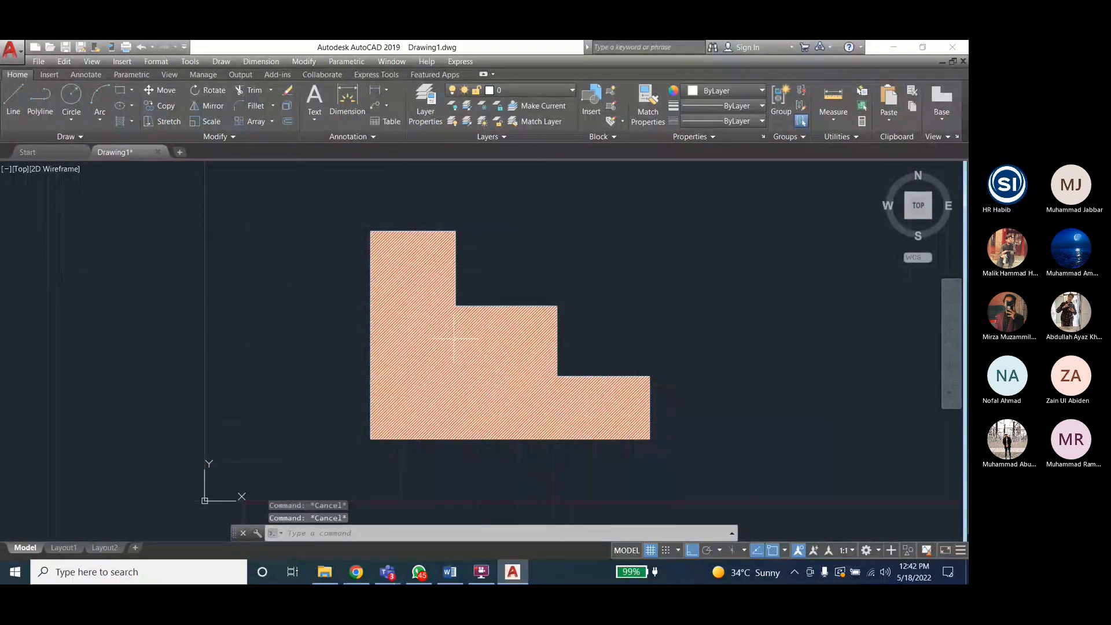
# Delete the hatch with red lines on a yellow background from the stepped outline
pyautogui.click(453, 345)
pyautogui.press('Delete')
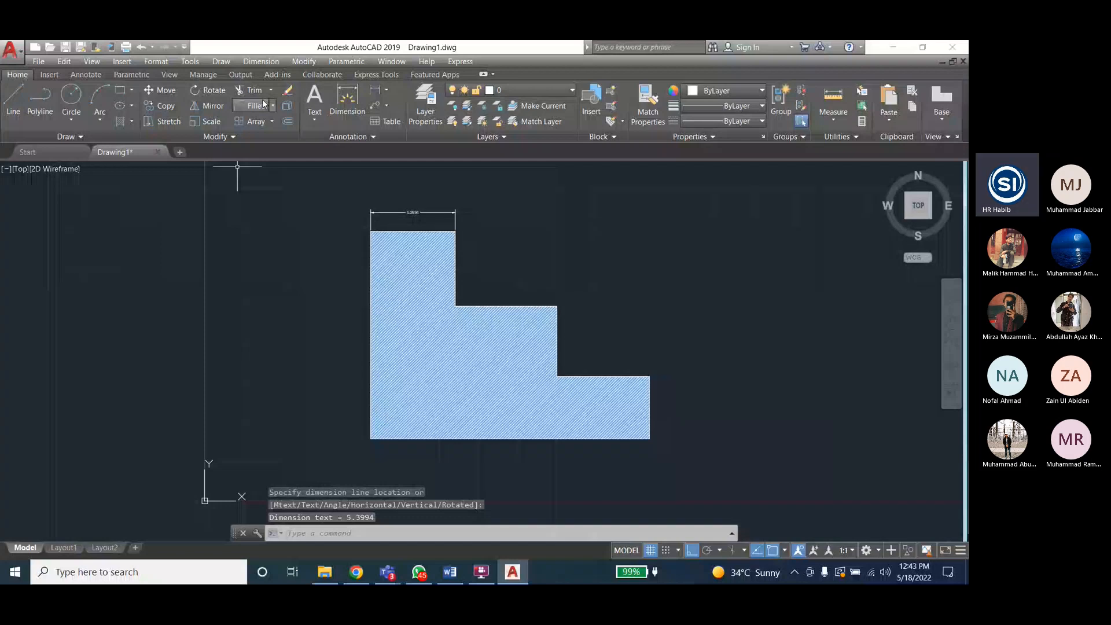
# Add a vertical linear dimension to the lowest step's outer edge, placing it just outside the outline
pyautogui.click(261, 62)
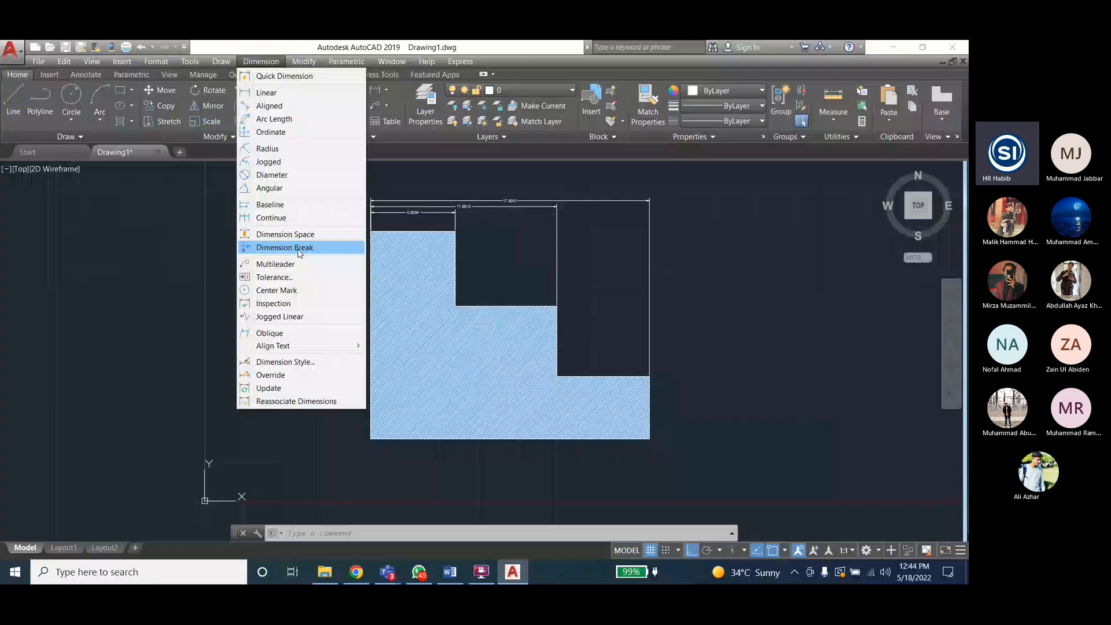
pyautogui.press('Escape')
pyautogui.click(253, 62)
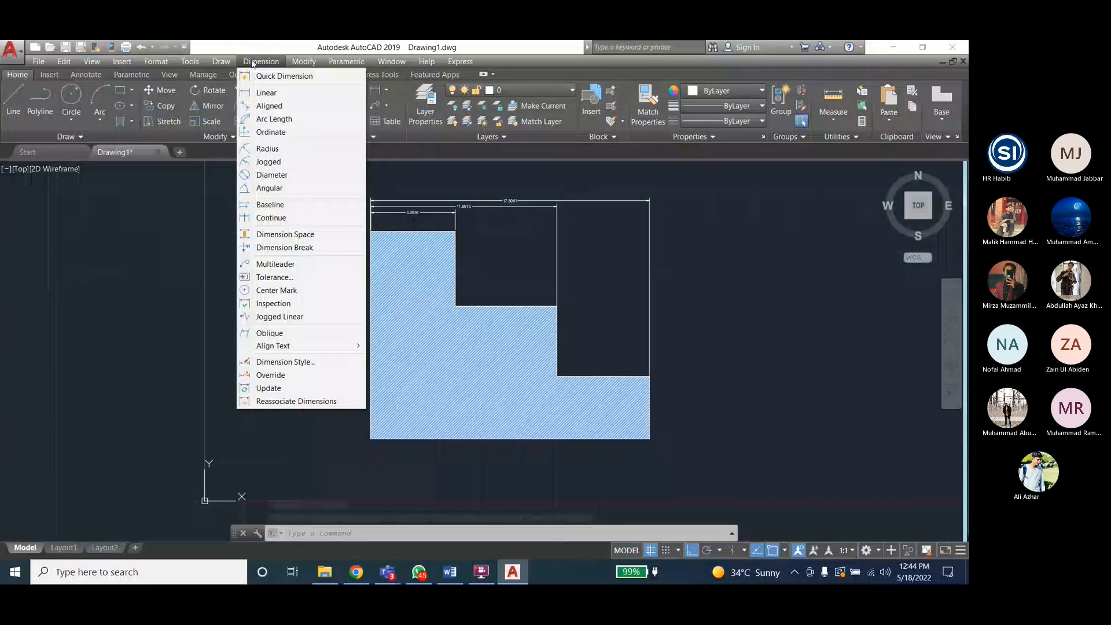
pyautogui.click(266, 93)
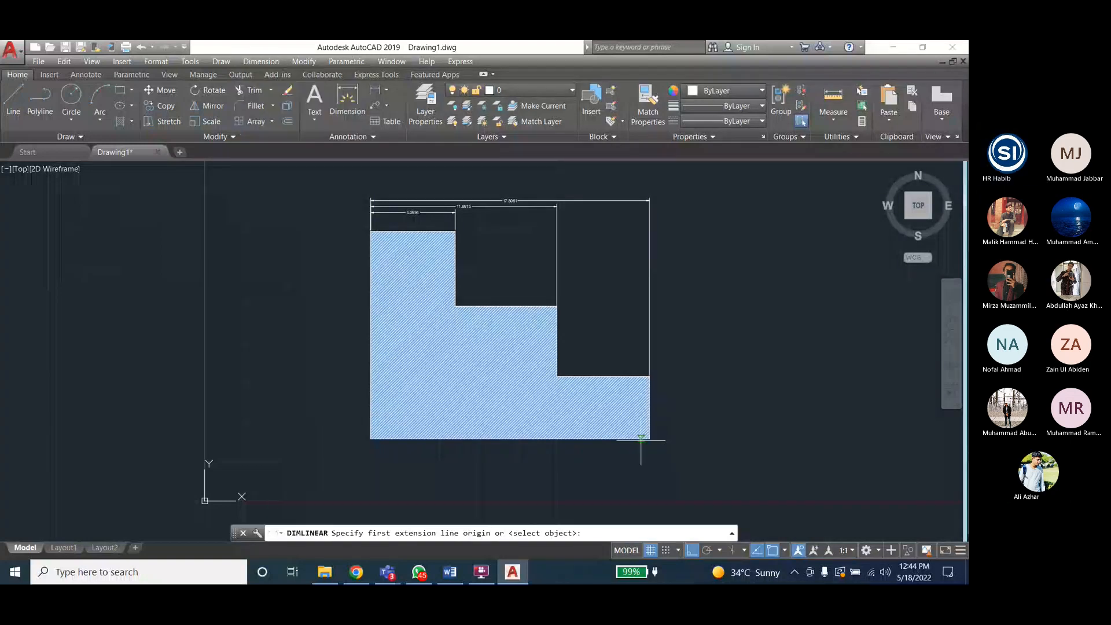
pyautogui.click(649, 376)
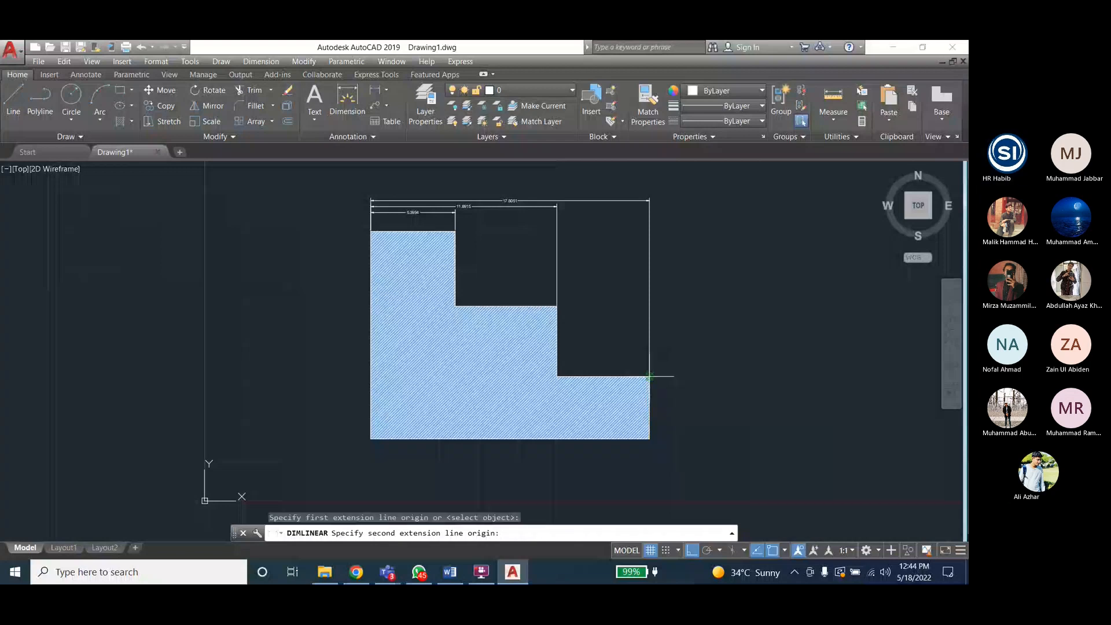
pyautogui.click(649, 439)
pyautogui.click(674, 407)
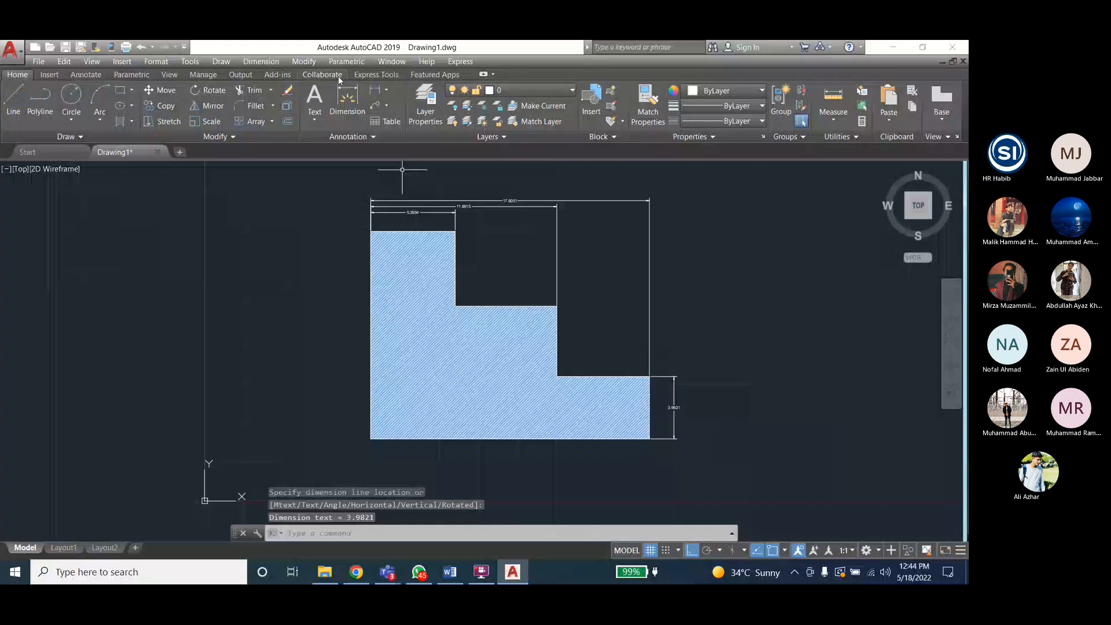
# Add baseline dimensions for the heights of the middle and upper steps, continuing from the lowest step's vertical dimension
pyautogui.click(261, 61)
pyautogui.click(291, 204)
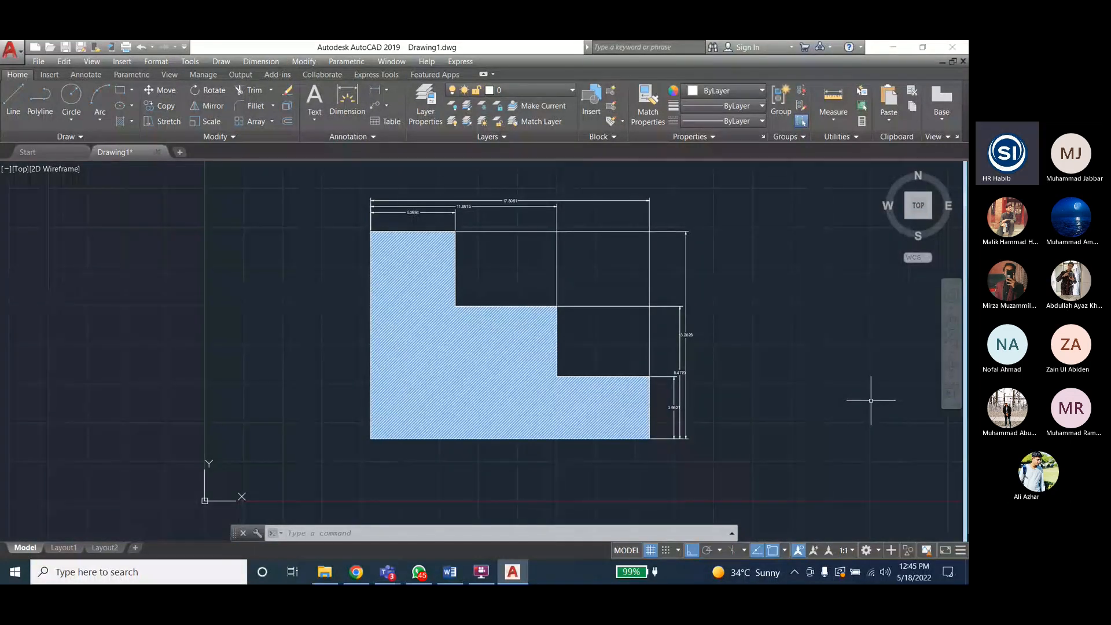
pyautogui.click(266, 62)
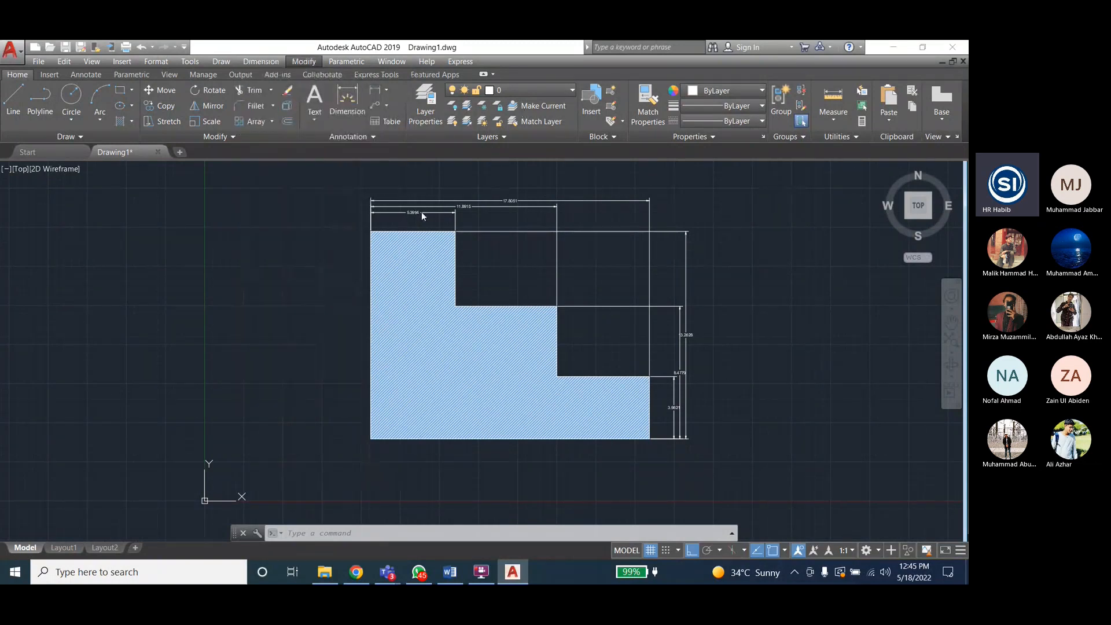
# Space out the stacked width dimensions above the outline, moving the overall width dimension line up about 0.79 units
pyautogui.click(477, 203)
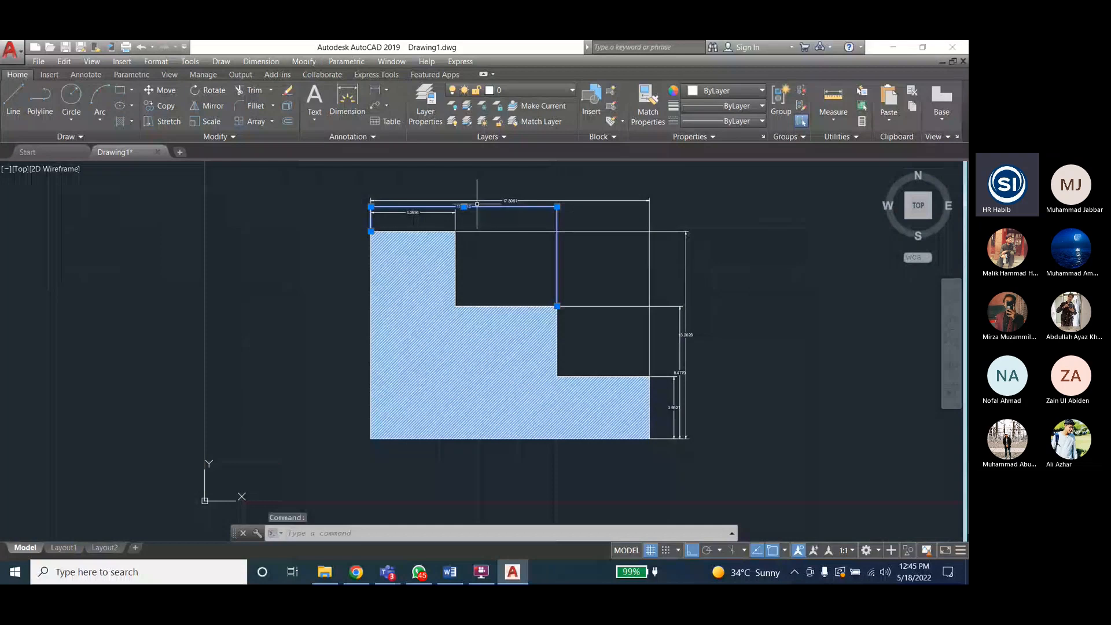
pyautogui.click(509, 201)
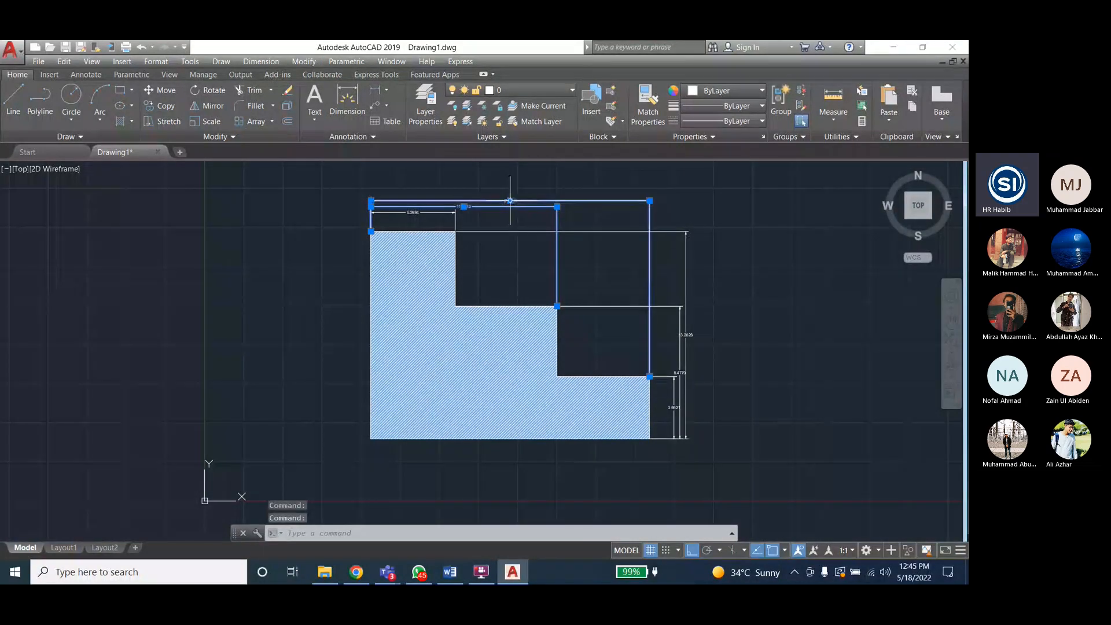
pyautogui.click(509, 201)
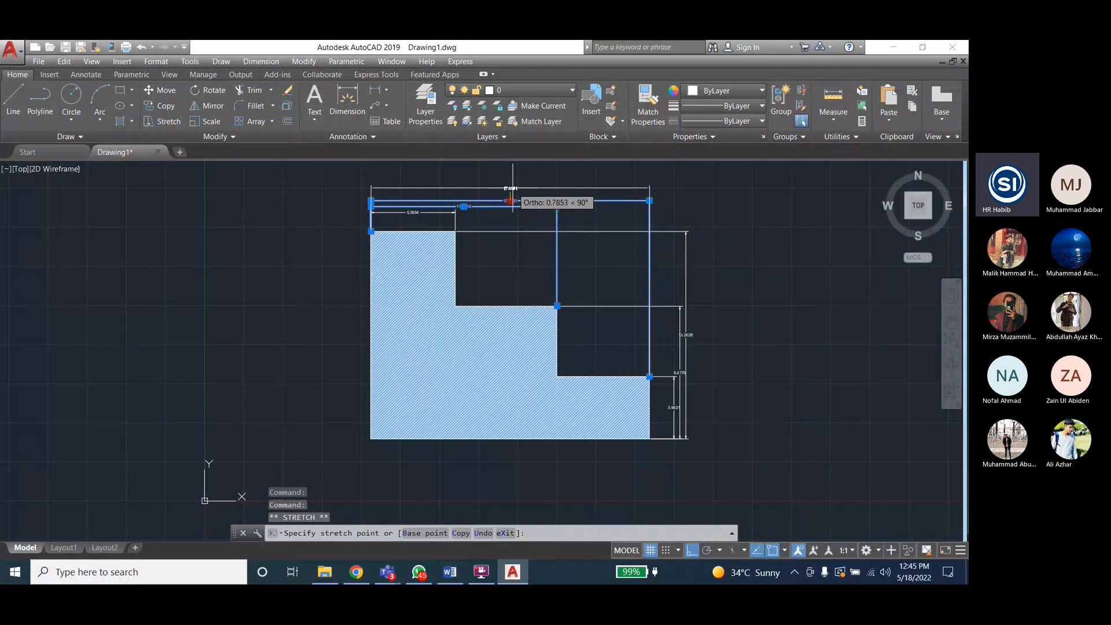
pyautogui.click(512, 189)
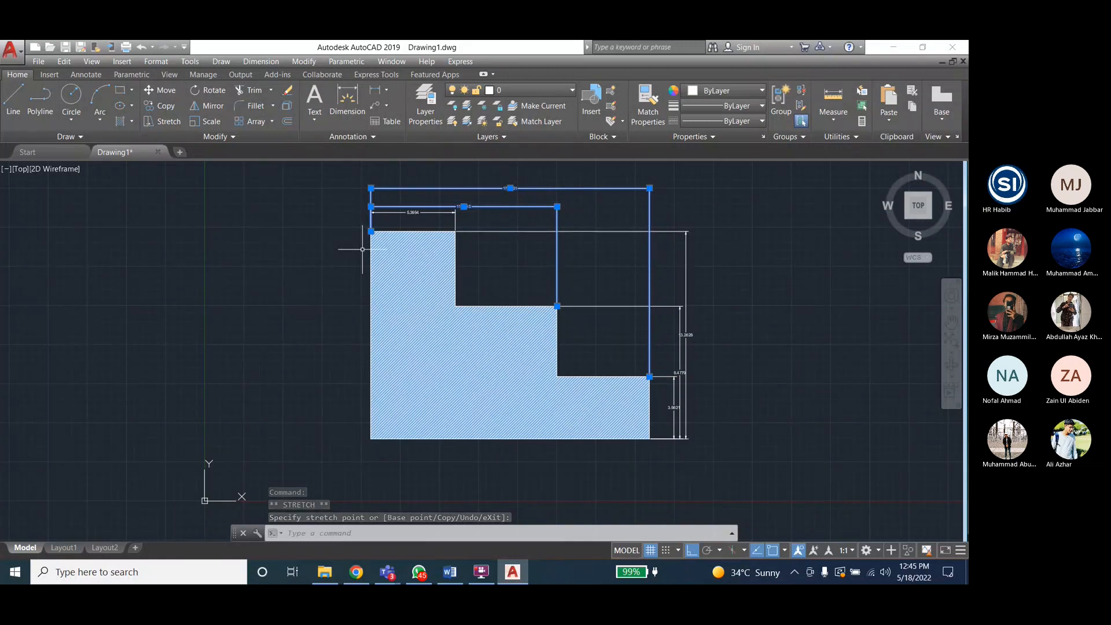
pyautogui.click(463, 206)
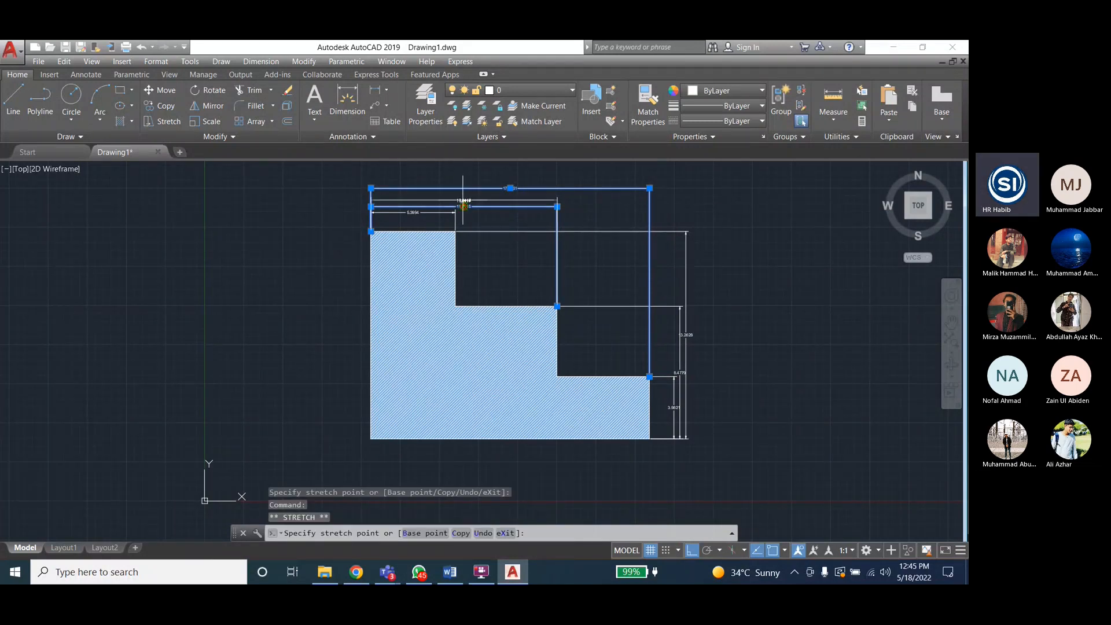
pyautogui.click(464, 206)
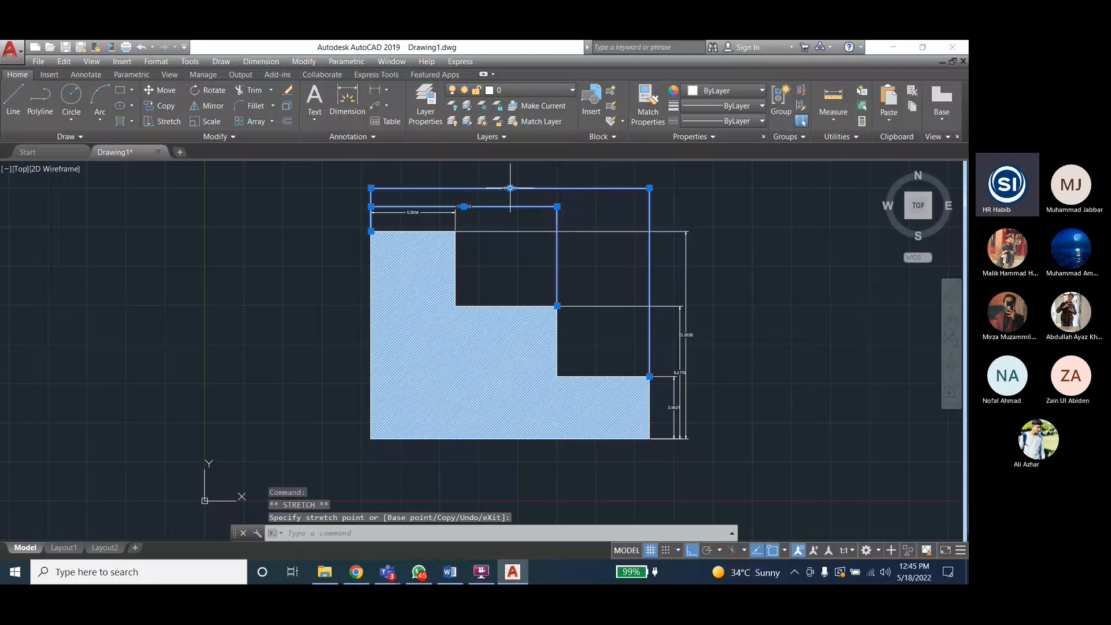
# Move the overall height dimension farther outward from the outline, and the middle step's height dimension outward by about 2.1 units
pyautogui.click(685, 335)
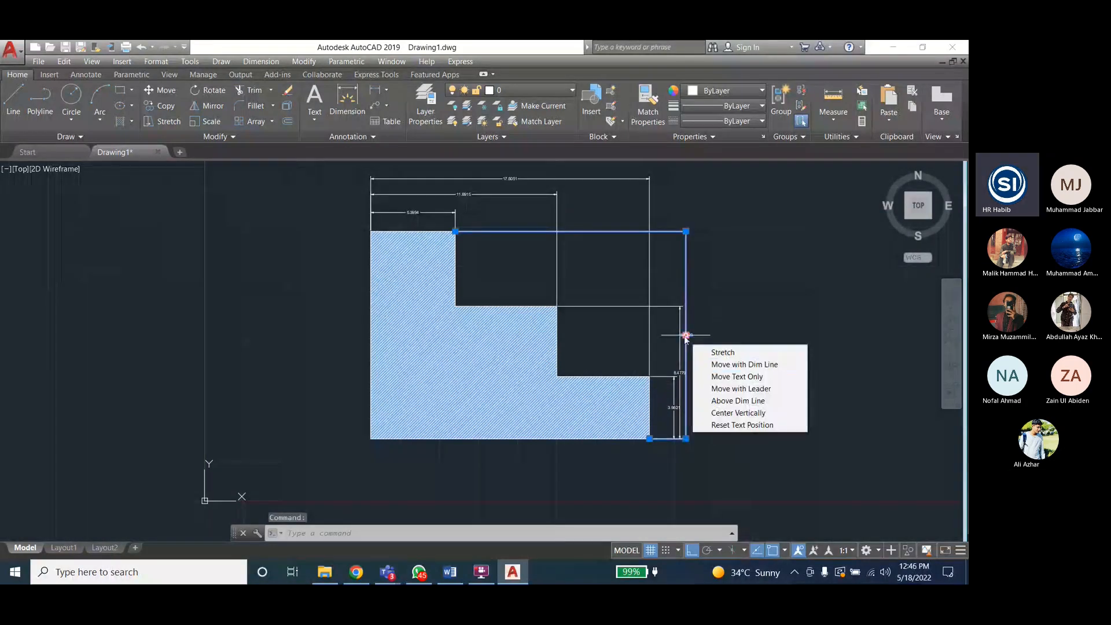
pyautogui.click(686, 335)
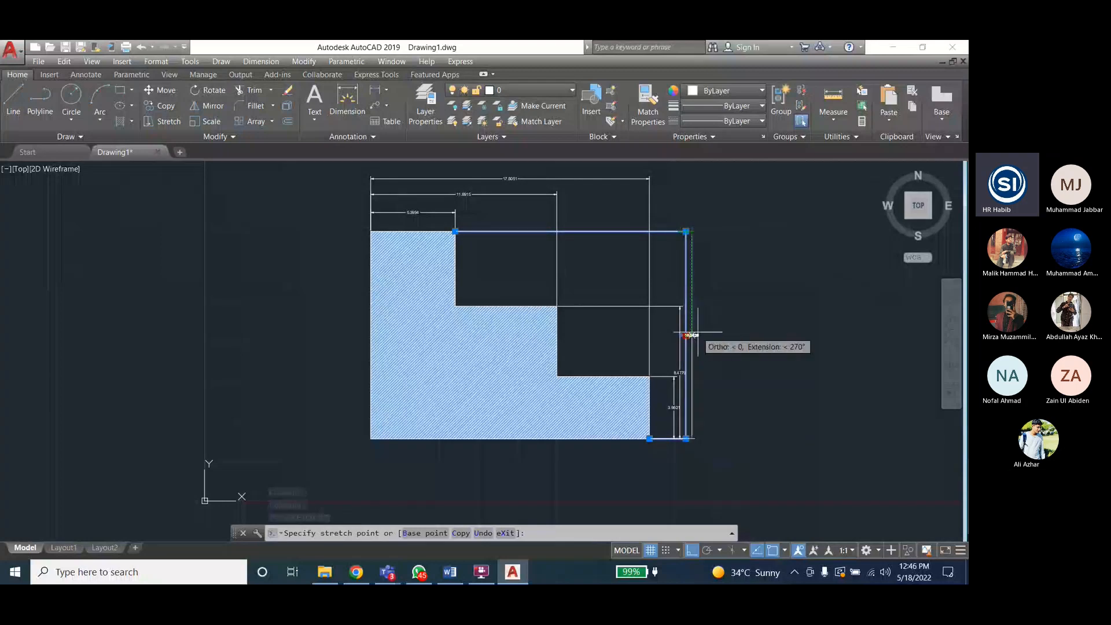
pyautogui.click(739, 335)
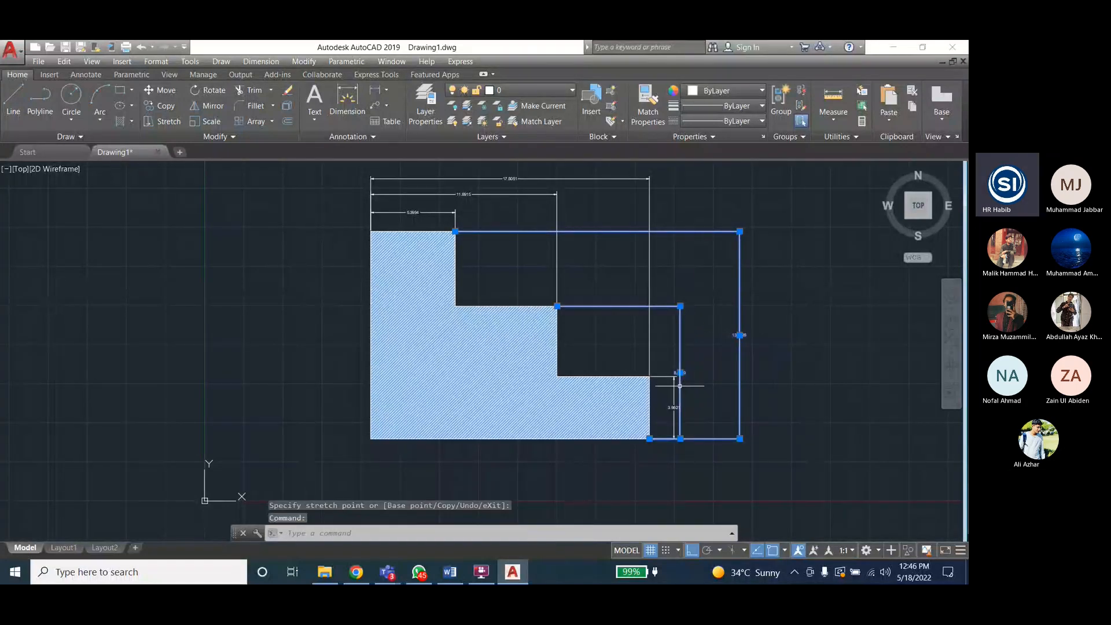
pyautogui.click(680, 373)
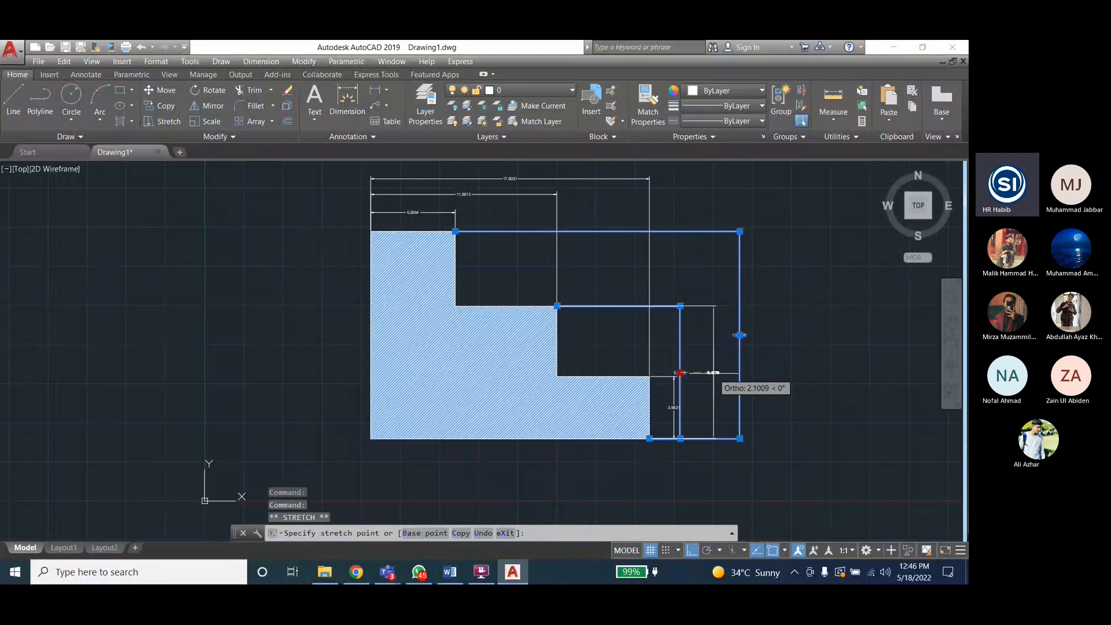
pyautogui.click(715, 373)
pyautogui.press('Escape')
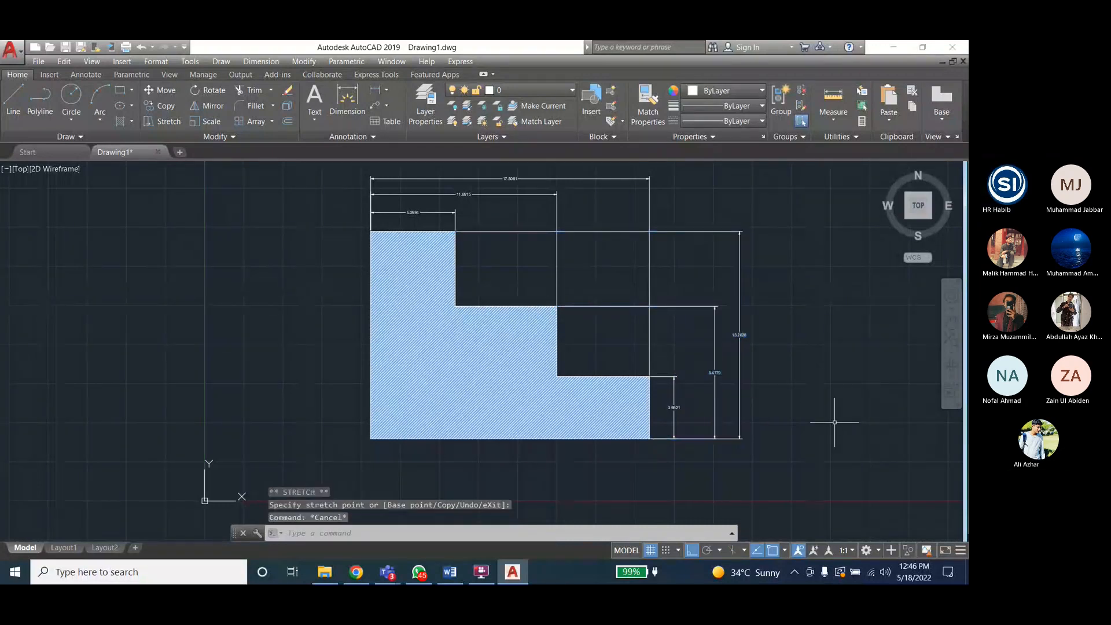
pyautogui.press('Escape')
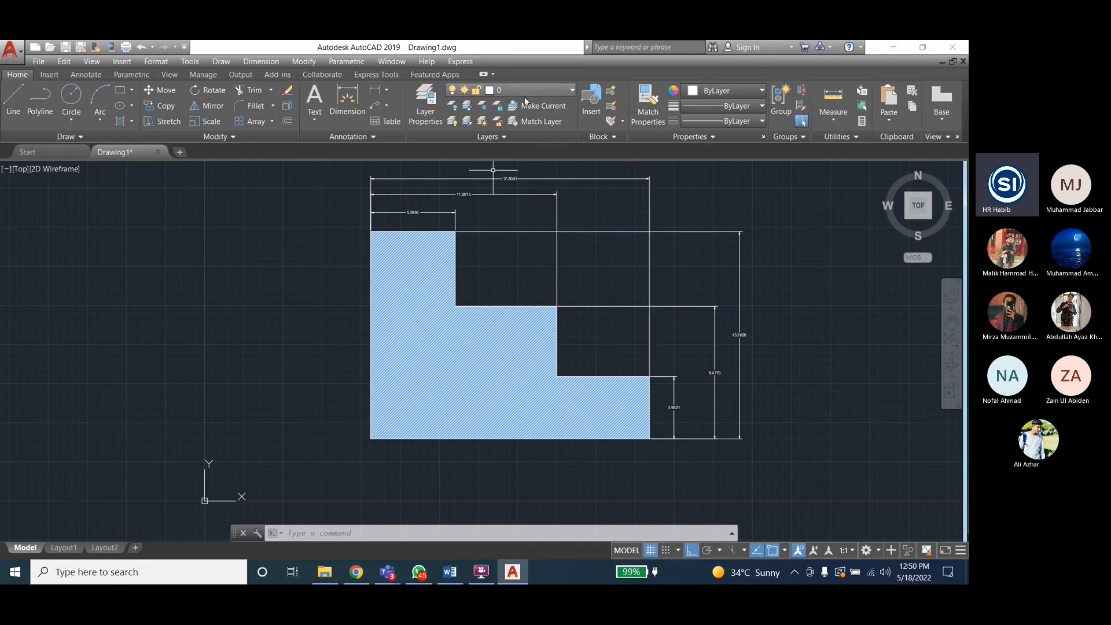
# Modify the Standard dimension style, setting its arrow size to 0.5
pyautogui.click(260, 62)
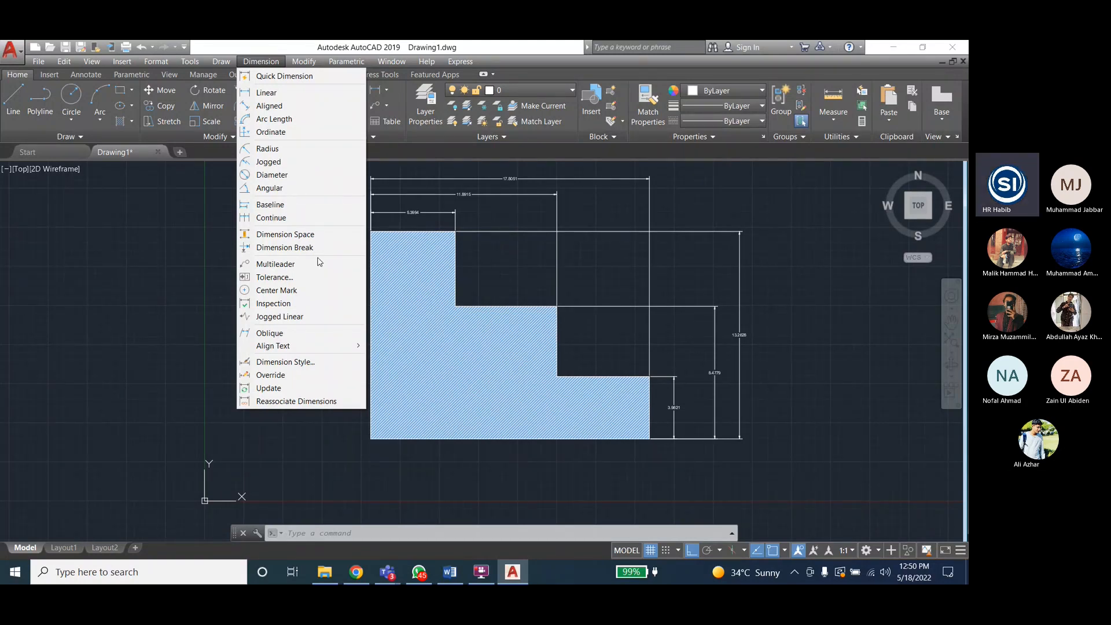
pyautogui.click(299, 375)
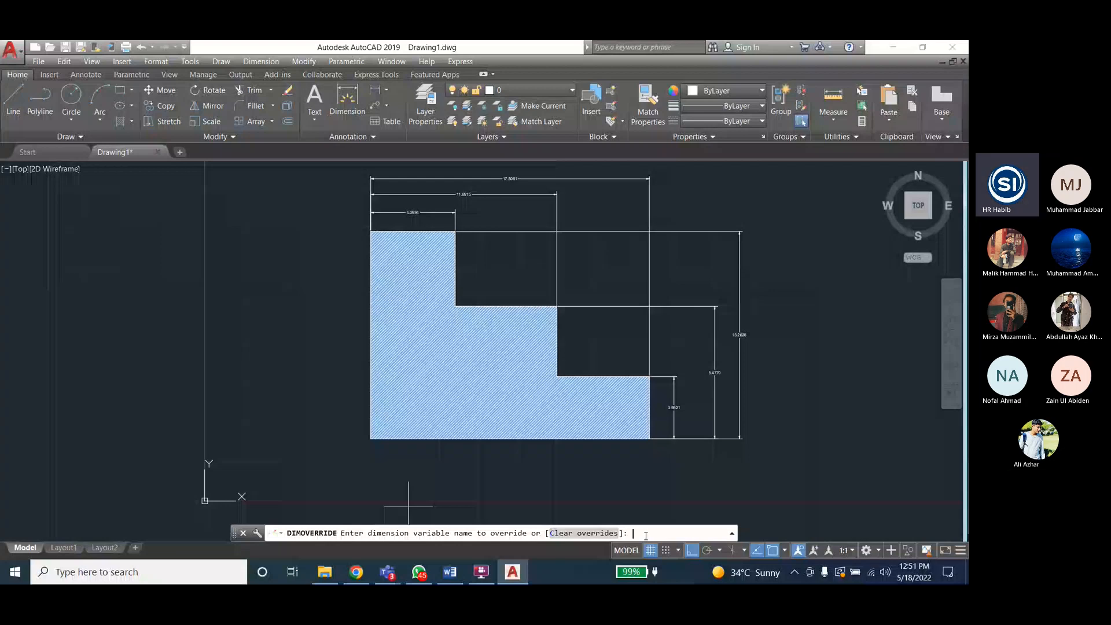
pyautogui.click(261, 62)
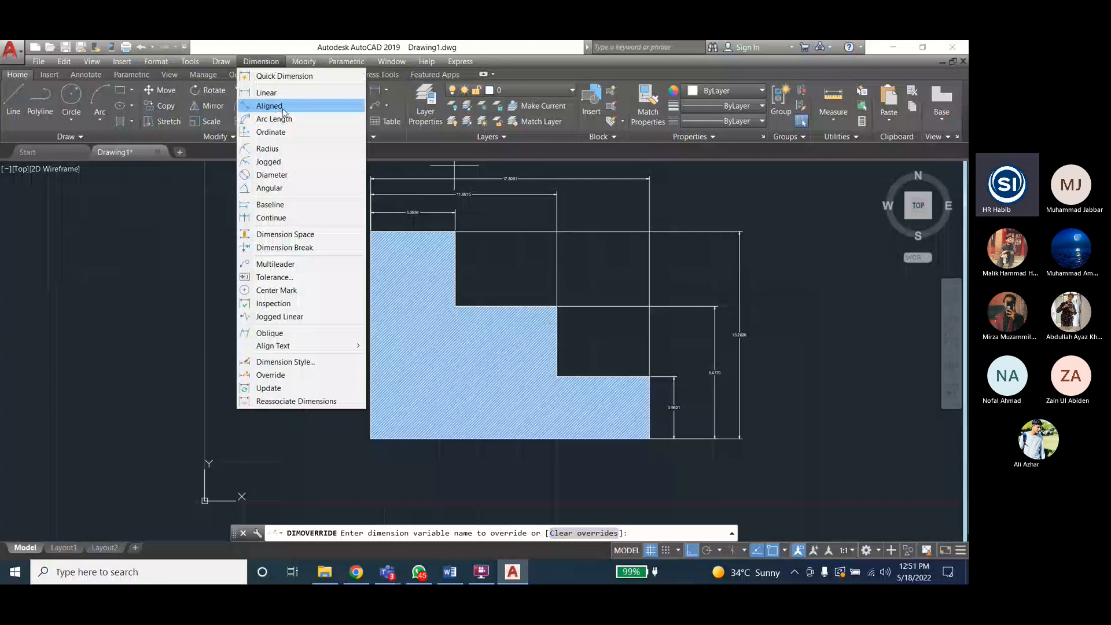
pyautogui.click(285, 361)
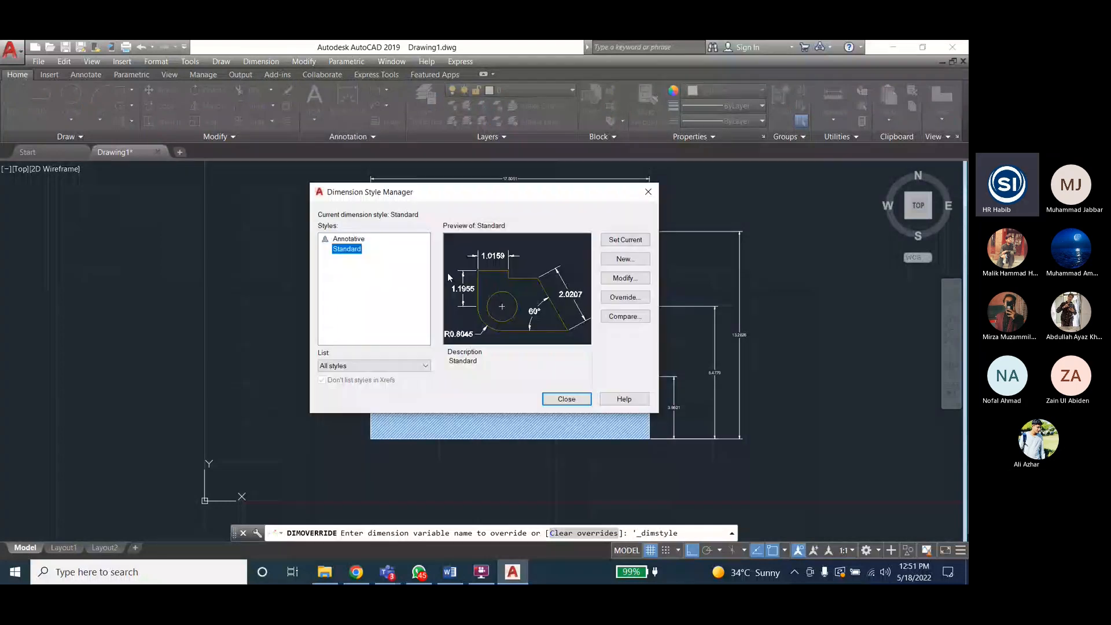
pyautogui.click(630, 279)
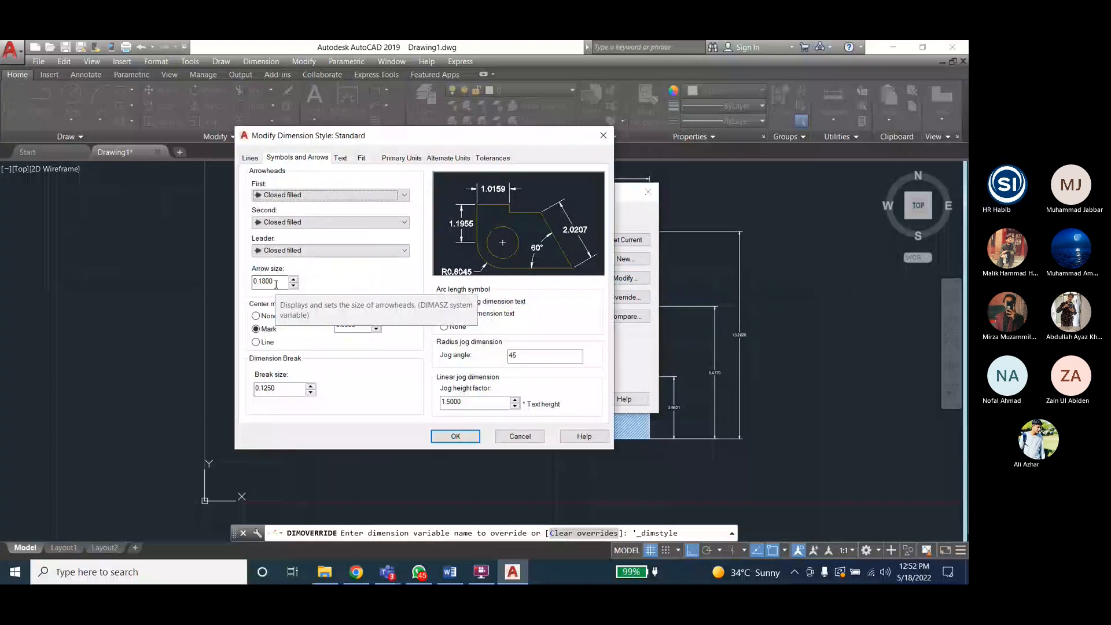
pyautogui.moveTo(276, 284); pyautogui.dragTo(227, 283)
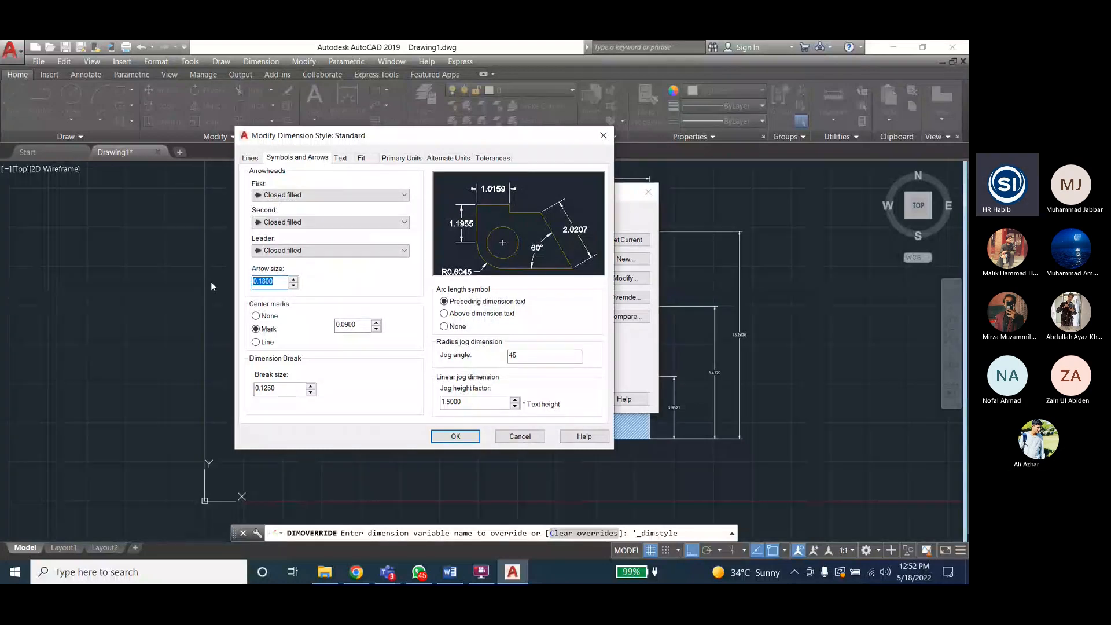
pyautogui.write('0.5')
# Set the Standard dimension style's text height to 0.5, apply the change and close the style manager
pyautogui.click(341, 158)
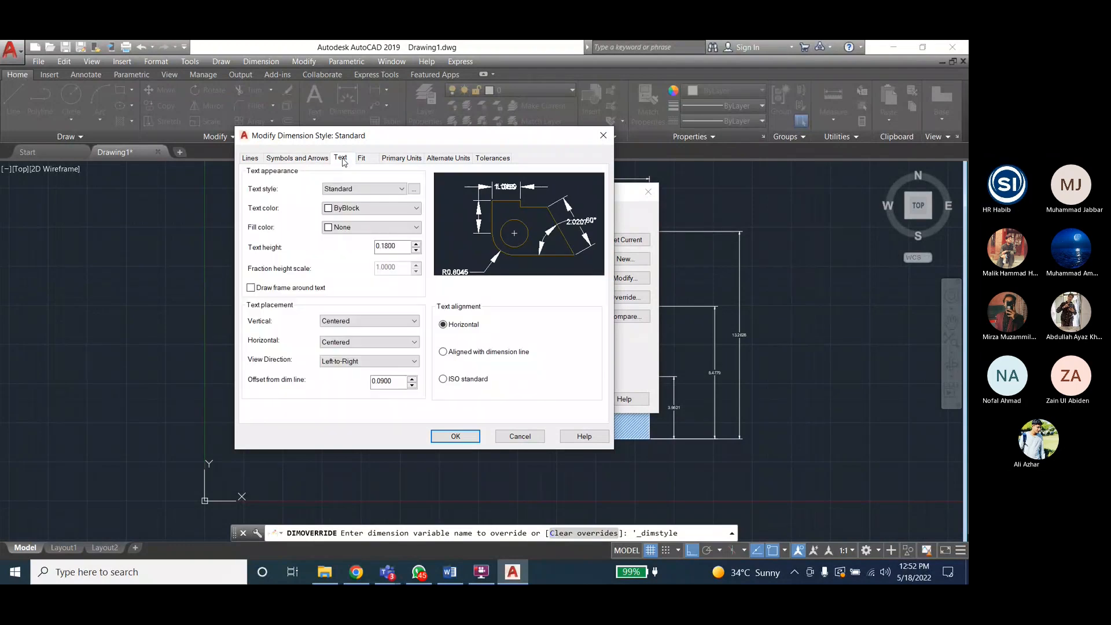
pyautogui.doubleClick(386, 245)
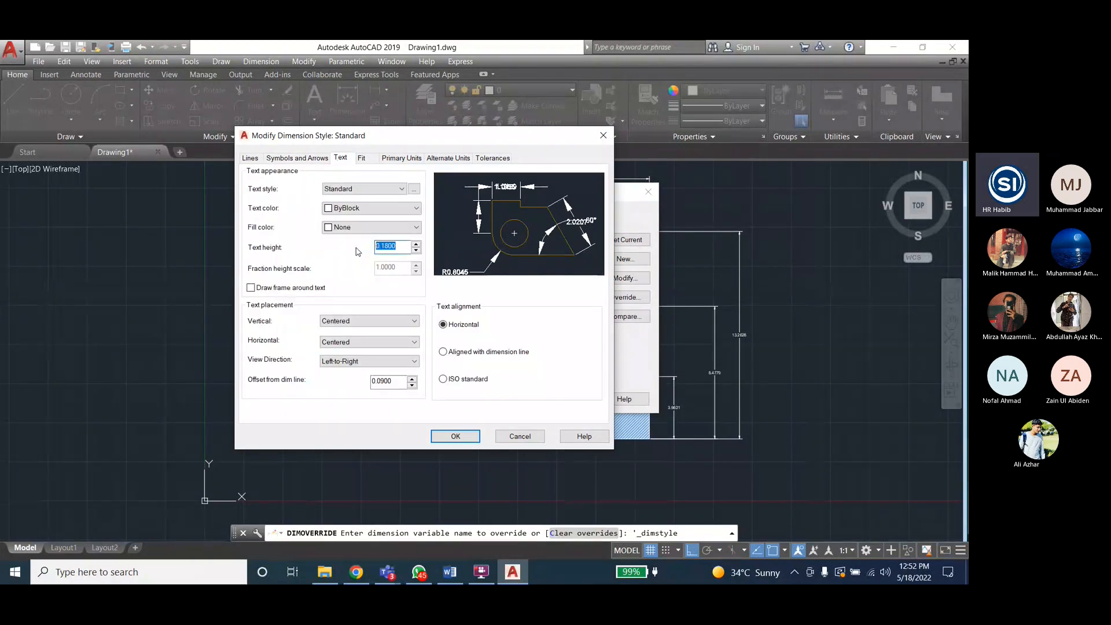
pyautogui.write('0.5')
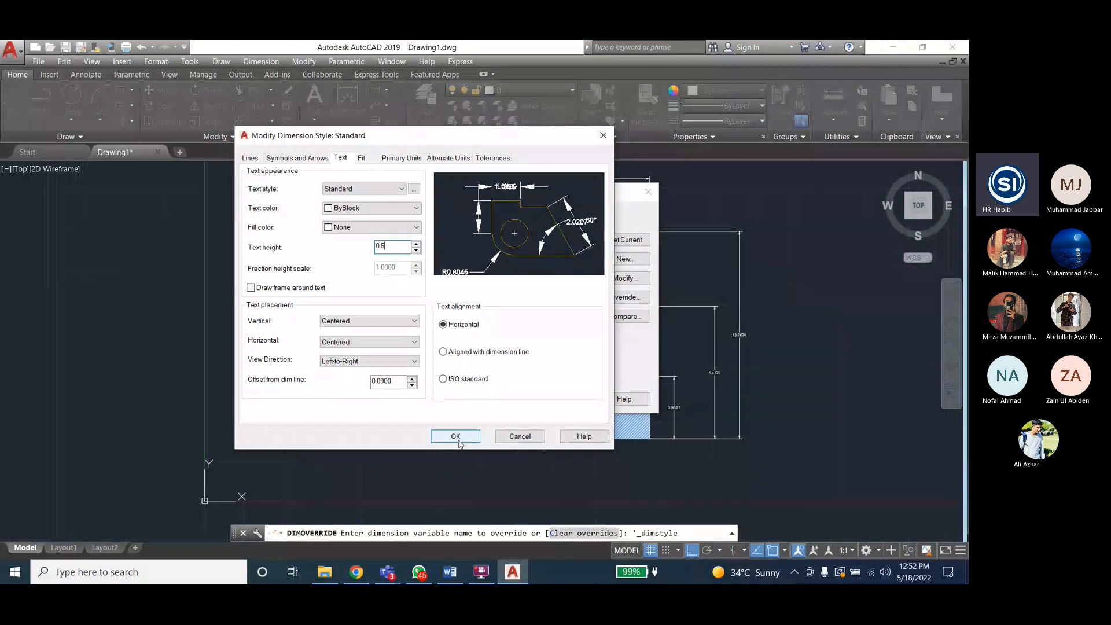
pyautogui.click(458, 440)
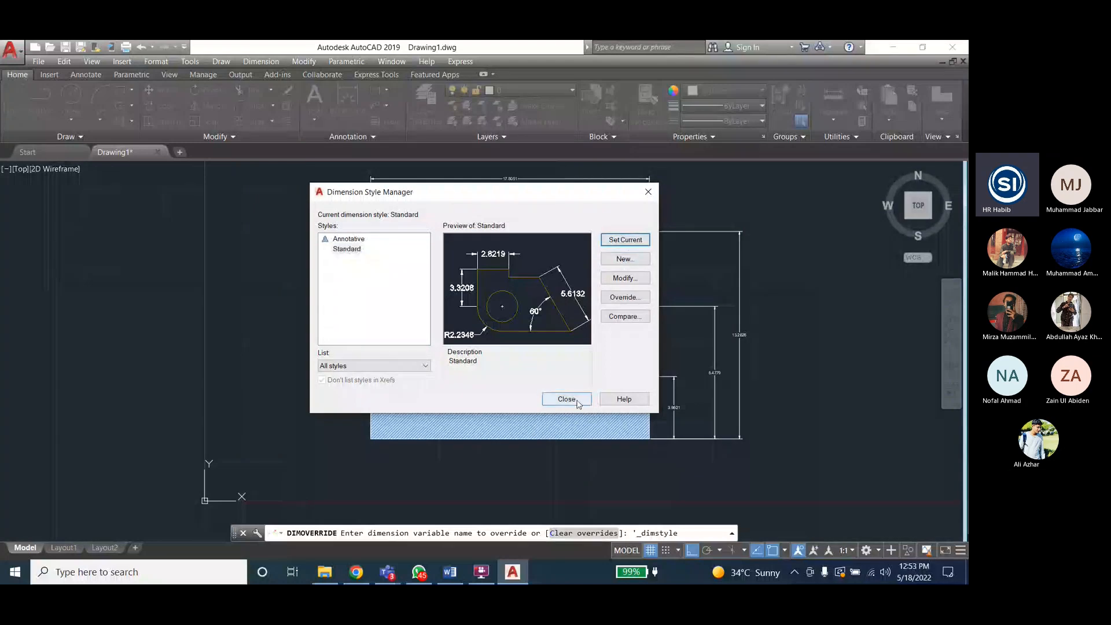
pyautogui.click(566, 399)
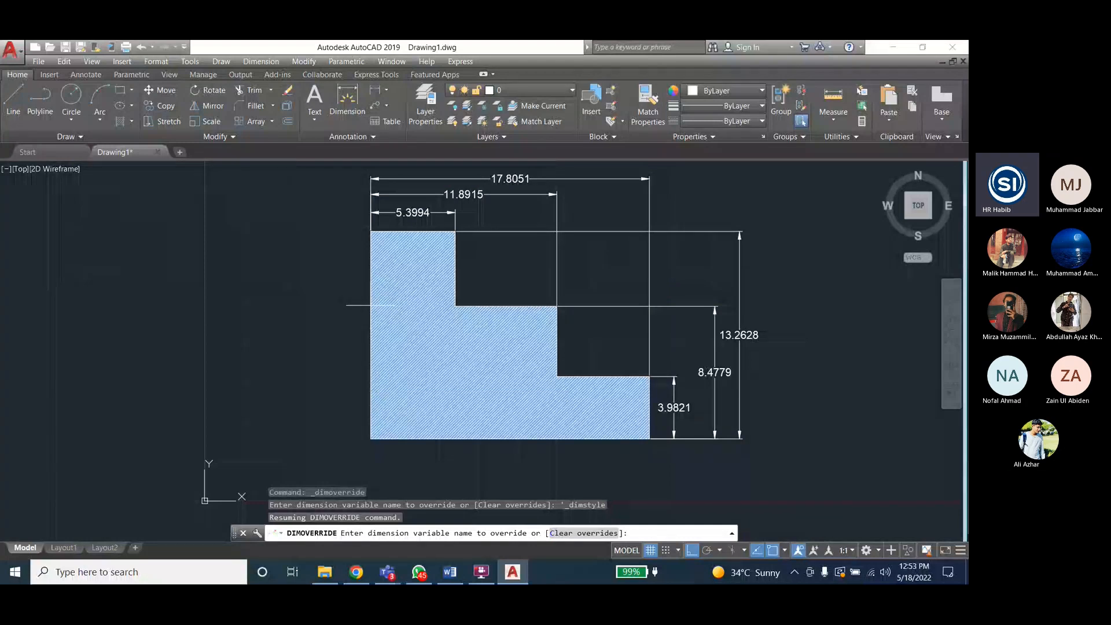
# Add a vertical linear dimension for the overall height, placed outside the outline's straight left edge
pyautogui.click(261, 61)
pyautogui.click(266, 89)
pyautogui.click(371, 439)
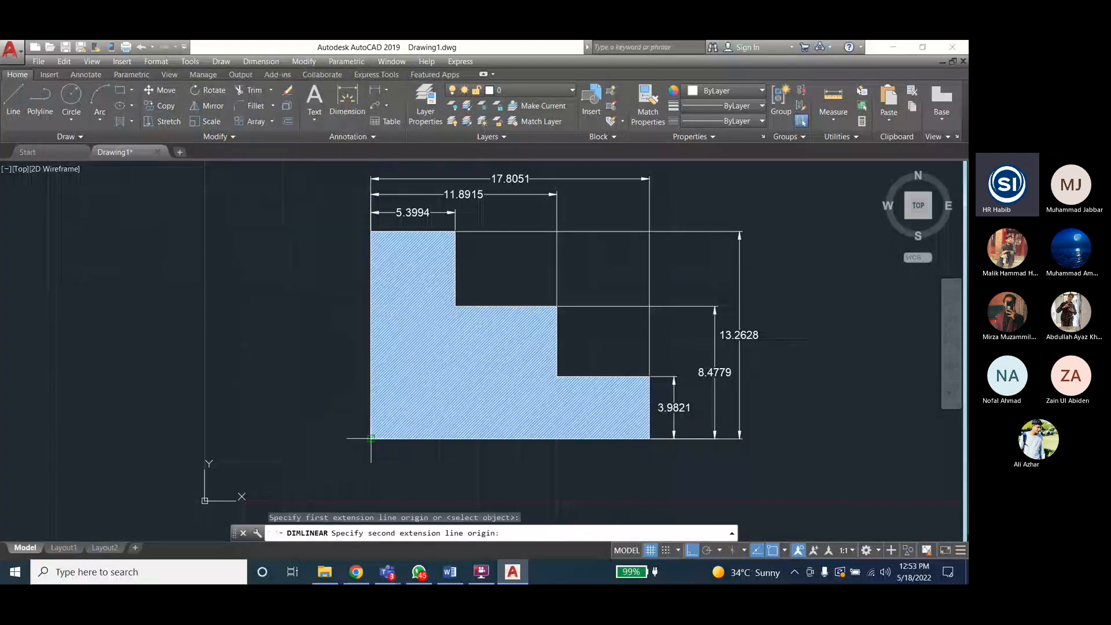
pyautogui.click(371, 231)
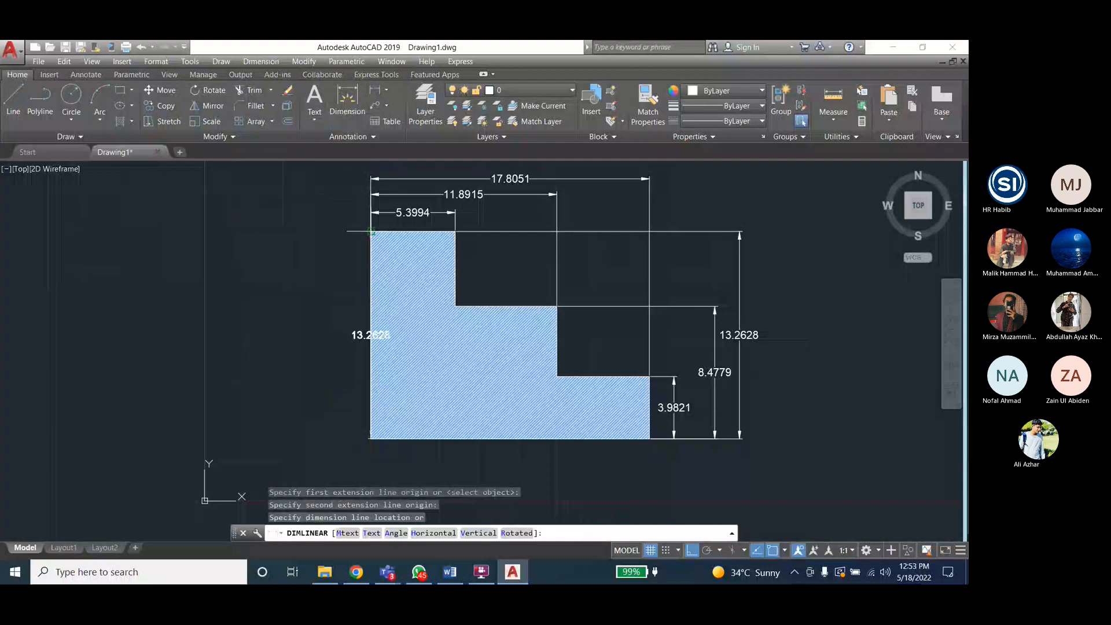
pyautogui.click(337, 278)
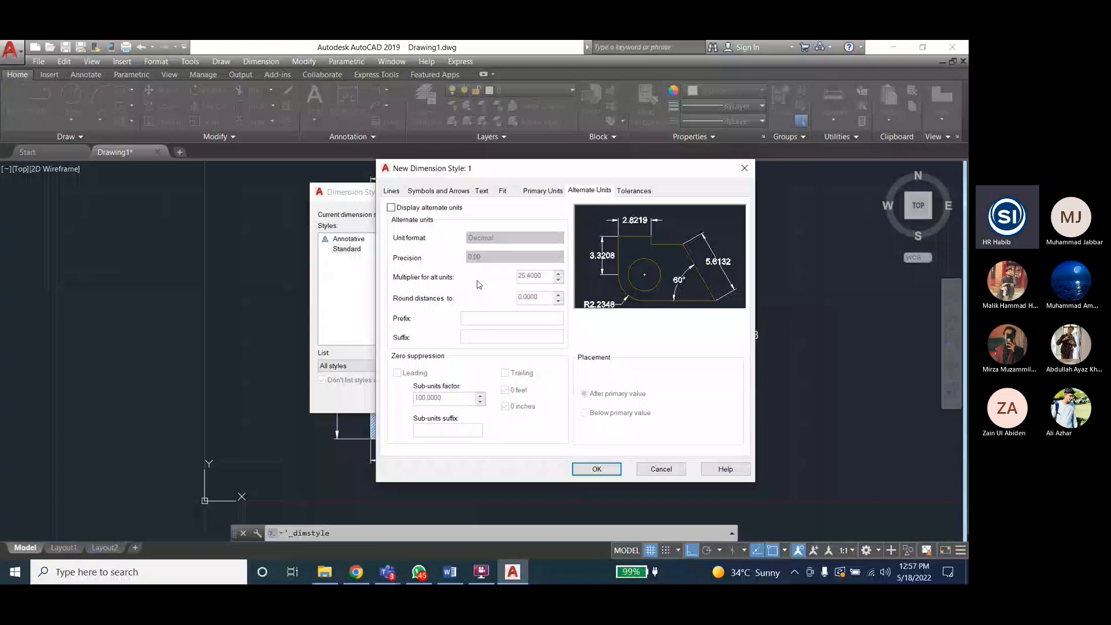
# Set the arrow size to 1 and the text height to 1 in new dimension style 1
pyautogui.click(438, 190)
pyautogui.doubleClick(405, 314)
pyautogui.write('2')
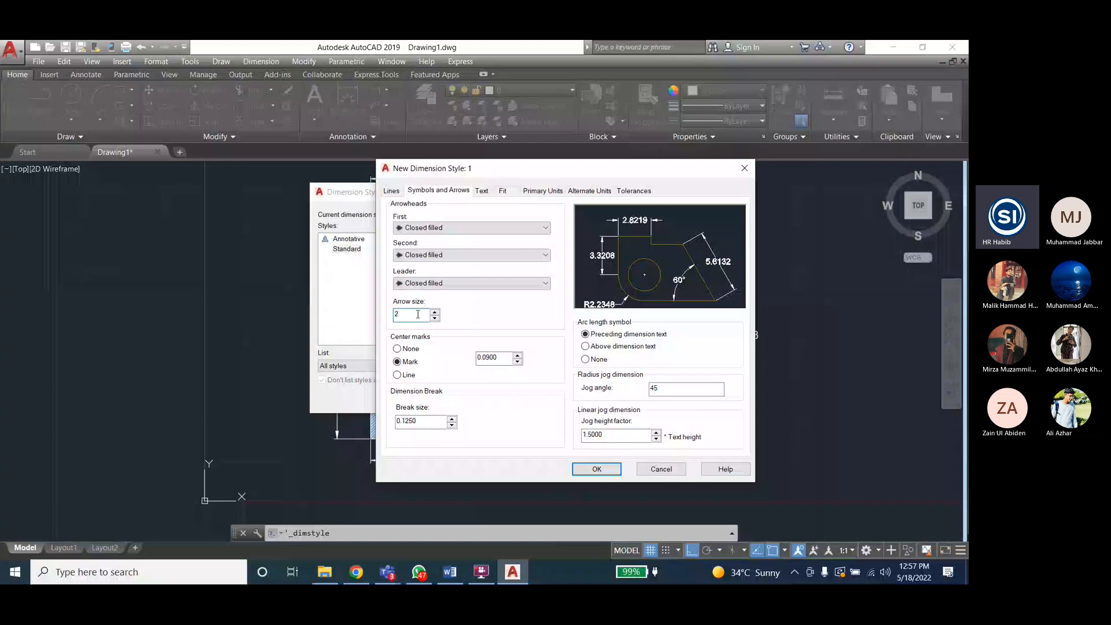
pyautogui.doubleClick(418, 315)
pyautogui.write('1')
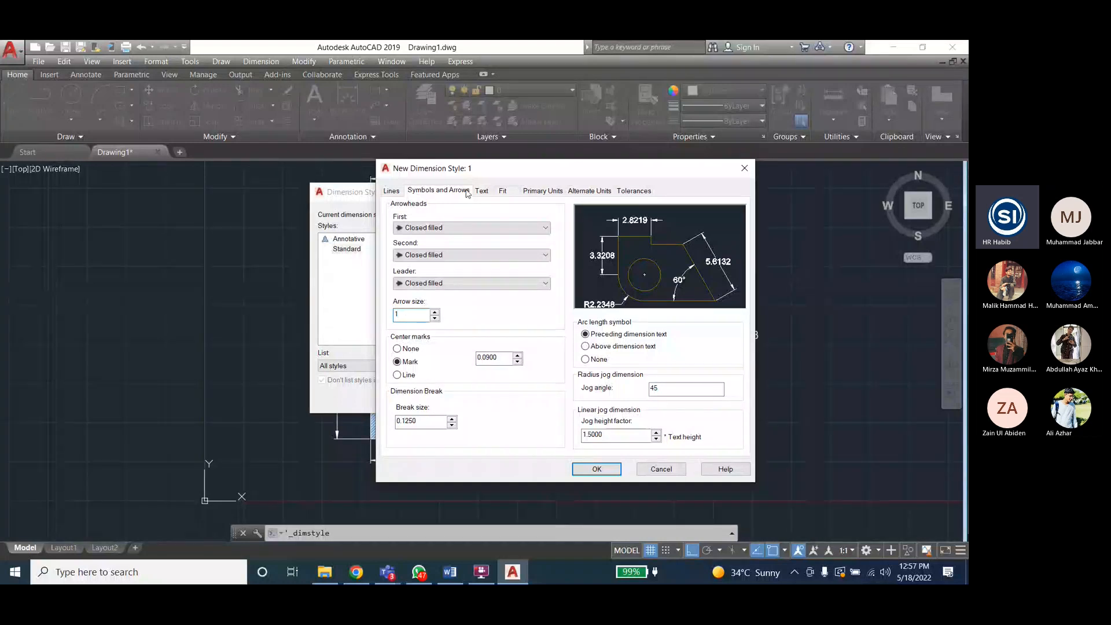
pyautogui.click(483, 192)
pyautogui.moveTo(538, 280); pyautogui.dragTo(461, 281)
pyautogui.write('1')
# Set the dimension line color of style 1 to Red
pyautogui.click(392, 192)
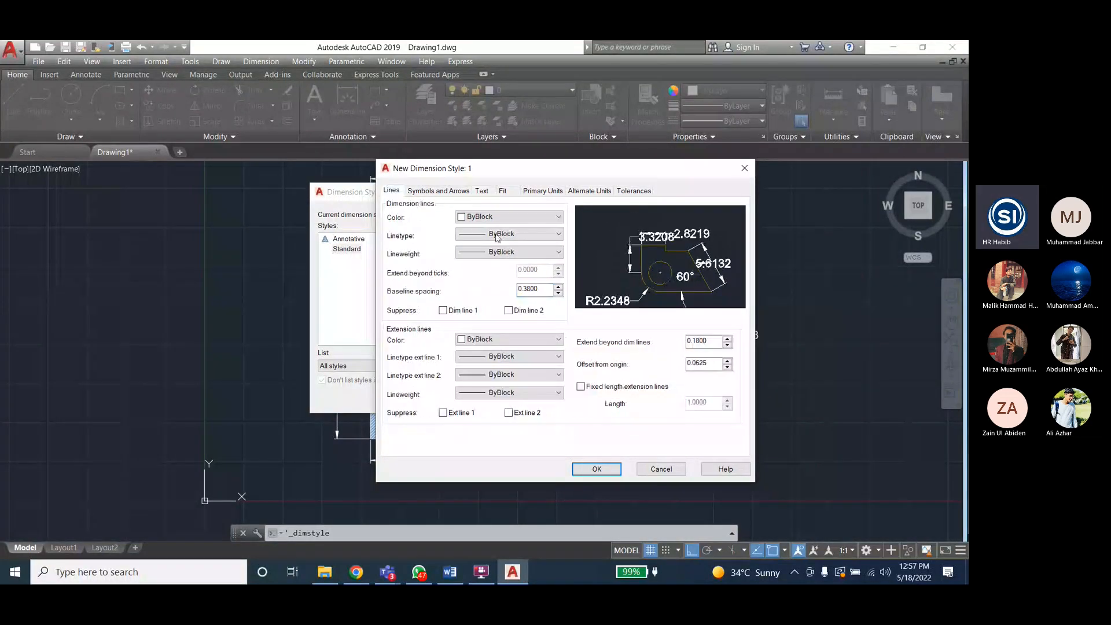
pyautogui.click(509, 216)
pyautogui.click(497, 243)
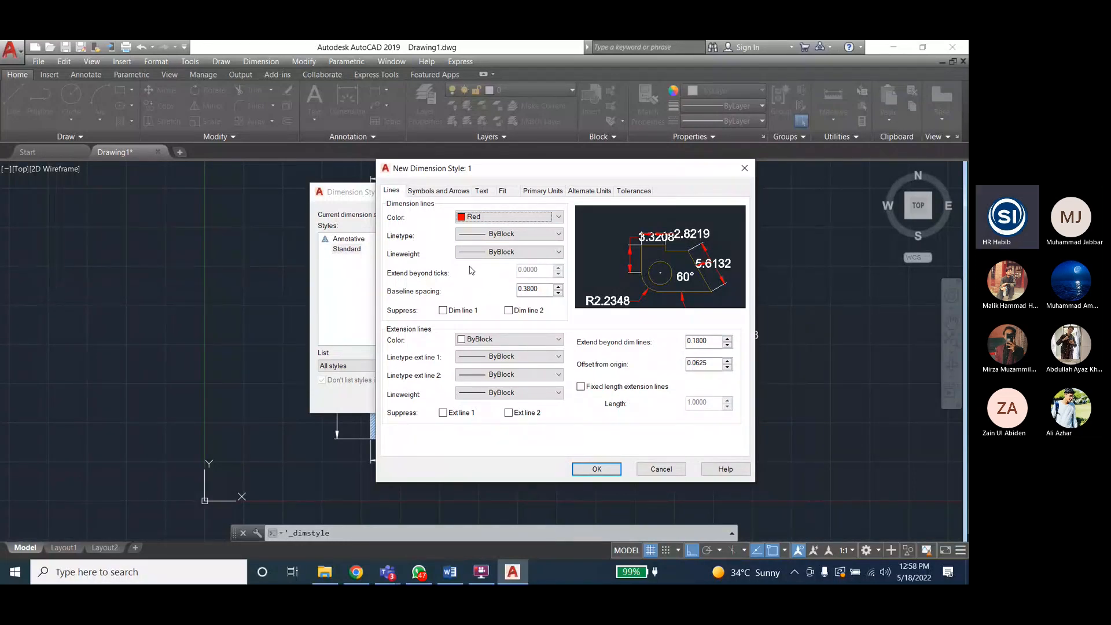
pyautogui.click(483, 197)
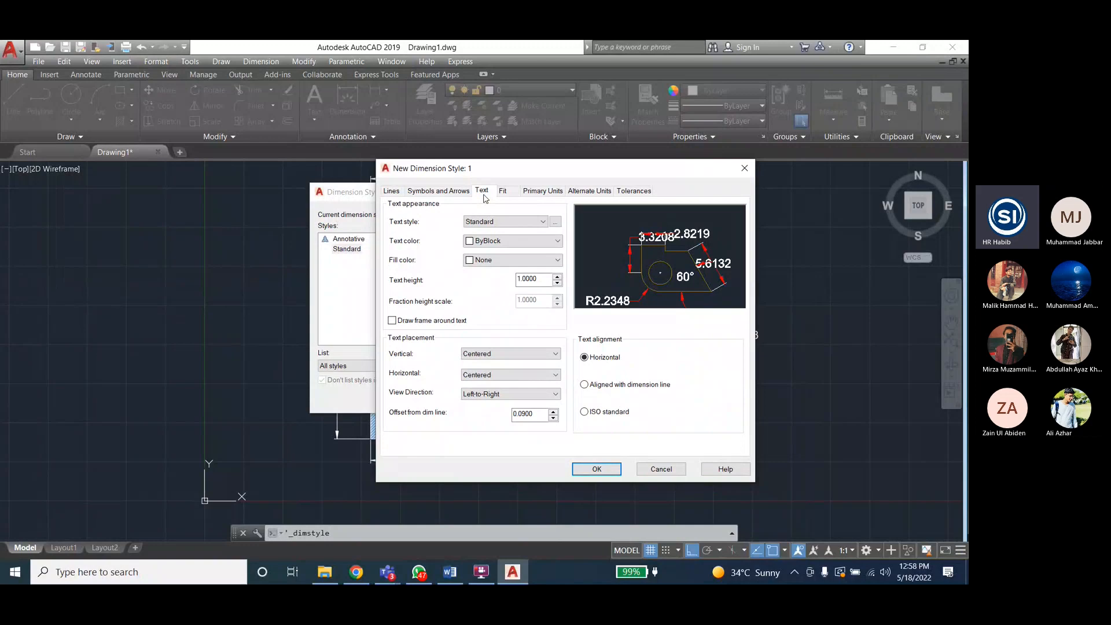
pyautogui.press('Left')
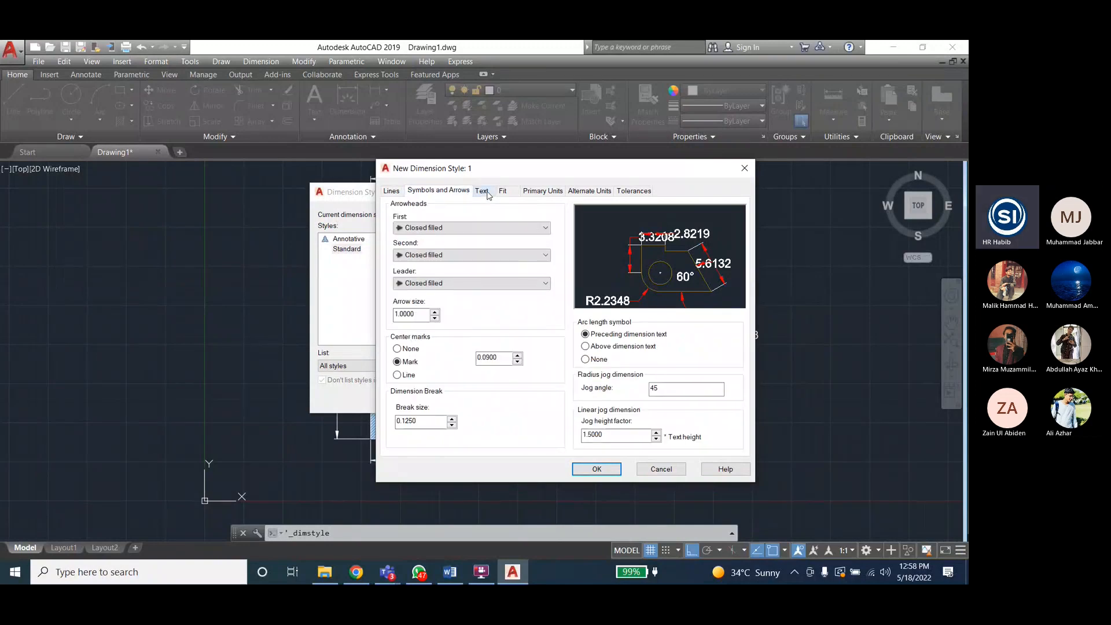
pyautogui.click(482, 191)
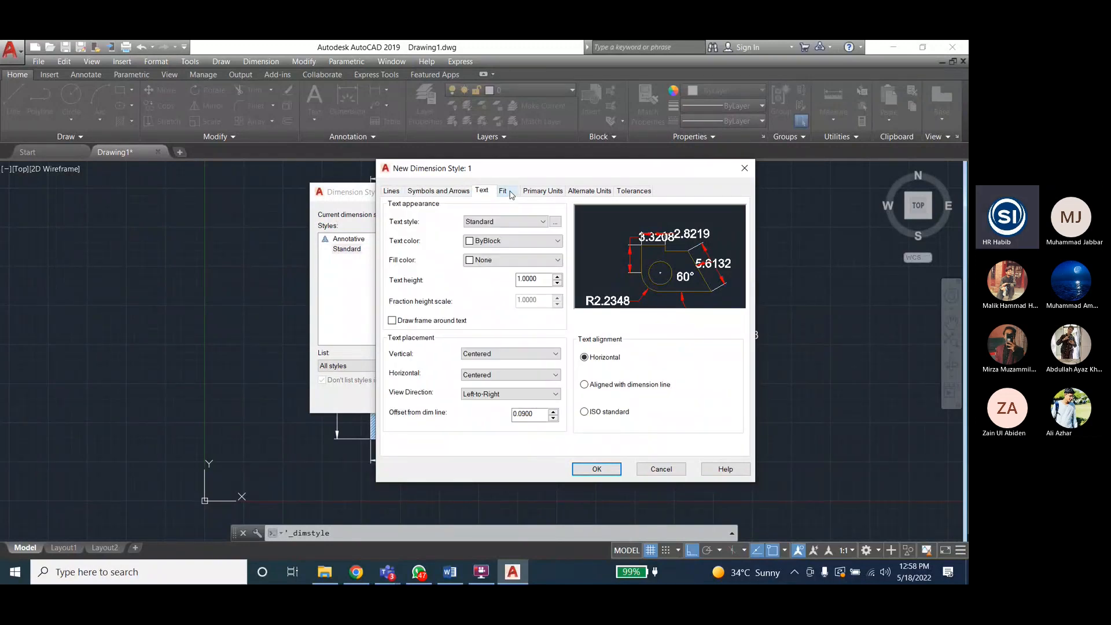
pyautogui.click(542, 191)
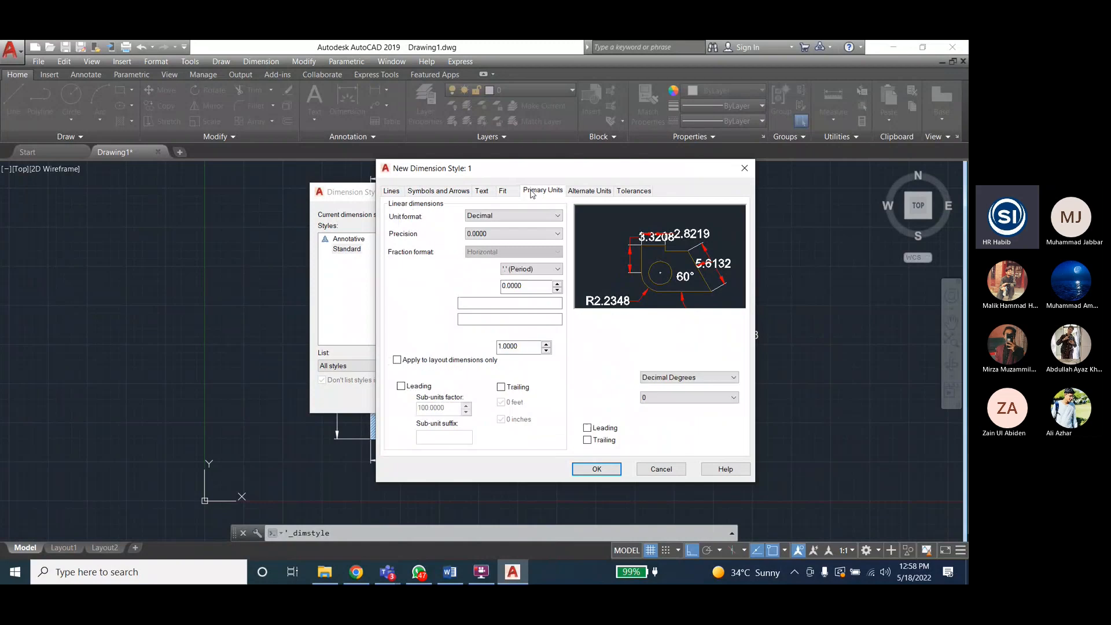
pyautogui.click(589, 191)
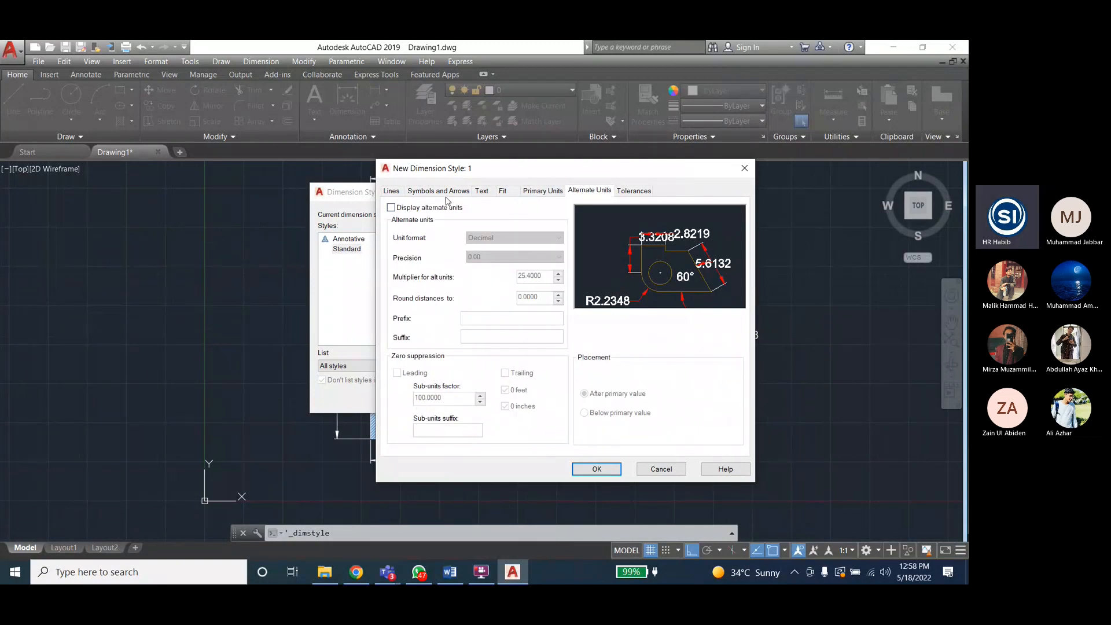
# Set the extension line color of style 1 to Yellow and save the new style
pyautogui.click(392, 191)
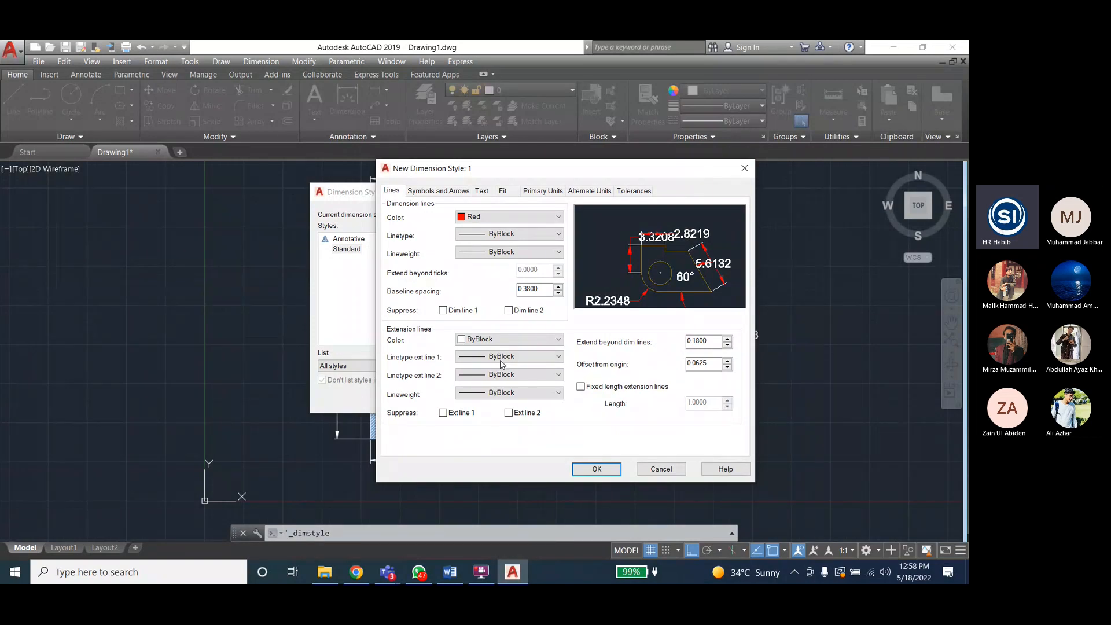
pyautogui.click(508, 339)
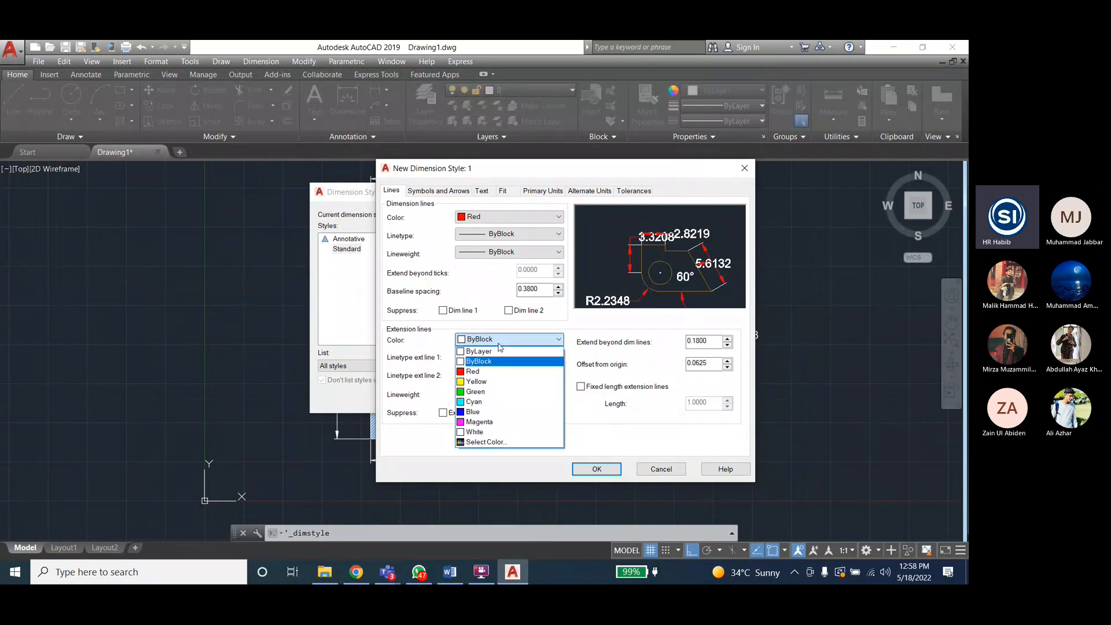
pyautogui.click(486, 382)
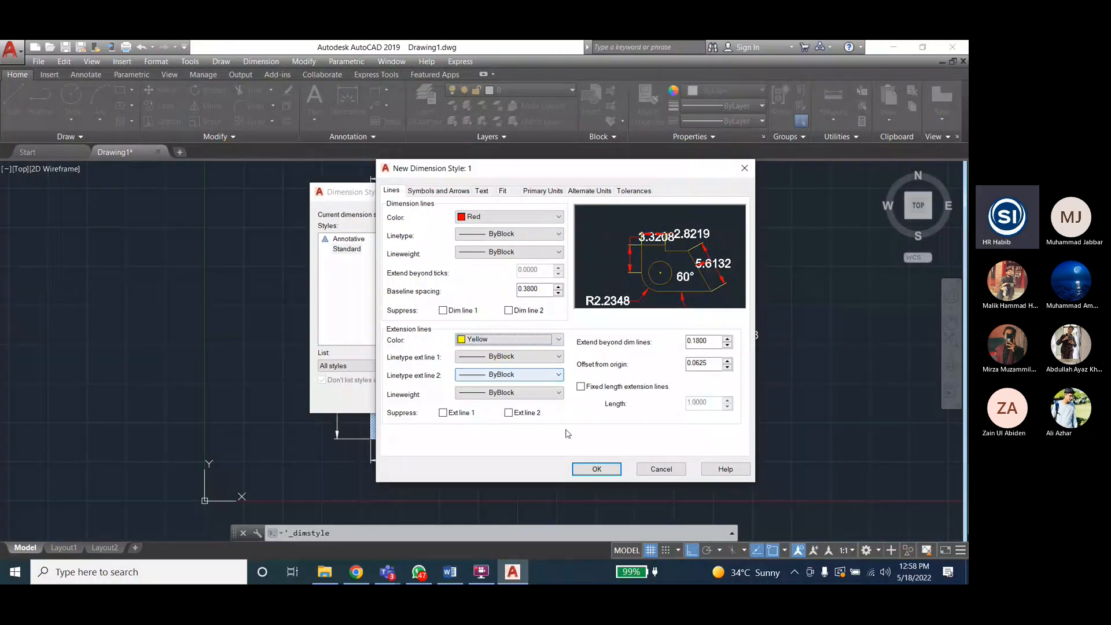
pyautogui.click(596, 468)
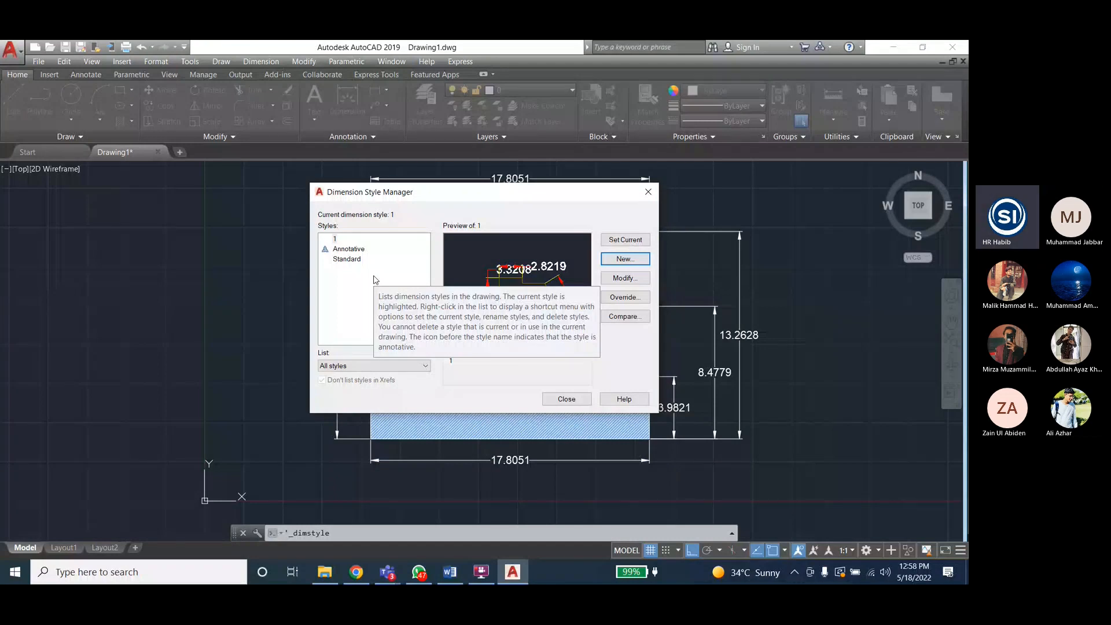
# Create a new dimension style named 2 with green dimension lines and cyan extension lines
pyautogui.hotkey('alt', 'n')
pyautogui.write('2')
pyautogui.click(386, 279)
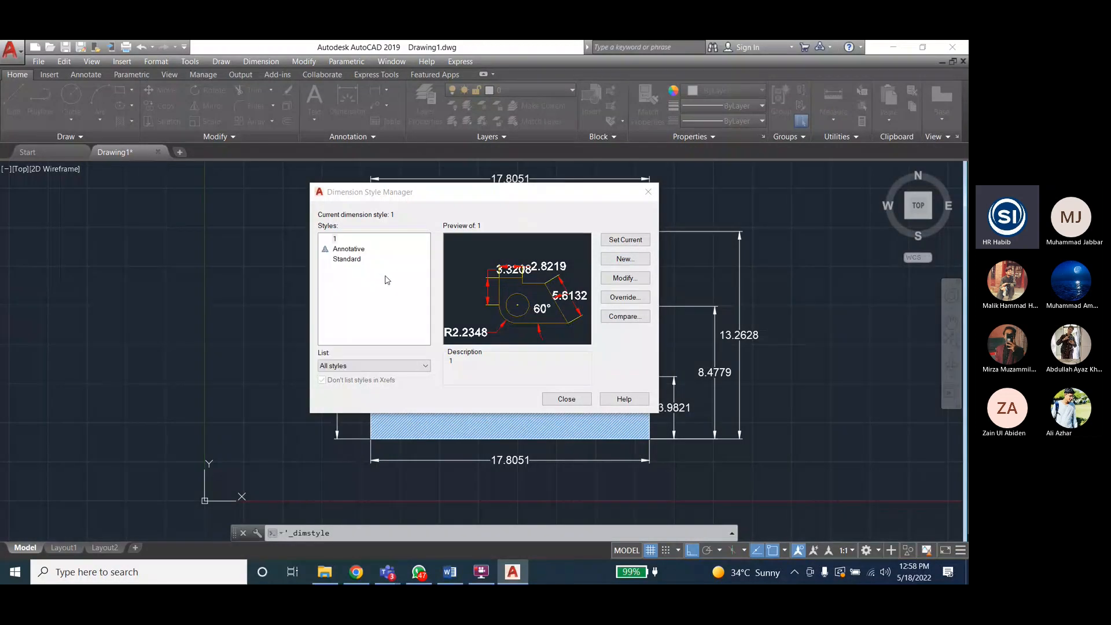
pyautogui.click(481, 217)
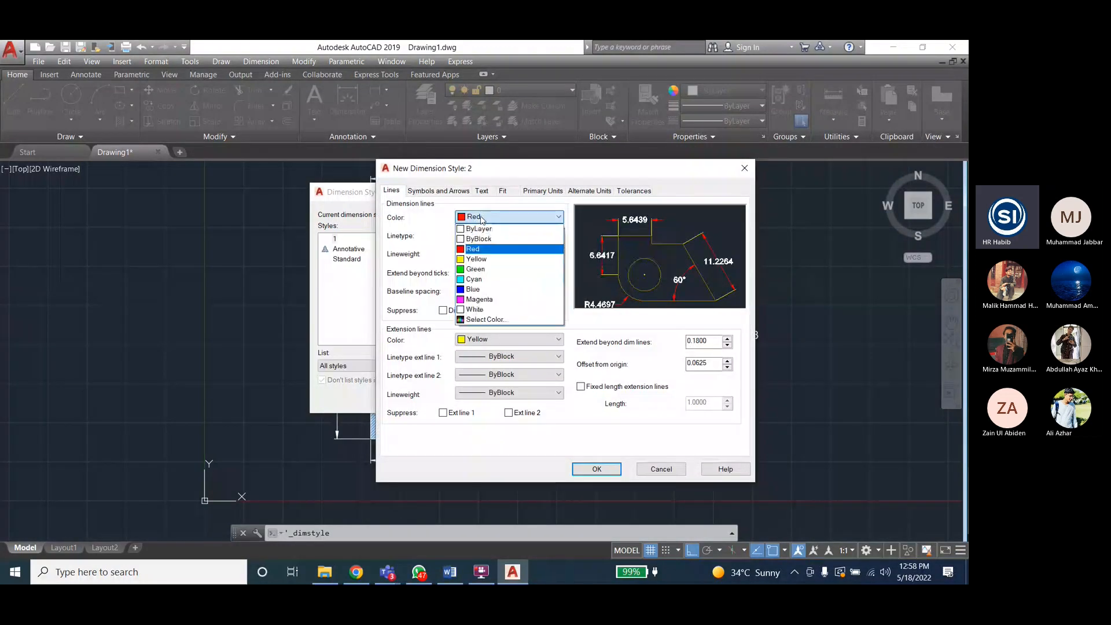
pyautogui.click(476, 269)
pyautogui.click(470, 339)
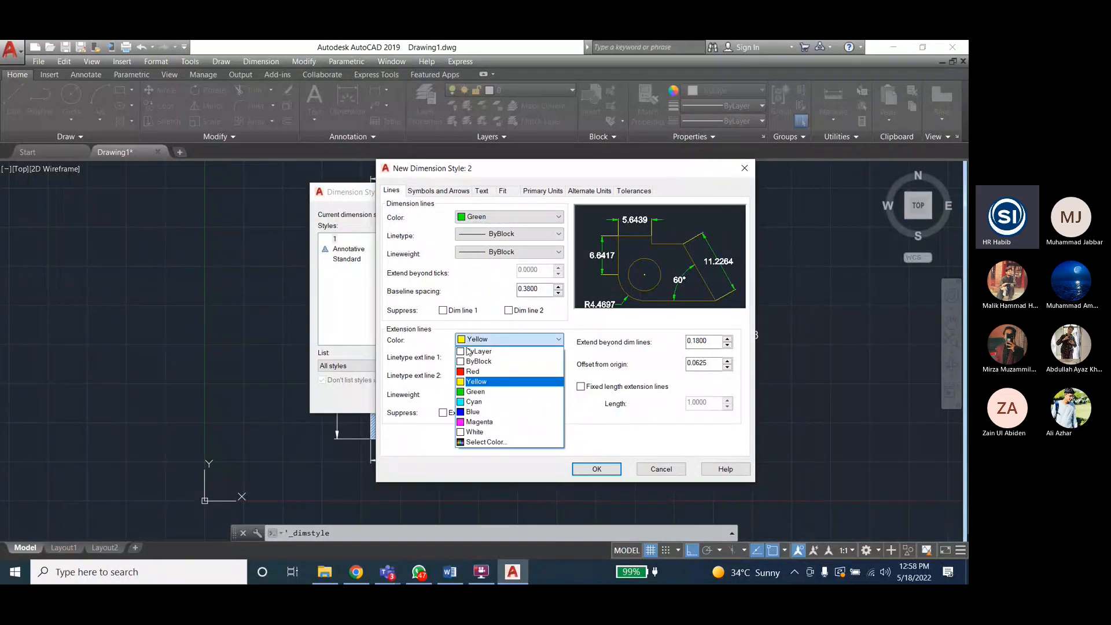
pyautogui.click(471, 401)
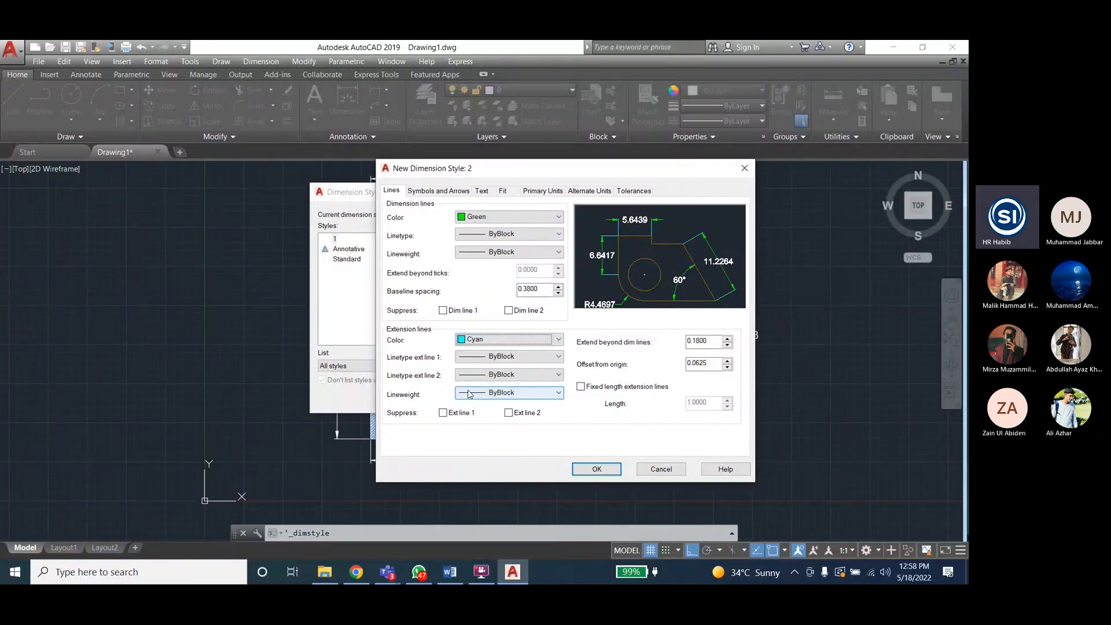
# Set the arrow size and the text height of dimension style 2 to 2 and save the style
pyautogui.click(446, 196)
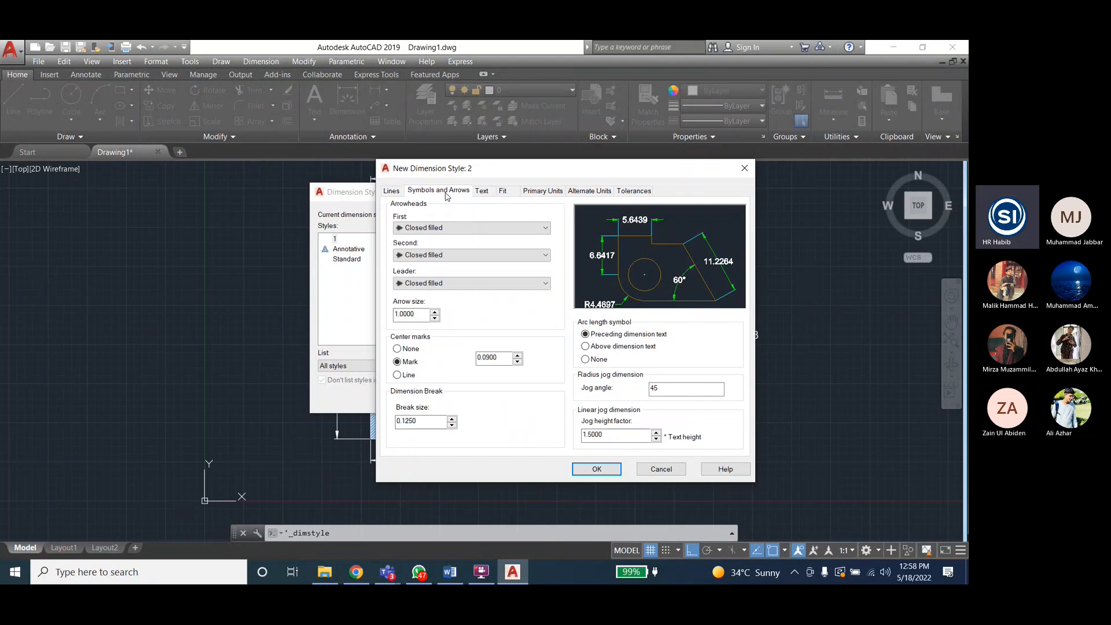
pyautogui.moveTo(427, 314); pyautogui.dragTo(372, 325)
pyautogui.write('2')
pyautogui.click(480, 194)
pyautogui.doubleClick(533, 279)
pyautogui.write('2')
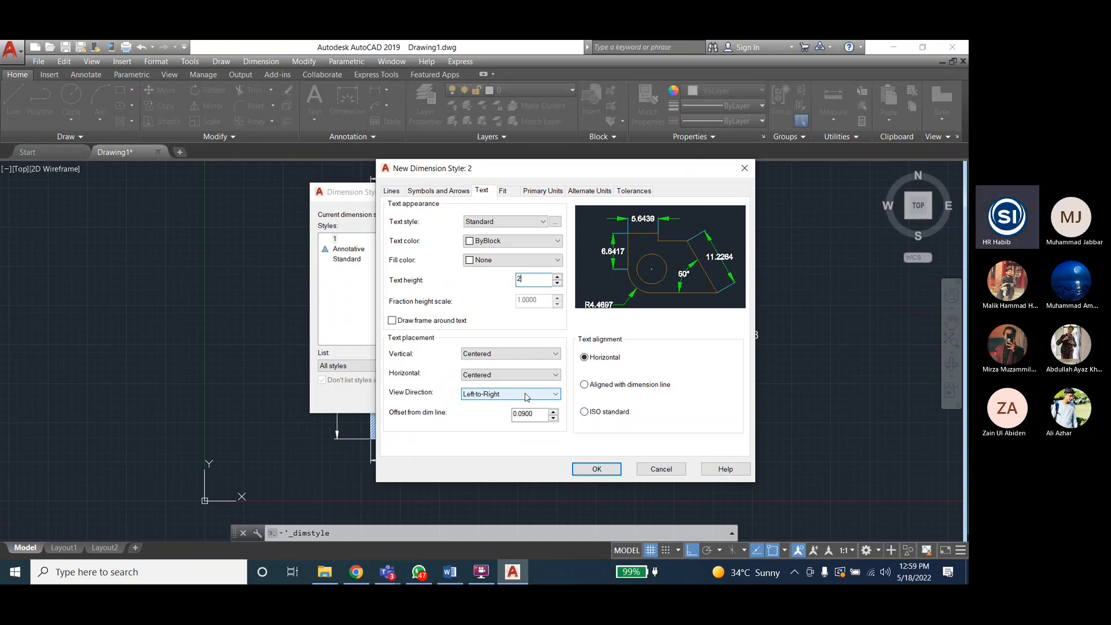
pyautogui.press('Return')
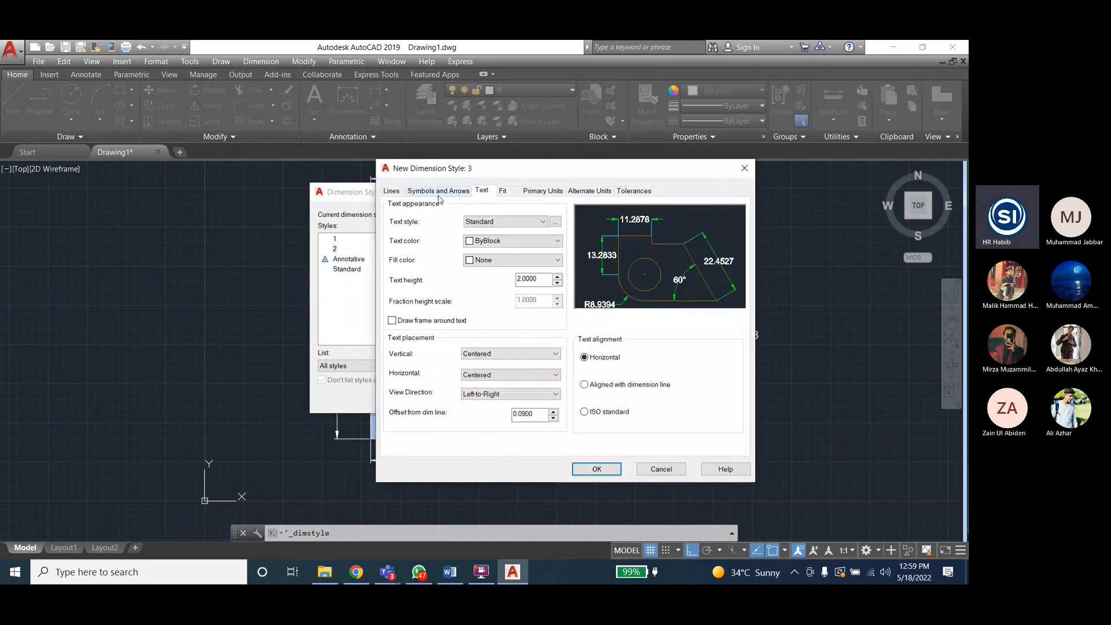
# Give new dimension style 3 blue dimension lines and magenta extension lines
pyautogui.click(391, 191)
pyautogui.click(481, 217)
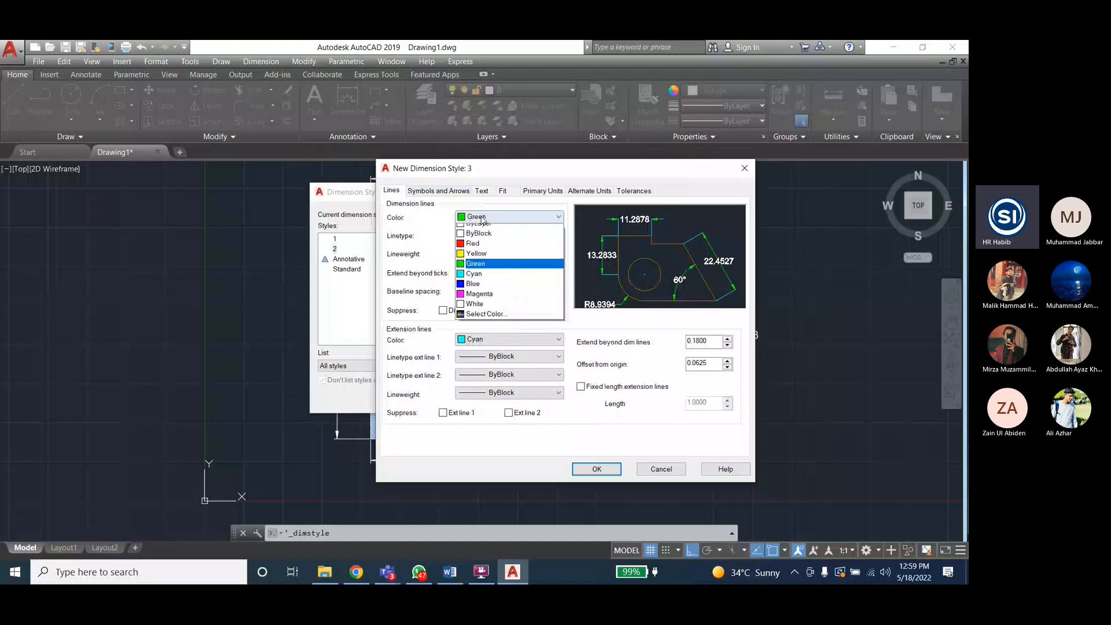
pyautogui.click(483, 290)
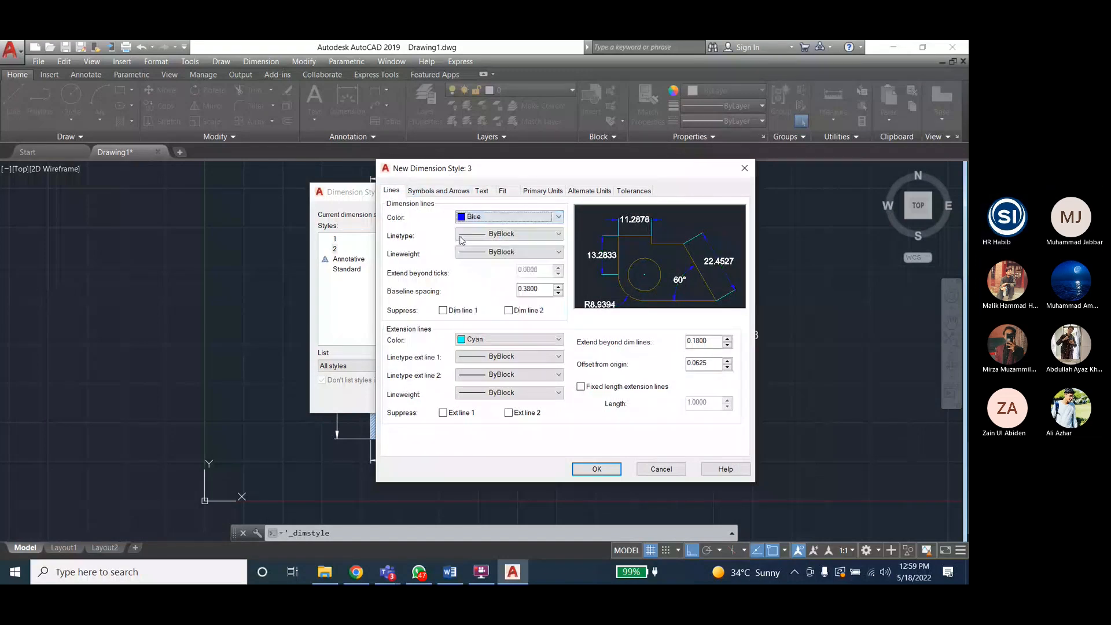
pyautogui.click(478, 339)
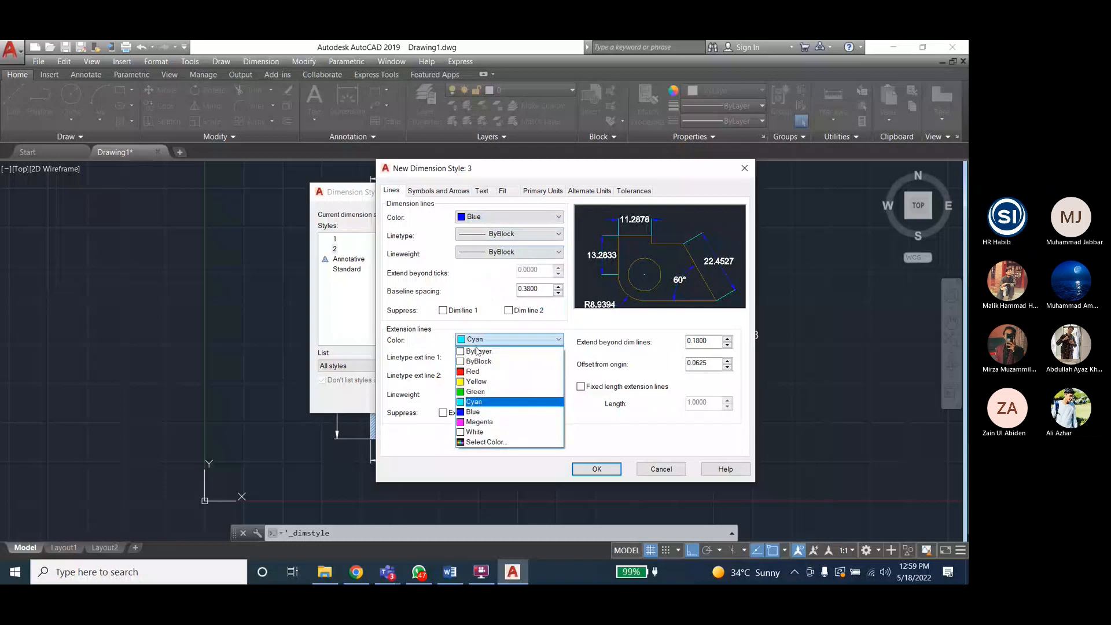
pyautogui.click(491, 425)
# Adjust the arrow size and text height of dimension style 3 and save the new style
pyautogui.click(438, 191)
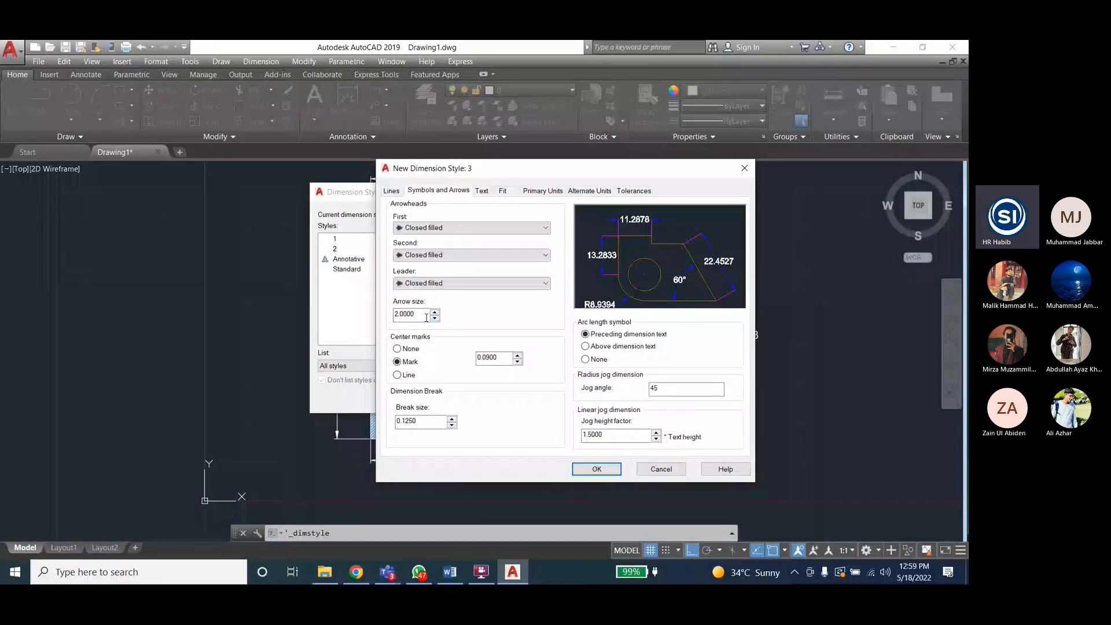
pyautogui.hotkey('ctrl', 'Tab')
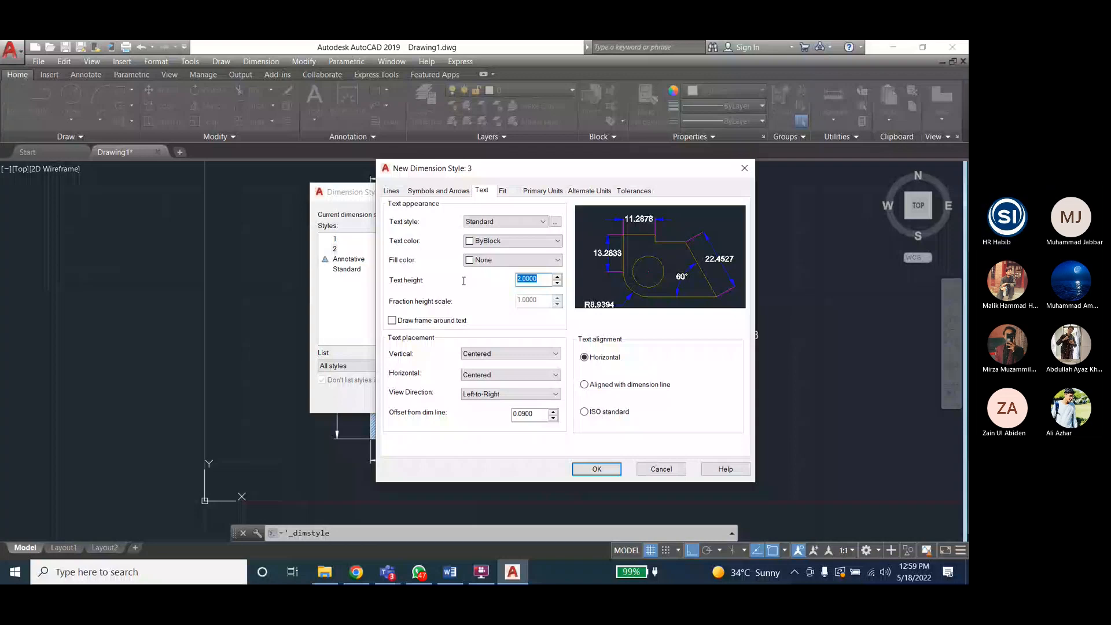
pyautogui.press('Return')
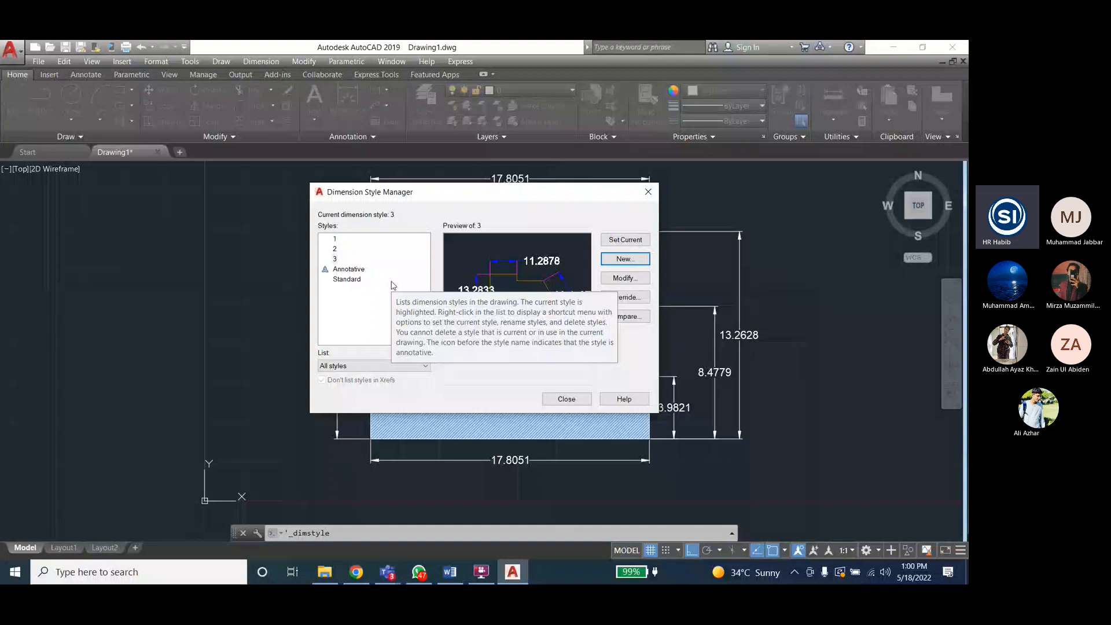
# Make dimension style 1 current and update the lowest step's height dimension to it
pyautogui.click(334, 239)
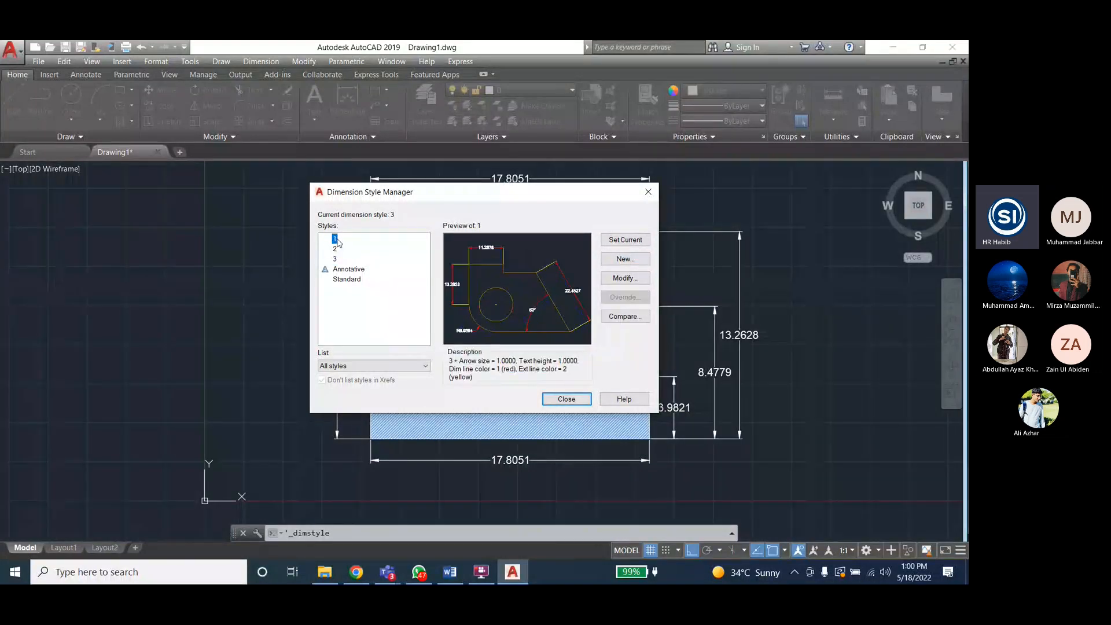
pyautogui.click(613, 243)
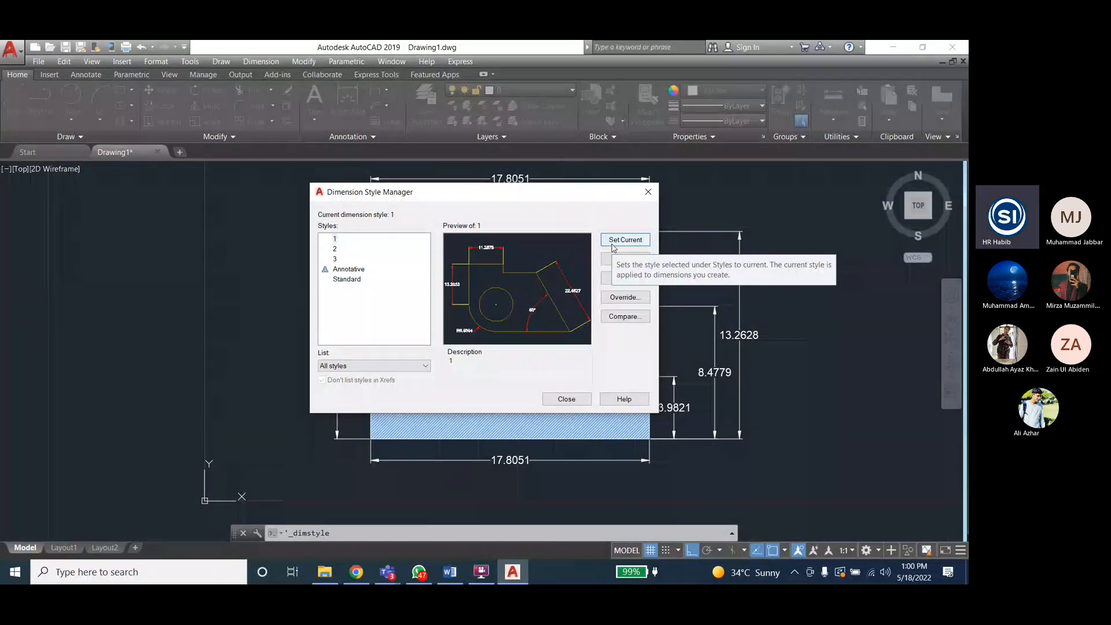
pyautogui.click(583, 399)
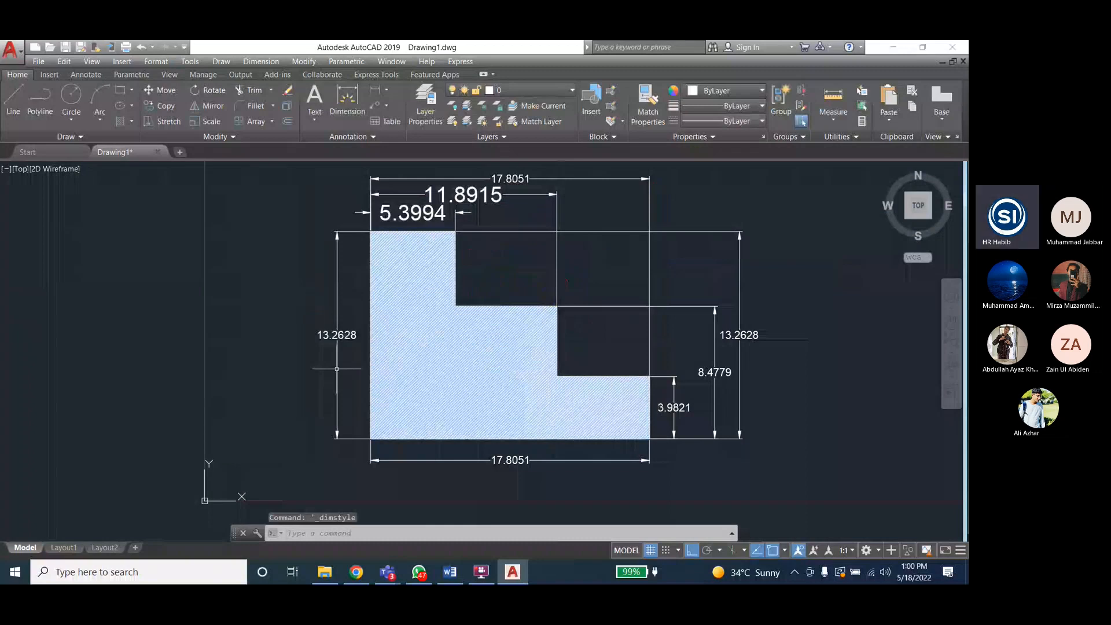
pyautogui.click(272, 62)
pyautogui.click(271, 388)
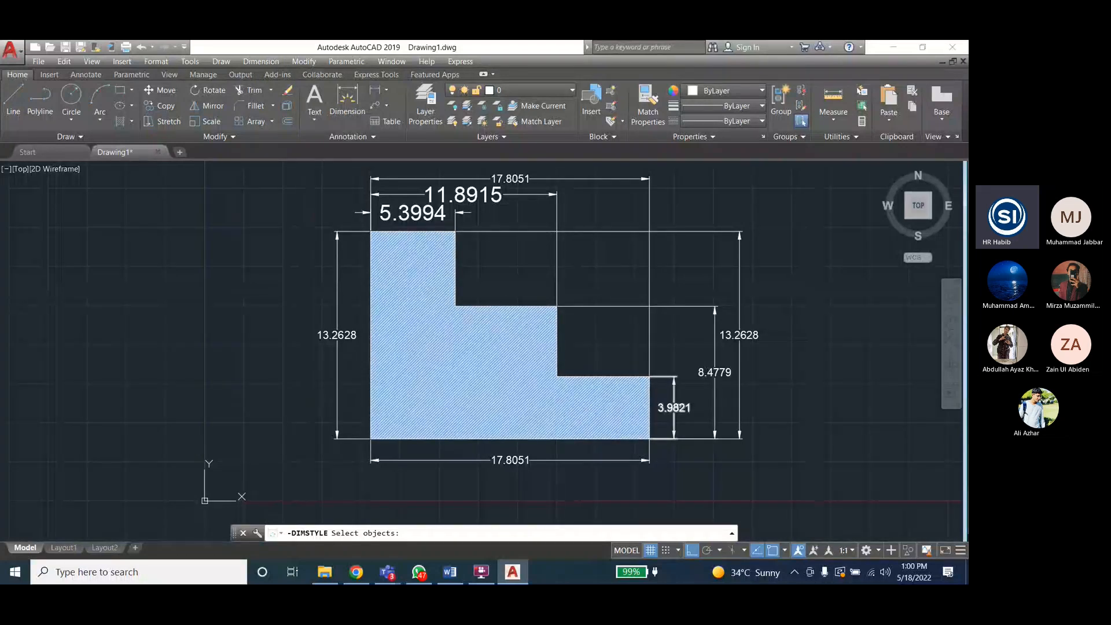
pyautogui.click(674, 408)
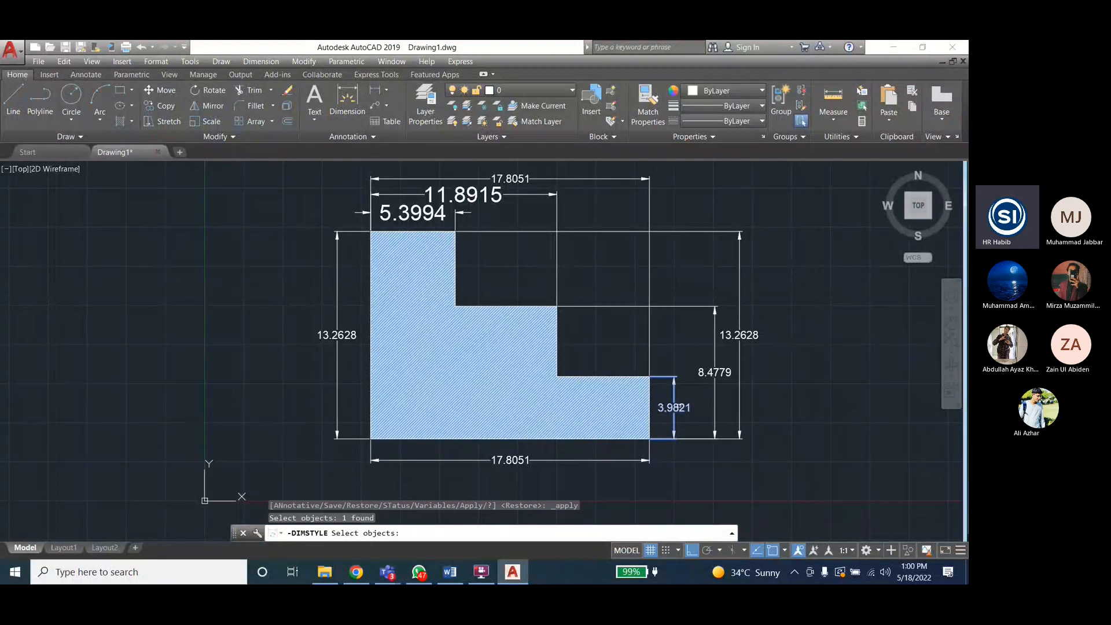
pyautogui.press('Return')
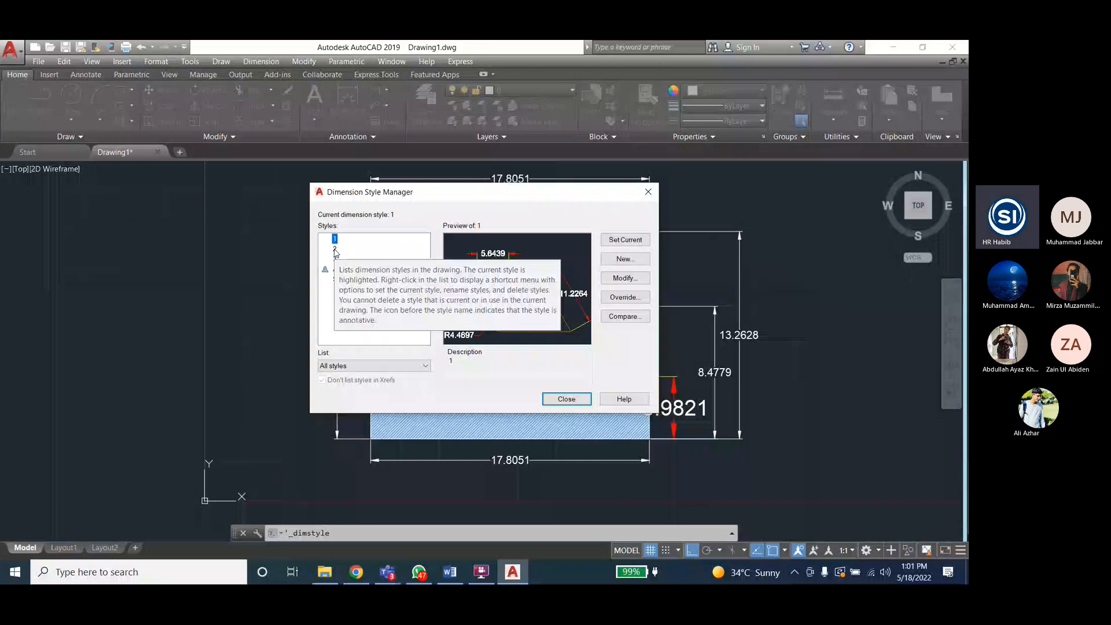
# Make dimension style 2 current and update the middle step's height dimension to it
pyautogui.click(335, 249)
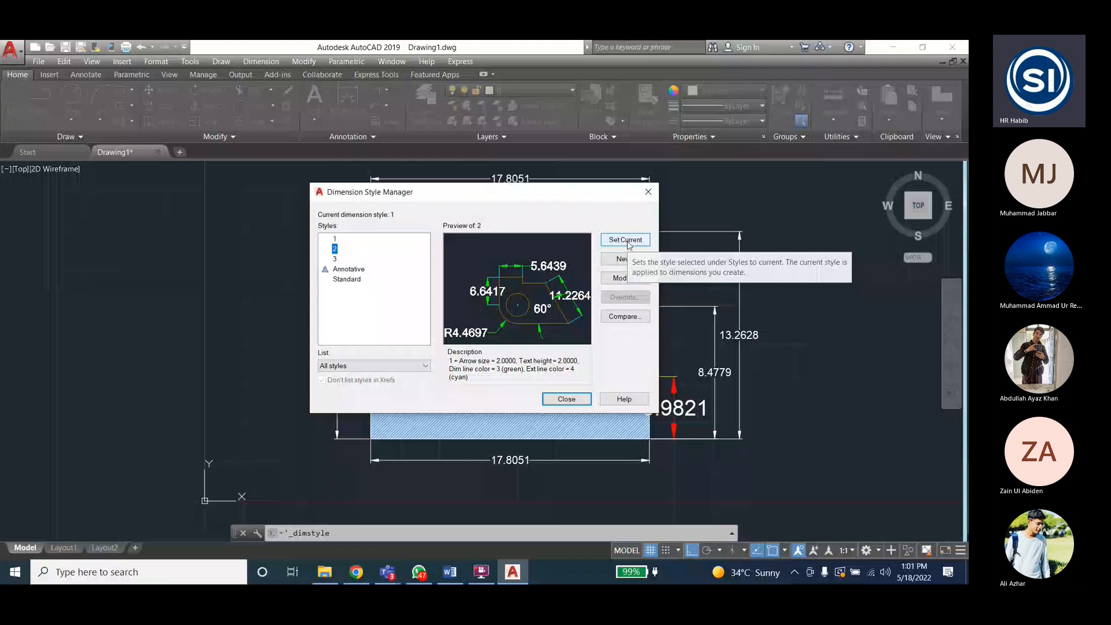
pyautogui.click(282, 386)
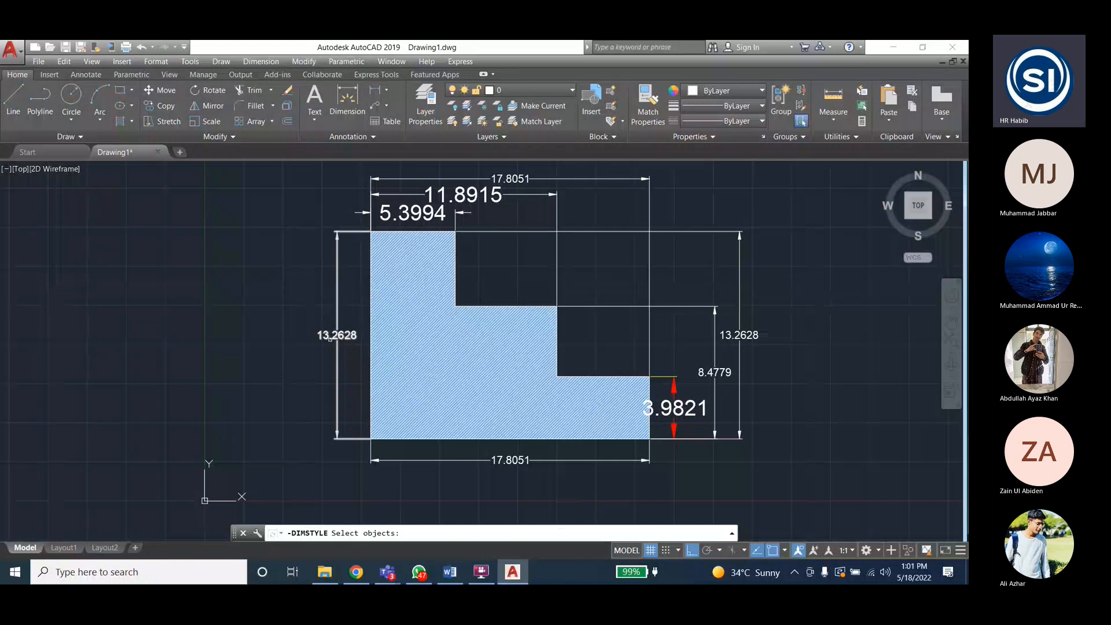
pyautogui.click(715, 369)
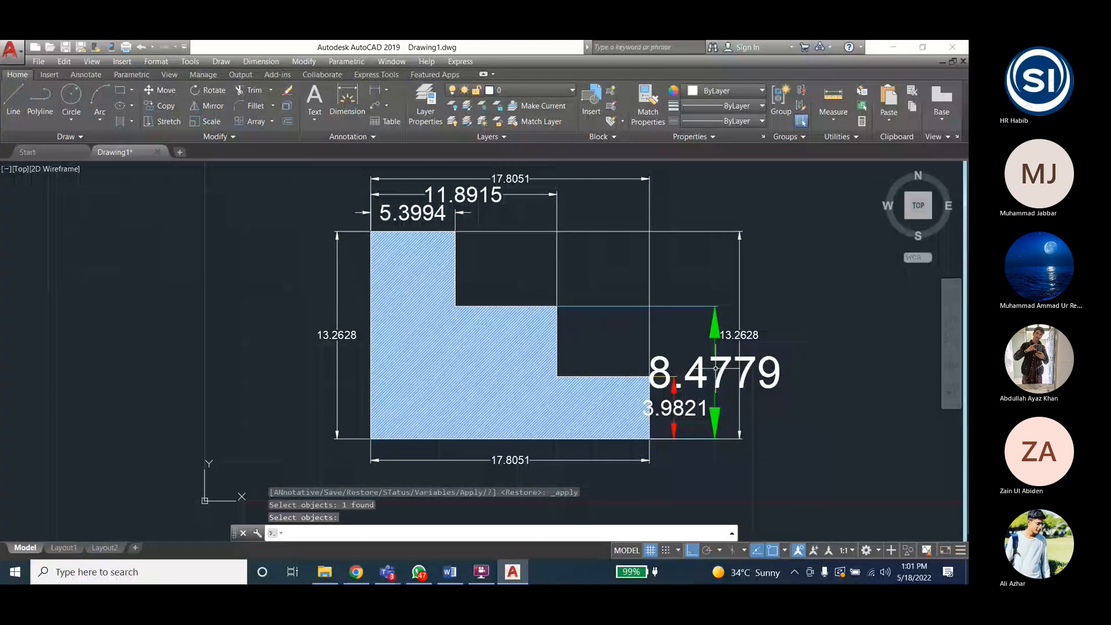
# Make dimension style 3 current and update the overall width dimension below the hatched outline to it
pyautogui.click(261, 61)
pyautogui.click(284, 375)
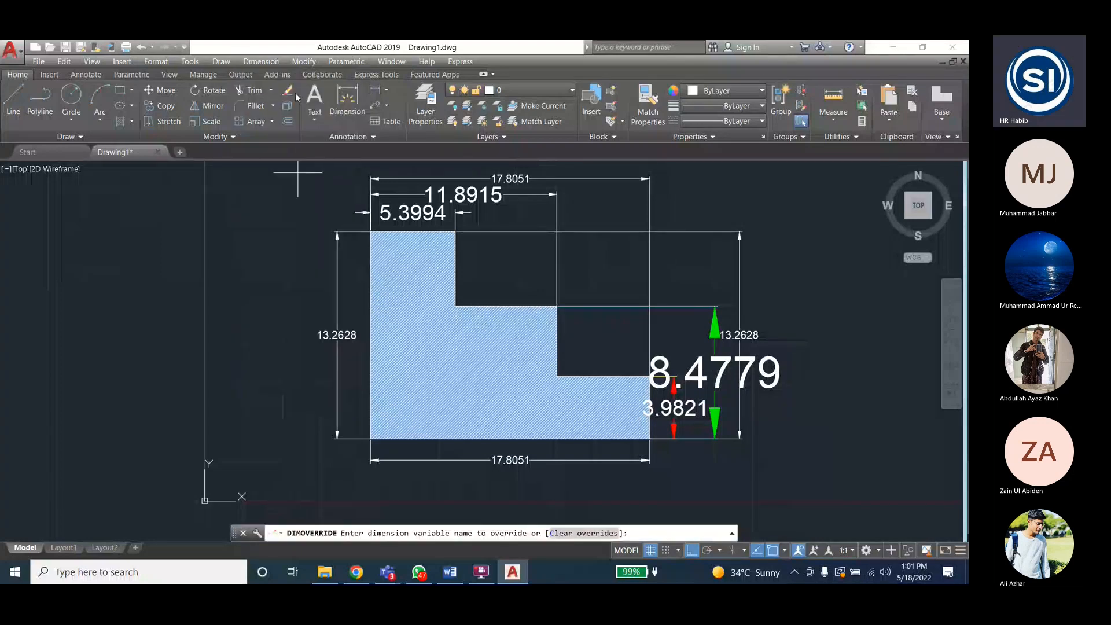
pyautogui.click(268, 62)
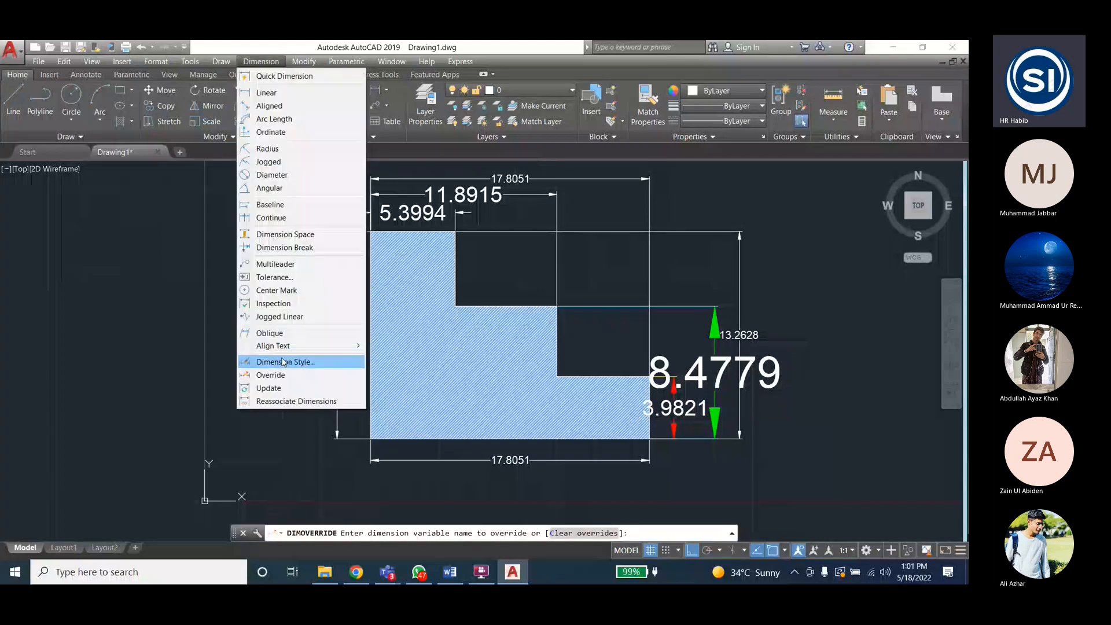
pyautogui.click(284, 361)
pyautogui.click(335, 259)
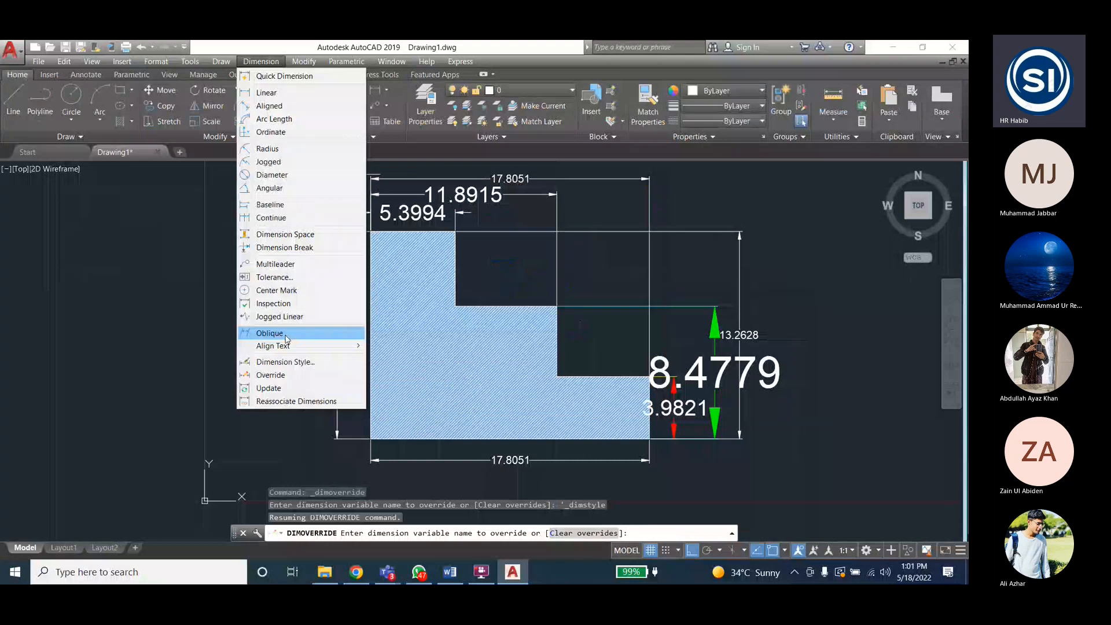
pyautogui.click(282, 387)
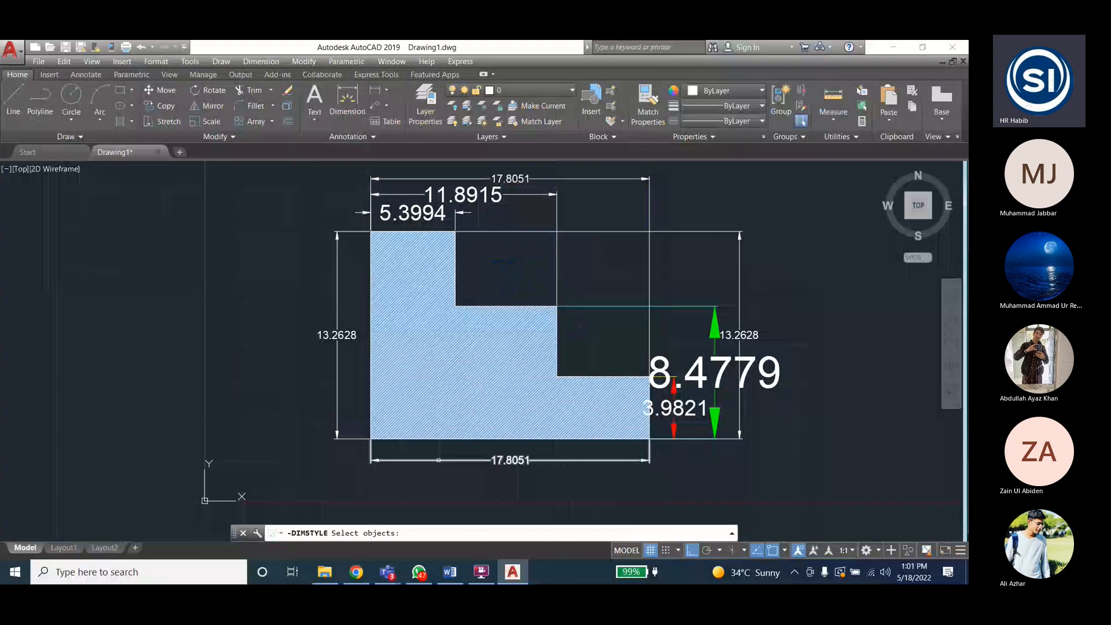
pyautogui.click(439, 460)
pyautogui.press('Return')
pyautogui.press('Return')
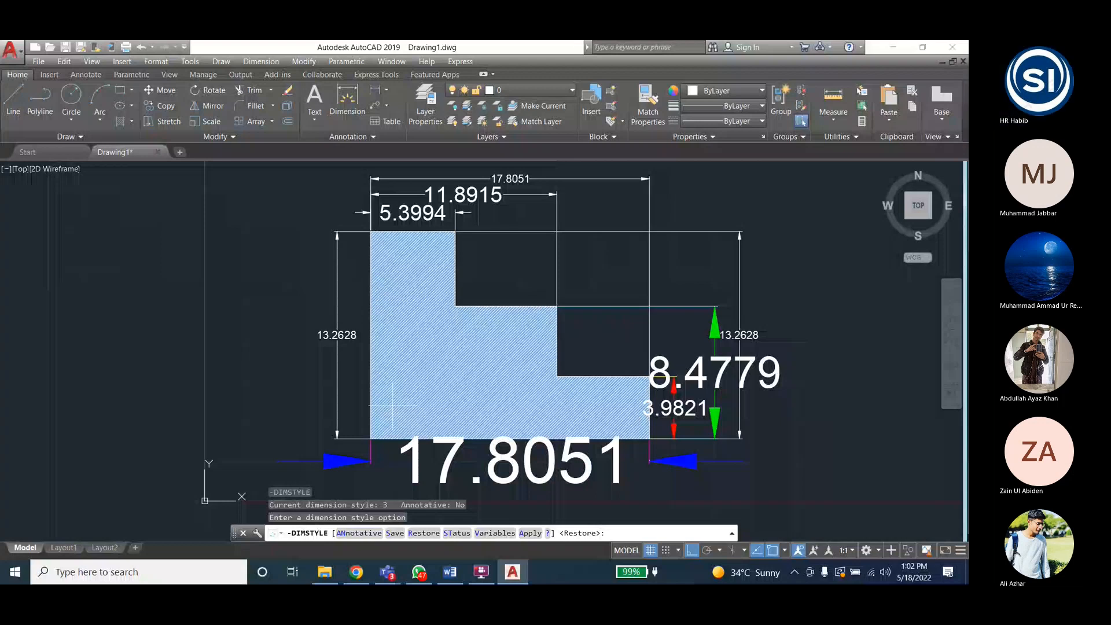
pyautogui.click(258, 63)
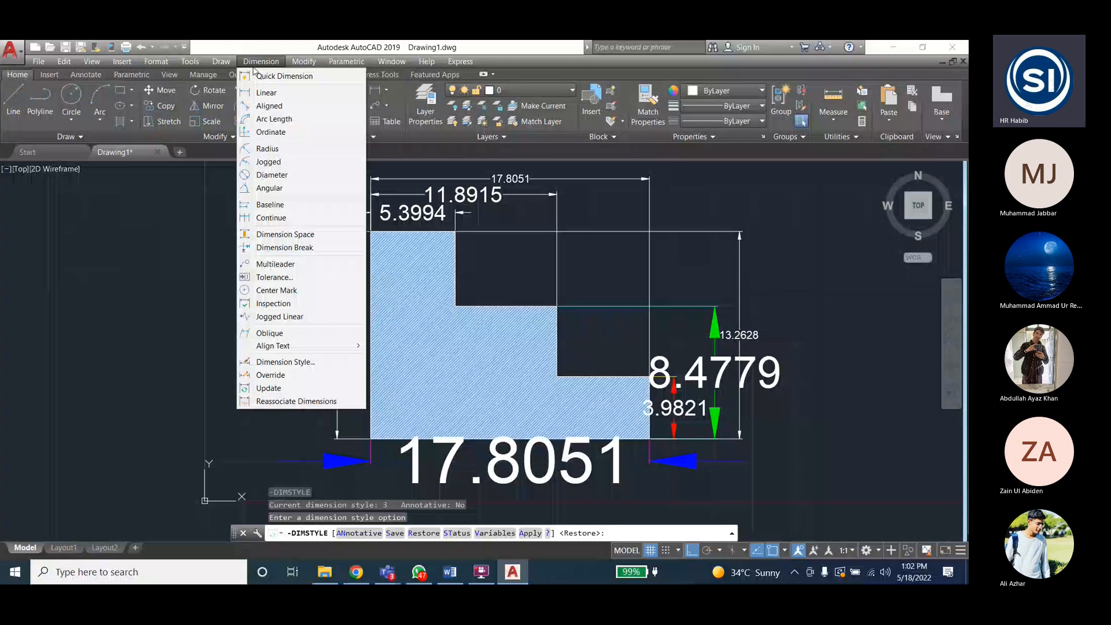
pyautogui.click(257, 61)
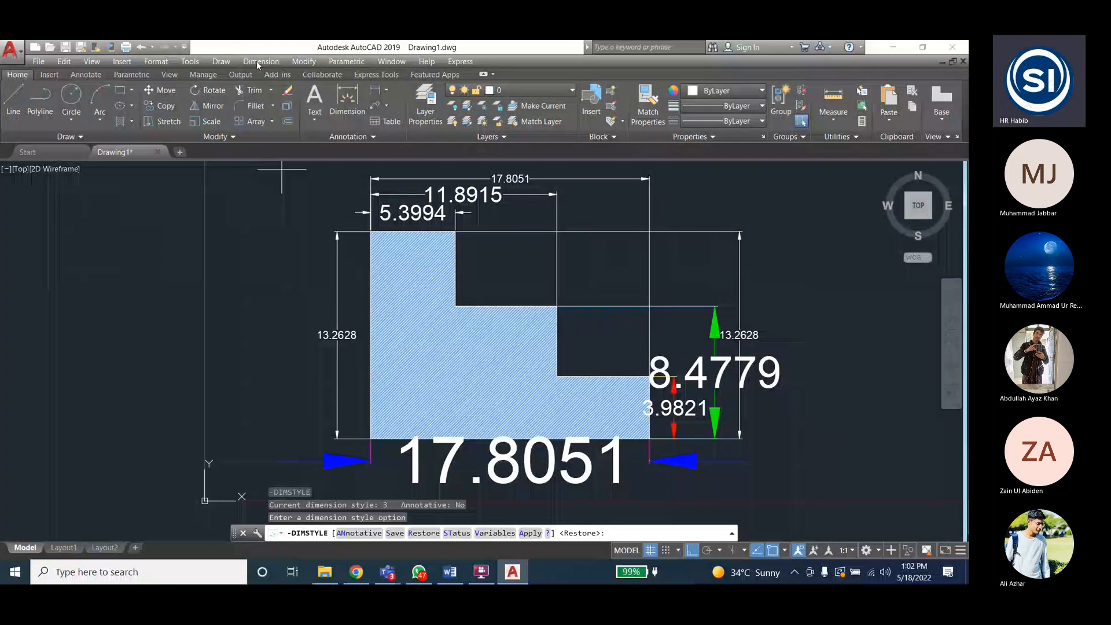
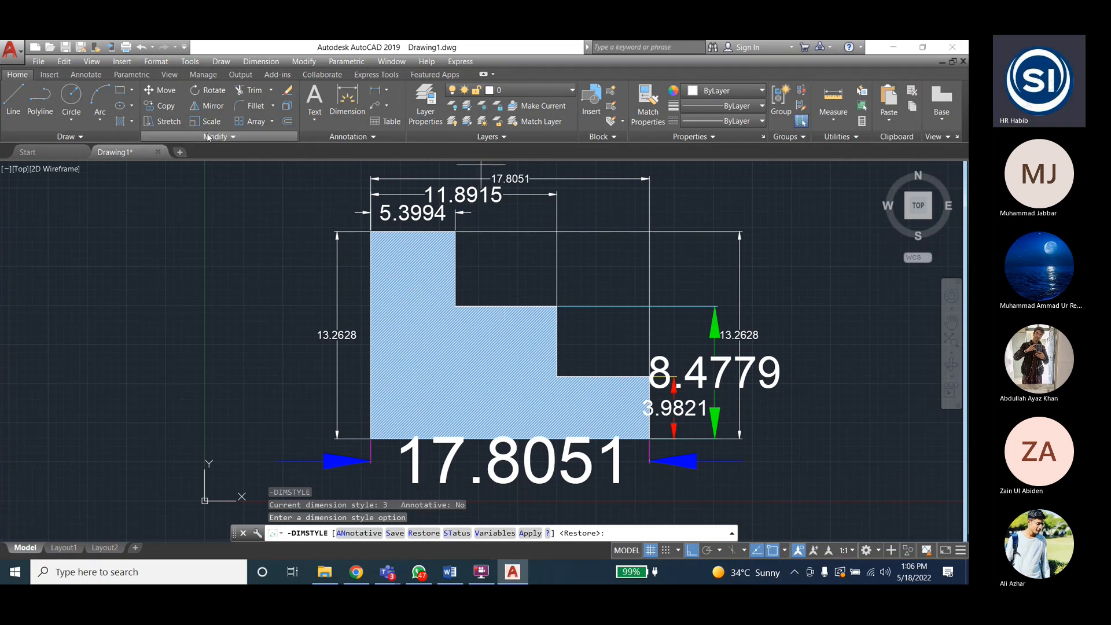
# Draw a rectangle about 5.7 units wide from lines beside the hatched shape, leaving its upper-left corner open
pyautogui.click(12, 98)
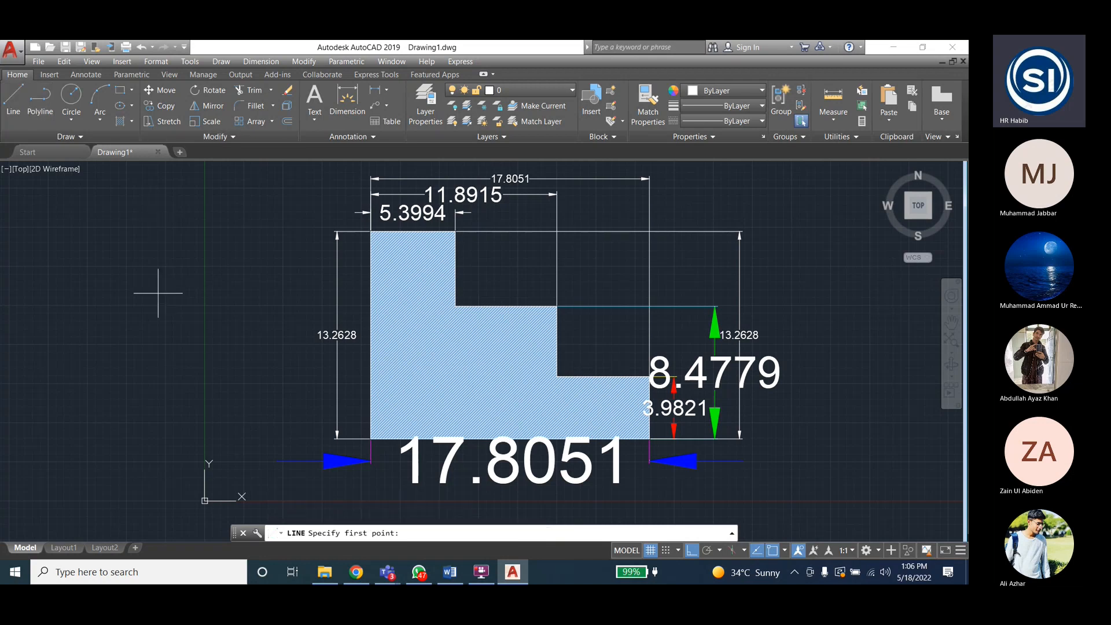
pyautogui.click(128, 292)
pyautogui.click(154, 348)
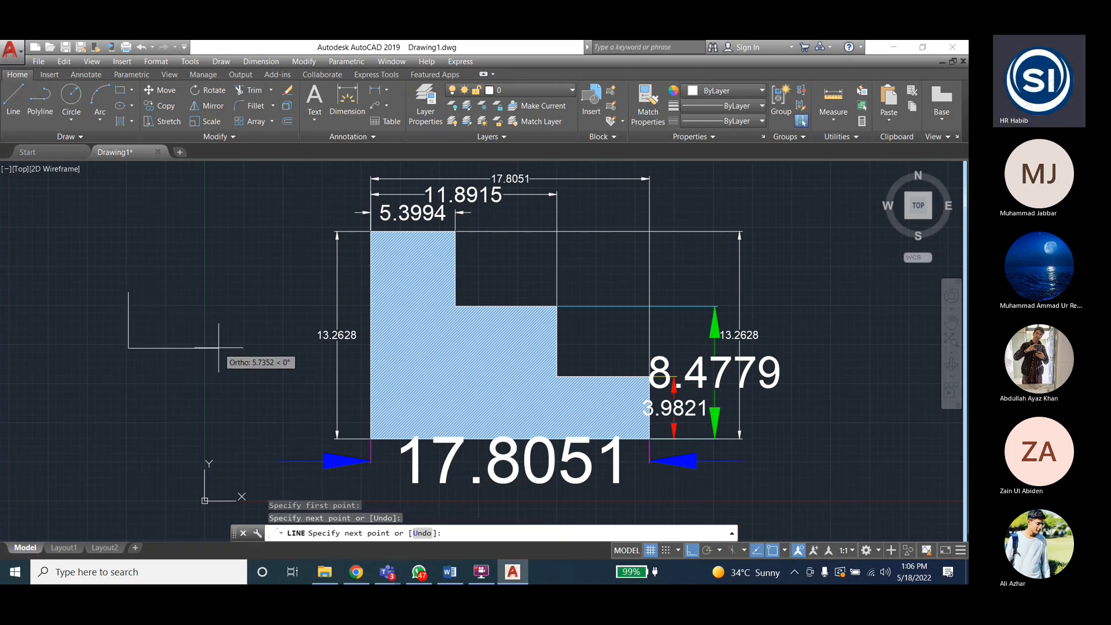
pyautogui.click(219, 348)
pyautogui.click(220, 278)
pyautogui.click(154, 277)
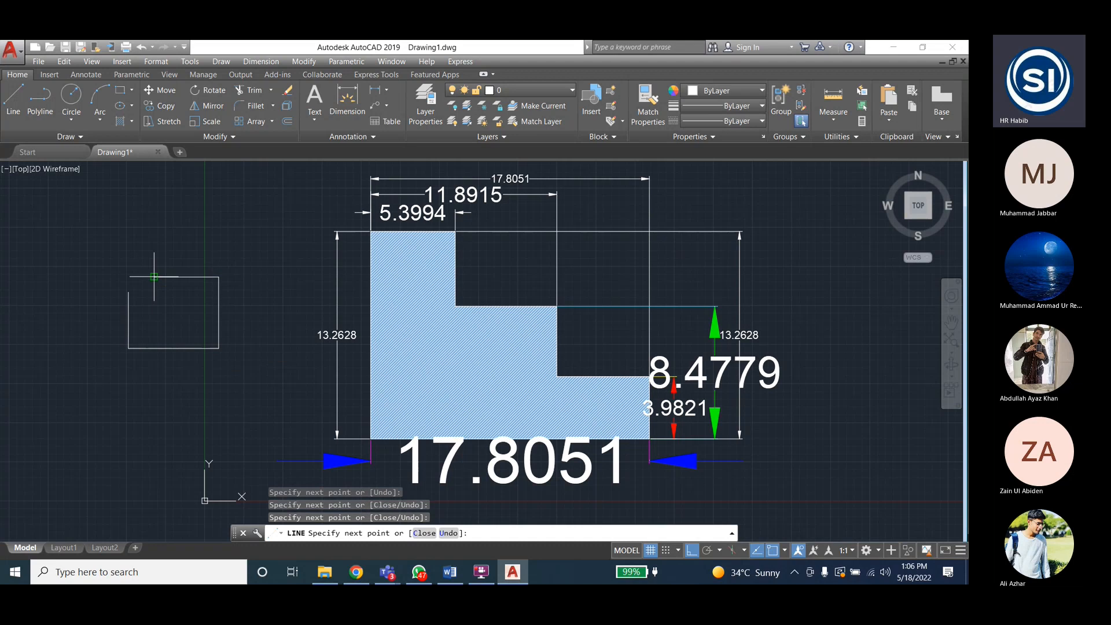
pyautogui.press('Escape')
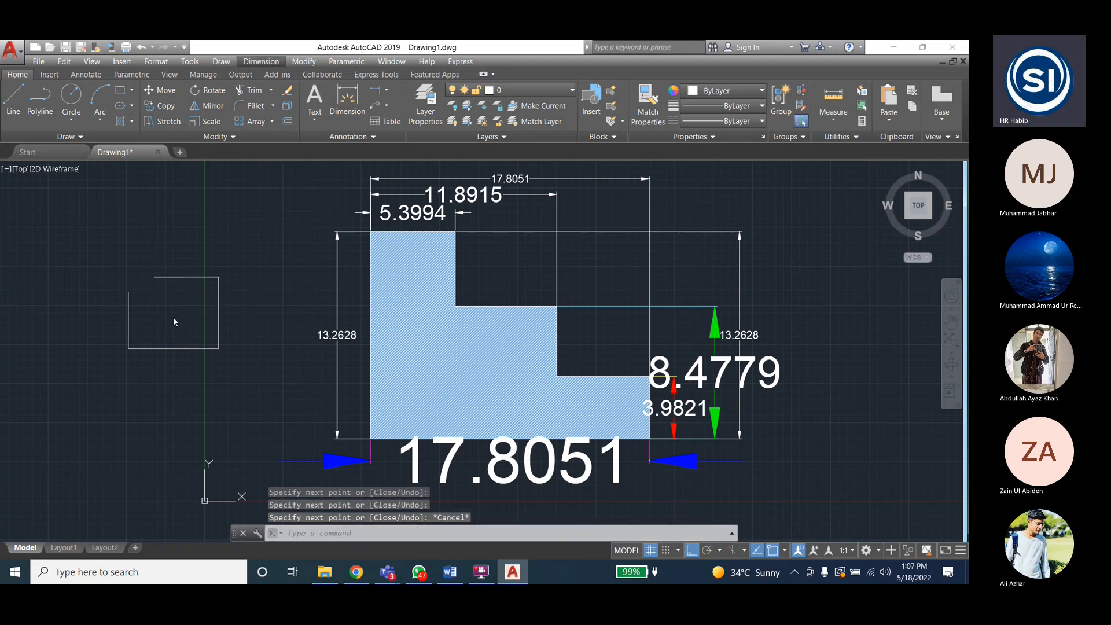
# Try to hatch the inside of the unclosed rectangle with the ANSI31 pattern
pyautogui.click(221, 62)
pyautogui.click(224, 318)
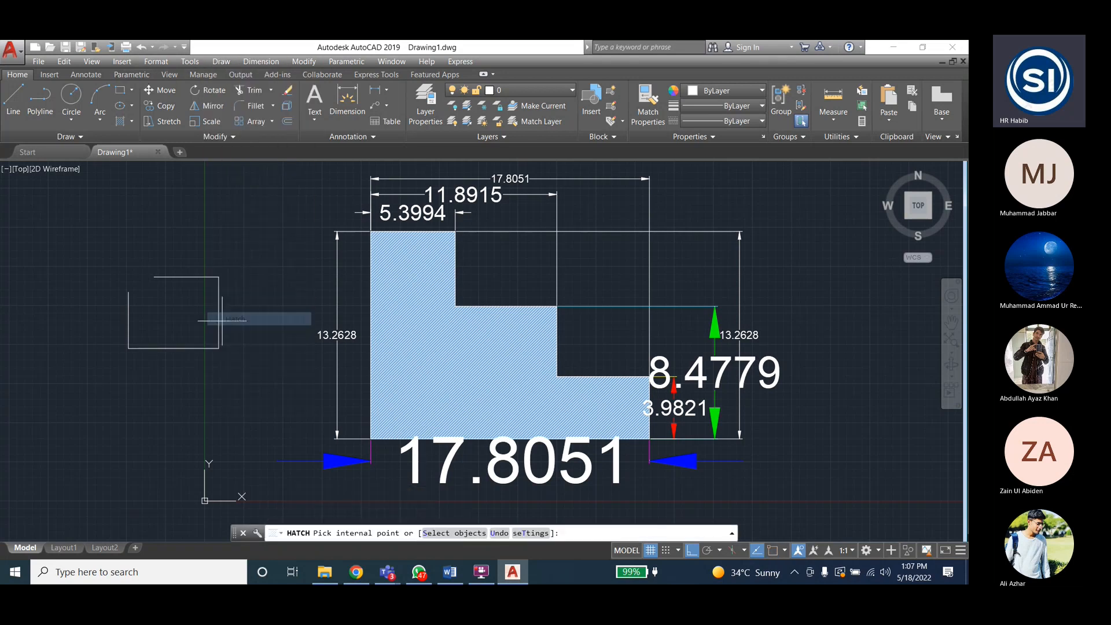
pyautogui.click(173, 317)
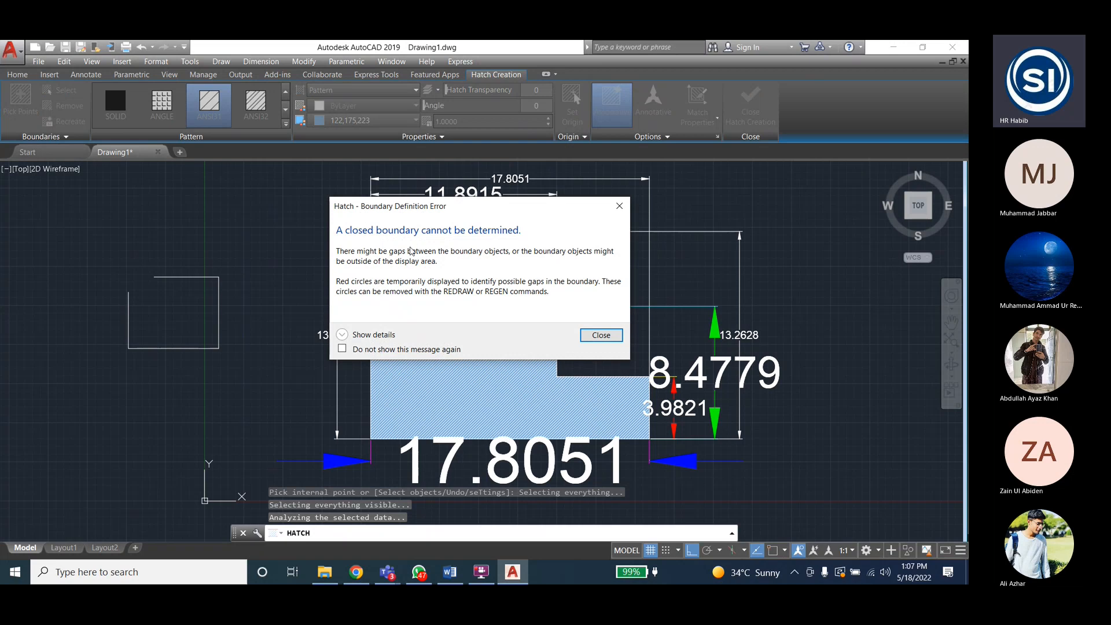
pyautogui.click(601, 335)
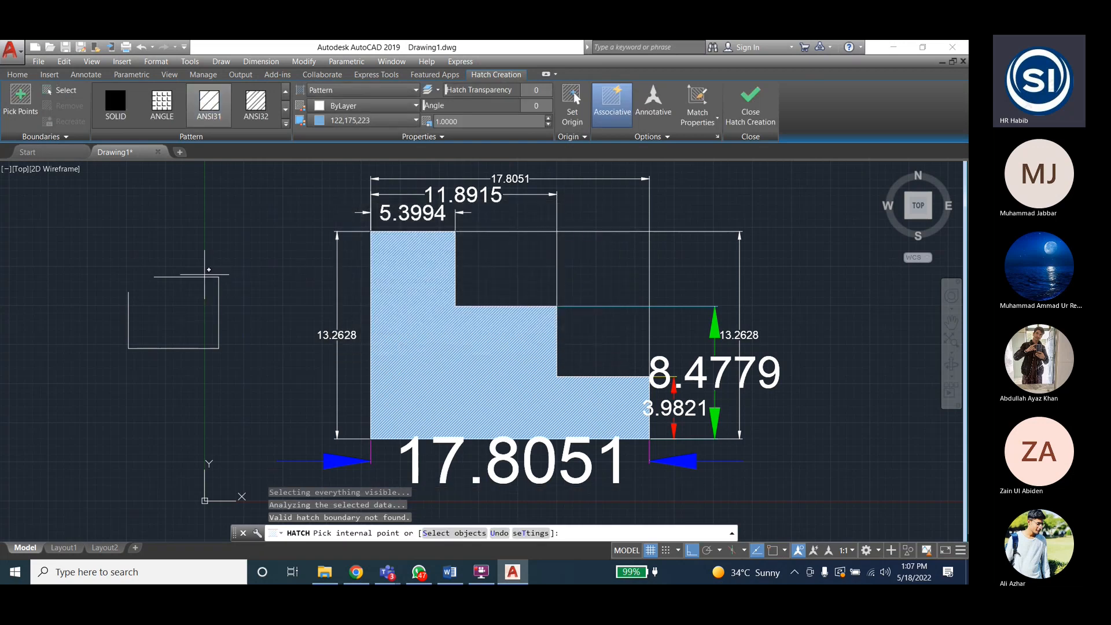
pyautogui.press('Escape')
pyautogui.press('Escape')
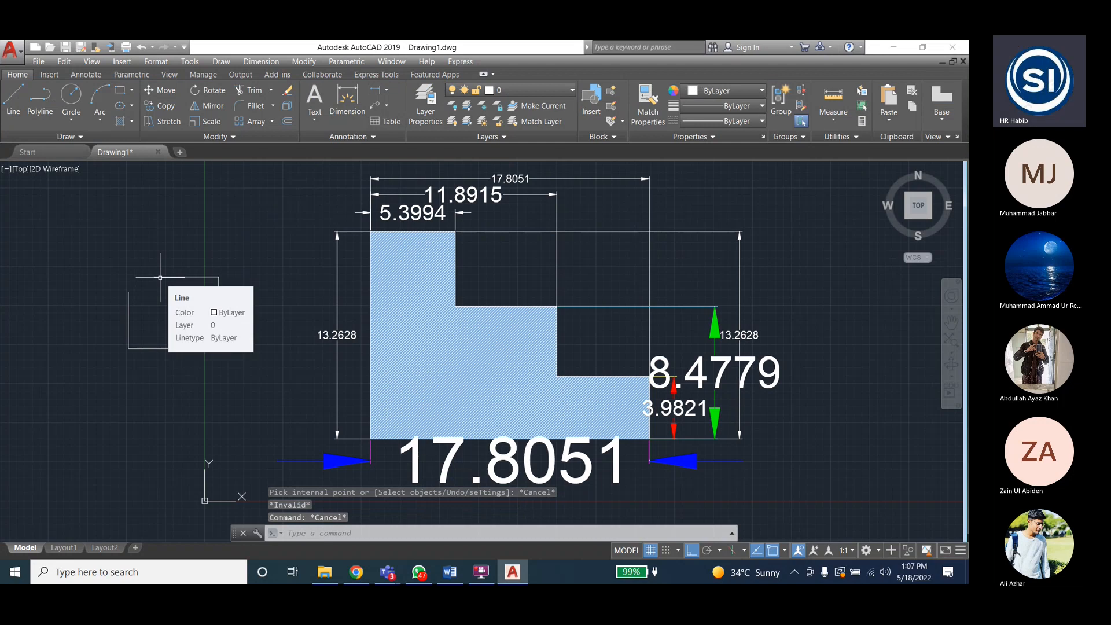
# Erase all the lines of the unclosed rectangle
pyautogui.click(161, 277)
pyautogui.press('Delete')
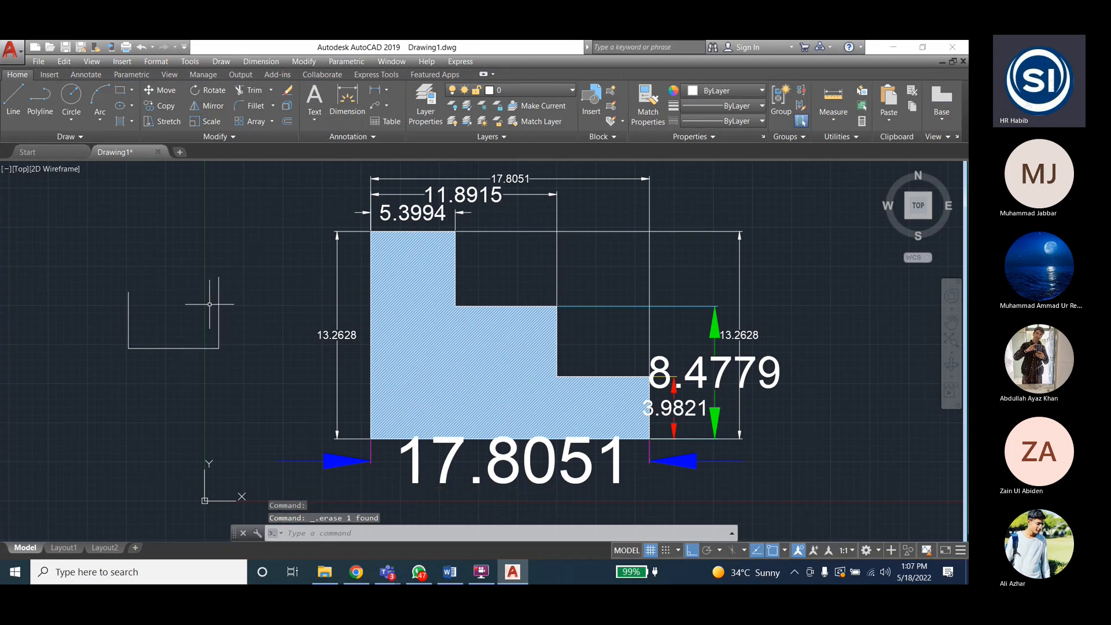
pyautogui.click(189, 349)
pyautogui.press('Delete')
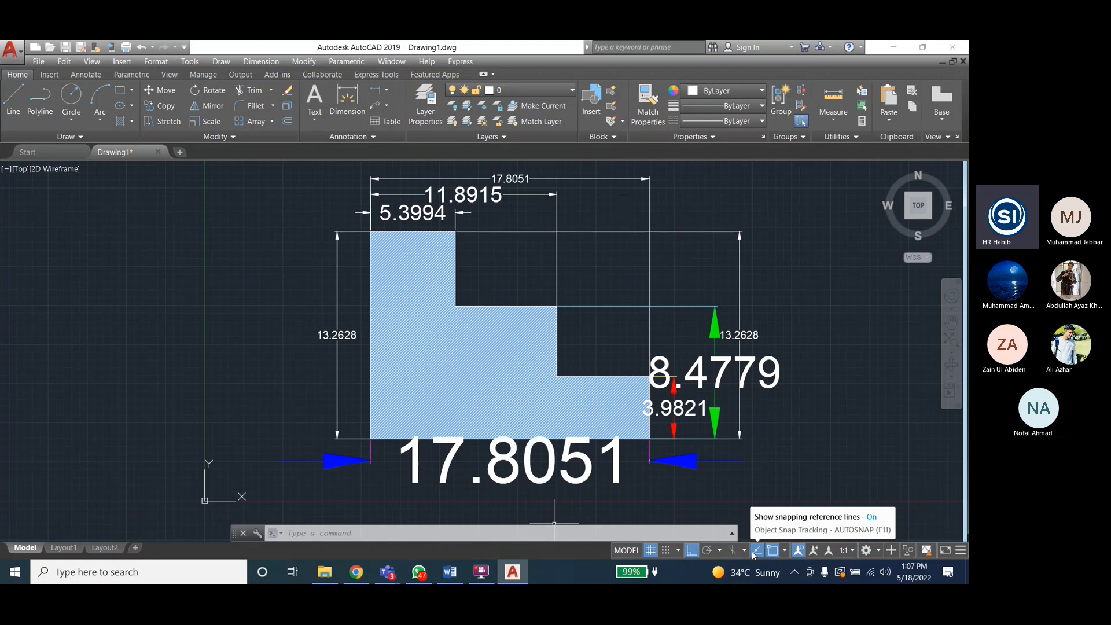
# Draw a closed four-sided outline from lines beside the hatched shape, ending exactly on the starting endpoint
pyautogui.click(12, 102)
pyautogui.click(72, 276)
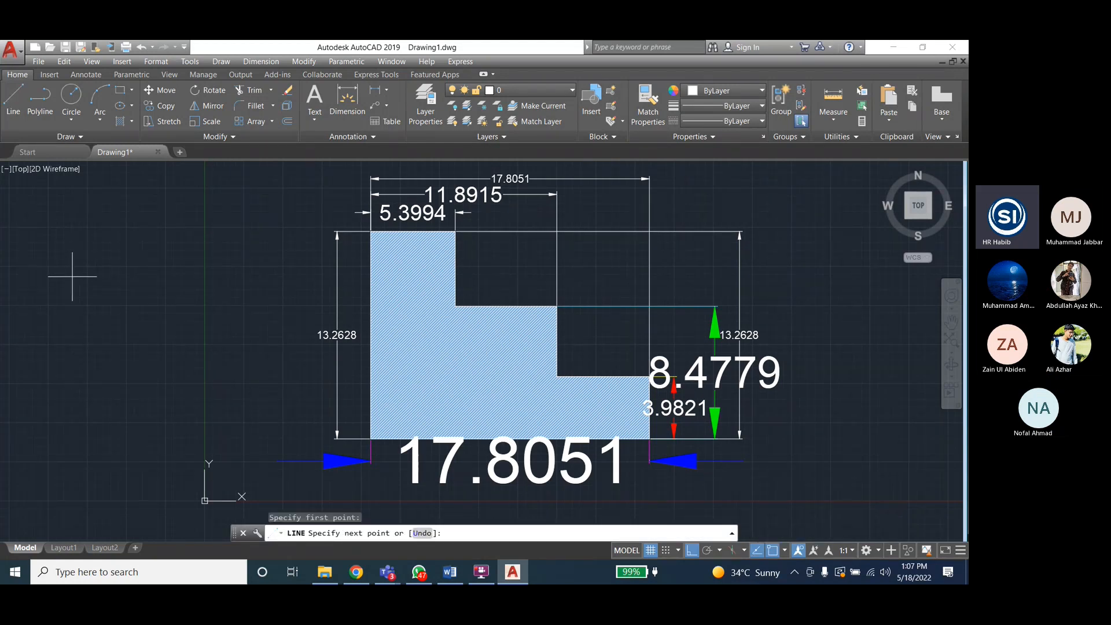
pyautogui.click(183, 270)
pyautogui.click(184, 364)
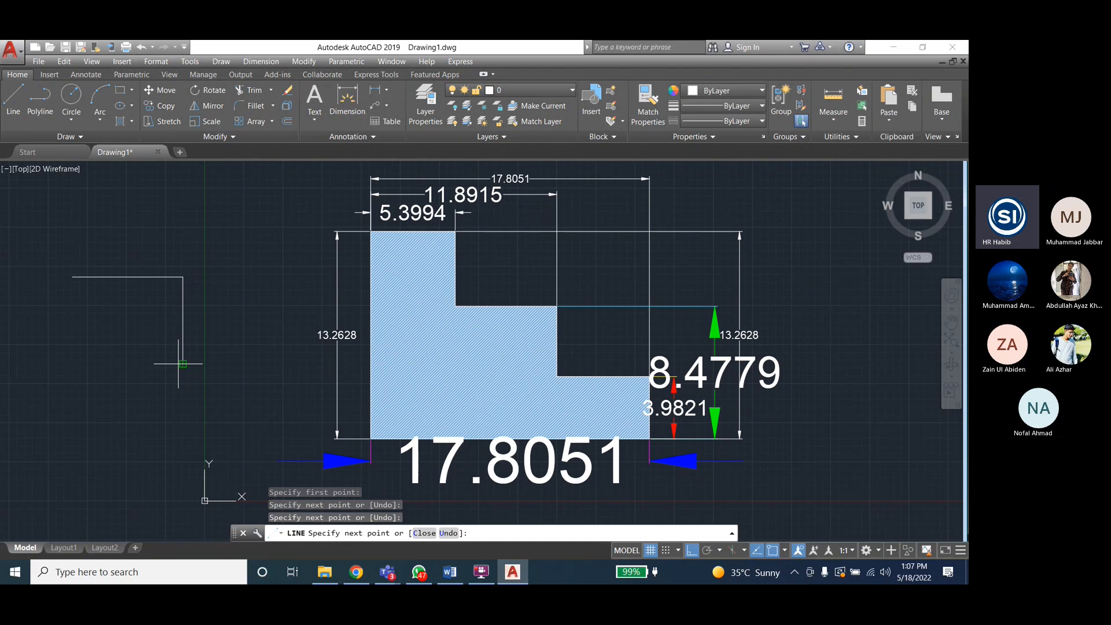
pyautogui.click(65, 363)
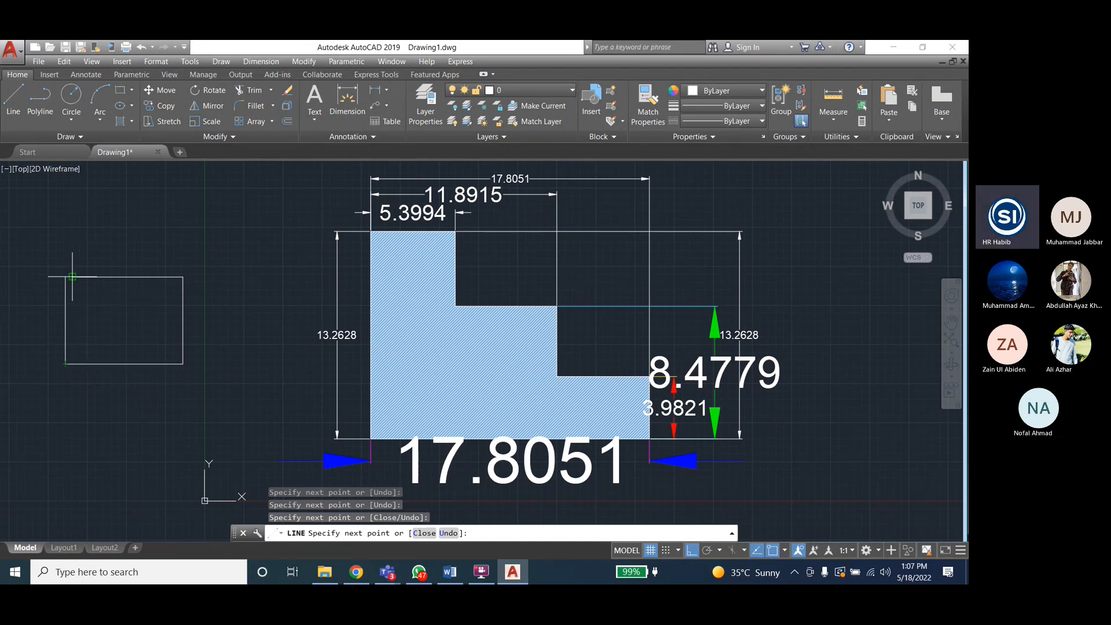
pyautogui.click(72, 277)
pyautogui.scroll(2, 72, 277)
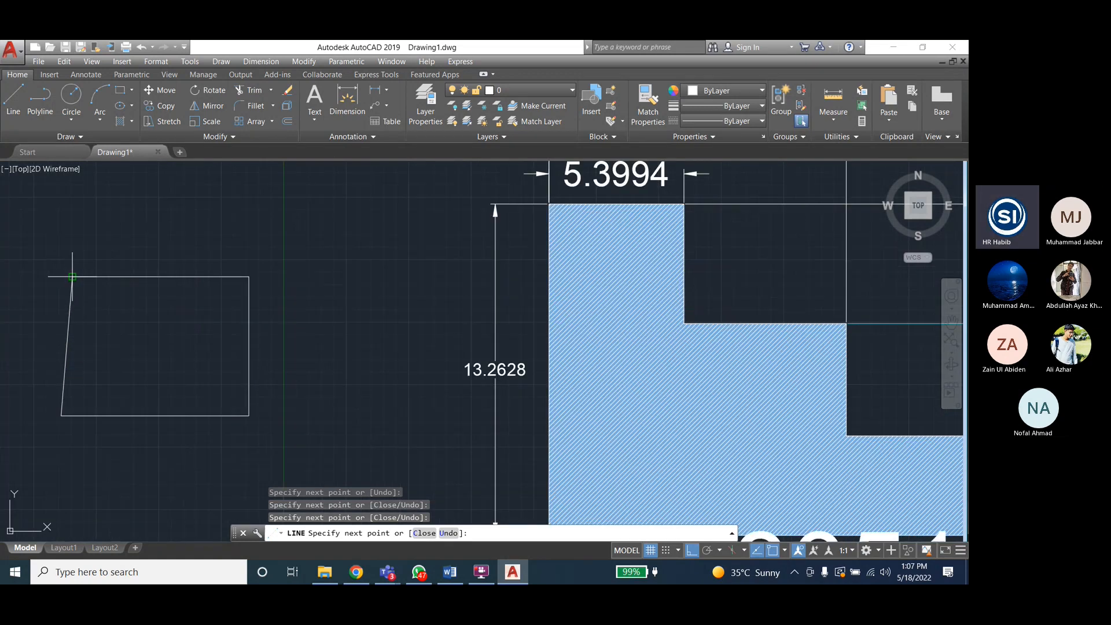
pyautogui.scroll(-2, 72, 277)
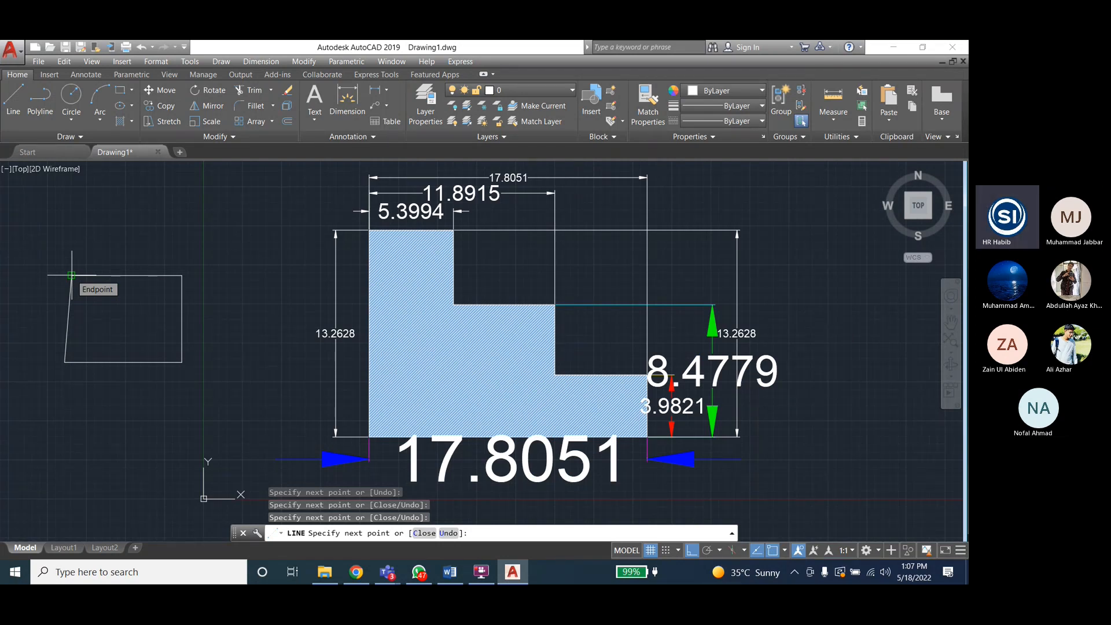
pyautogui.press('Escape')
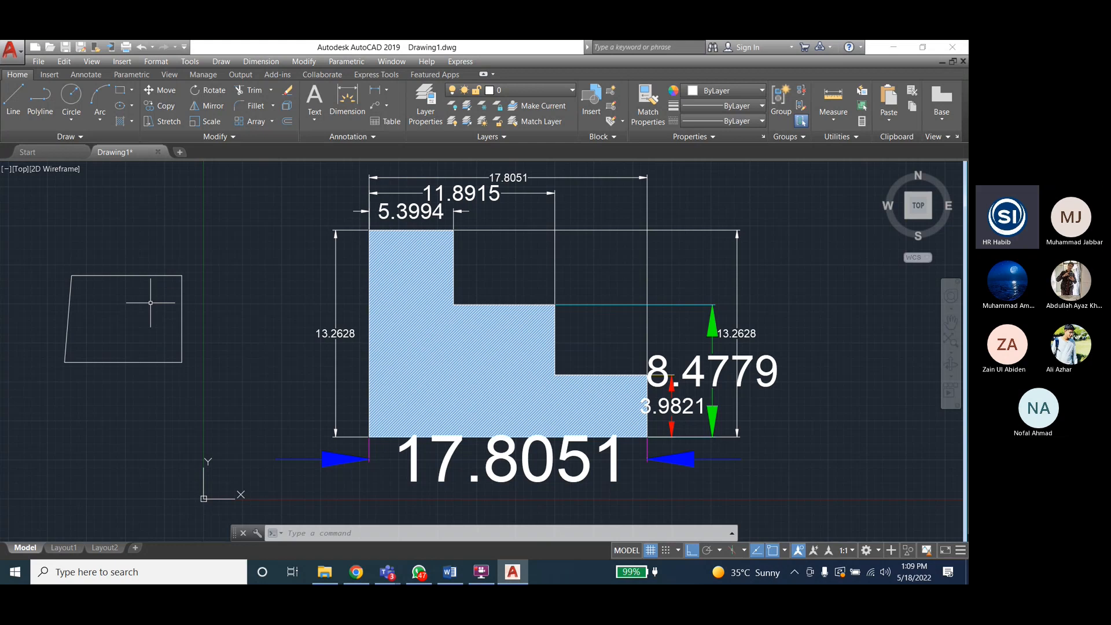
# Select lines of the closed four-sided outline, and open a new blank drawing
pyautogui.moveTo(206, 383)
pyautogui.mouseDown()
pyautogui.moveTo(44, 342)
pyautogui.moveTo(74, 232)
pyautogui.moveTo(168, 324)
pyautogui.moveTo(105, 392)
pyautogui.mouseUp()
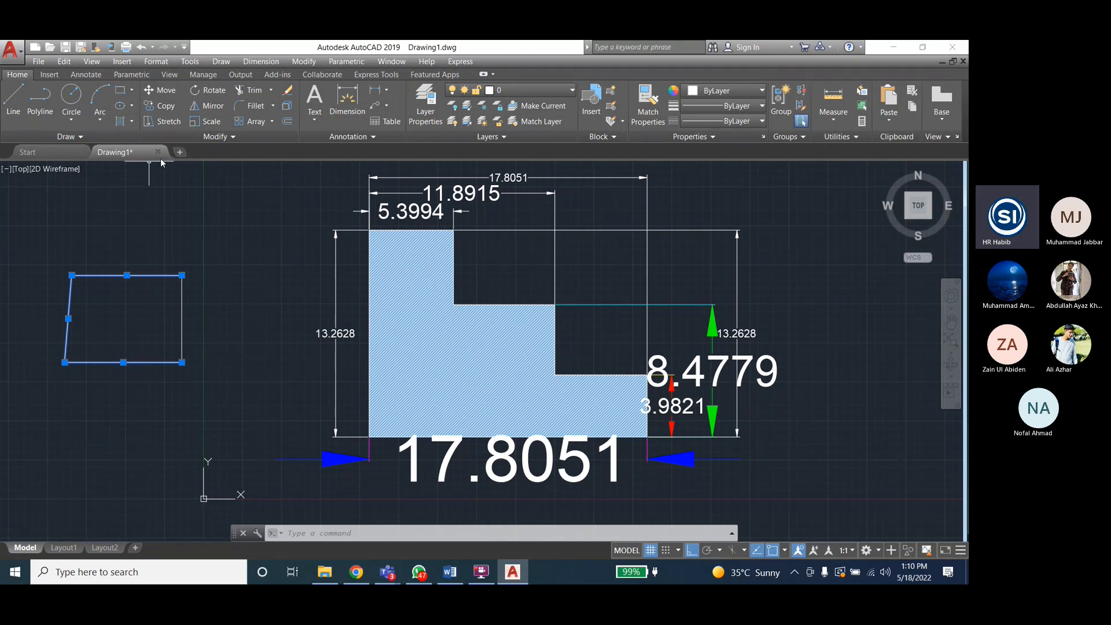
pyautogui.click(179, 152)
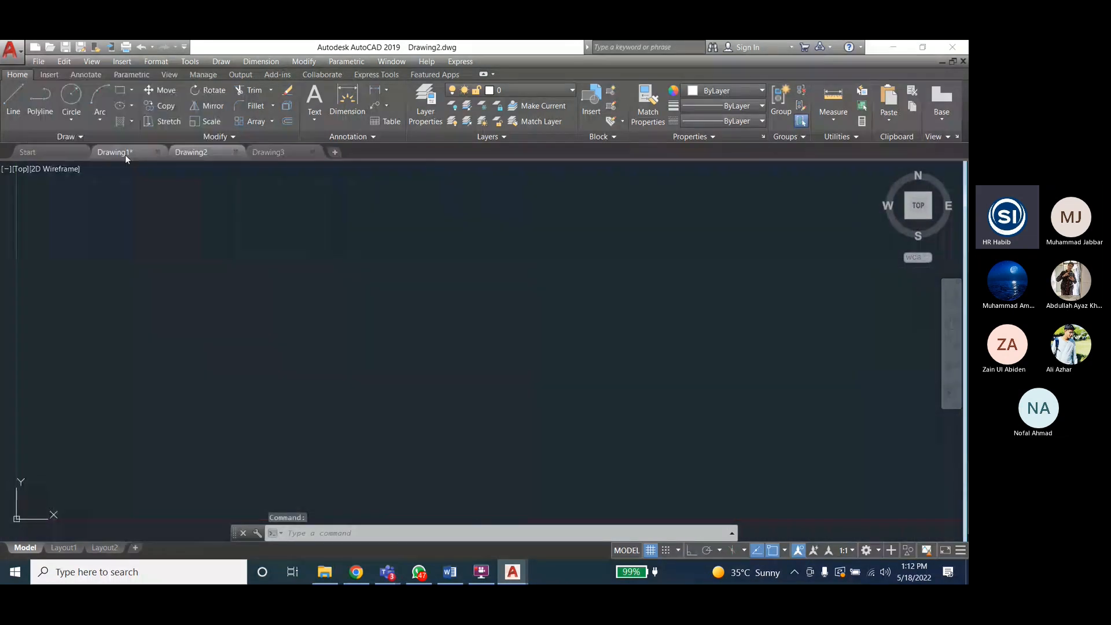
# Check the hatched drawing, and close the blank drawings Drawing2 and Drawing3 to return to Drawing1
pyautogui.click(125, 155)
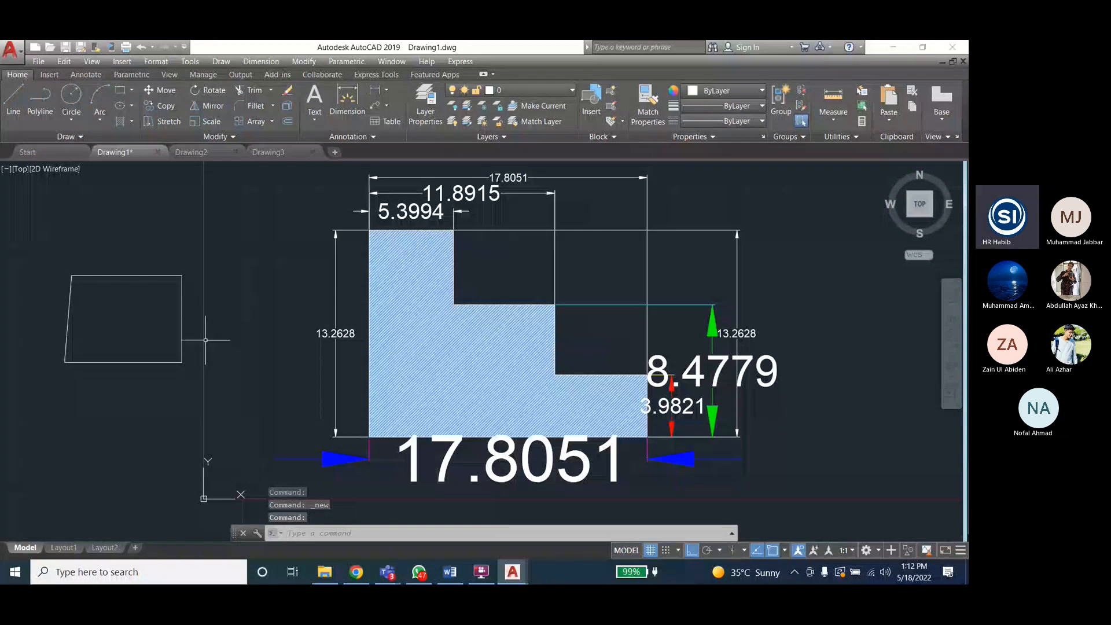
pyautogui.click(191, 152)
pyautogui.click(235, 151)
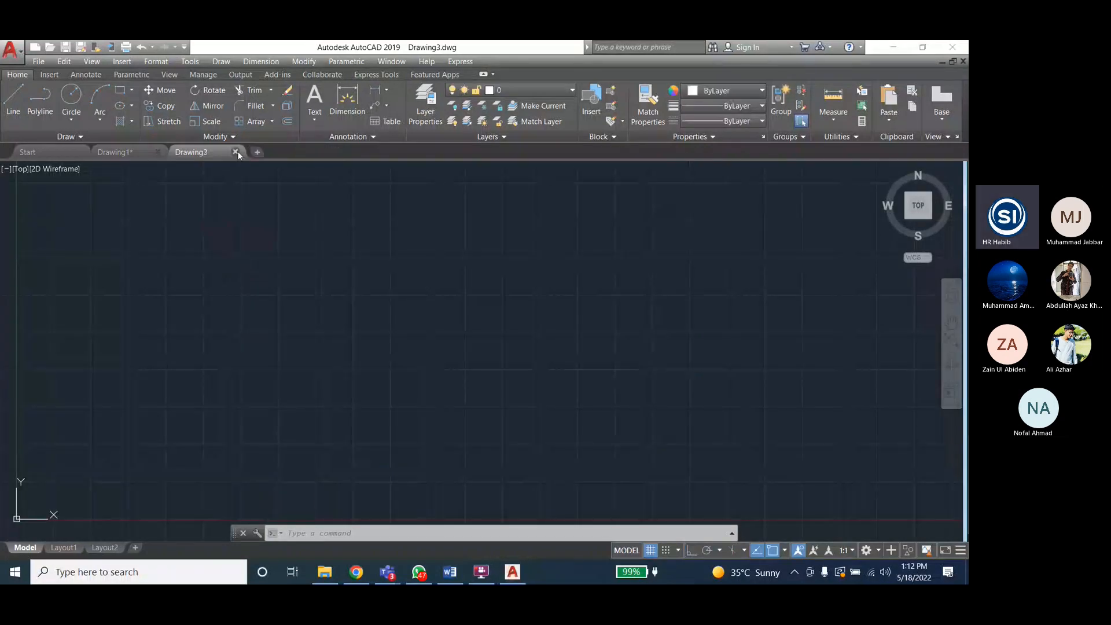
pyautogui.click(235, 151)
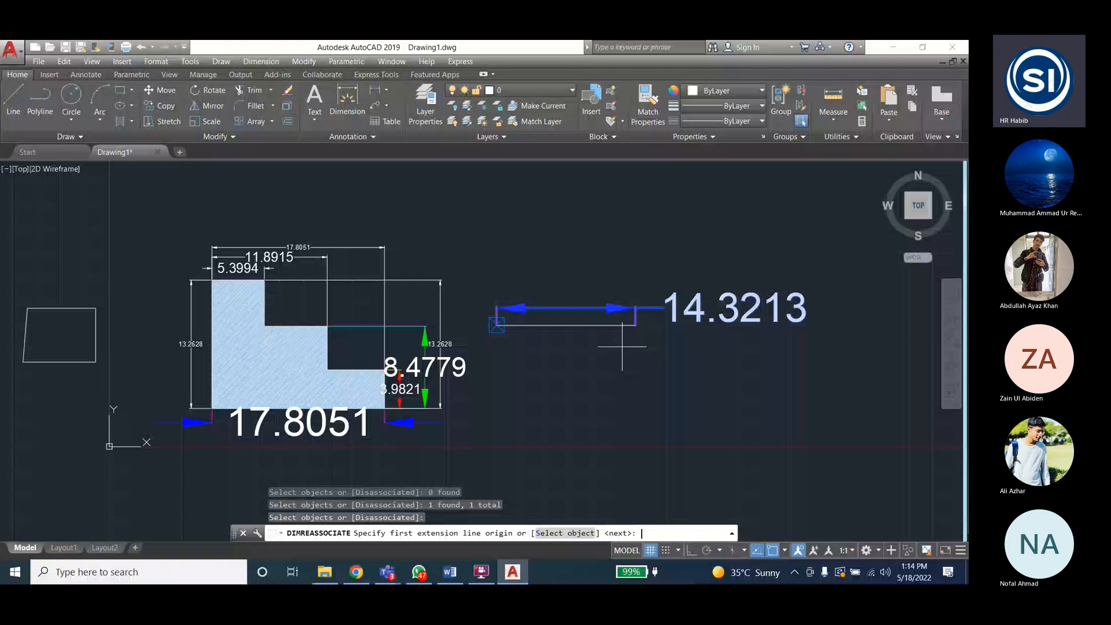
# Reassociate the short horizontal line's dimension so it spans from the line's left end to its midpoint
pyautogui.click(496, 325)
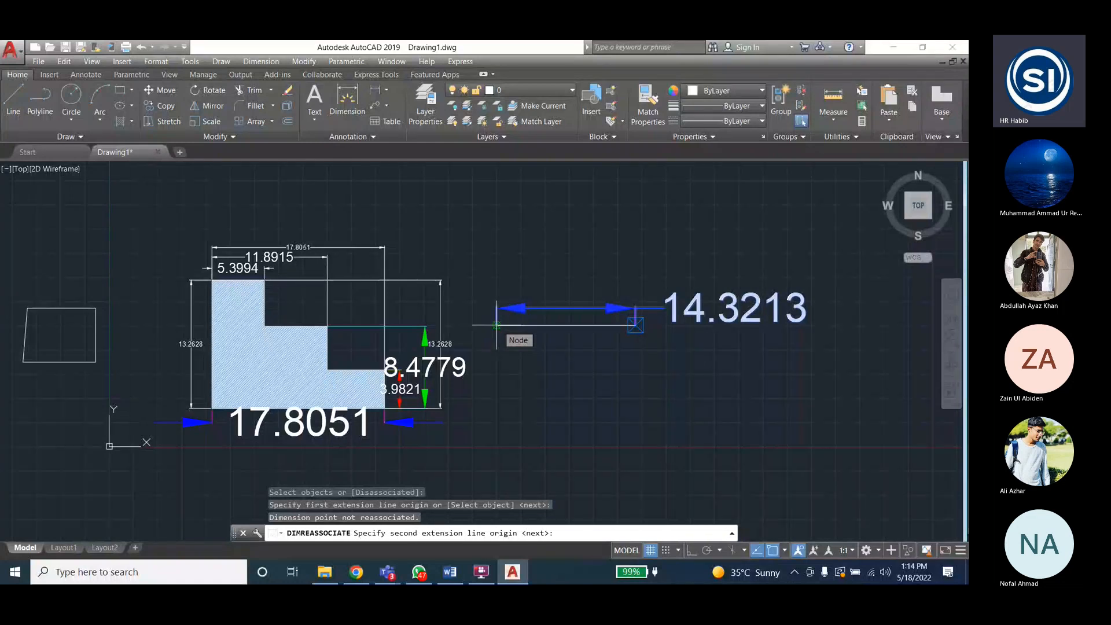
pyautogui.click(566, 326)
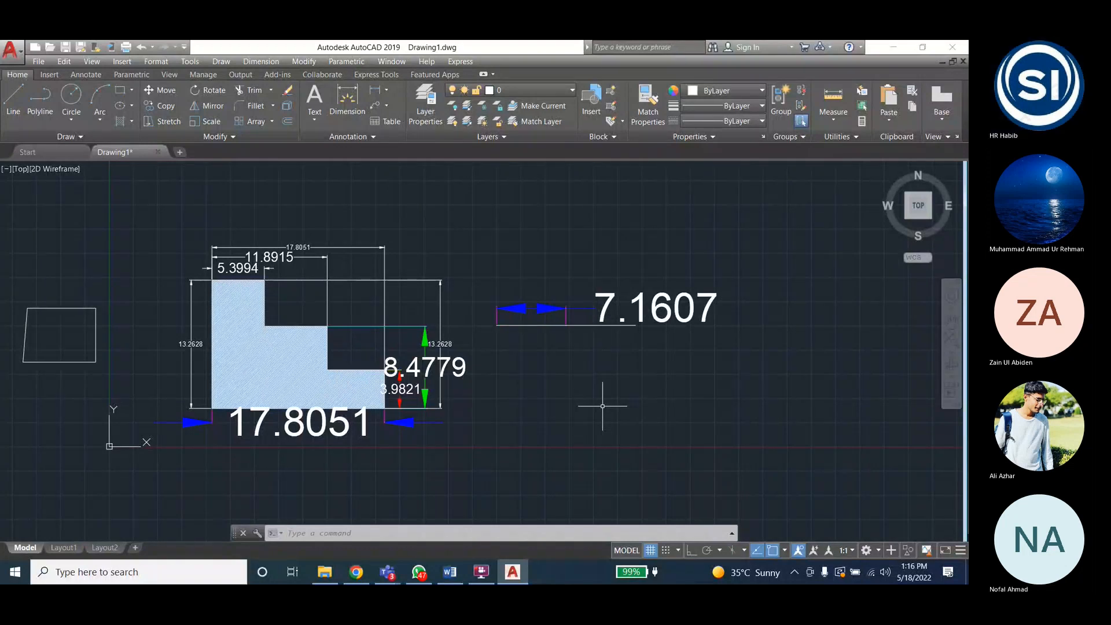
pyautogui.click(260, 61)
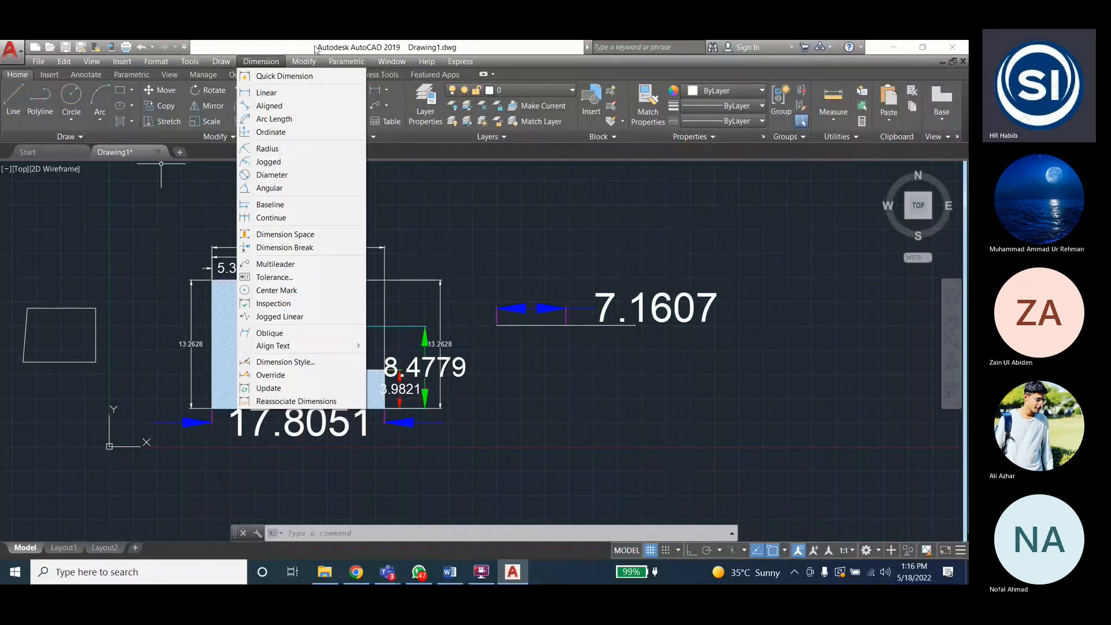
pyautogui.click(544, 314)
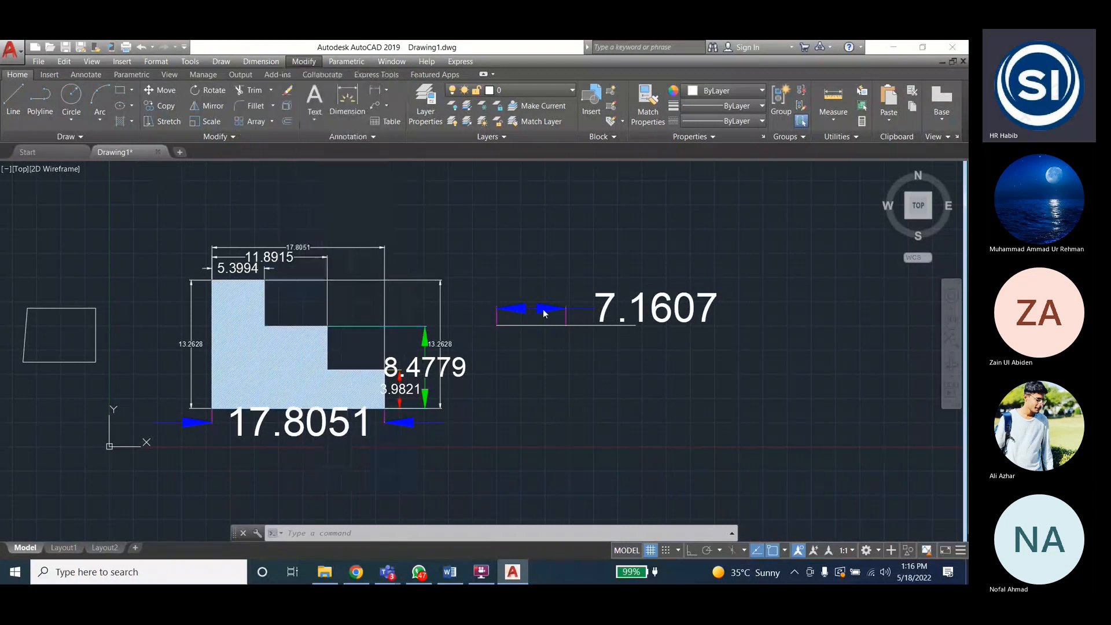
pyautogui.click(544, 313)
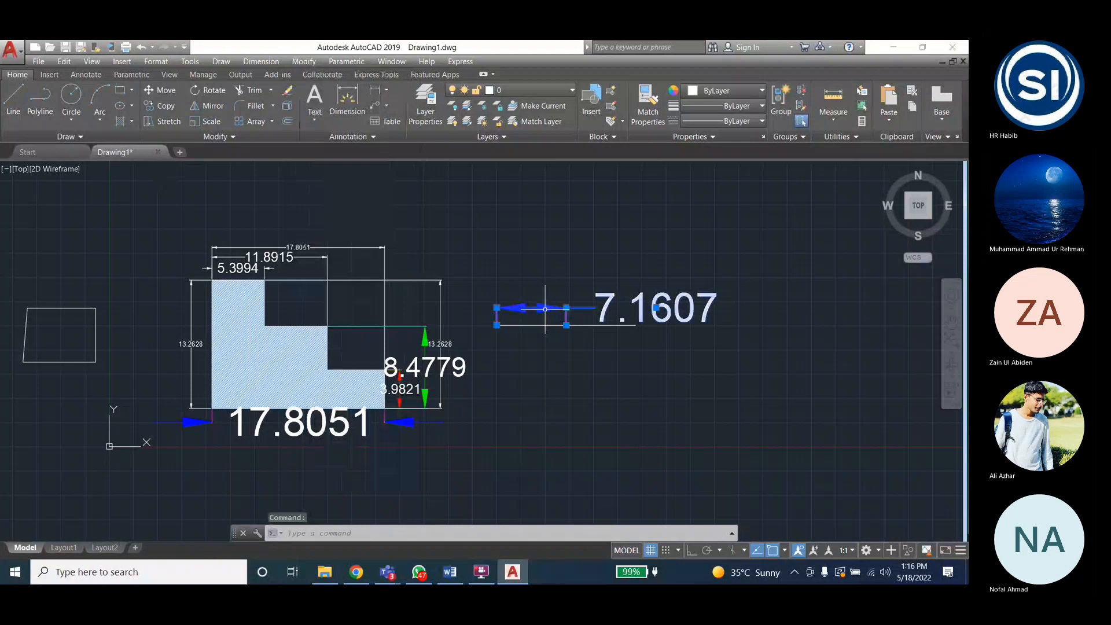
pyautogui.press('Escape')
# Place a quick dimension above the long horizontal line, and reassociate it from the line's left end to a point partway along
pyautogui.scroll(-5, 260, 264)
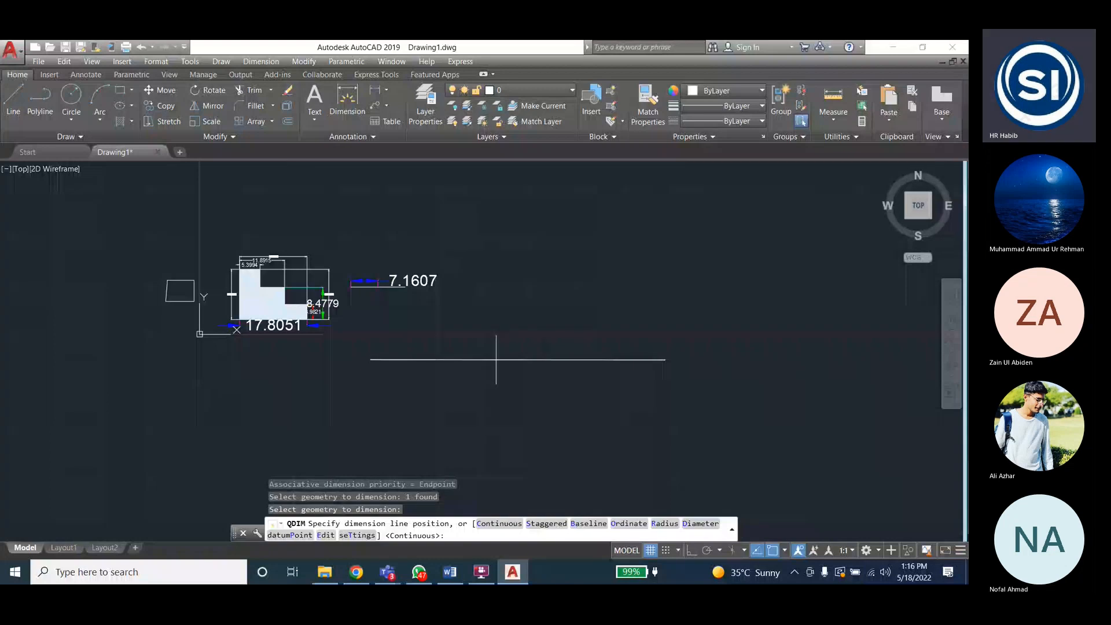
pyautogui.click(495, 337)
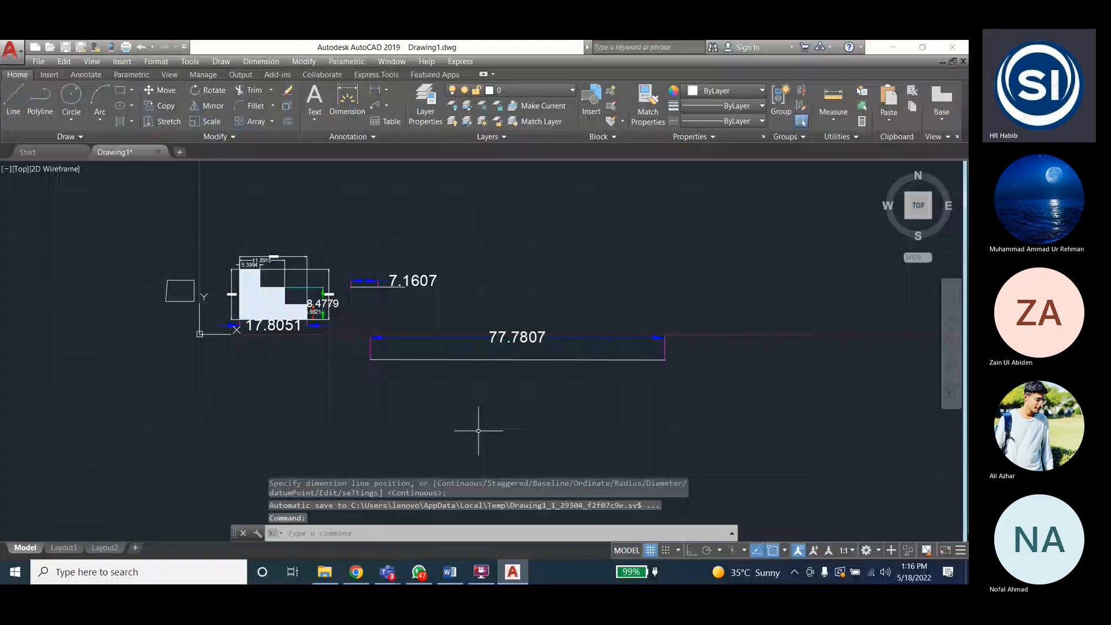
pyautogui.click(265, 62)
pyautogui.click(296, 401)
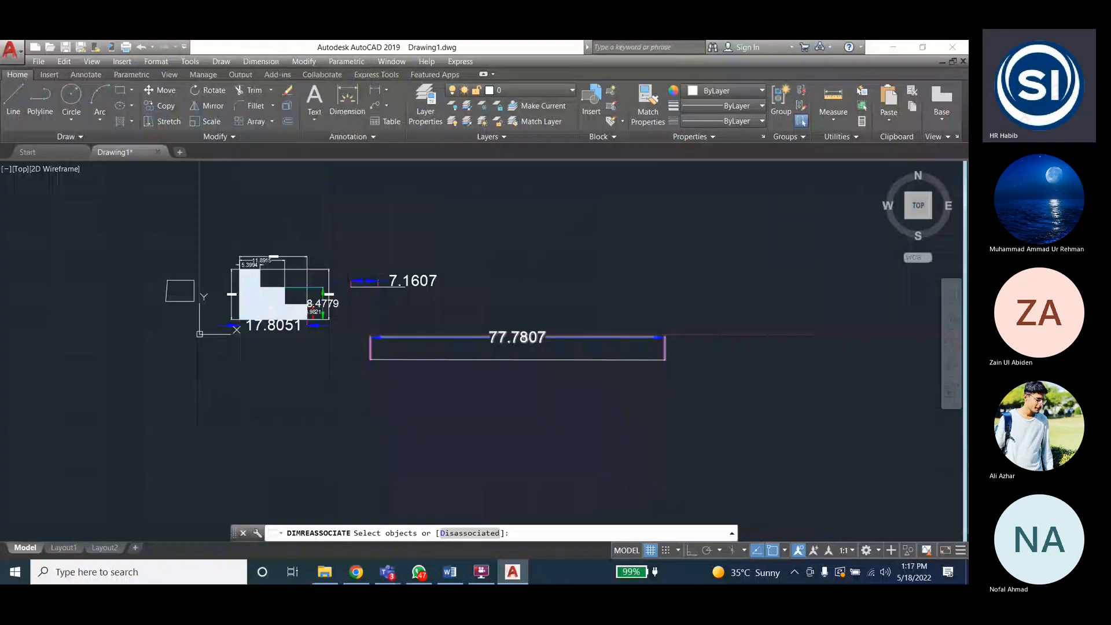
pyautogui.press('Return')
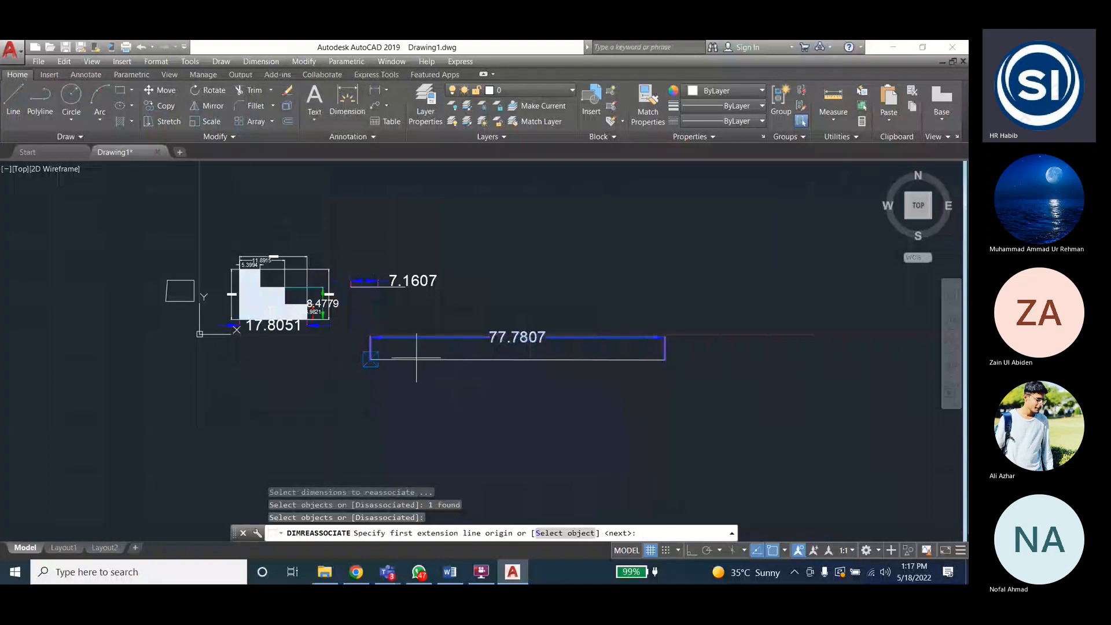
pyautogui.click(371, 359)
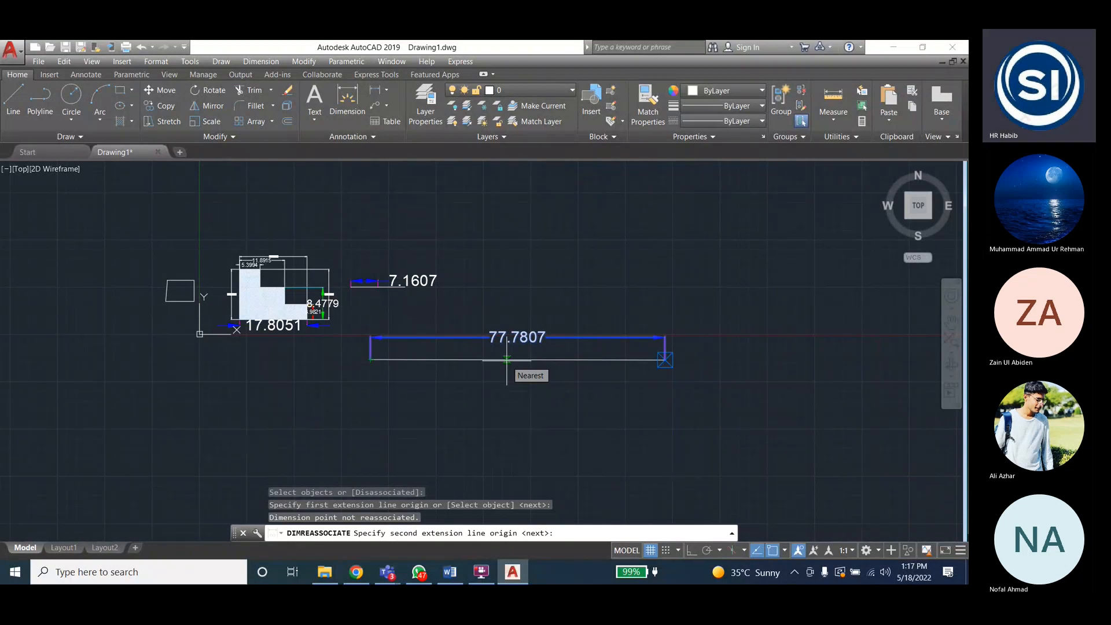
pyautogui.click(506, 359)
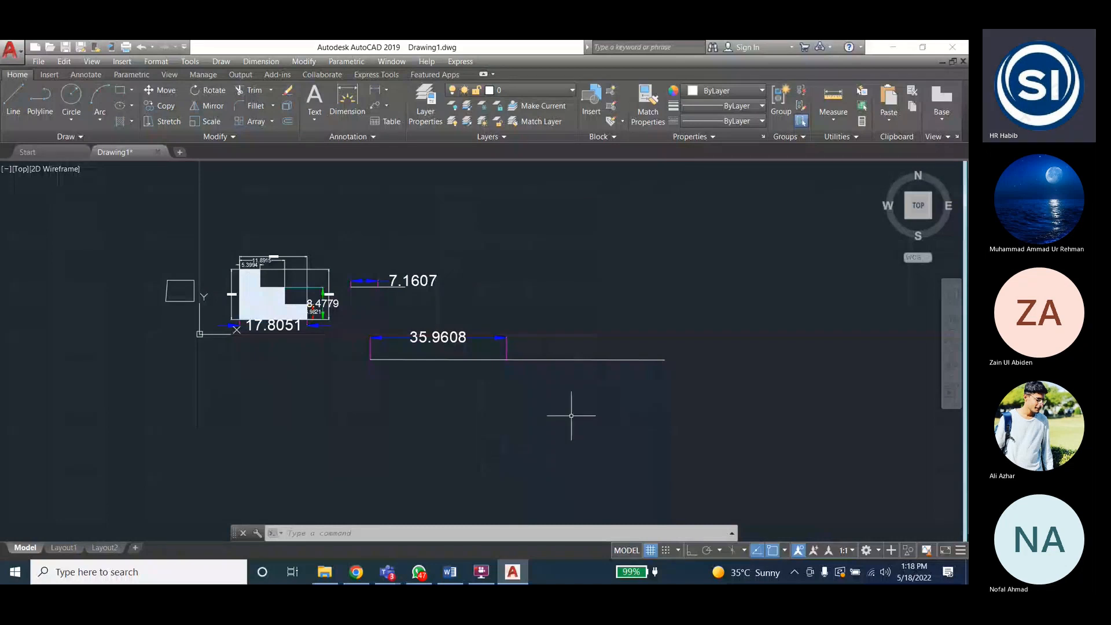
# Open dimension style 3 for modification, and call up the linetype selection for its dimension lines
pyautogui.scroll(2, 560, 334)
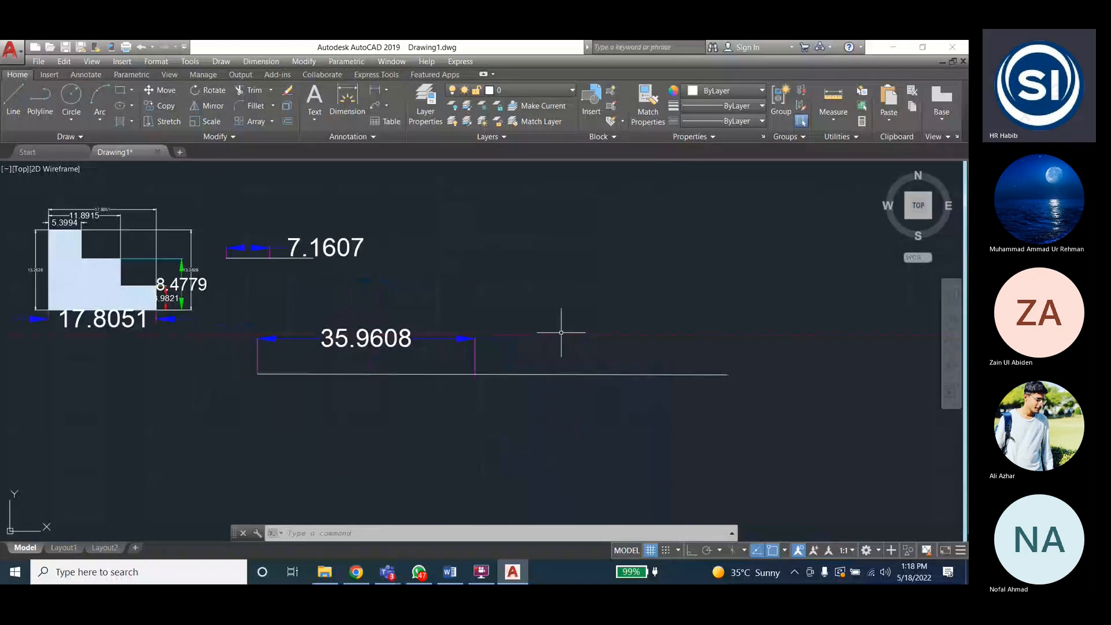
pyautogui.scroll(-2, 561, 332)
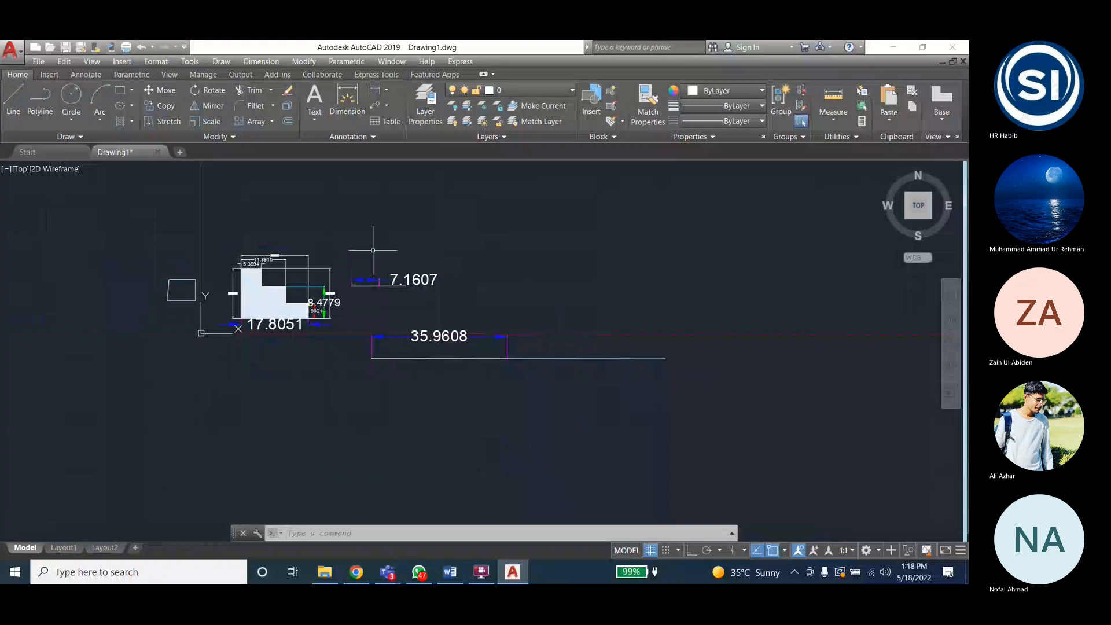
pyautogui.scroll(4, 372, 250)
pyautogui.press('d')
pyautogui.press('Return')
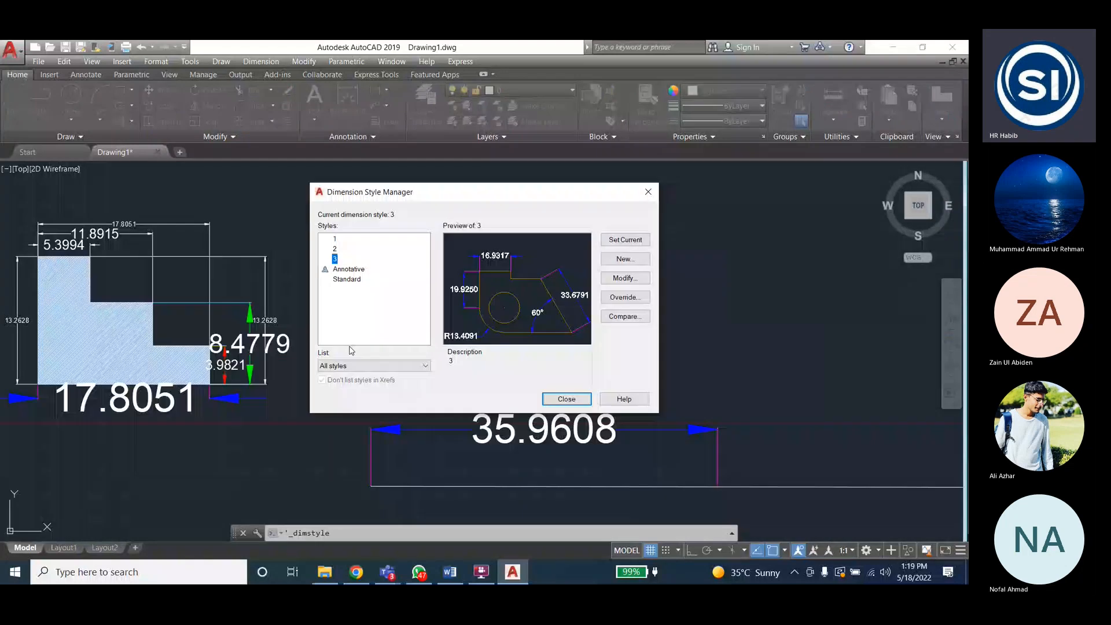
pyautogui.click(629, 280)
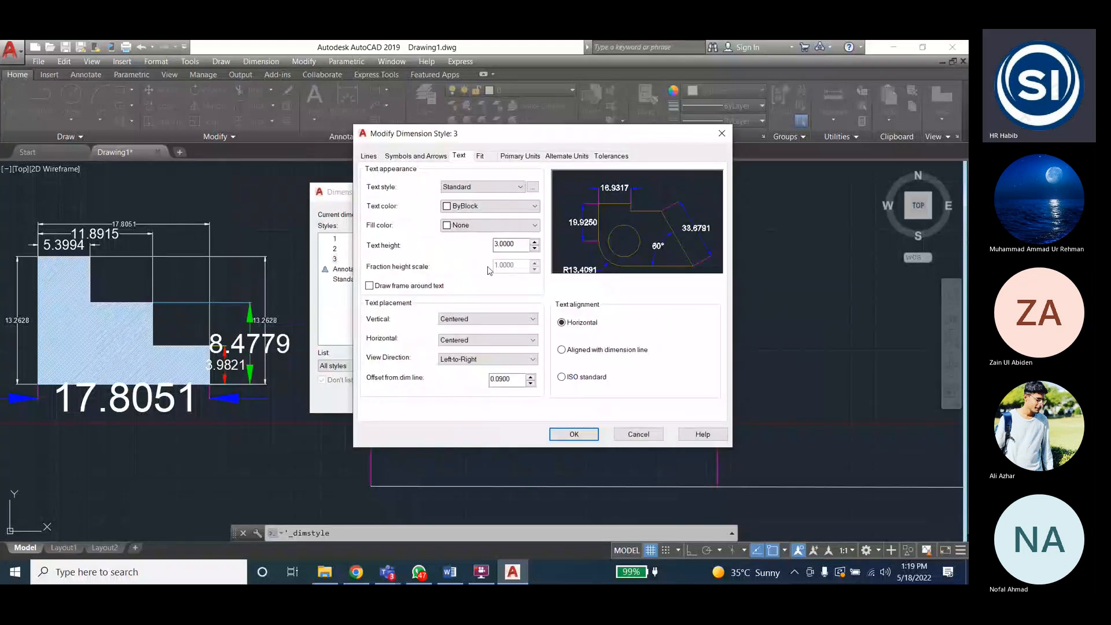
pyautogui.click(369, 156)
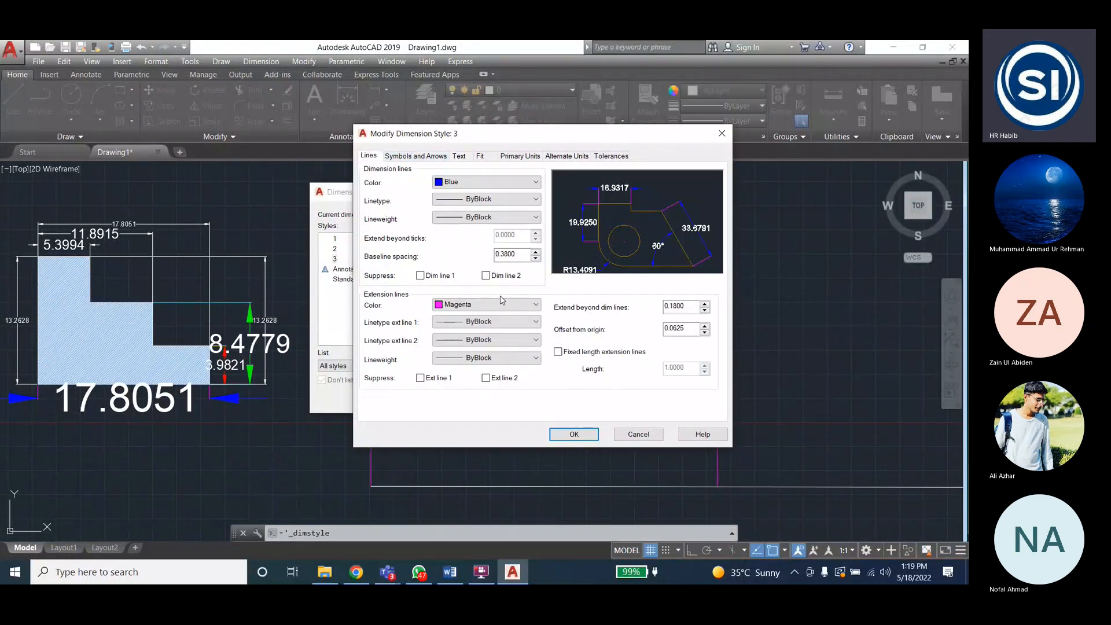
pyautogui.click(462, 201)
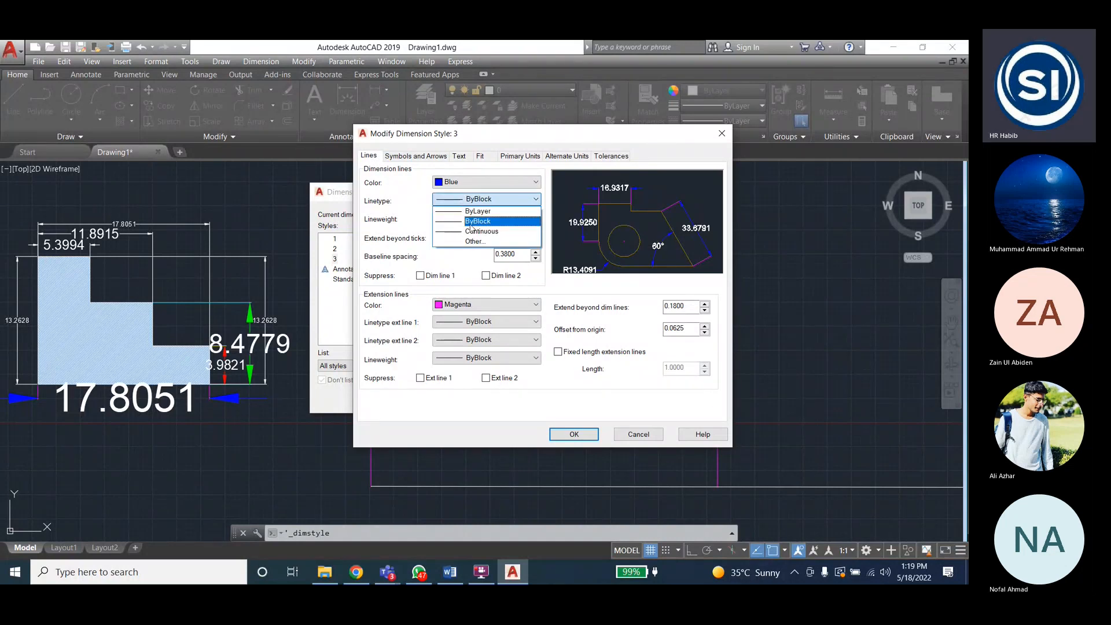
pyautogui.click(475, 240)
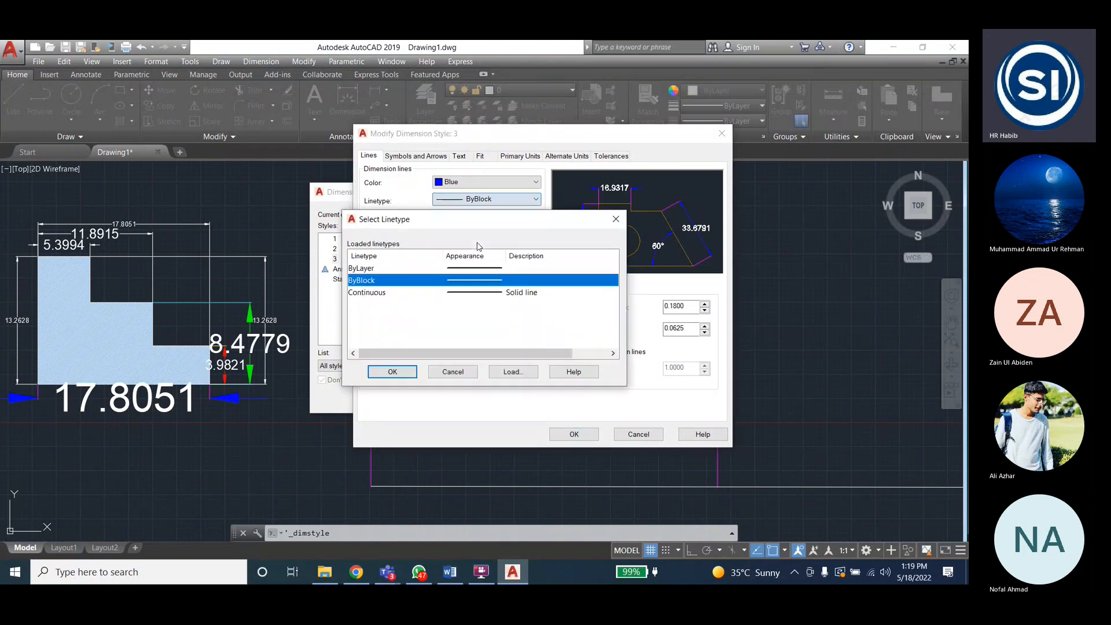
# Examine the loadable linetypes in acad.lin, picking out samples such as ACAD_ISO04W100, ACAD_ISO11W100, BORDER2, FENCELINE2, TRACKS and HOT_WATER_SUPPLY
pyautogui.click(512, 372)
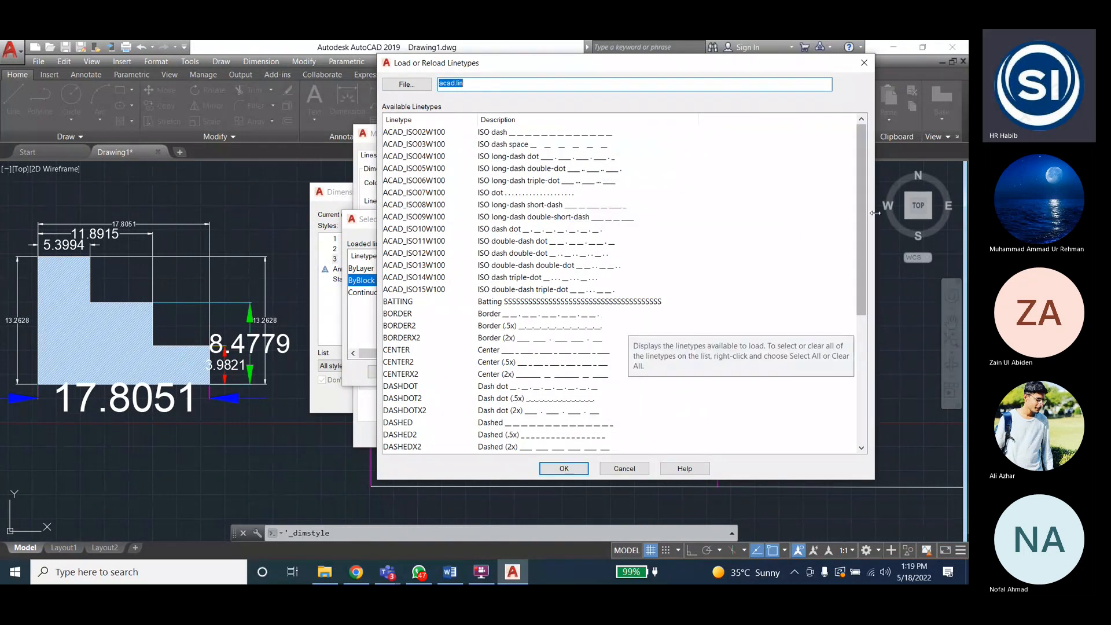
pyautogui.scroll(-1, 844, 231)
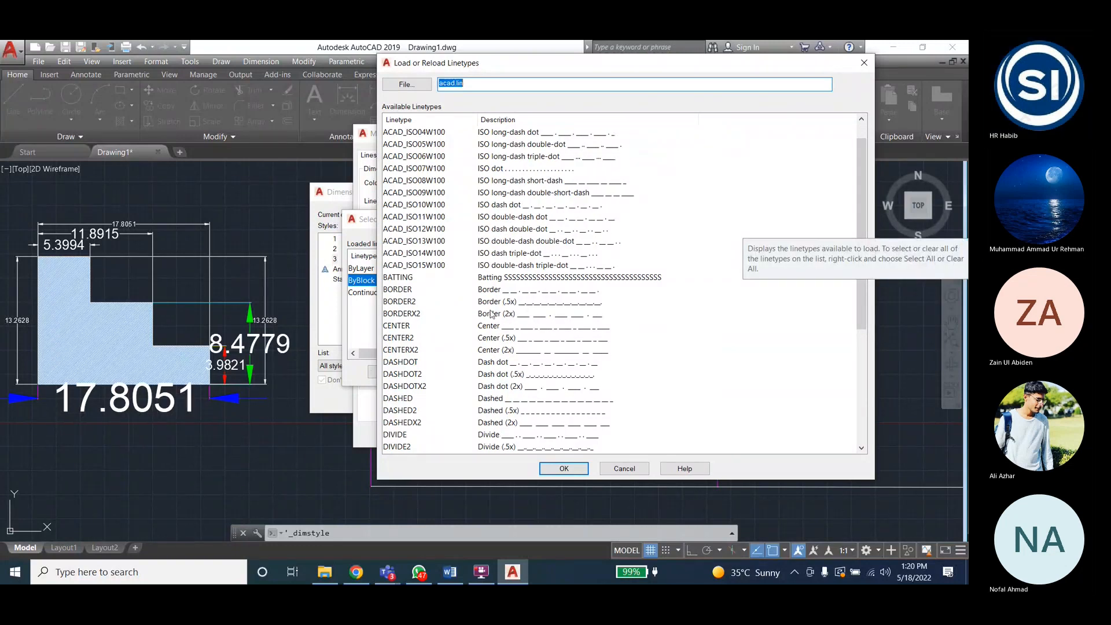
pyautogui.click(430, 135)
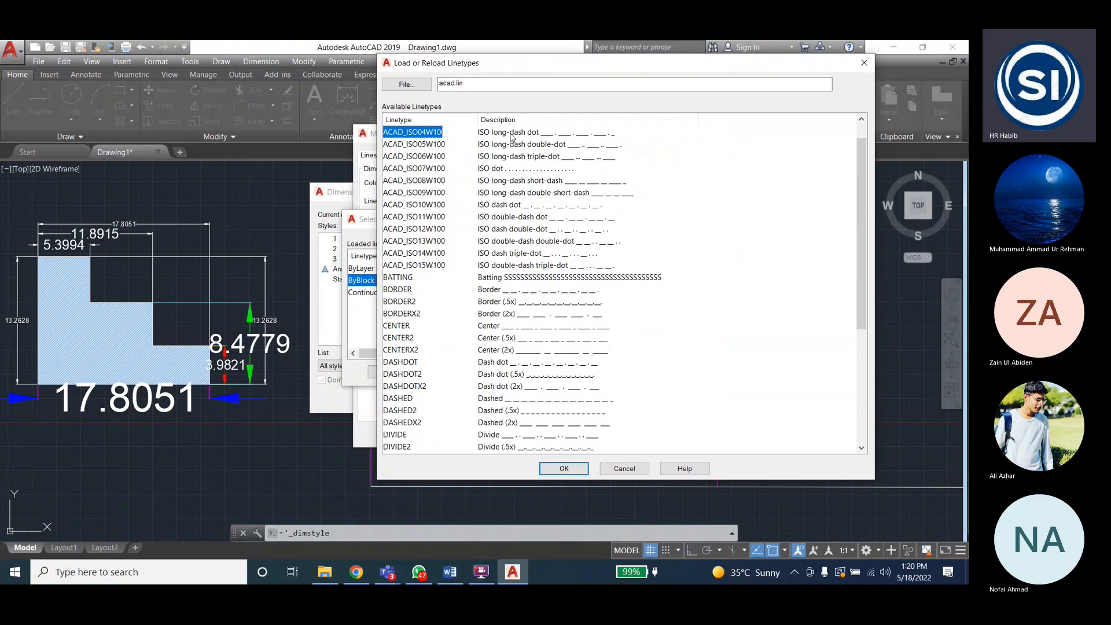
pyautogui.click(510, 218)
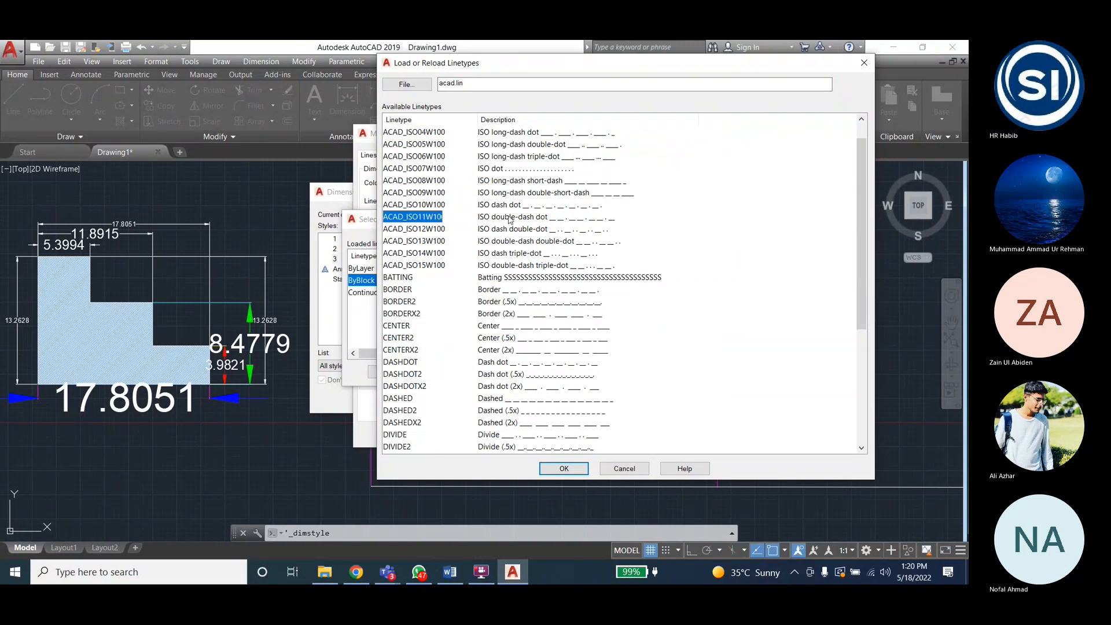
pyautogui.click(509, 303)
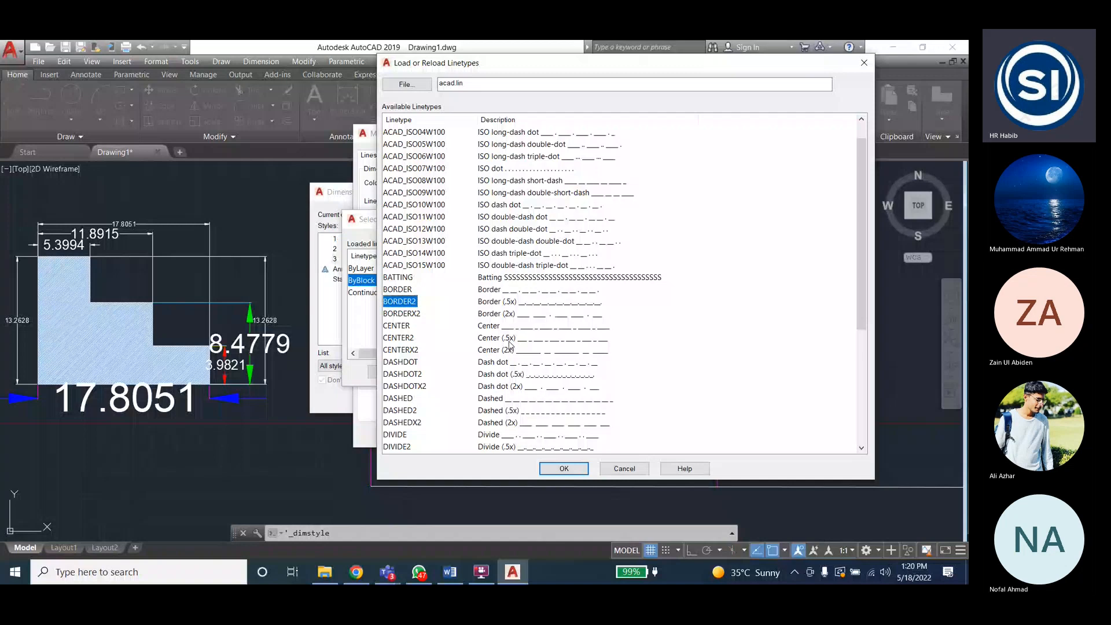
pyautogui.scroll(-3, 520, 347)
pyautogui.click(590, 360)
pyautogui.scroll(-2, 590, 350)
pyautogui.click(514, 326)
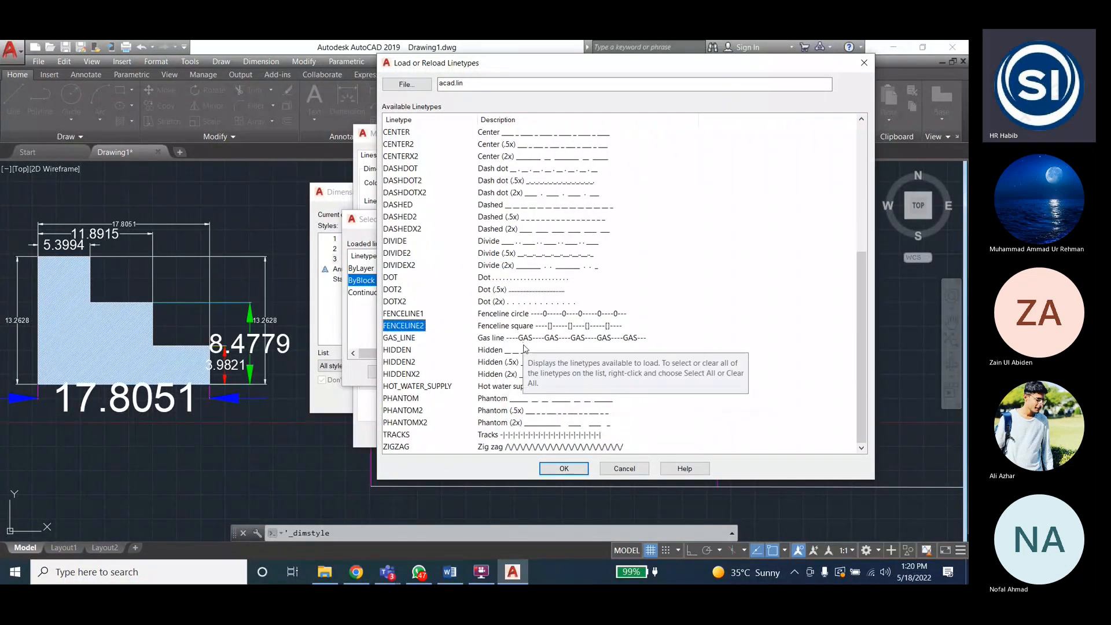
pyautogui.click(502, 435)
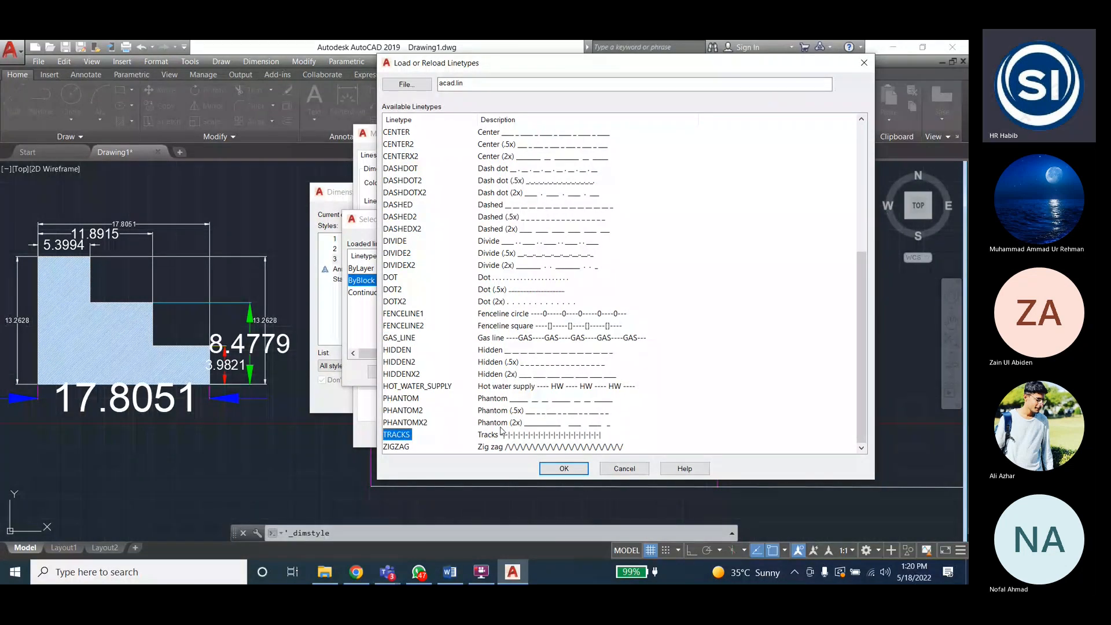
pyautogui.click(509, 391)
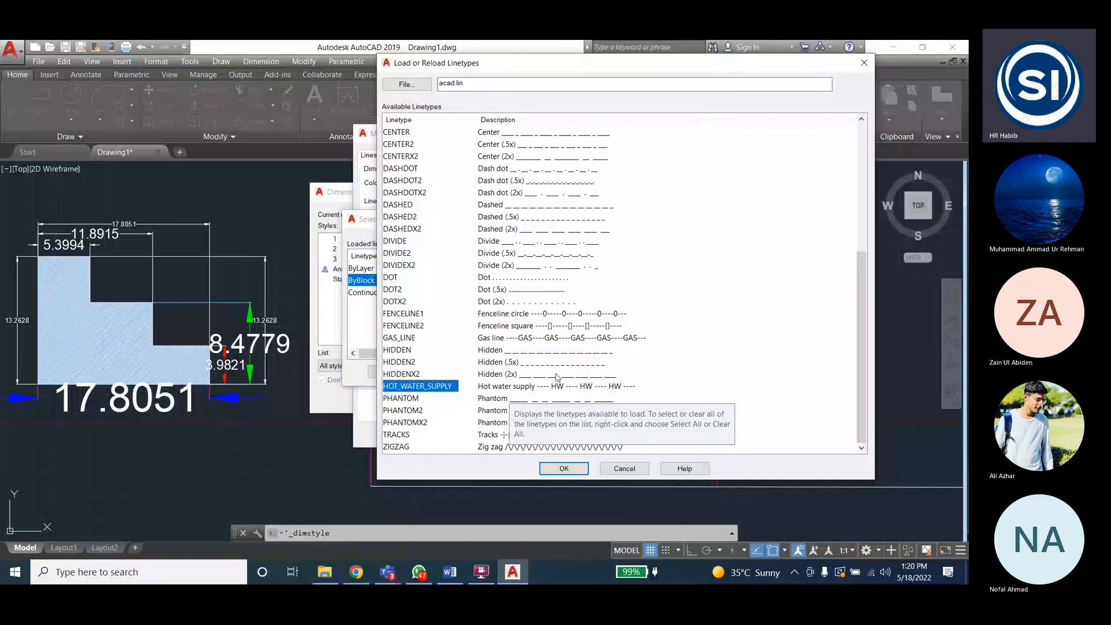
# Load the DOT and ZIGZAG linetypes from acad.lin into the drawing
pyautogui.click(488, 289)
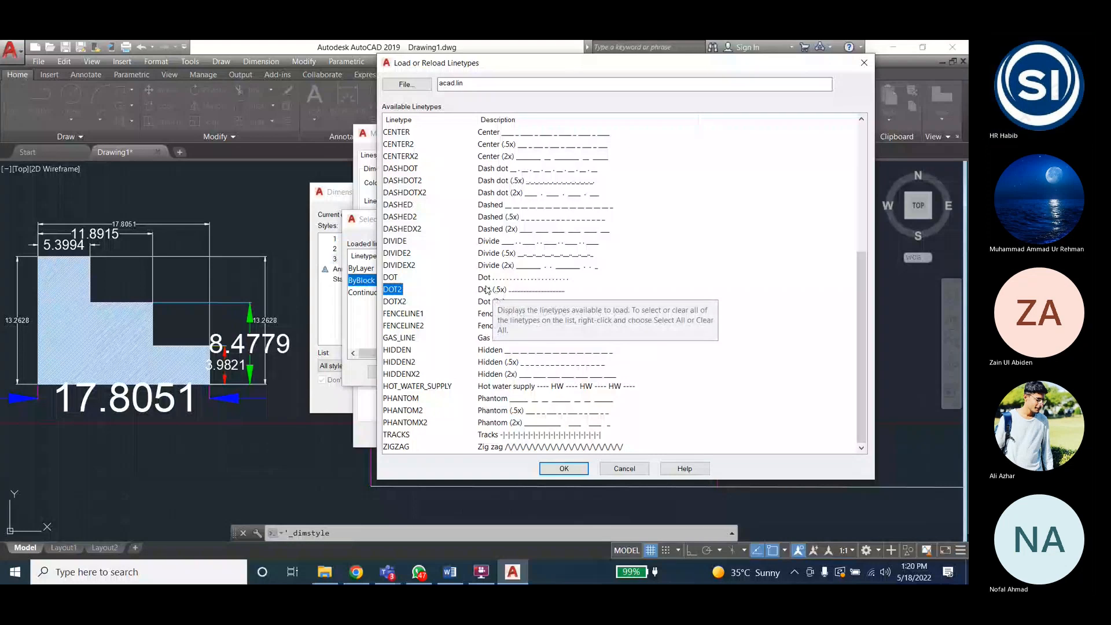
pyautogui.doubleClick(486, 279)
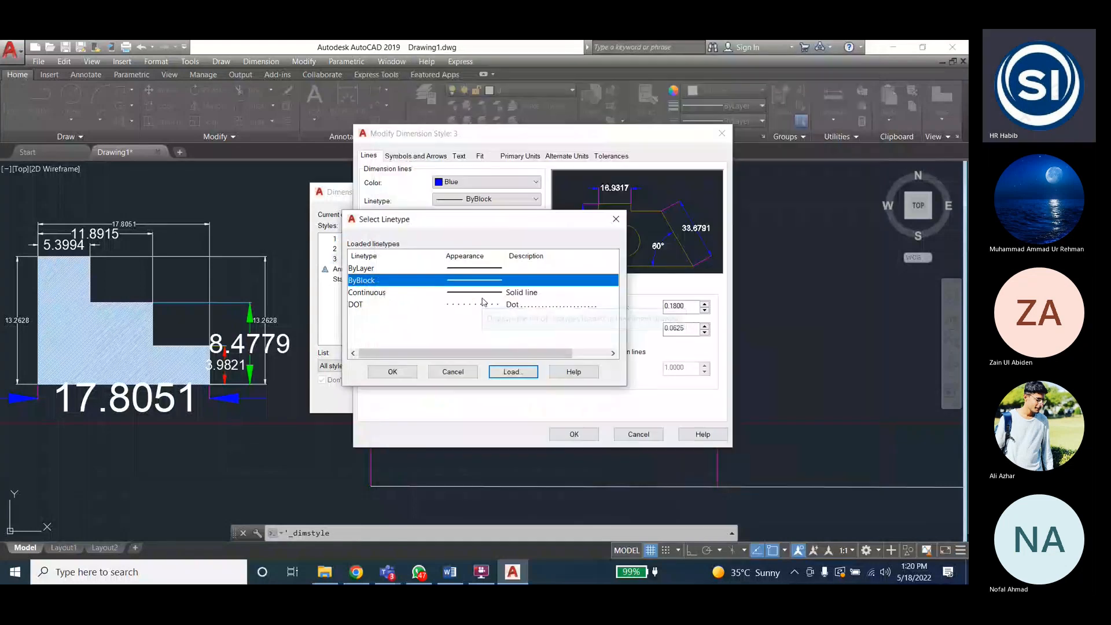
pyautogui.click(512, 373)
pyautogui.click(396, 446)
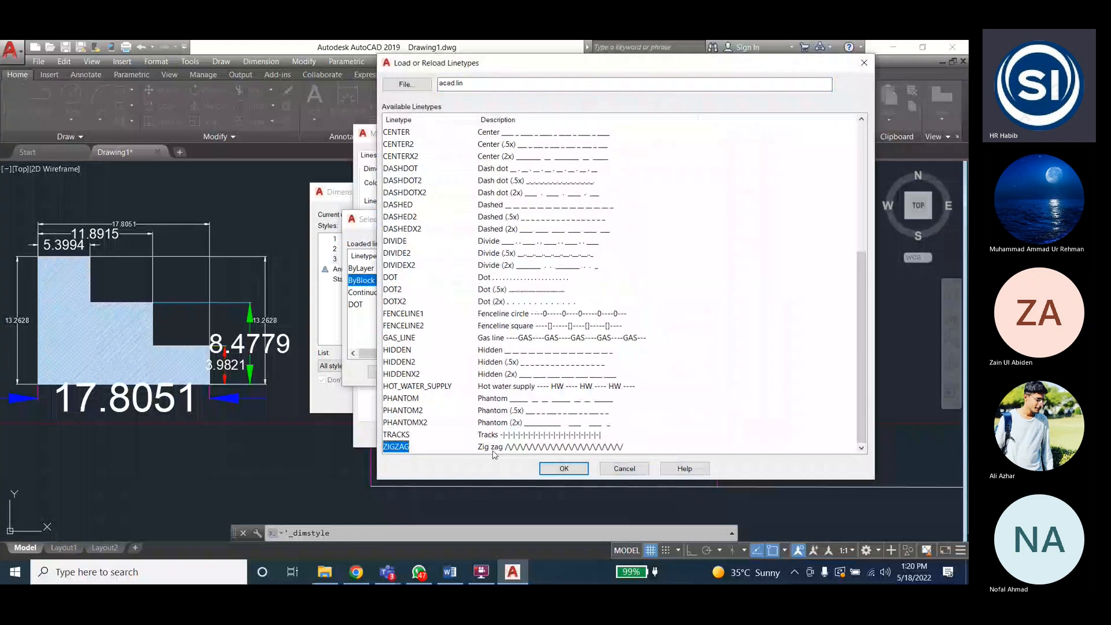
pyautogui.click(560, 469)
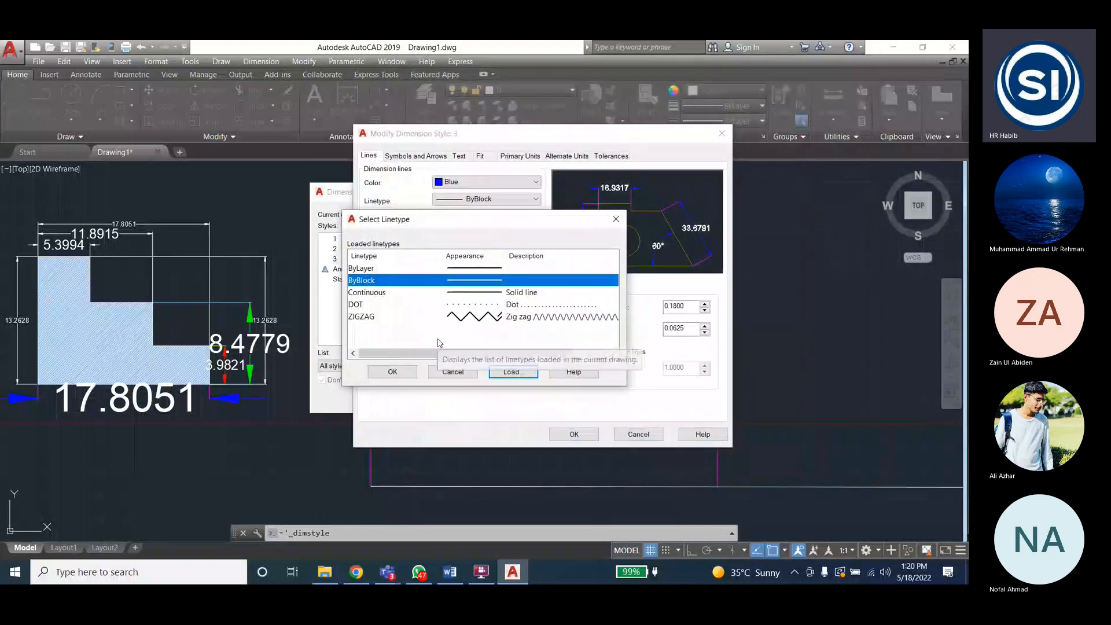
# Load the BATTING linetype from acad.lin into the drawing and close the linetype selection
pyautogui.click(512, 372)
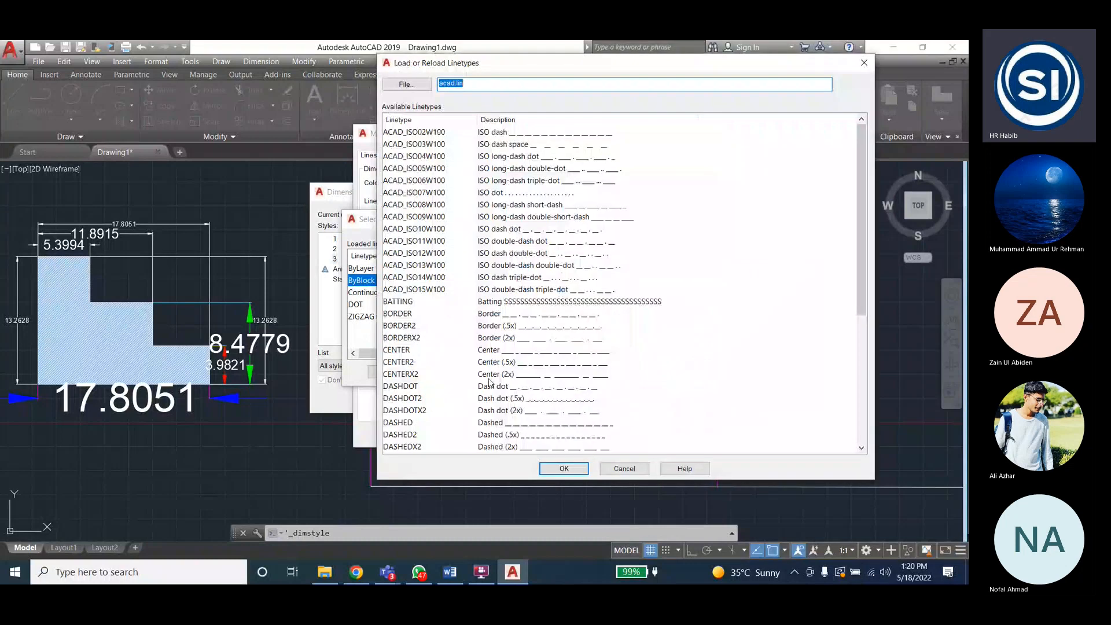
pyautogui.scroll(-1, 489, 382)
pyautogui.click(399, 265)
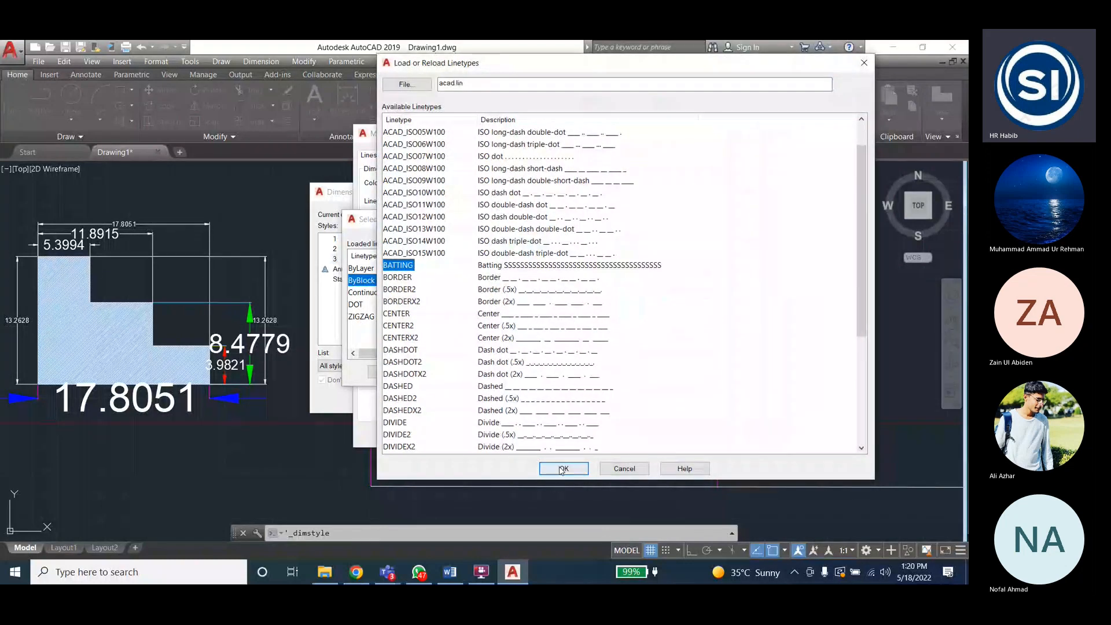
pyautogui.click(562, 469)
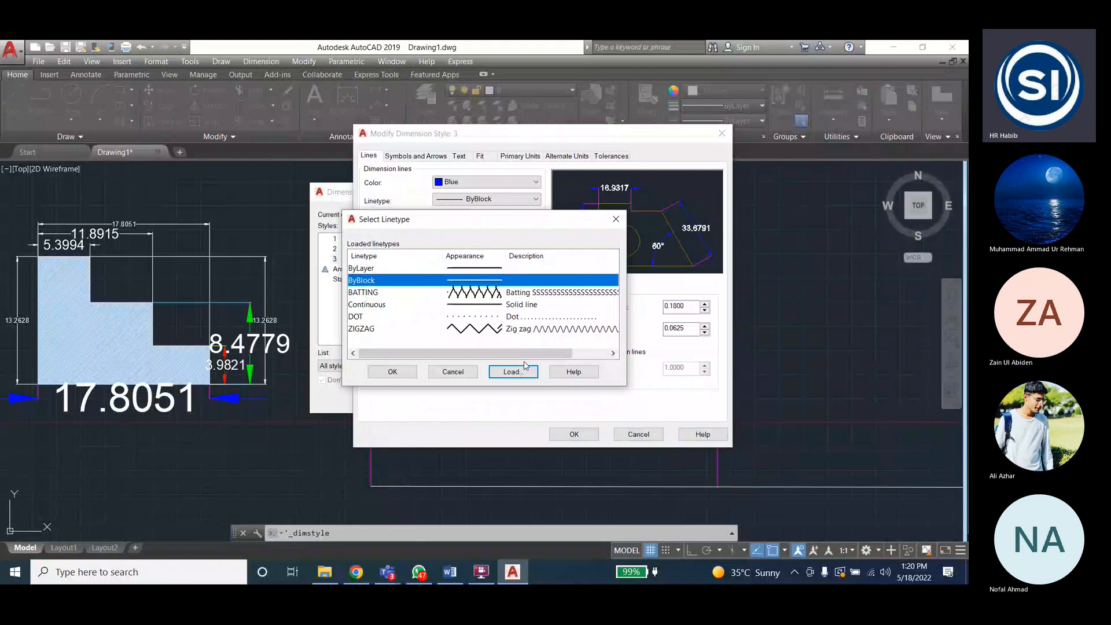
pyautogui.click(397, 374)
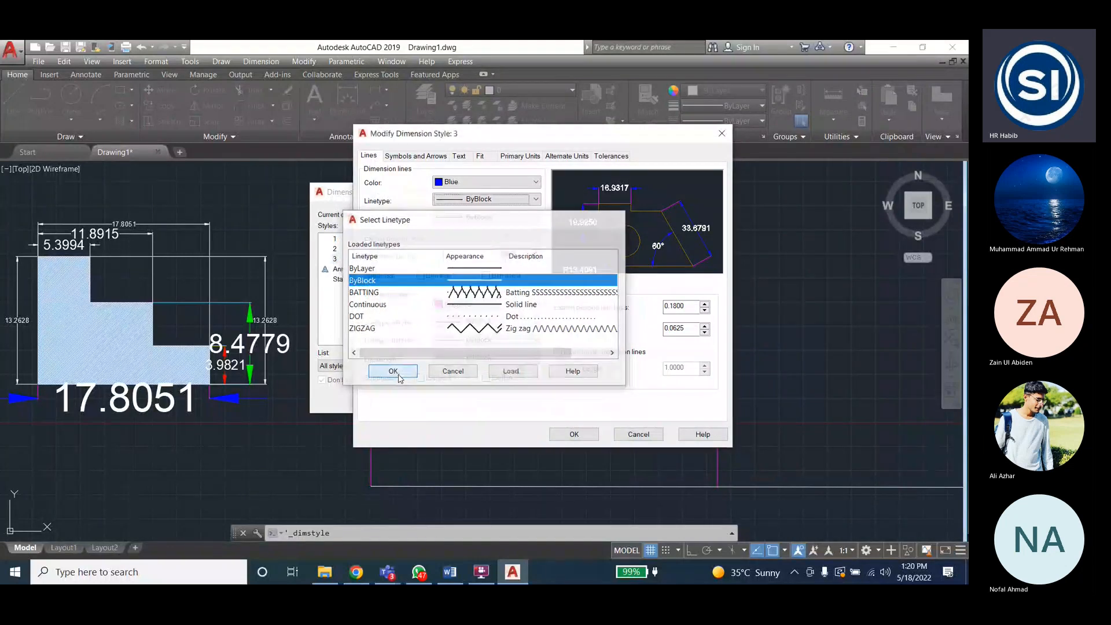
# Assign the ZIGZAG linetype to dimension style 3's dimension lines, apply the change, and inspect the dimensions in the drawing
pyautogui.click(458, 203)
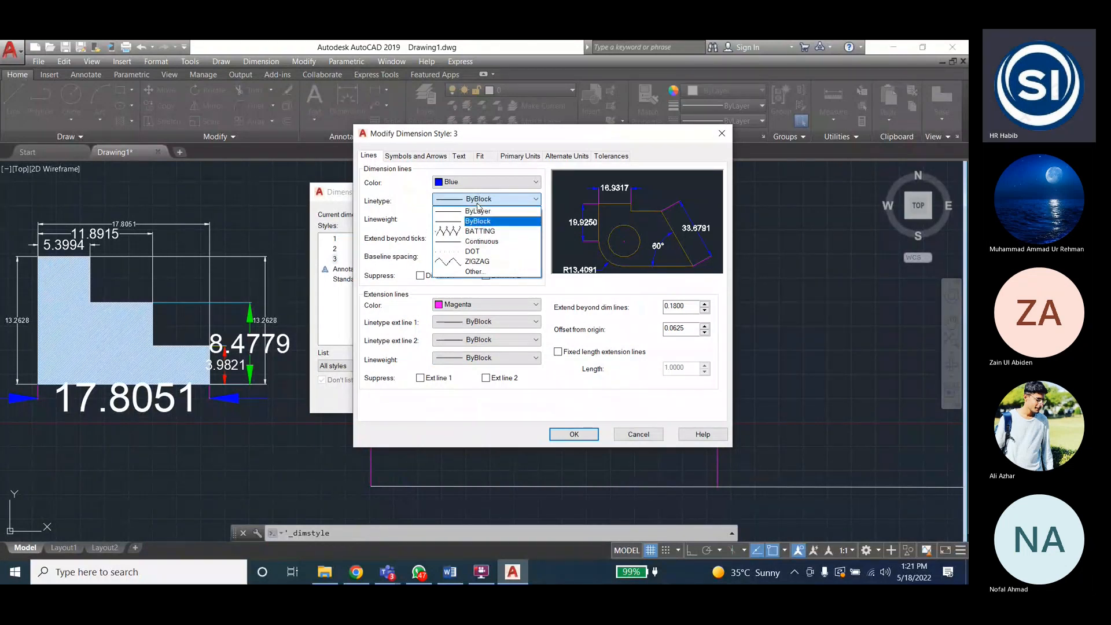
pyautogui.click(491, 262)
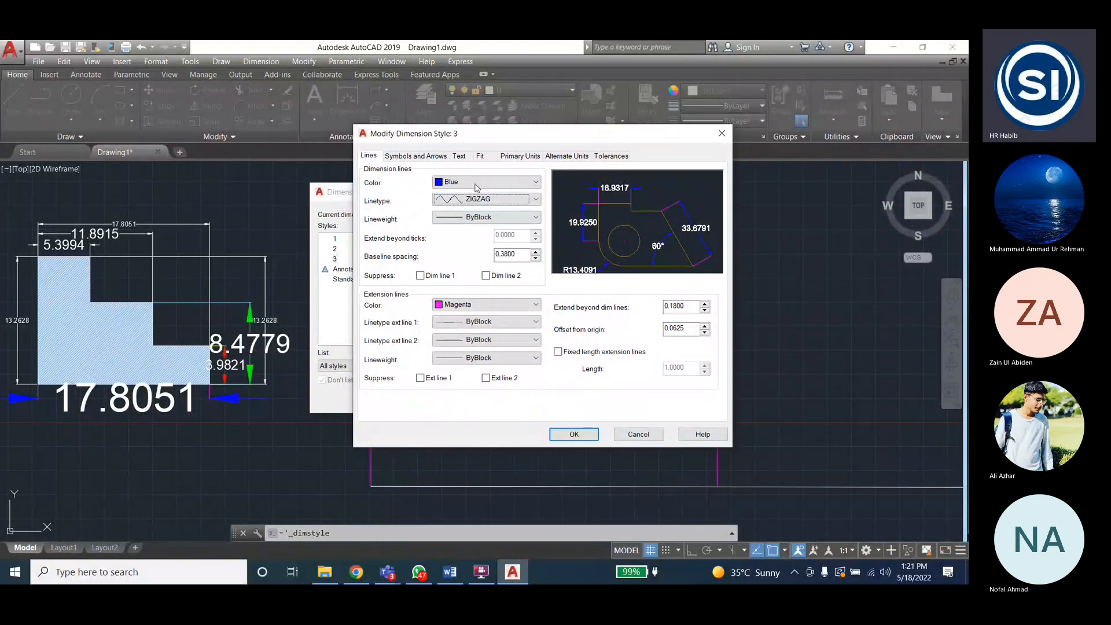
pyautogui.click(463, 198)
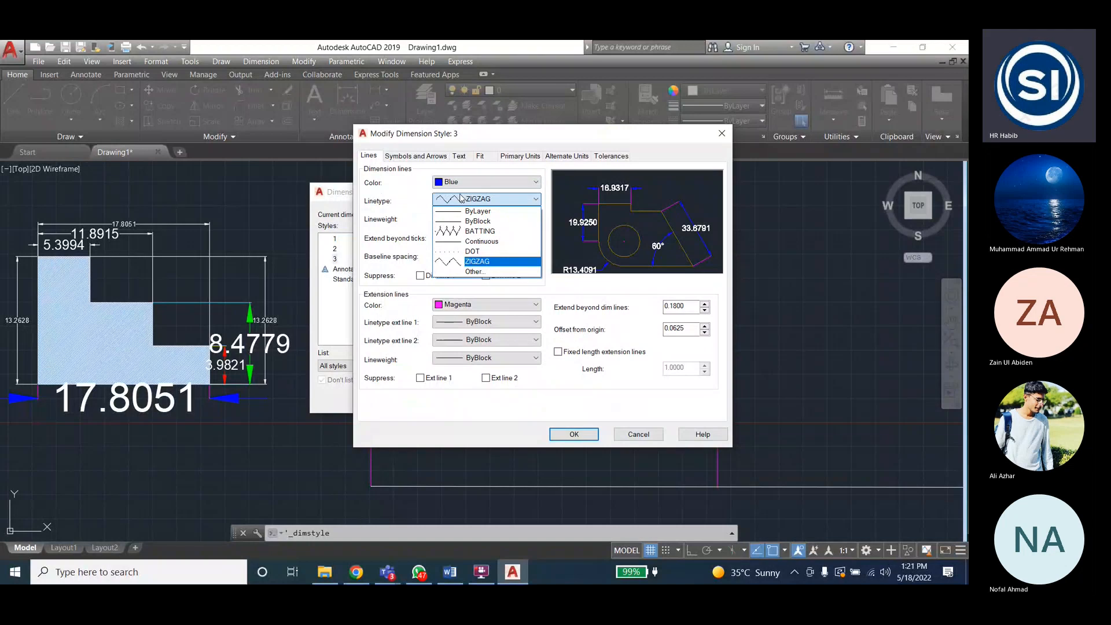
pyautogui.click(473, 264)
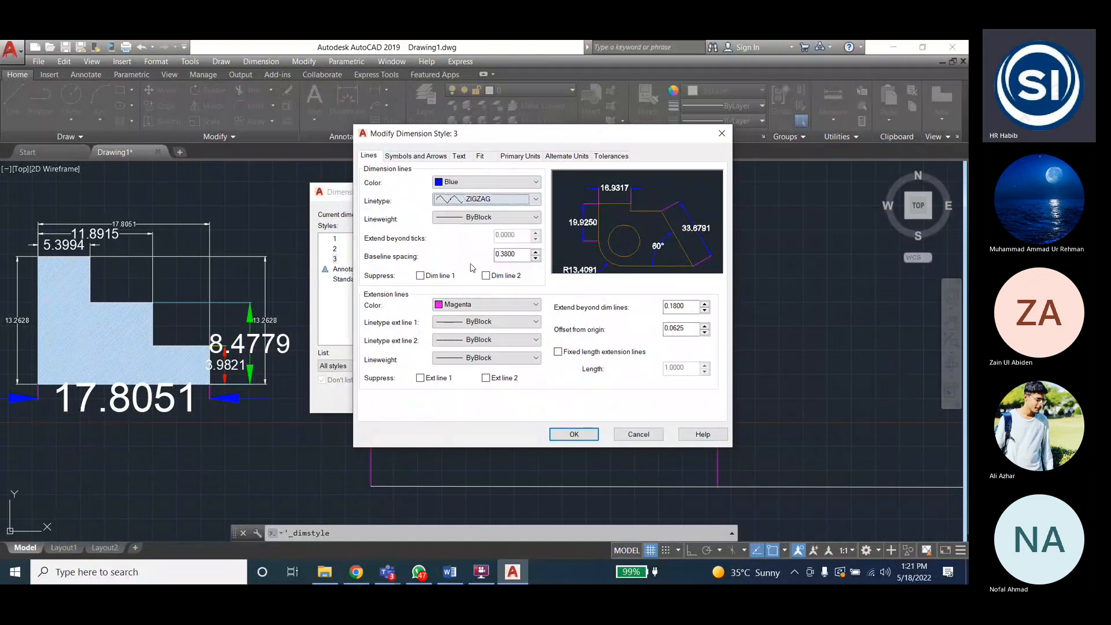
pyautogui.click(576, 433)
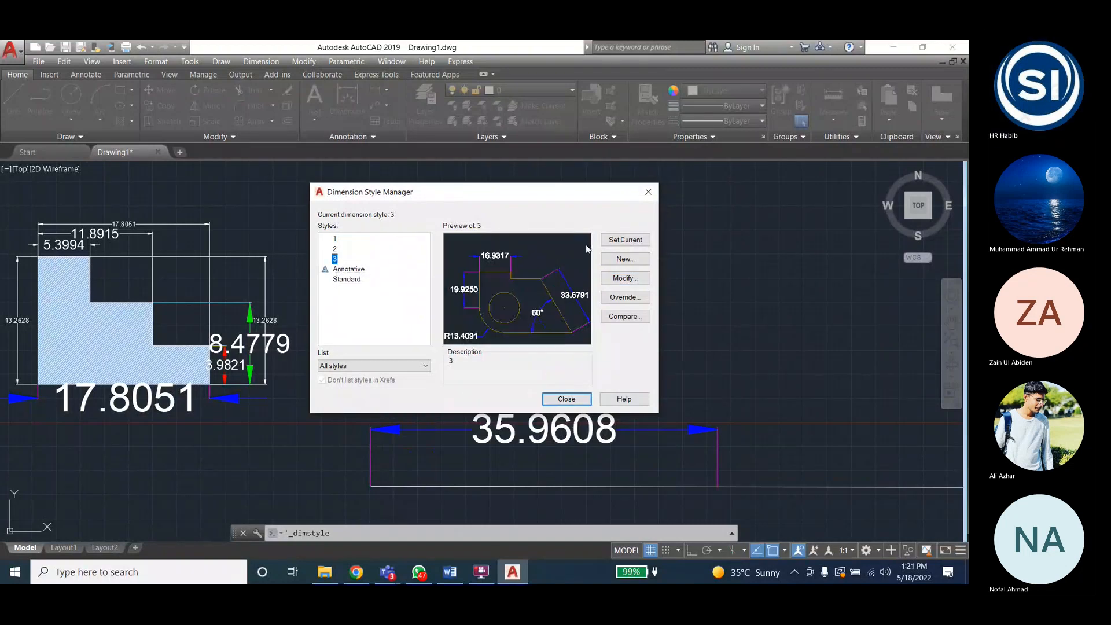
pyautogui.click(567, 399)
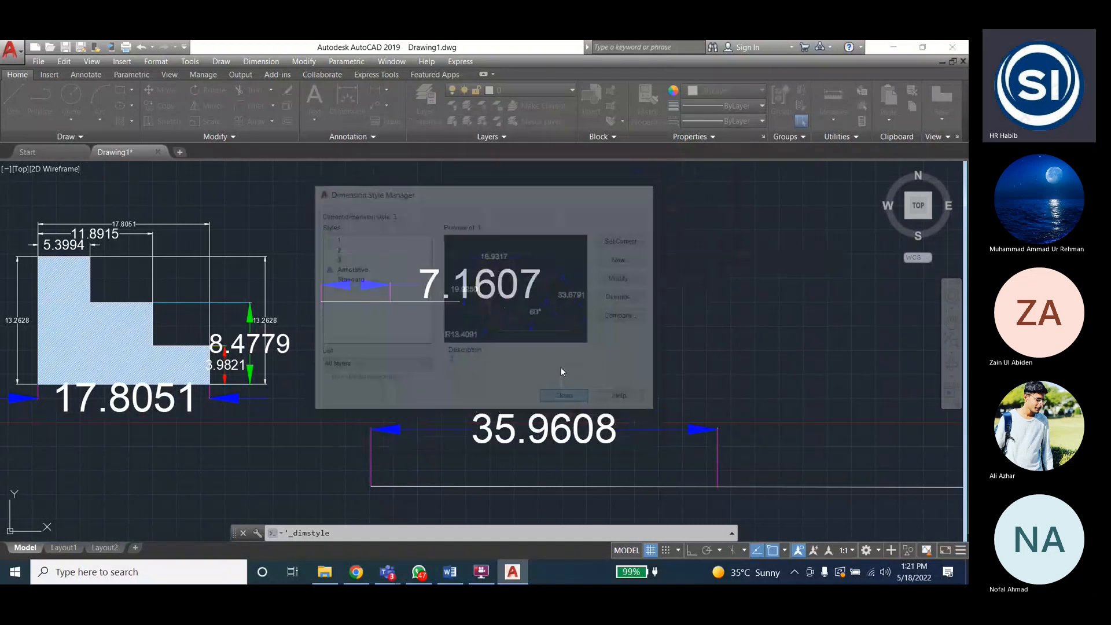
pyautogui.scroll(-2, 332, 288)
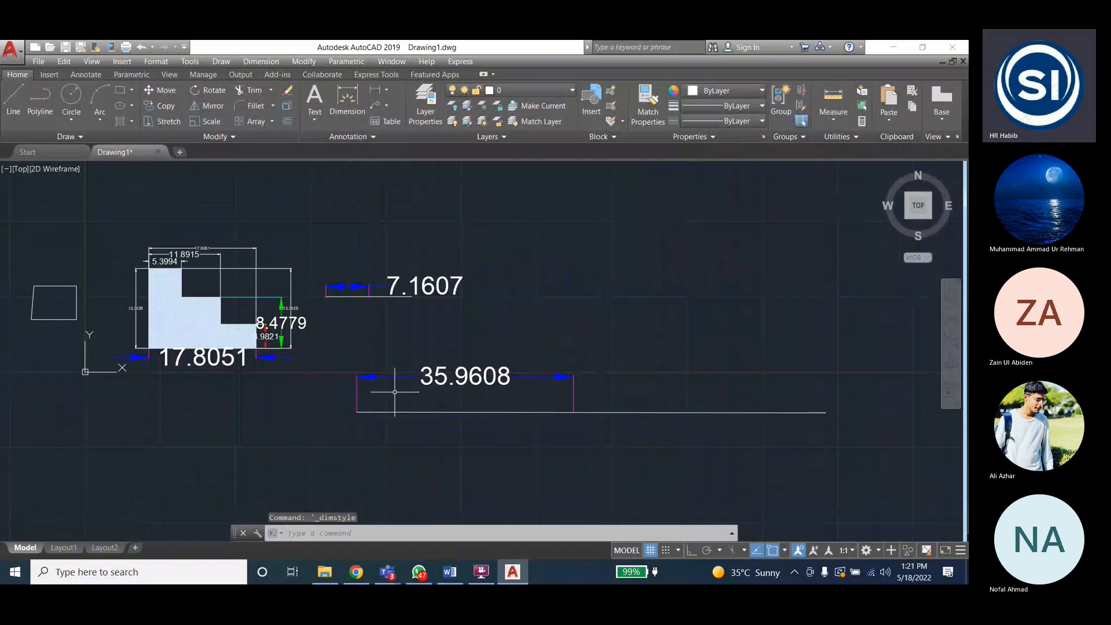
pyautogui.scroll(4, 413, 379)
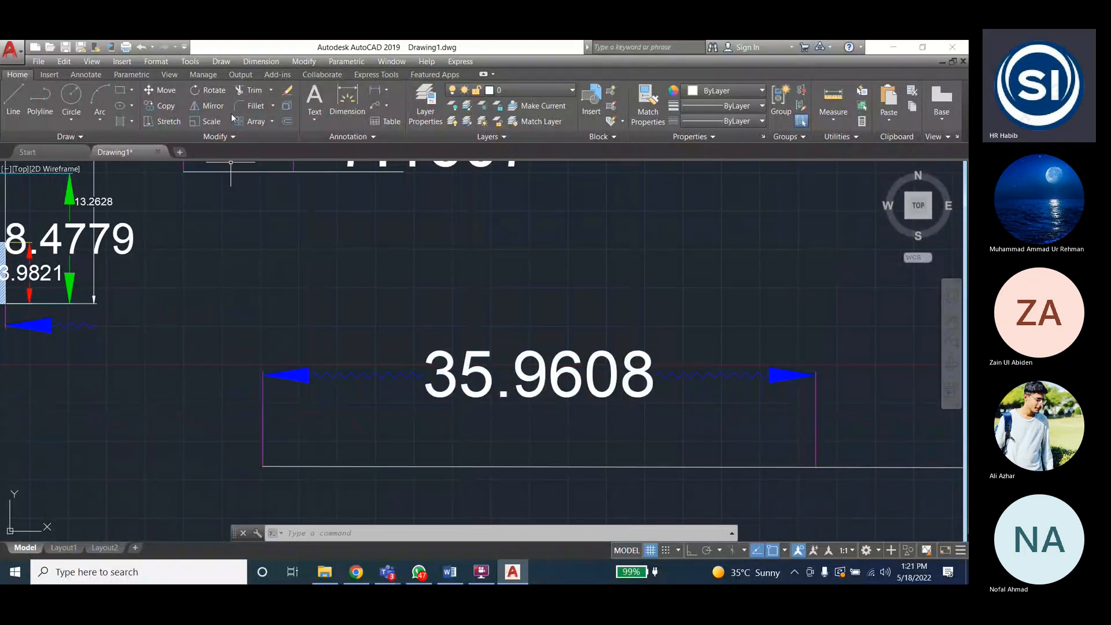
# Modify dimension style 3 so its dimension lines have a lineweight of 1.00 mm
pyautogui.click(260, 61)
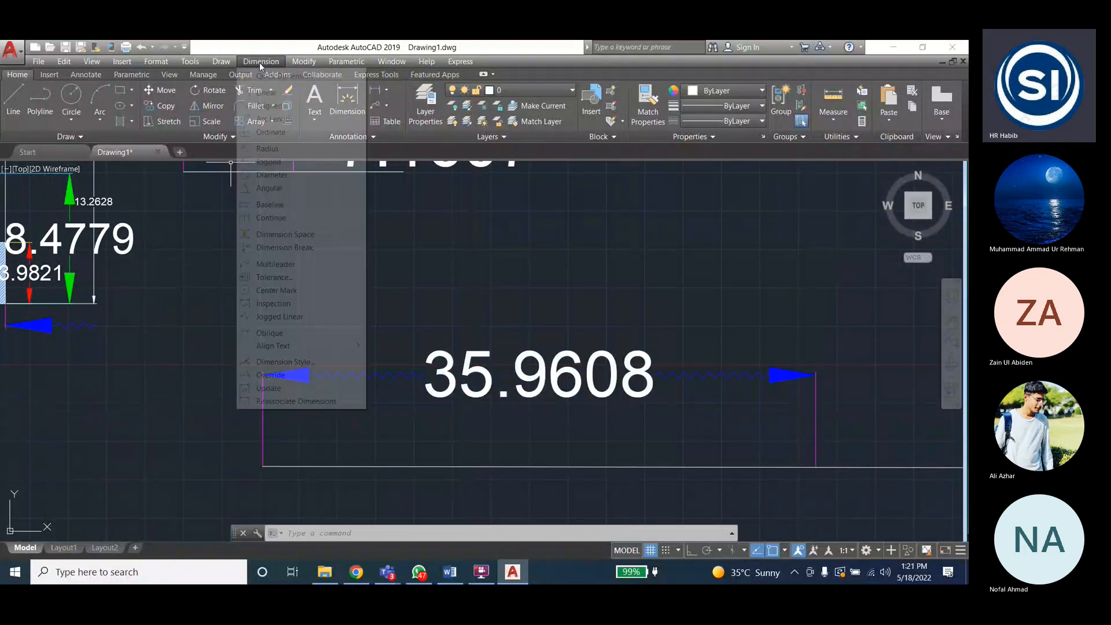
pyautogui.click(281, 362)
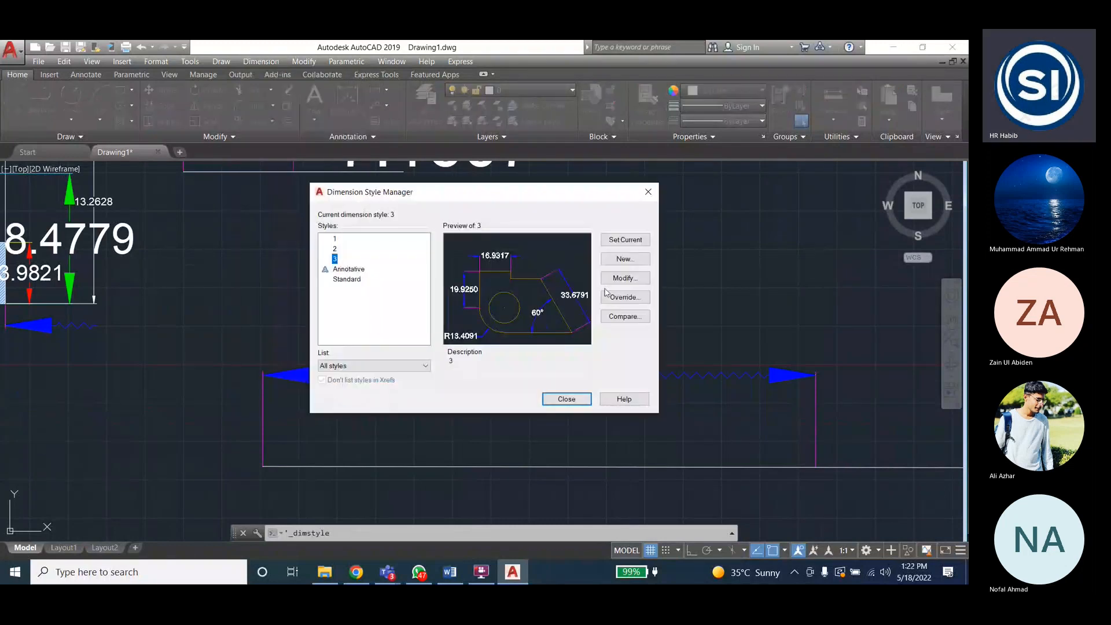
pyautogui.click(625, 277)
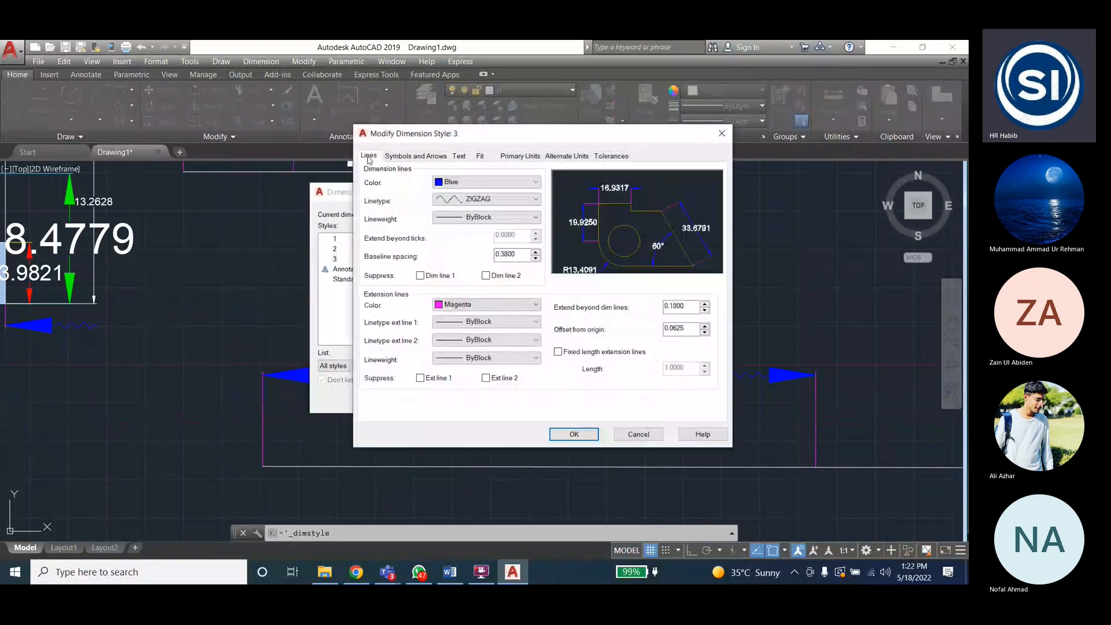
pyautogui.click(470, 218)
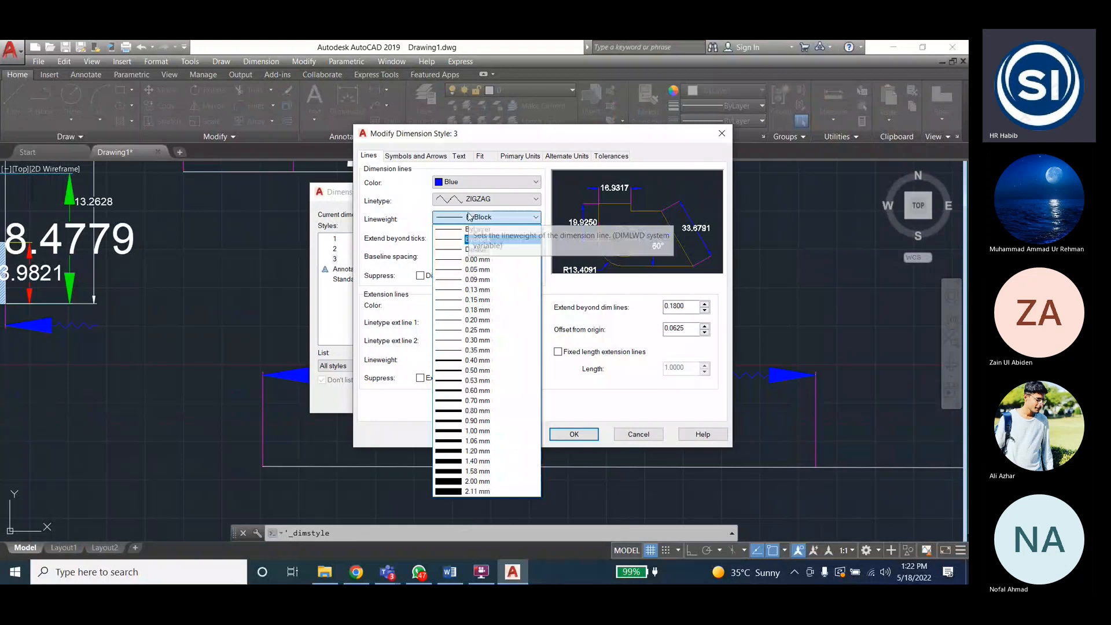
pyautogui.click(478, 410)
pyautogui.click(457, 218)
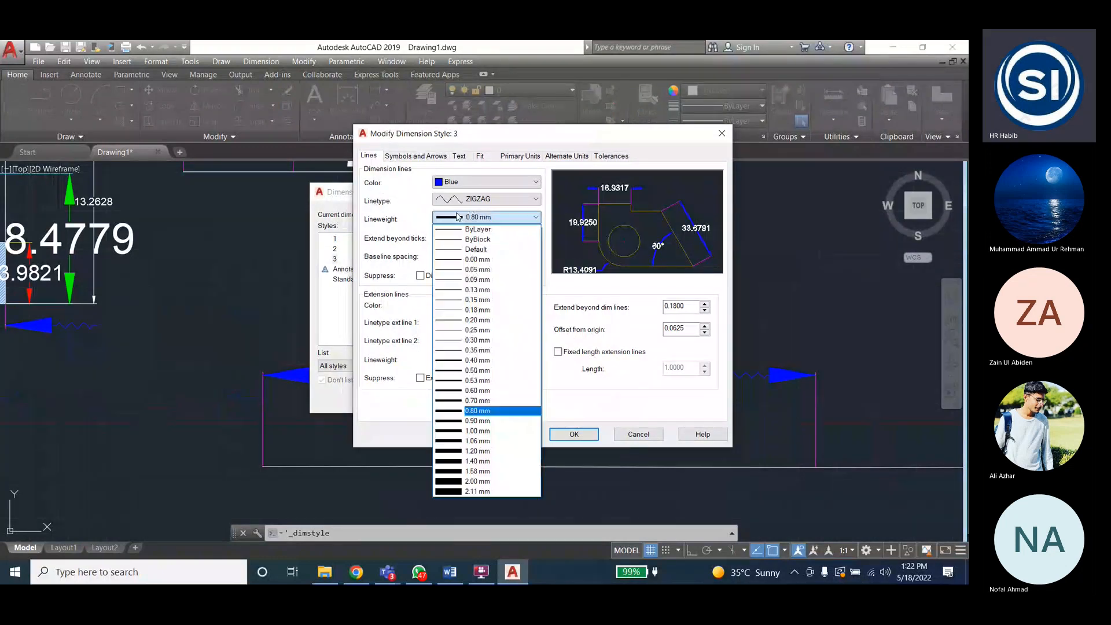
pyautogui.click(476, 431)
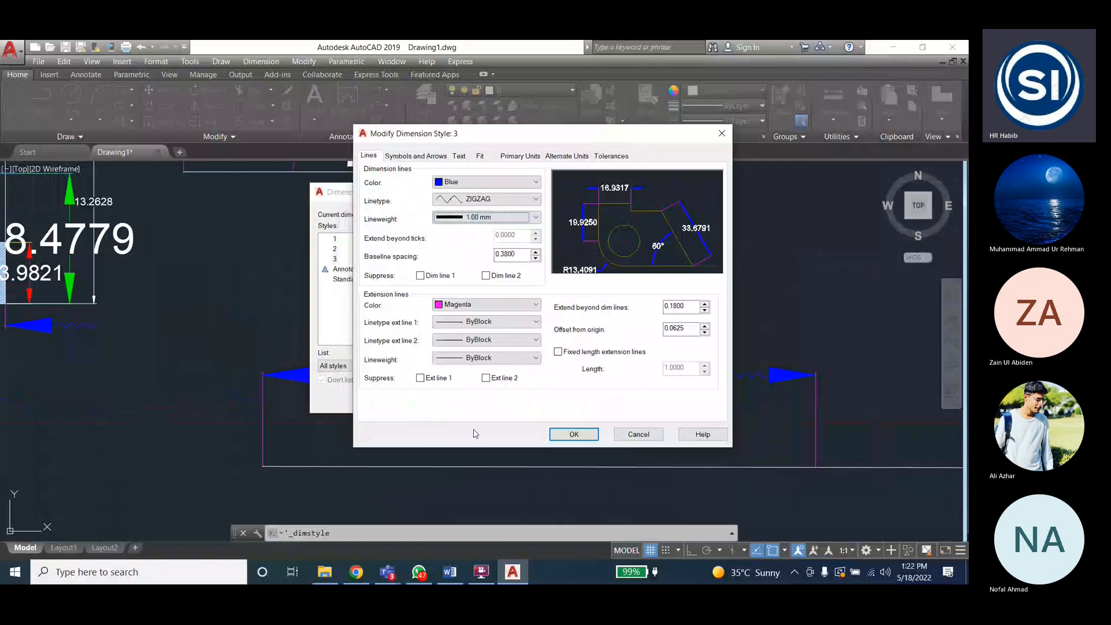
pyautogui.click(497, 218)
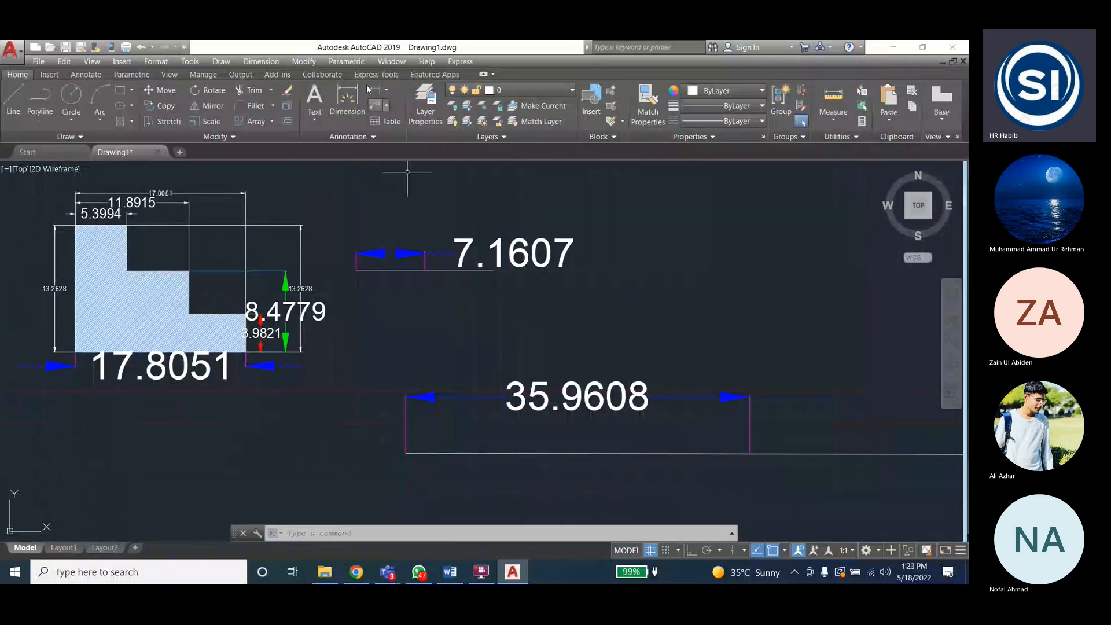
# Reopen dimension style 3 and set its dimension line lineweight to 2.11 mm
pyautogui.click(260, 61)
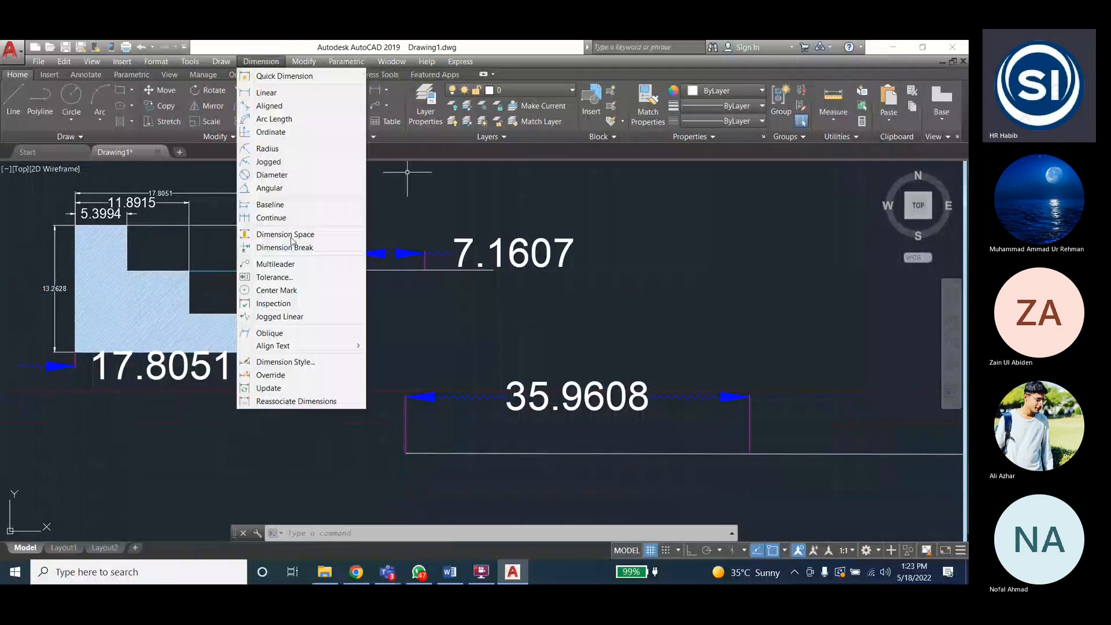
pyautogui.click(297, 362)
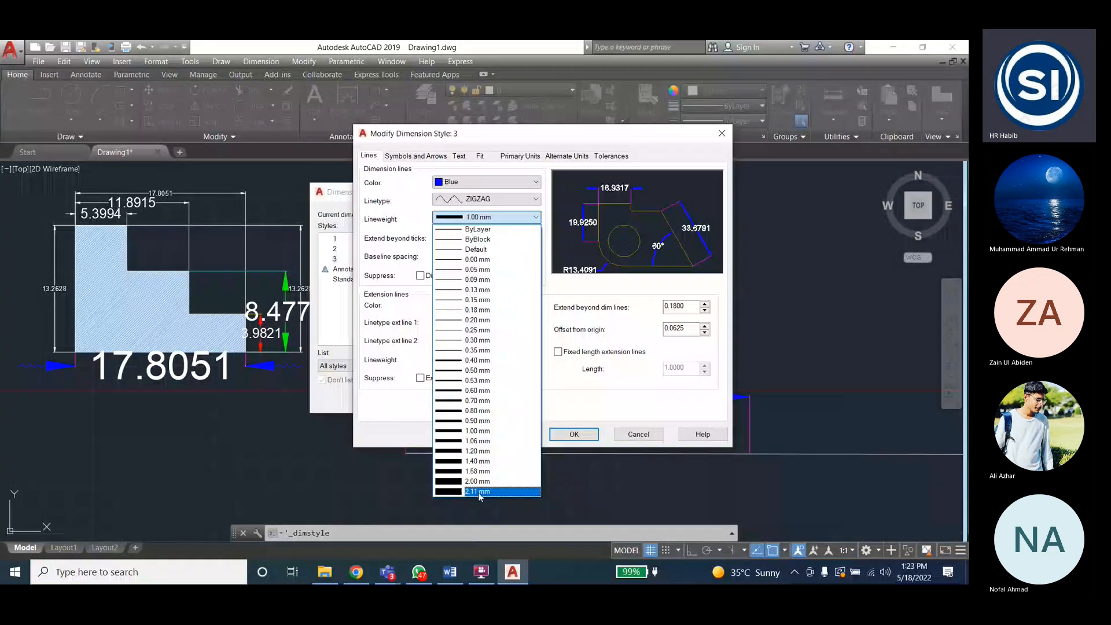
pyautogui.click(479, 491)
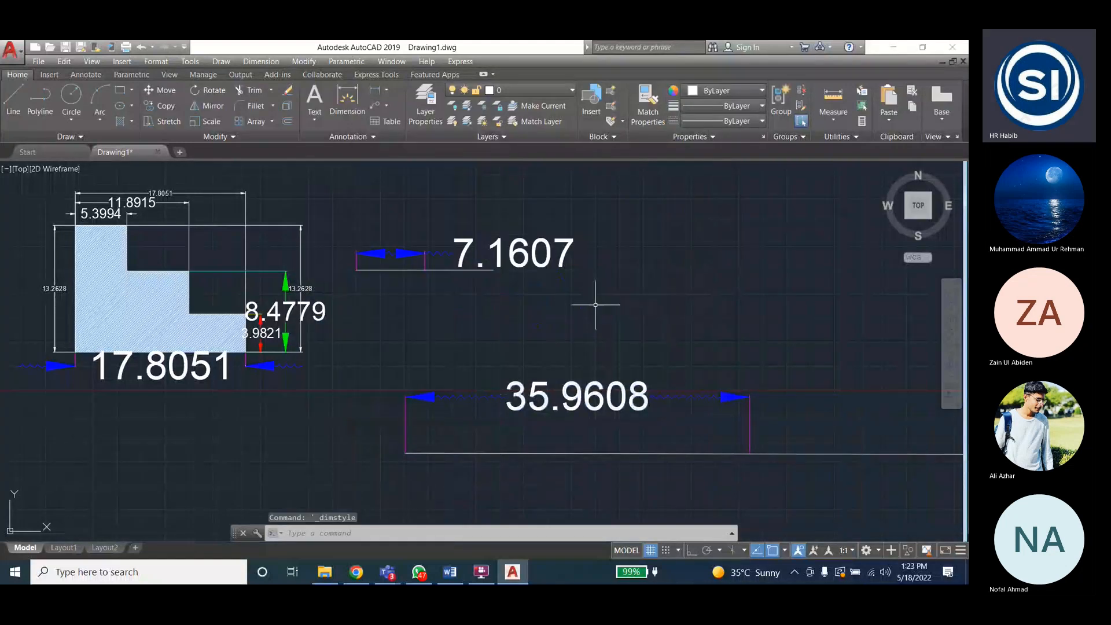
# Draw a single, nearly horizontal line below the hatched stepped shape and leave it unselected
pyautogui.scroll(-2, 590, 298)
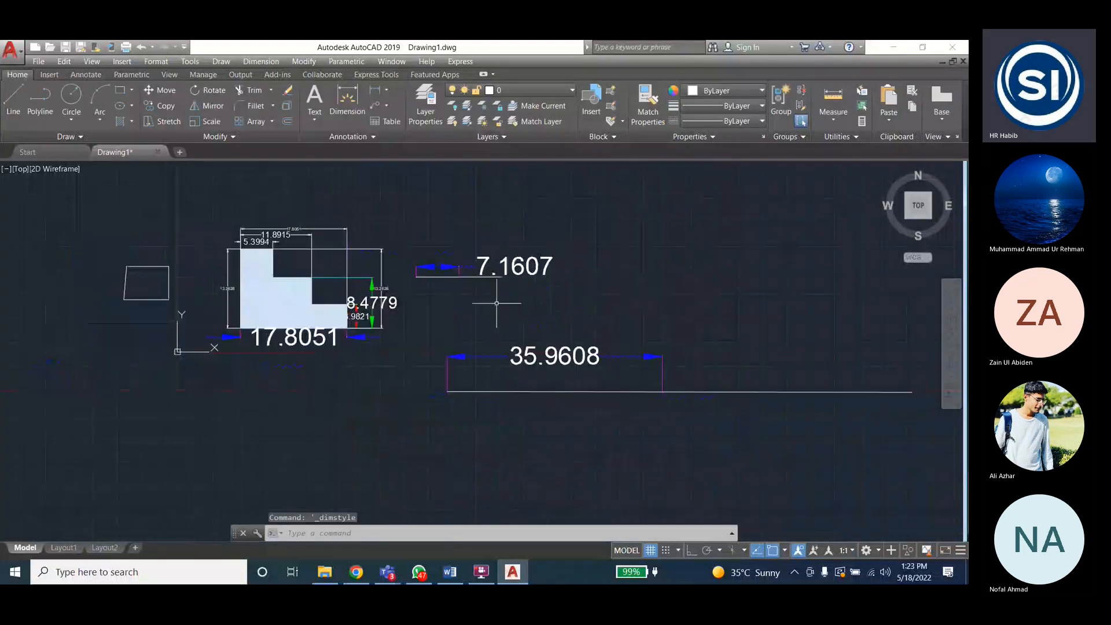
pyautogui.scroll(2, 291, 377)
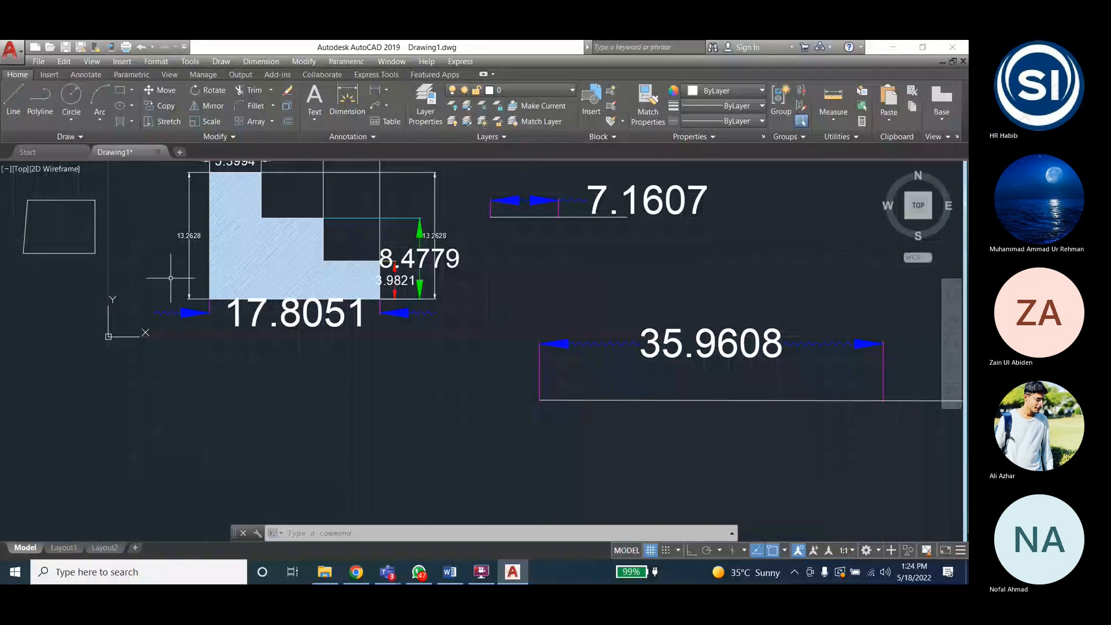
pyautogui.click(14, 97)
pyautogui.click(187, 396)
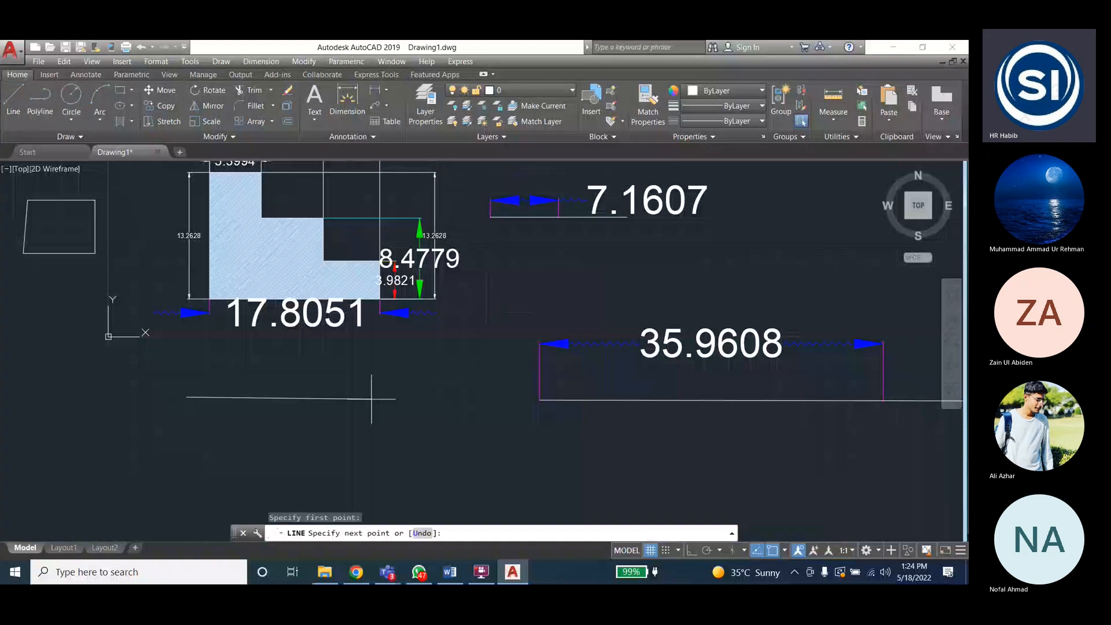
pyautogui.click(413, 395)
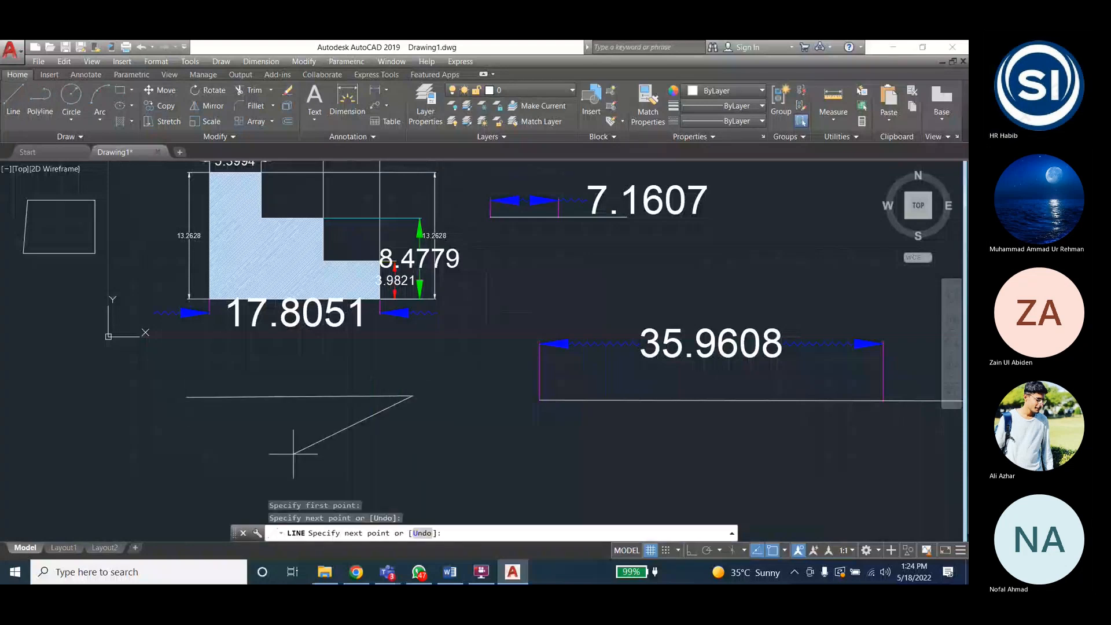
pyautogui.press('Escape')
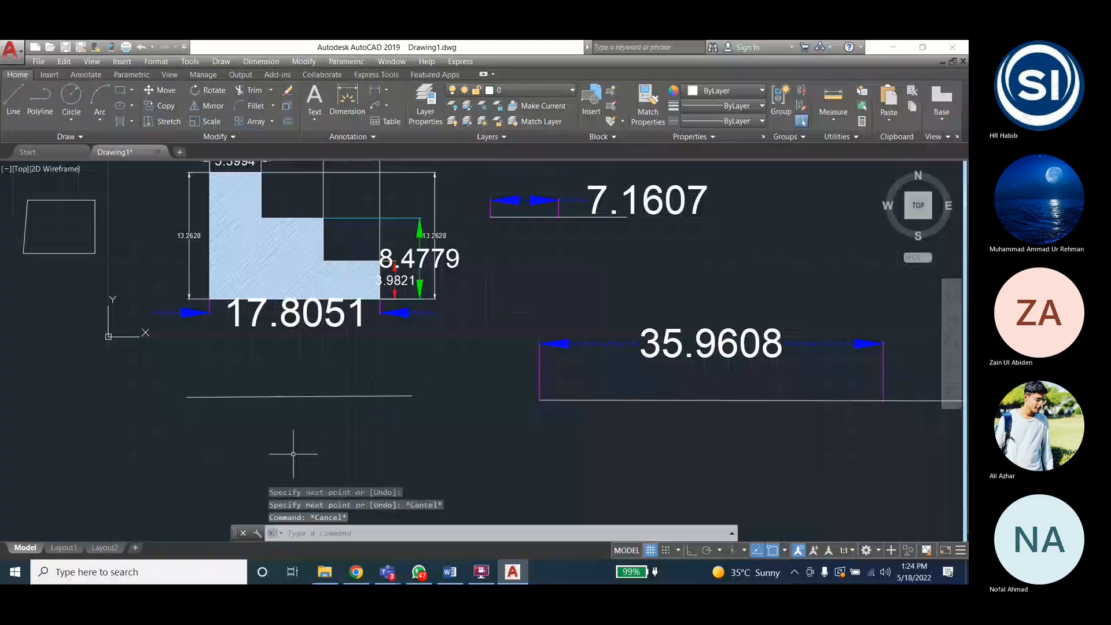
pyautogui.click(287, 397)
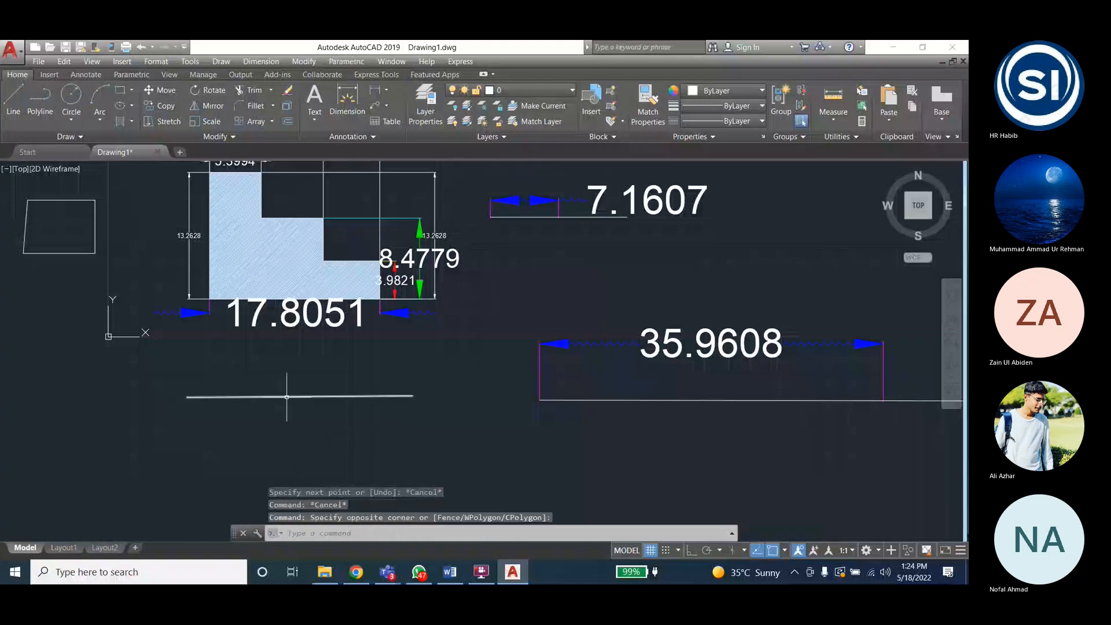
pyautogui.click(274, 396)
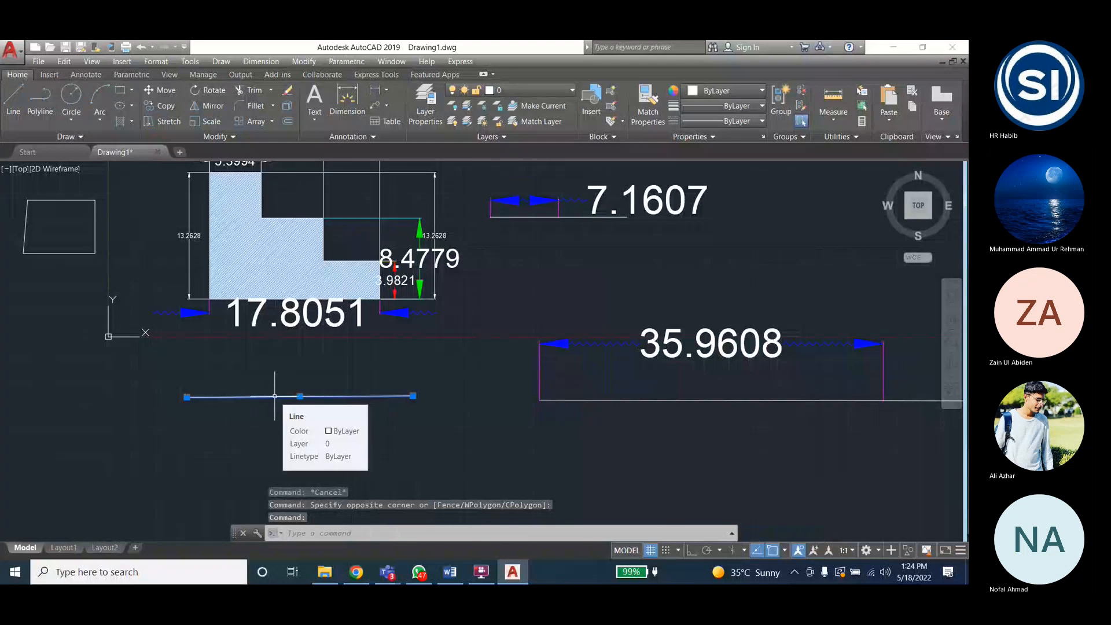
pyautogui.press('Escape')
pyautogui.press('Escape')
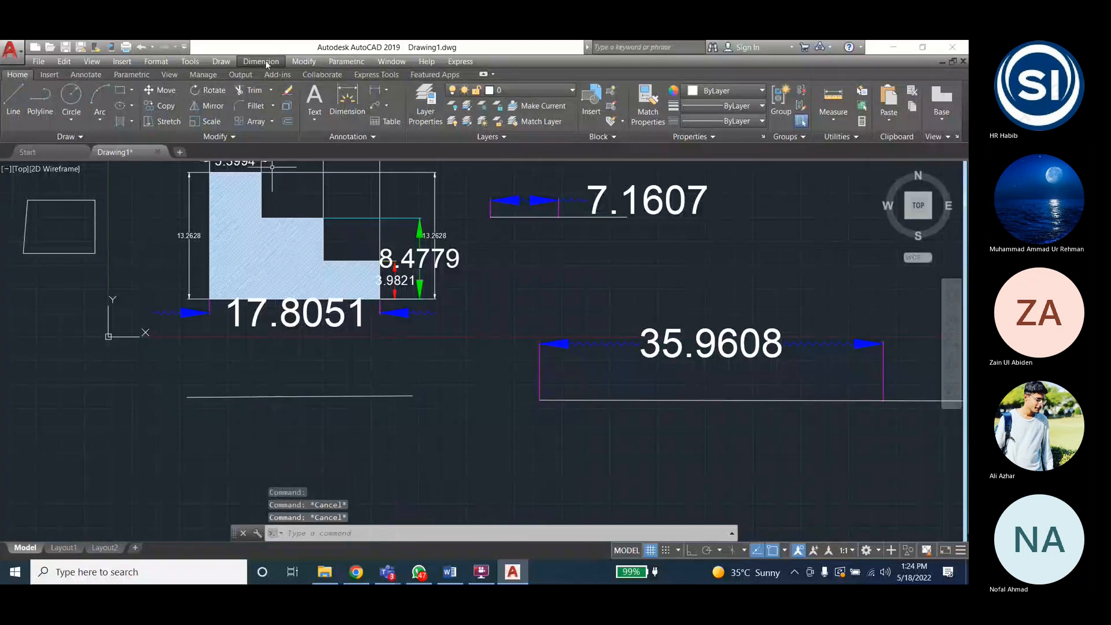
# Try to apply the dimension Update command to the new line below the stepped shape
pyautogui.click(261, 61)
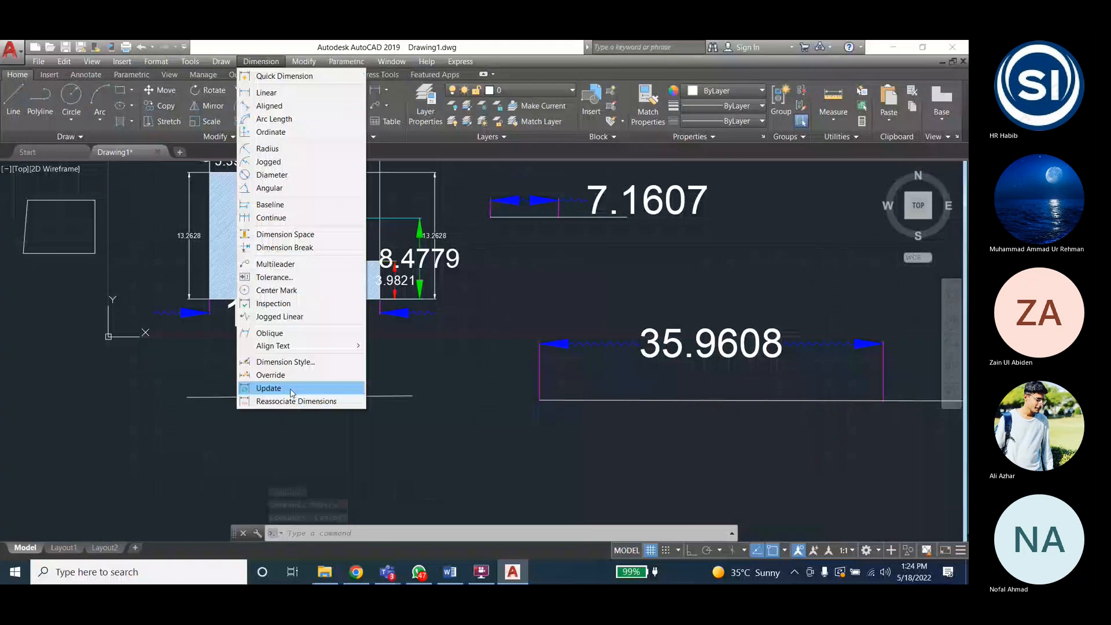
pyautogui.click(291, 392)
pyautogui.click(298, 396)
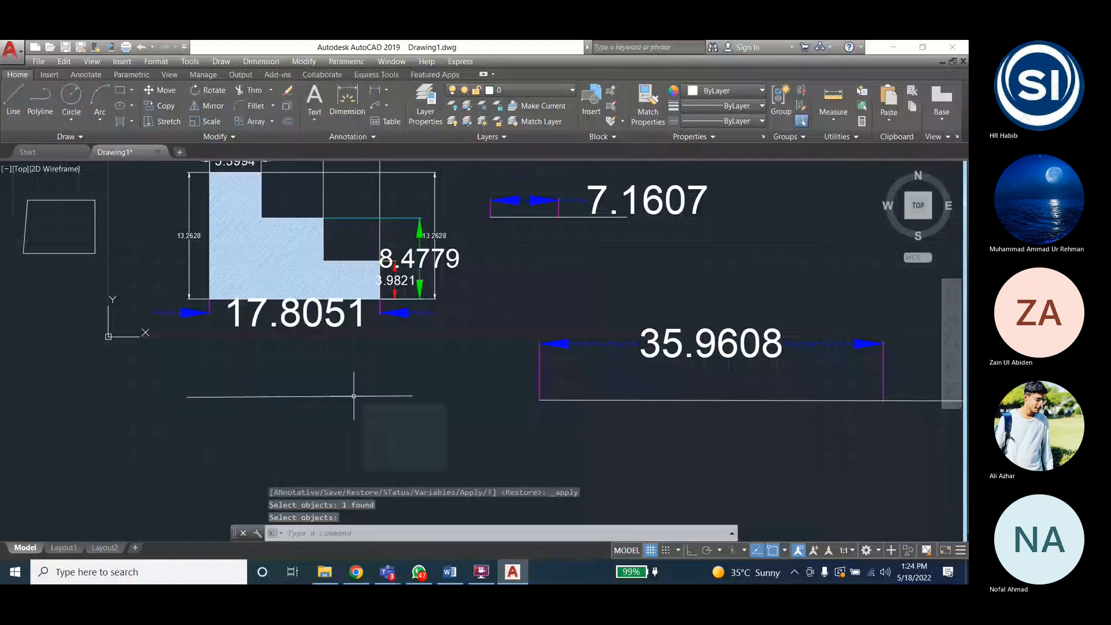
pyautogui.press('Escape')
# Modify dimension style 3 so its dimension lines have a 2.11 mm lineweight, and set the style as current
pyautogui.click(258, 63)
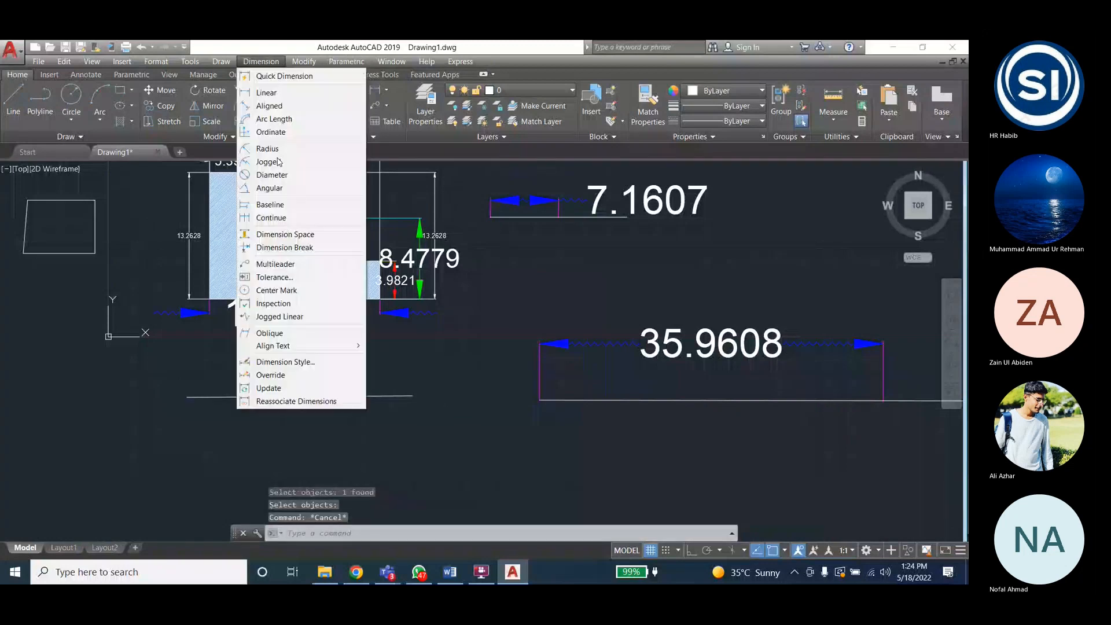
pyautogui.click(297, 363)
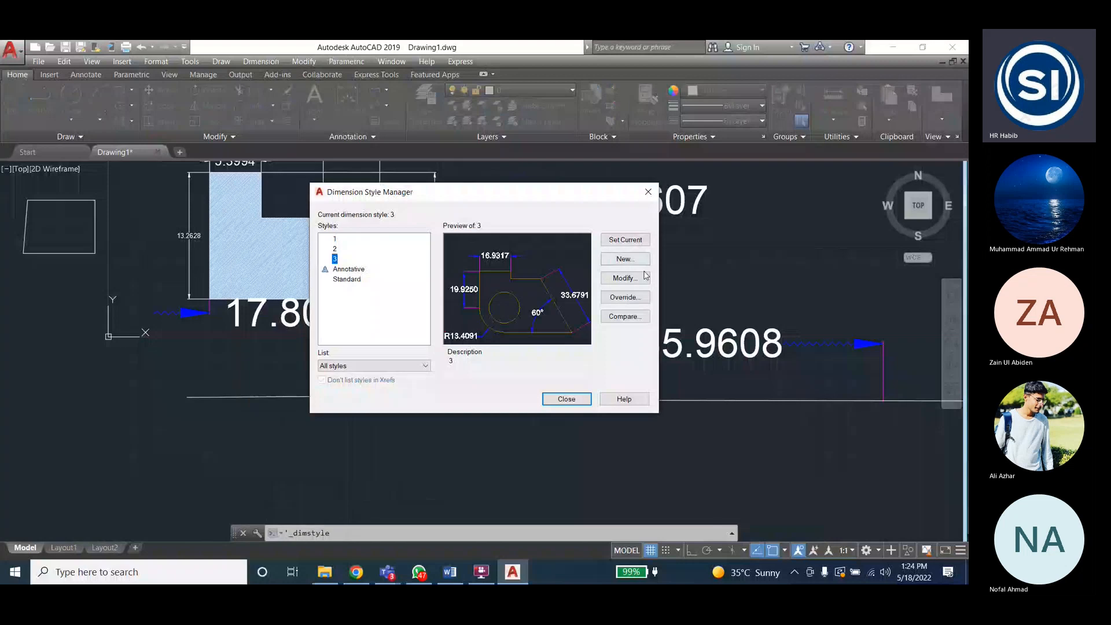
pyautogui.click(626, 279)
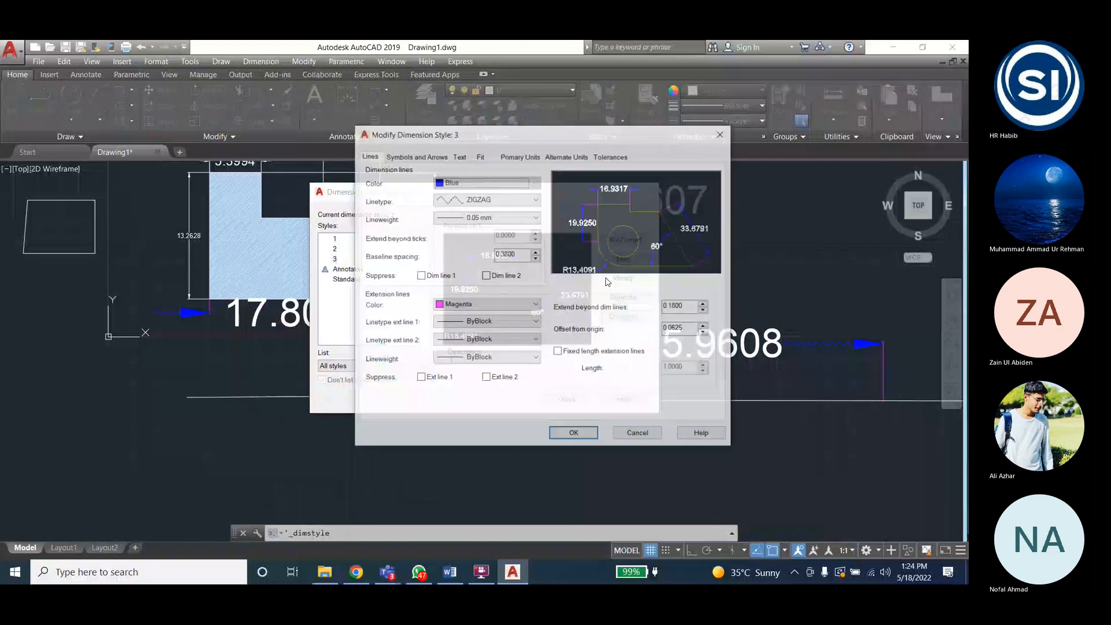
pyautogui.click(458, 217)
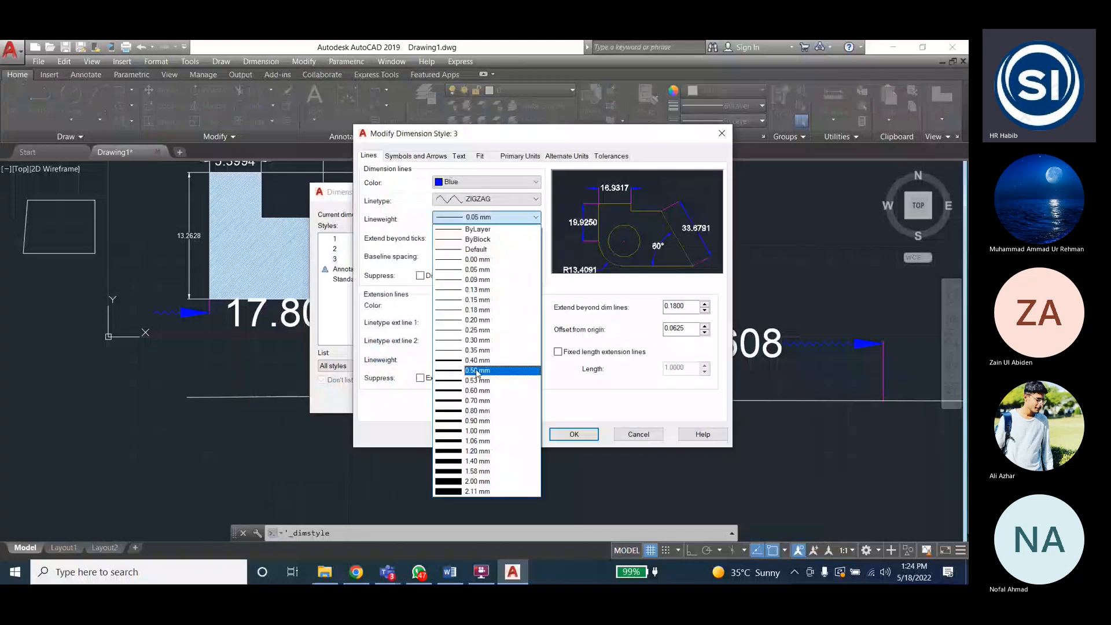
pyautogui.click(478, 491)
pyautogui.click(573, 434)
pyautogui.click(335, 259)
pyautogui.click(625, 240)
pyautogui.click(566, 400)
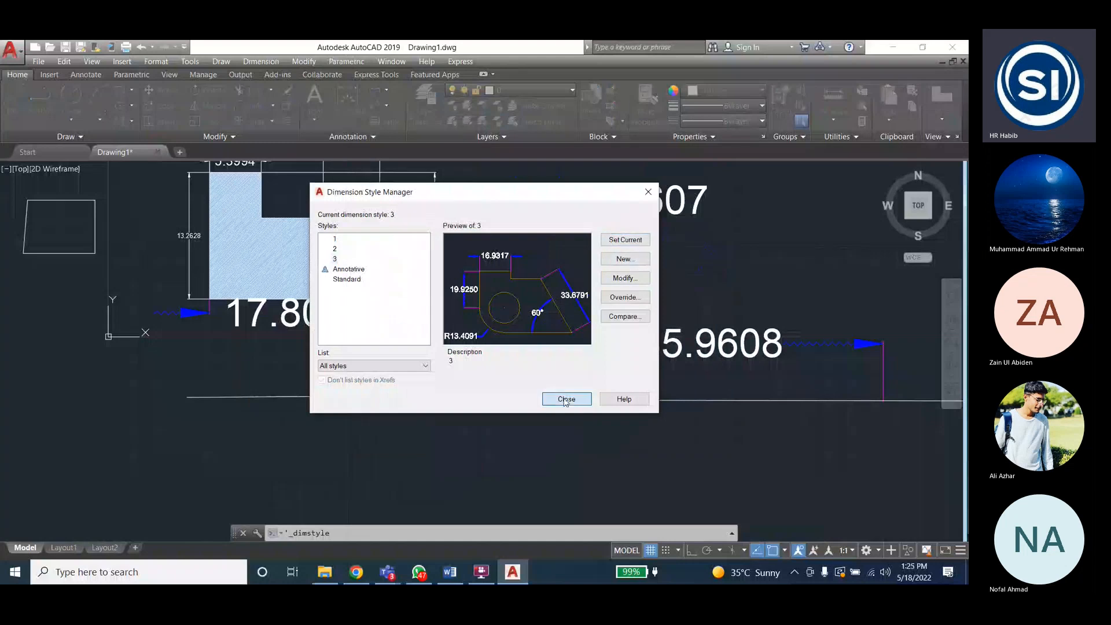
# Draw a second, nearly horizontal line just below the single line under the hatched stepped shape
pyautogui.write('l')
pyautogui.press('Return')
pyautogui.click(275, 423)
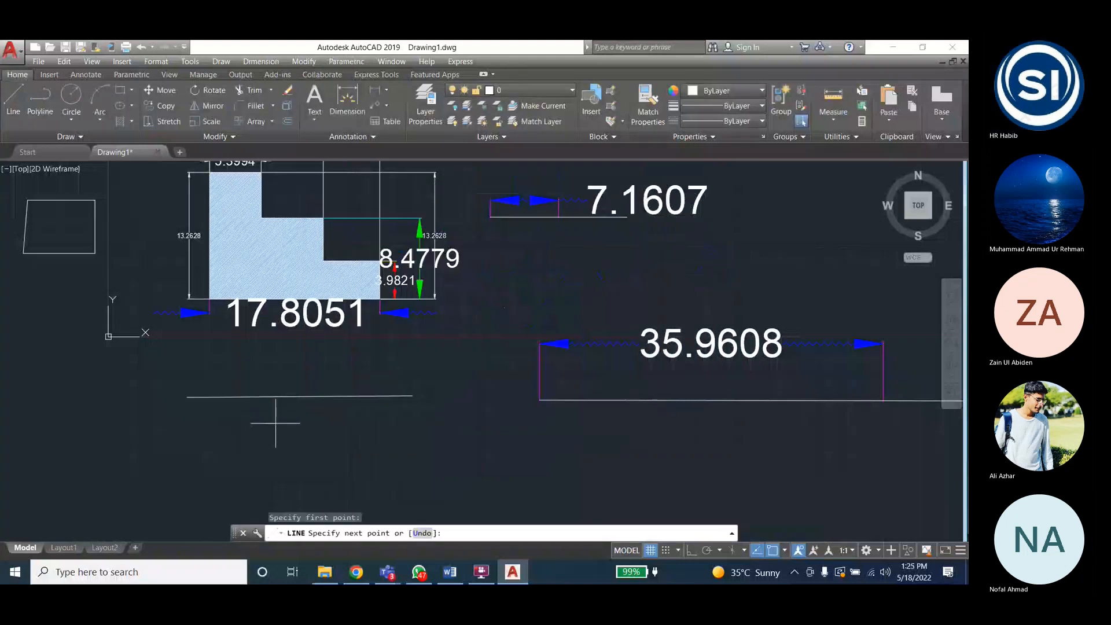
pyautogui.click(429, 422)
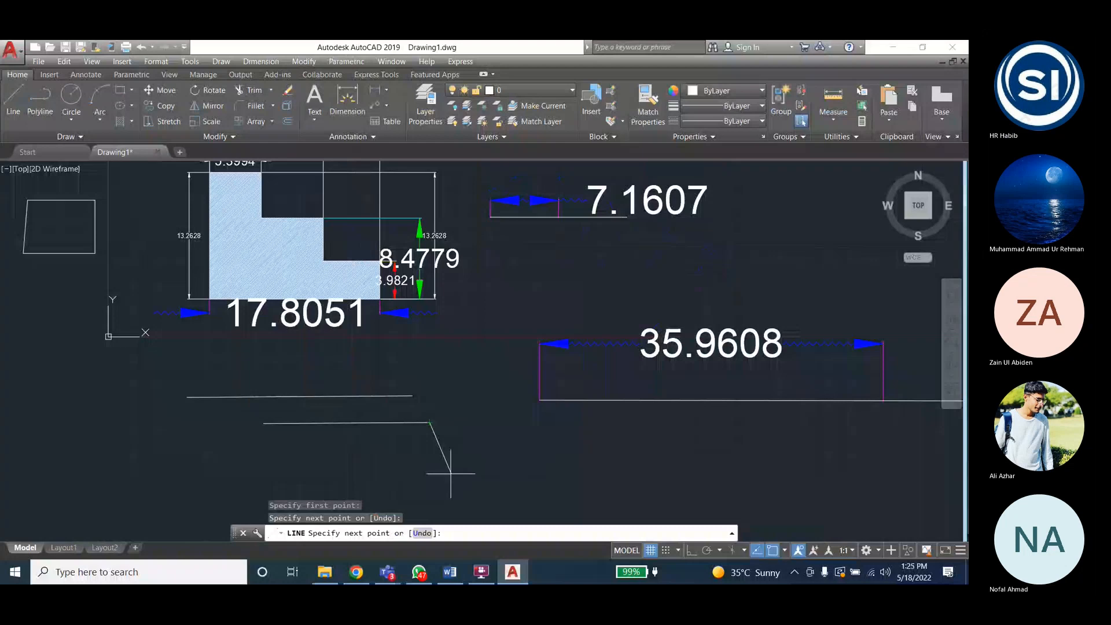
pyautogui.press('Escape')
pyautogui.press('Escape')
pyautogui.press('Escape')
pyautogui.scroll(-2, 311, 336)
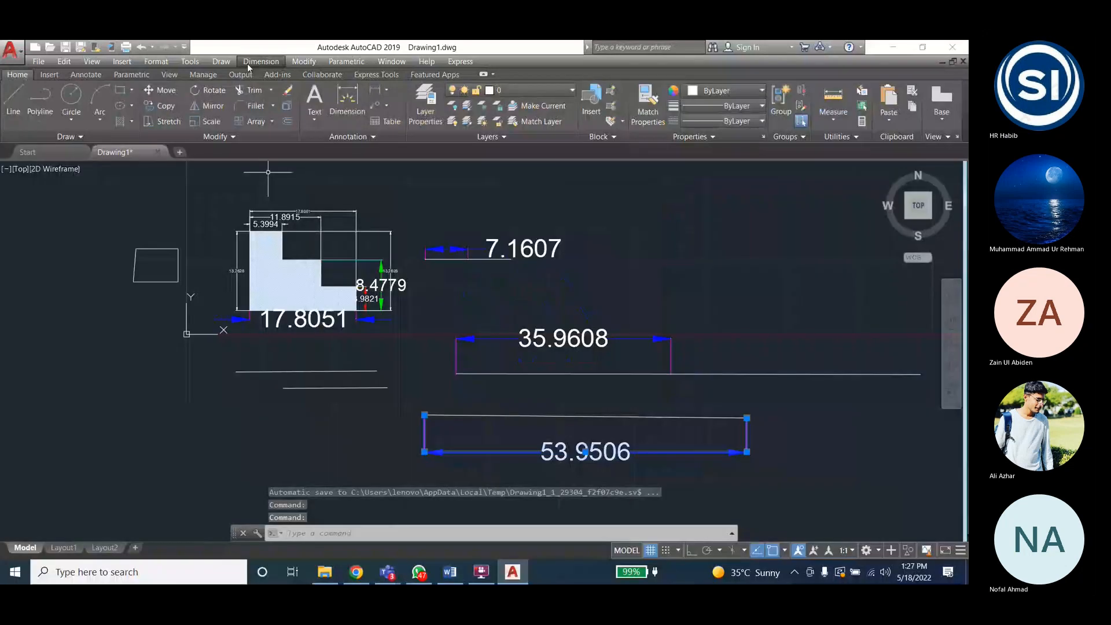
# Apply the dimension Update command to the dimension below the lowest long line
pyautogui.click(247, 64)
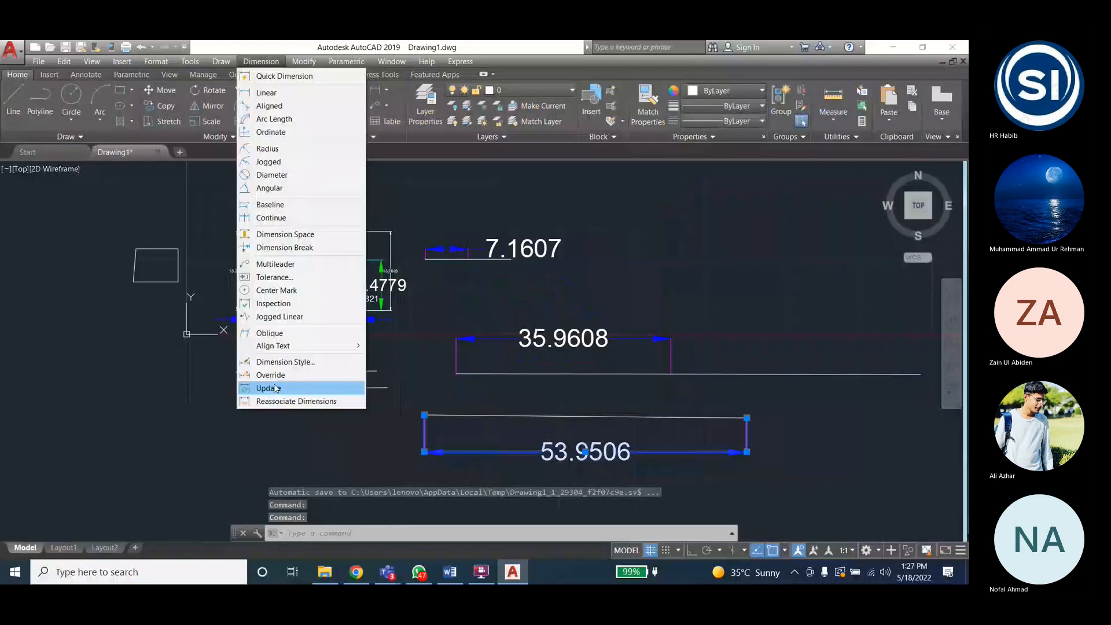
pyautogui.click(272, 389)
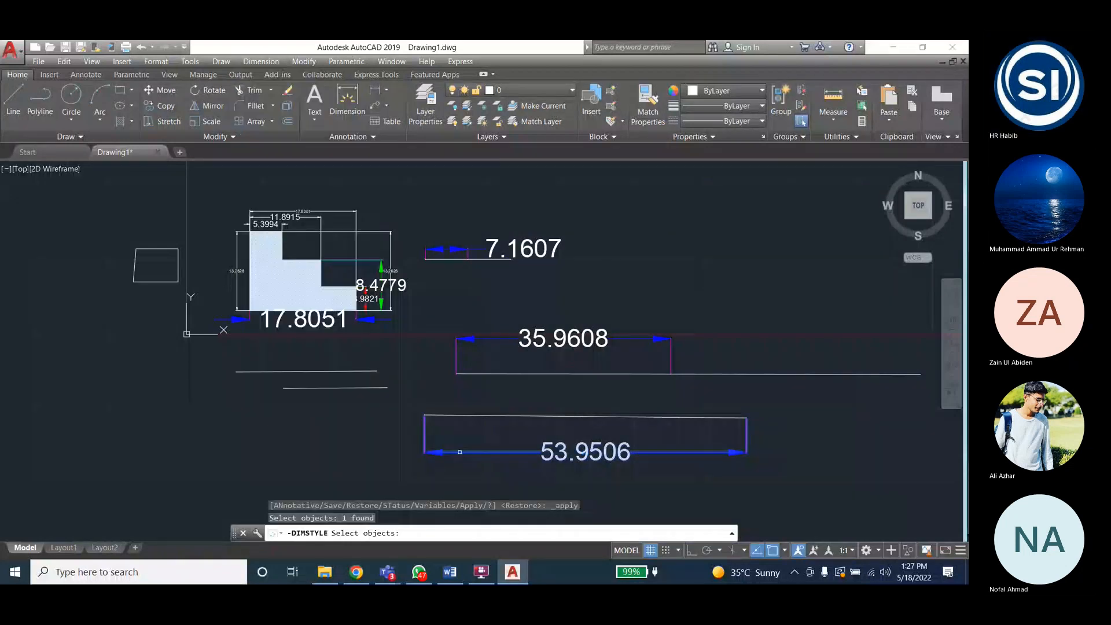
pyautogui.press('Return')
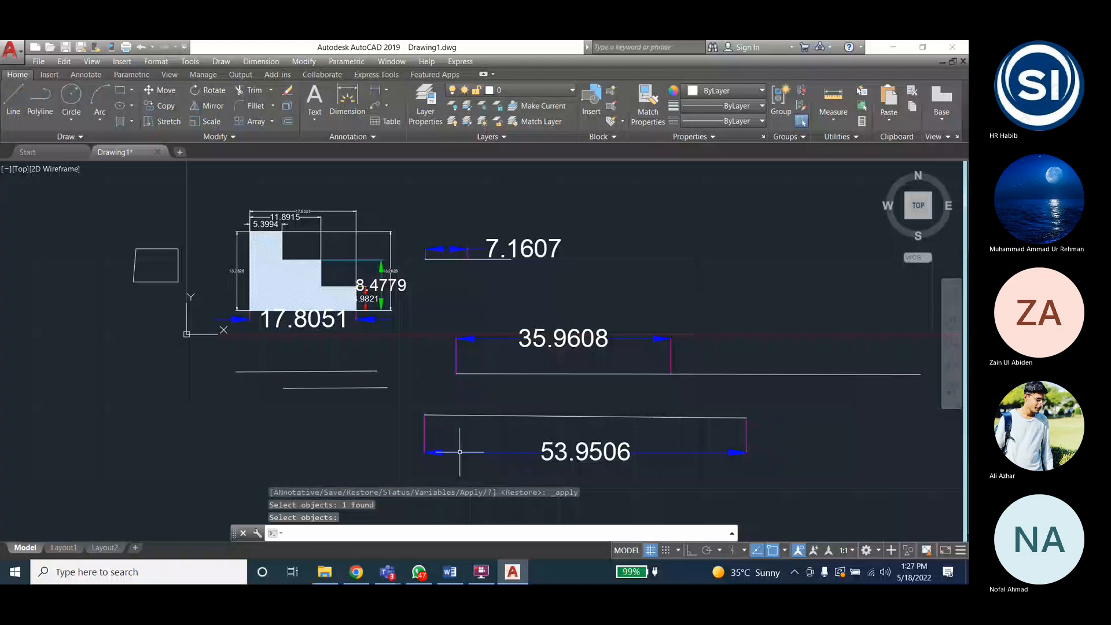
# Modify dimension style 3 so its dimension lines are yellow with a lineweight of 1.00 mm
pyautogui.click(261, 62)
pyautogui.click(272, 362)
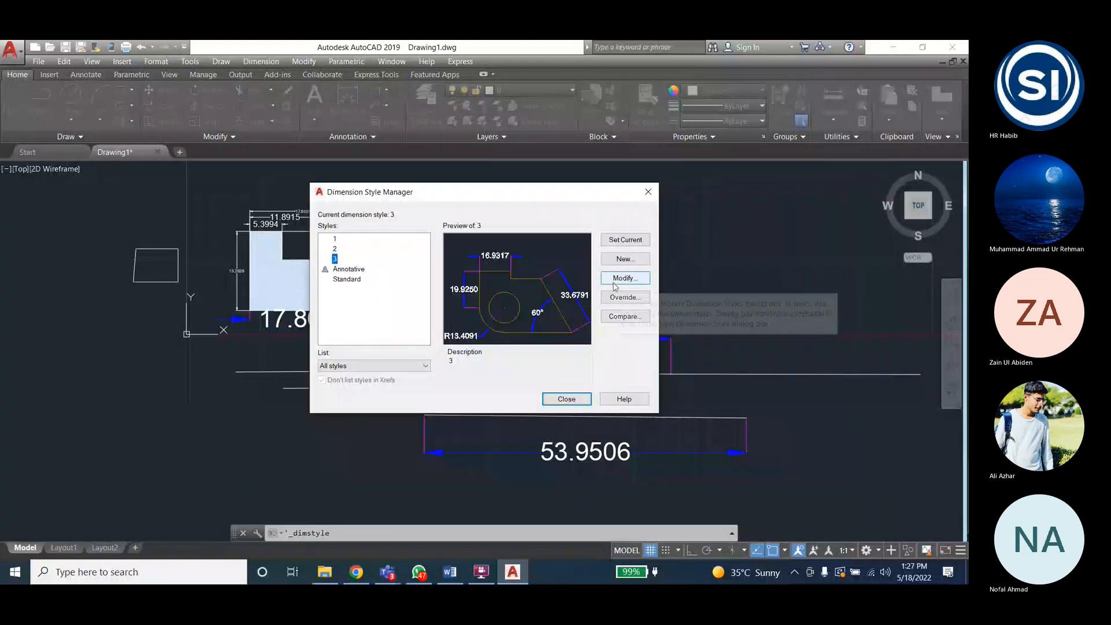
pyautogui.click(615, 286)
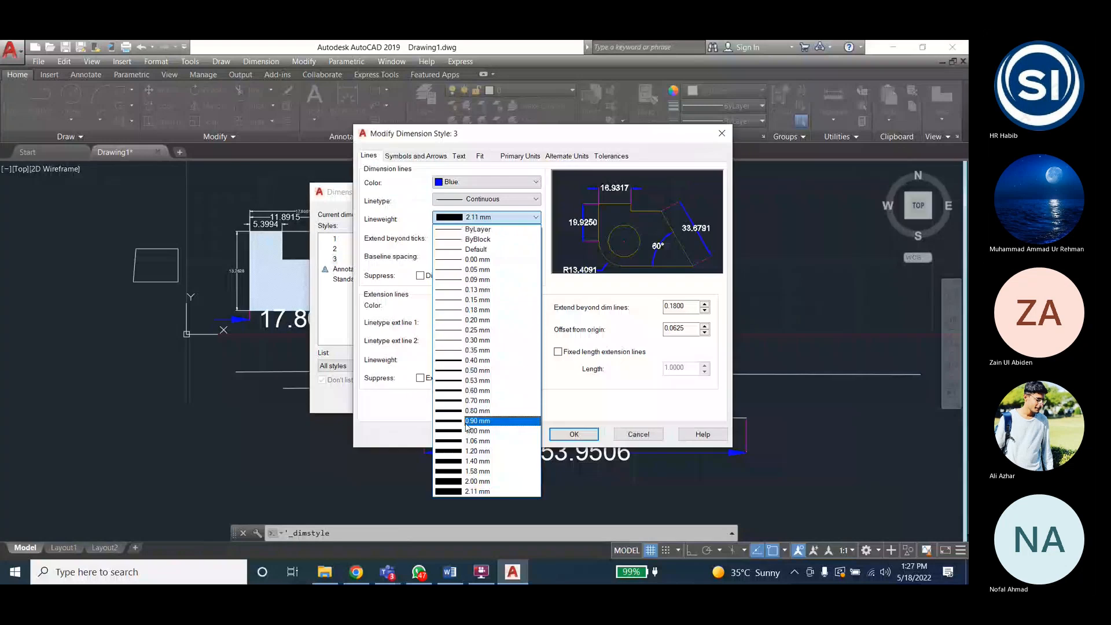
pyautogui.click(495, 199)
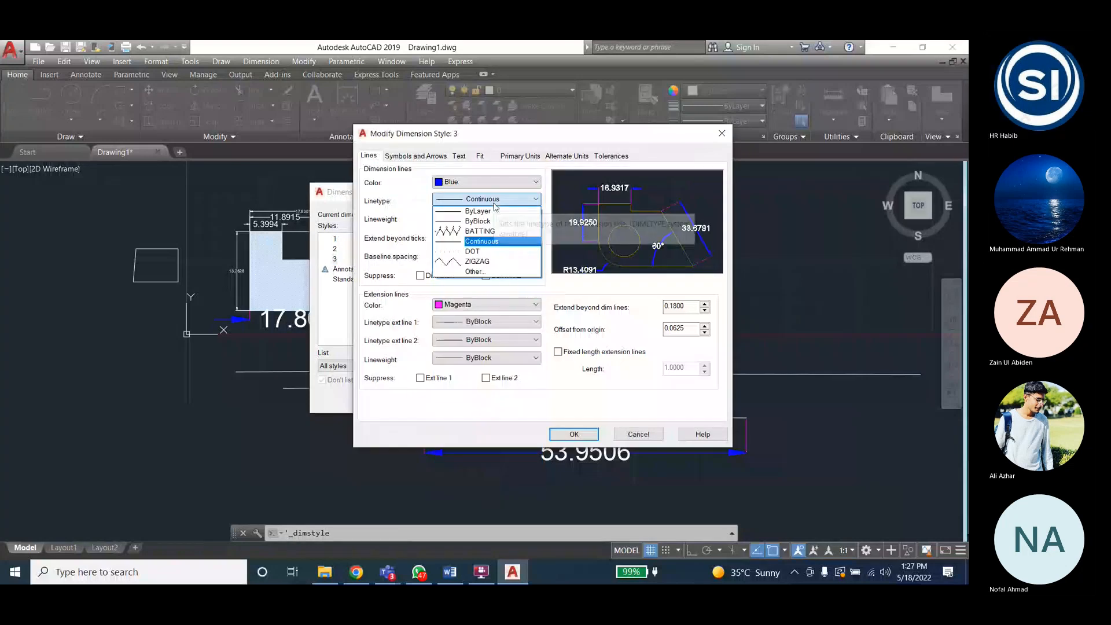
pyautogui.click(496, 205)
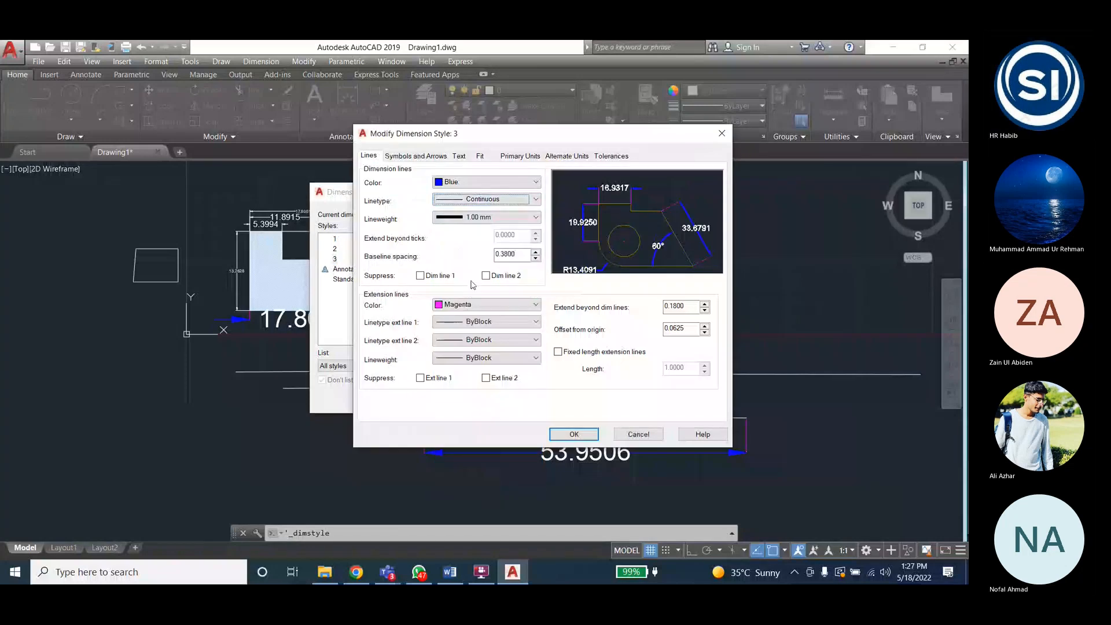
pyautogui.click(475, 184)
pyautogui.click(452, 226)
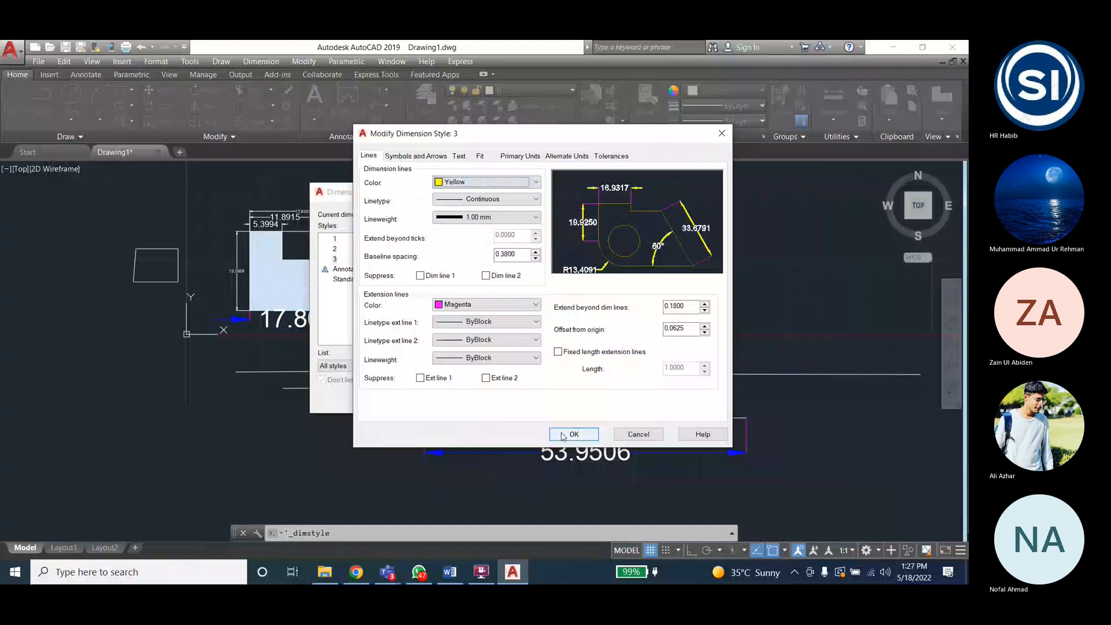
pyautogui.click(573, 434)
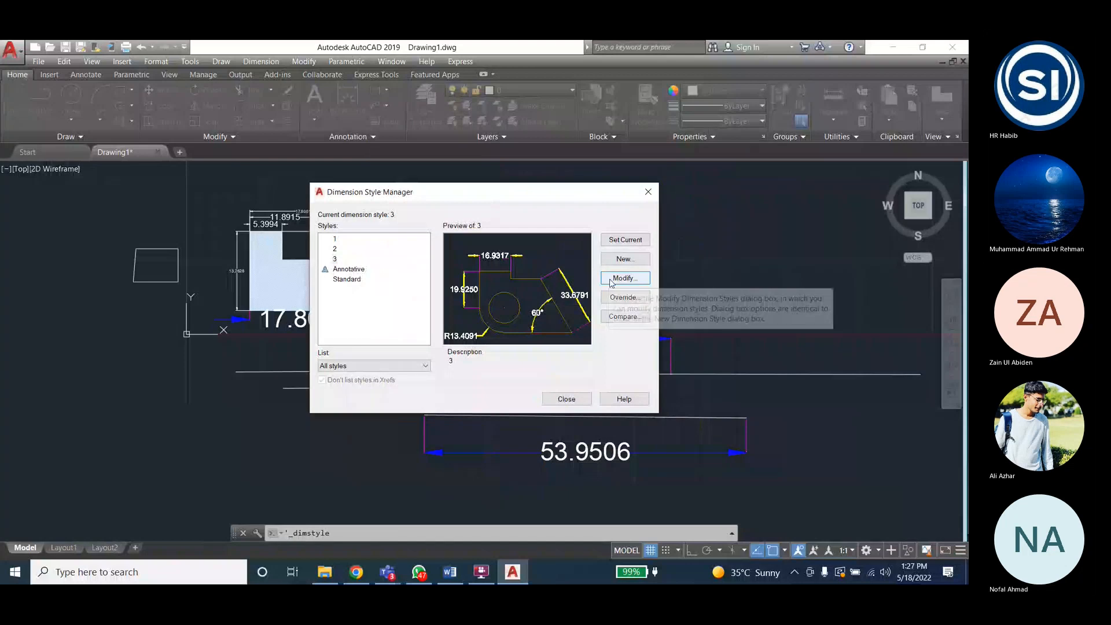
pyautogui.click(560, 400)
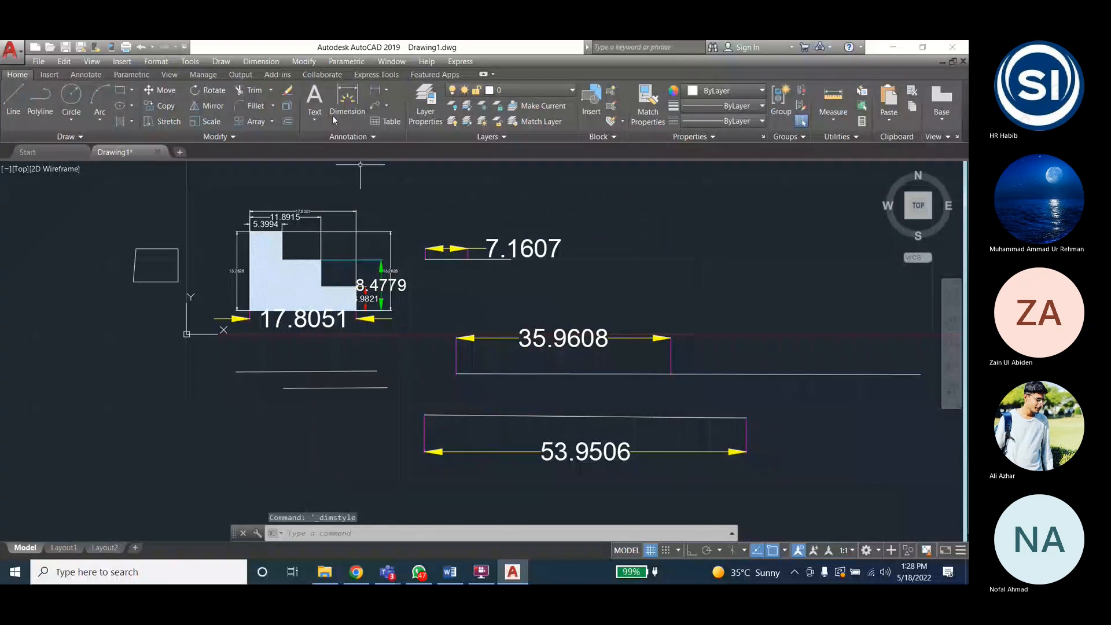
# Add a linear dimension between the endpoints of the lowest long line, placed just above the line
pyautogui.click(266, 61)
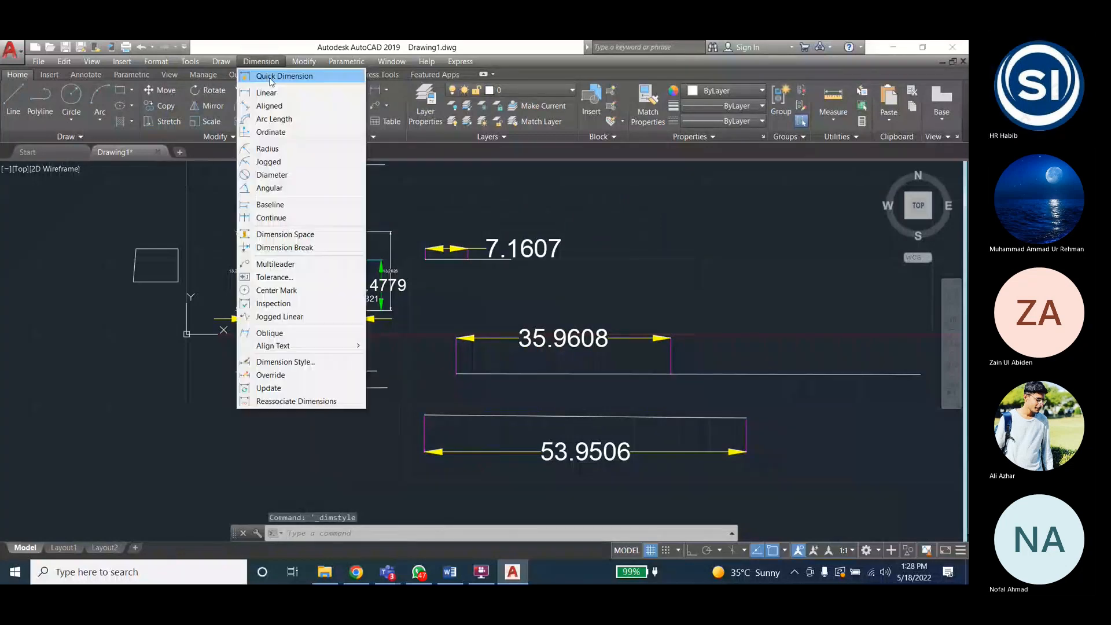
pyautogui.click(267, 93)
pyautogui.click(426, 415)
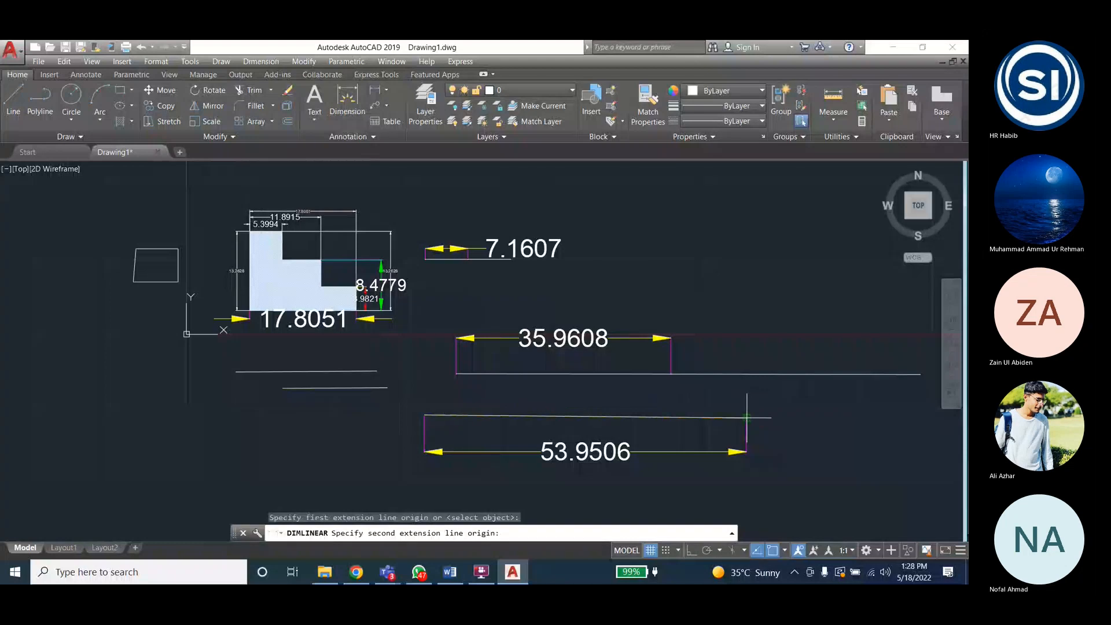
pyautogui.click(746, 417)
pyautogui.click(746, 400)
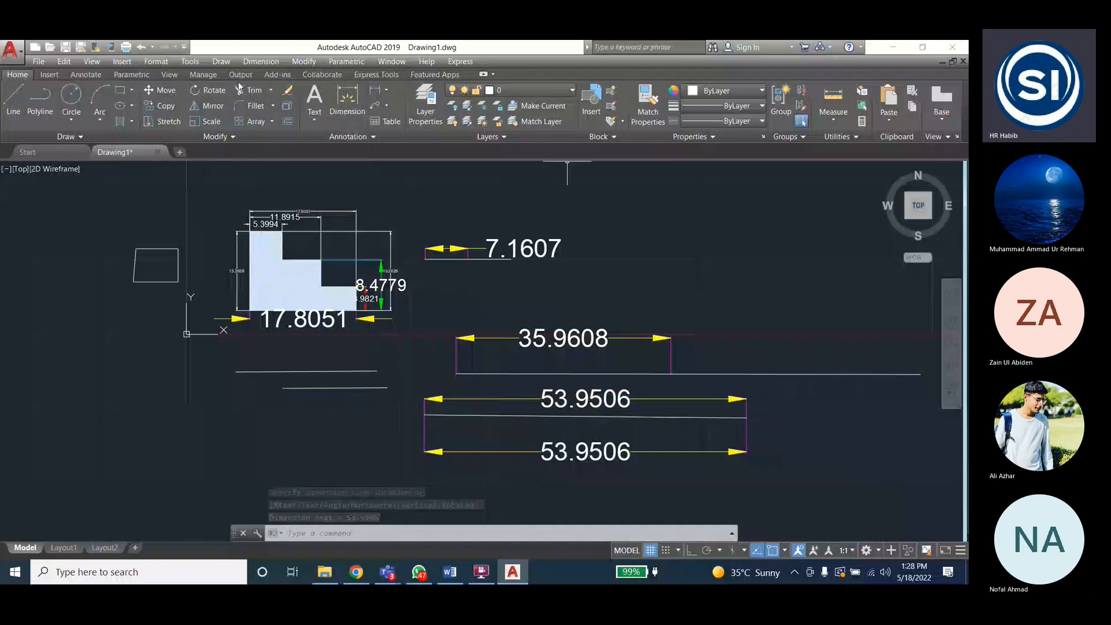
# Reopen dimension style 3 for modification and set its baseline spacing to 1
pyautogui.click(260, 61)
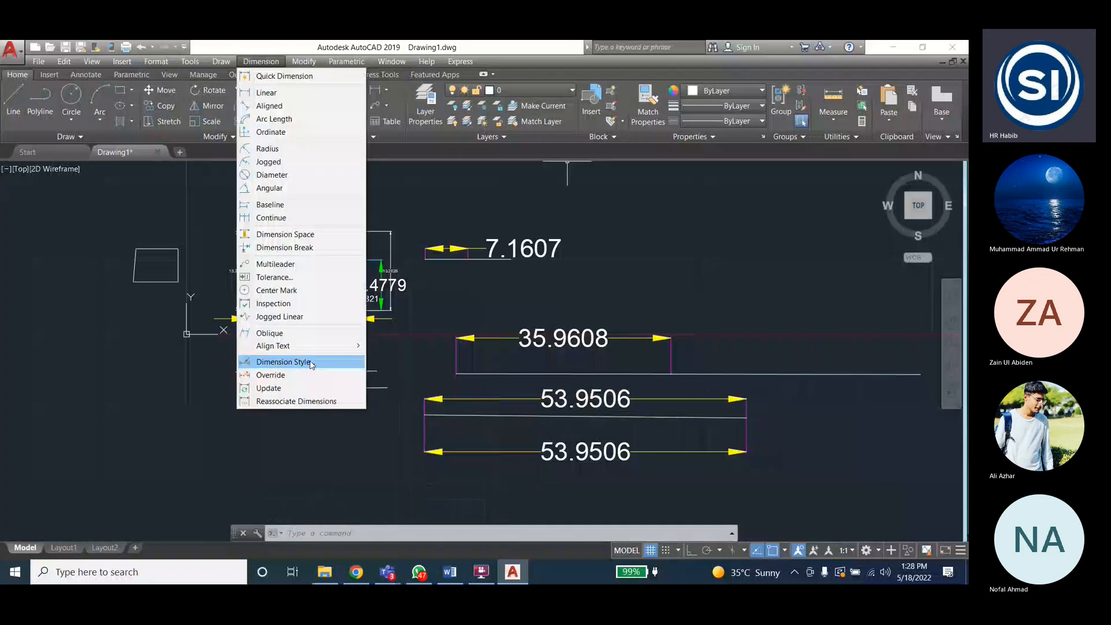
pyautogui.click(311, 363)
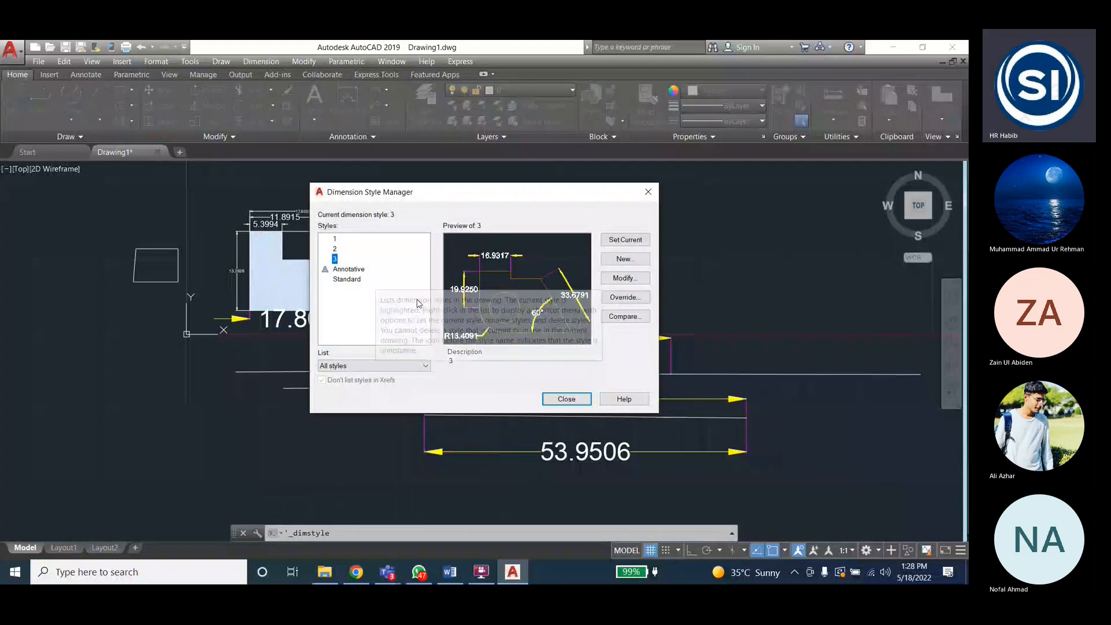
pyautogui.click(625, 283)
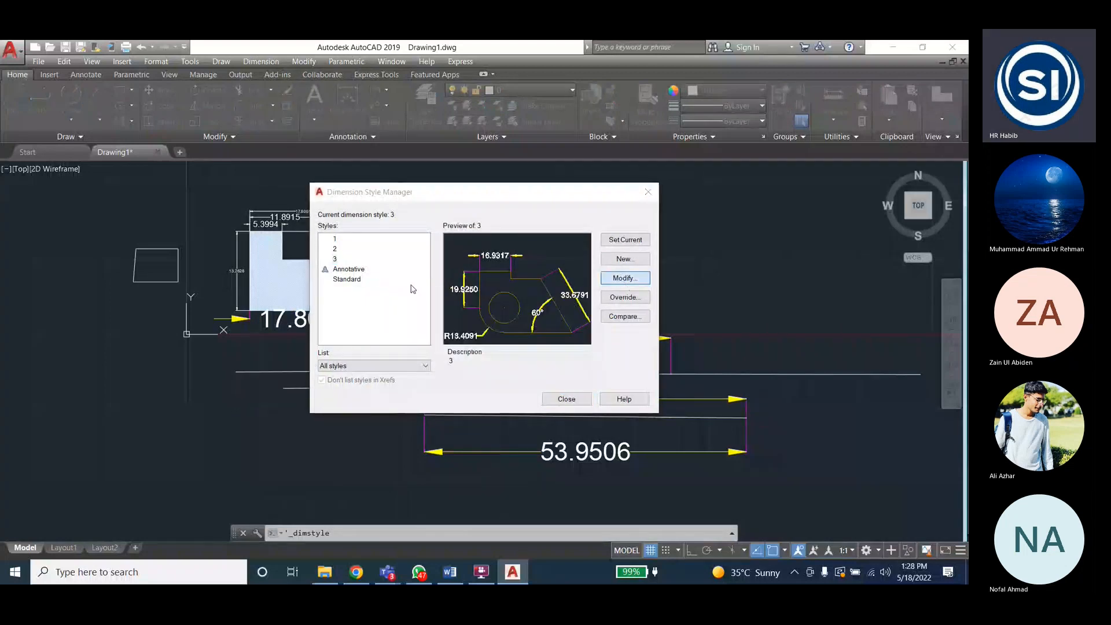
pyautogui.click(487, 218)
pyautogui.click(487, 218)
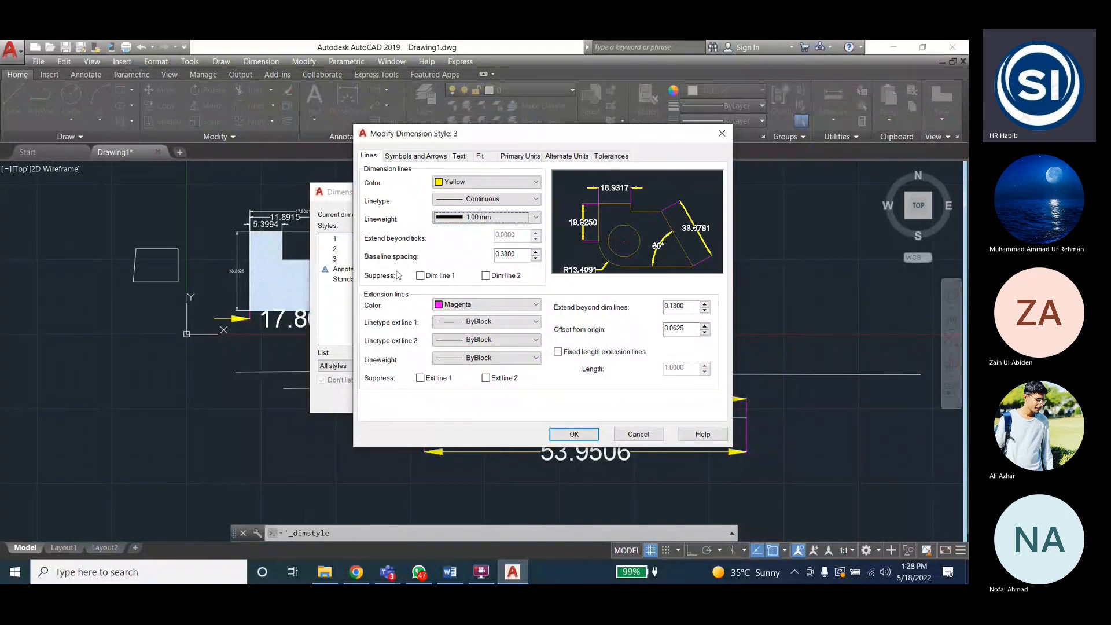
pyautogui.moveTo(516, 254); pyautogui.dragTo(505, 256)
pyautogui.doubleClick(505, 256)
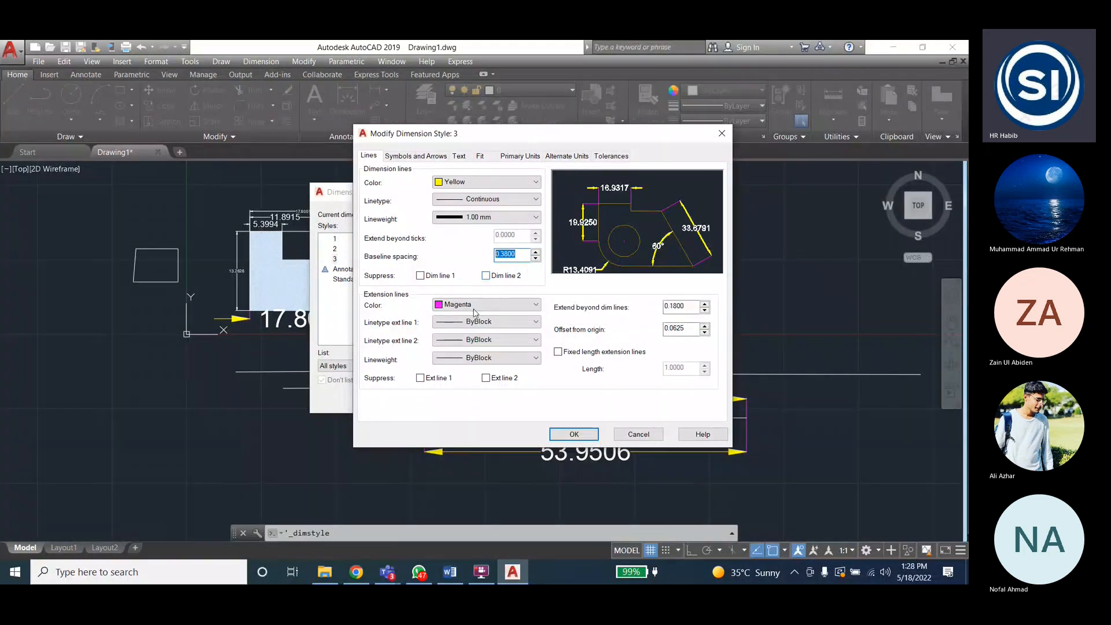
pyautogui.write('1')
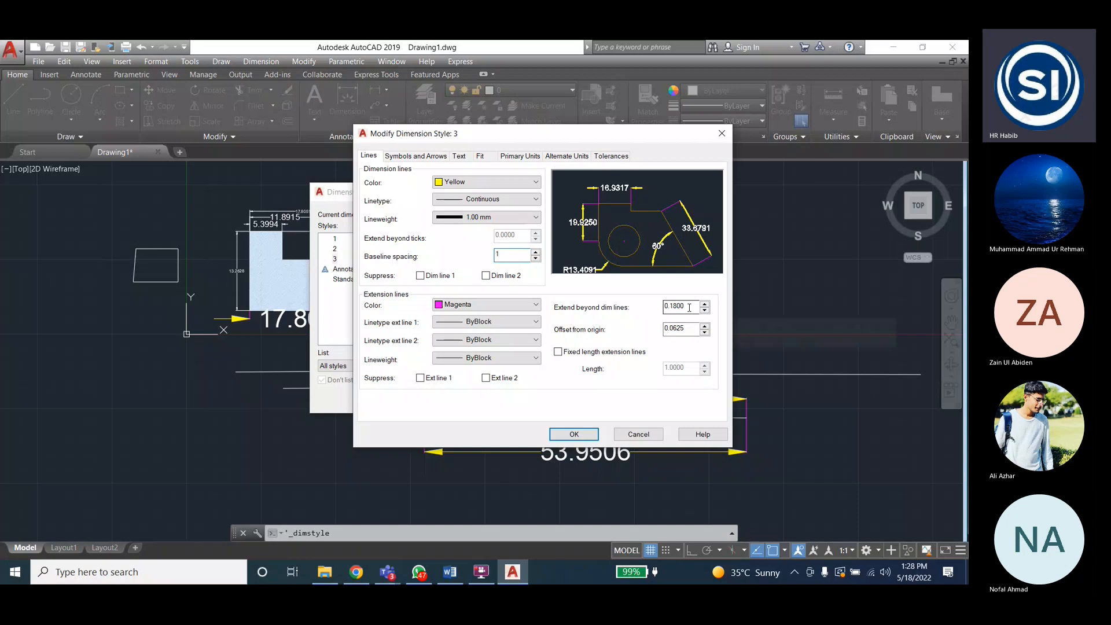
pyautogui.click(689, 307)
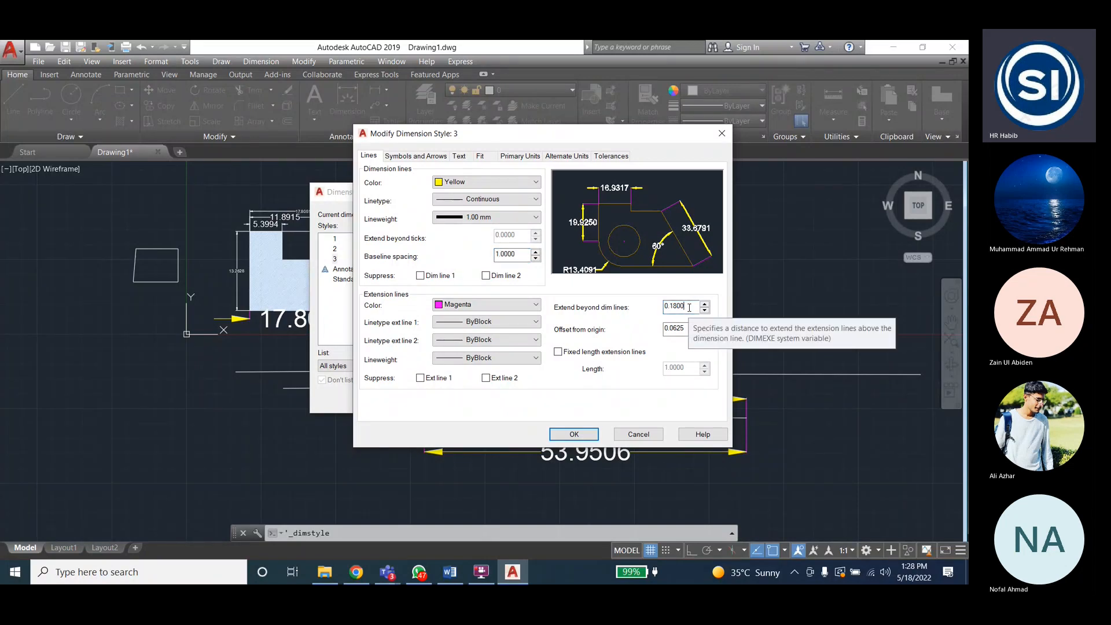
# Try baseline spacing values of 2 and .1 for dimension style 3
pyautogui.moveTo(515, 255); pyautogui.dragTo(461, 256)
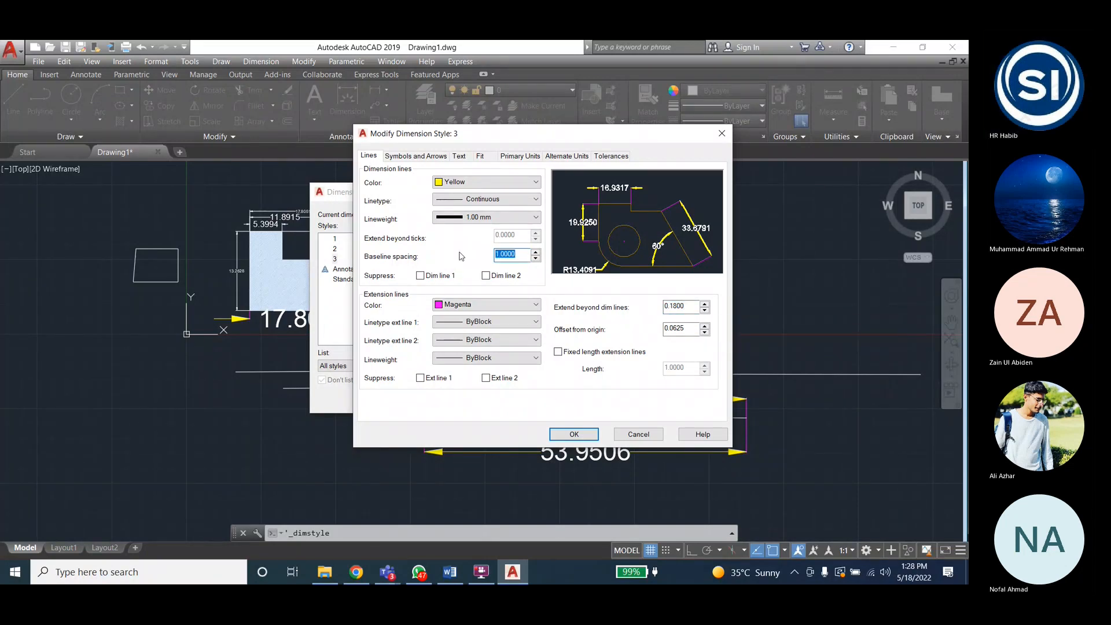
pyautogui.write('2')
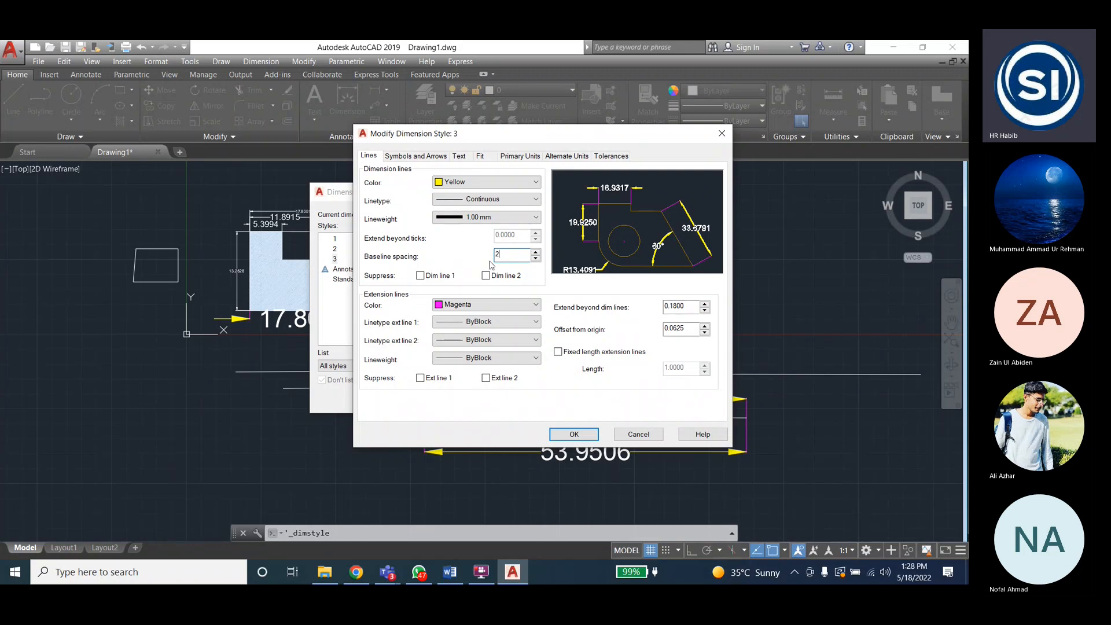
pyautogui.click(689, 307)
pyautogui.moveTo(512, 255); pyautogui.dragTo(441, 259)
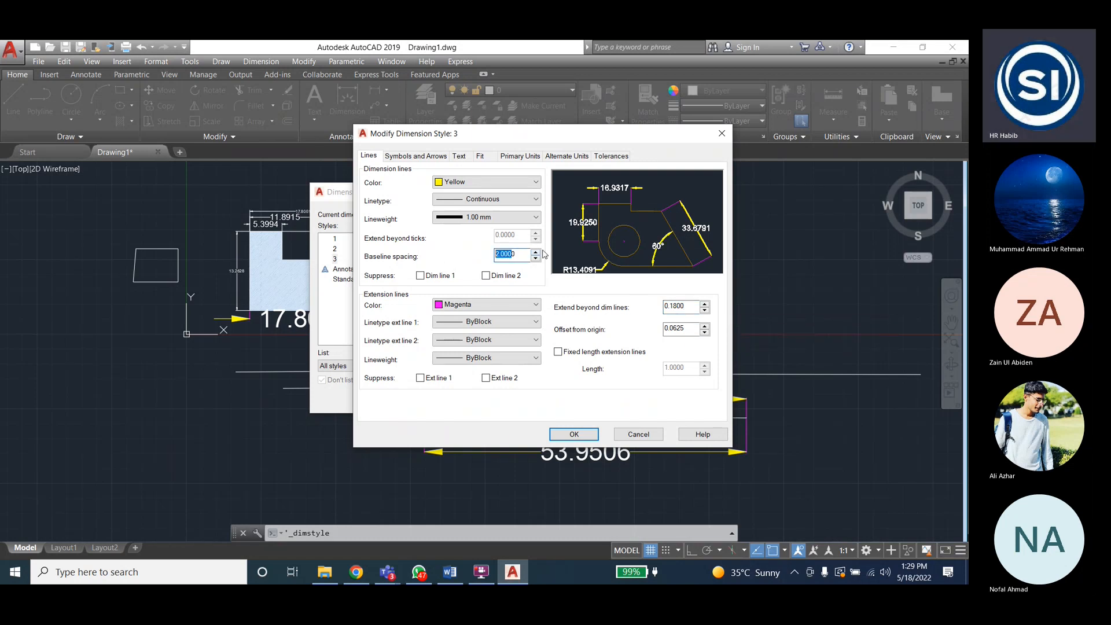
pyautogui.moveTo(515, 254); pyautogui.dragTo(454, 256)
pyautogui.press('BackSpace')
pyautogui.write('.1')
pyautogui.click(685, 306)
# Try baseline spacing values of 1, 2 and 3 in turn for dimension style 3
pyautogui.moveTo(516, 254); pyautogui.dragTo(469, 257)
pyautogui.write('1')
pyautogui.click(691, 305)
pyautogui.moveTo(515, 255); pyautogui.dragTo(446, 255)
pyautogui.write('2')
pyautogui.click(688, 306)
pyautogui.doubleClick(510, 254)
pyautogui.write('3.0000')
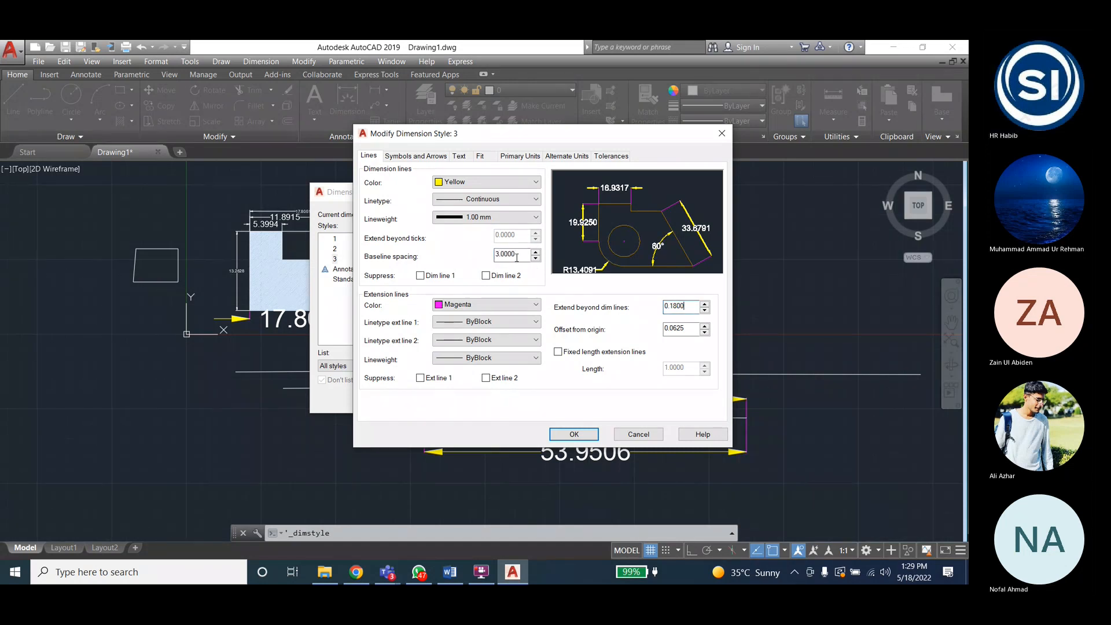
# Try baseline spacing values of 5 and 10 for dimension style 3
pyautogui.doubleClick(516, 256)
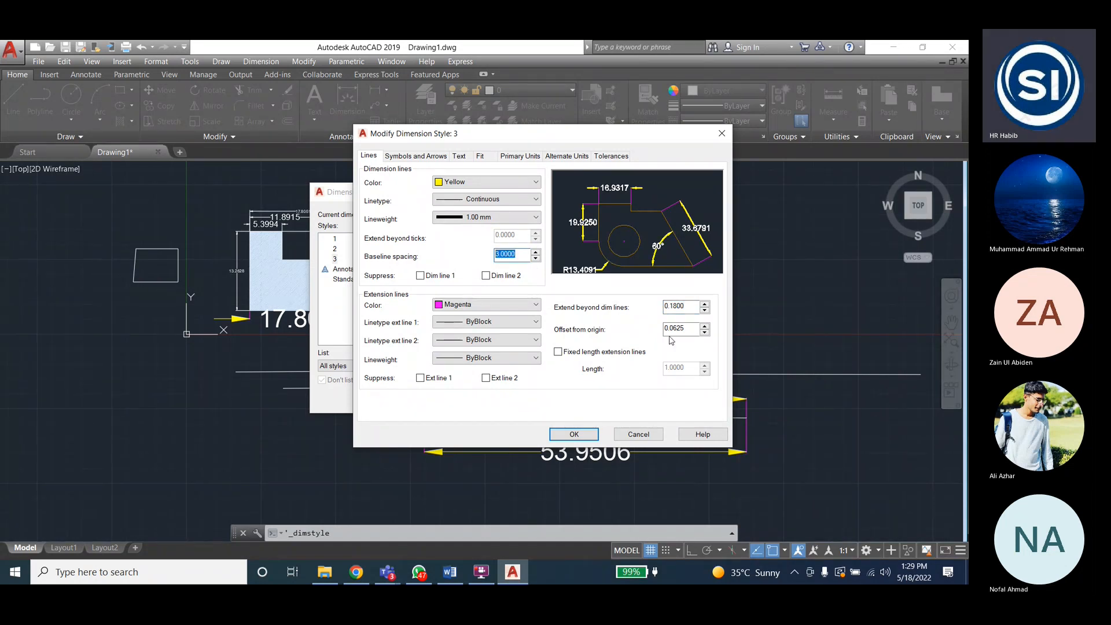
pyautogui.write('5')
pyautogui.click(686, 306)
pyautogui.moveTo(520, 255); pyautogui.dragTo(476, 254)
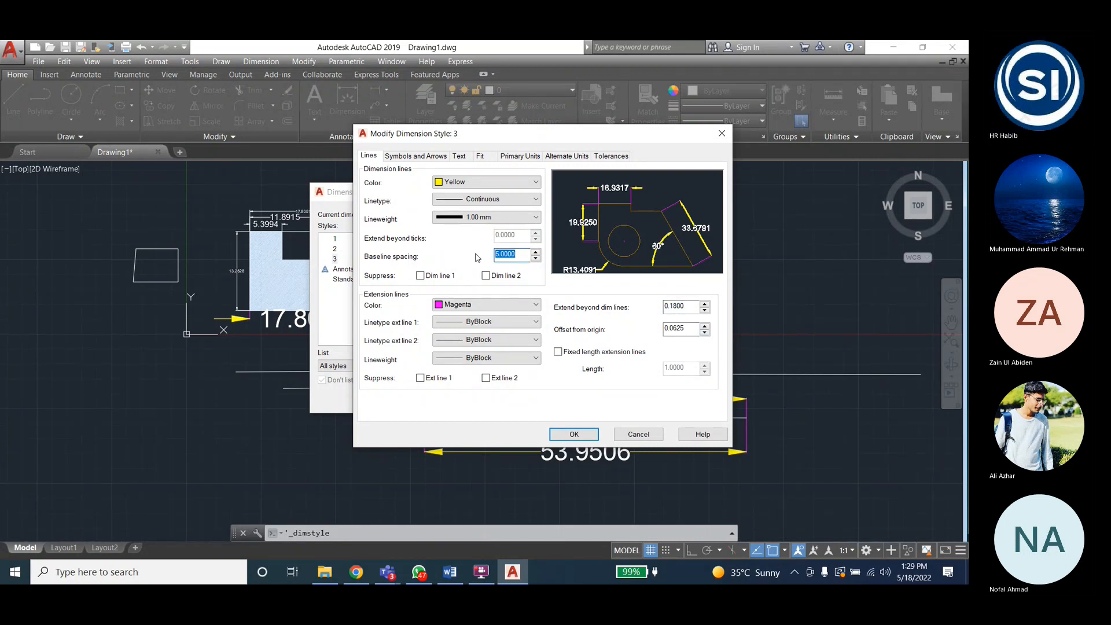
pyautogui.write('10')
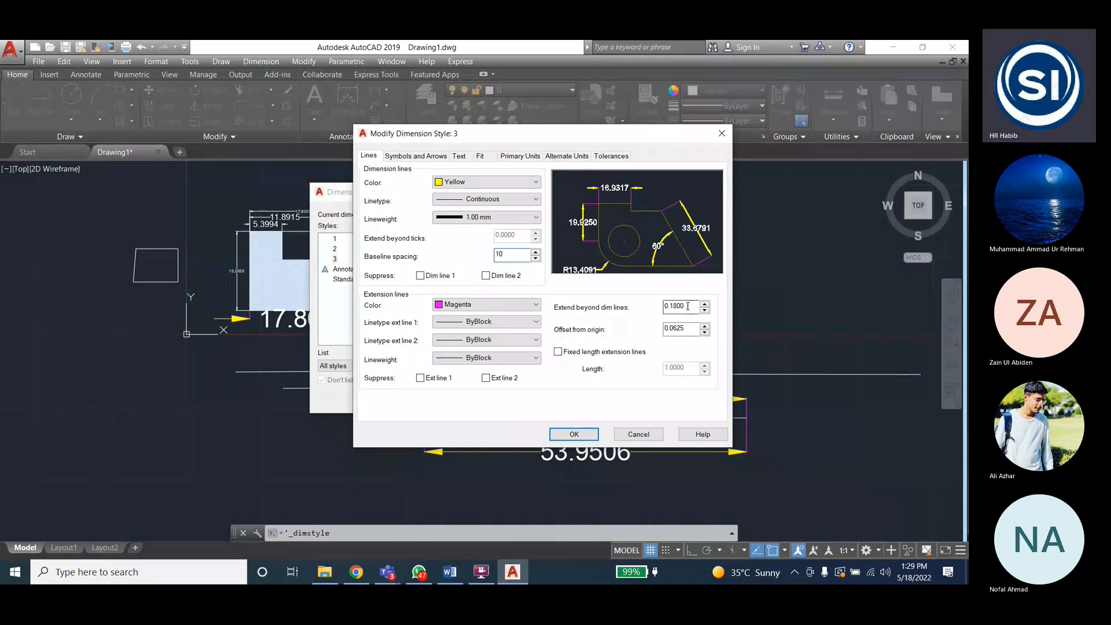
pyautogui.click(687, 306)
# Set dimension style 3's baseline spacing to 1, apply the style change and leave the style manager
pyautogui.moveTo(519, 254); pyautogui.dragTo(472, 261)
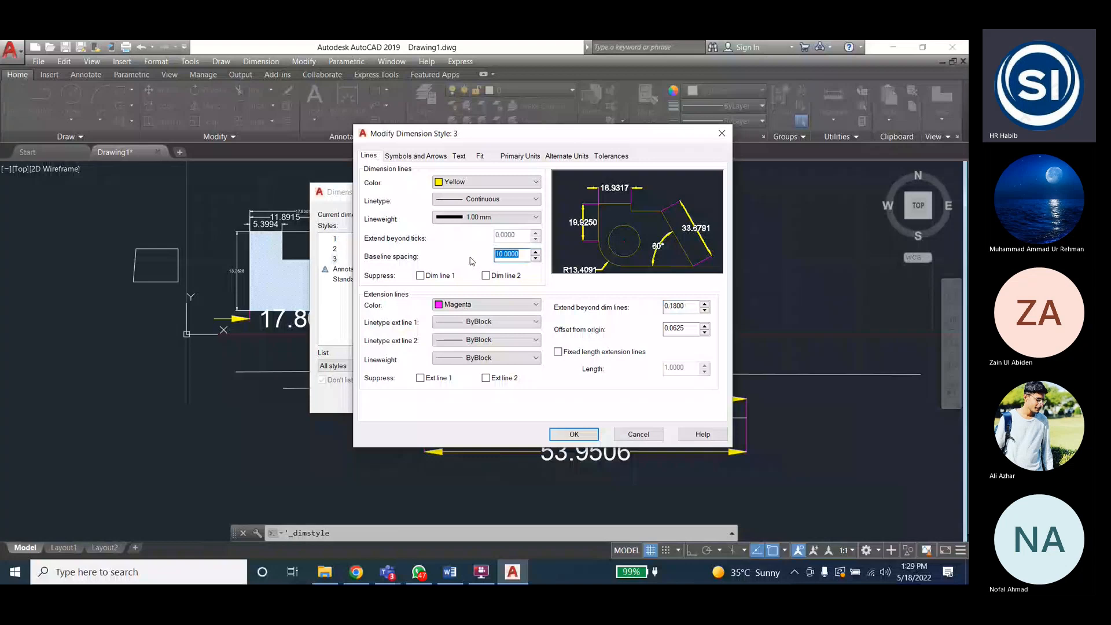
pyautogui.write('1')
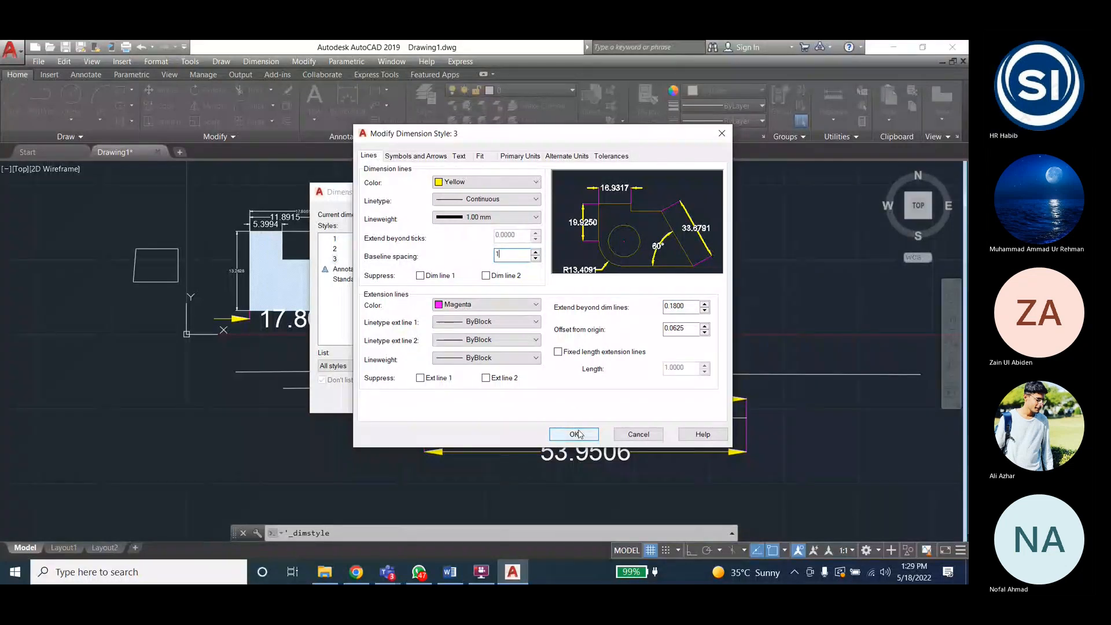
pyautogui.click(577, 433)
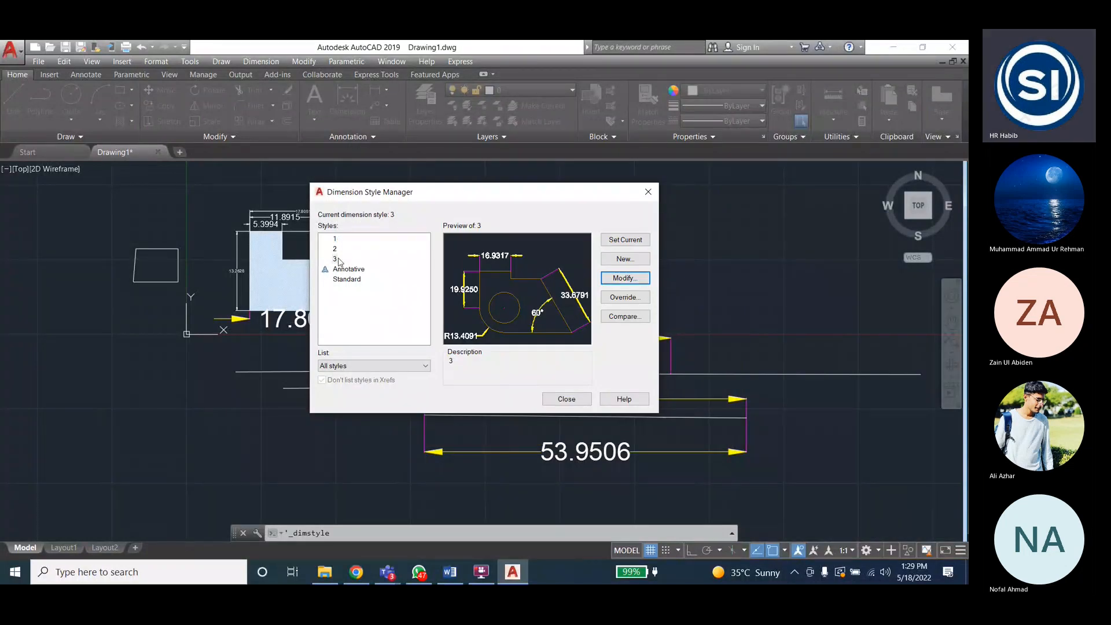
pyautogui.click(567, 399)
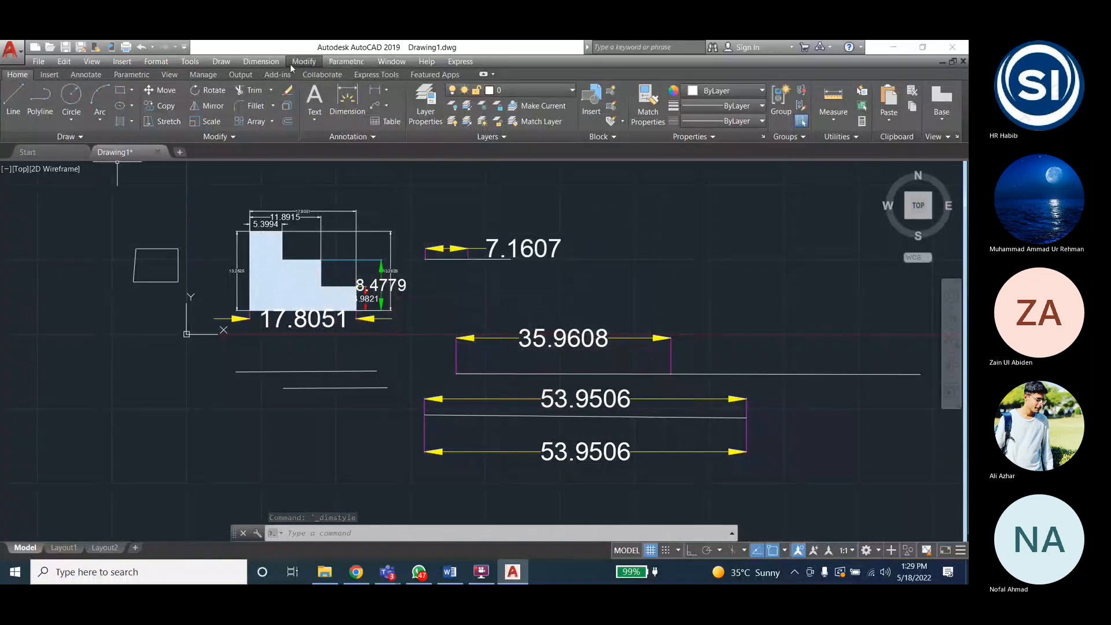
# Add a linear dimension between the endpoints of the lower short line beneath the stepped shape, placed below the line
pyautogui.click(260, 62)
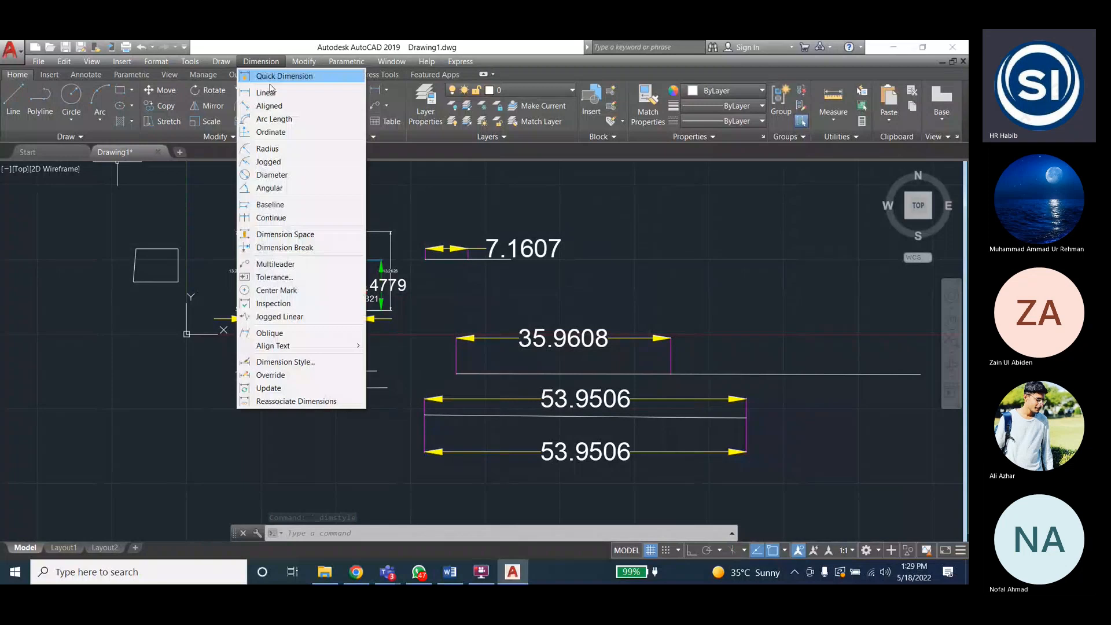
pyautogui.click(267, 92)
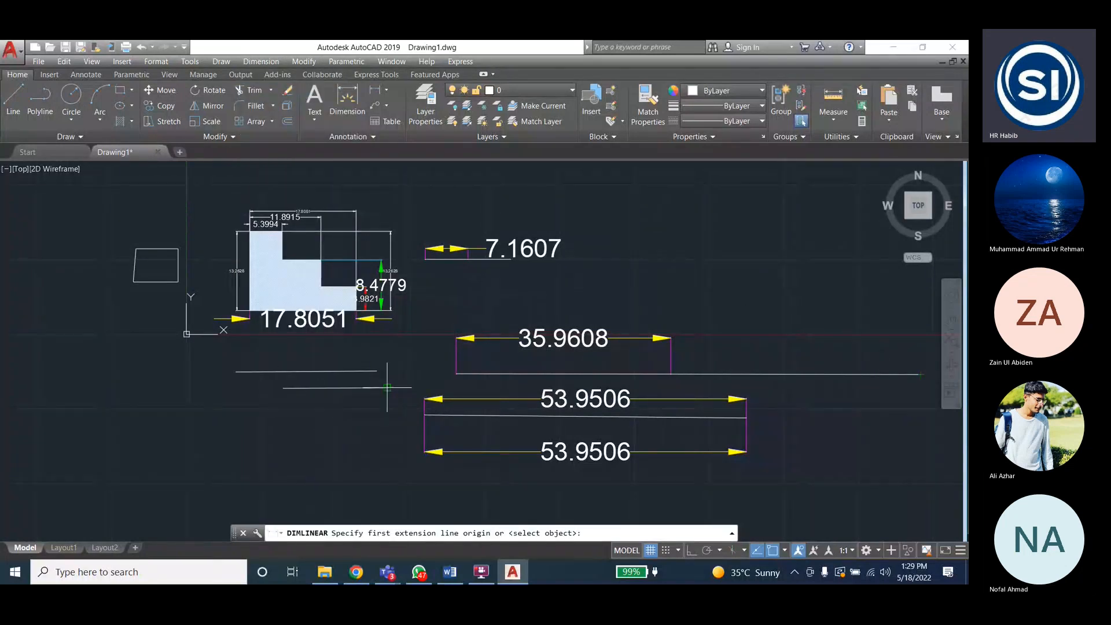
pyautogui.click(387, 387)
pyautogui.click(283, 388)
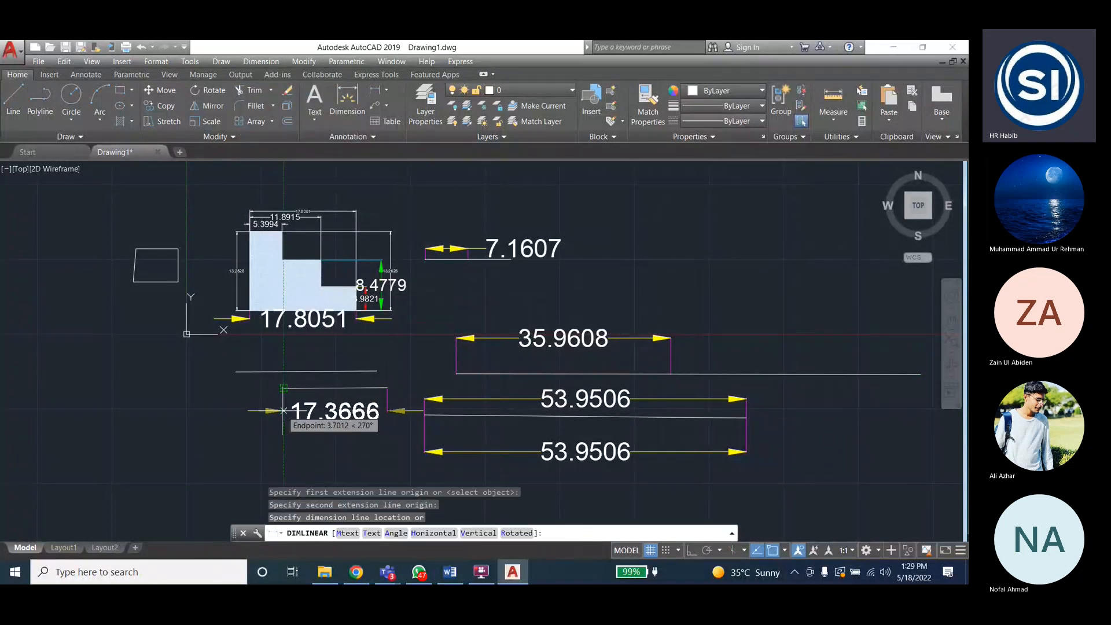
pyautogui.click(258, 411)
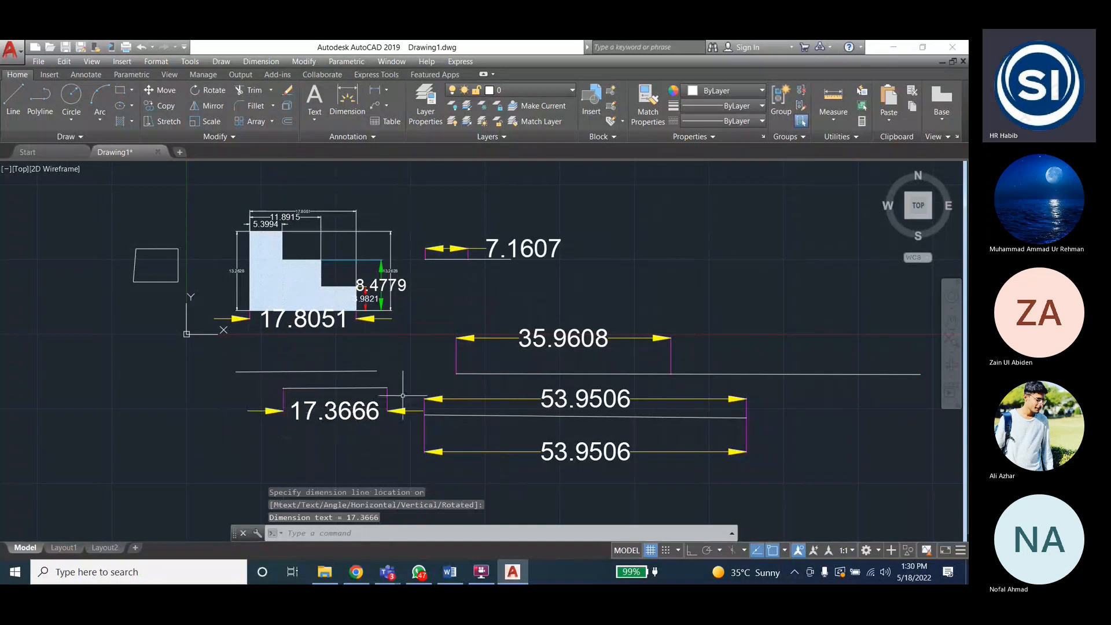
# Examine the spacing, arrowheads and extension lines of the new dimension beside those of the neighbouring long line
pyautogui.scroll(5, 404, 392)
pyautogui.scroll(-2, 370, 354)
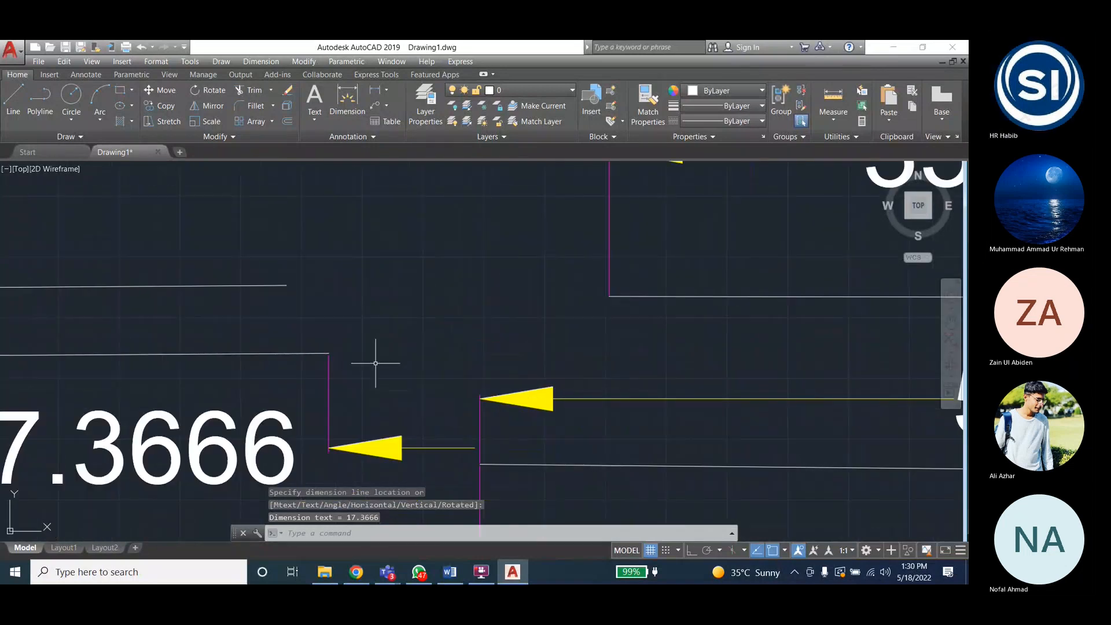
pyautogui.scroll(2, 399, 374)
pyautogui.scroll(-2, 406, 372)
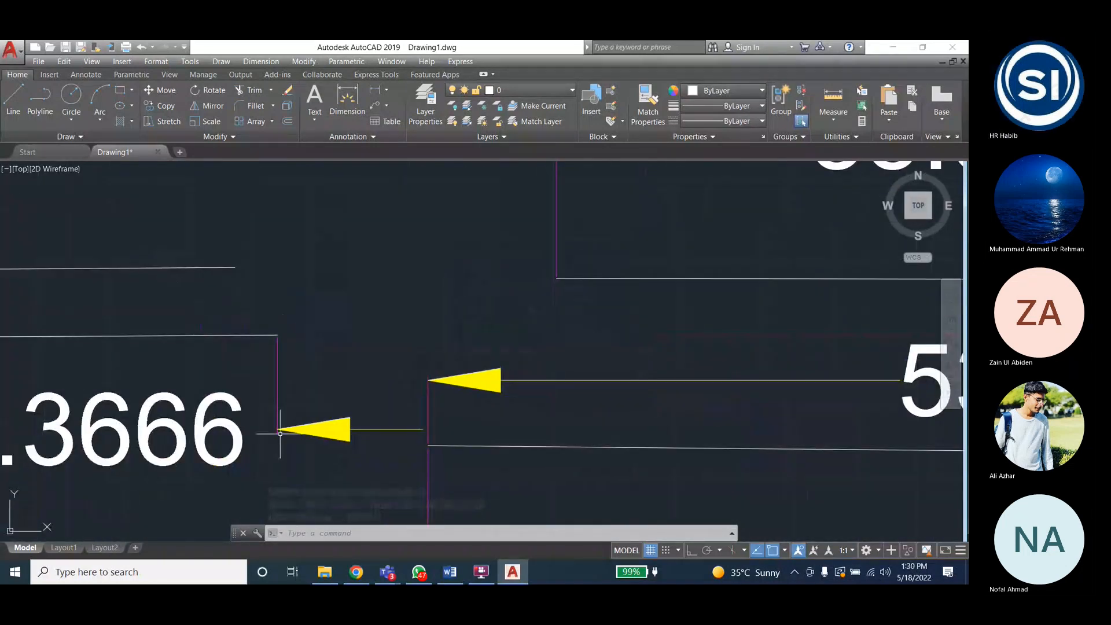
pyautogui.scroll(3, 277, 323)
pyautogui.scroll(-5, 310, 325)
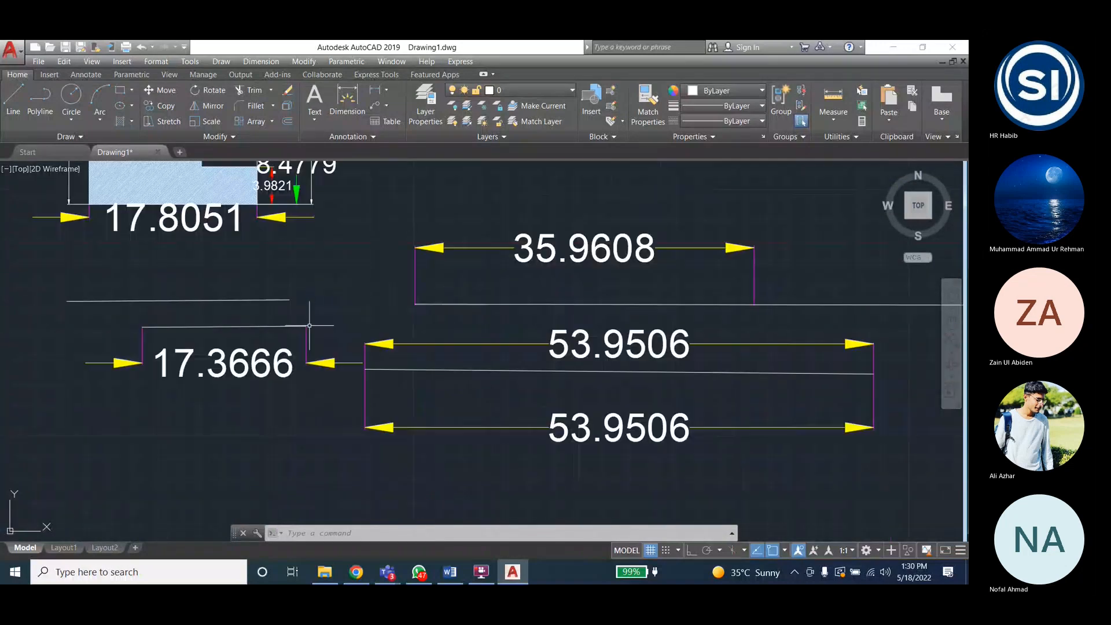
pyautogui.scroll(2, 359, 365)
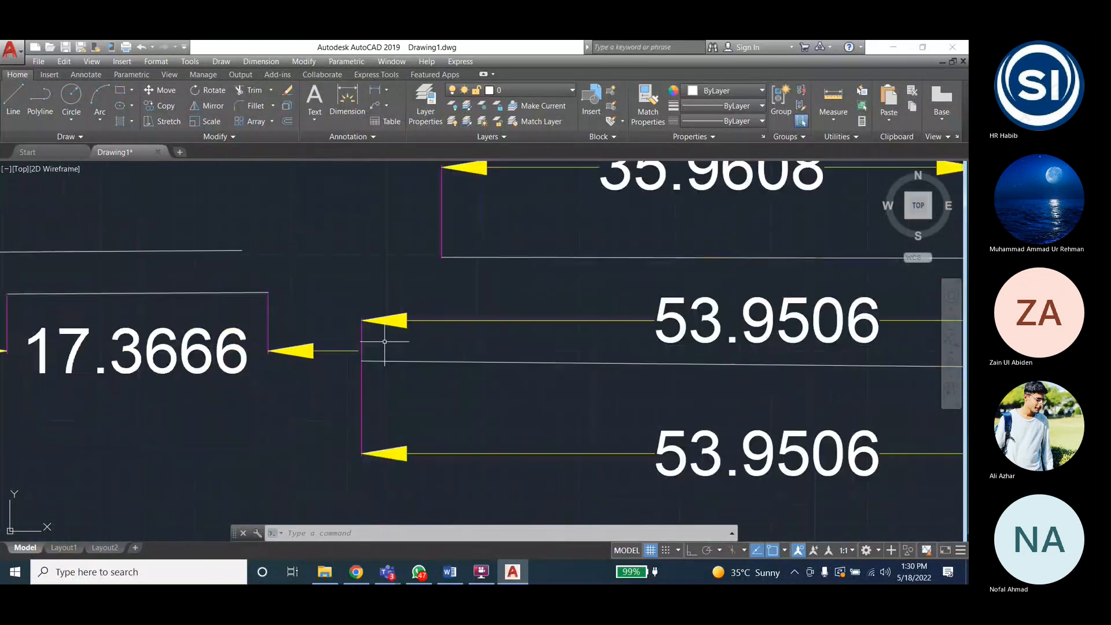
pyautogui.scroll(-4, 384, 341)
# Reopen dimension style 3 for modification, set its baseline spacing to 5 and apply the change
pyautogui.click(261, 61)
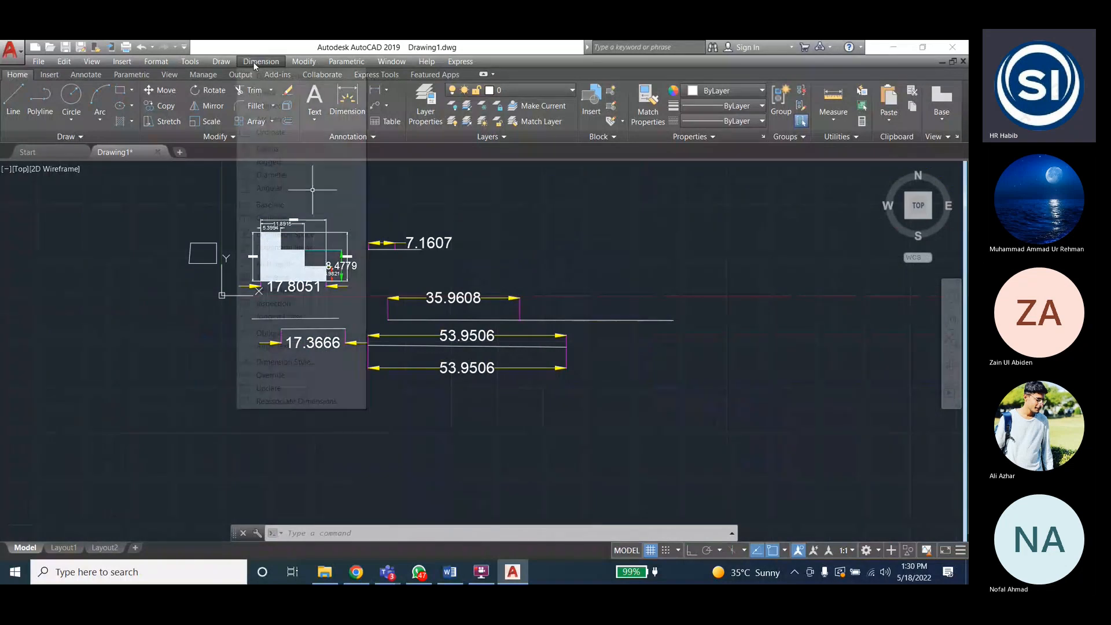
pyautogui.click(280, 362)
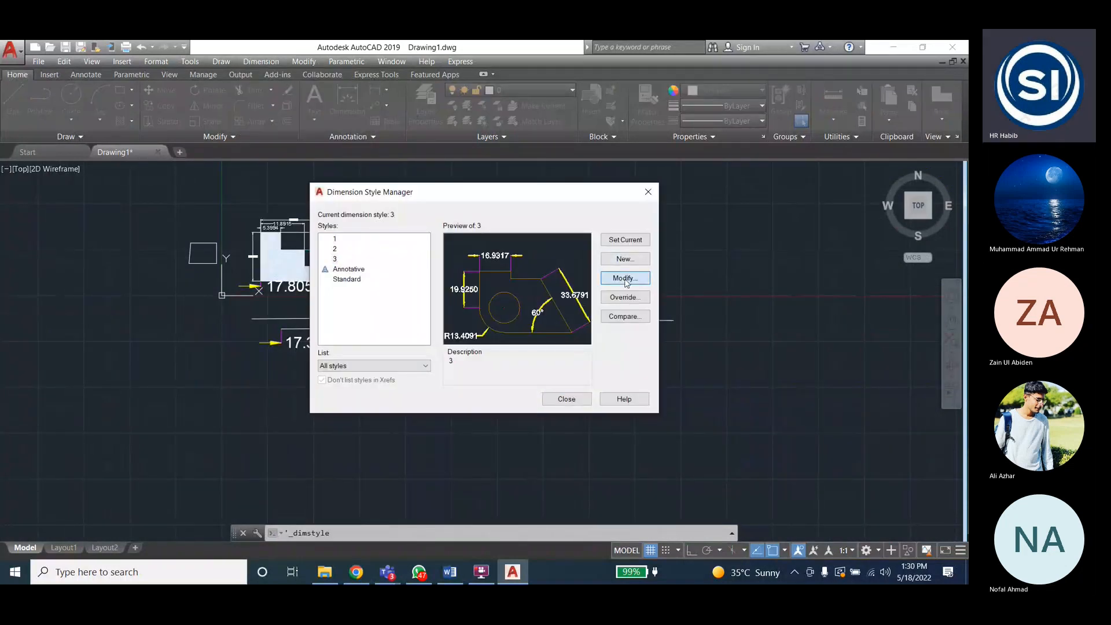
pyautogui.click(625, 278)
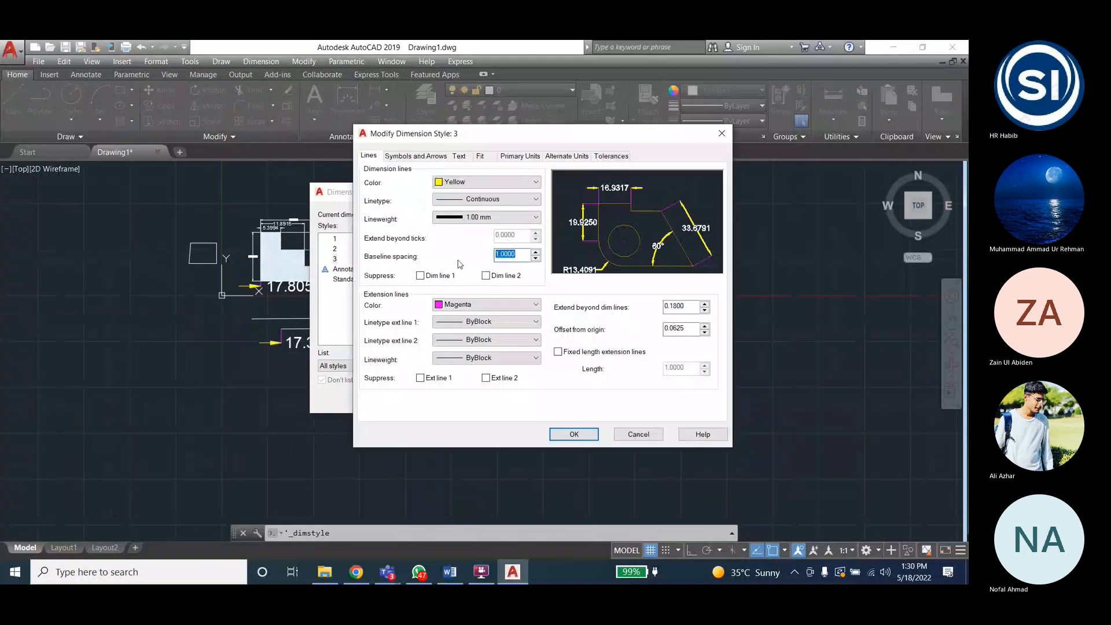
pyautogui.write('5')
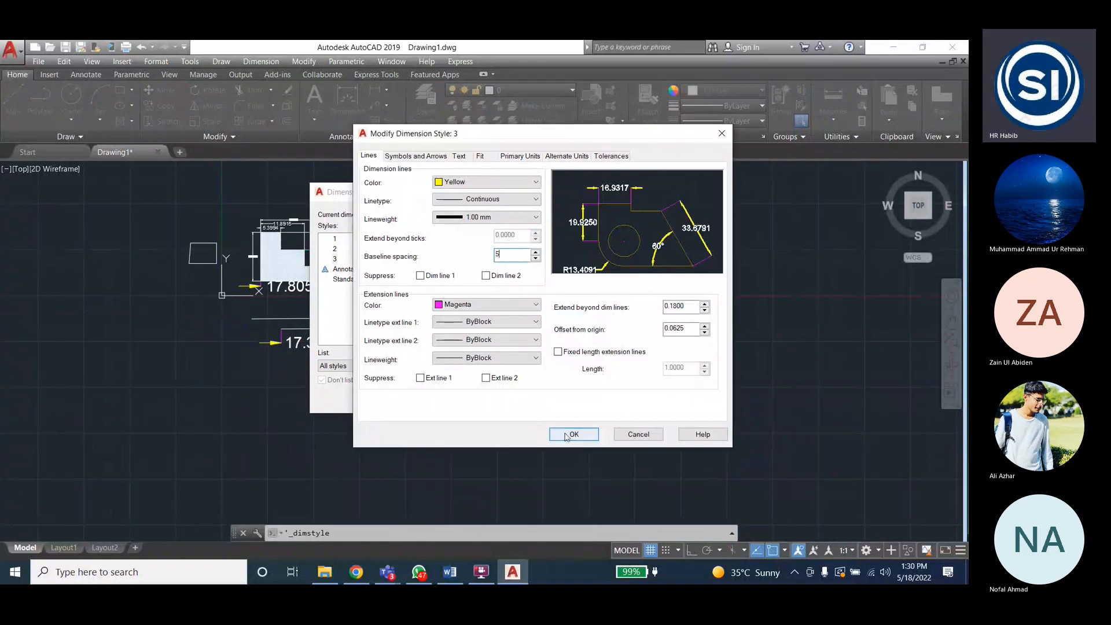
pyautogui.click(682, 306)
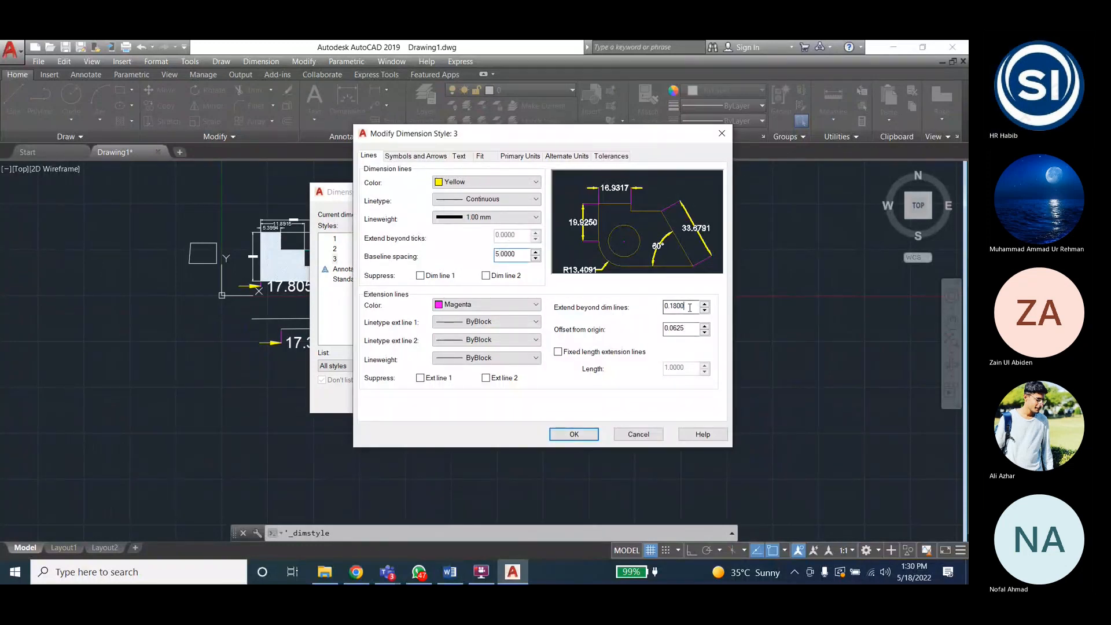
pyautogui.press('Return')
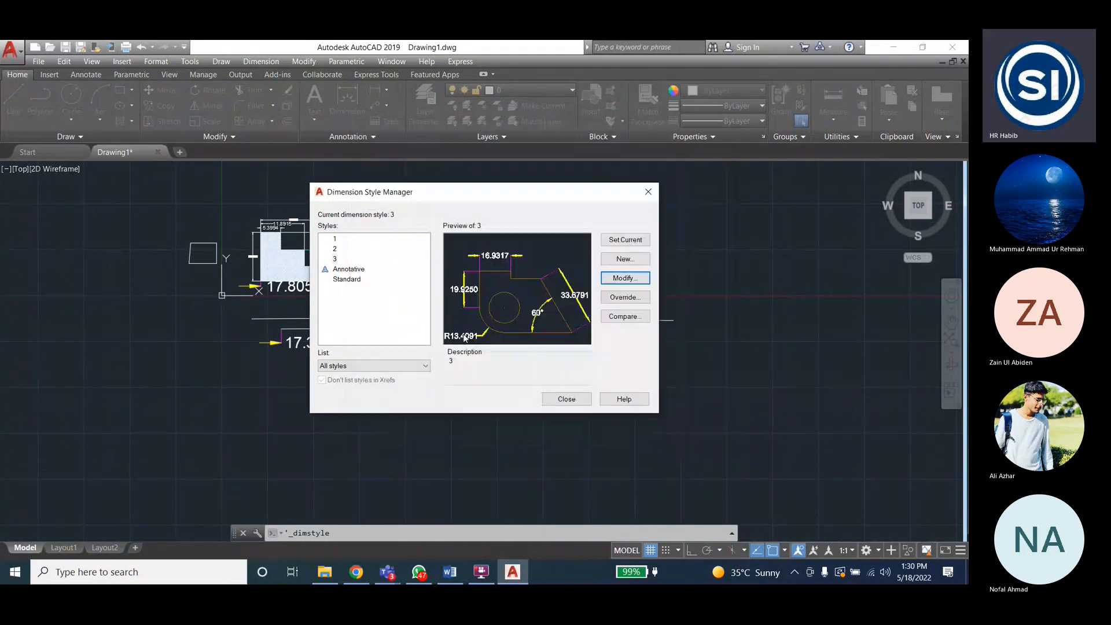
pyautogui.click(567, 398)
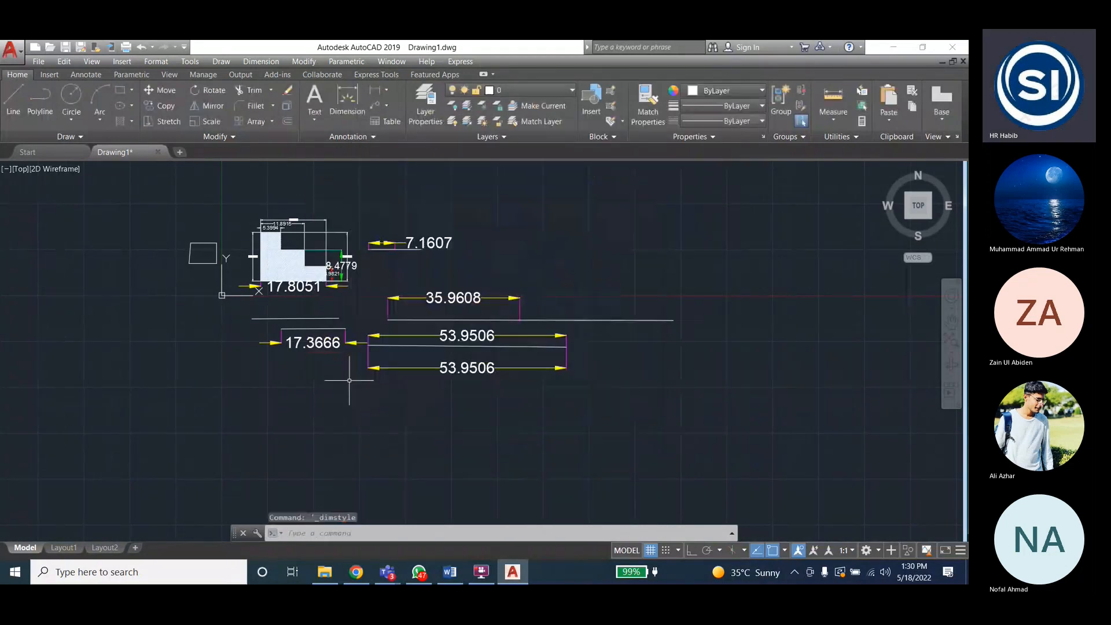
# Add a linear dimension between the endpoints of the upper short line beneath the stepped shape, placed above the line
pyautogui.scroll(8, 413, 347)
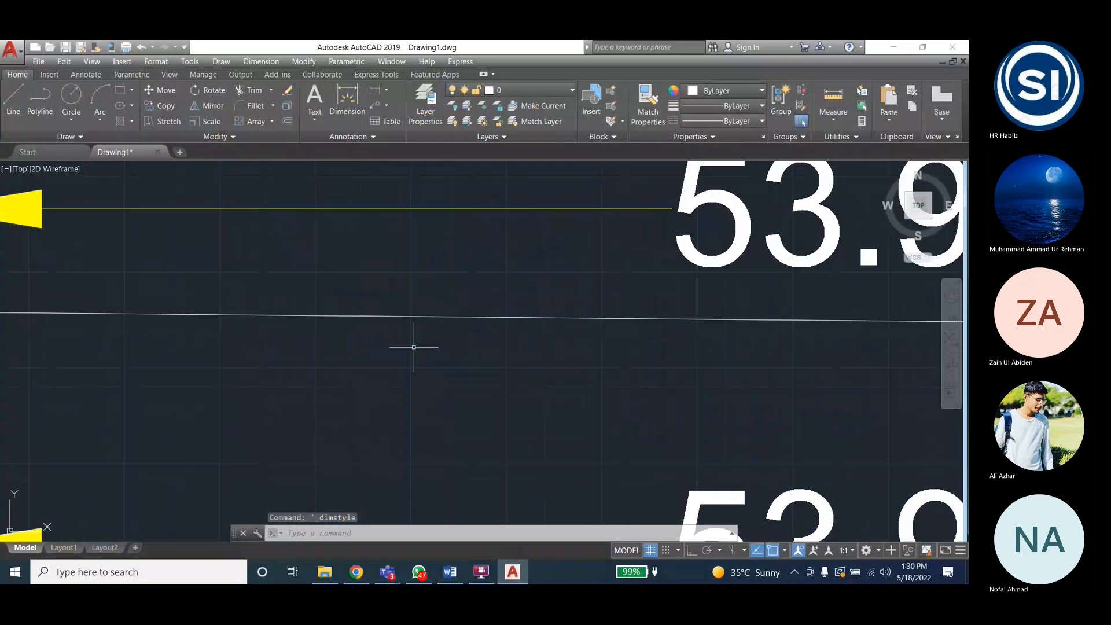
pyautogui.scroll(-3, 414, 347)
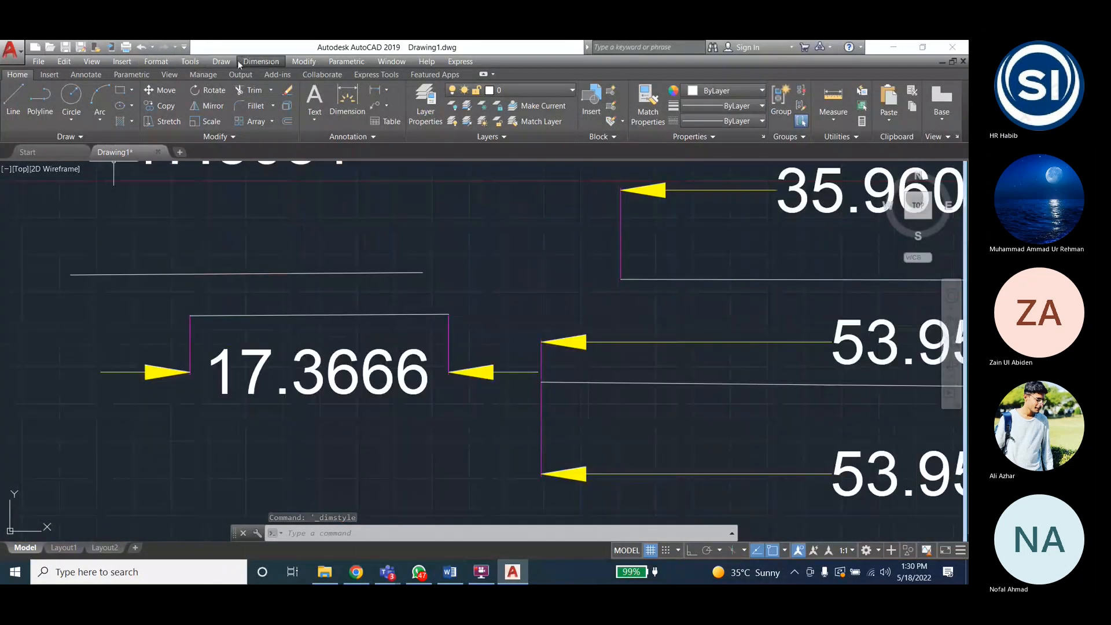
pyautogui.click(261, 61)
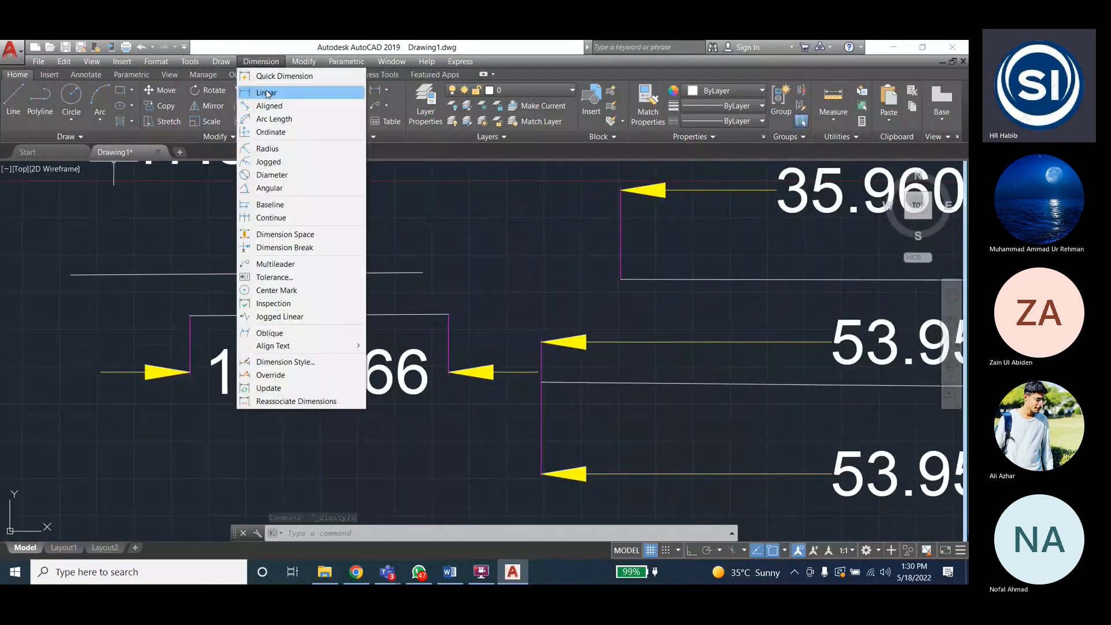
pyautogui.click(267, 93)
pyautogui.click(70, 274)
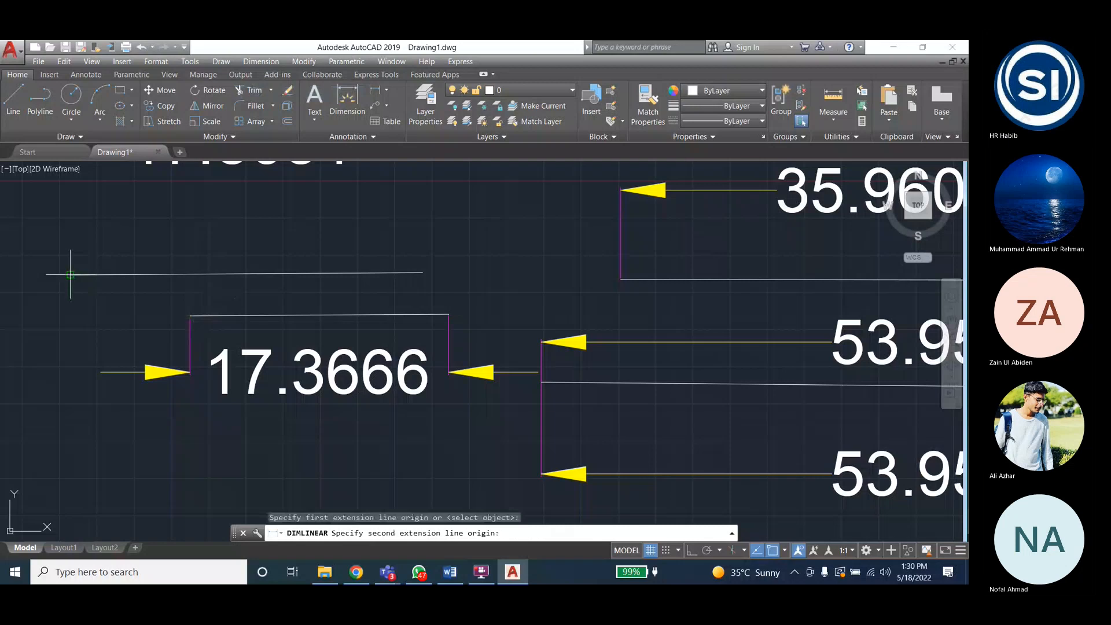
pyautogui.click(420, 272)
pyautogui.click(423, 242)
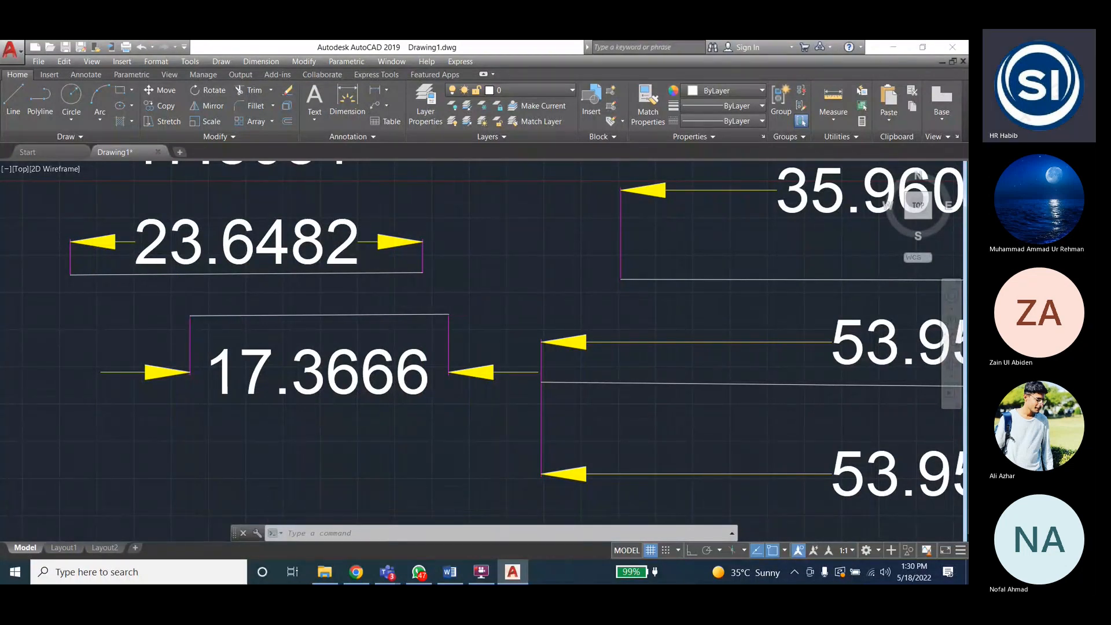
# Reopen dimension style 3 for modification and set its baseline spacing to 0.38
pyautogui.scroll(6, 405, 243)
pyautogui.scroll(-6, 418, 251)
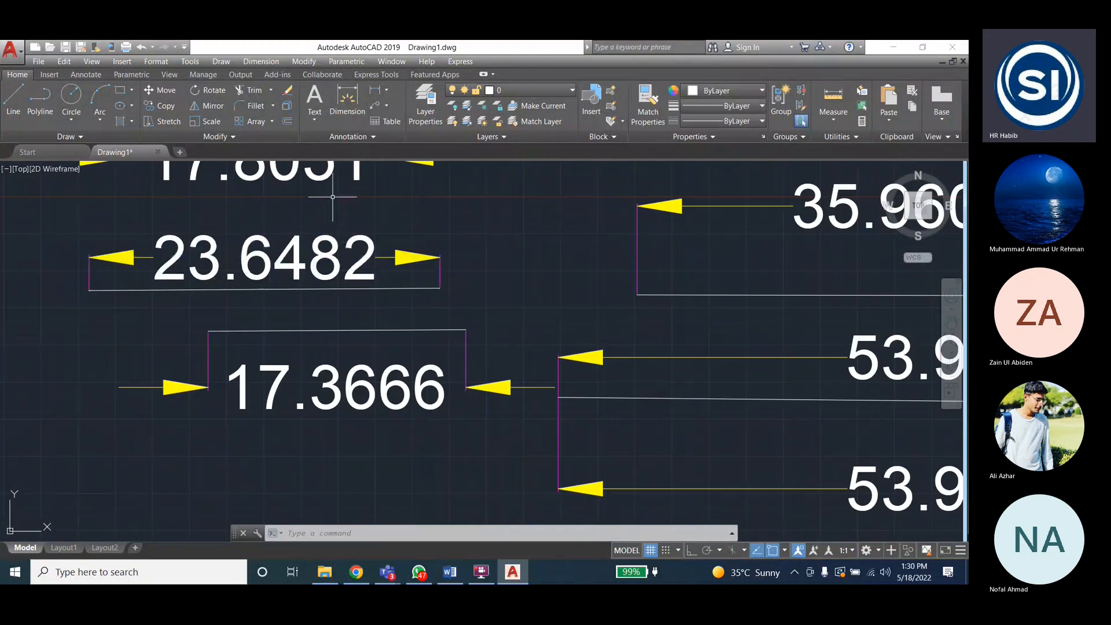
pyautogui.click(260, 61)
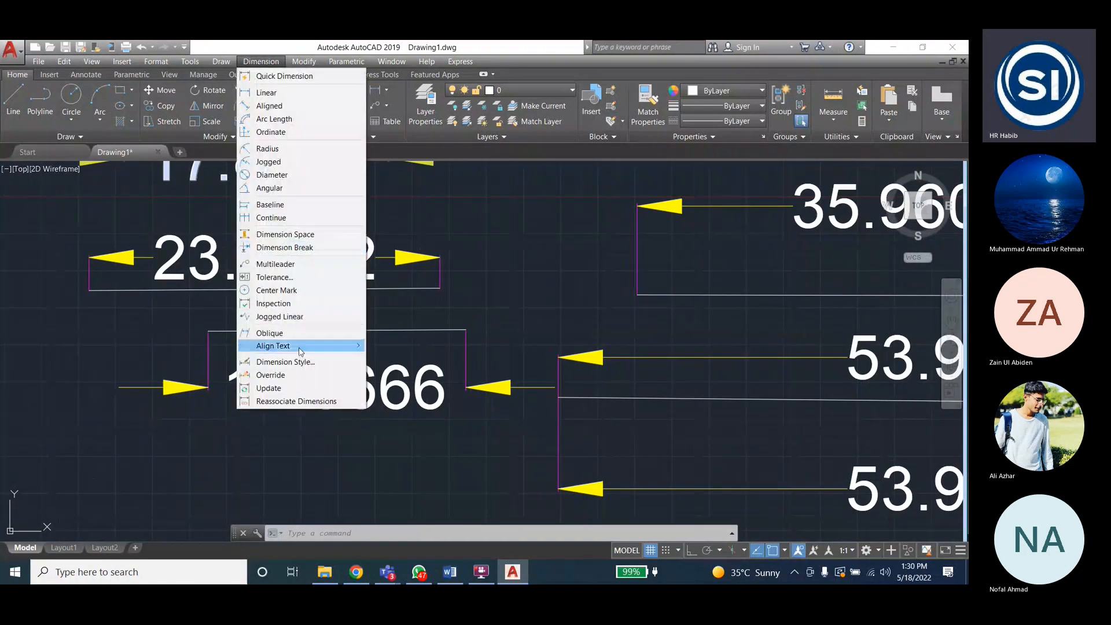
pyautogui.click(286, 362)
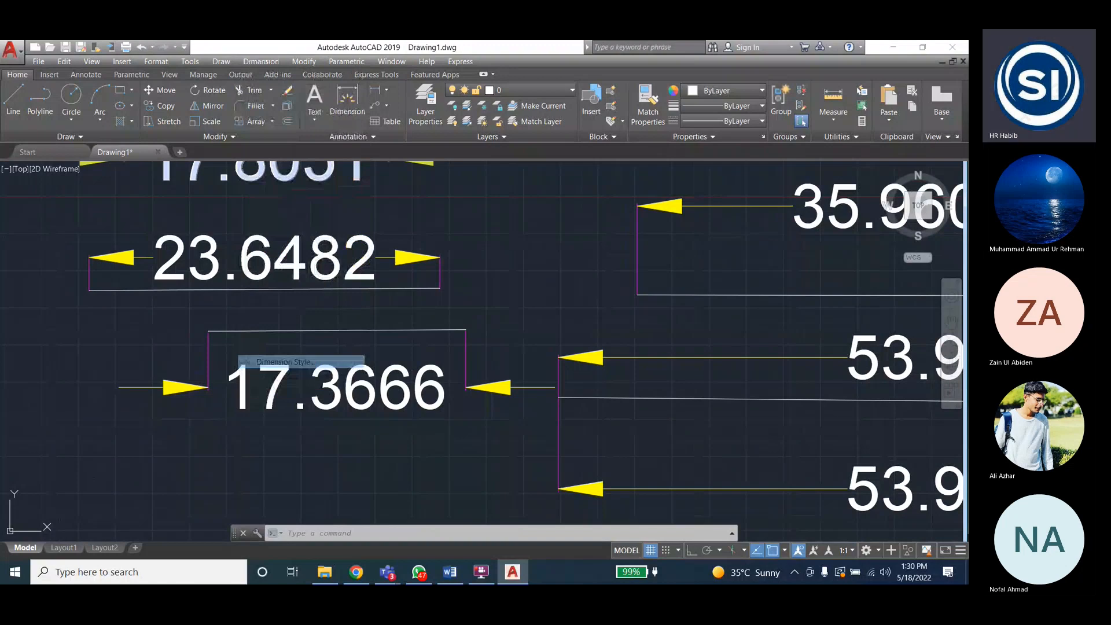
pyautogui.click(619, 279)
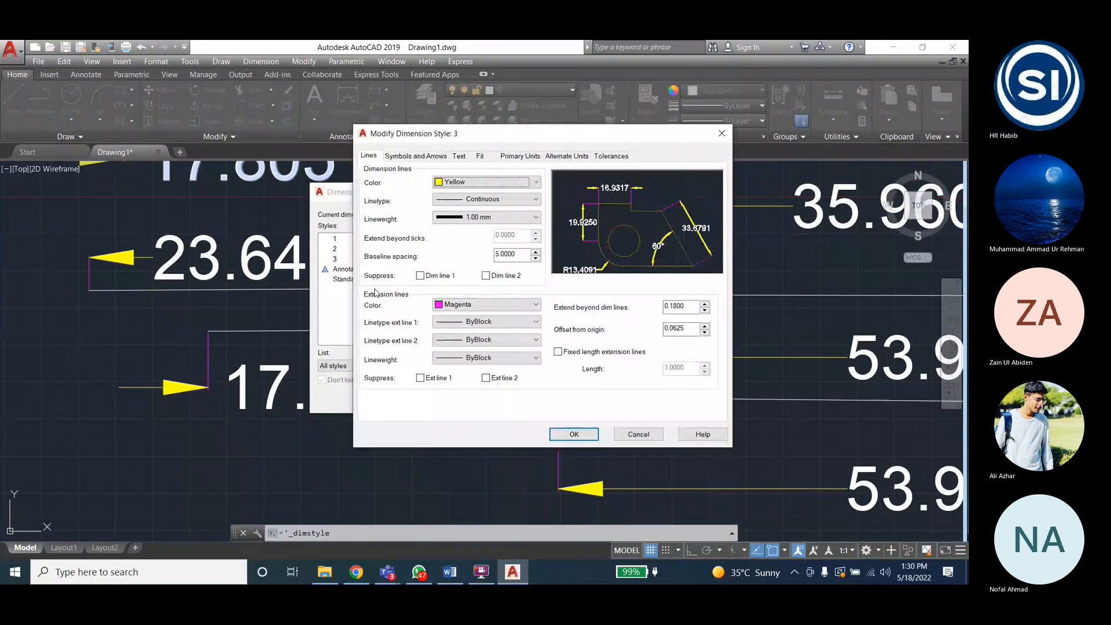
pyautogui.doubleClick(514, 255)
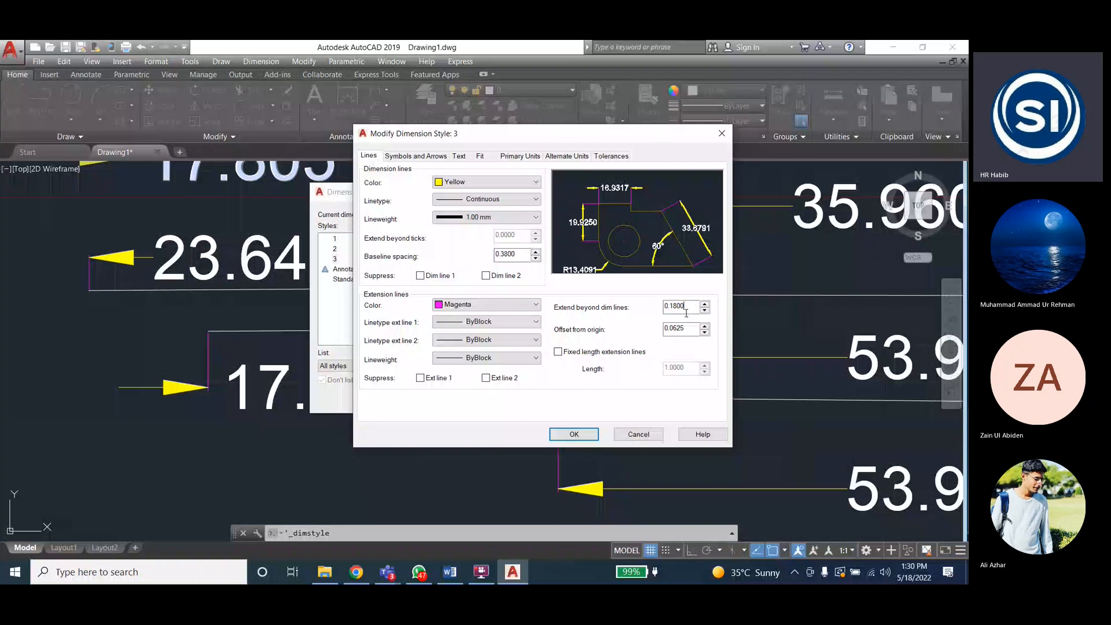
# Try suppressing dimension line 1 in style 3, and suppress dimension line 2 instead
pyautogui.click(420, 278)
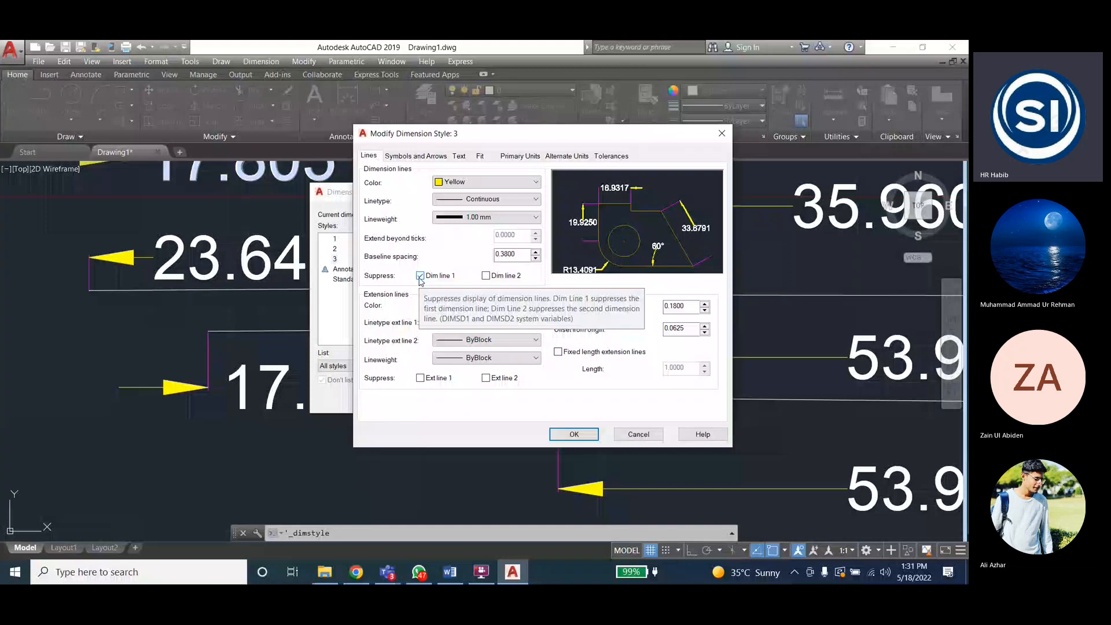
pyautogui.click(420, 276)
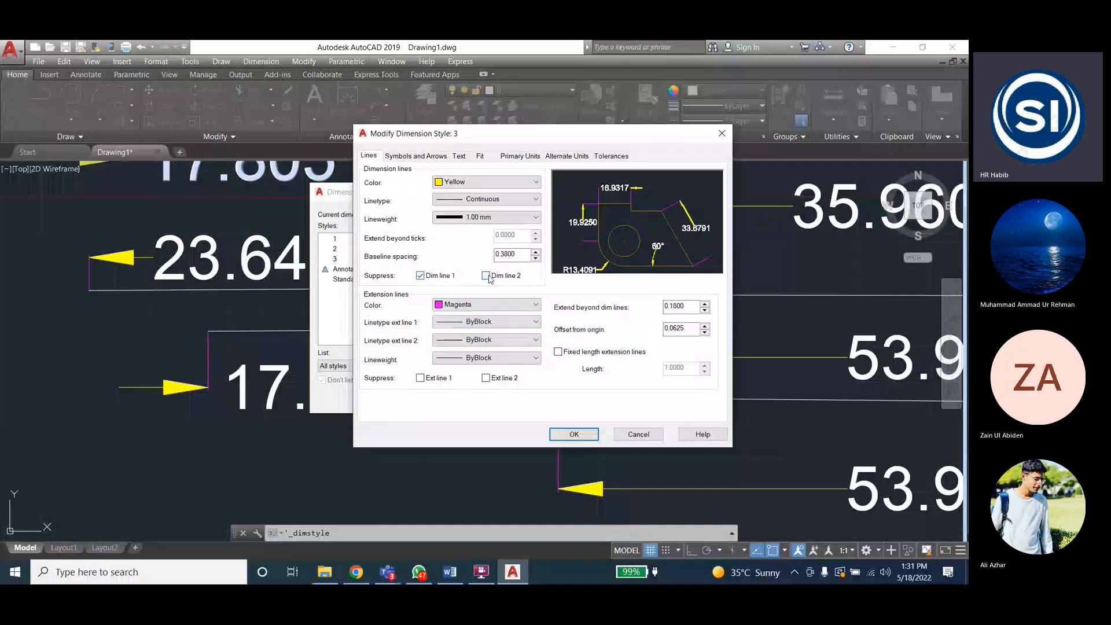
pyautogui.click(485, 276)
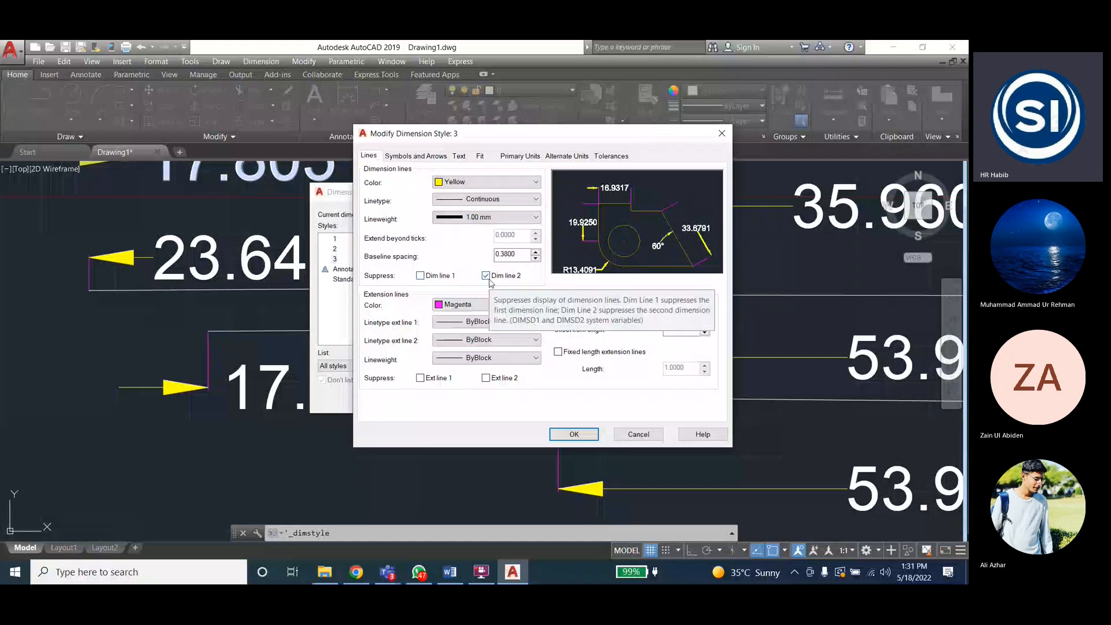
# Apply style 3's dimension line 2 suppression to the drawing and examine its effect on the dimensions
pyautogui.click(591, 437)
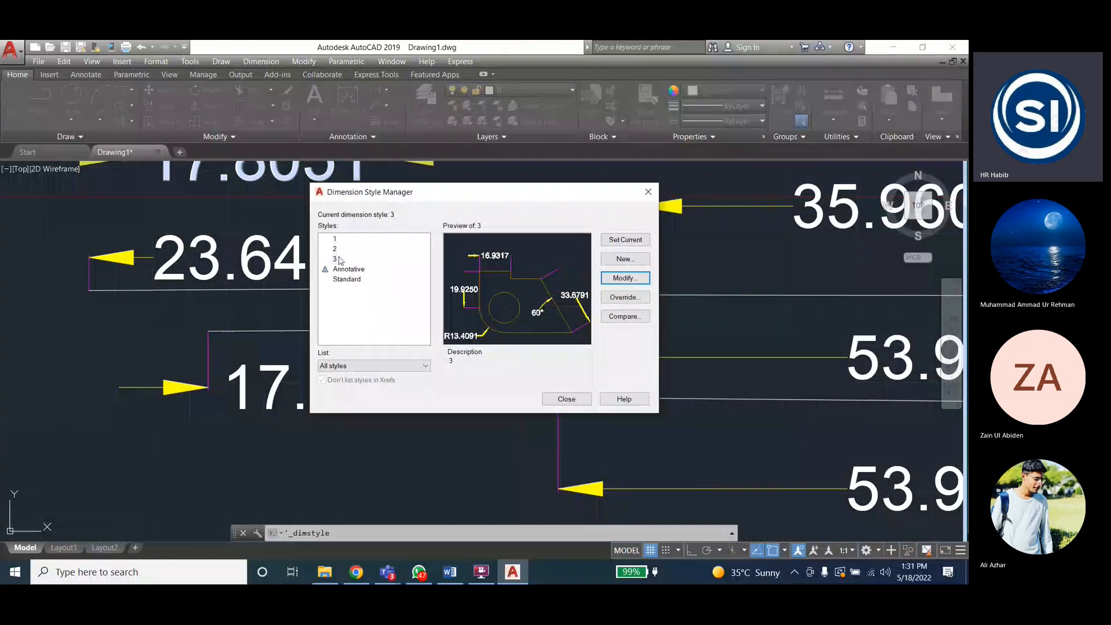
pyautogui.click(566, 401)
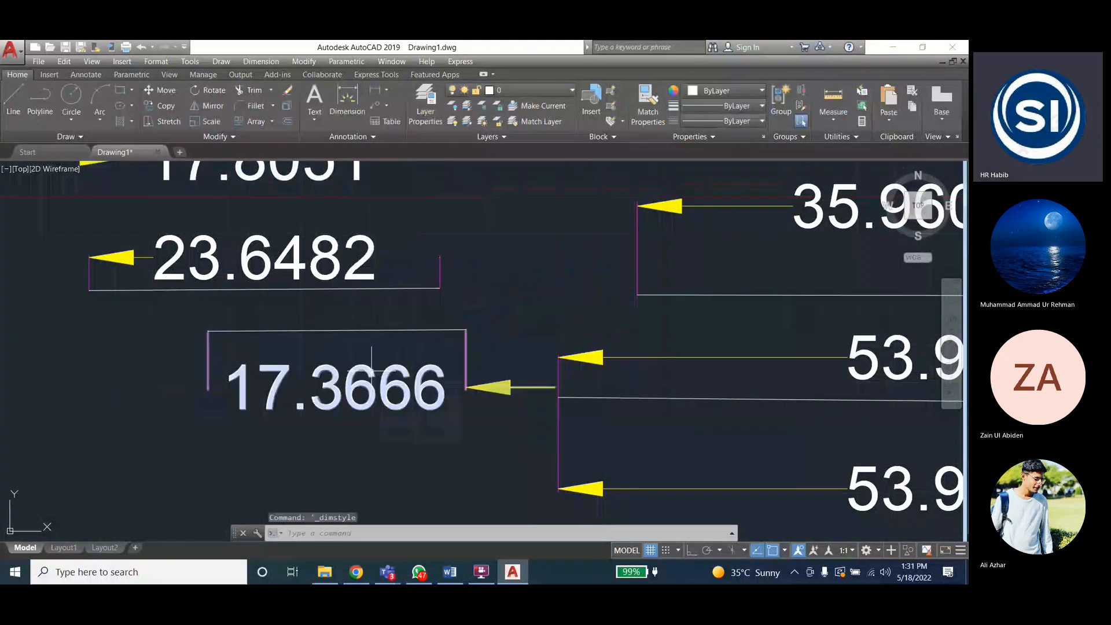
pyautogui.scroll(-4, 371, 360)
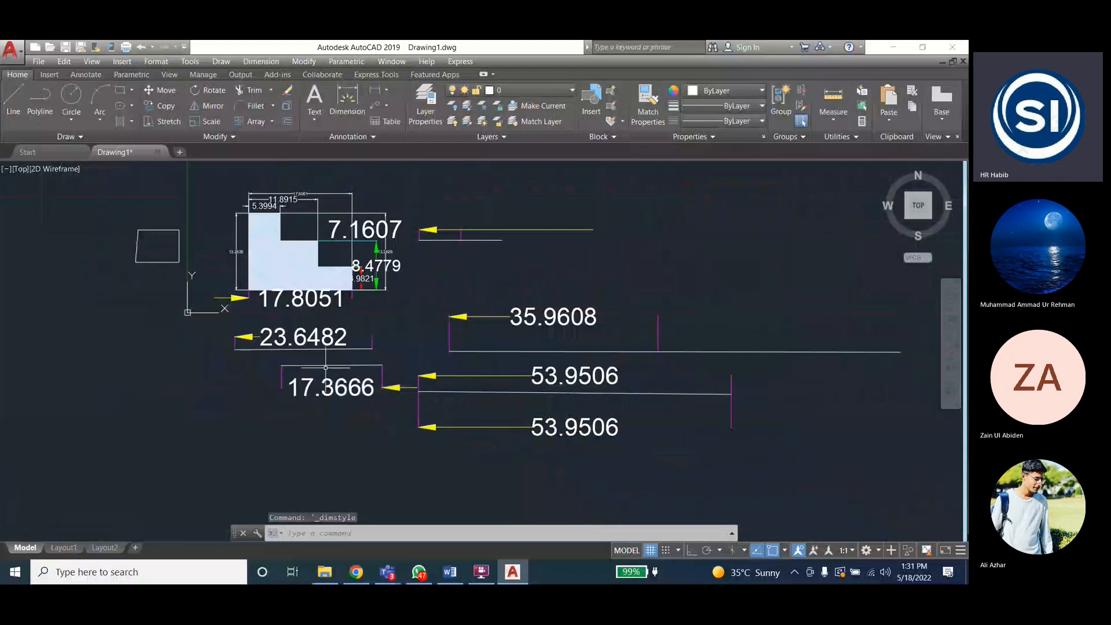
pyautogui.scroll(4, 326, 367)
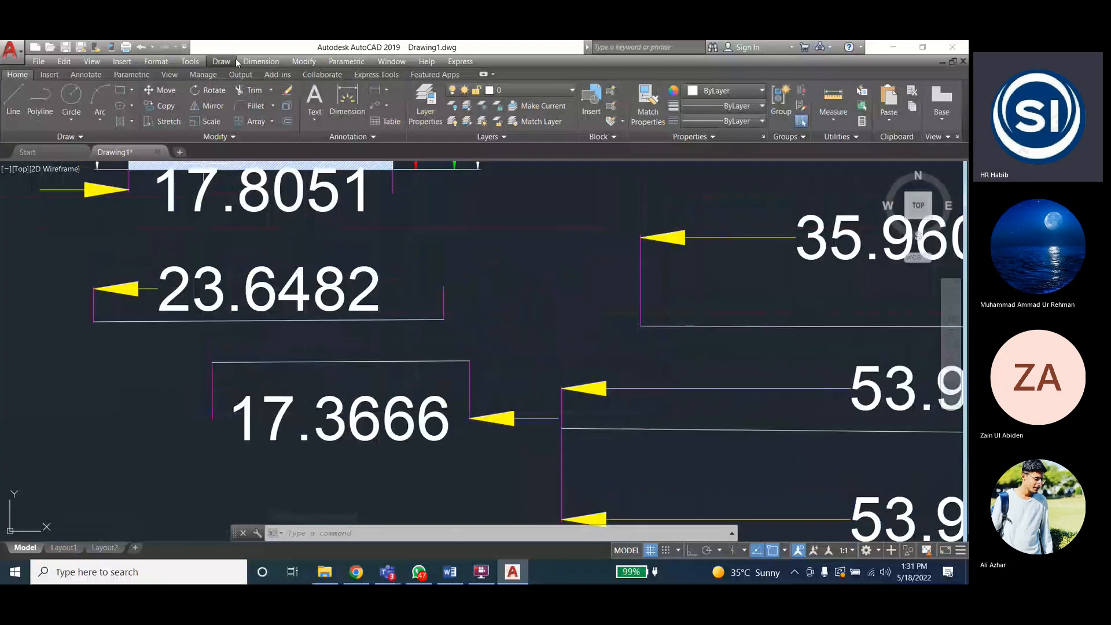
# Reopen dimension style 3 for modification, stop suppressing dimension line 2 and apply the change to the drawing
pyautogui.click(250, 62)
pyautogui.click(283, 360)
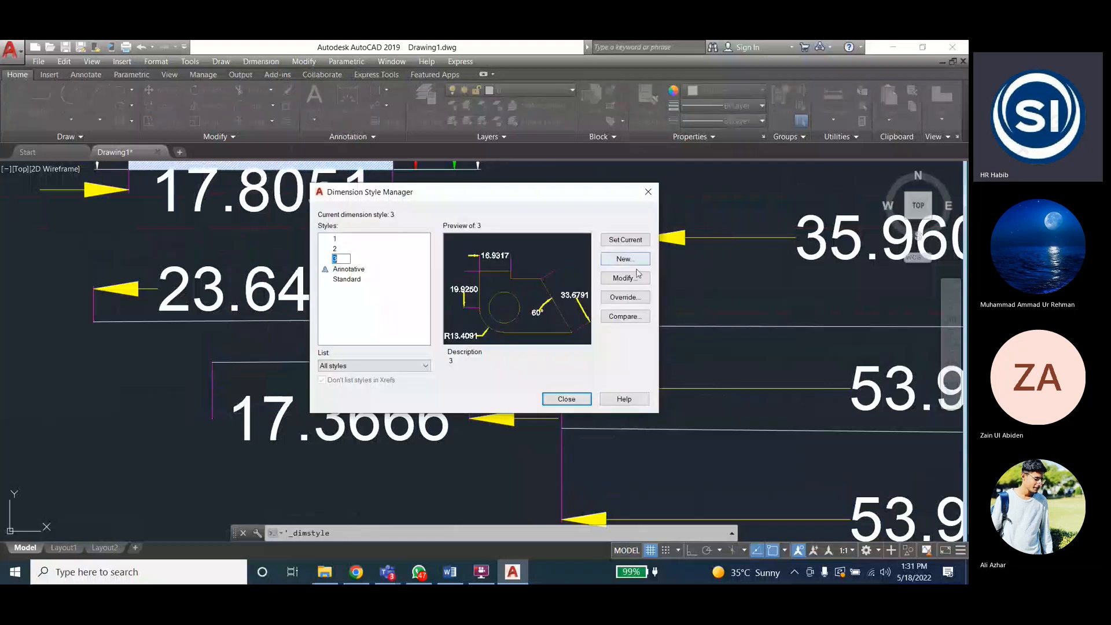
pyautogui.click(625, 278)
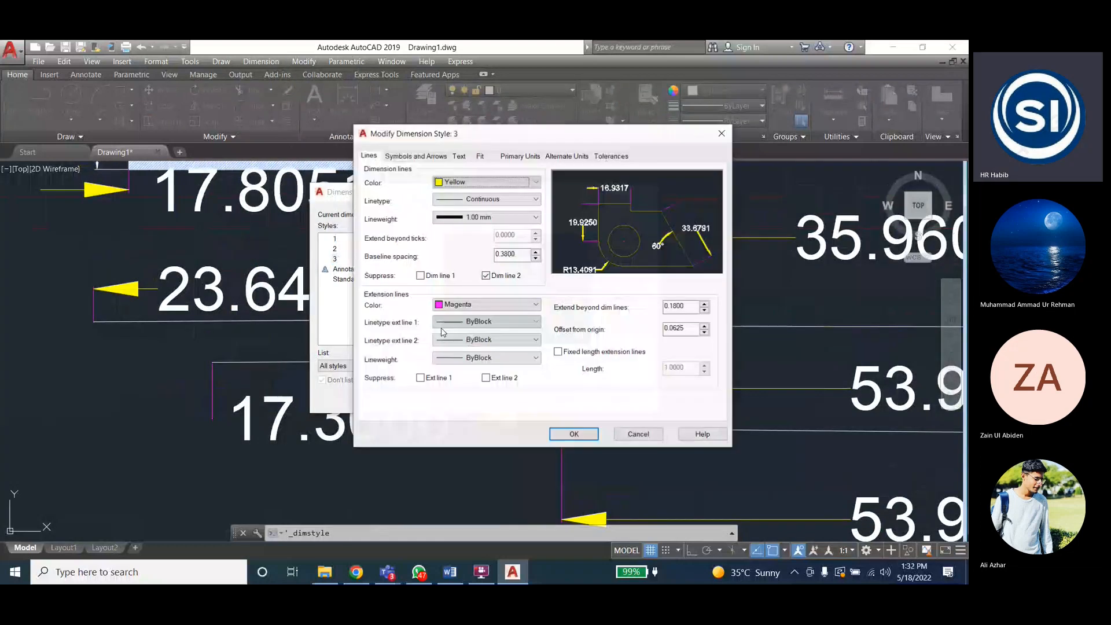
pyautogui.click(574, 432)
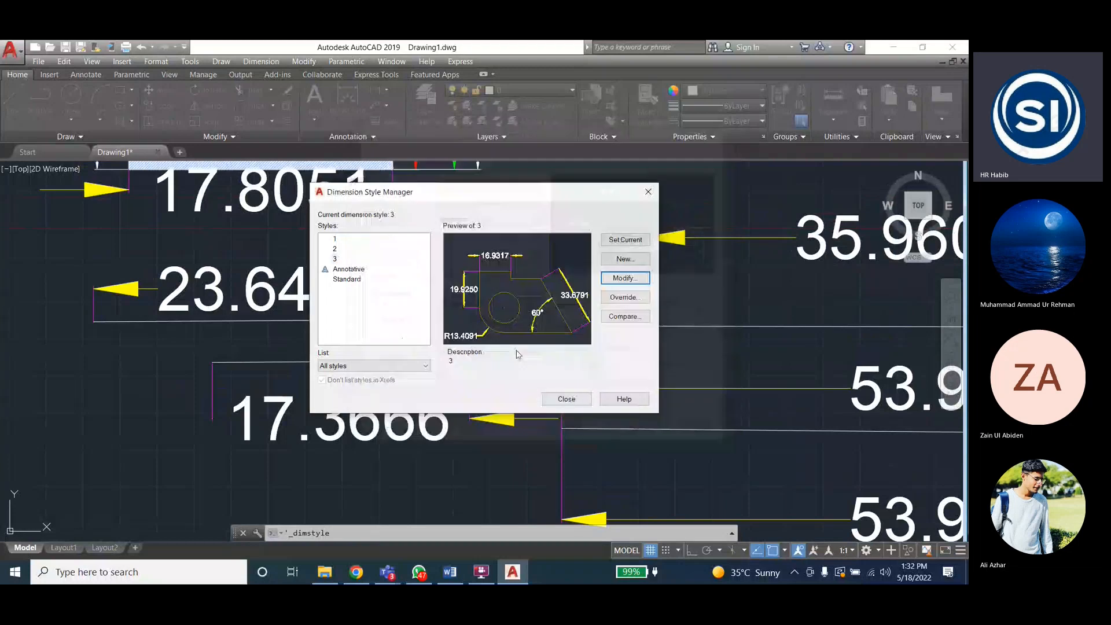
pyautogui.click(566, 399)
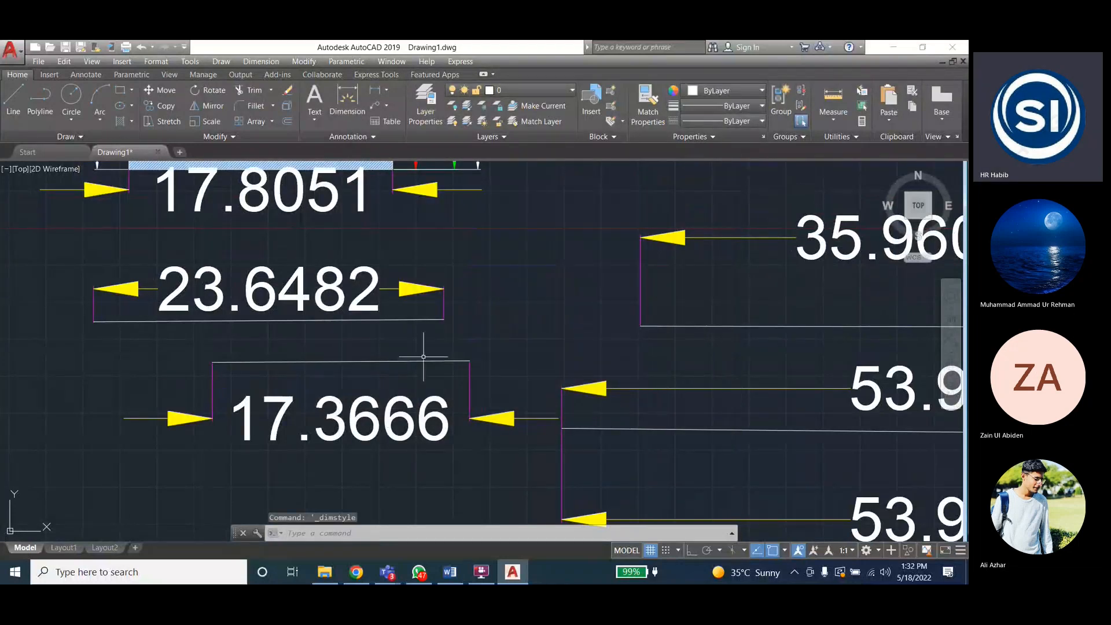
pyautogui.scroll(-1, 423, 356)
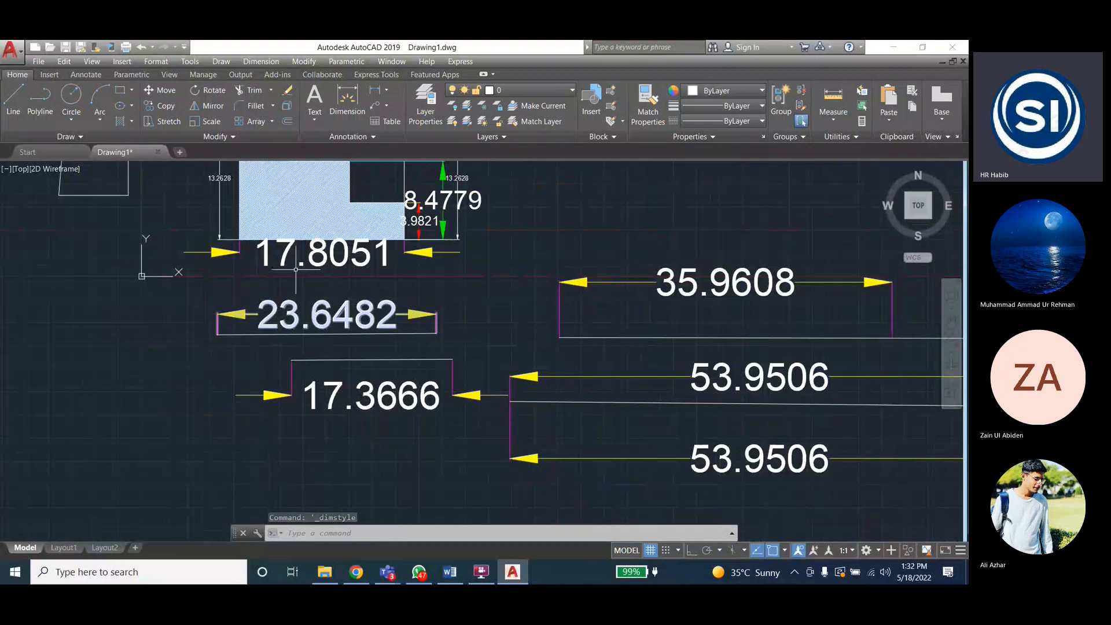
# Modify style 3's extension lines: DOT linetype for line 1, BATTING linetype for line 2 and a 2.11 mm lineweight
pyautogui.click(261, 62)
pyautogui.click(278, 361)
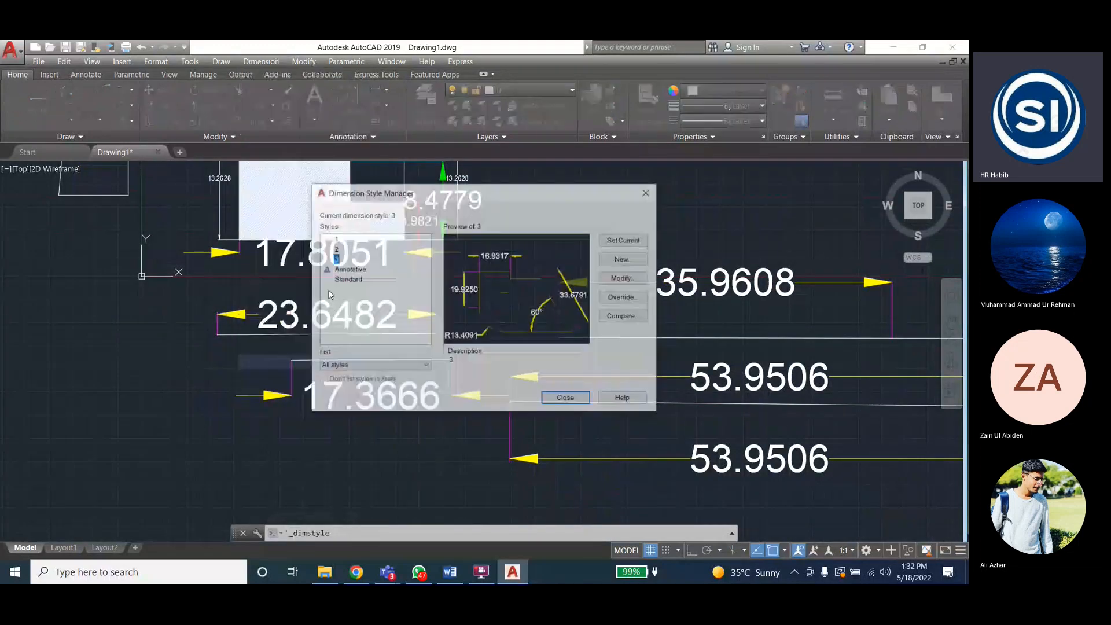
pyautogui.click(625, 277)
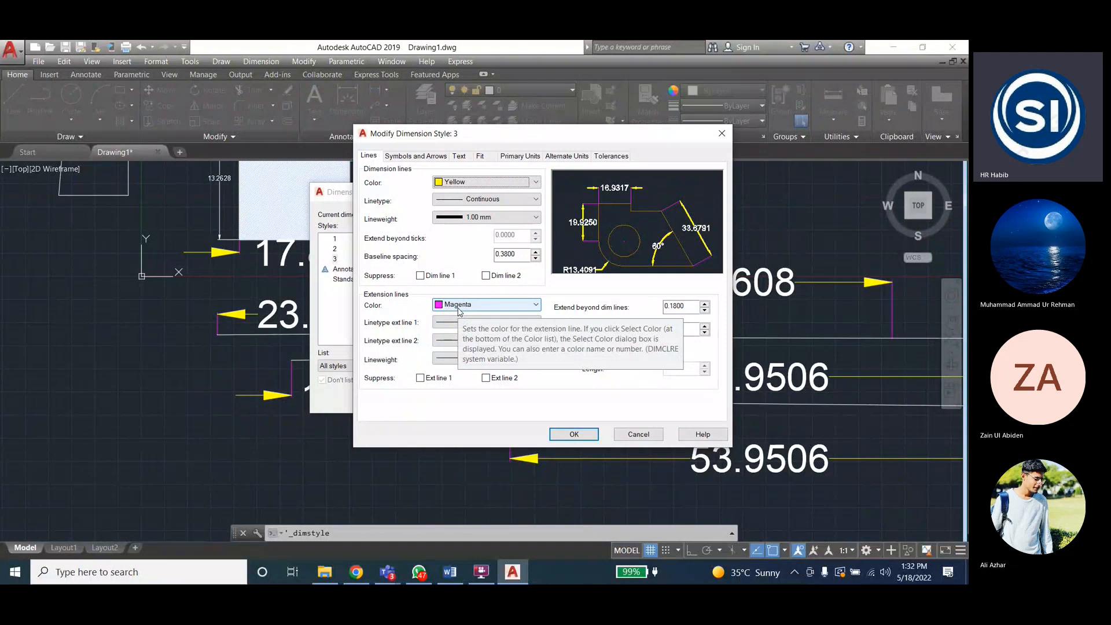
pyautogui.click(479, 322)
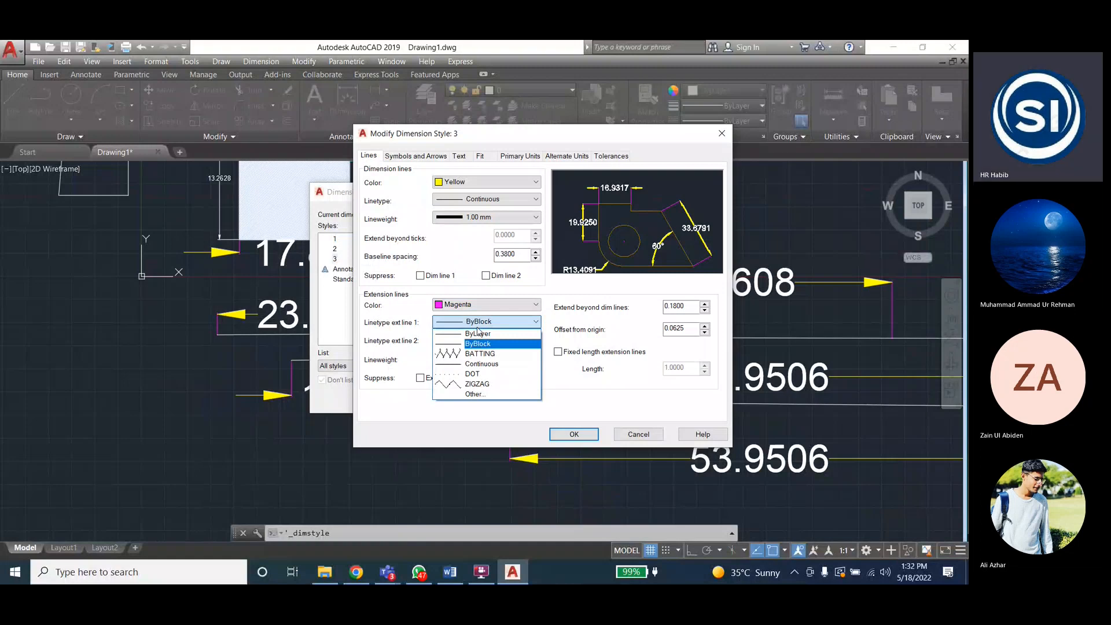
pyautogui.click(472, 373)
pyautogui.click(483, 340)
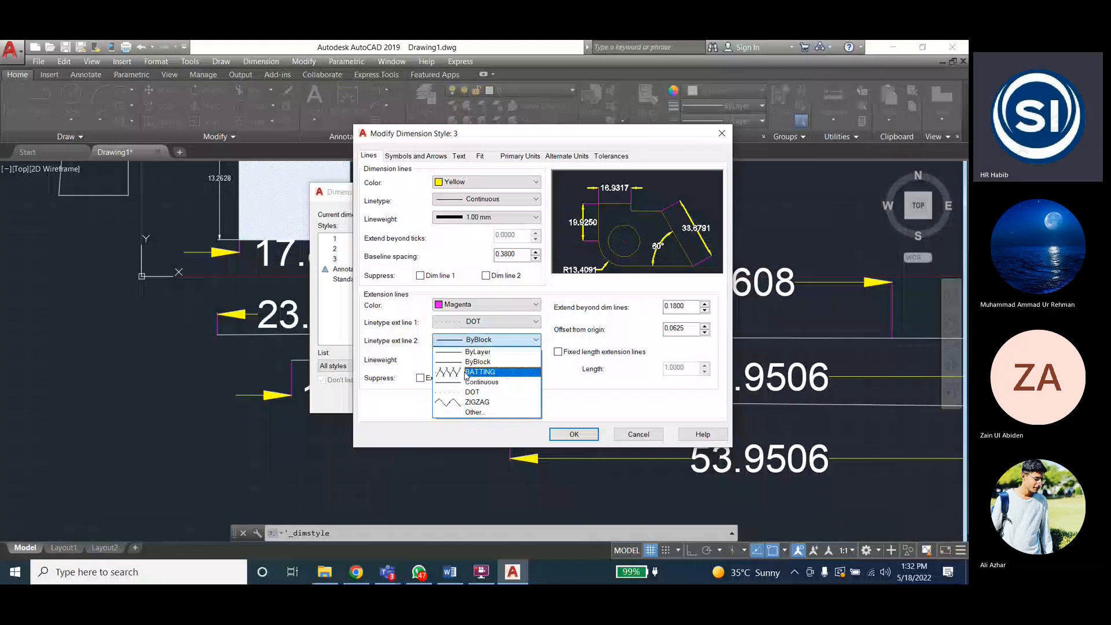
pyautogui.click(470, 362)
pyautogui.click(470, 358)
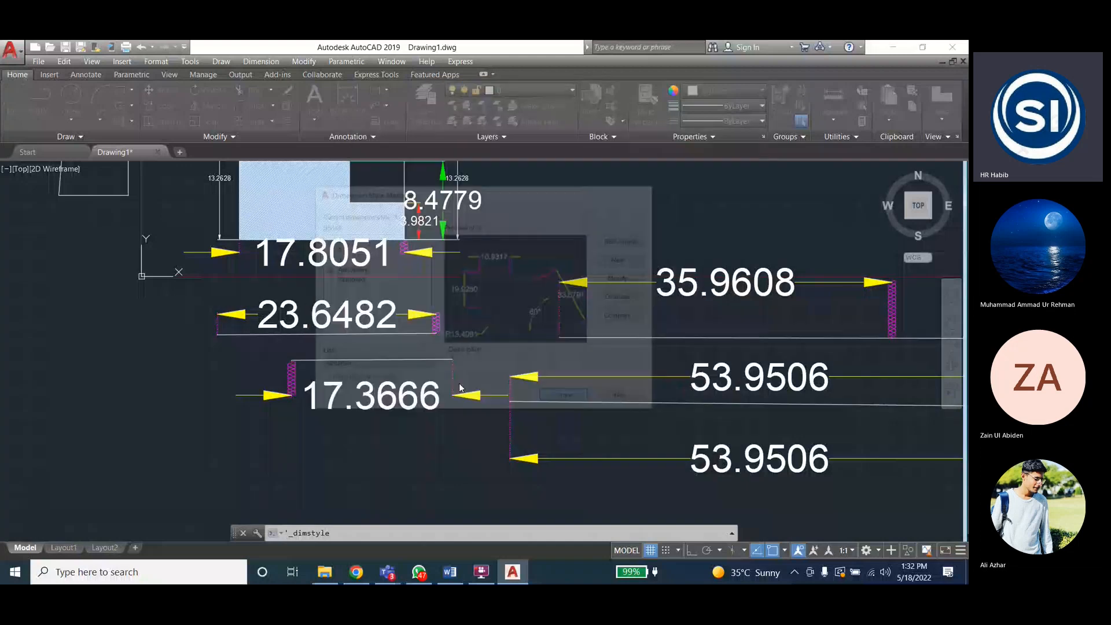
pyautogui.scroll(-2, 220, 394)
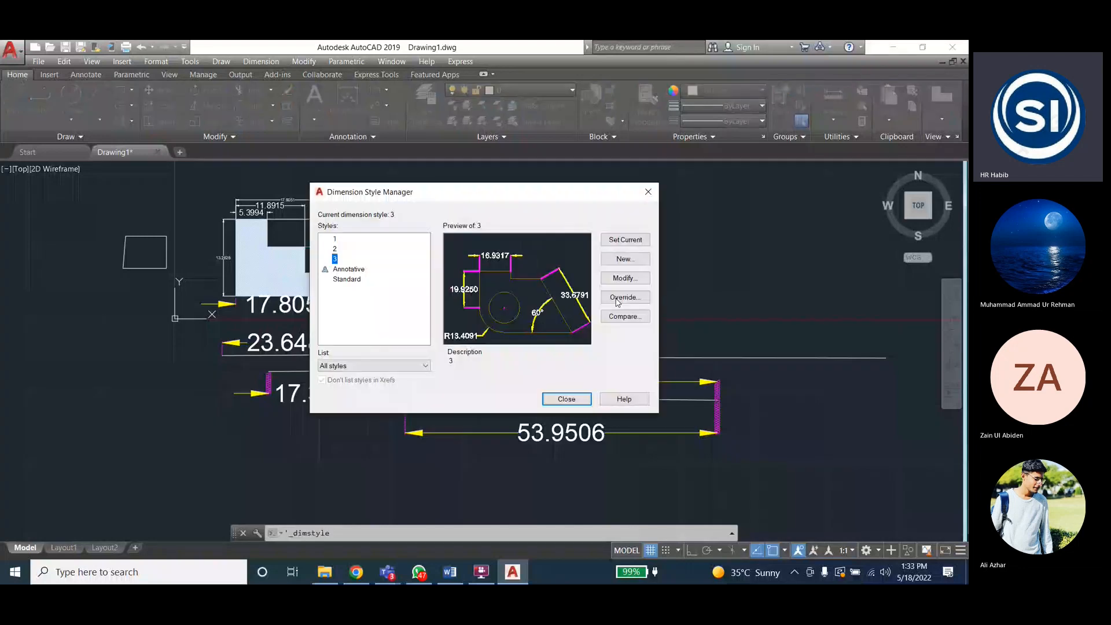
# Reopen dimension style 3 for modification and set the linetypes of extension lines 1 and 2 to Continuous
pyautogui.click(625, 277)
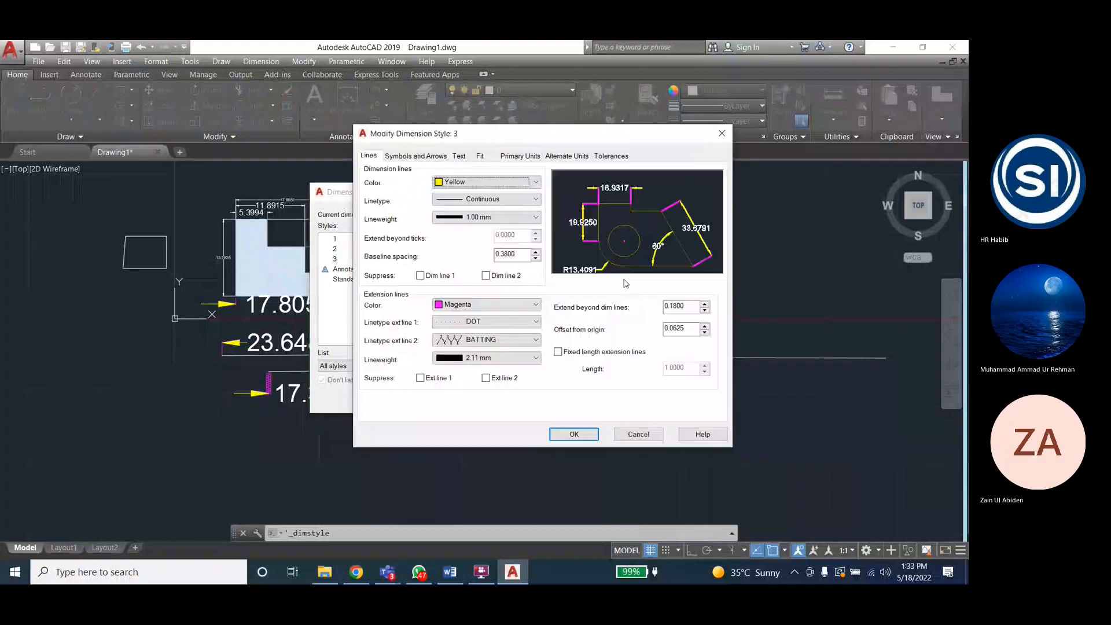
pyautogui.click(472, 322)
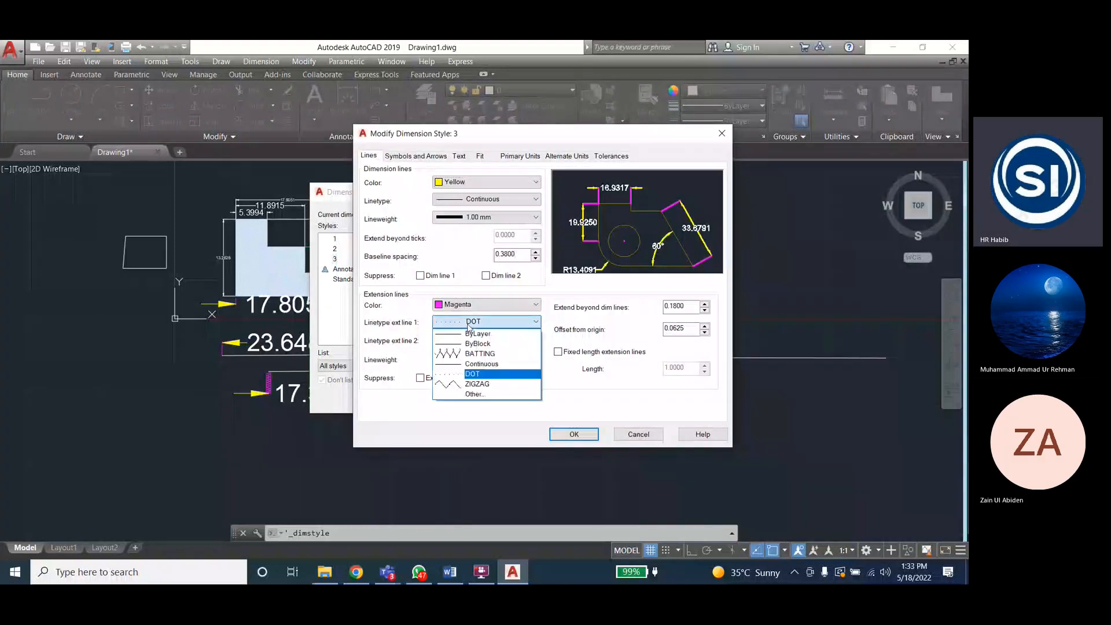
pyautogui.click(481, 363)
pyautogui.click(484, 340)
pyautogui.click(483, 371)
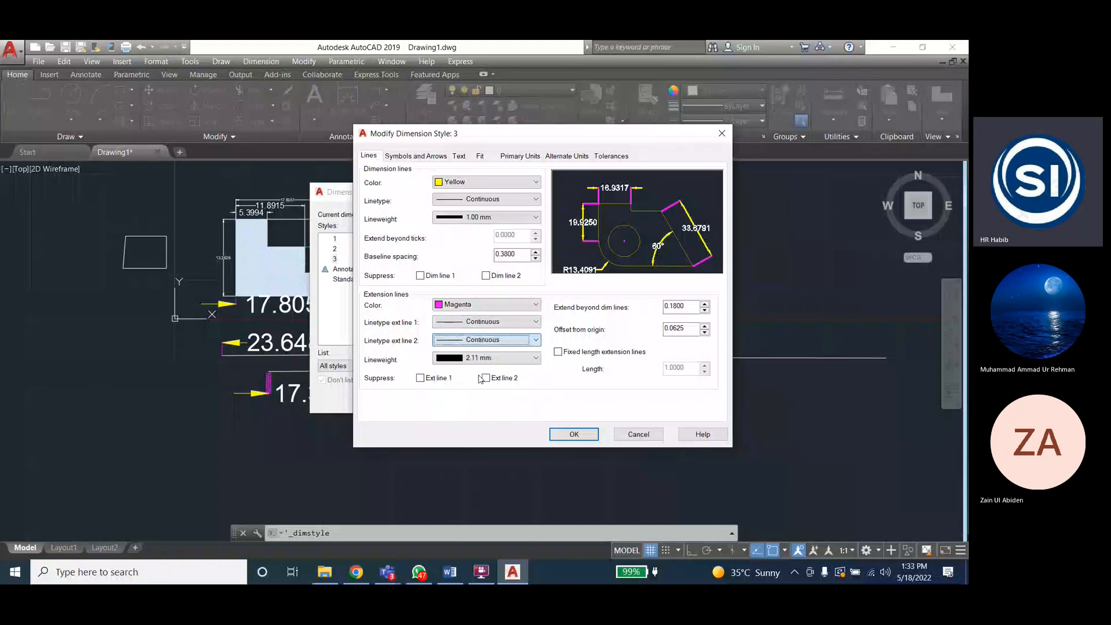
# Suppress extension line 1 in style 3 and apply the changes to the drawing
pyautogui.click(487, 359)
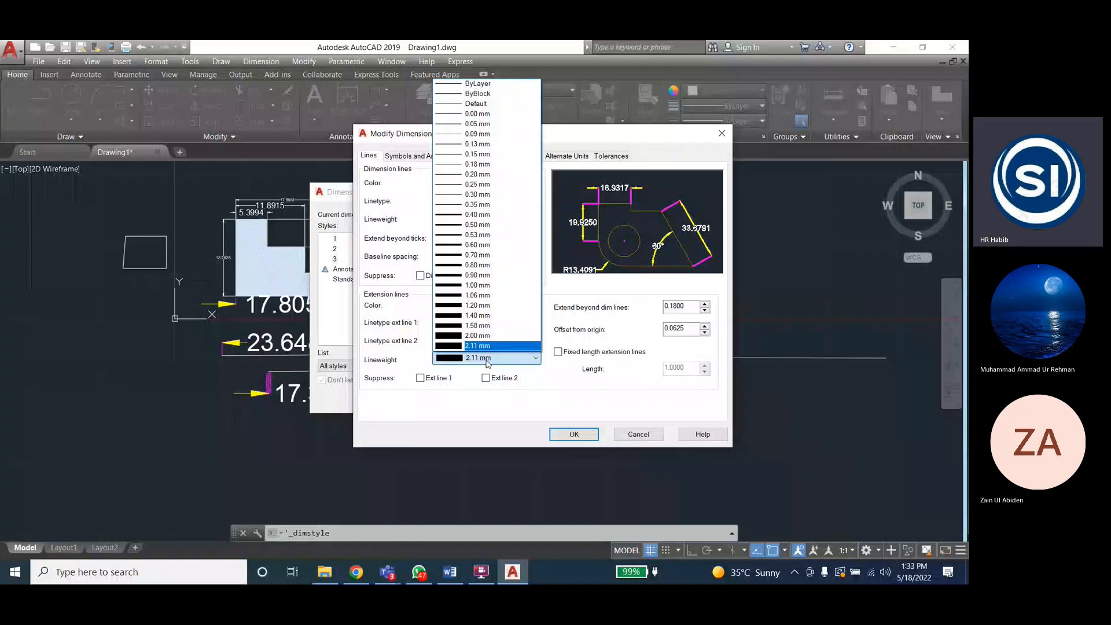
pyautogui.click(486, 358)
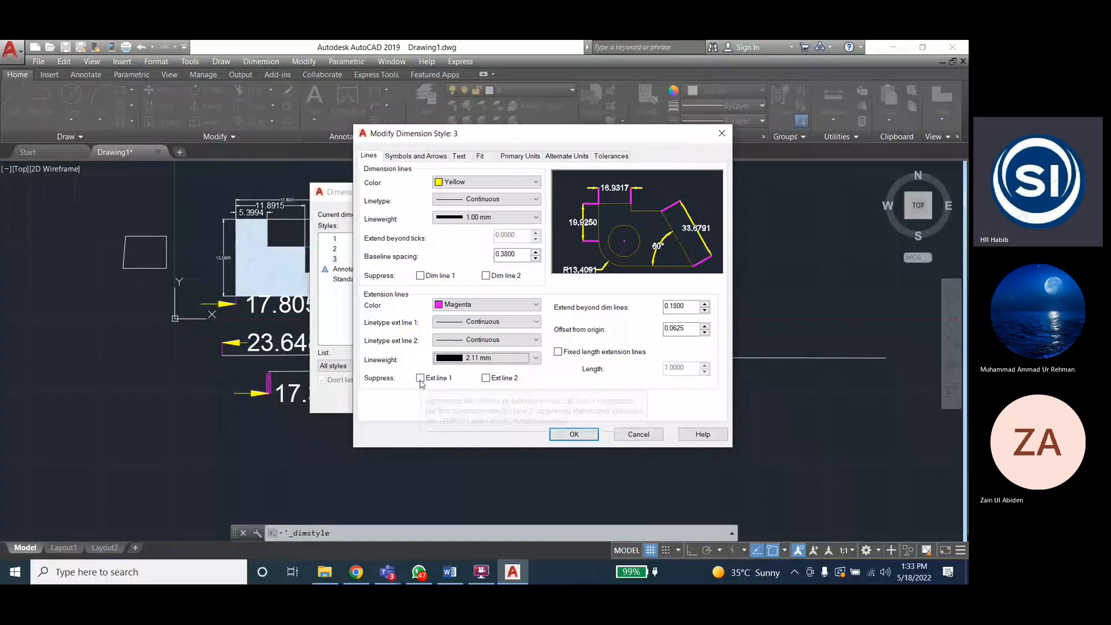
pyautogui.click(421, 379)
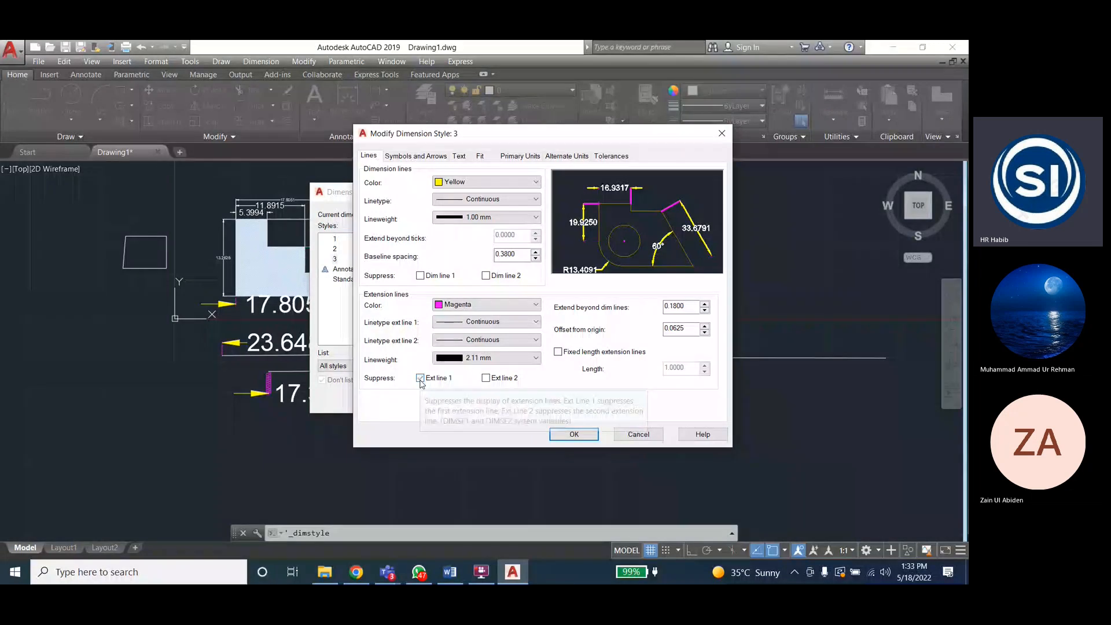
pyautogui.click(587, 435)
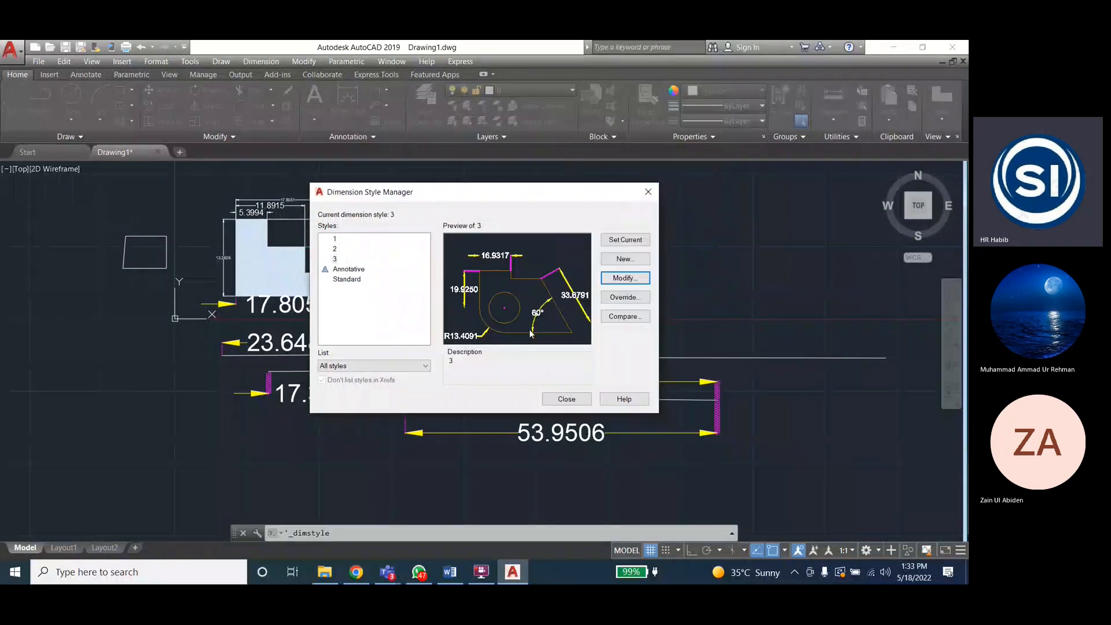
pyautogui.click(566, 399)
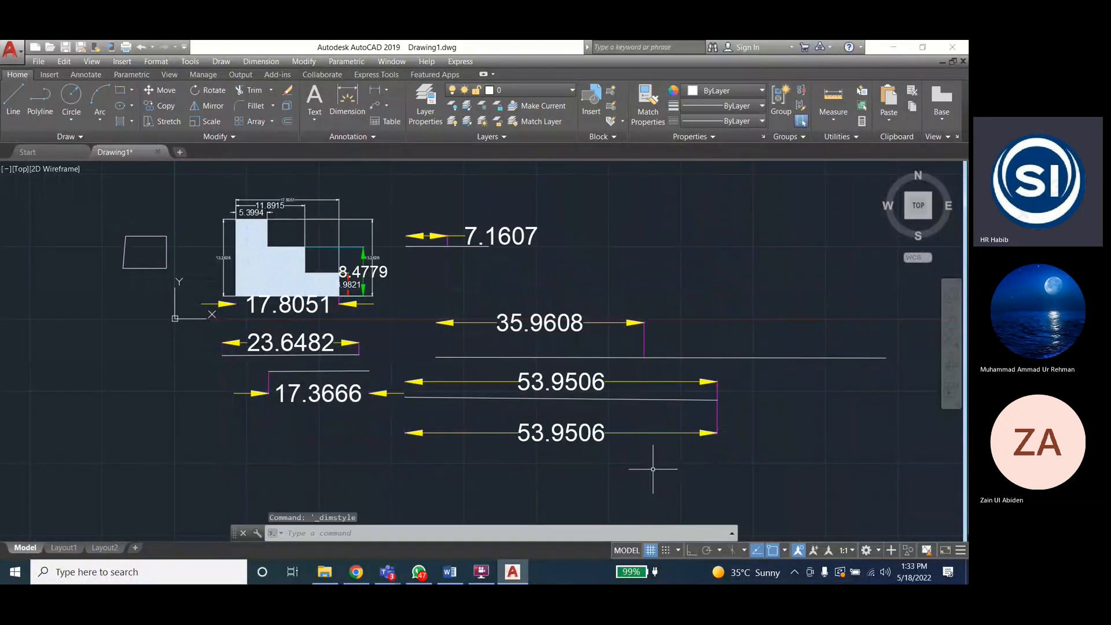
# Reopen dimension style 3 for modification and stop suppressing extension line 1
pyautogui.click(261, 61)
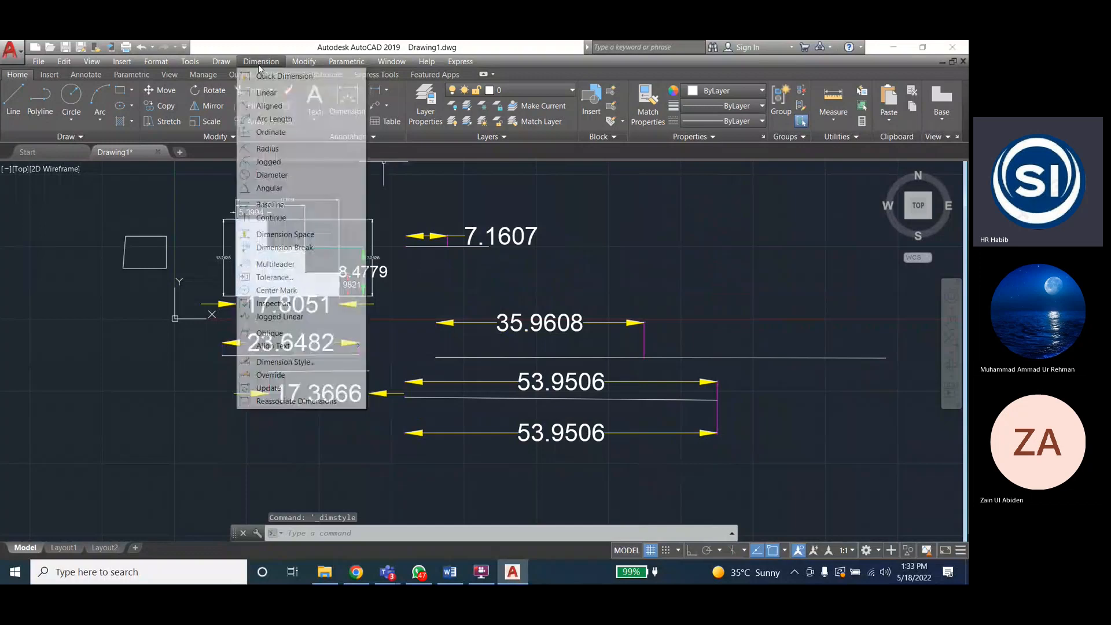
pyautogui.click(285, 361)
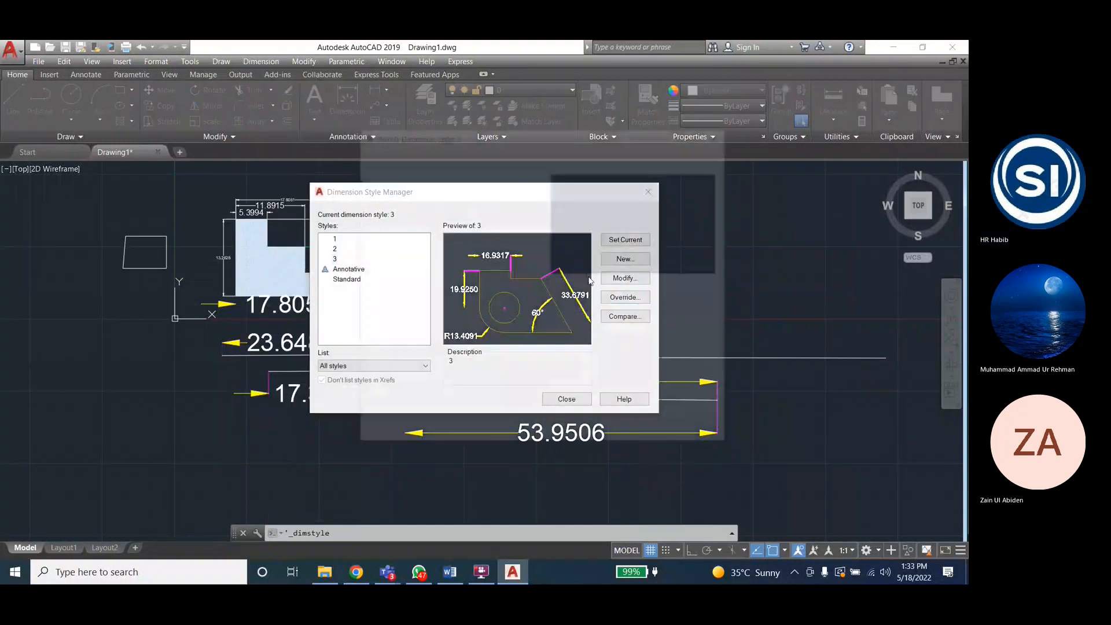
pyautogui.click(624, 279)
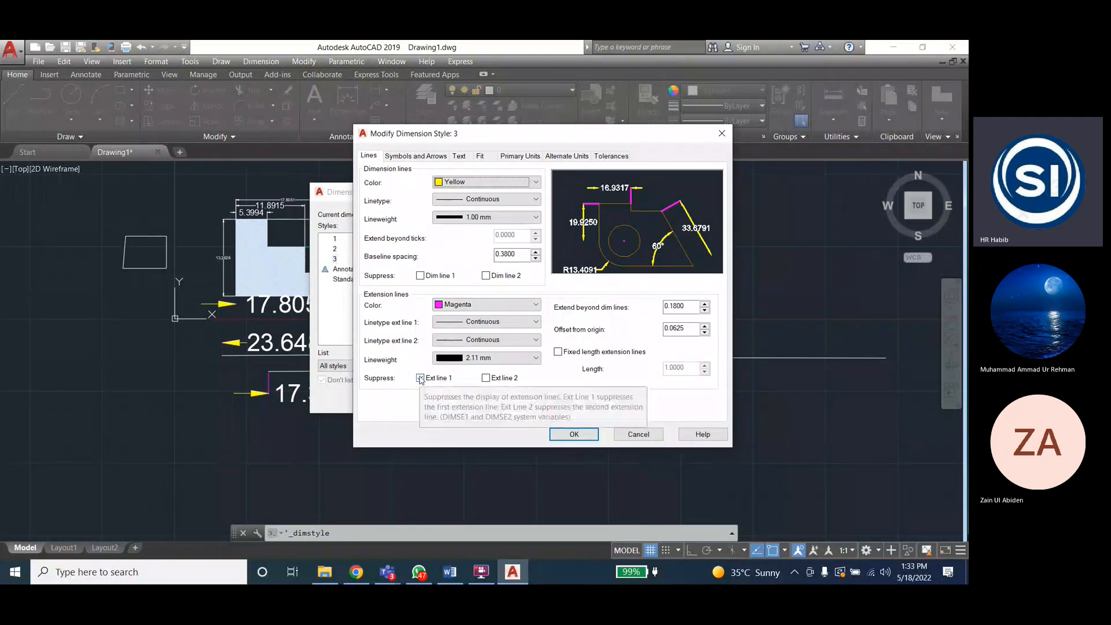
pyautogui.click(421, 378)
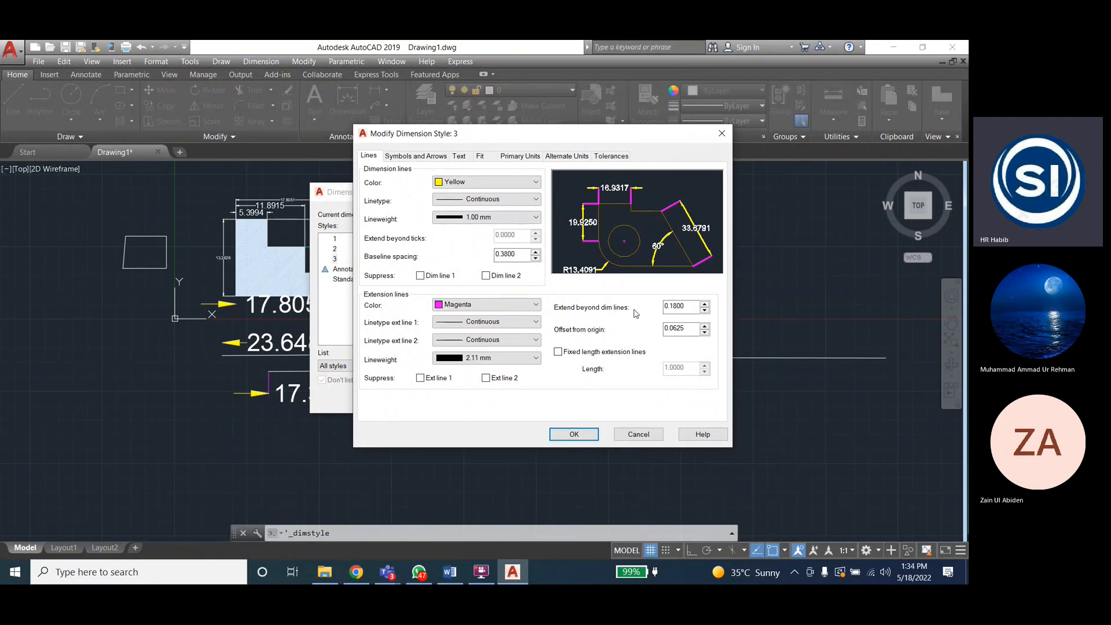
# Try values of 1, 2, 3 and 4 for how far style 3's extension lines extend beyond the dimension lines
pyautogui.moveTo(687, 306); pyautogui.dragTo(650, 306)
pyautogui.write('1')
pyautogui.click(689, 328)
pyautogui.moveTo(691, 307); pyautogui.dragTo(660, 310)
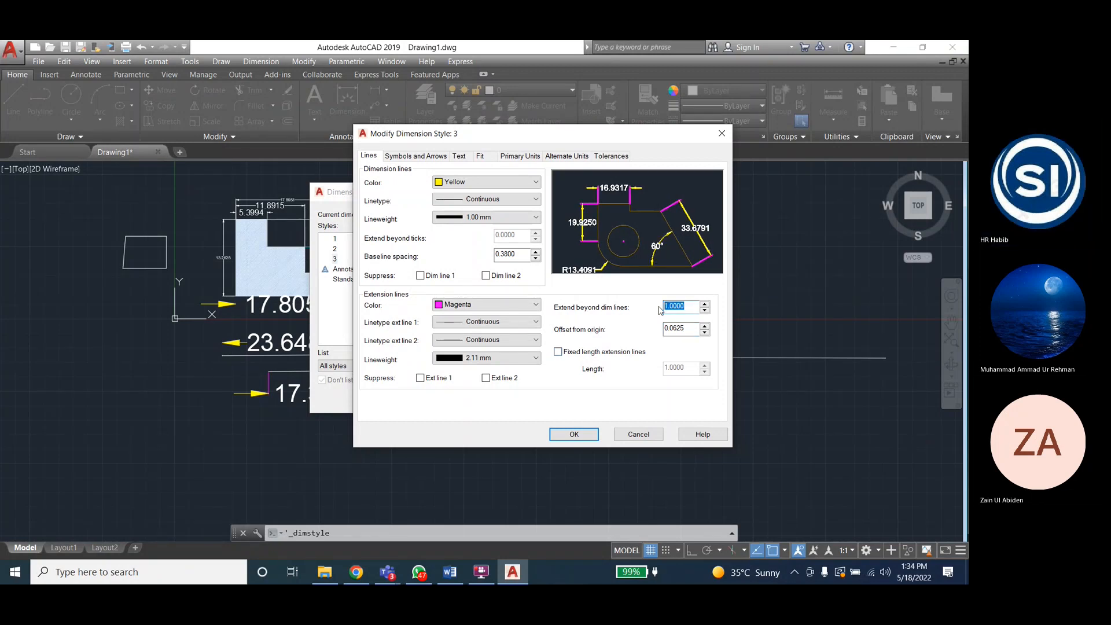
pyautogui.write('2')
pyautogui.click(691, 327)
pyautogui.moveTo(692, 307); pyautogui.dragTo(651, 304)
pyautogui.write('3')
pyautogui.click(691, 331)
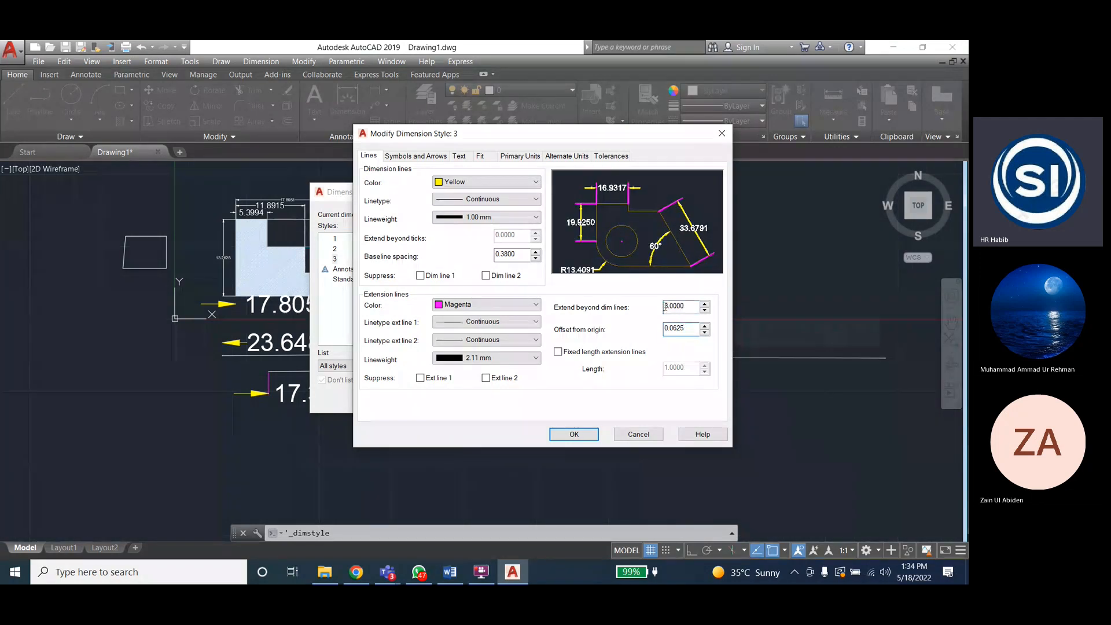
pyautogui.write('4')
pyautogui.moveTo(692, 308); pyautogui.dragTo(646, 311)
pyautogui.write('4')
pyautogui.click(688, 328)
# Set style 3's extension beyond the dimension lines to 5 and apply the change to the drawing
pyautogui.write('5')
pyautogui.click(686, 328)
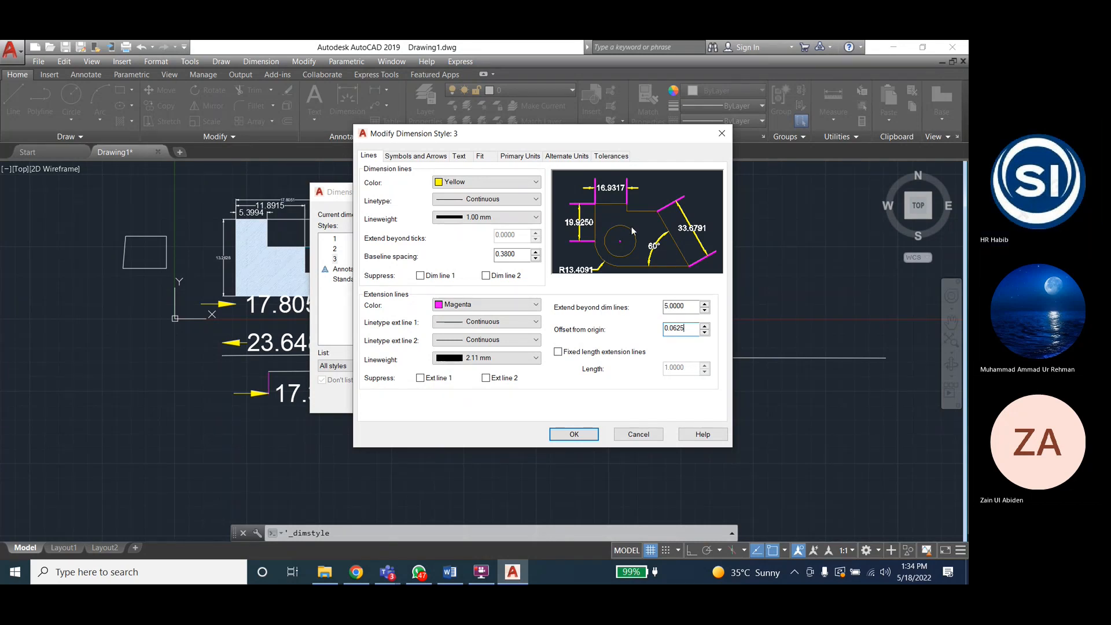
pyautogui.click(591, 438)
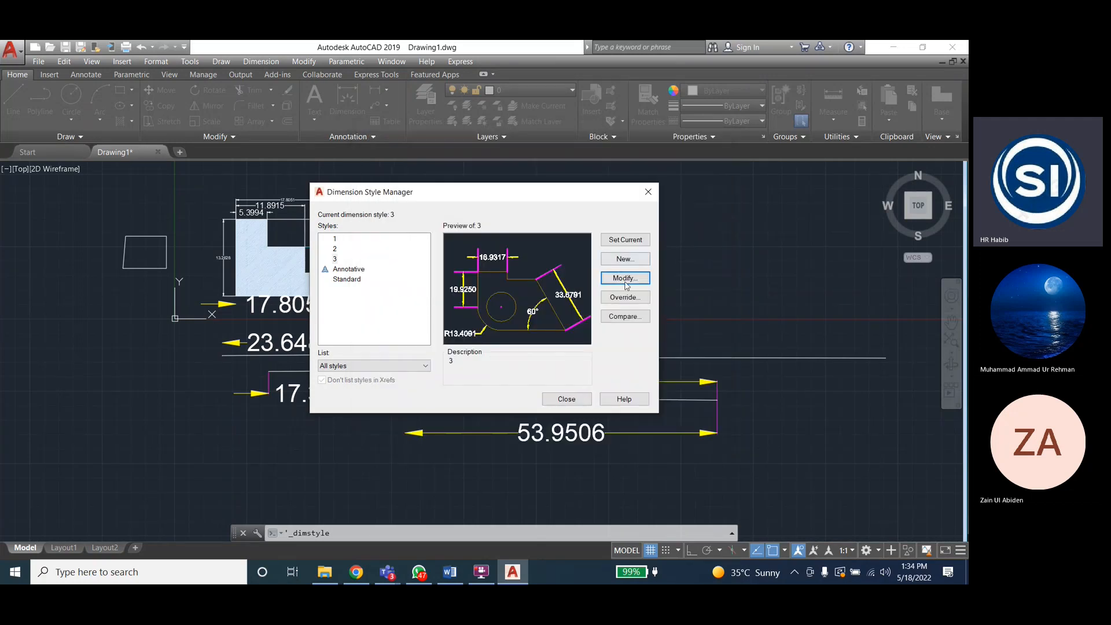
pyautogui.click(565, 399)
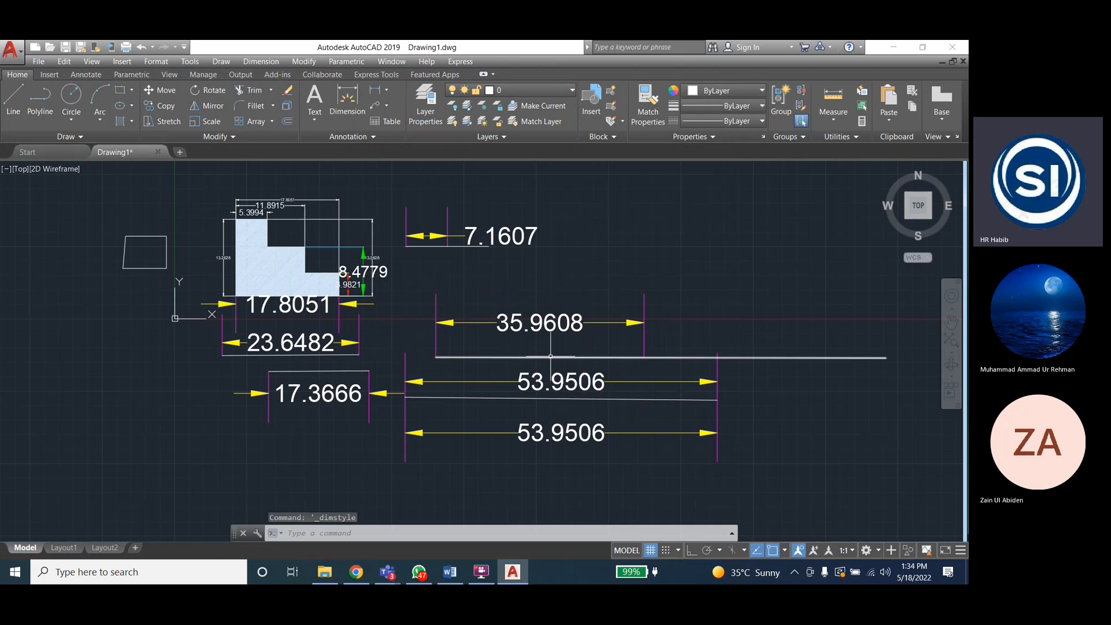
# Reopen dimension style 3 for modification, set the extension beyond the dimension lines to 0 and accept the change
pyautogui.click(255, 62)
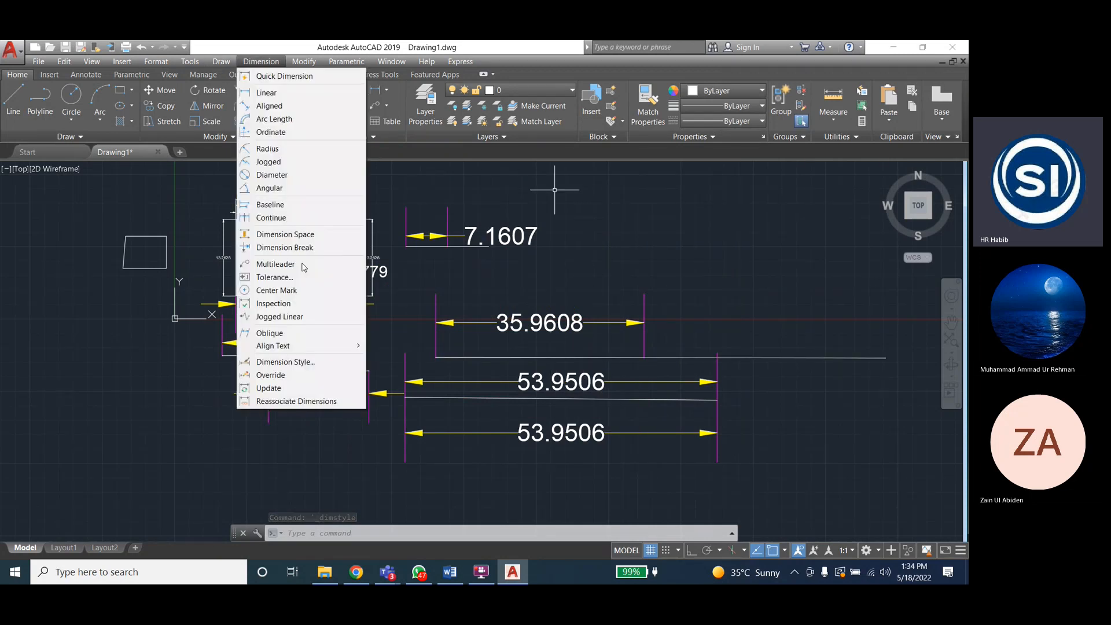
pyautogui.click(281, 361)
pyautogui.click(625, 278)
pyautogui.moveTo(691, 307); pyautogui.dragTo(628, 314)
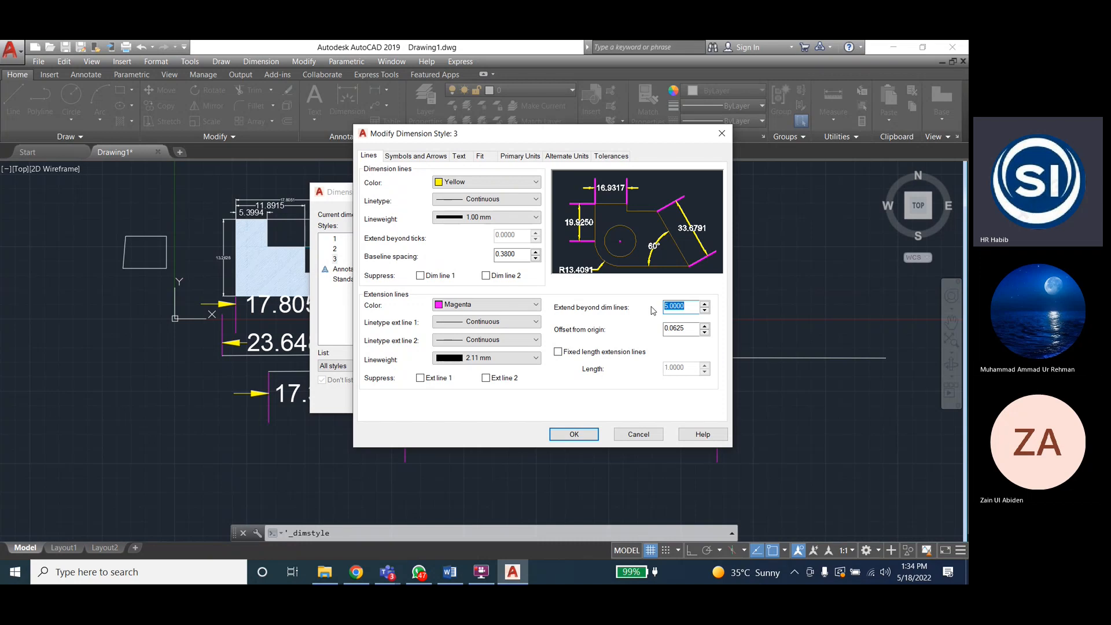
pyautogui.write('0')
pyautogui.click(574, 435)
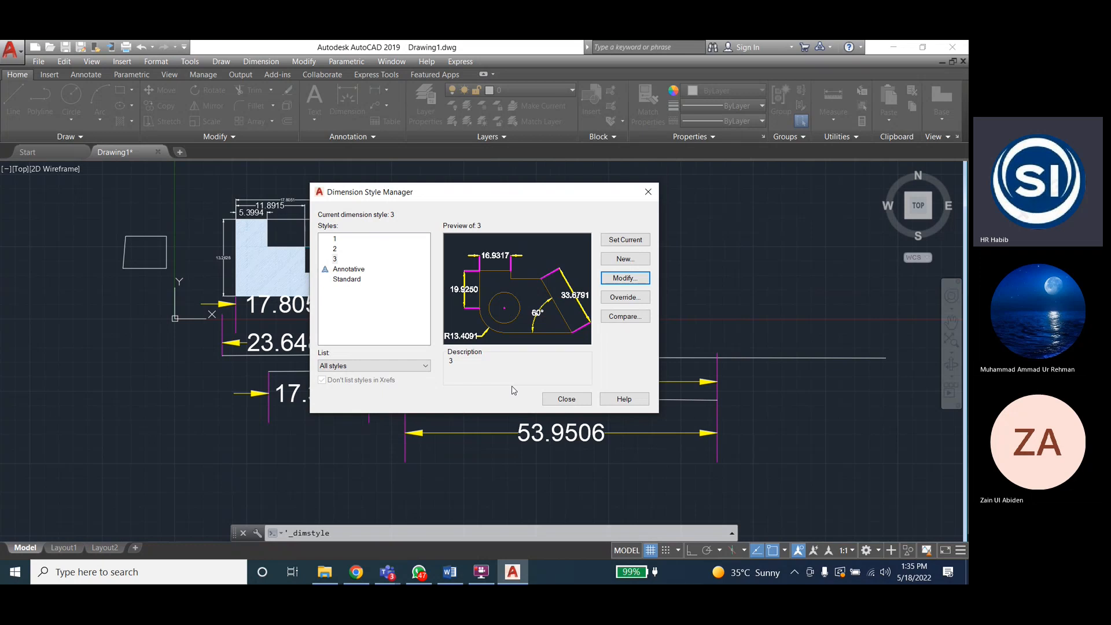
# Close the dimension style manager and examine where the extension lines end at the arrowheads of the 53.9506 dimensions
pyautogui.click(562, 403)
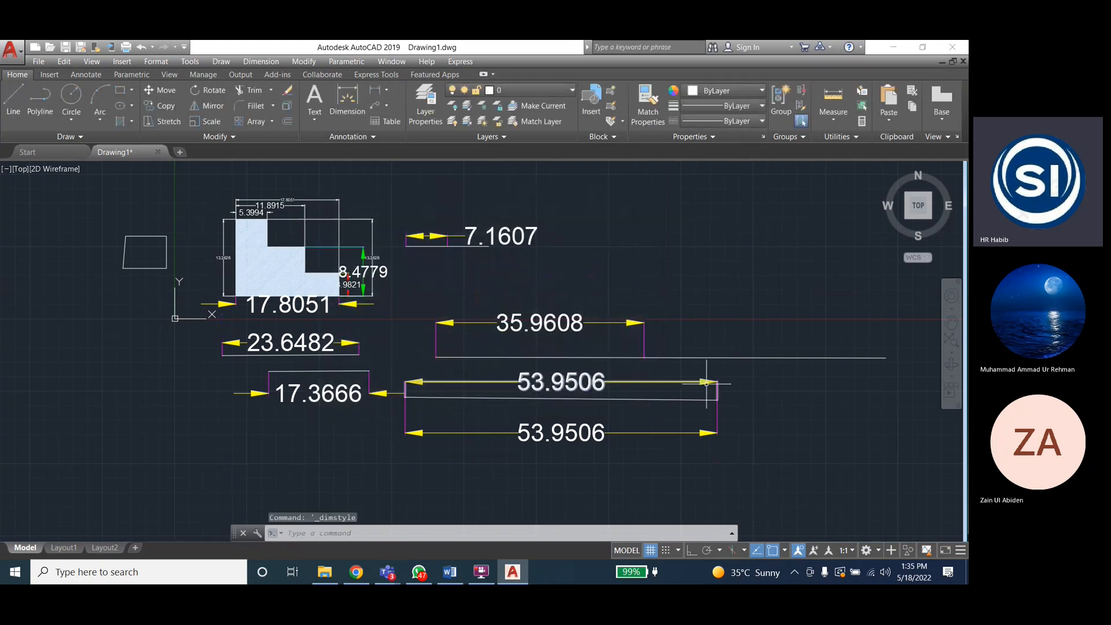
pyautogui.scroll(3, 706, 383)
pyautogui.scroll(-2, 718, 383)
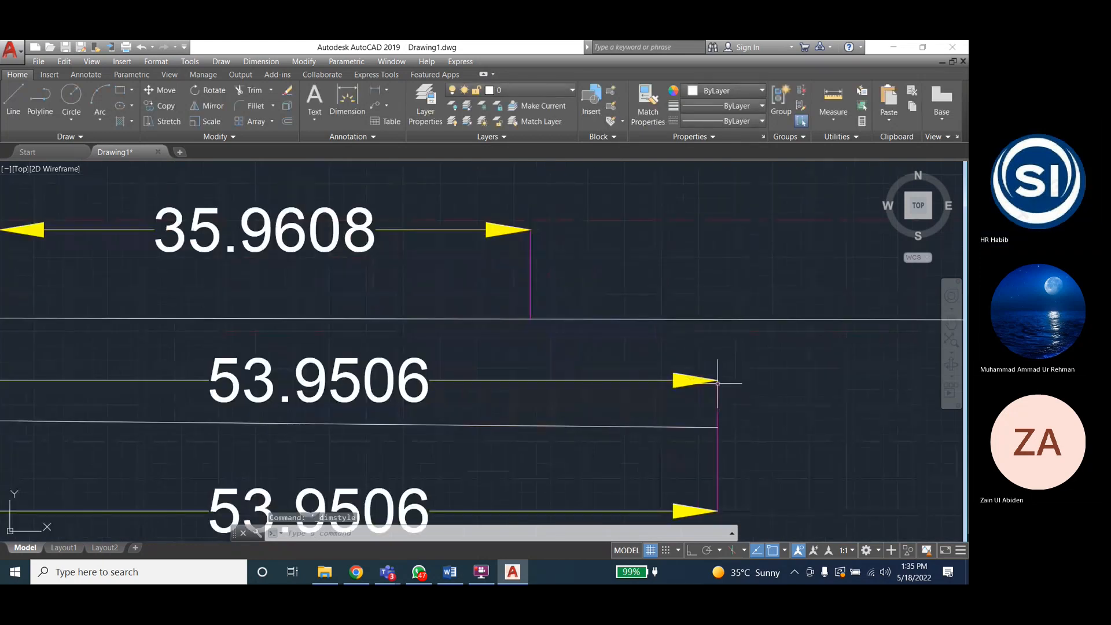
pyautogui.scroll(-1, 744, 385)
# Reopen dimension style 3 for modification and set the extension beyond the dimension lines to 0.18
pyautogui.click(261, 62)
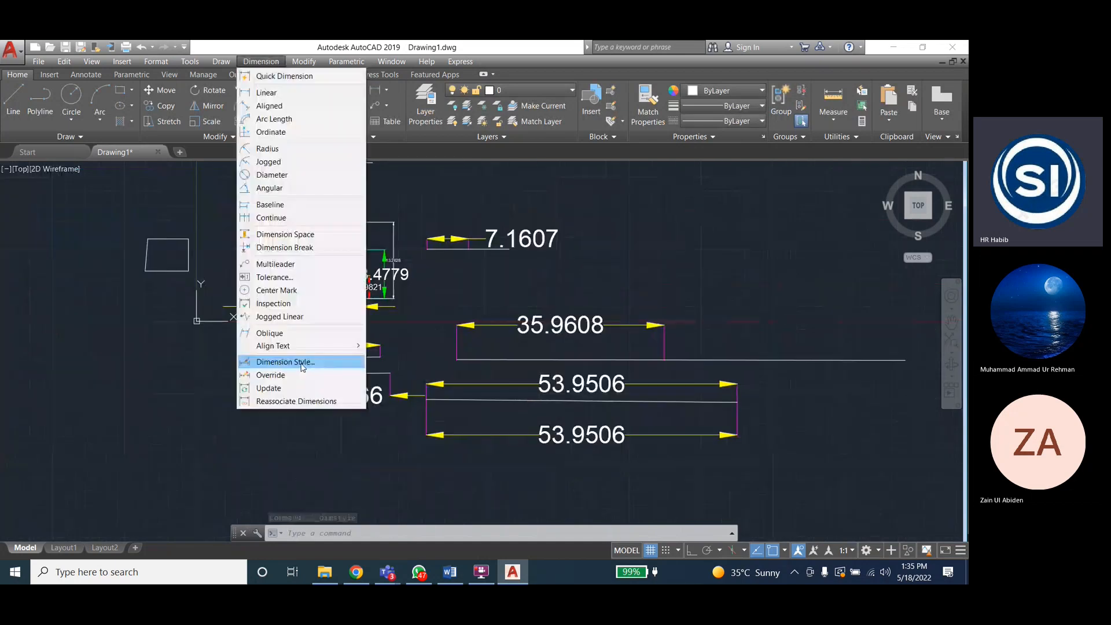
pyautogui.click(285, 362)
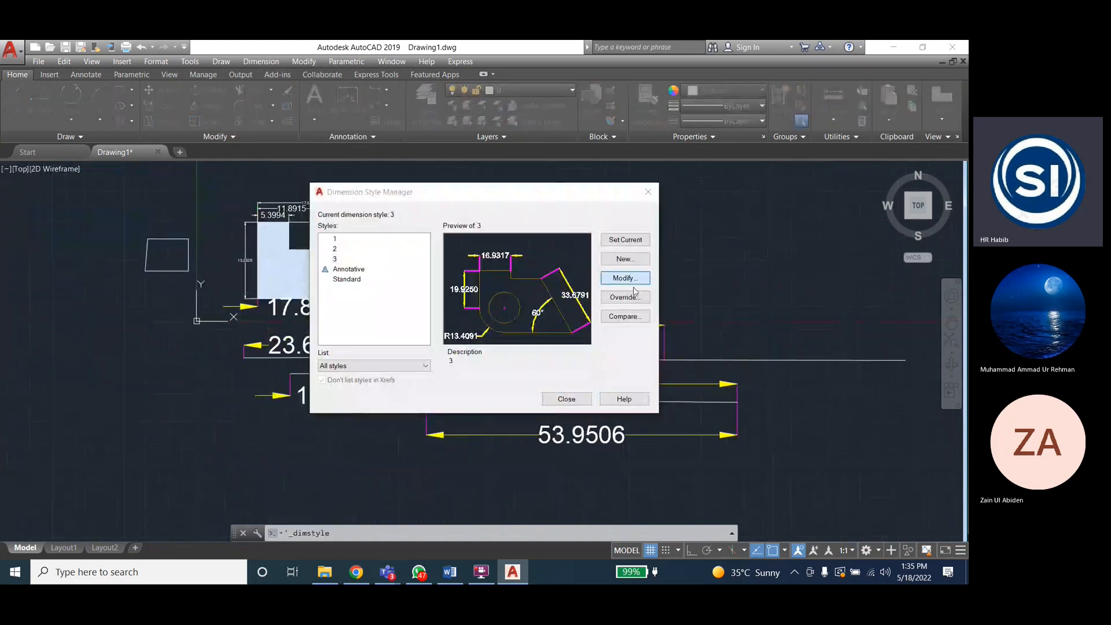
pyautogui.click(622, 276)
pyautogui.doubleClick(680, 306)
pyautogui.write('0.18')
pyautogui.click(685, 329)
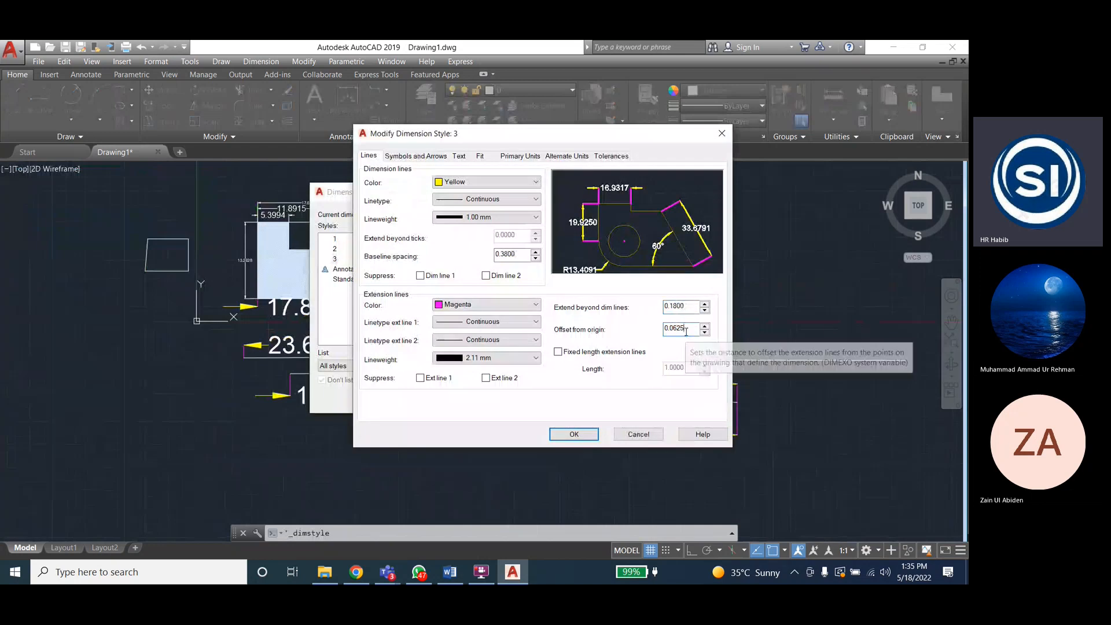
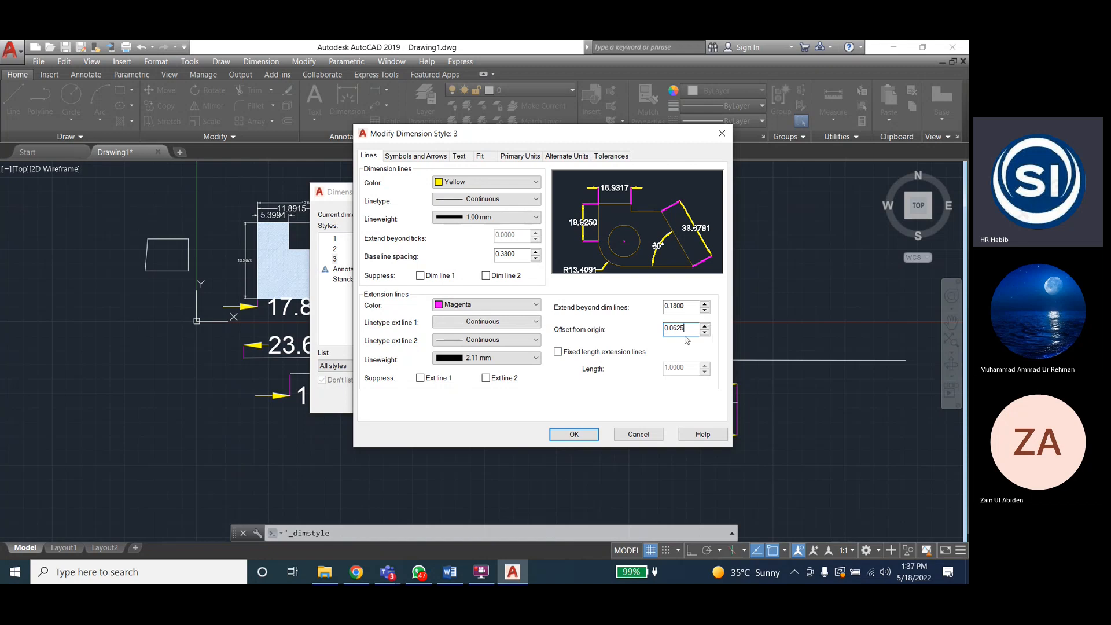
# Try offsets from origin of 0.5, 1, 2, 3, 4 and 5 for style 3's extension lines
pyautogui.moveTo(687, 330); pyautogui.dragTo(656, 334)
pyautogui.write('0.5')
pyautogui.click(693, 307)
pyautogui.moveTo(689, 328); pyautogui.dragTo(620, 326)
pyautogui.write('1')
pyautogui.click(682, 306)
pyautogui.write('2')
pyautogui.click(682, 306)
pyautogui.write('3')
pyautogui.click(683, 306)
pyautogui.write('4')
pyautogui.click(691, 305)
pyautogui.write('5')
pyautogui.click(688, 305)
# Try larger offsets from origin of 6, 7, 8 and 10 for style 3's extension lines
pyautogui.moveTo(690, 330); pyautogui.dragTo(630, 333)
pyautogui.write('6')
pyautogui.click(689, 306)
pyautogui.write('7')
pyautogui.click(689, 305)
pyautogui.write('8')
pyautogui.click(688, 305)
pyautogui.write('10')
pyautogui.click(692, 309)
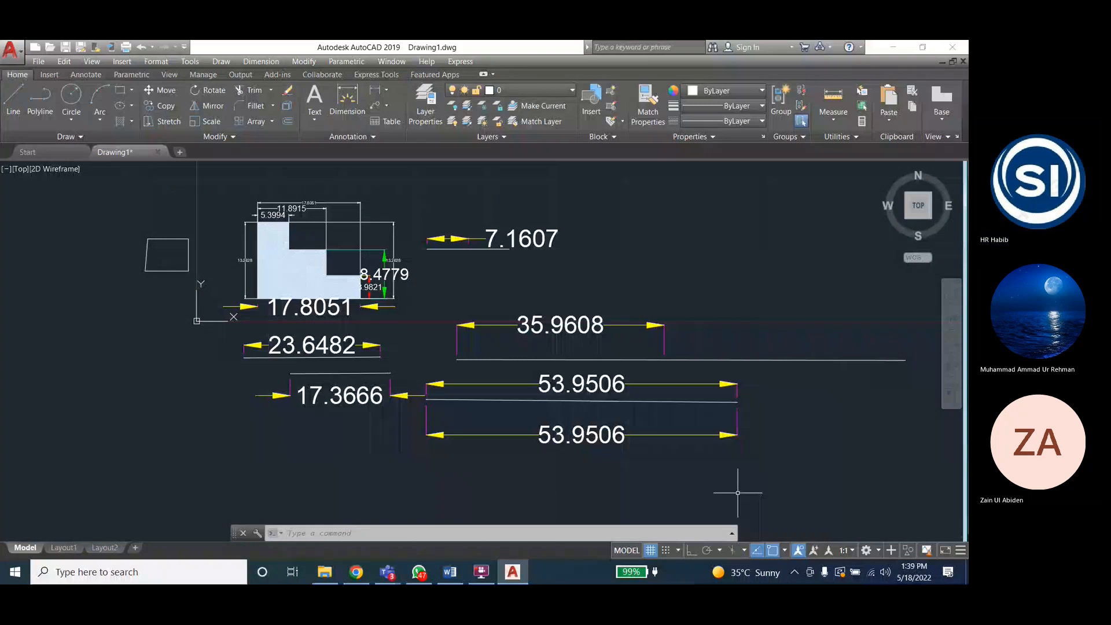
# Reopen dimension style 3 for modification and set the extension lines' offset from origin to 0.0625
pyautogui.click(278, 75)
pyautogui.click(261, 62)
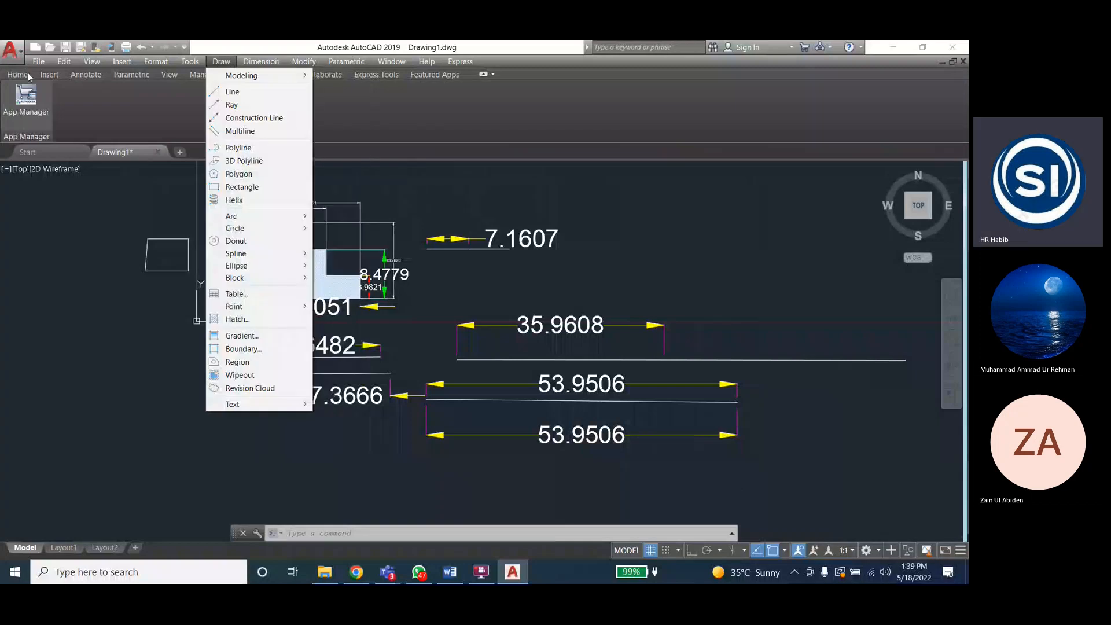
pyautogui.click(28, 72)
pyautogui.click(283, 362)
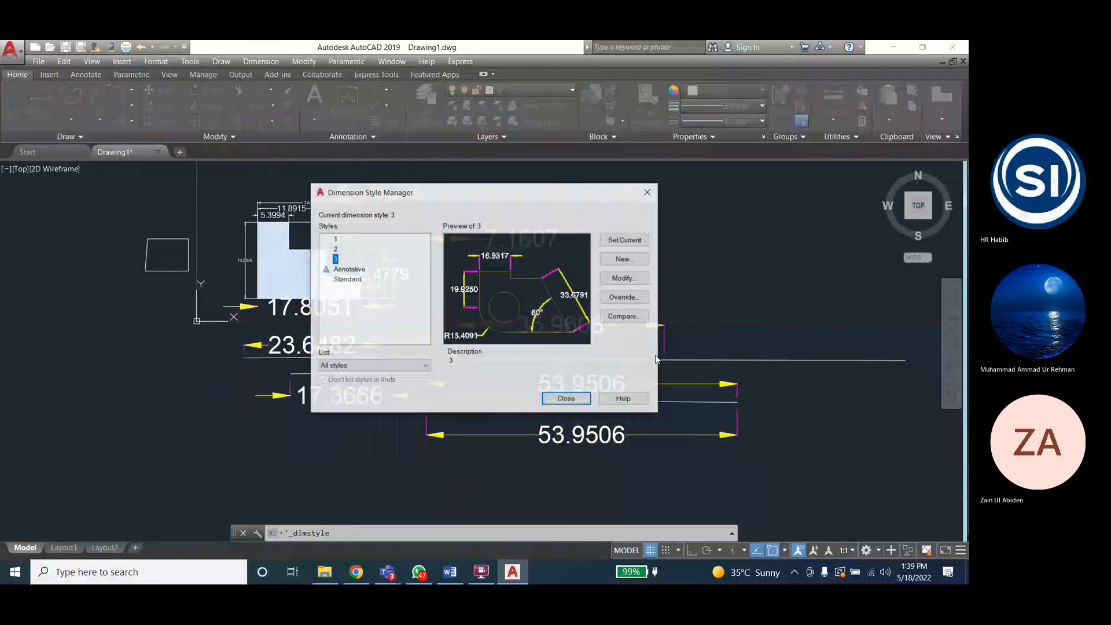
pyautogui.click(623, 278)
pyautogui.doubleClick(681, 329)
pyautogui.write('0.0625')
pyautogui.click(688, 306)
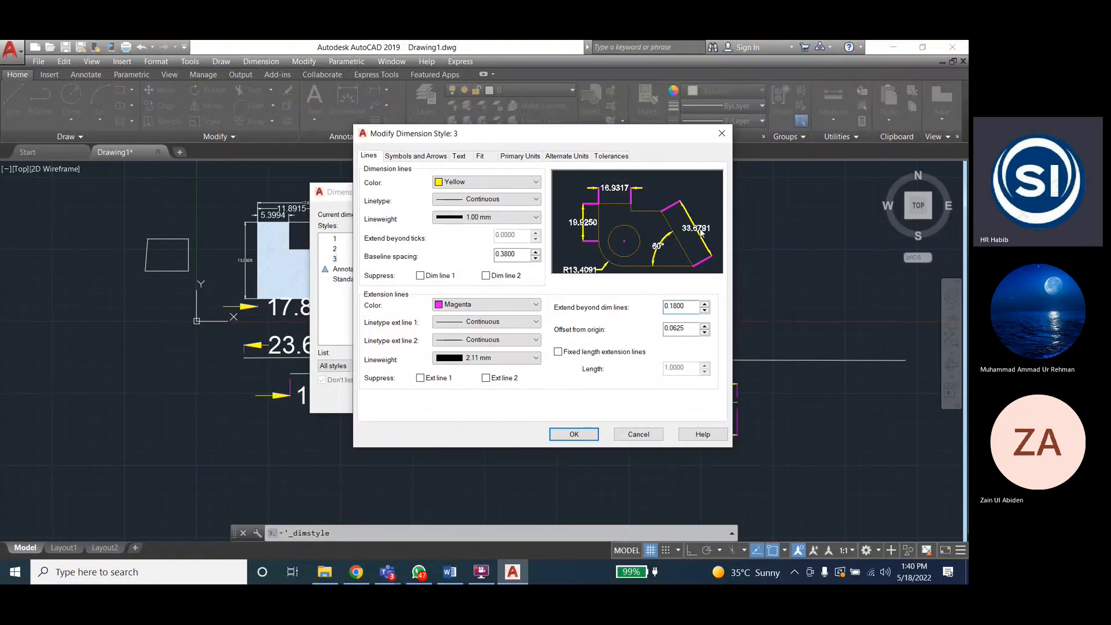
# Enable fixed length extension lines for style 3 with a length of 2 and apply the change to the drawing
pyautogui.click(557, 351)
pyautogui.press('Tab')
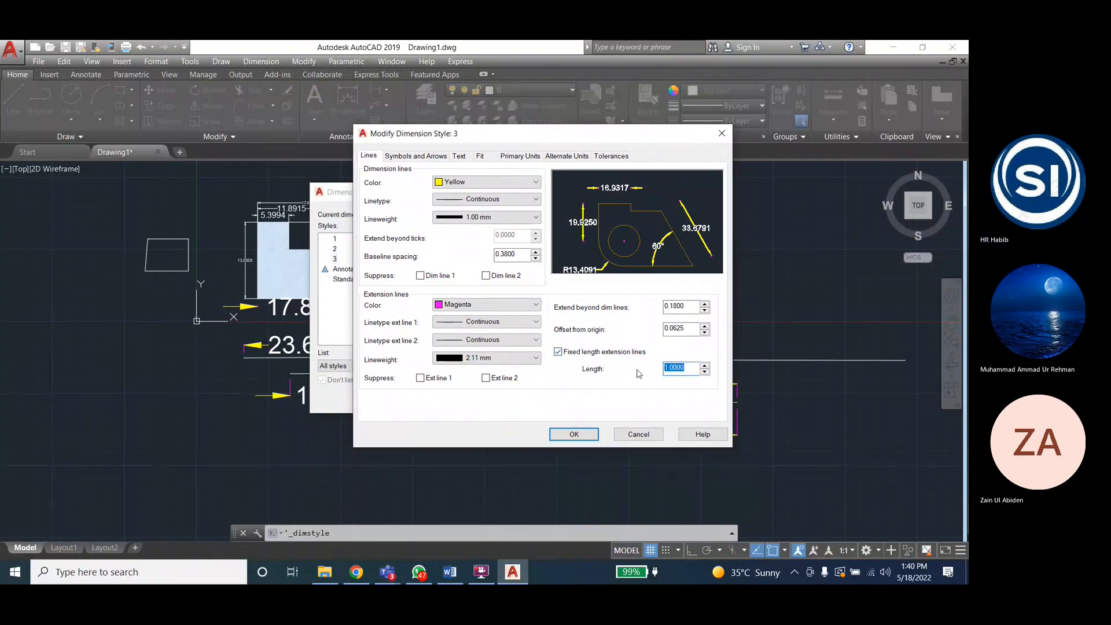
pyautogui.write('2')
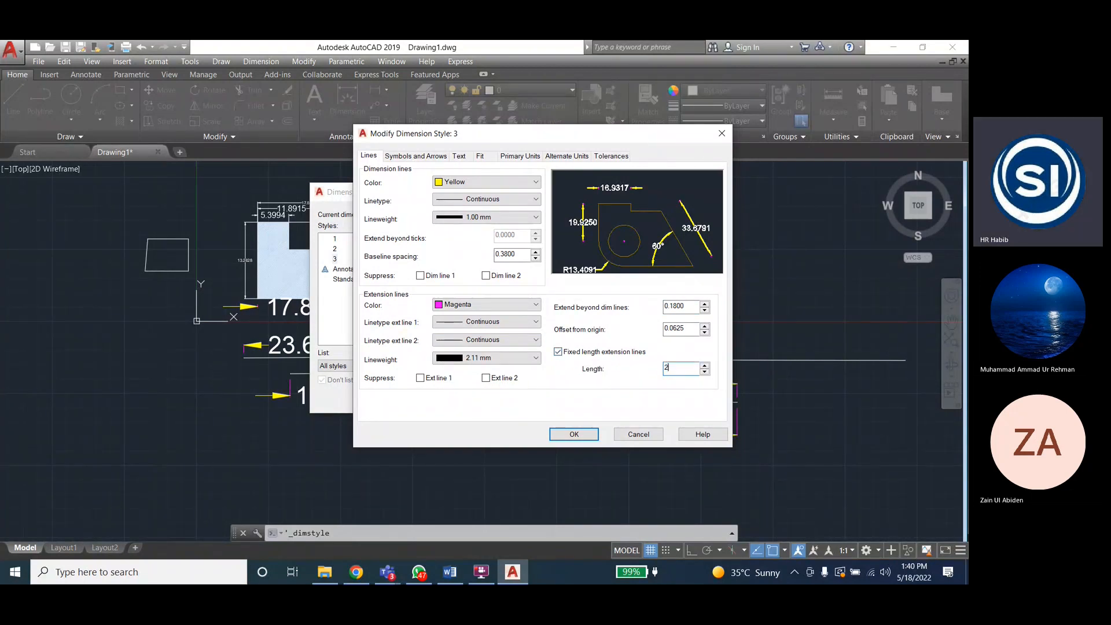
pyautogui.click(586, 435)
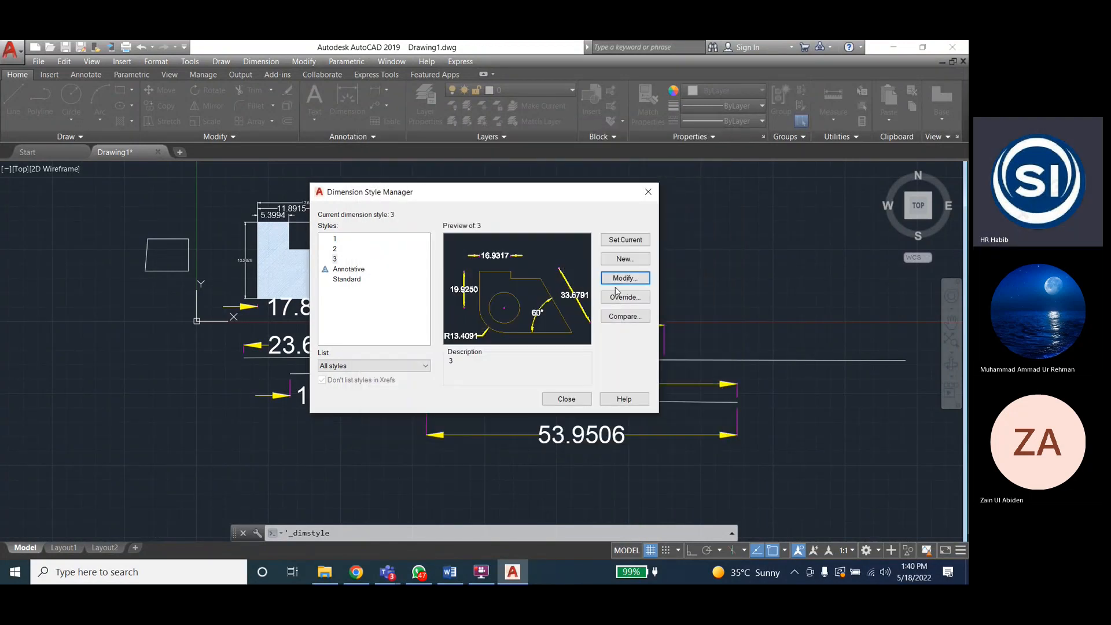
pyautogui.click(566, 398)
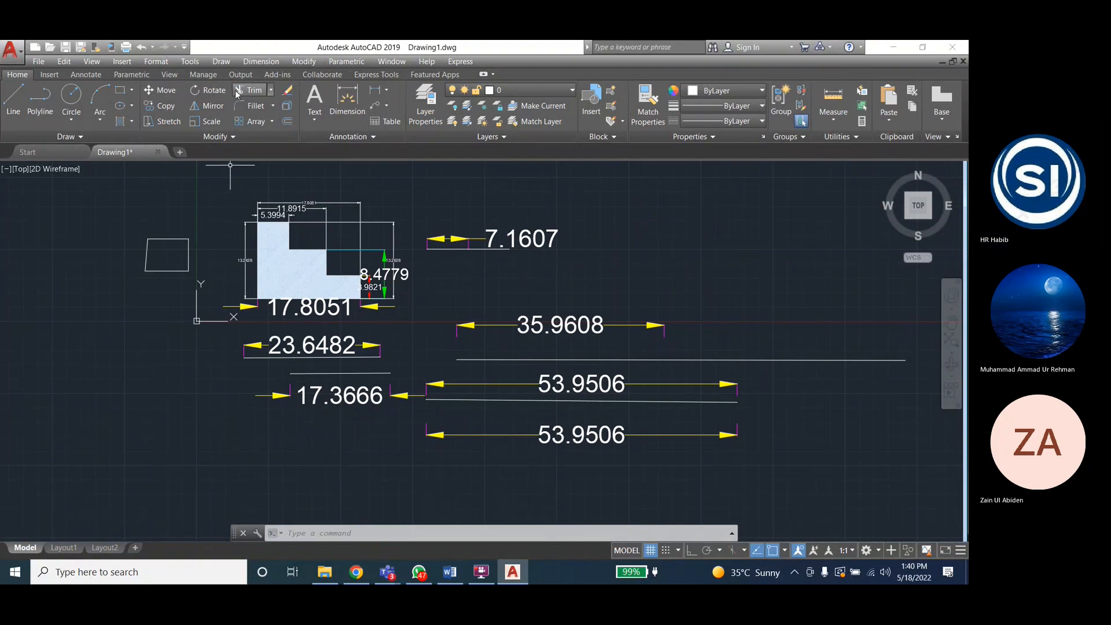
# Reopen dimension style 3 for modification and turn off fixed length extension lines
pyautogui.click(255, 62)
pyautogui.click(285, 361)
pyautogui.click(625, 278)
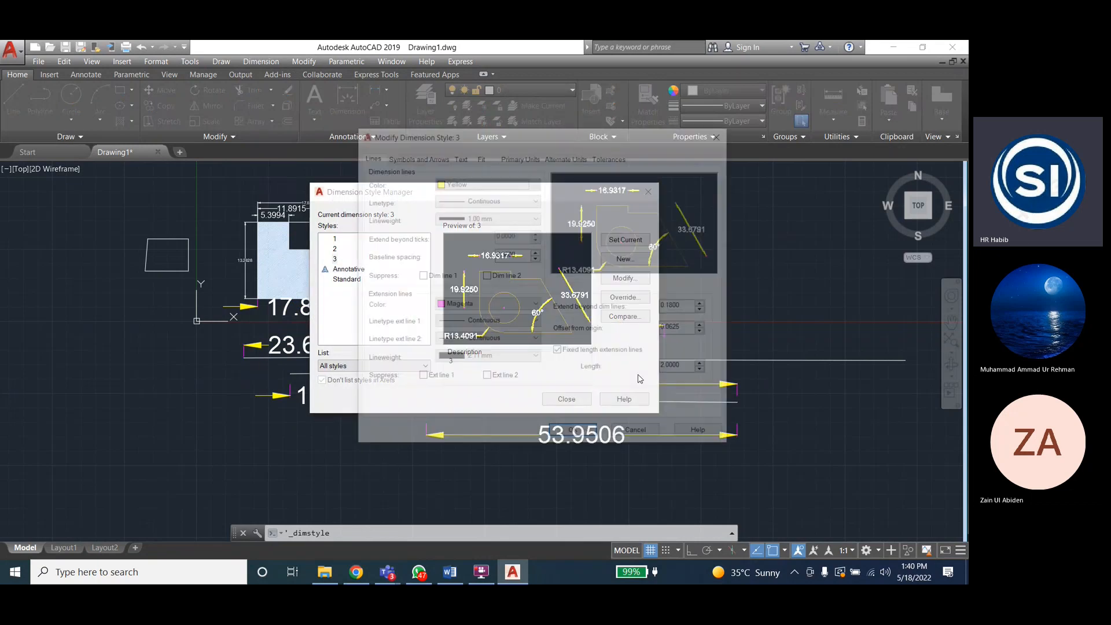
pyautogui.click(557, 352)
pyautogui.click(558, 353)
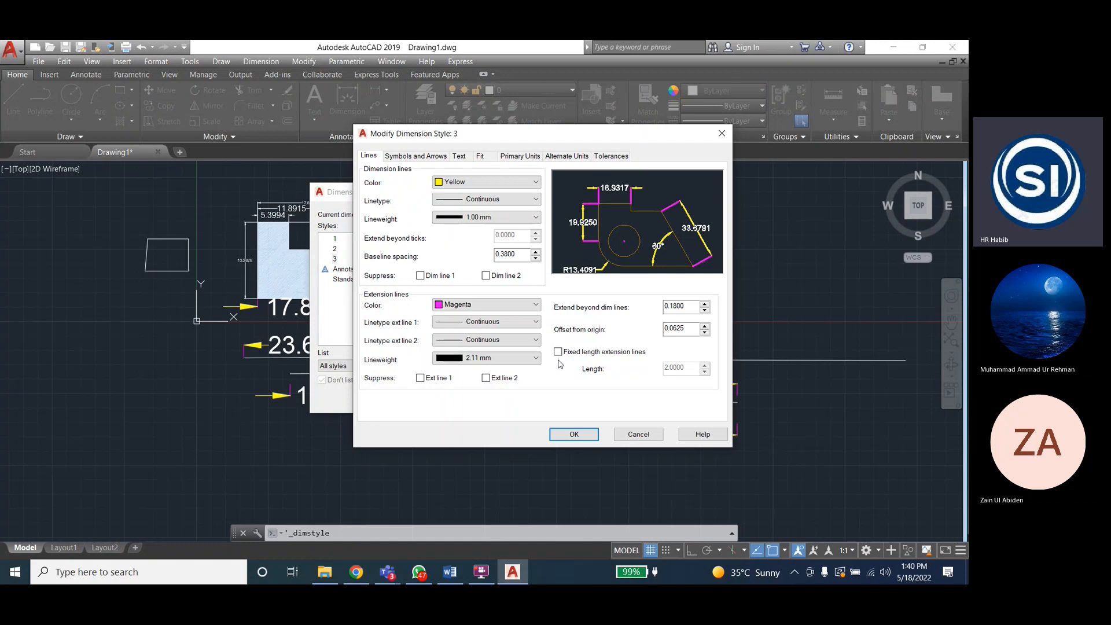
# Open the symbols and arrows settings of dimension style 3
pyautogui.click(416, 157)
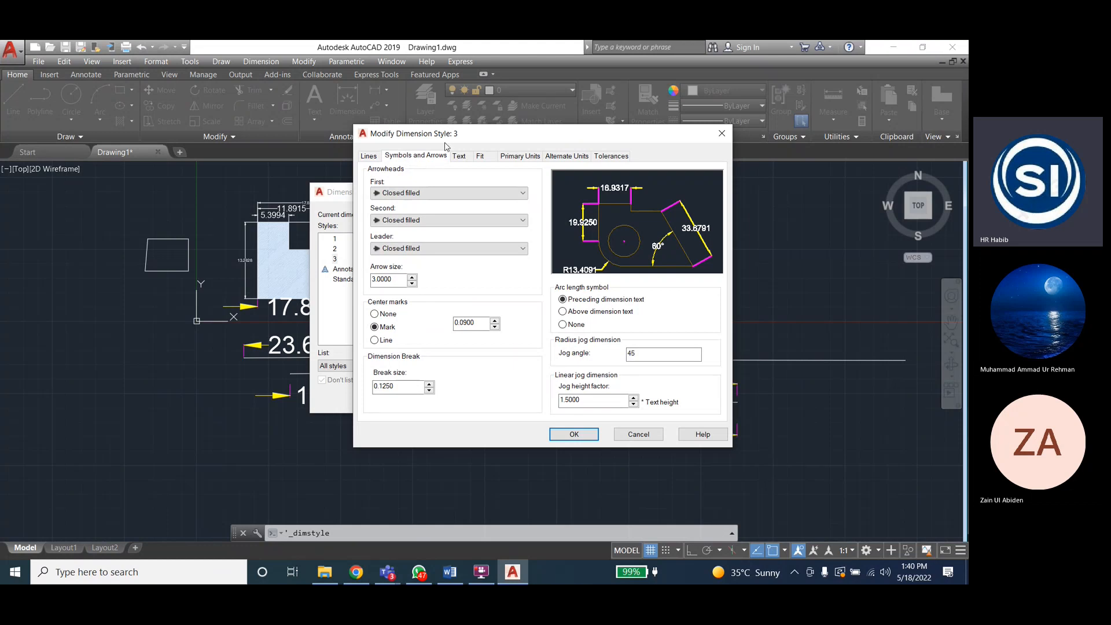
pyautogui.click(369, 156)
pyautogui.click(409, 157)
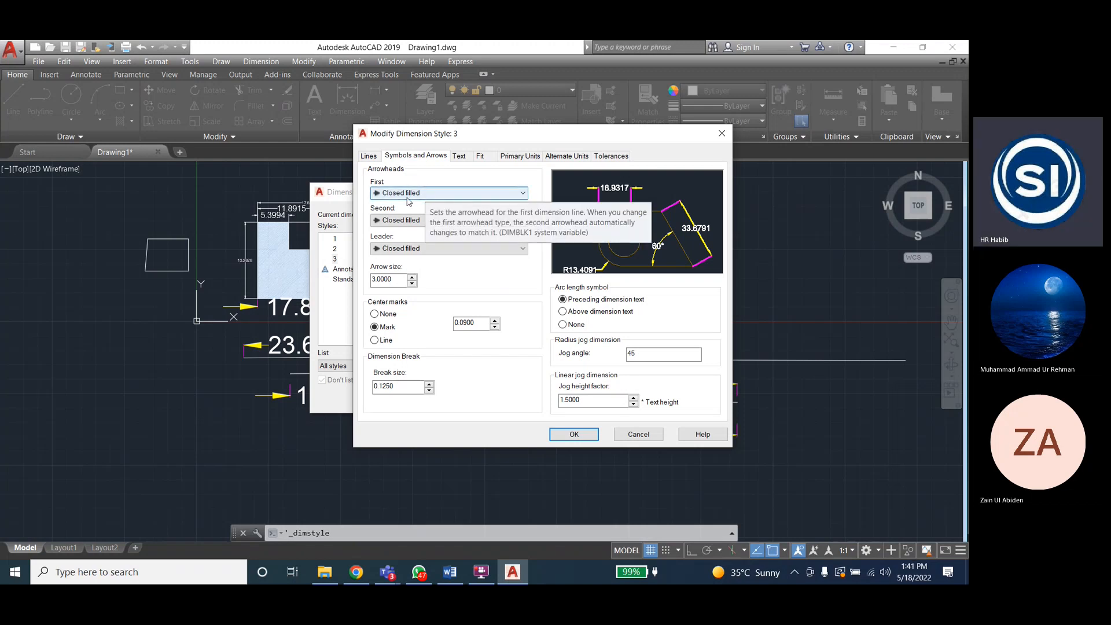
# Set dimension style 3's first arrowhead to Dot and second arrowhead to Oblique, and apply the change to the drawing
pyautogui.click(426, 194)
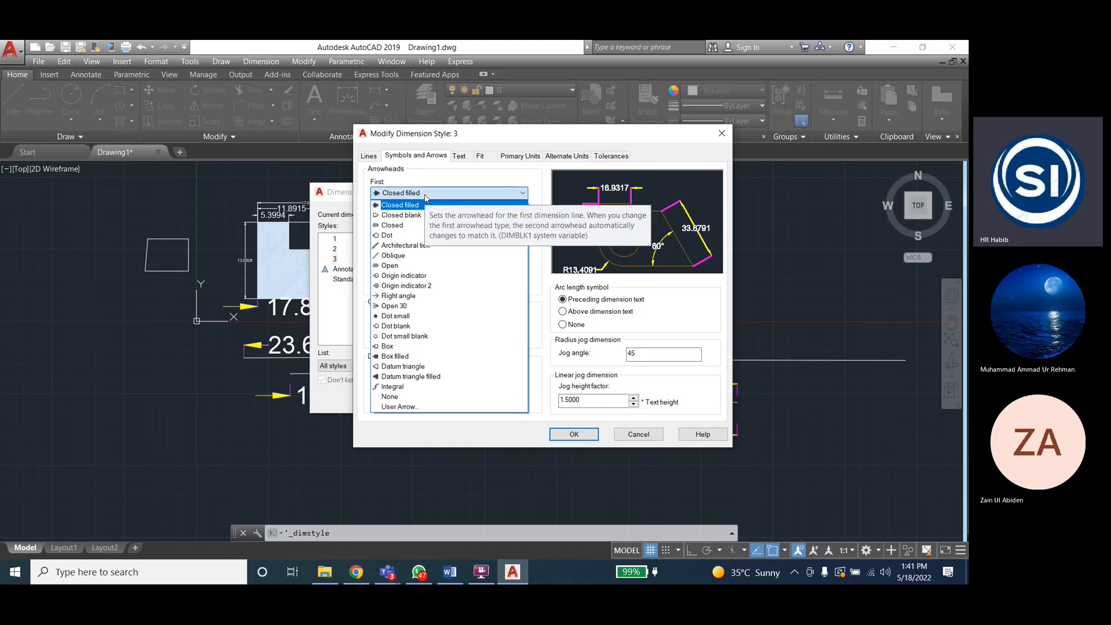
pyautogui.click(421, 237)
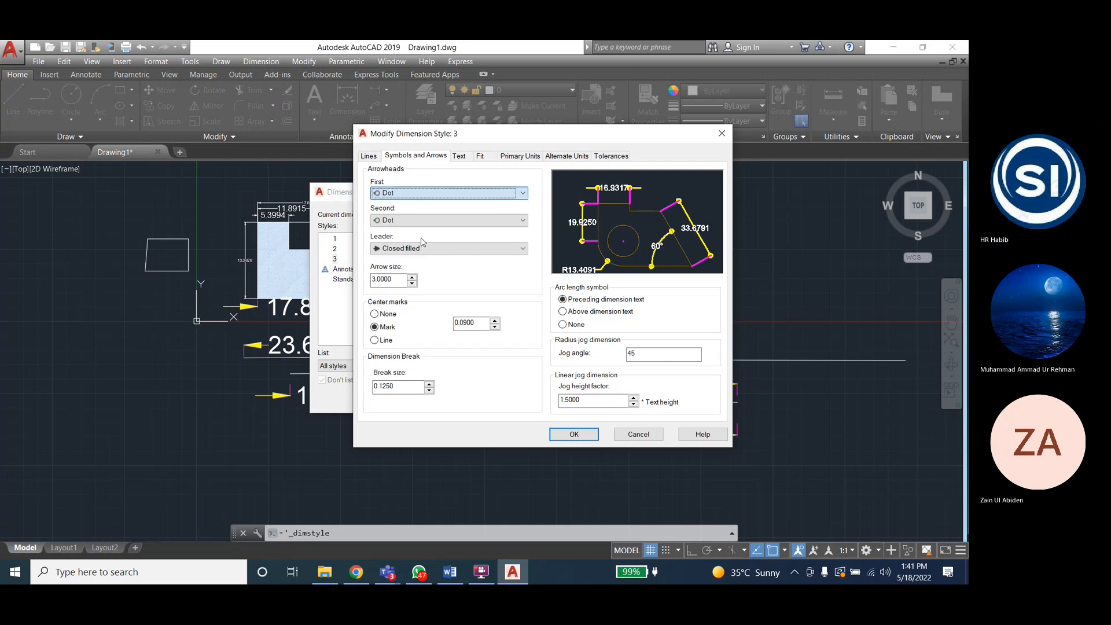
pyautogui.click(425, 224)
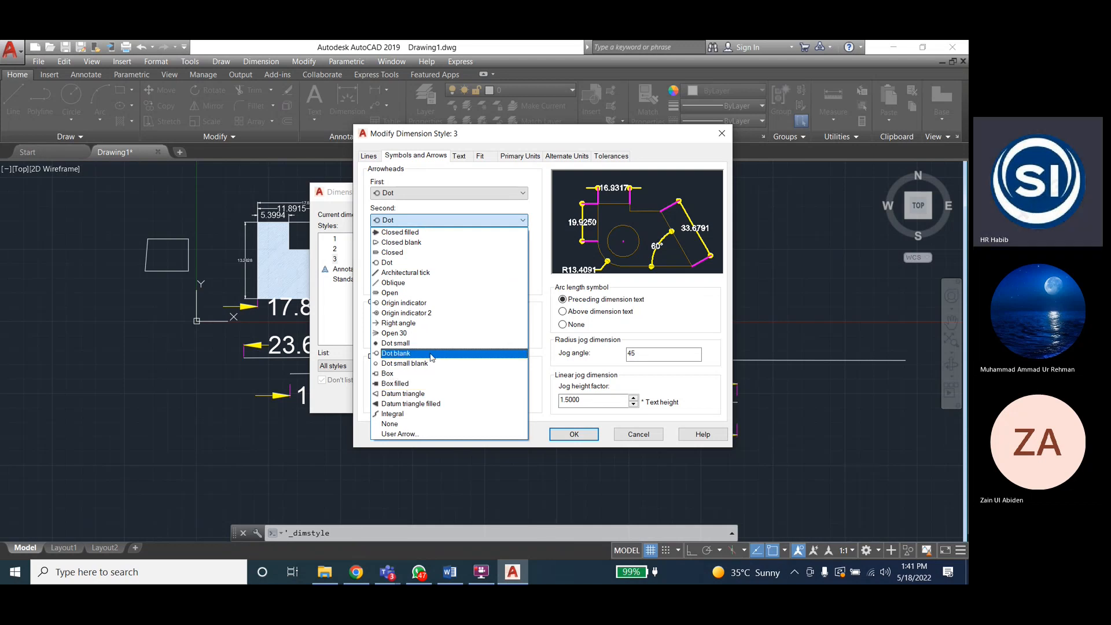
pyautogui.click(417, 286)
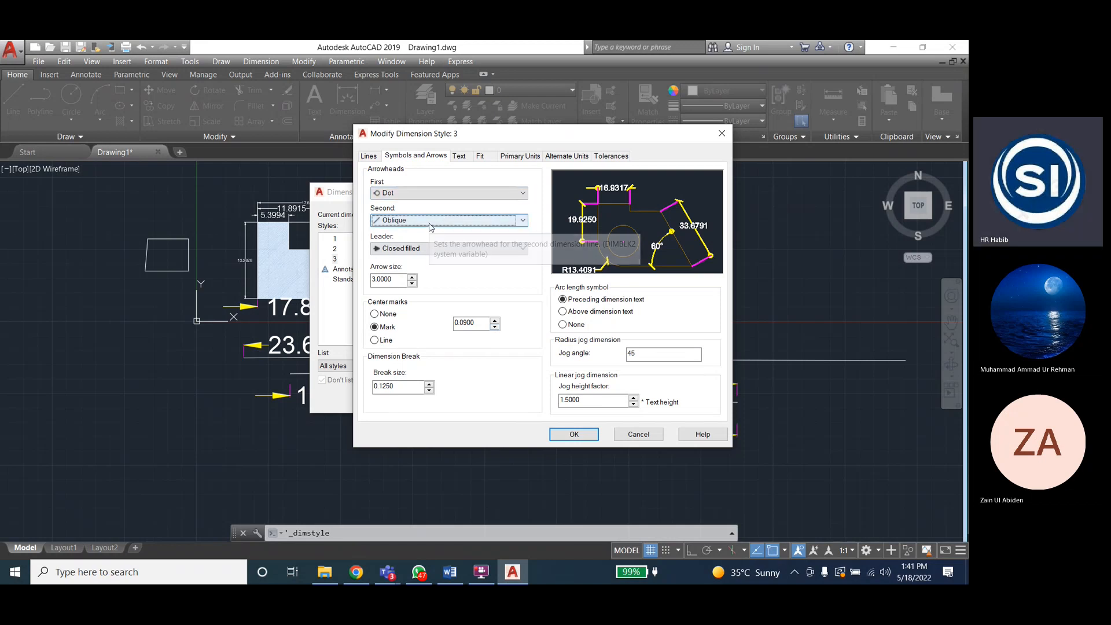
pyautogui.click(582, 442)
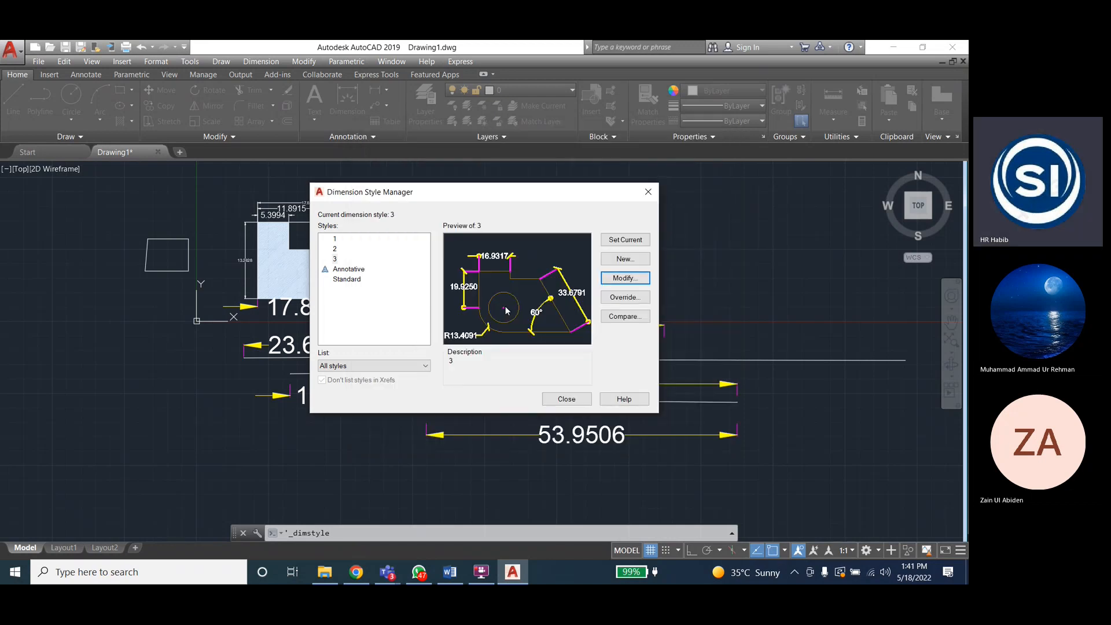
pyautogui.click(562, 398)
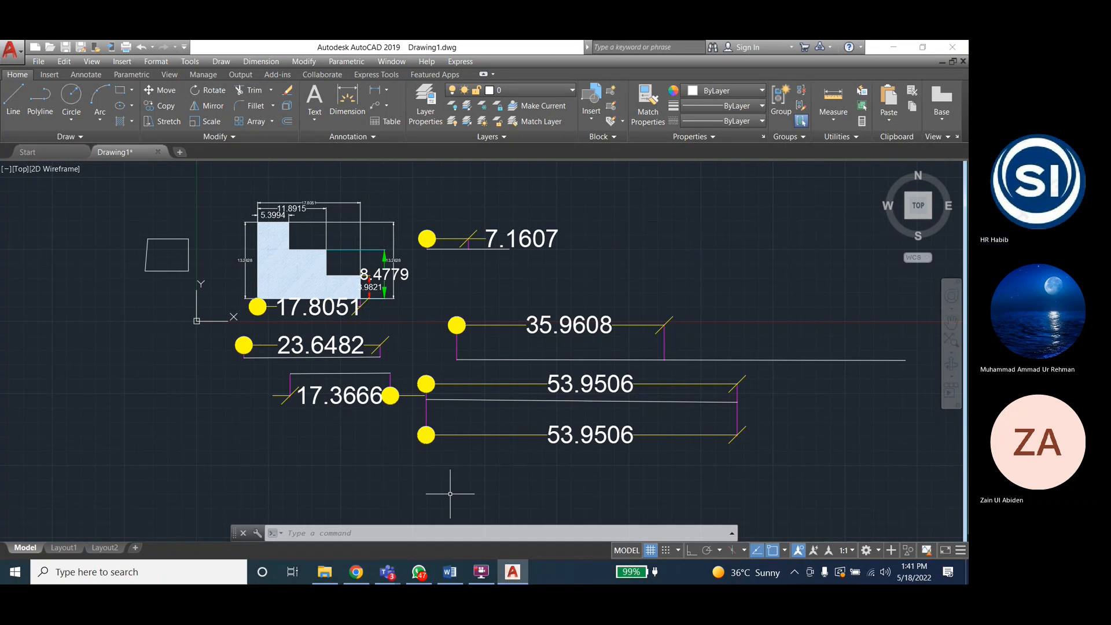
# Modify dimension style 3 so that both its first and second arrowheads are Closed filled
pyautogui.click(280, 62)
pyautogui.click(305, 363)
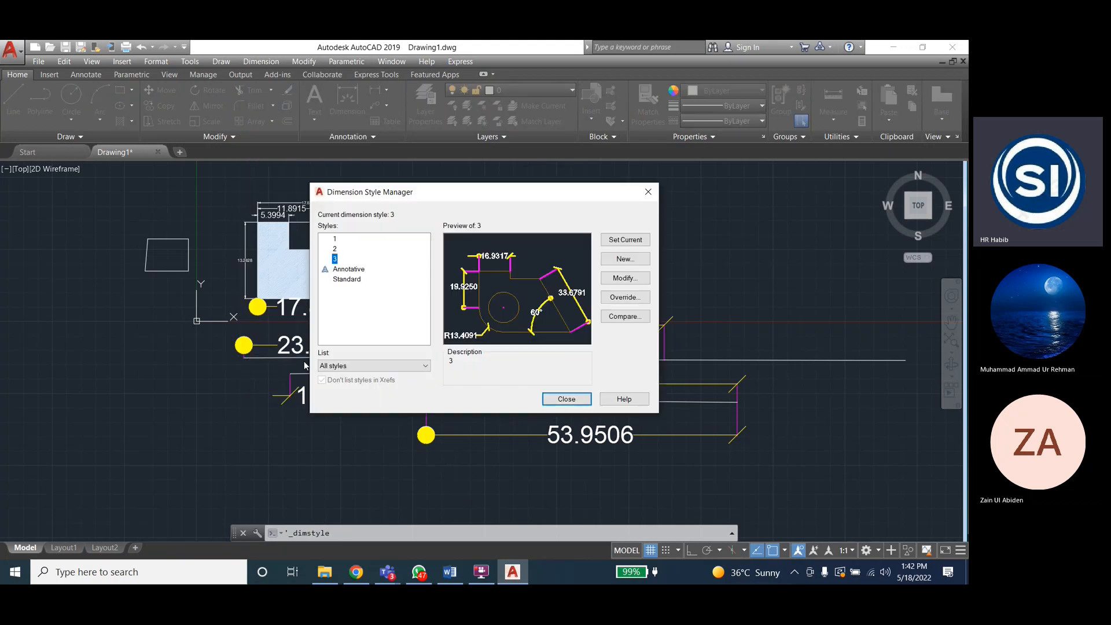
pyautogui.click(621, 281)
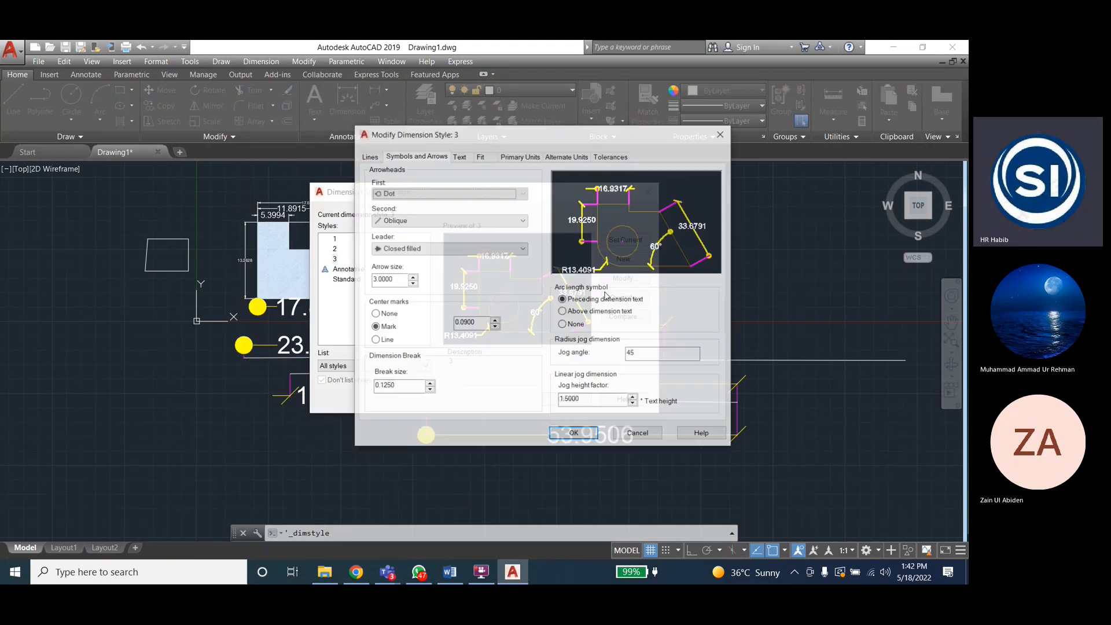
pyautogui.click(411, 194)
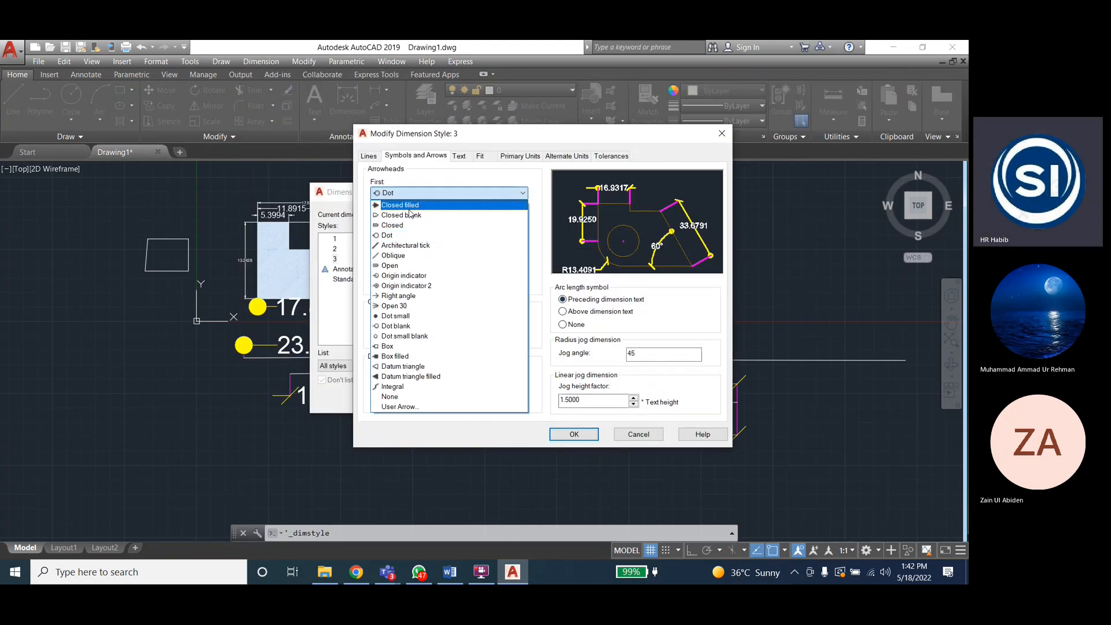
pyautogui.click(401, 205)
pyautogui.click(409, 220)
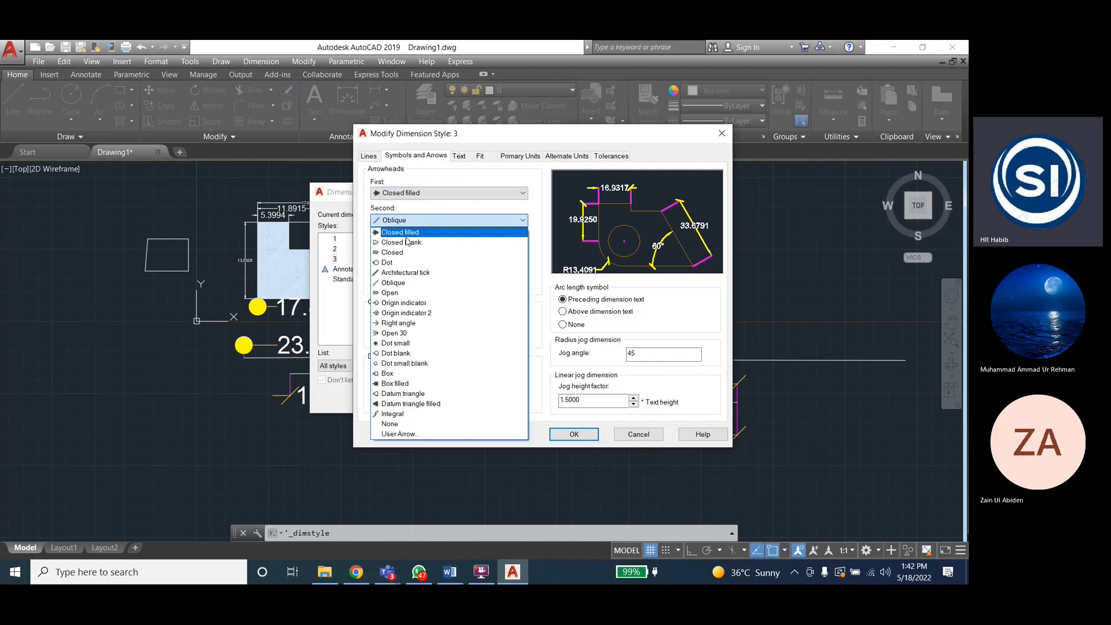
pyautogui.click(406, 237)
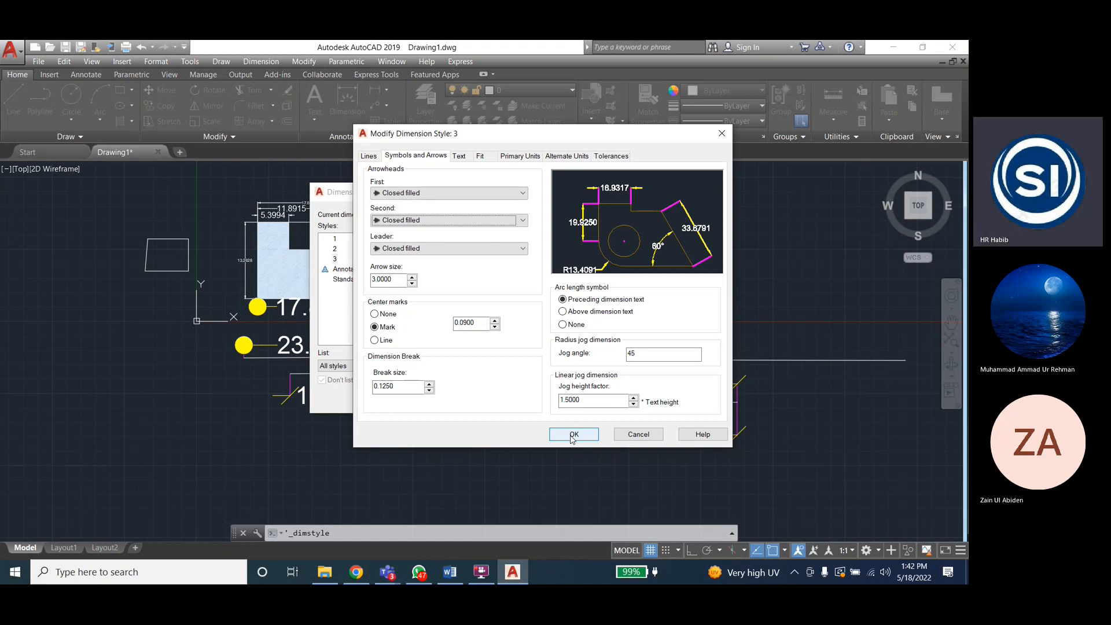
# Set dimension style 3's leader arrowhead to Box filled and apply the style changes
pyautogui.click(400, 249)
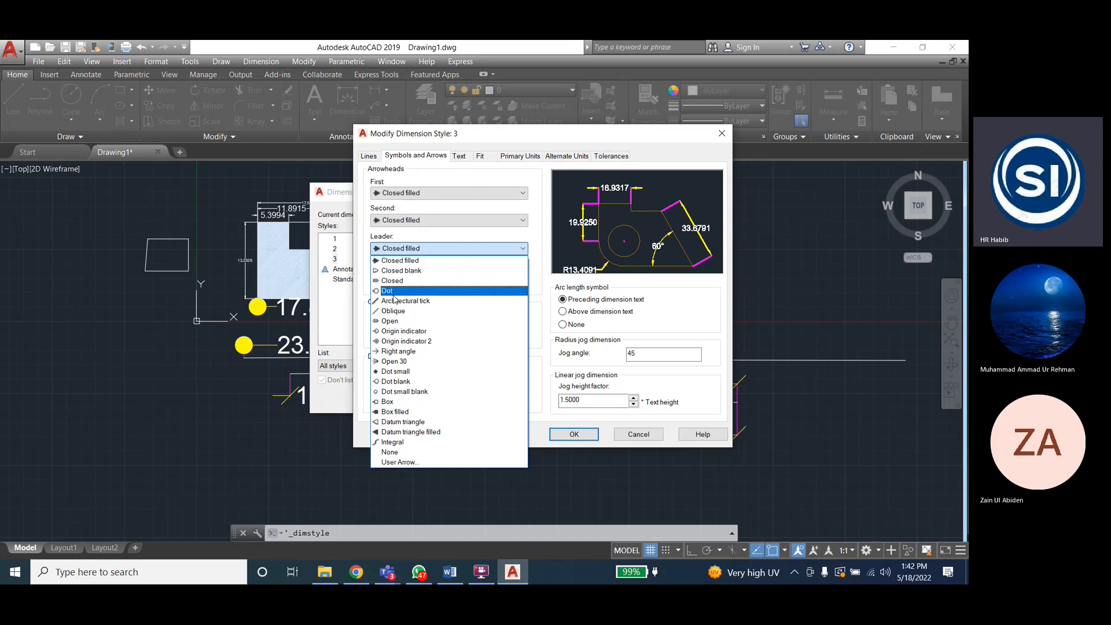
pyautogui.click(411, 415)
pyautogui.click(574, 433)
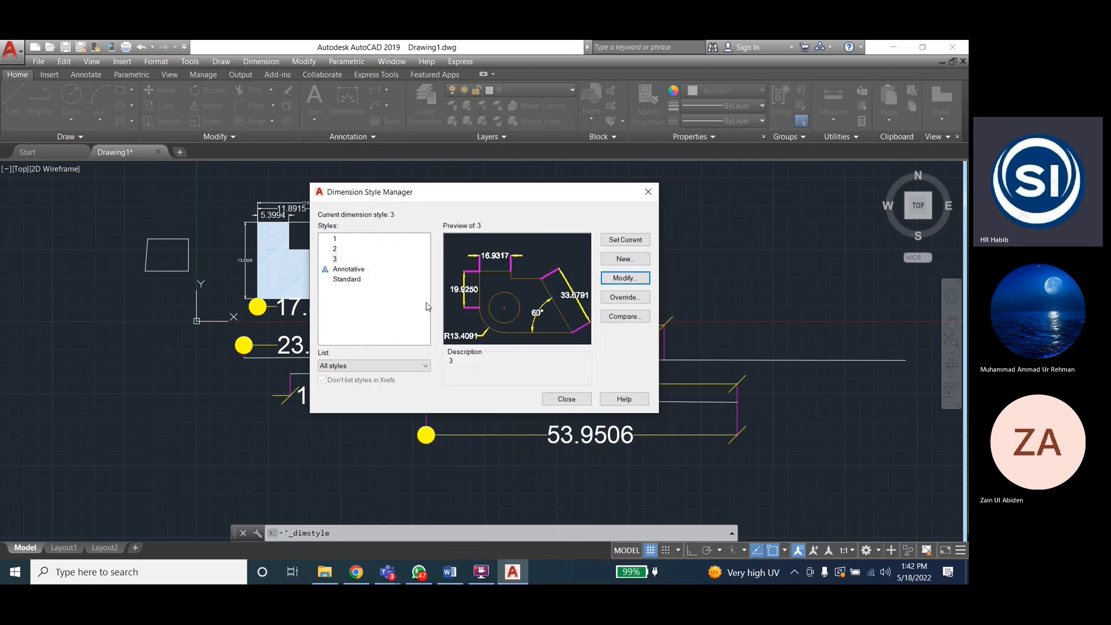
pyautogui.click(567, 404)
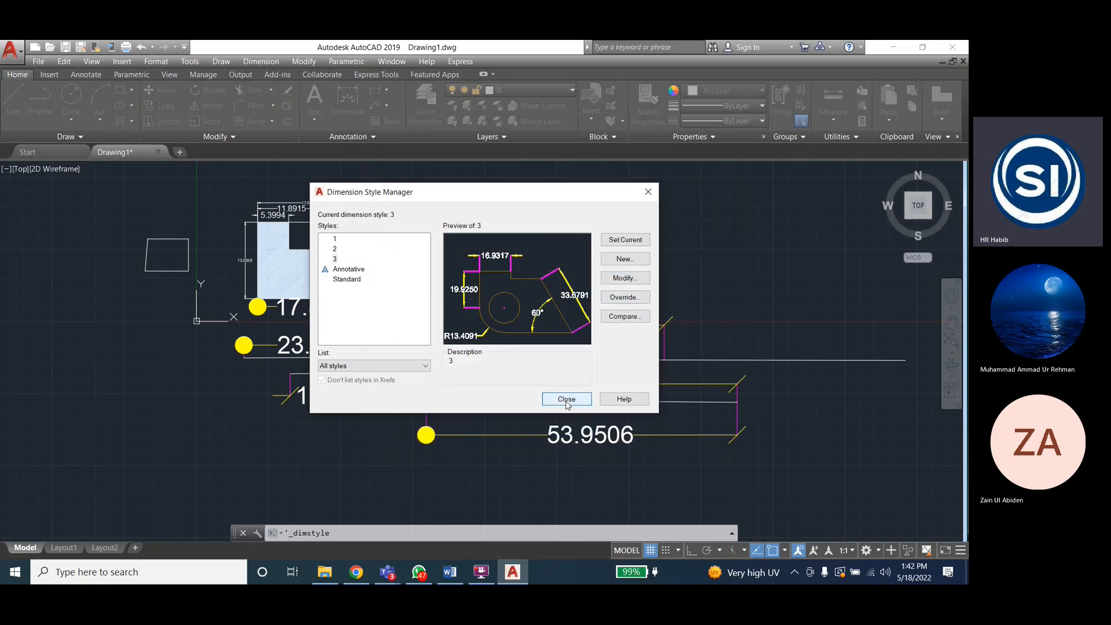
pyautogui.click(566, 400)
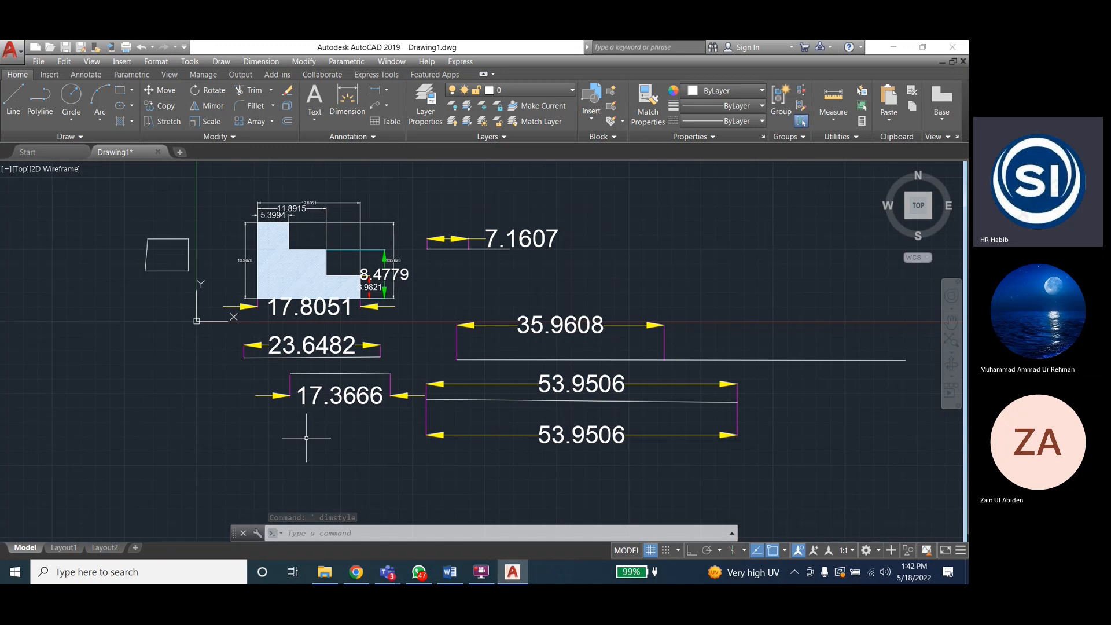
# Add a multileader with the text "line1" above the long horizontal line, its arrowhead ending on that line
pyautogui.click(261, 61)
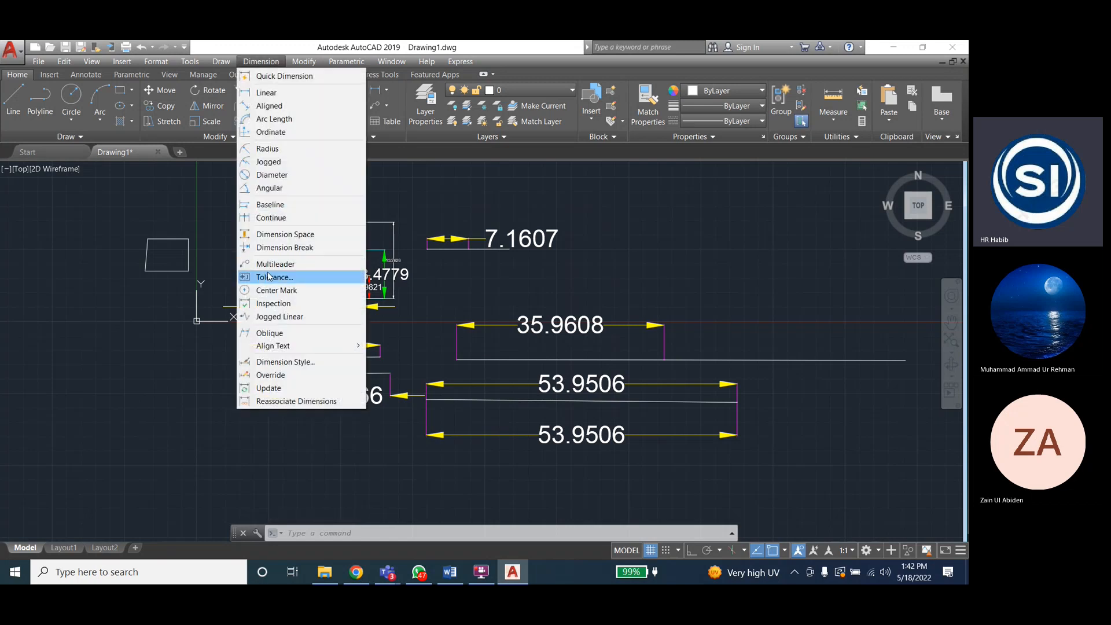
pyautogui.click(310, 264)
pyautogui.click(735, 359)
pyautogui.click(779, 338)
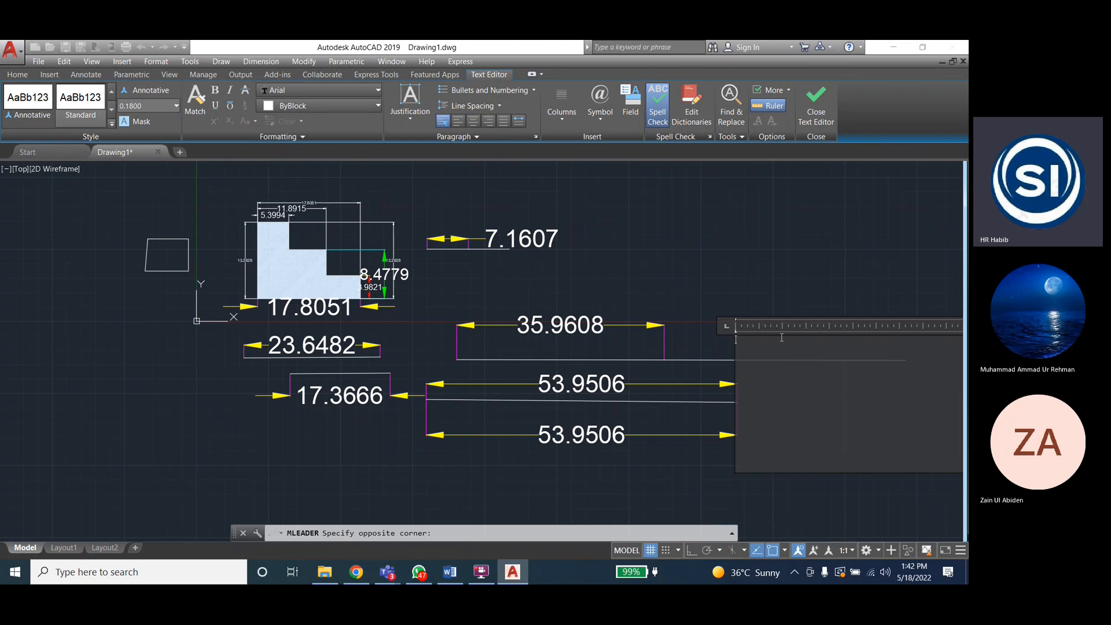
pyautogui.write('line1')
pyautogui.press('Escape')
pyautogui.press('Return')
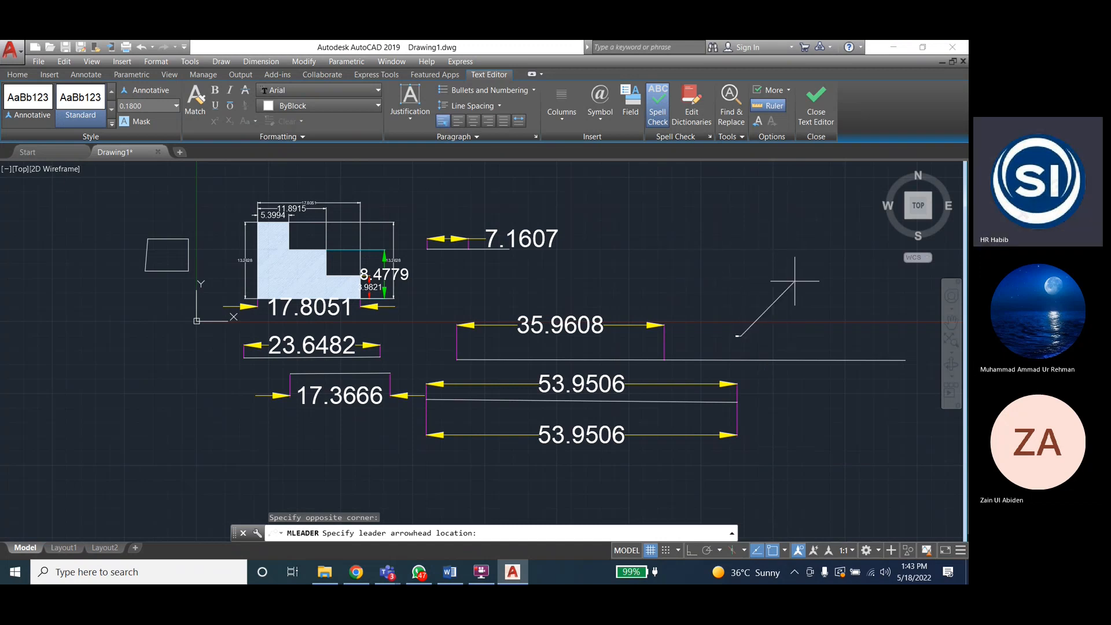
pyautogui.click(761, 359)
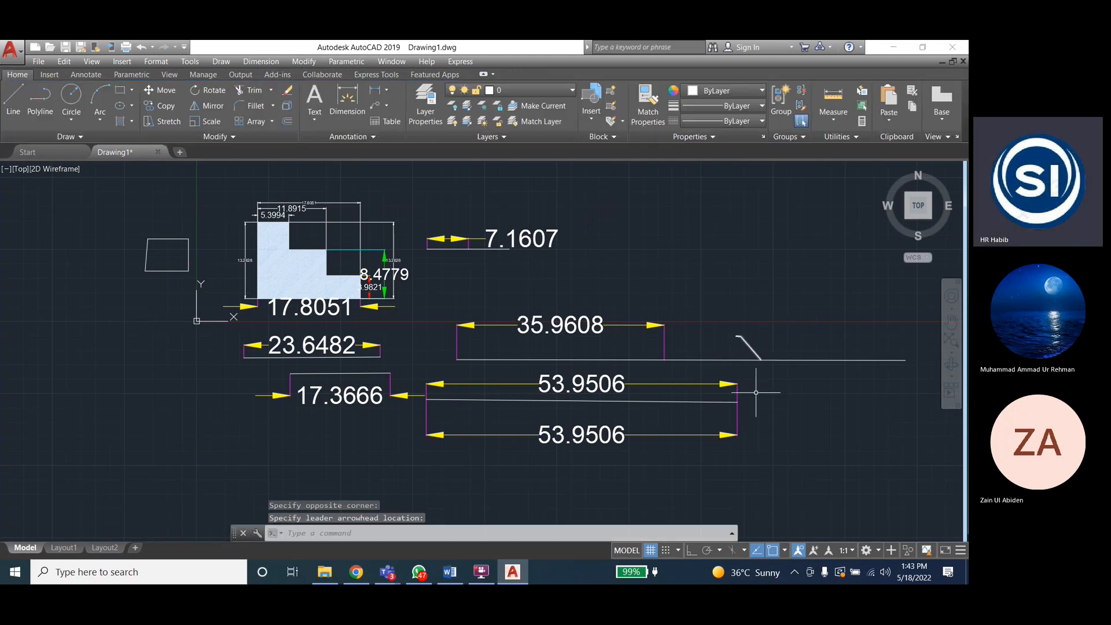
pyautogui.scroll(8, 752, 385)
pyautogui.scroll(-6, 538, 453)
pyautogui.scroll(6, 584, 366)
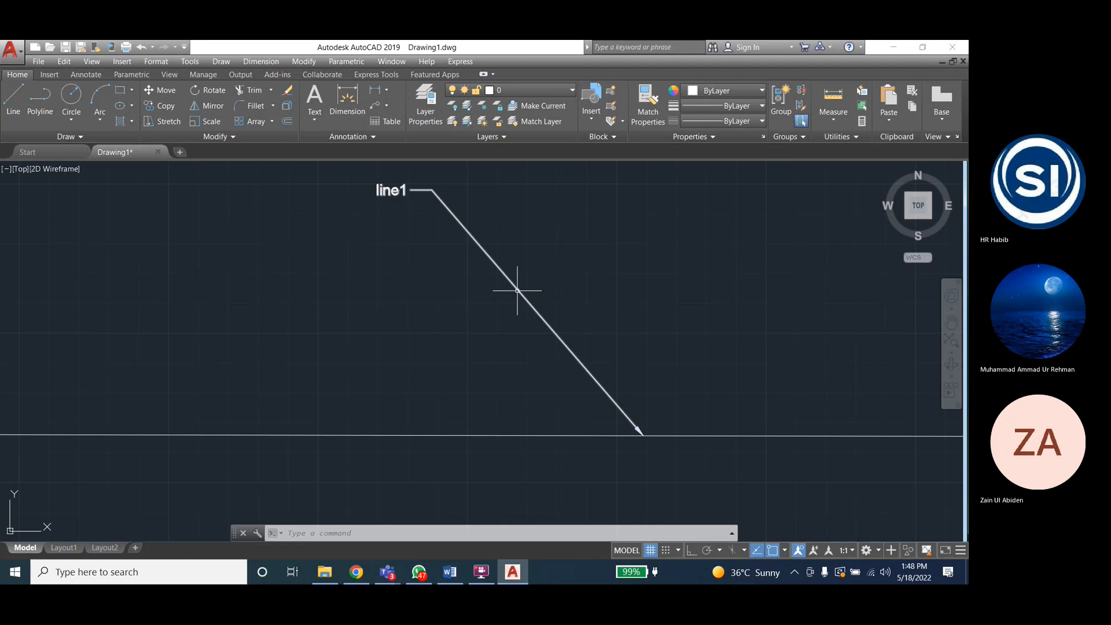
# Change dimension style 3's leader arrowhead to Box and apply the style
pyautogui.click(261, 62)
pyautogui.click(286, 362)
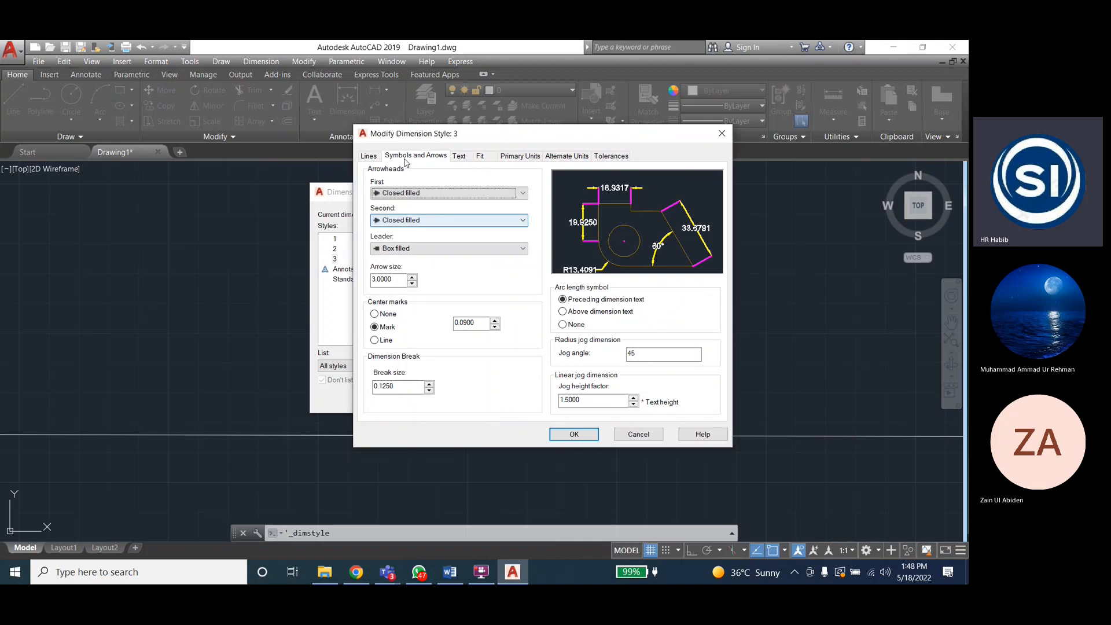
pyautogui.click(421, 249)
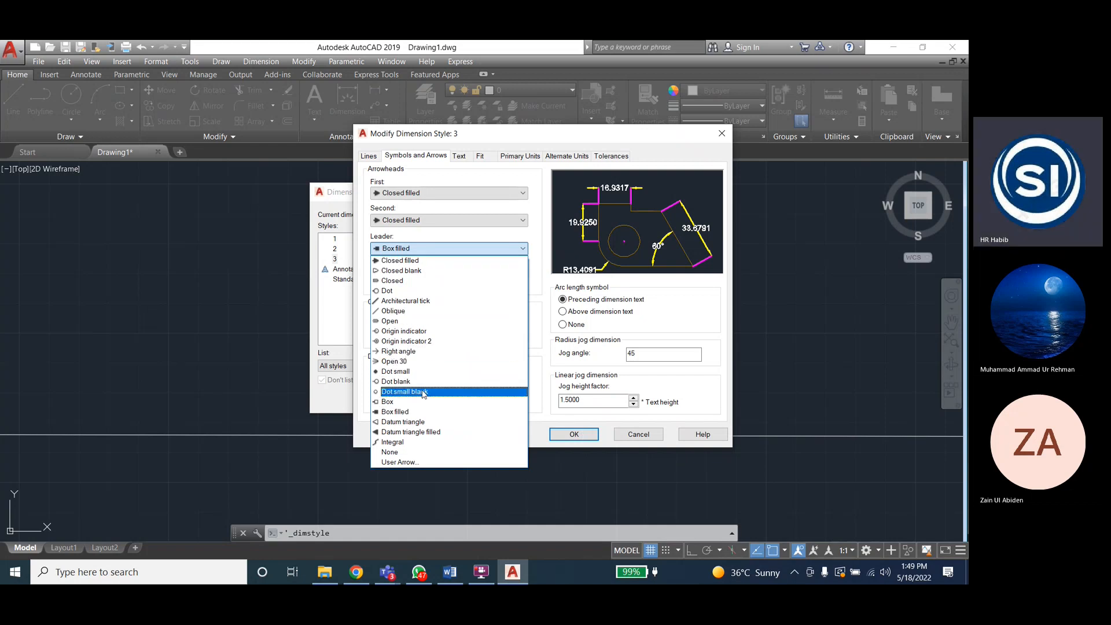
pyautogui.click(408, 401)
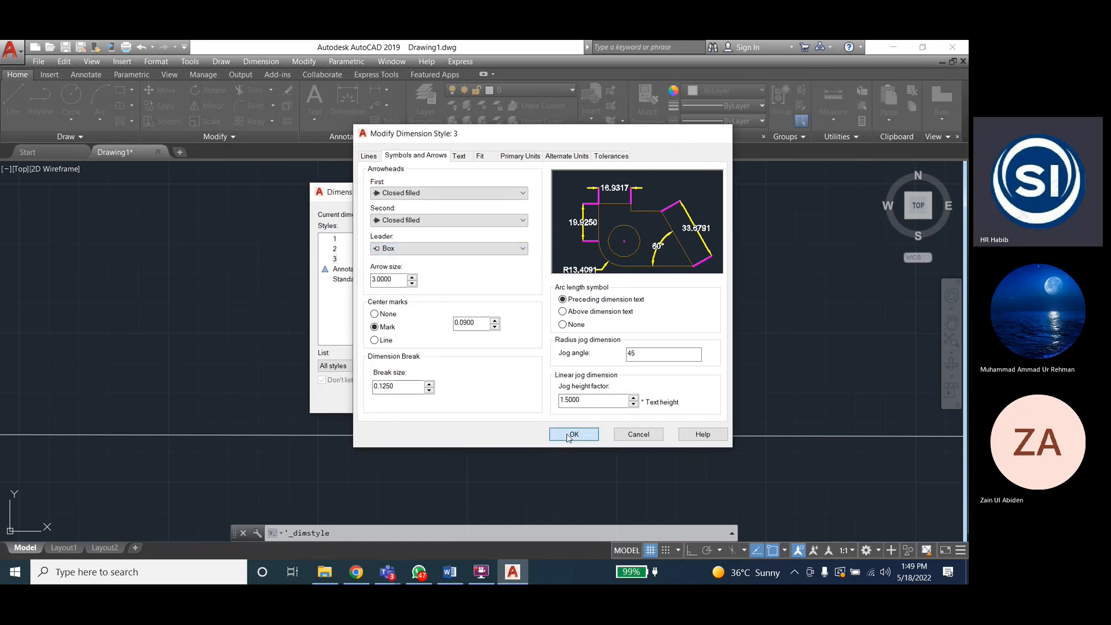
pyautogui.click(573, 433)
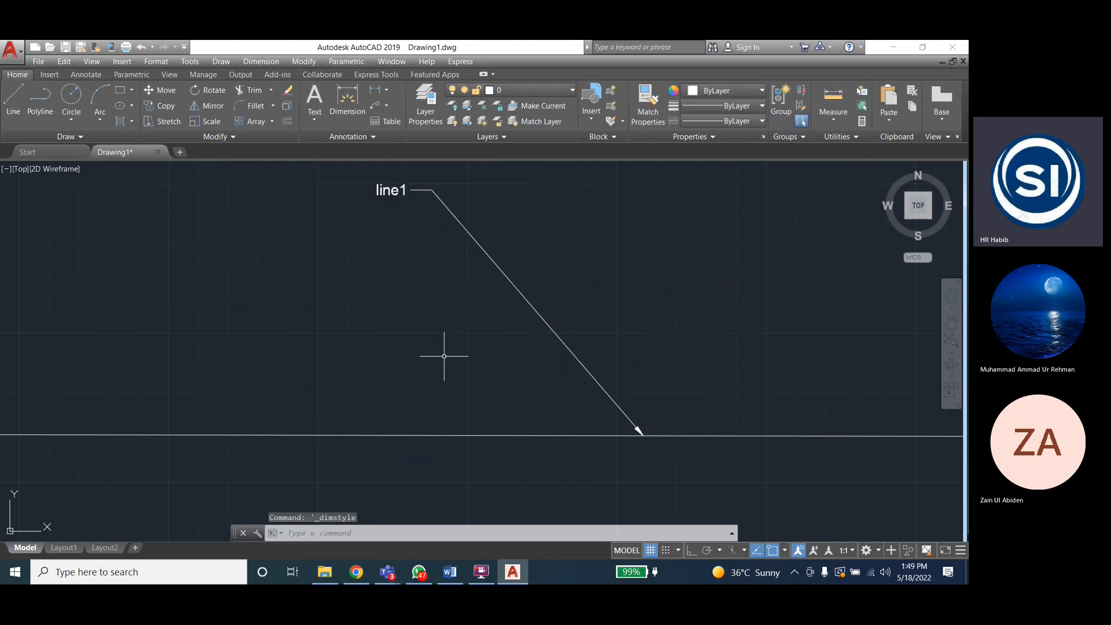
pyautogui.click(546, 322)
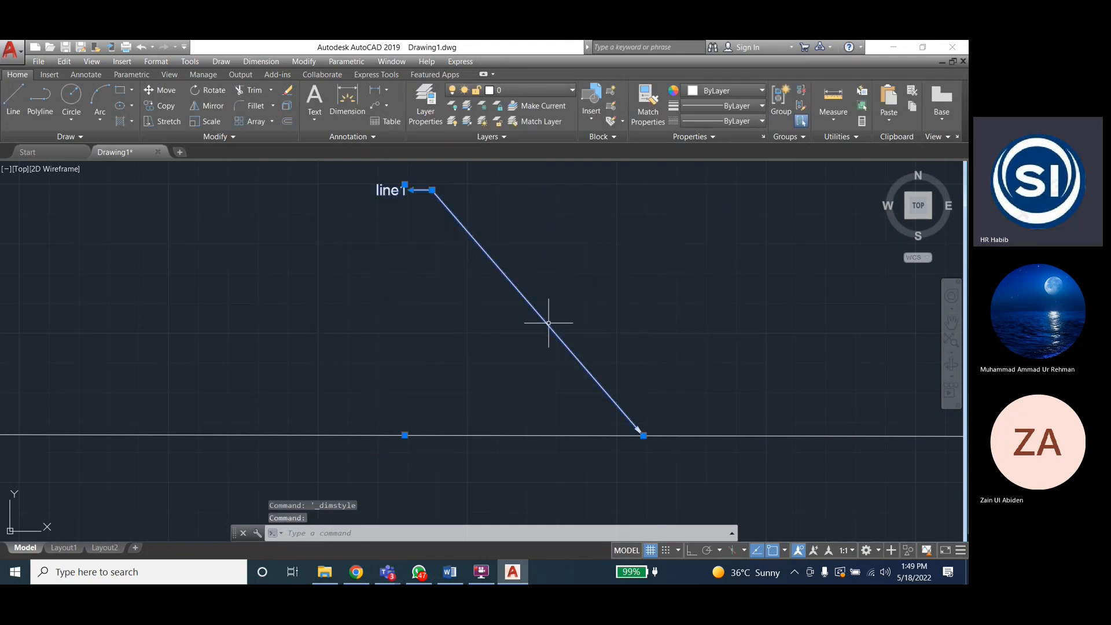
pyautogui.press('Escape')
pyautogui.press('Escape')
pyautogui.press('Escape')
# Add a second multileader with the text "khjk" beside the "line1" leader, its arrow running straight down to the horizontal line
pyautogui.click(261, 62)
pyautogui.click(272, 265)
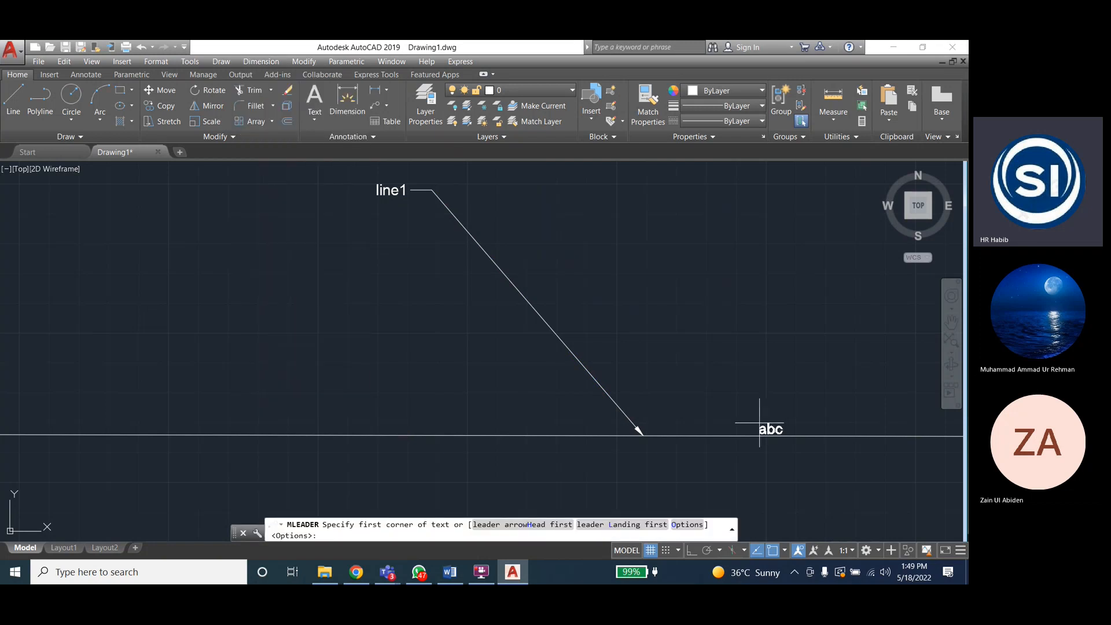
pyautogui.click(703, 204)
pyautogui.click(738, 188)
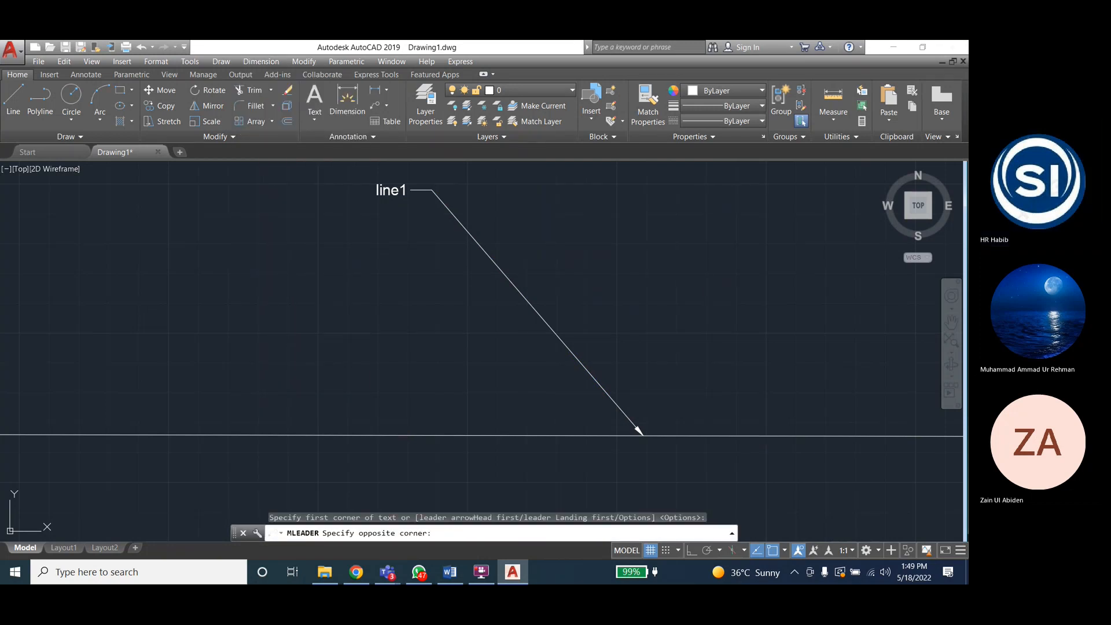
pyautogui.write('khjk')
pyautogui.press('Escape')
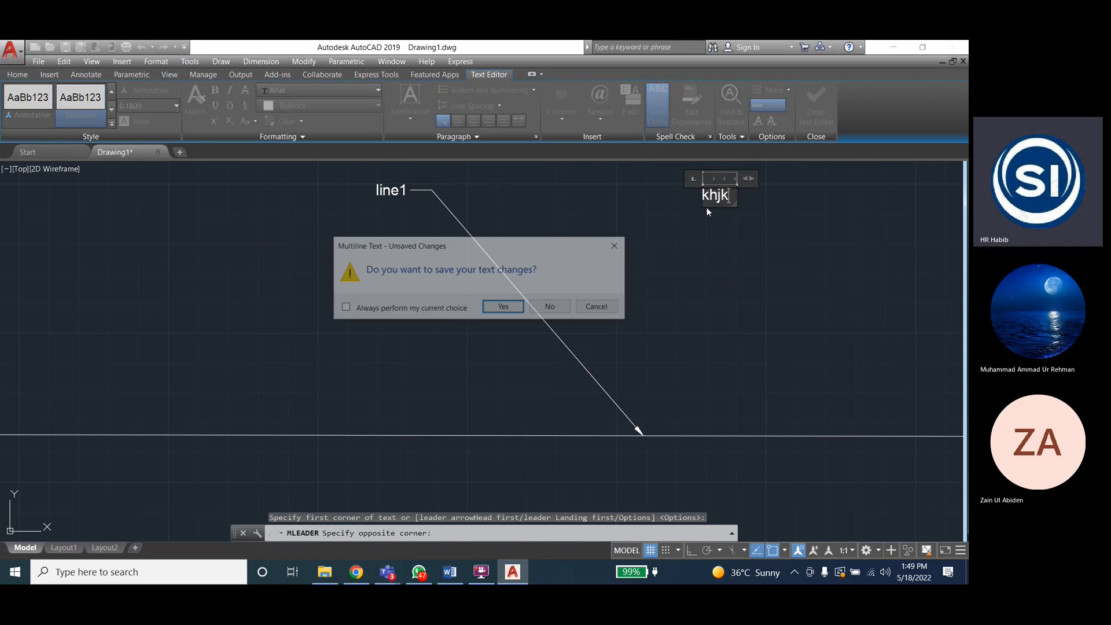
pyautogui.click(502, 305)
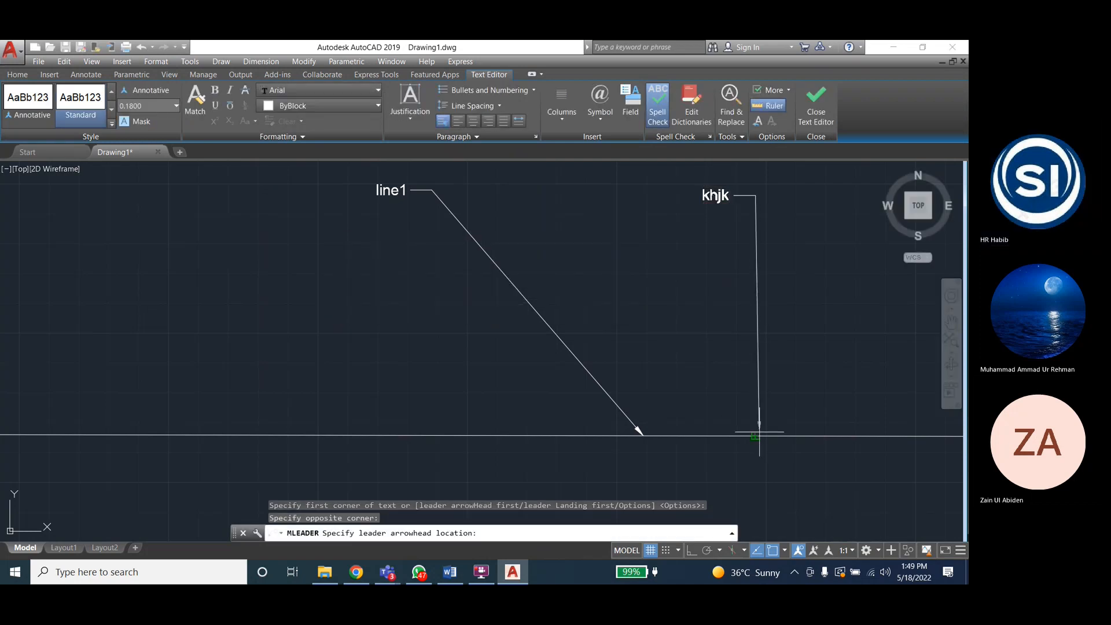
pyautogui.click(755, 434)
pyautogui.press('Escape')
pyautogui.press('Escape')
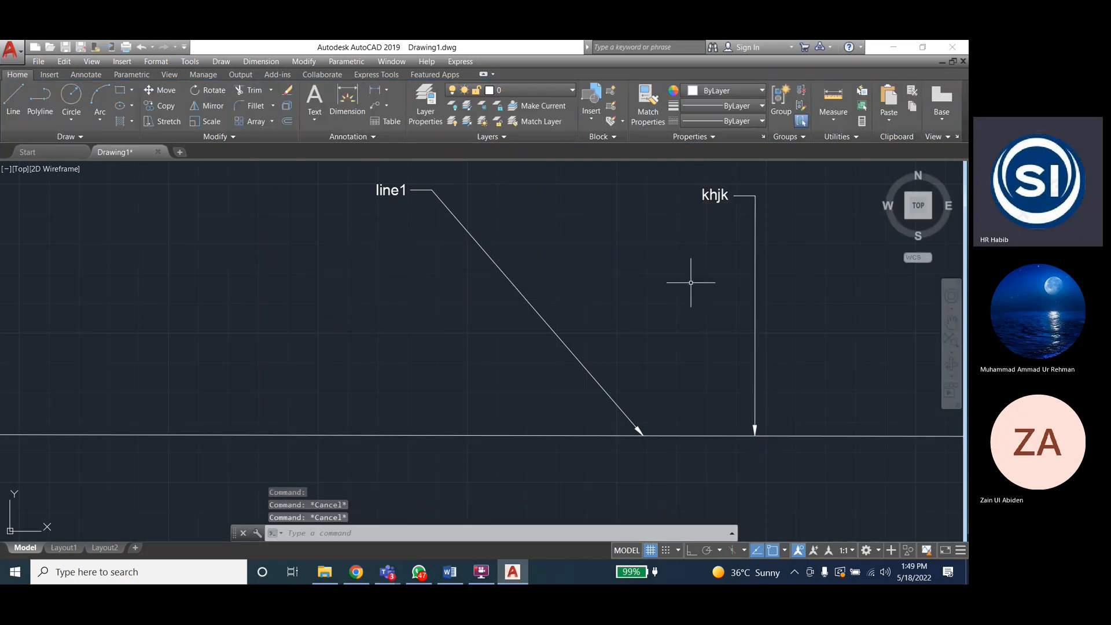
# Open dimension style 3 for modification and review the leader arrowhead types on offer
pyautogui.click(253, 61)
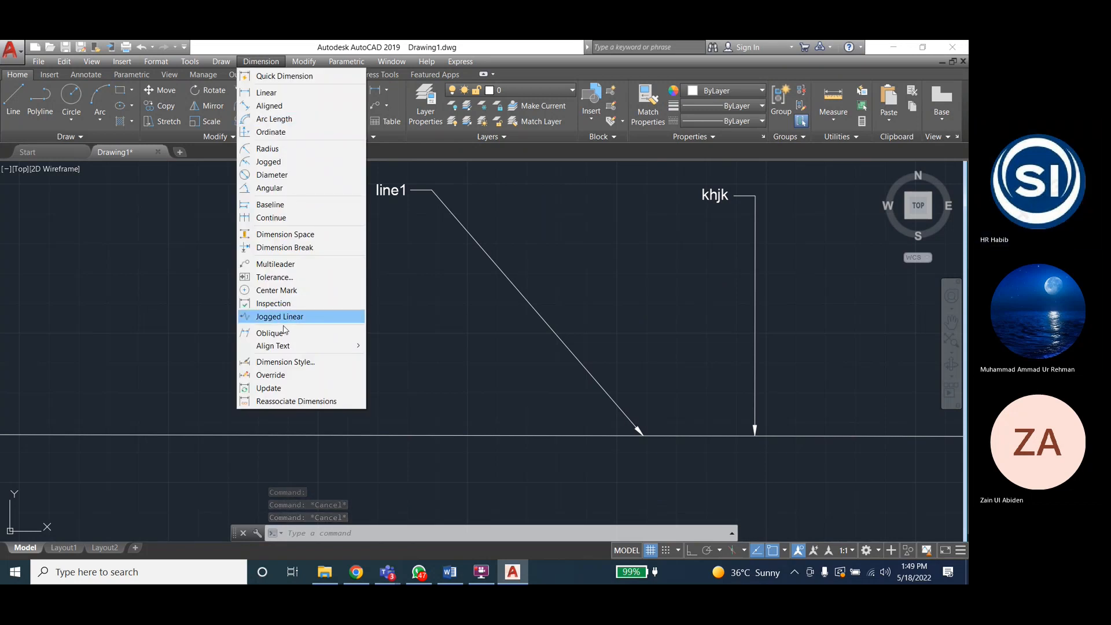
pyautogui.click(286, 361)
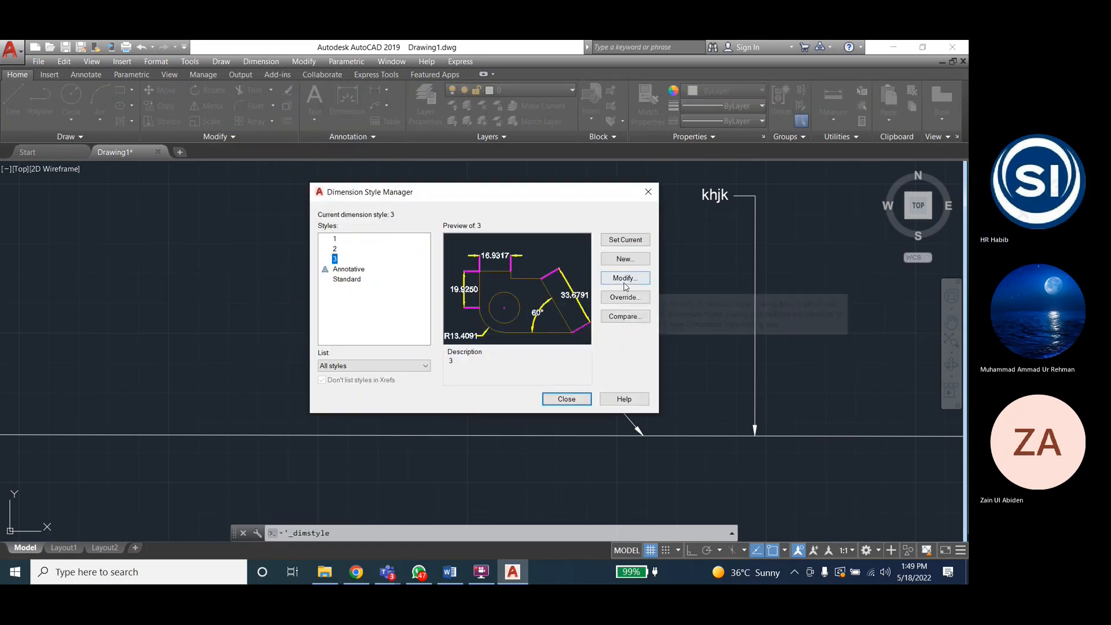
pyautogui.click(624, 278)
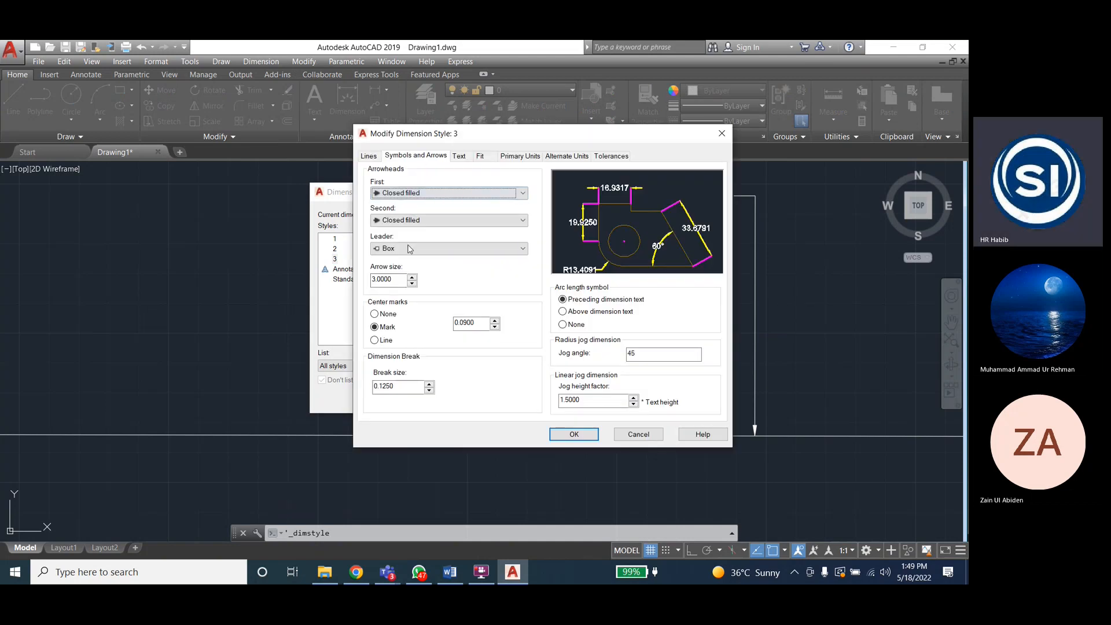
pyautogui.click(407, 249)
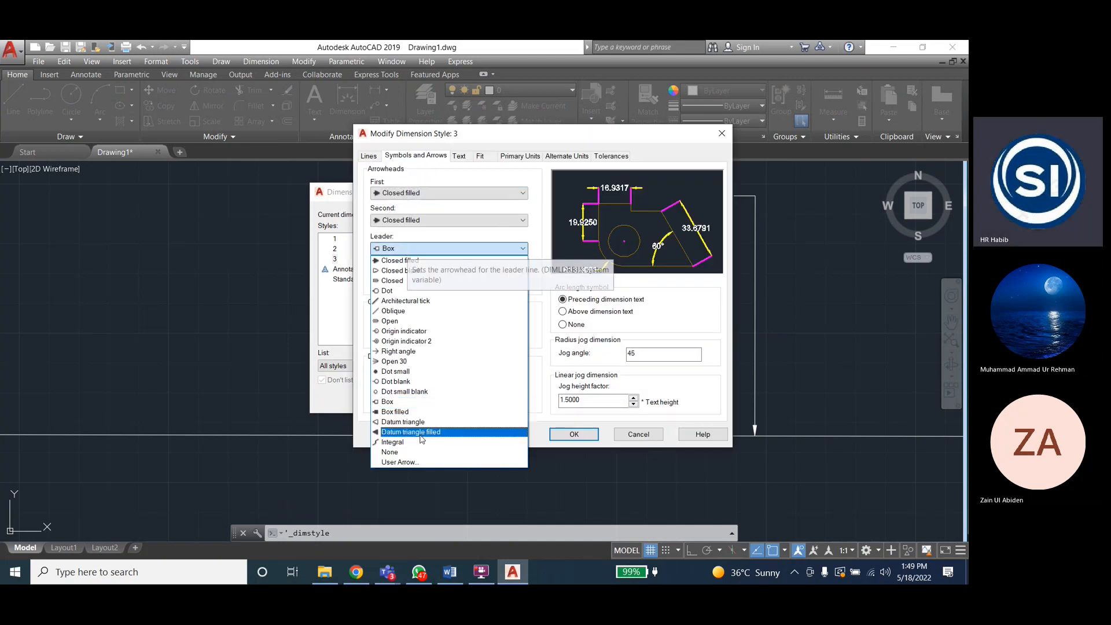
pyautogui.click(413, 250)
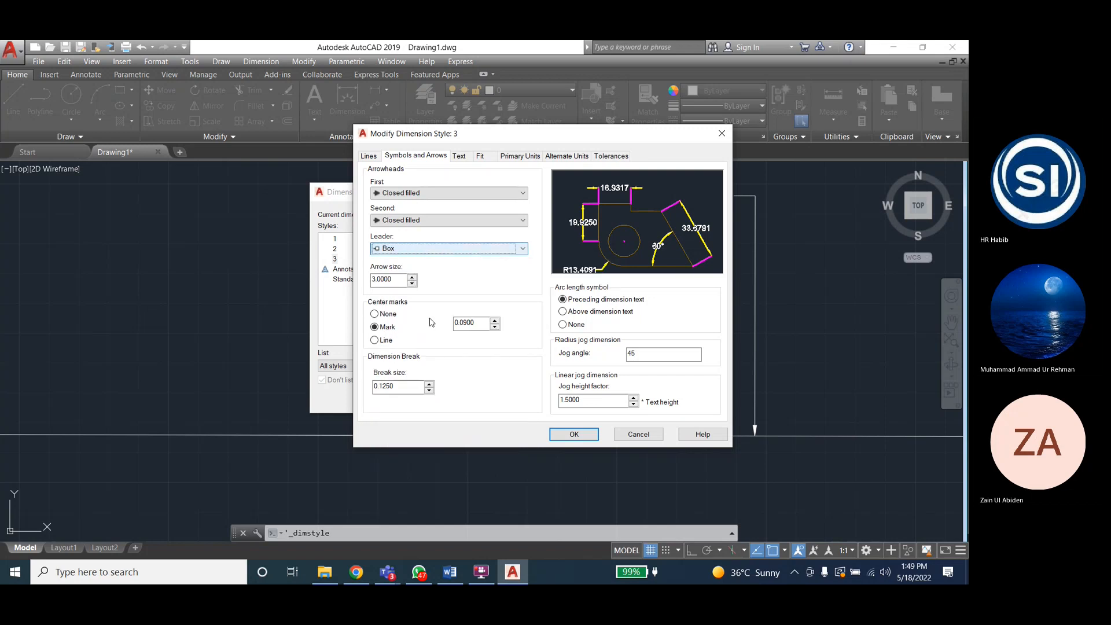
# Try the None and Line center mark types in dimension style 3, and return to Mark
pyautogui.click(375, 314)
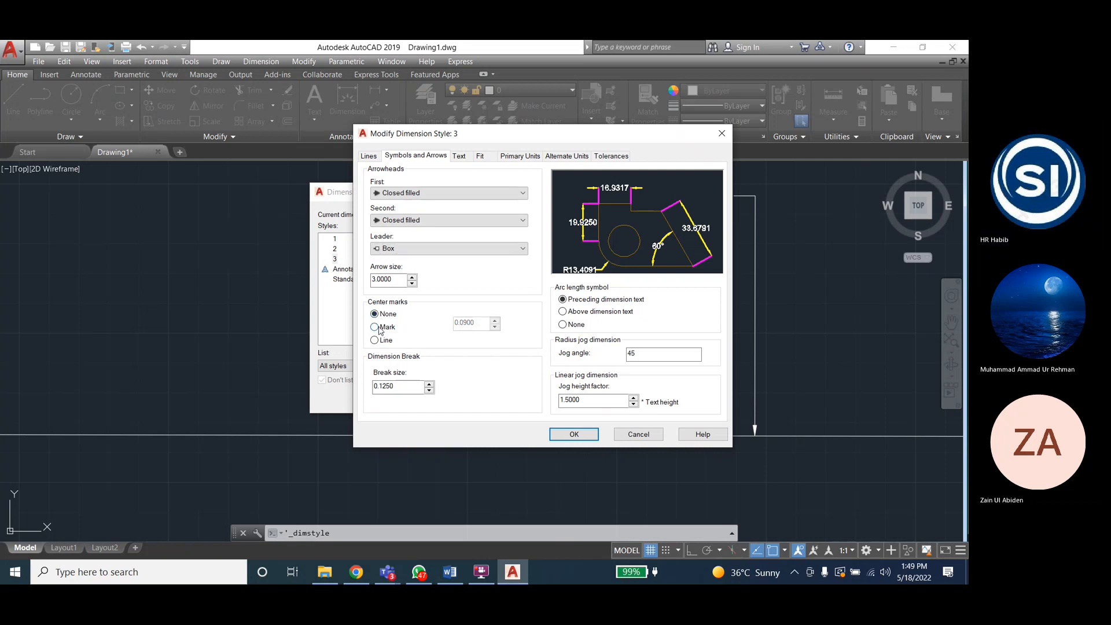
pyautogui.click(377, 328)
pyautogui.click(376, 341)
pyautogui.click(377, 329)
# Recheck the leader arrowhead types while keeping Box, accept dimension style 3 and leave the style manager
pyautogui.click(472, 250)
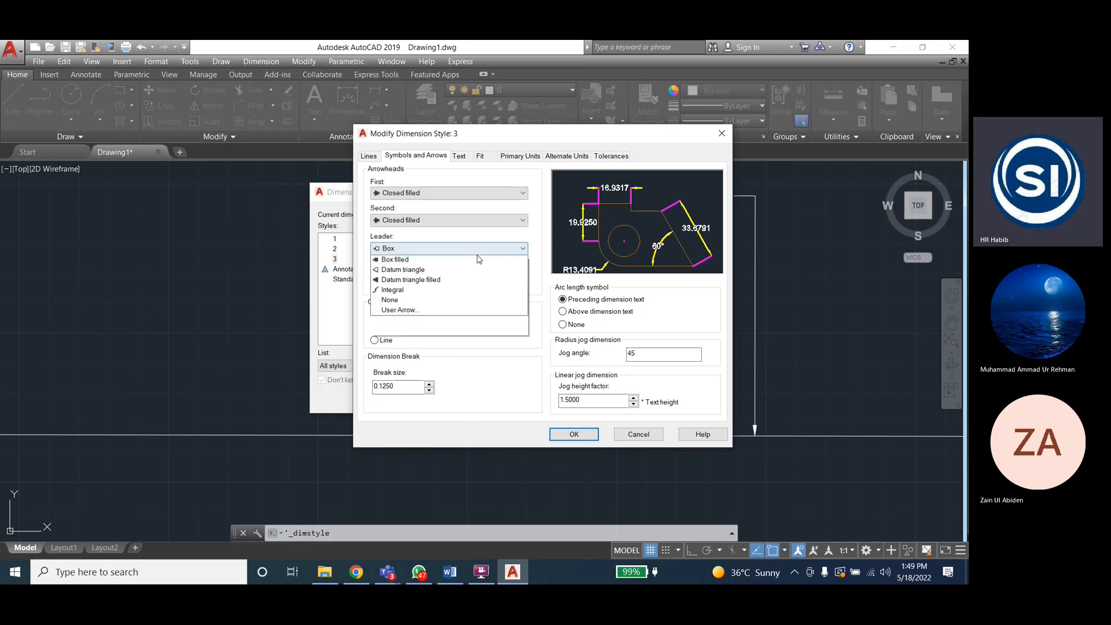
pyautogui.click(478, 251)
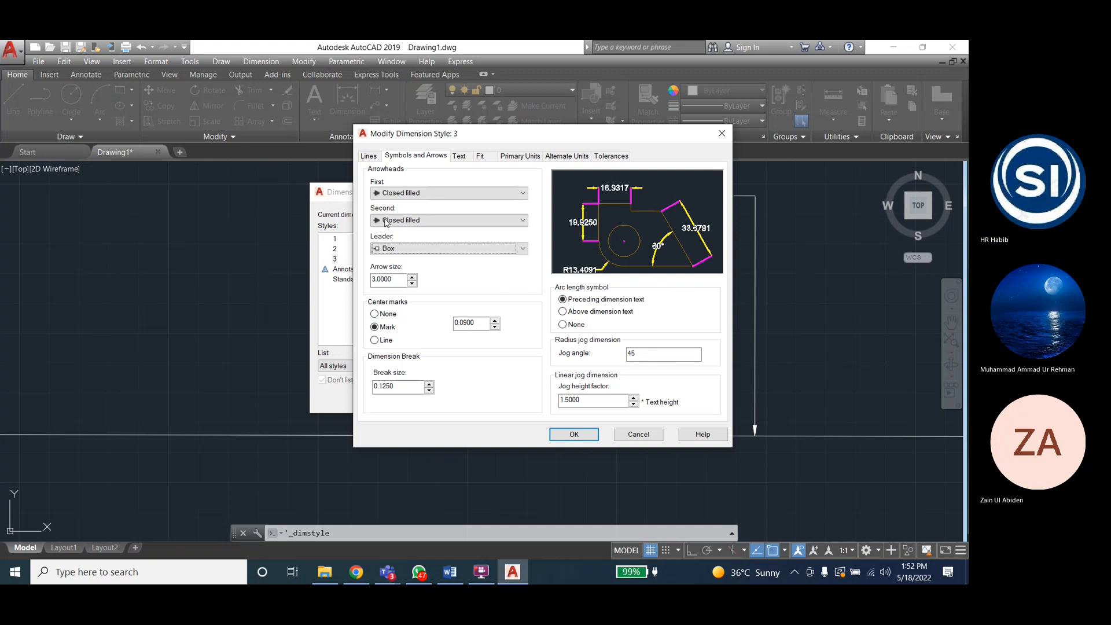
pyautogui.click(574, 434)
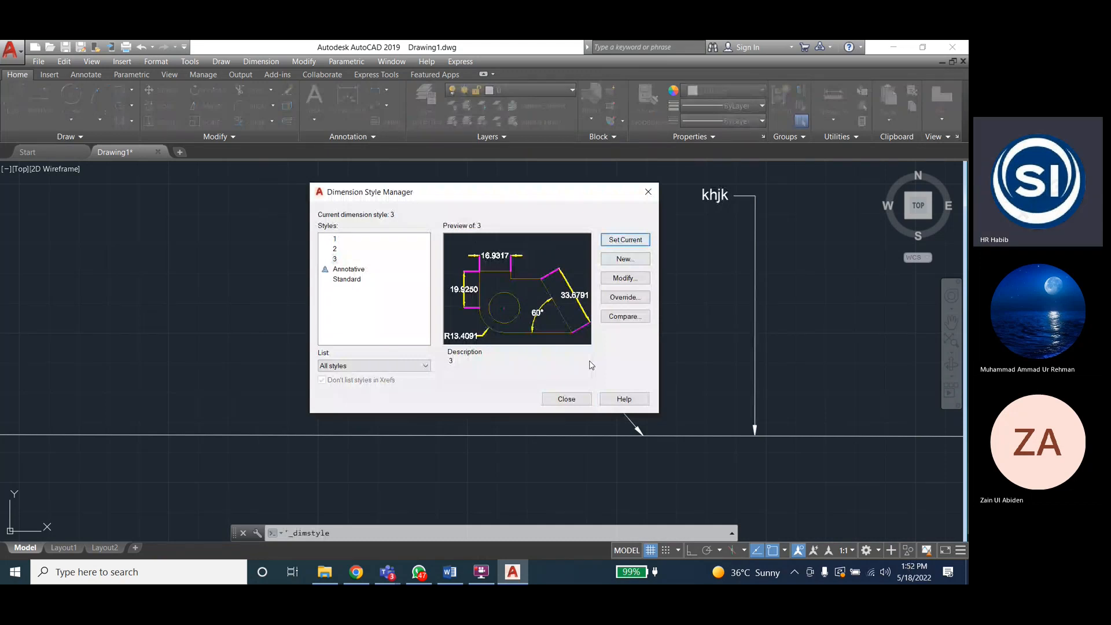
pyautogui.press('Escape')
# Try the Open arrowhead on the rightmost multileader, and replace it with Origin indicator
pyautogui.scroll(-3, 405, 348)
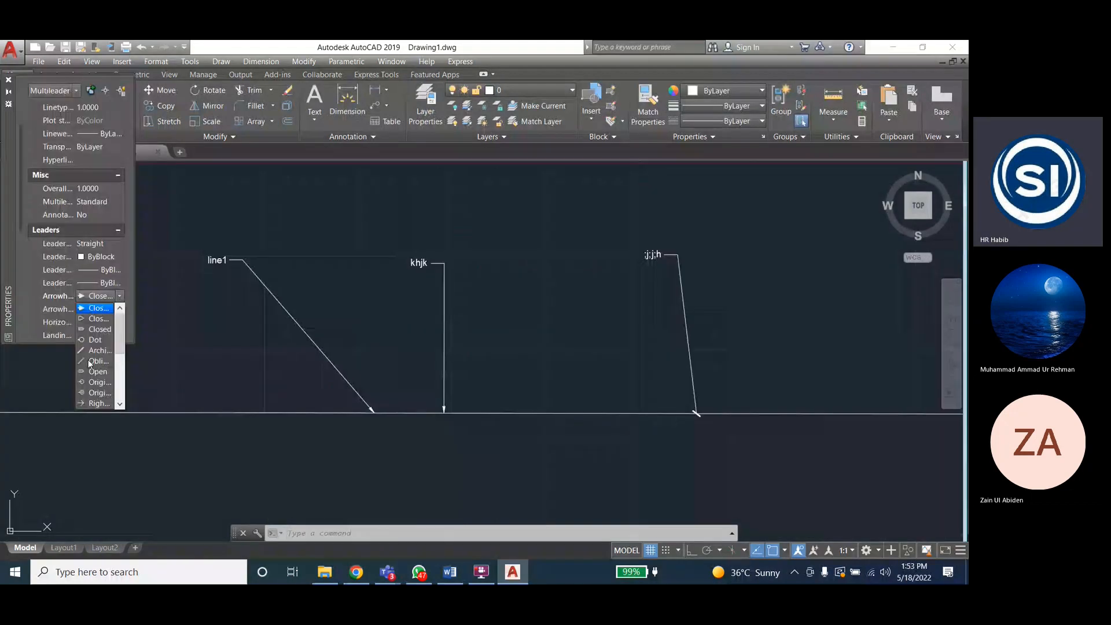
pyautogui.click(90, 362)
pyautogui.click(687, 322)
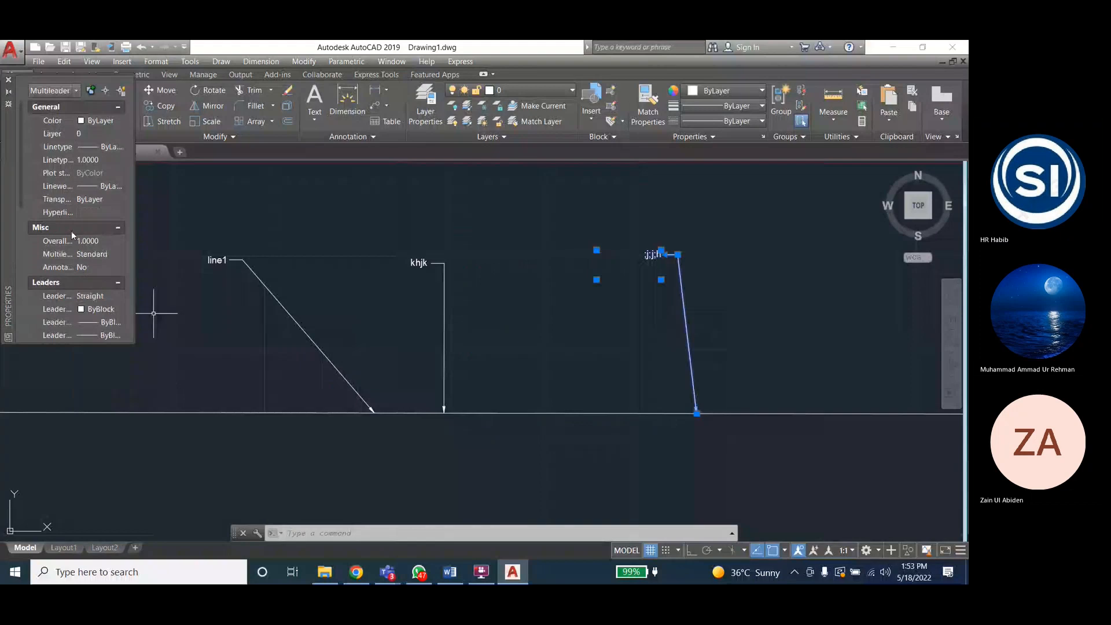
pyautogui.scroll(-3, 72, 233)
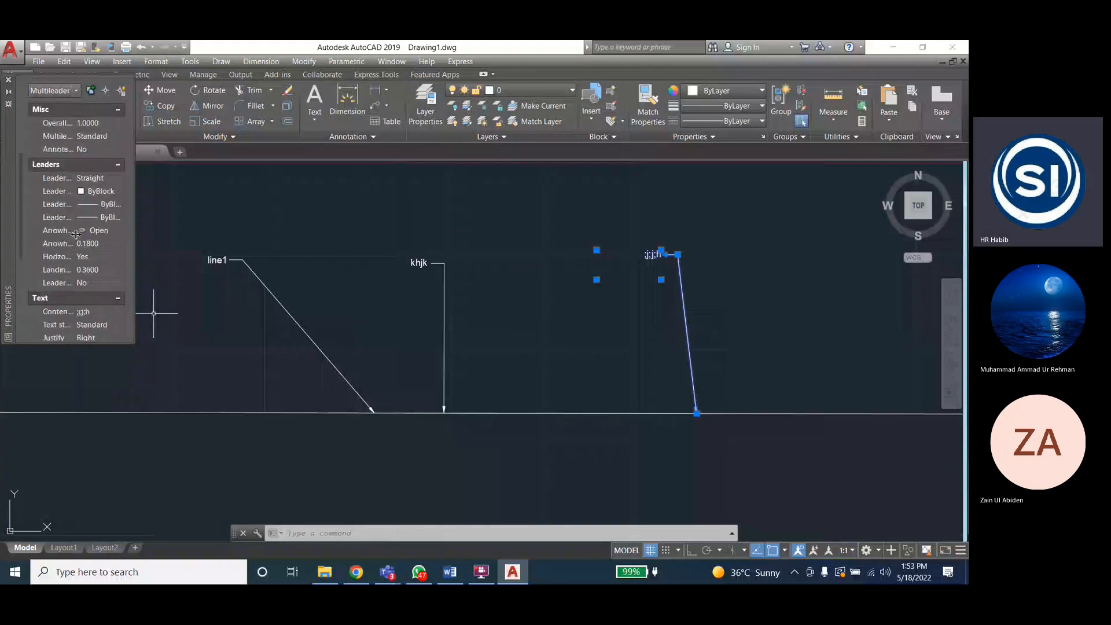
pyautogui.click(90, 231)
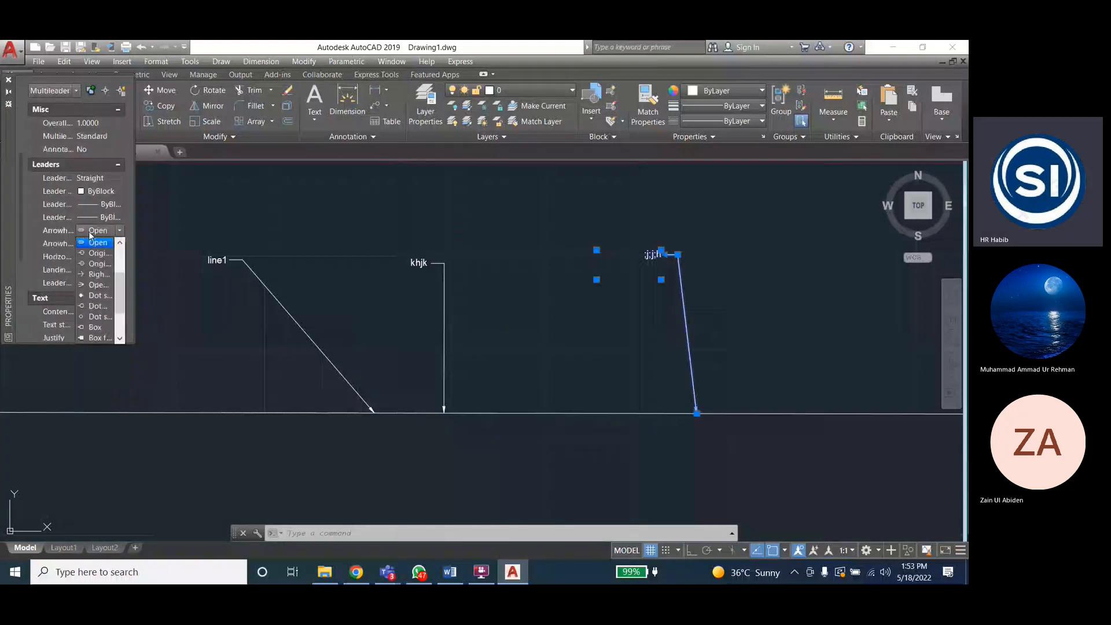
pyautogui.click(92, 252)
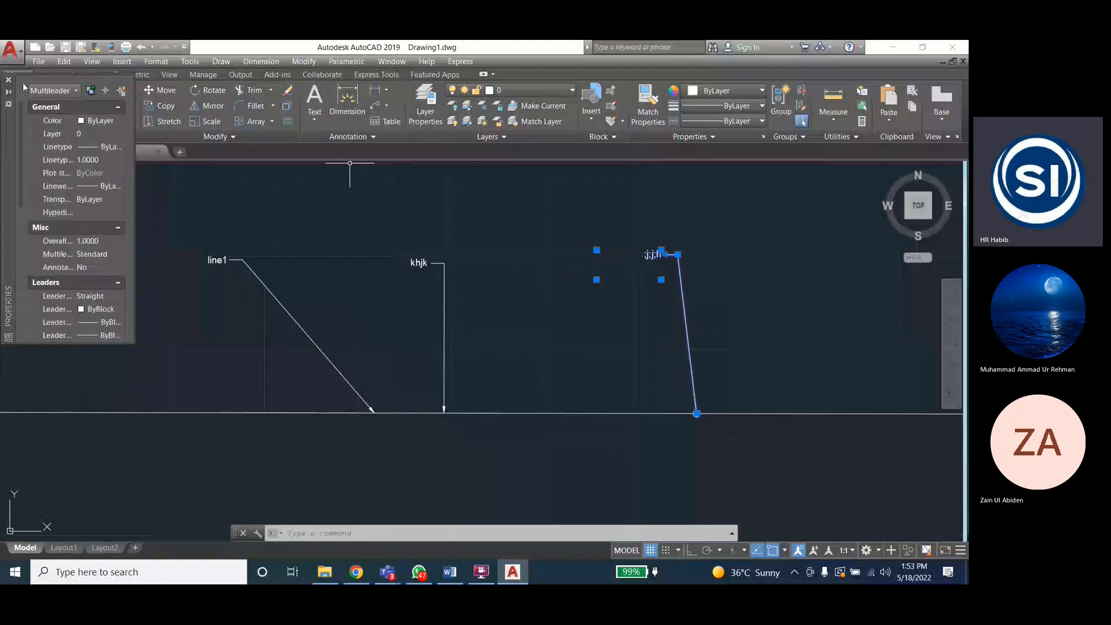
pyautogui.click(515, 259)
pyautogui.press('Escape')
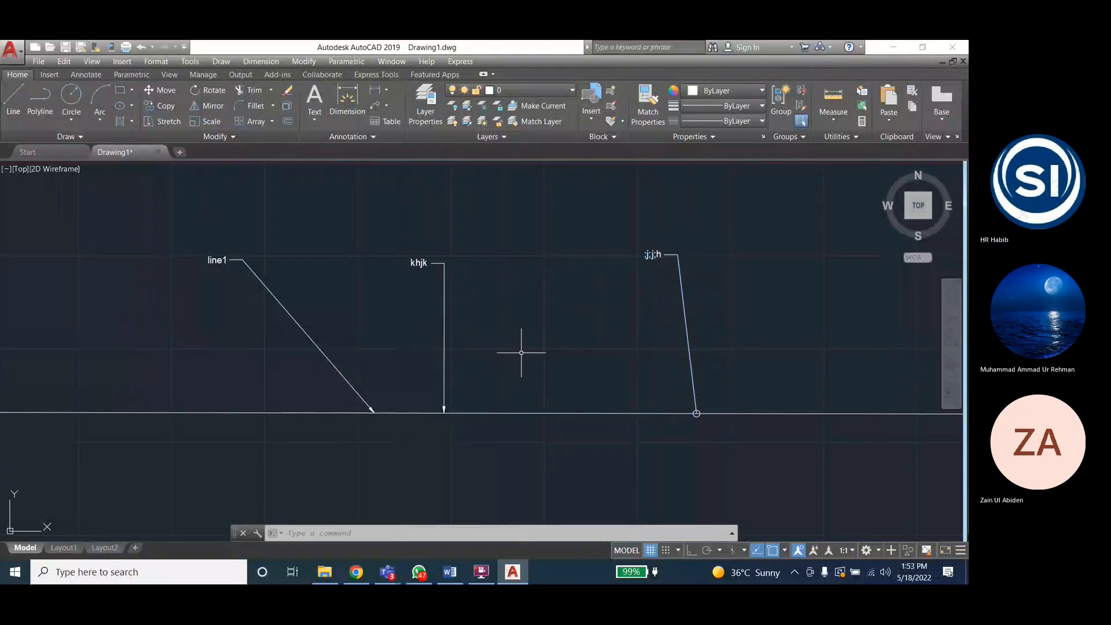
pyautogui.scroll(4, 758, 416)
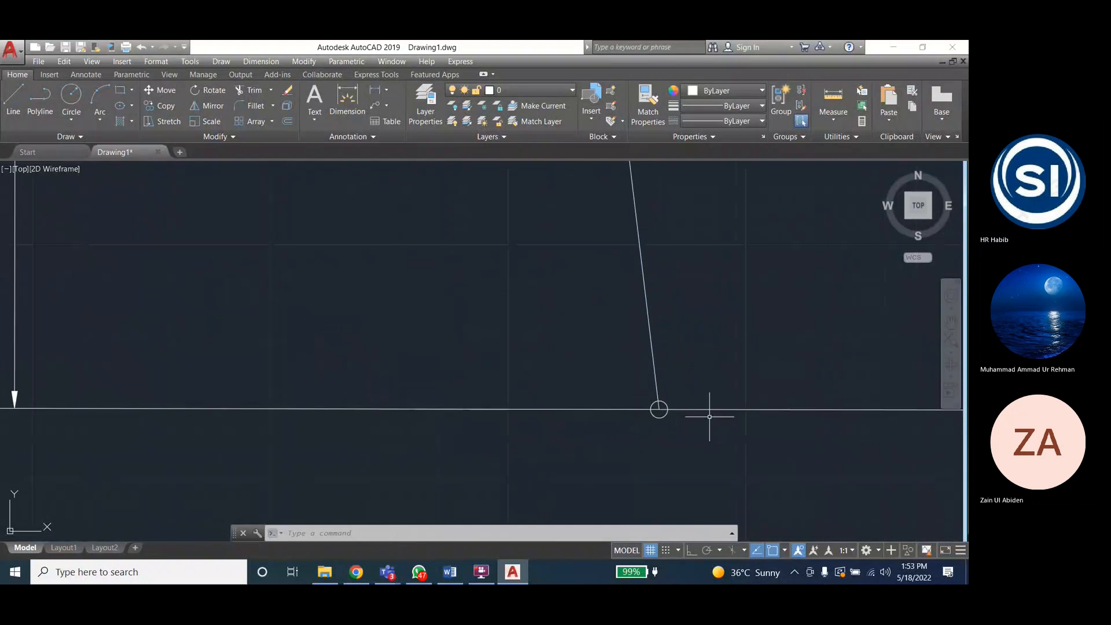
pyautogui.scroll(-4, 682, 414)
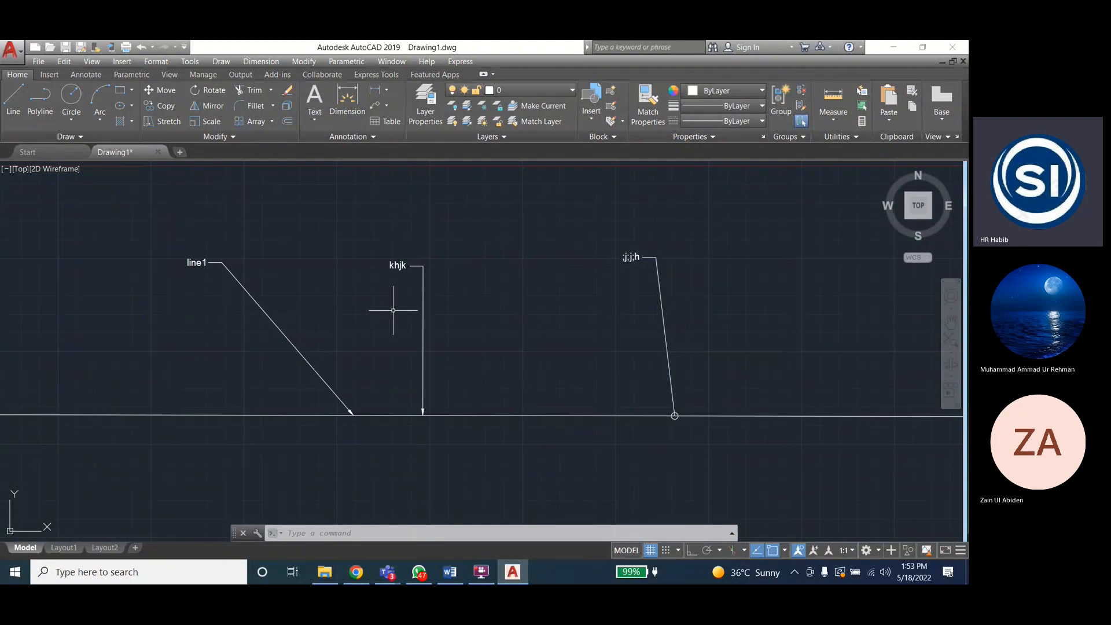
# Set the arrowhead of the "khjk" multileader to Dot in its properties and deselect it
pyautogui.click(424, 291)
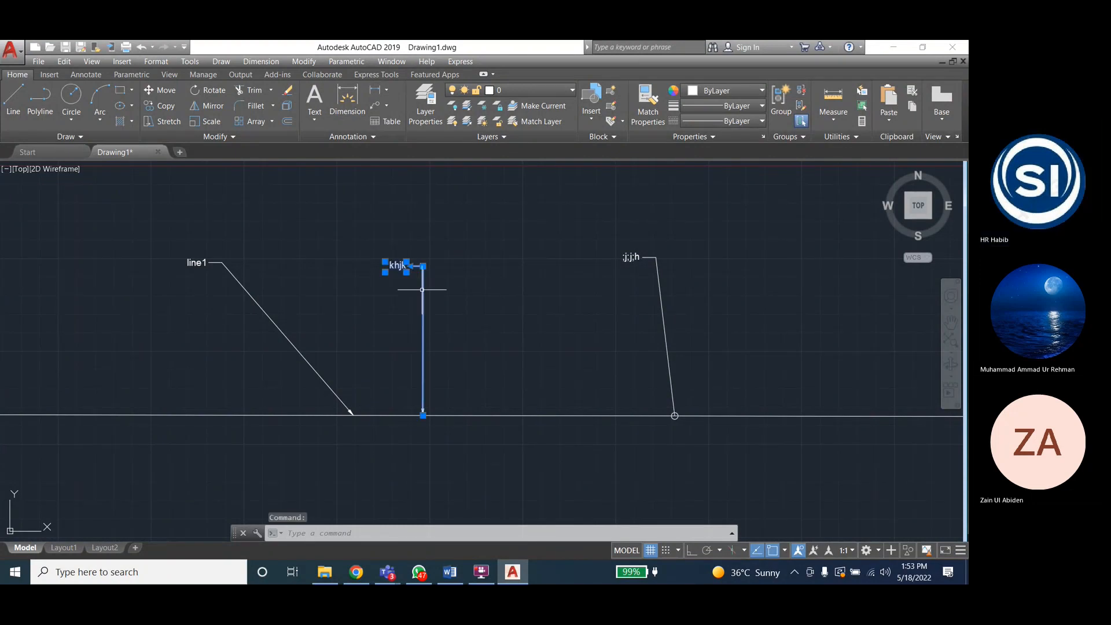
pyautogui.rightClick(424, 291)
pyautogui.click(457, 537)
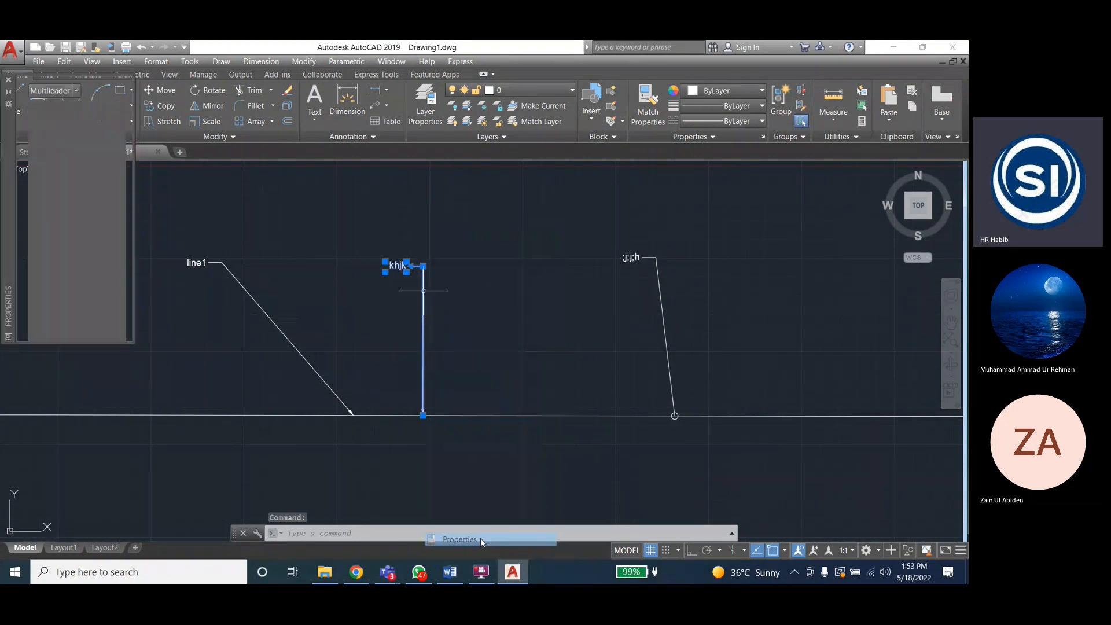
pyautogui.scroll(-3, 60, 250)
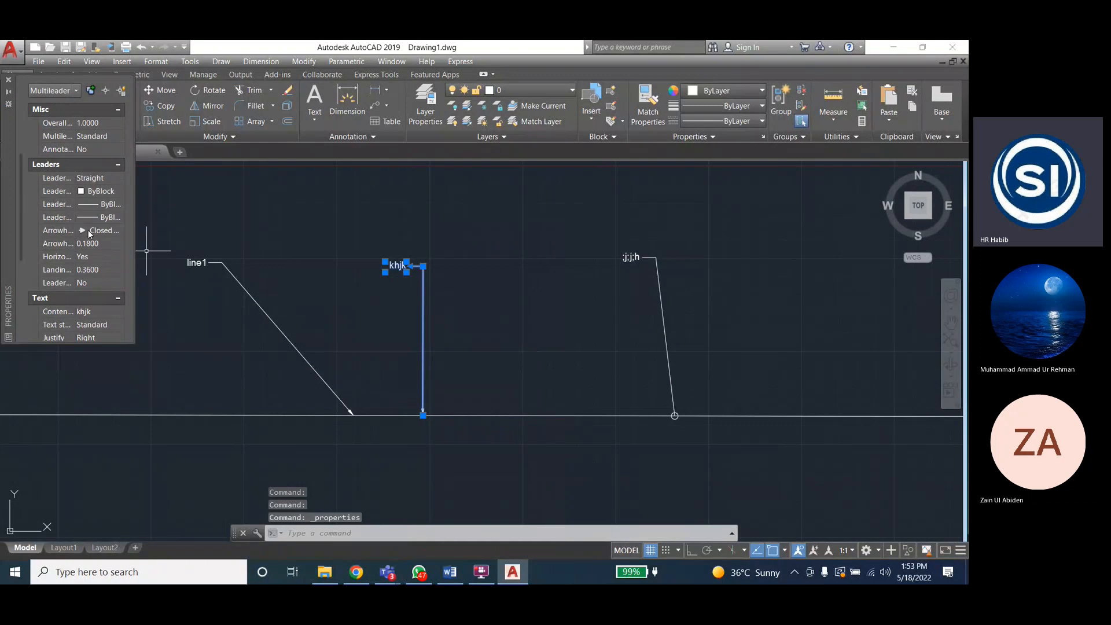
pyautogui.click(88, 230)
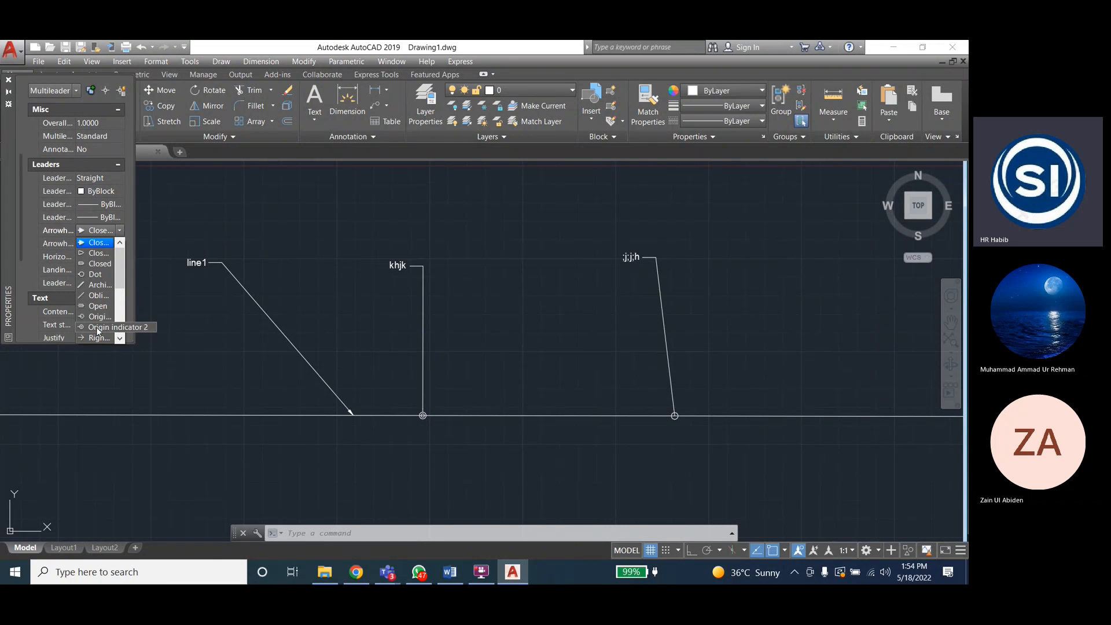
pyautogui.click(99, 276)
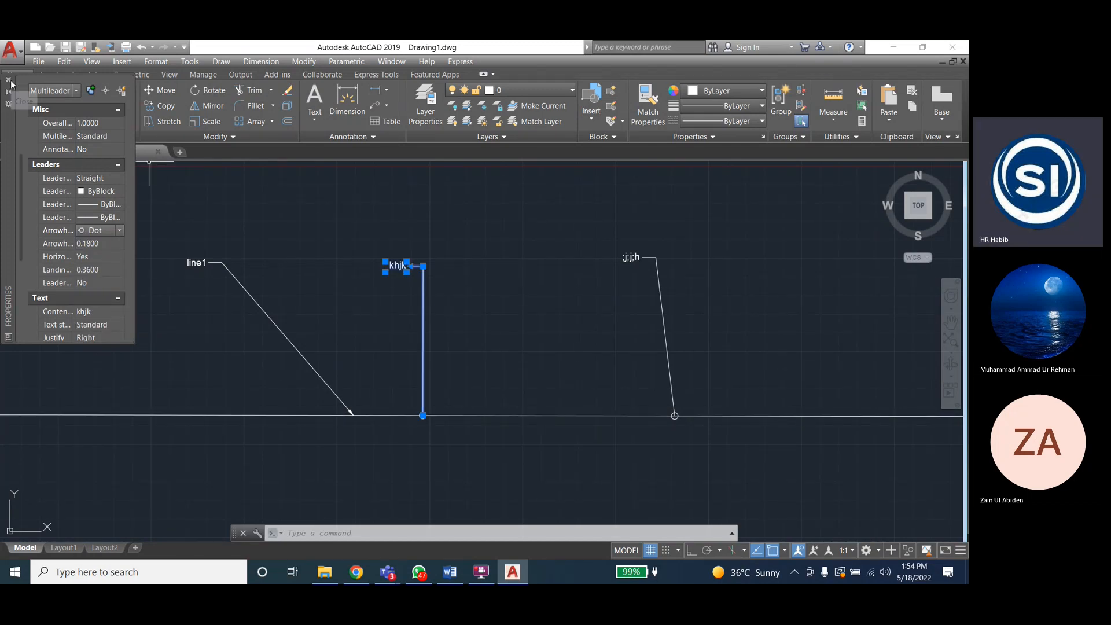
pyautogui.hotkey('ctrl', '1')
pyautogui.press('Escape')
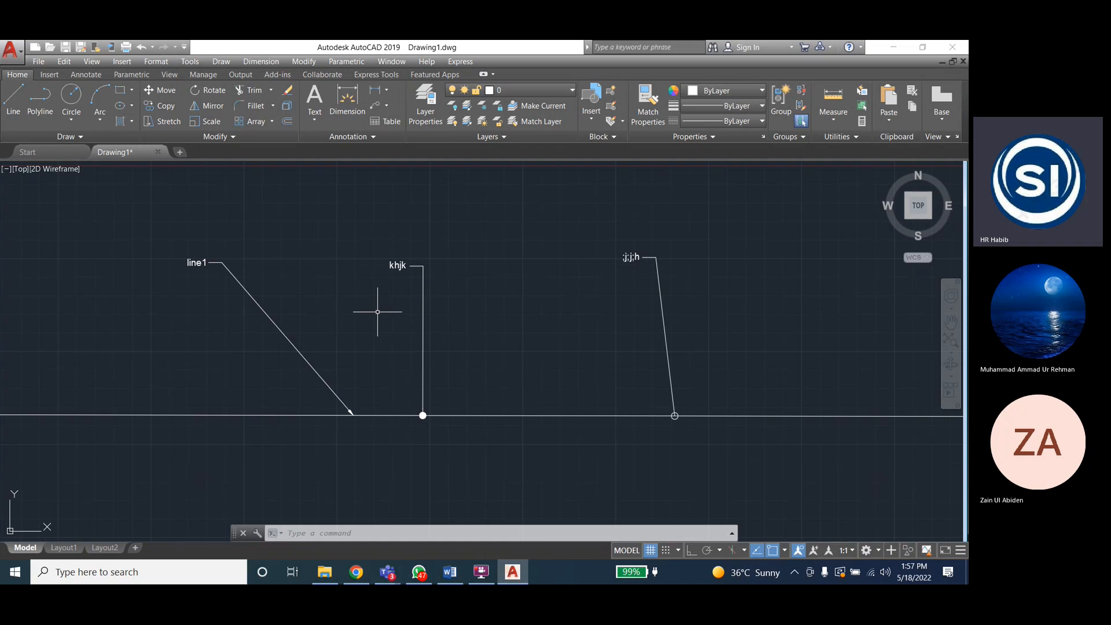
# Add a multileader with the text "hjgj" beyond the rightmost leader, its arrowhead ending on the long horizontal line
pyautogui.press('F7')
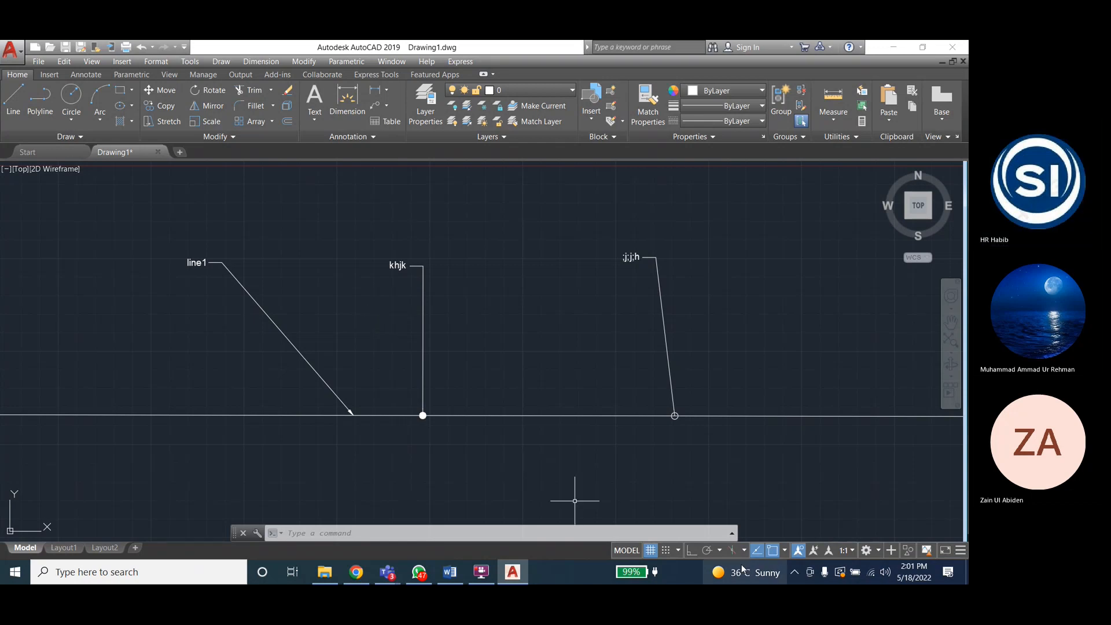
pyautogui.click(272, 61)
pyautogui.click(263, 263)
pyautogui.click(741, 311)
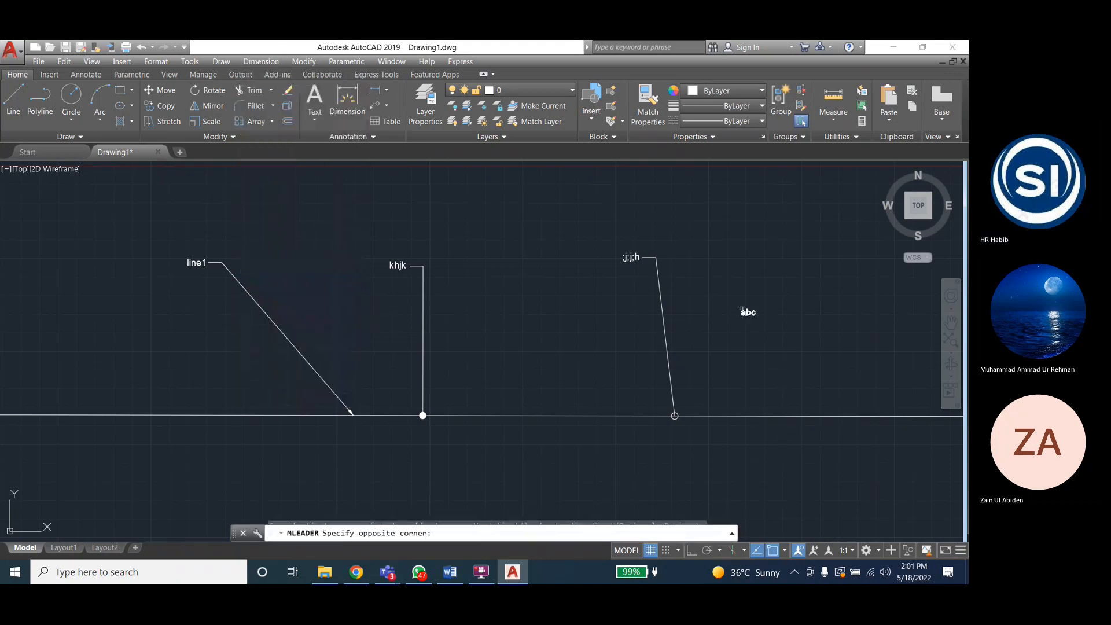
pyautogui.click(741, 311)
pyautogui.write('hjgj')
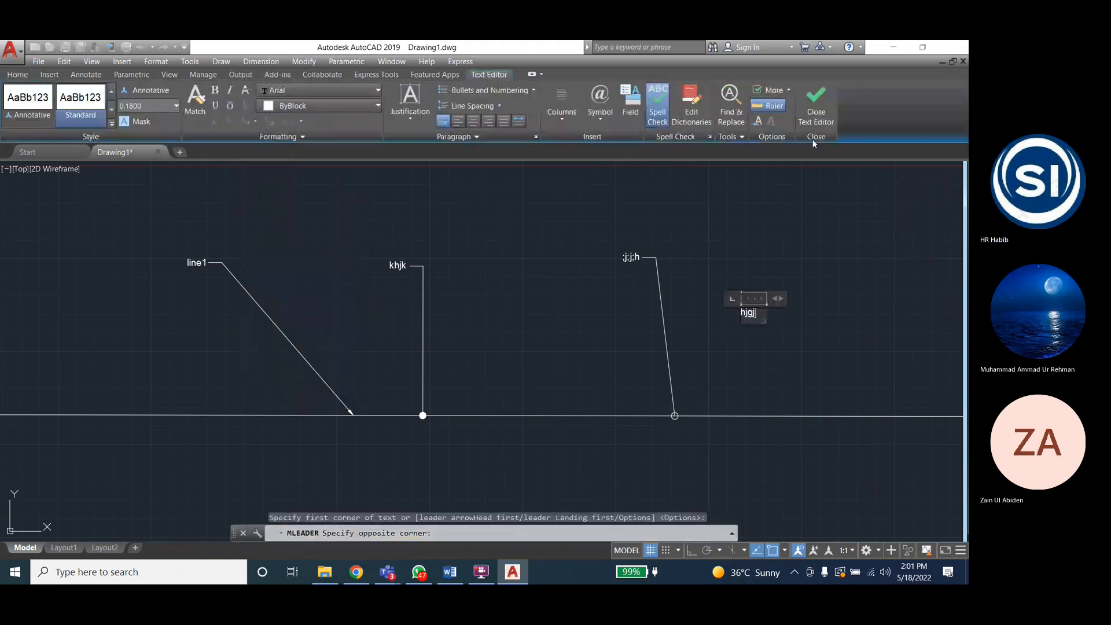
pyautogui.click(812, 139)
pyautogui.click(789, 414)
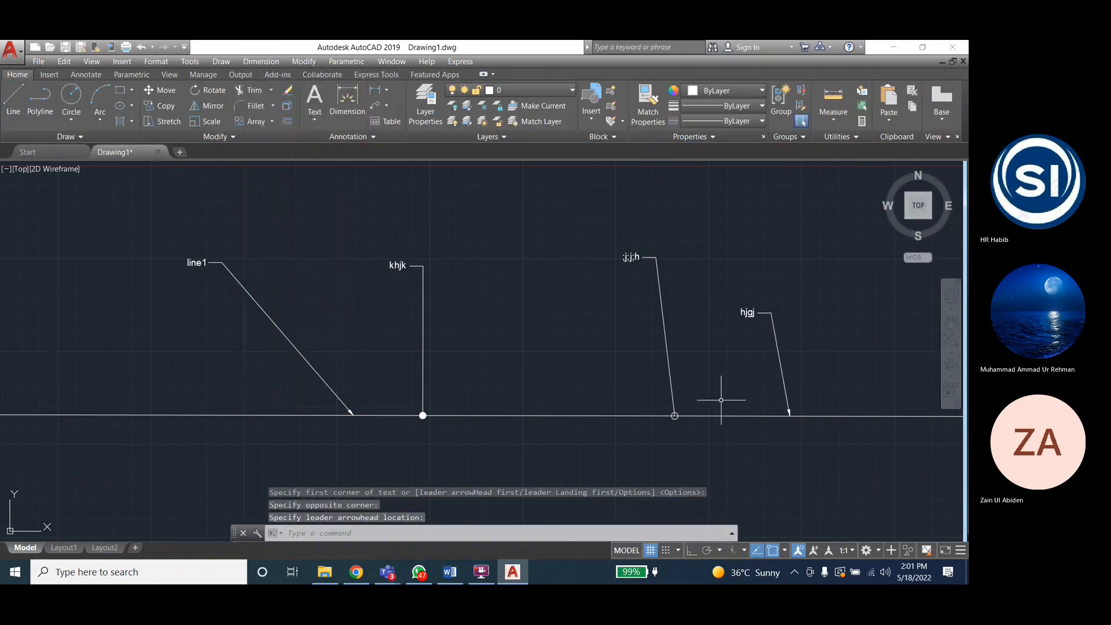
pyautogui.press('Escape')
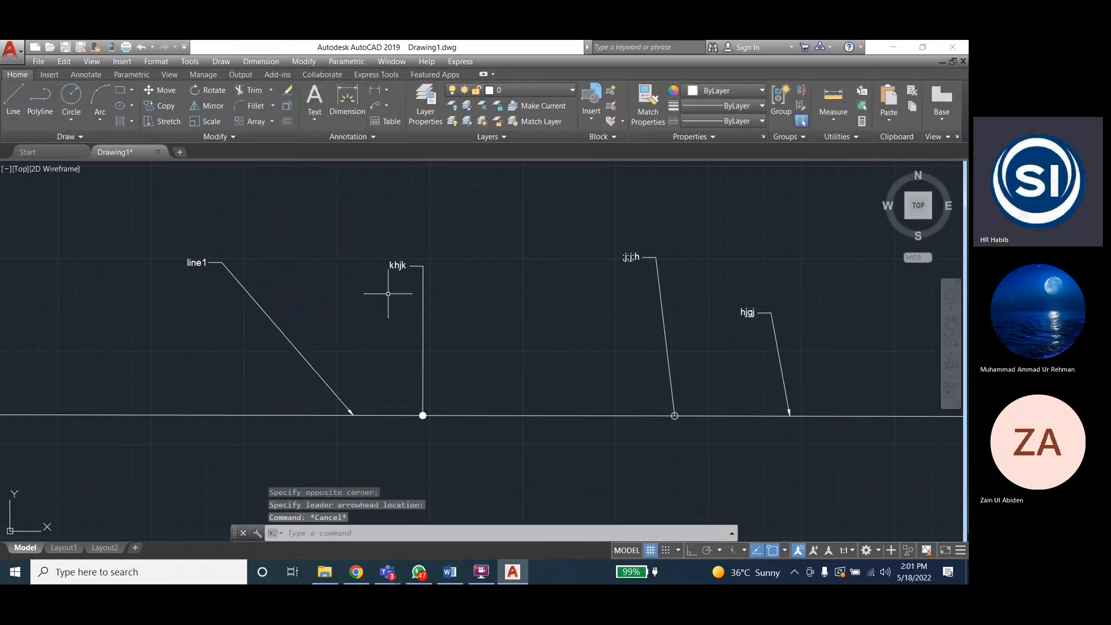
# Reopen dimension style 3's symbol and arrow settings and set its center marks to Mark
pyautogui.click(262, 61)
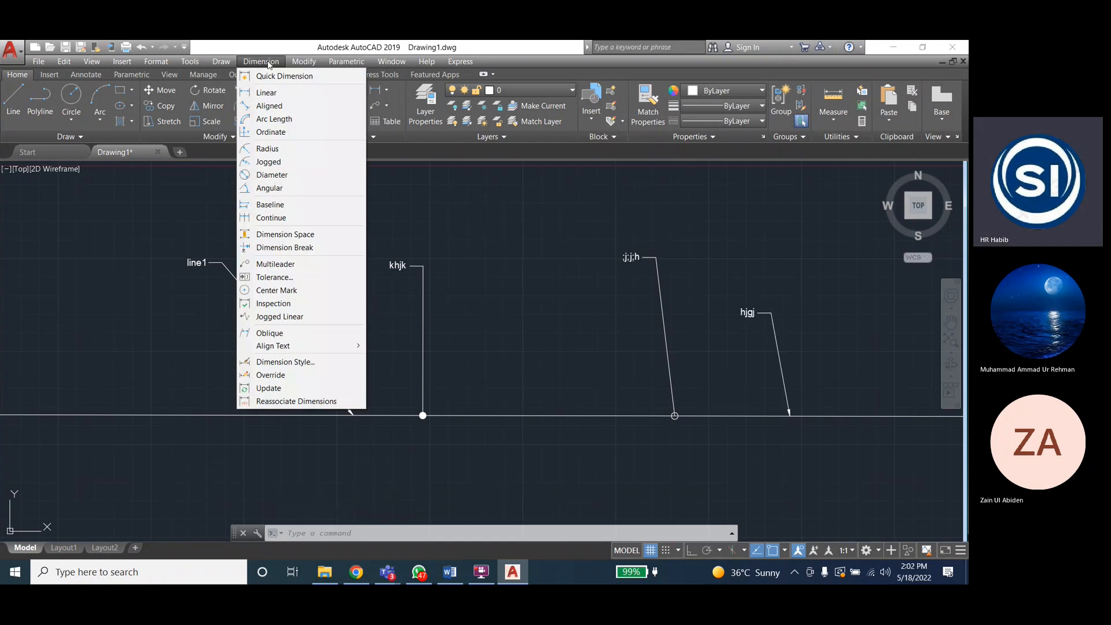
pyautogui.click(302, 363)
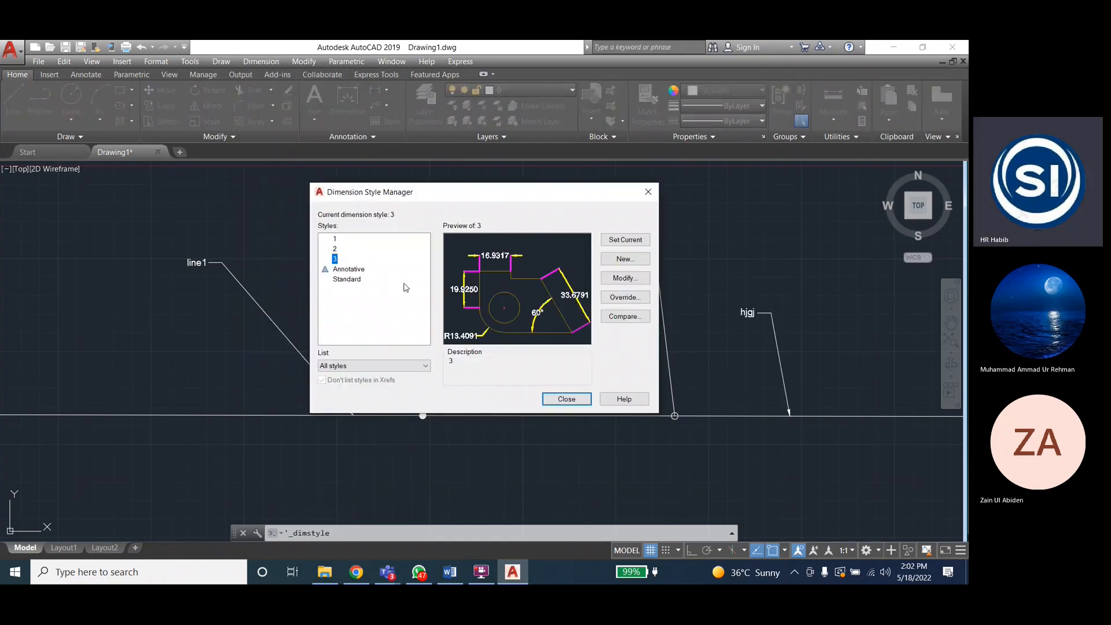
pyautogui.click(624, 277)
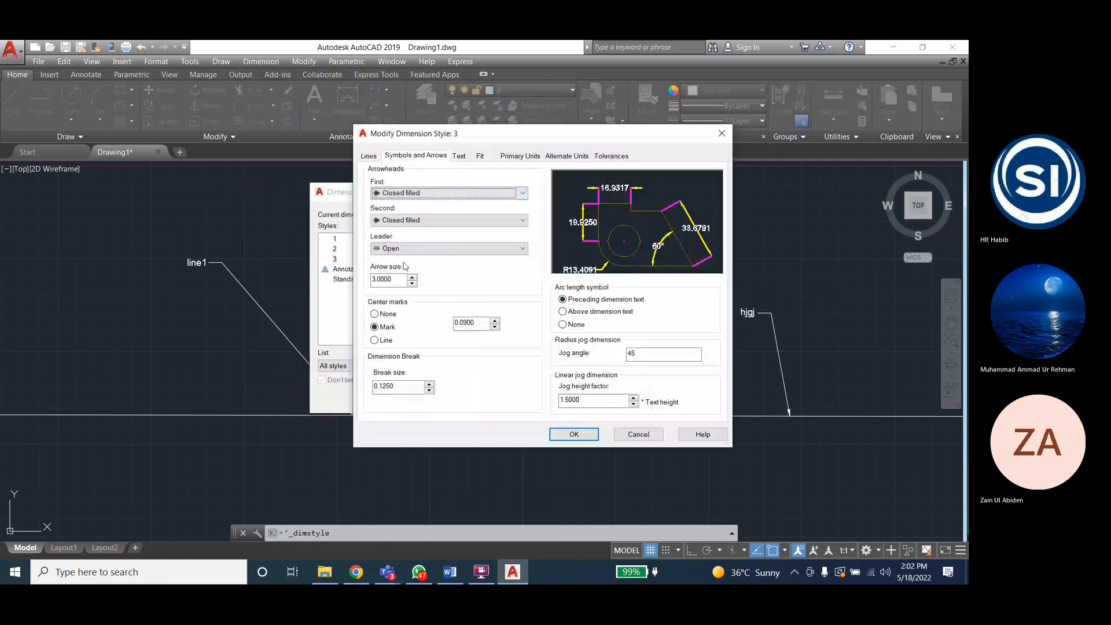
pyautogui.moveTo(405, 280); pyautogui.dragTo(363, 284)
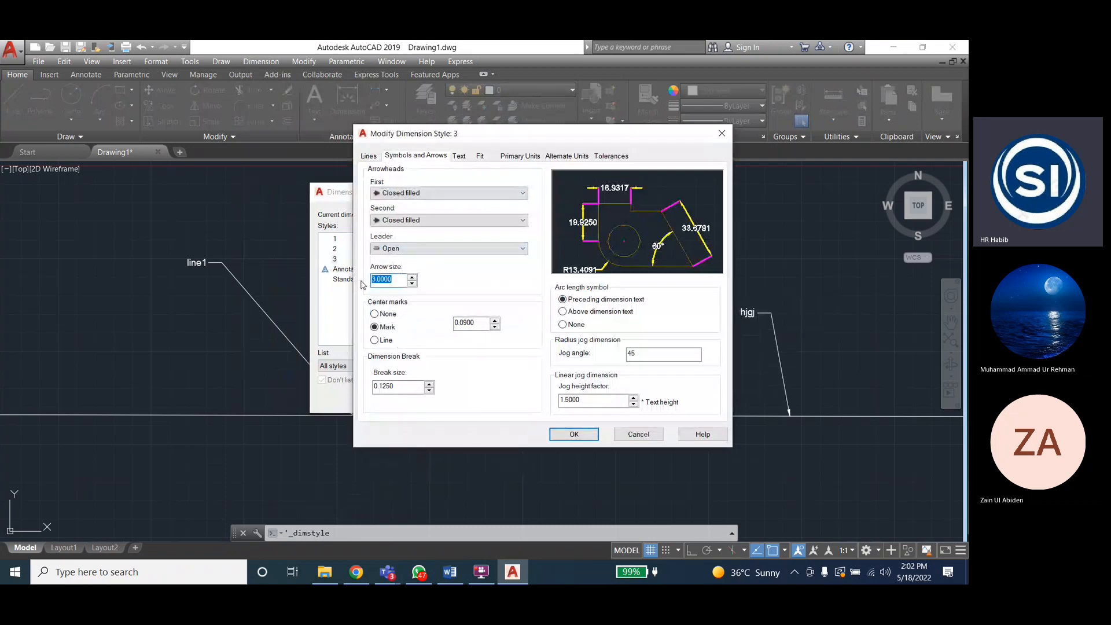
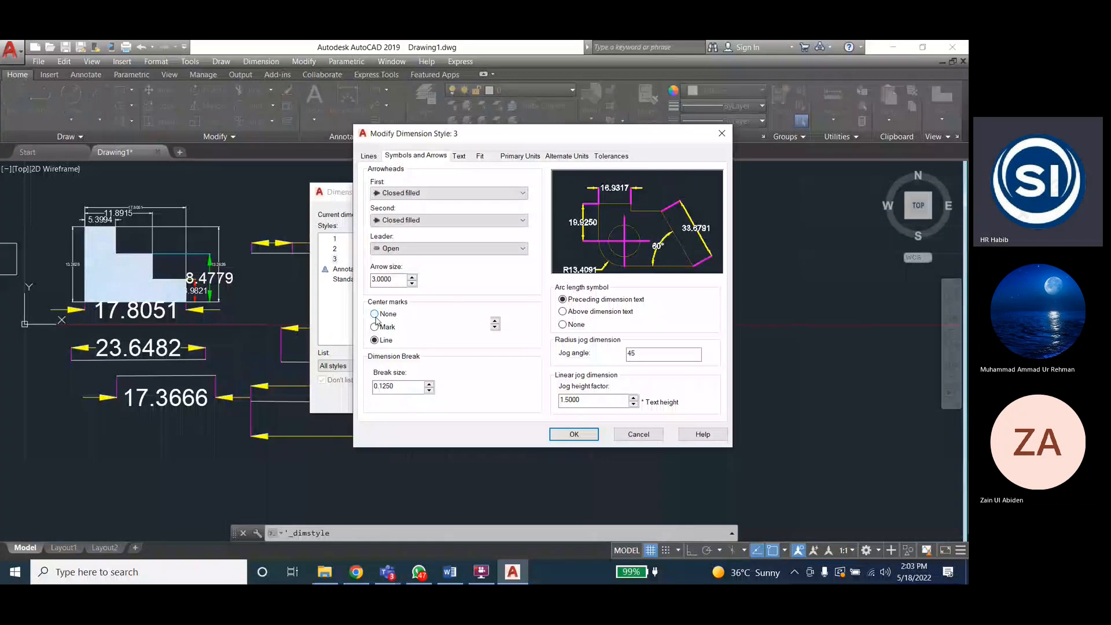
pyautogui.click(375, 325)
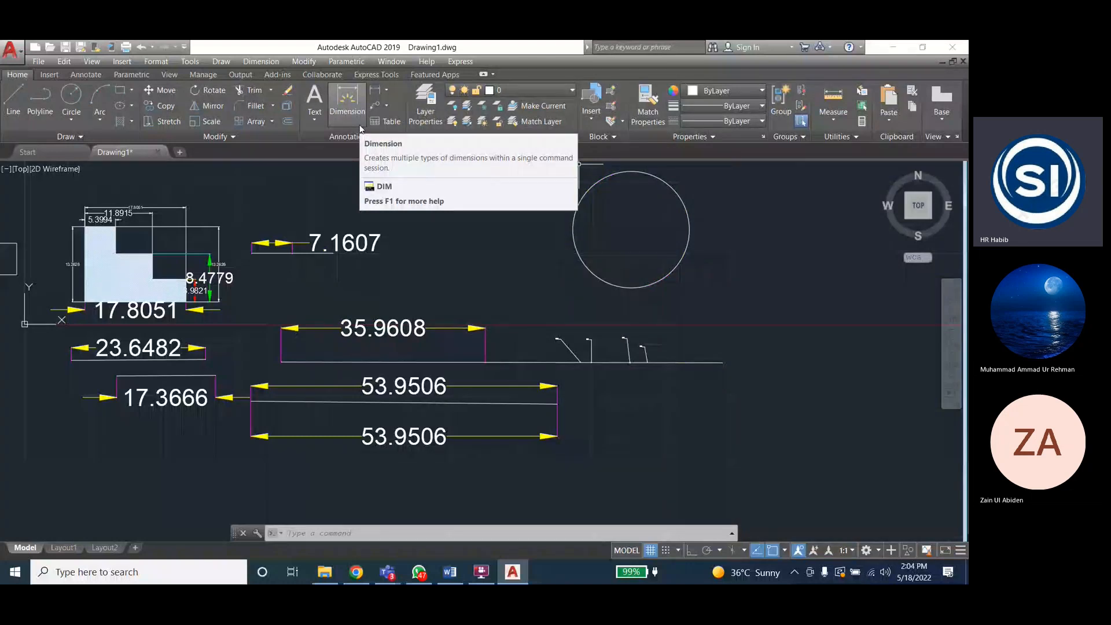
# Add a center mark to the large circle in the upper part of the drawing
pyautogui.click(261, 61)
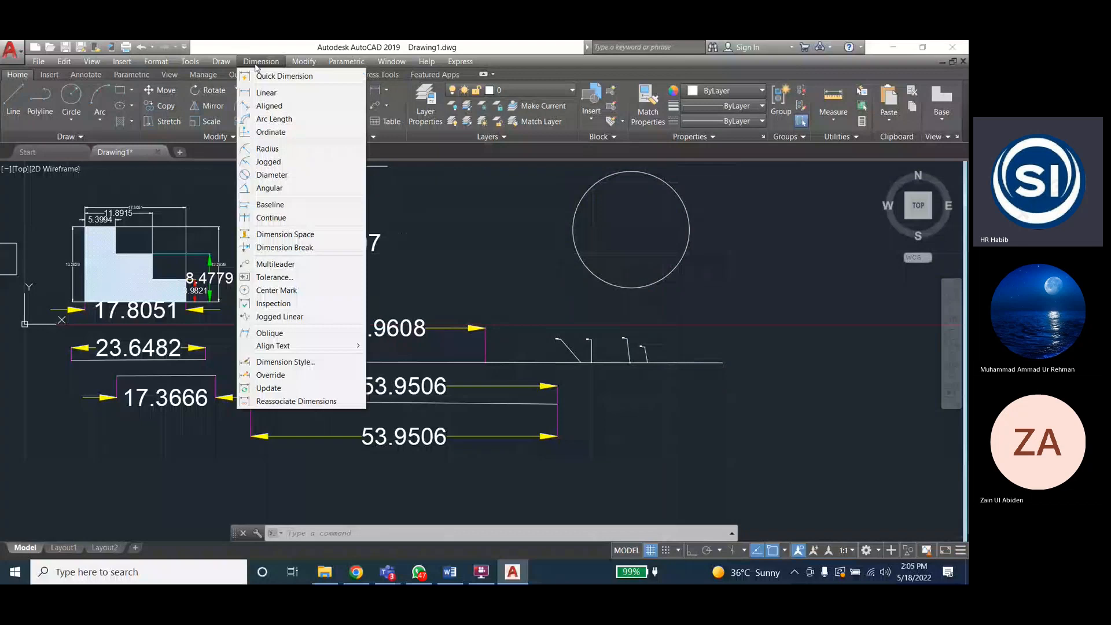
pyautogui.click(277, 290)
pyautogui.click(687, 245)
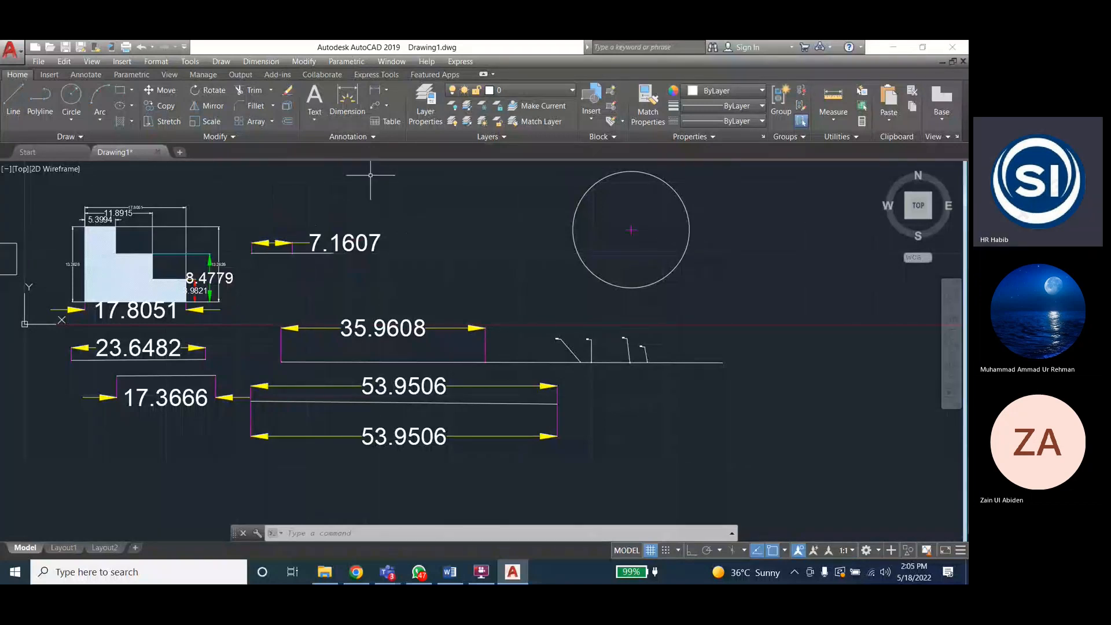
# Set dimension style 3's center mark size to 3 and close the style manager
pyautogui.click(261, 61)
pyautogui.click(295, 361)
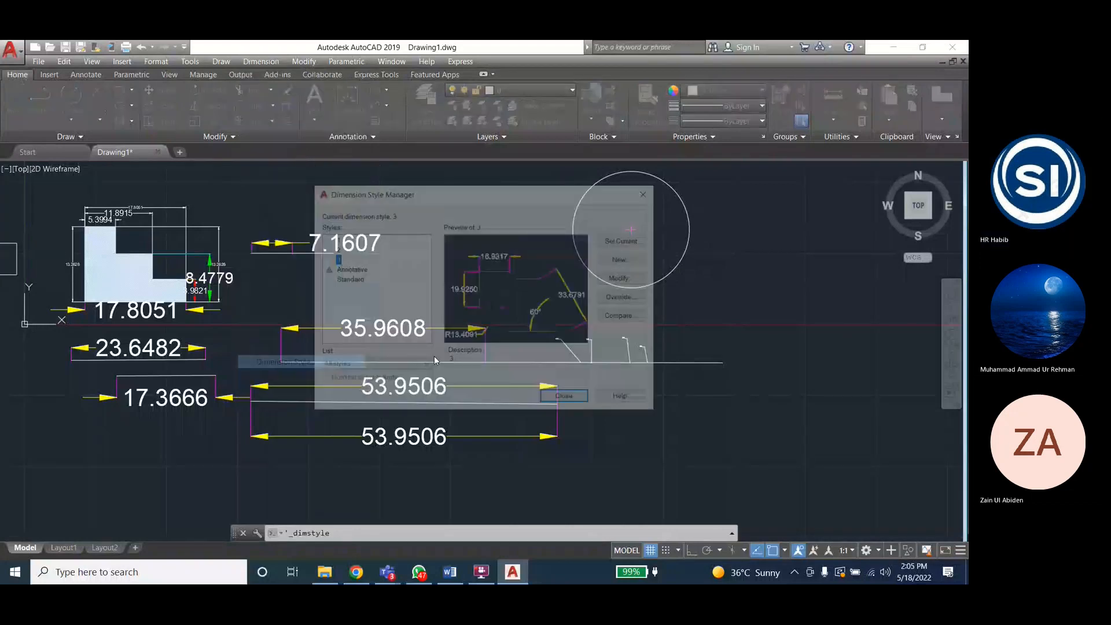
pyautogui.click(612, 282)
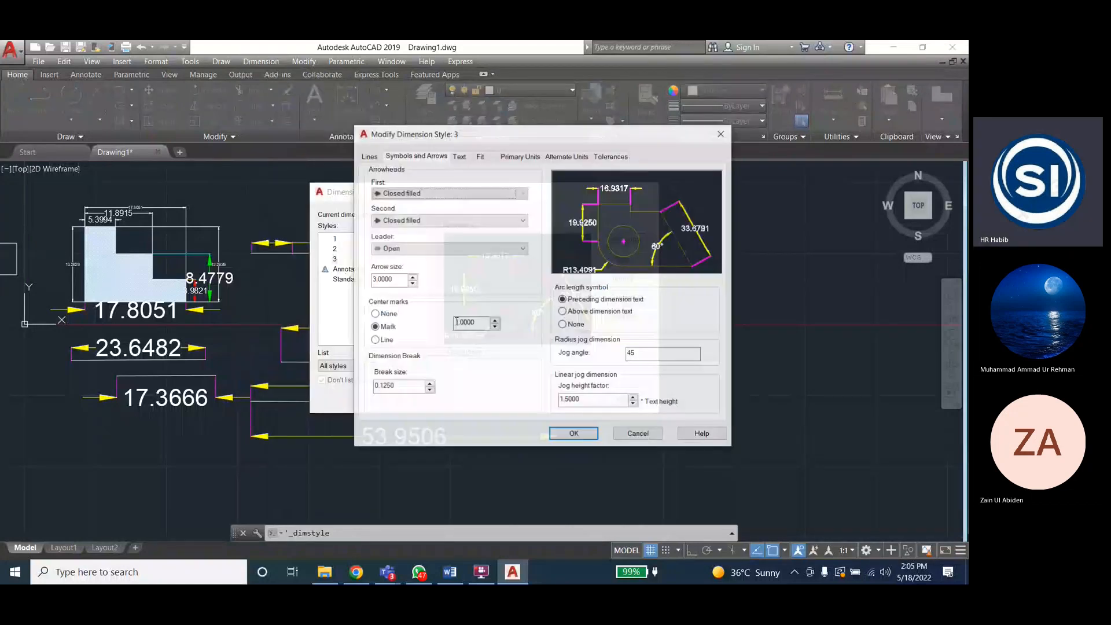
pyautogui.doubleClick(456, 321)
pyautogui.write('3')
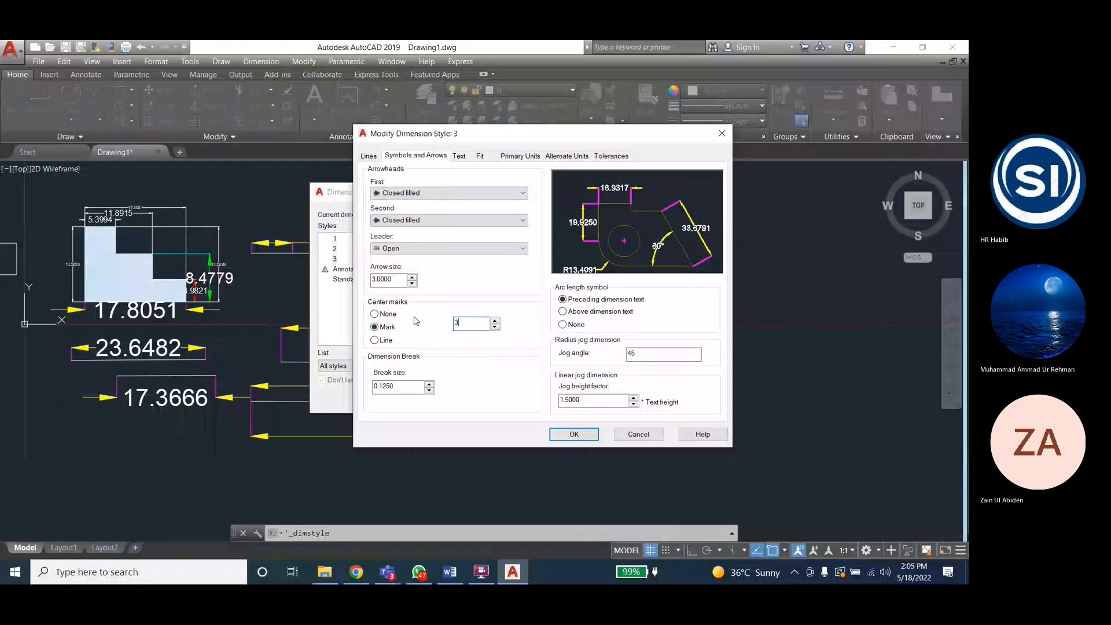
pyautogui.click(651, 353)
pyautogui.click(573, 434)
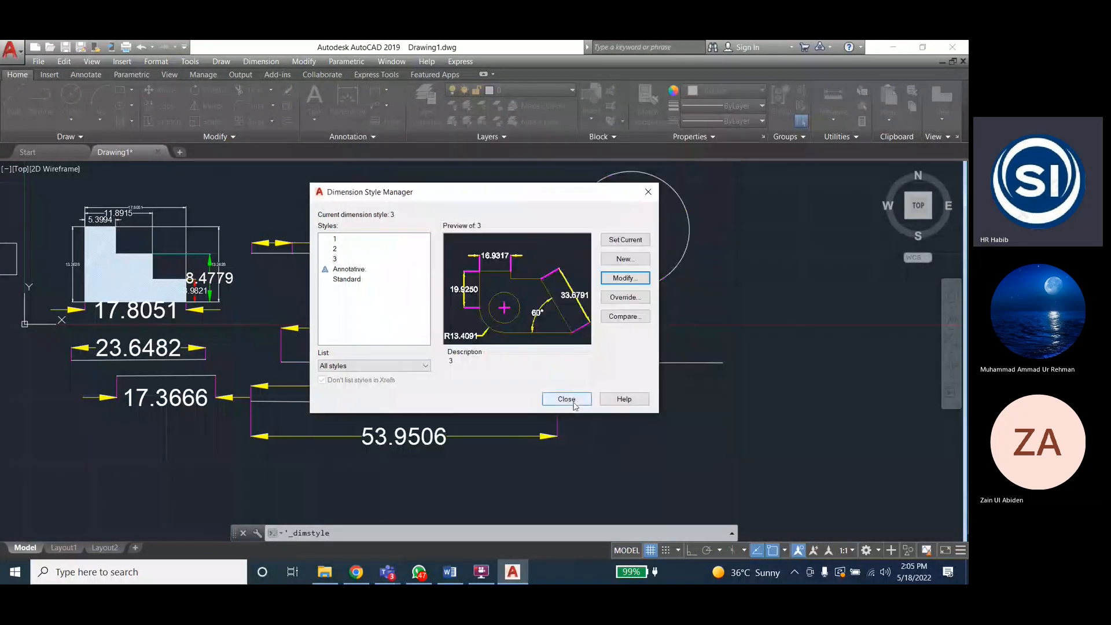
pyautogui.click(567, 397)
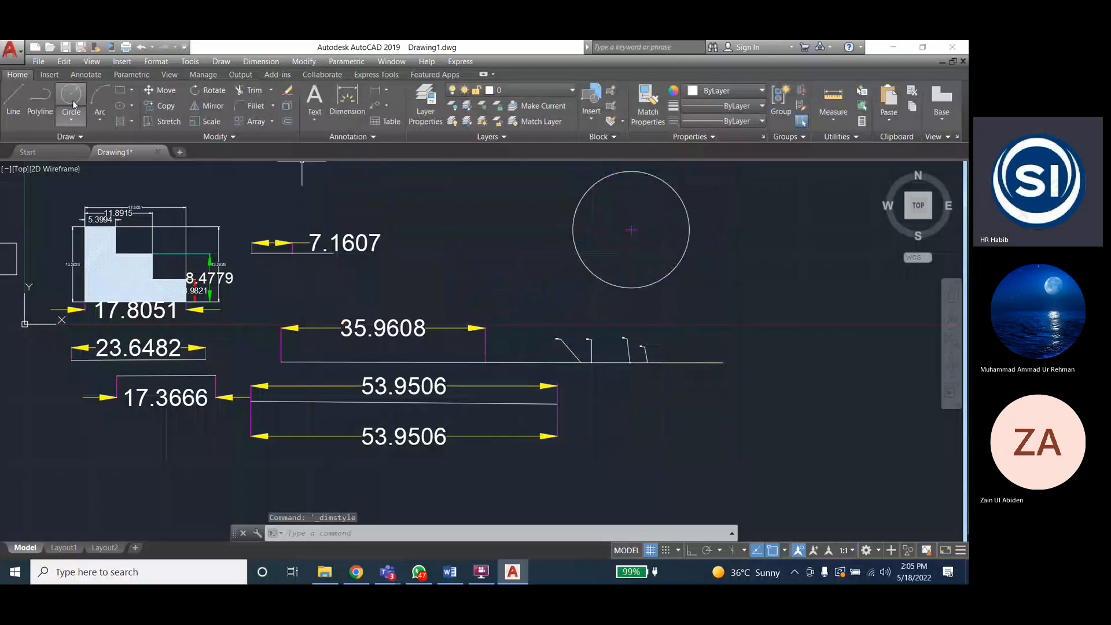
# Draw a second circle with a radius of about 8.4 beside the first one and add a center mark to it
pyautogui.click(73, 101)
pyautogui.click(737, 276)
pyautogui.click(736, 323)
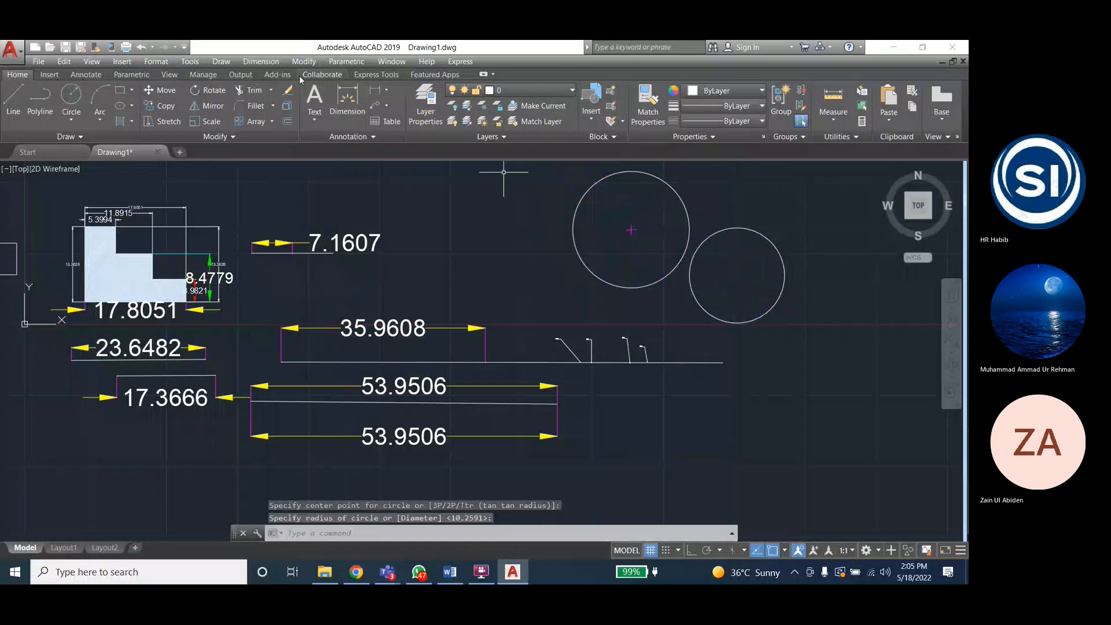
pyautogui.click(261, 61)
pyautogui.click(294, 266)
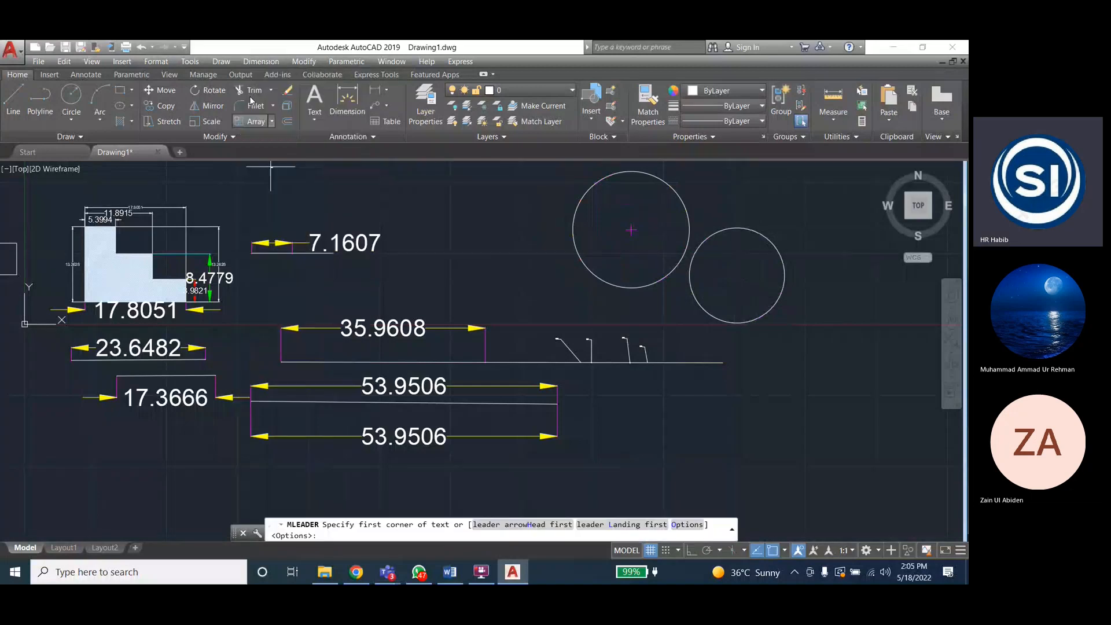
pyautogui.click(255, 64)
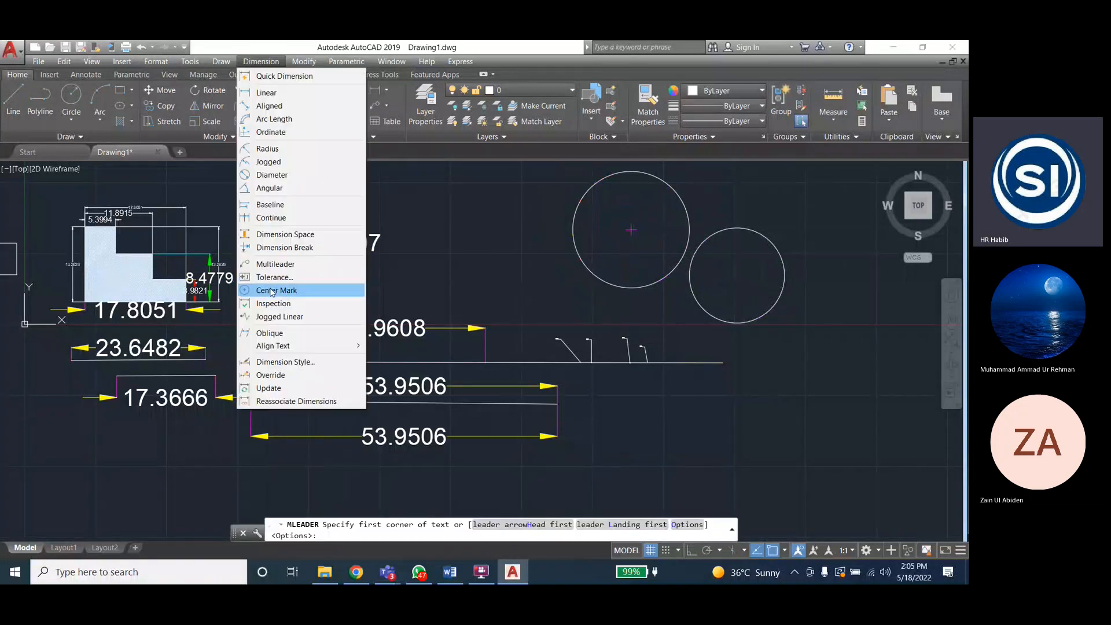
pyautogui.click(272, 291)
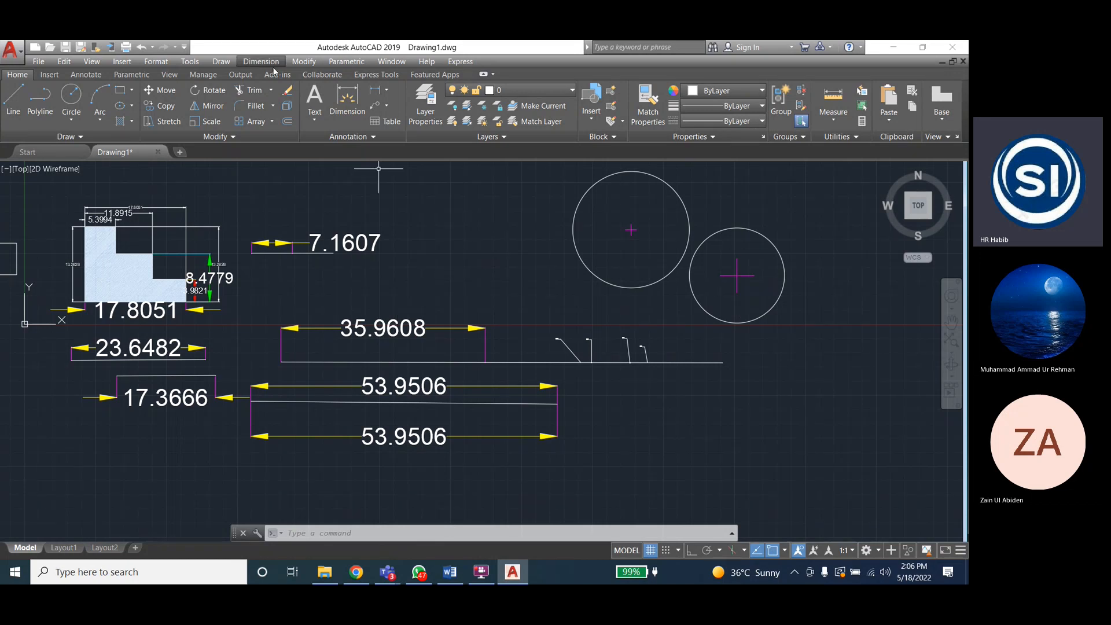
# Change dimension style 3's center marks to Line and save the style
pyautogui.click(249, 62)
pyautogui.click(299, 362)
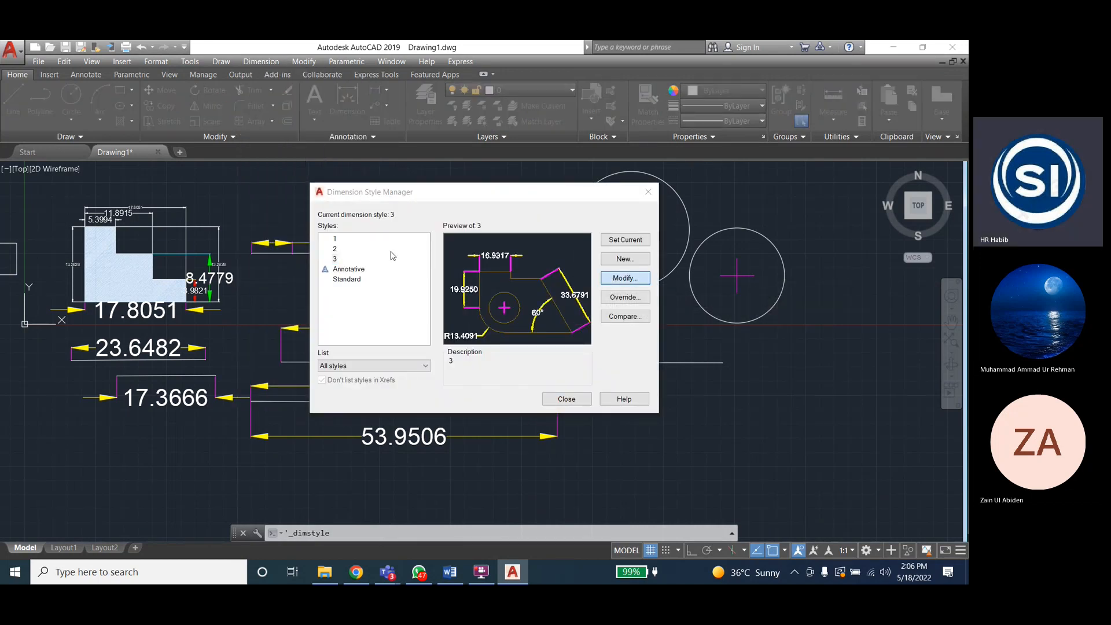
pyautogui.click(624, 277)
pyautogui.click(374, 340)
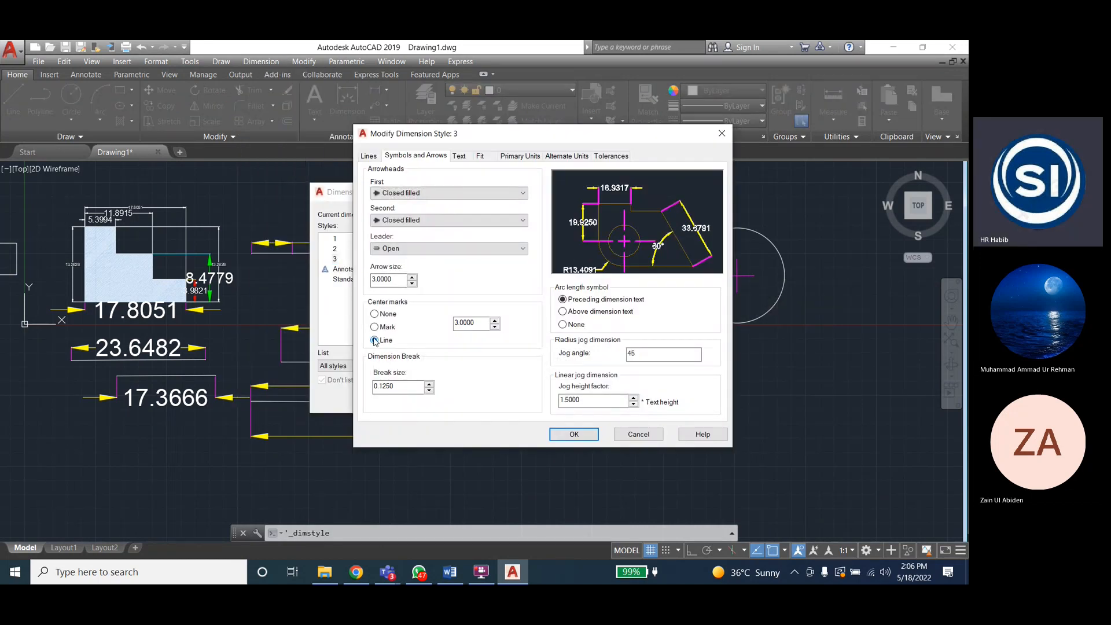
pyautogui.click(574, 434)
pyautogui.click(578, 399)
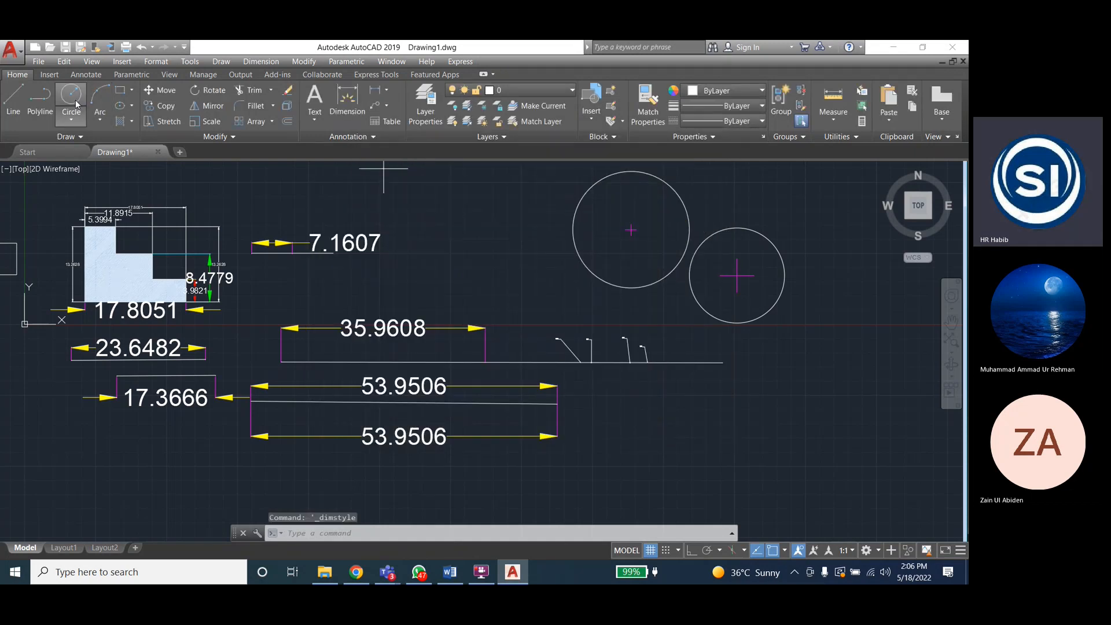
# Draw a third, larger circle below the other two and give it a center mark with center lines
pyautogui.click(76, 103)
pyautogui.click(710, 385)
pyautogui.click(760, 430)
pyautogui.click(261, 62)
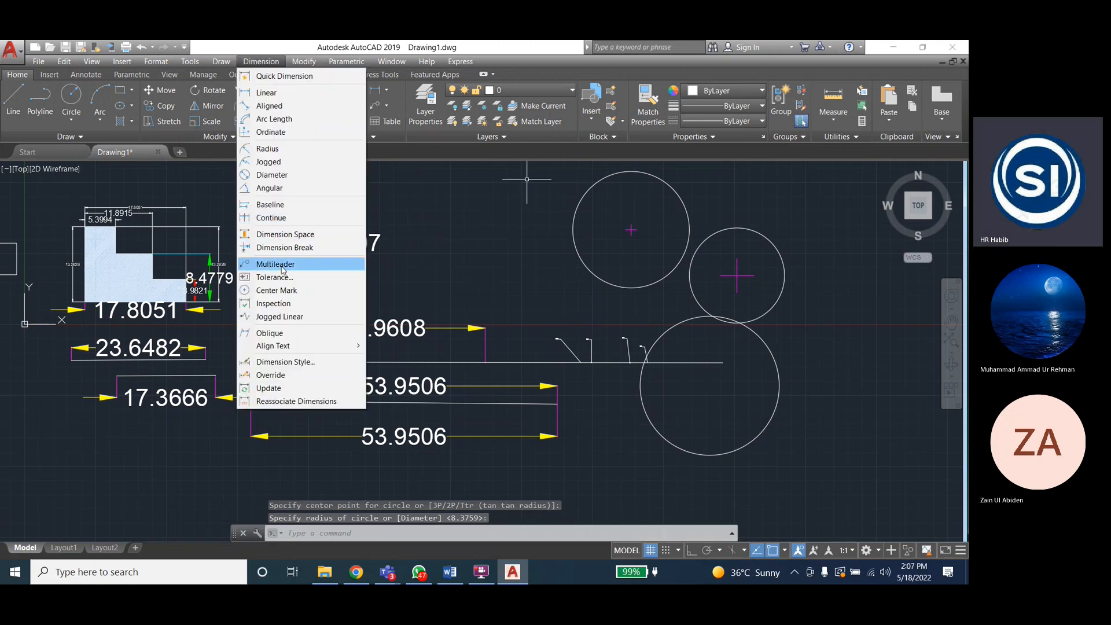
pyautogui.click(279, 290)
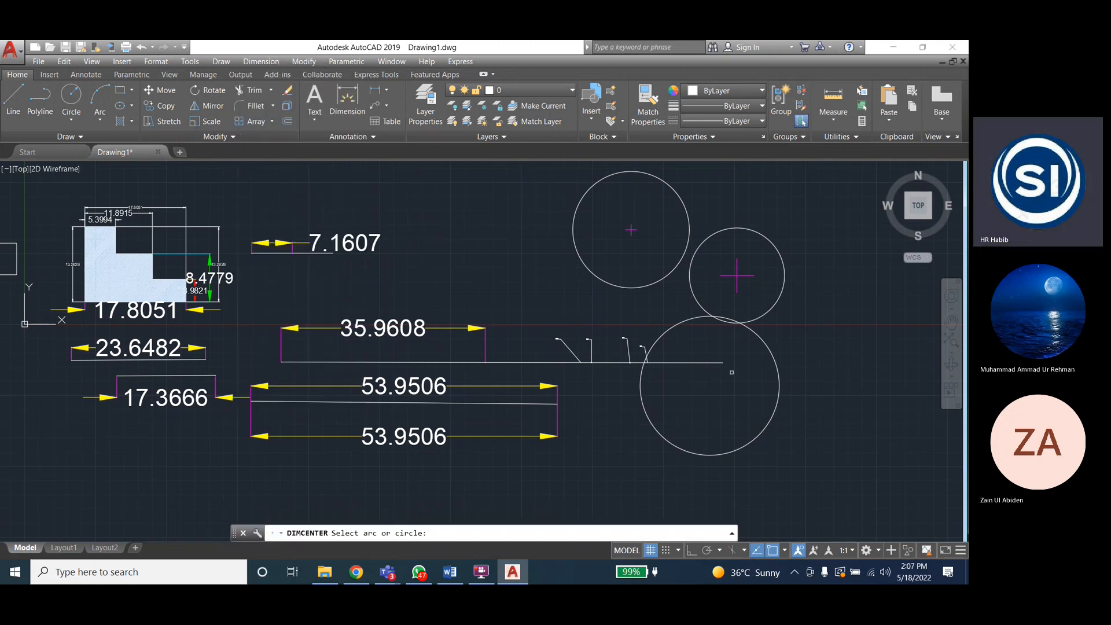
pyautogui.click(779, 386)
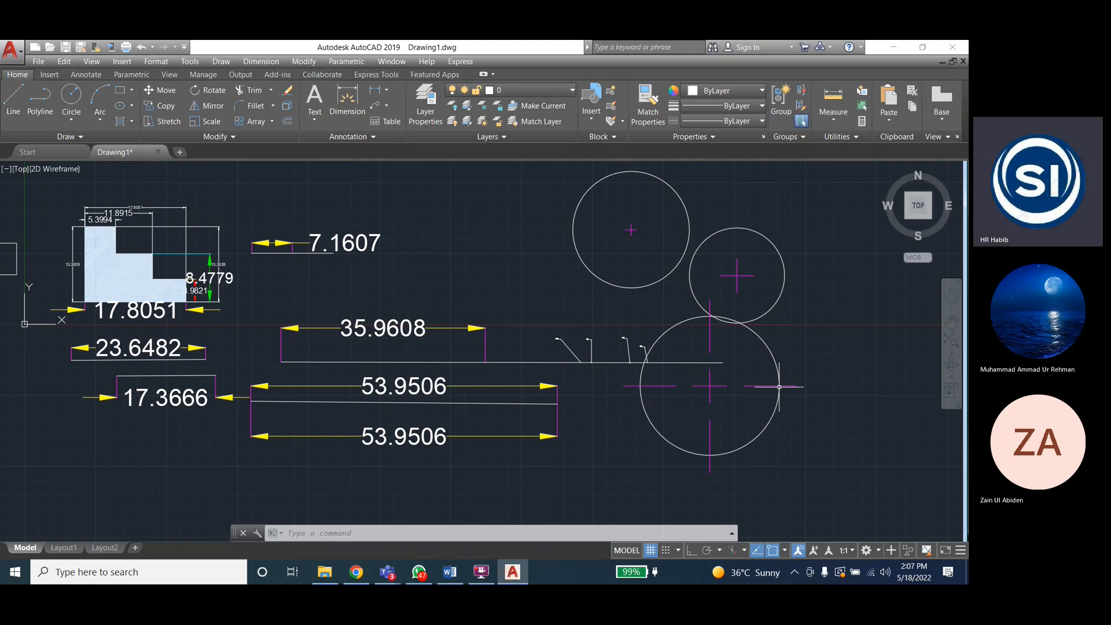
# Compare the Mark, Line and None center mark options in dimension style 3, finishing with Mark selected
pyautogui.click(258, 60)
pyautogui.click(285, 359)
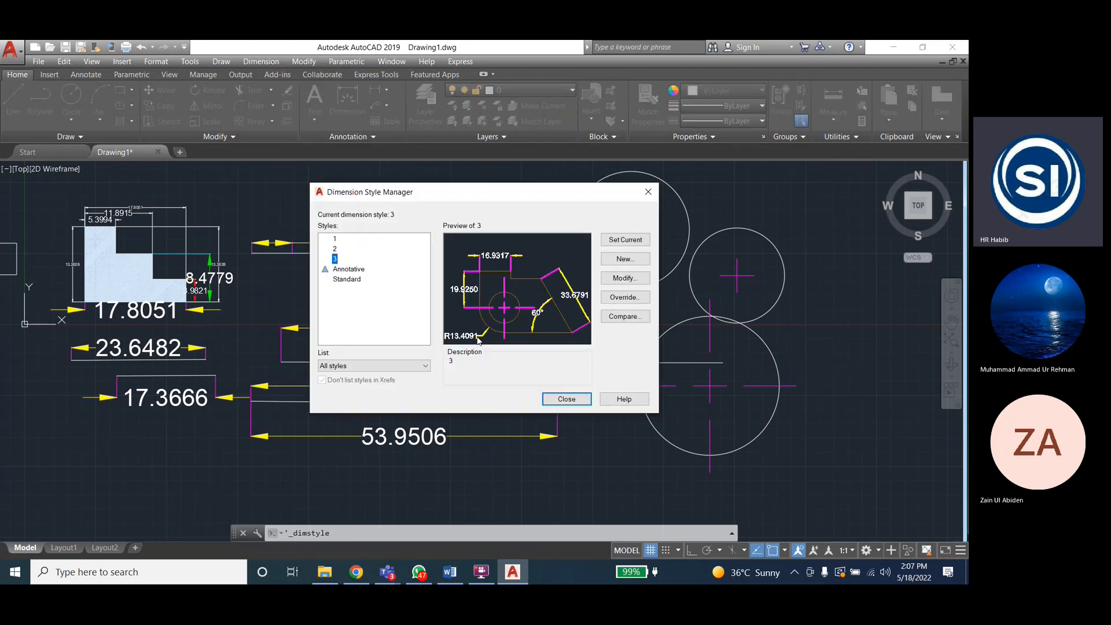
pyautogui.click(624, 279)
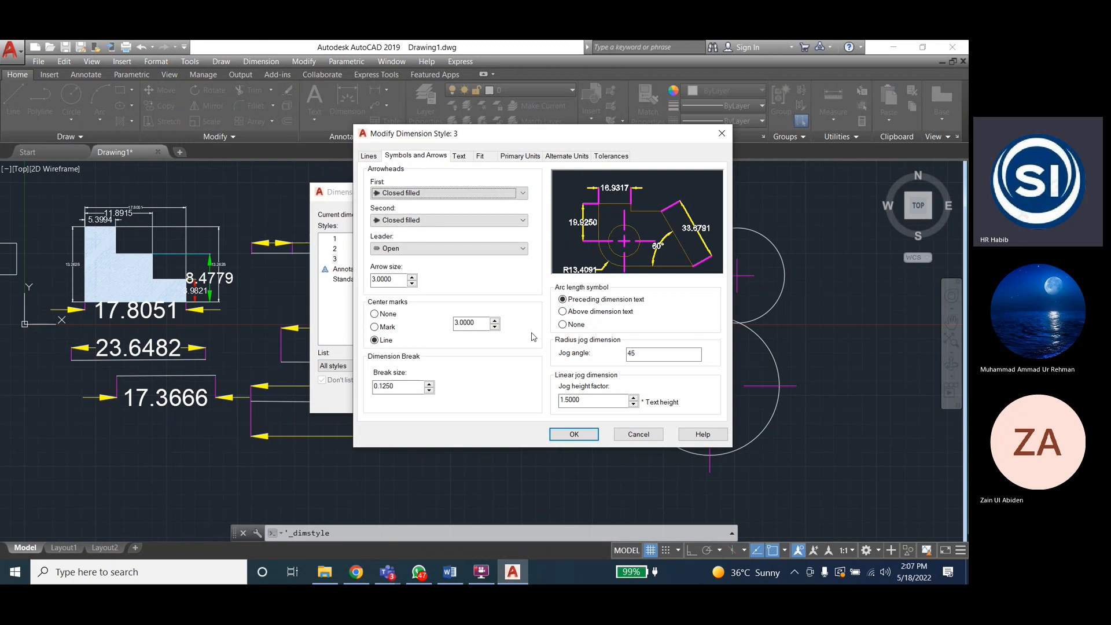
pyautogui.click(375, 326)
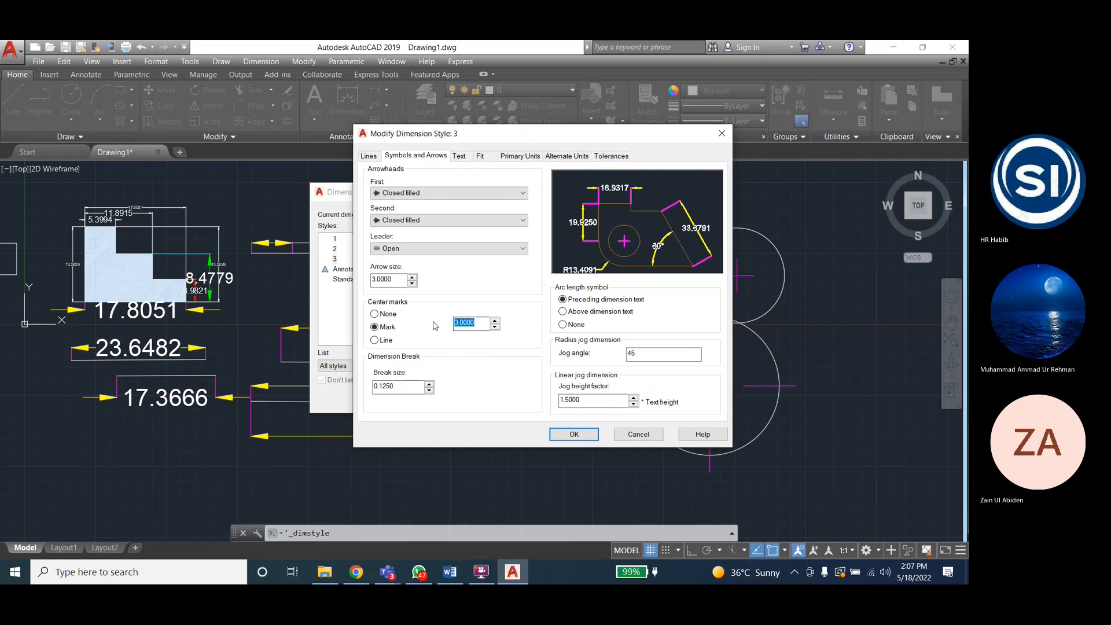
pyautogui.click(374, 340)
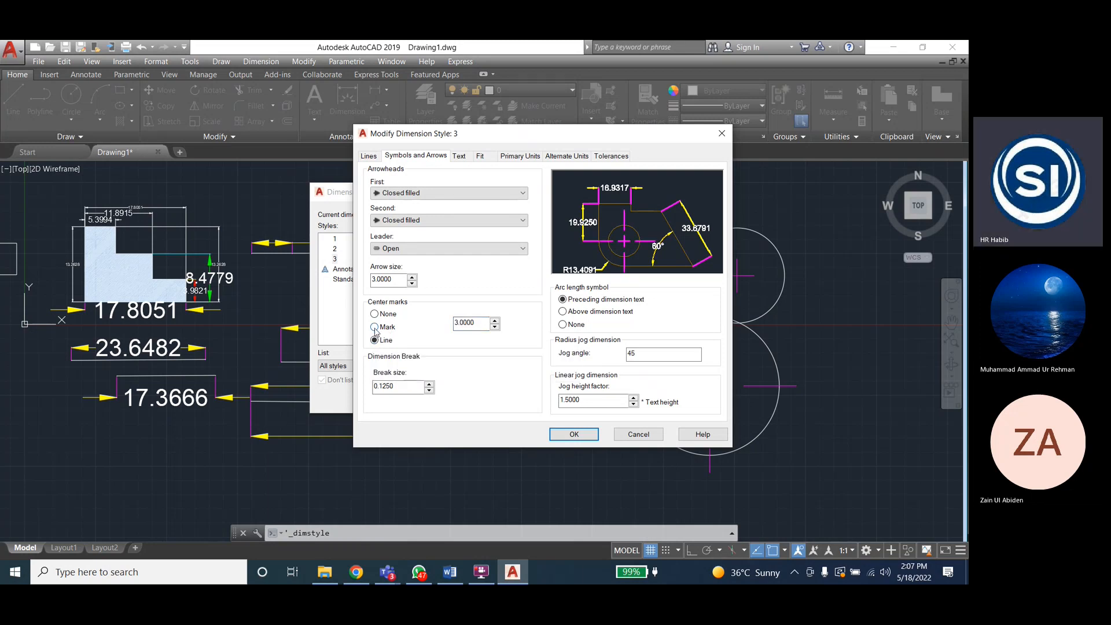
pyautogui.doubleClick(471, 323)
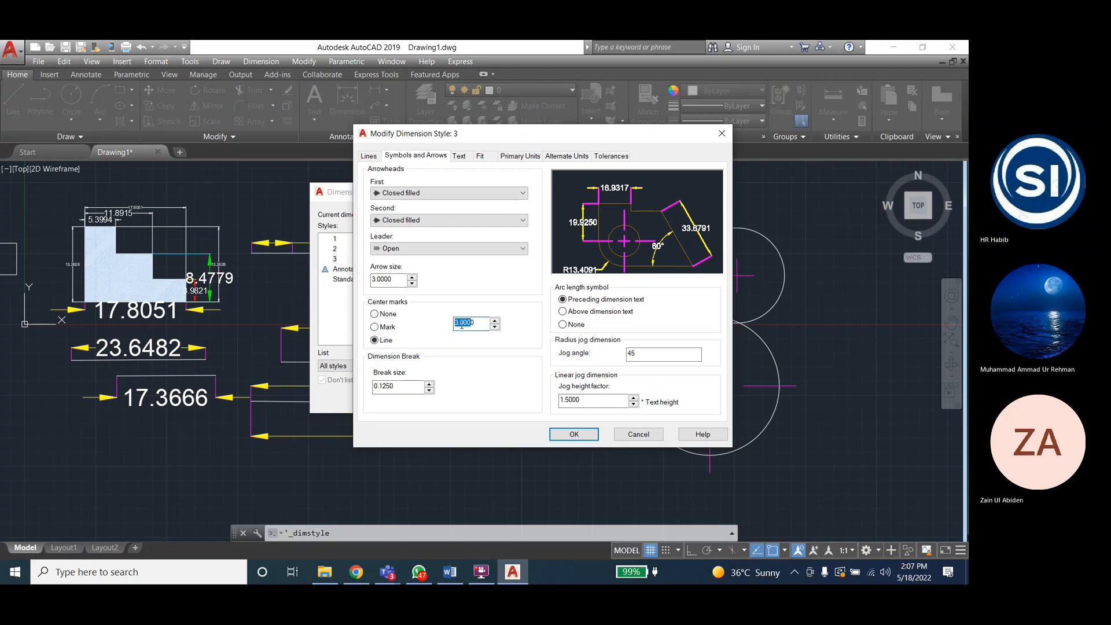
pyautogui.click(374, 342)
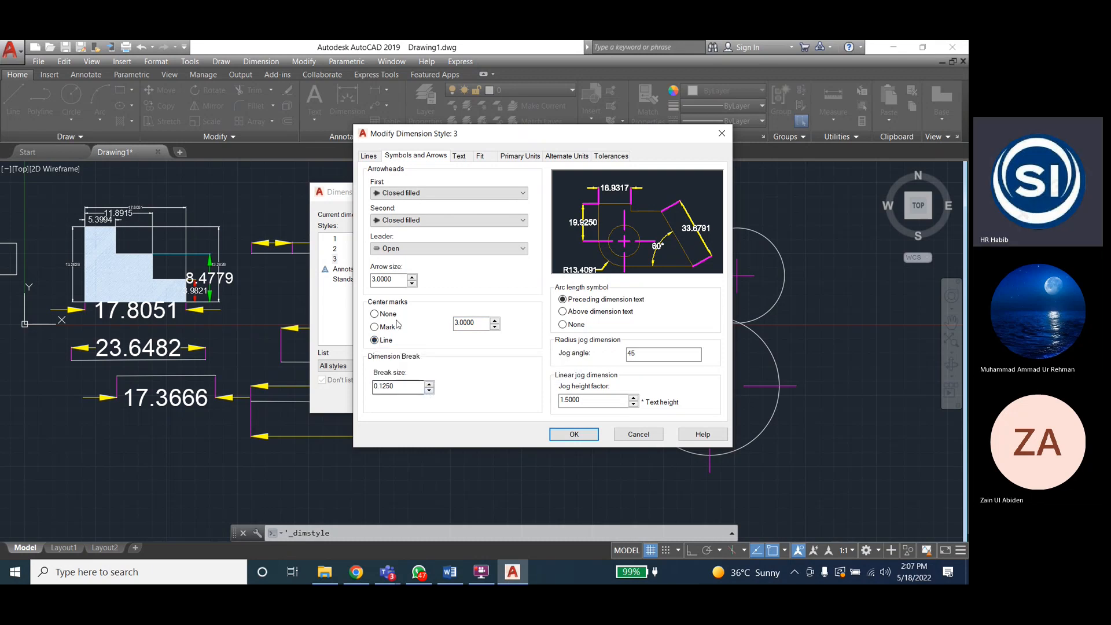
pyautogui.click(379, 327)
pyautogui.click(375, 314)
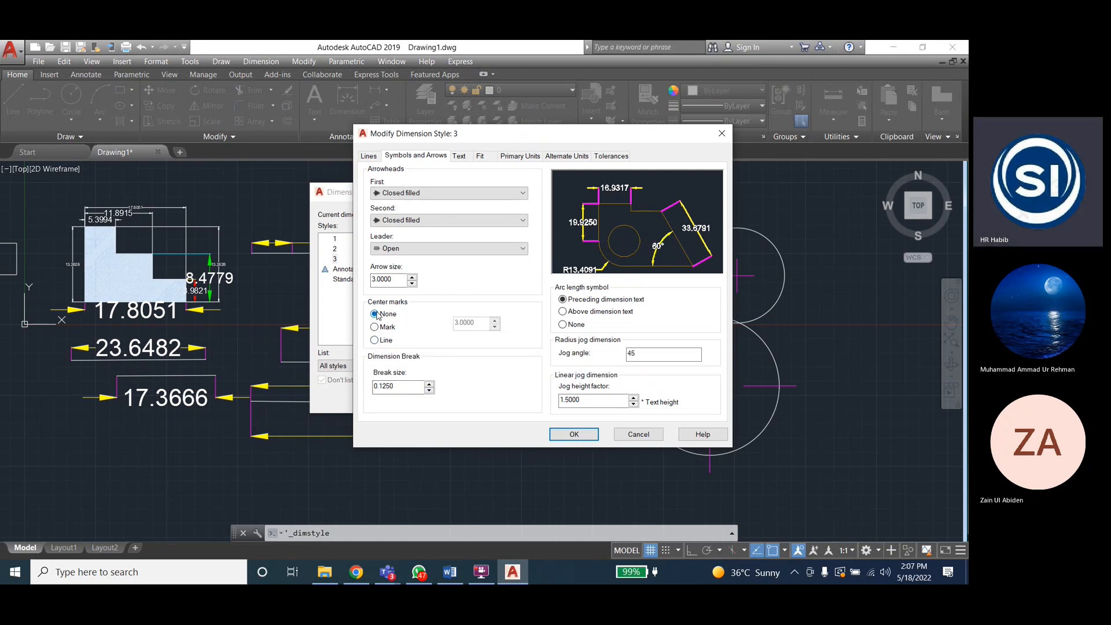
pyautogui.click(375, 326)
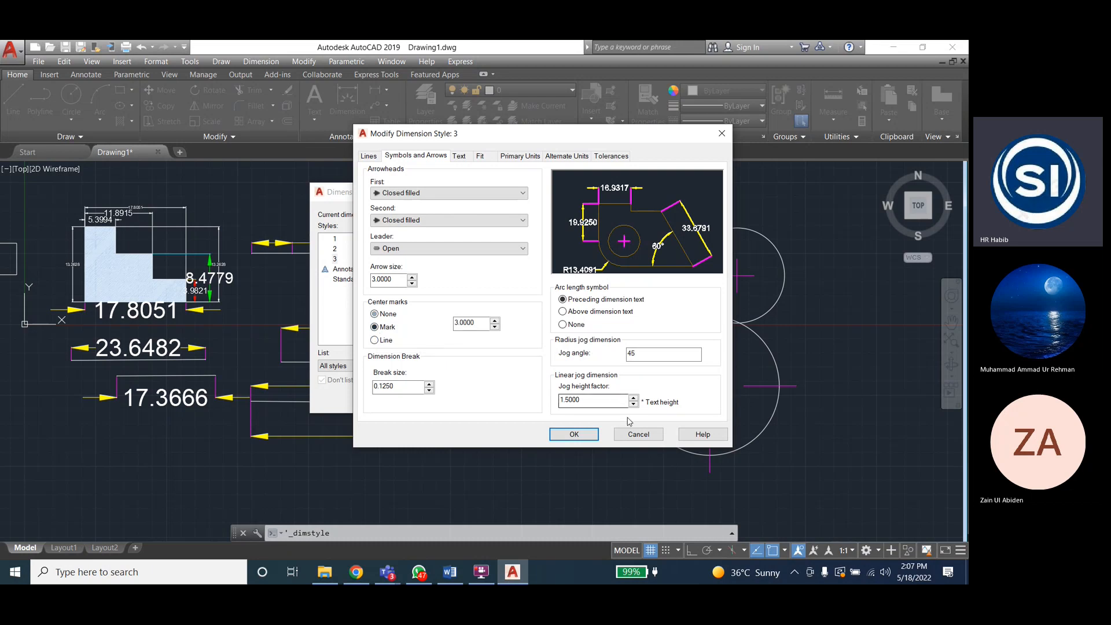
# Set dimension style 3's dimension break size to 0.5, accept the changes and close the style manager
pyautogui.doubleClick(413, 392)
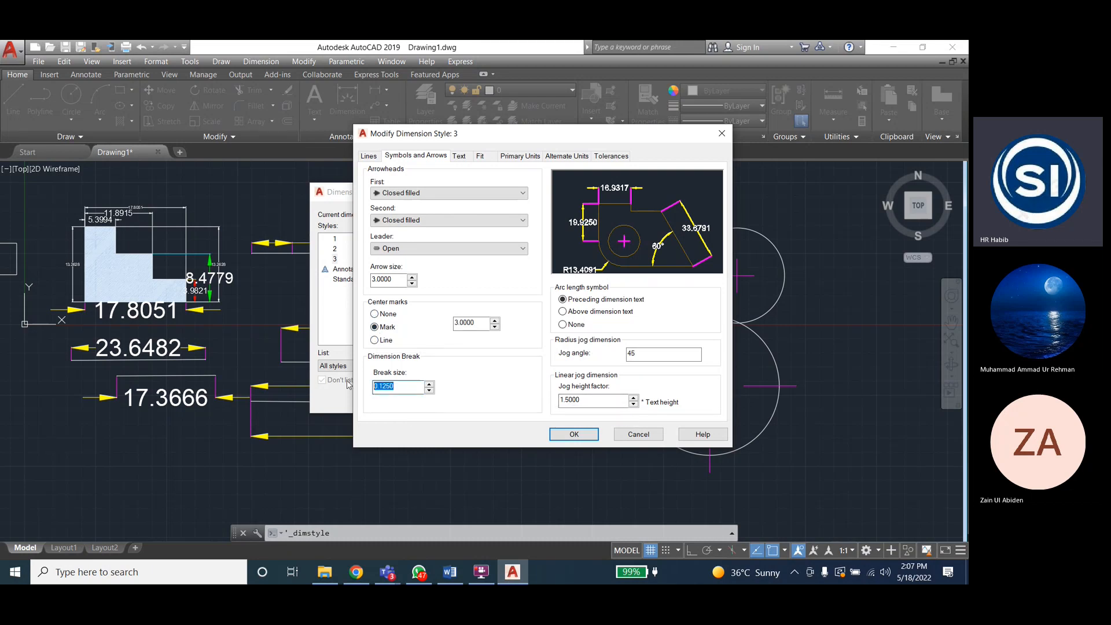
pyautogui.write('0.5')
pyautogui.click(481, 322)
pyautogui.moveTo(412, 387); pyautogui.dragTo(330, 392)
pyautogui.click(566, 434)
pyautogui.click(564, 399)
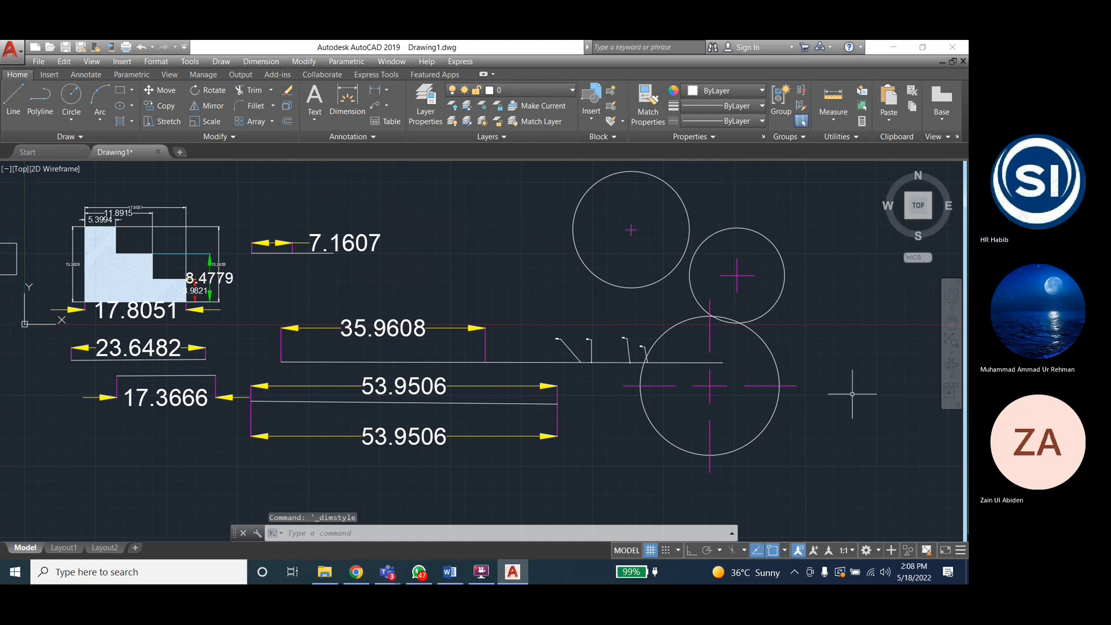
pyautogui.scroll(-2, 856, 392)
pyautogui.scroll(6, 390, 293)
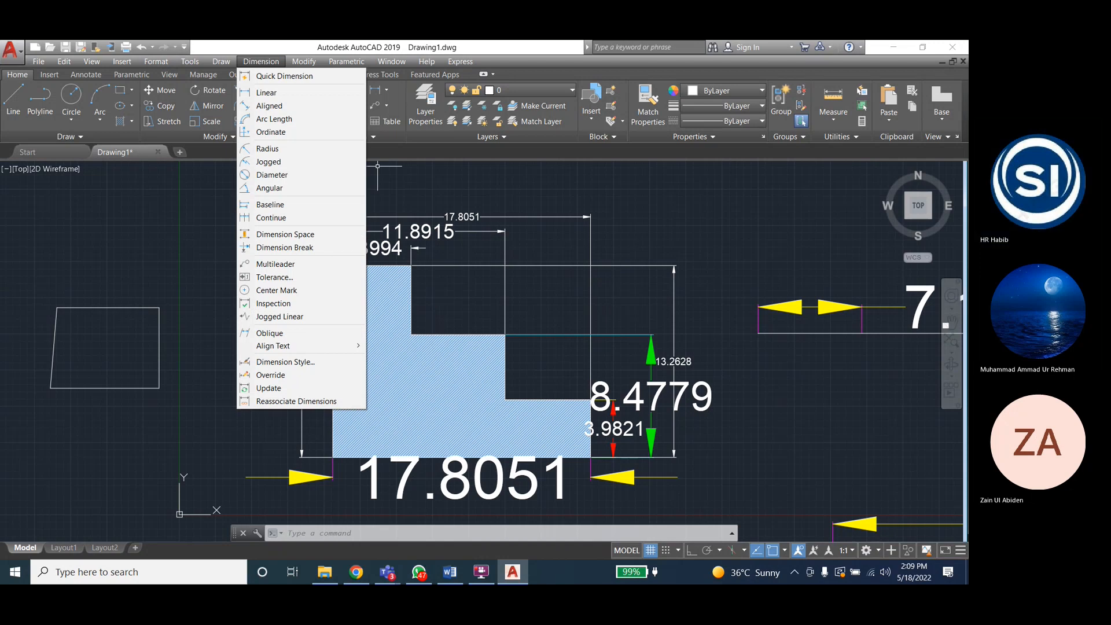
pyautogui.click(632, 208)
pyautogui.press('Escape')
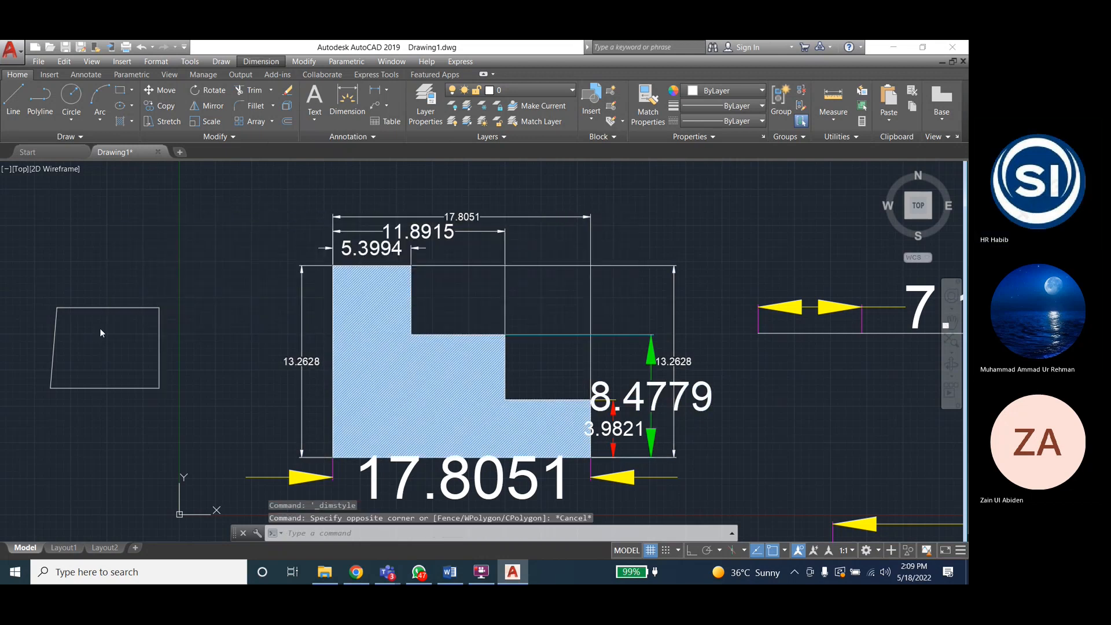
# Draw a long, nearly horizontal line in the empty area above and to the right of the circles
pyautogui.scroll(-6, 63, 333)
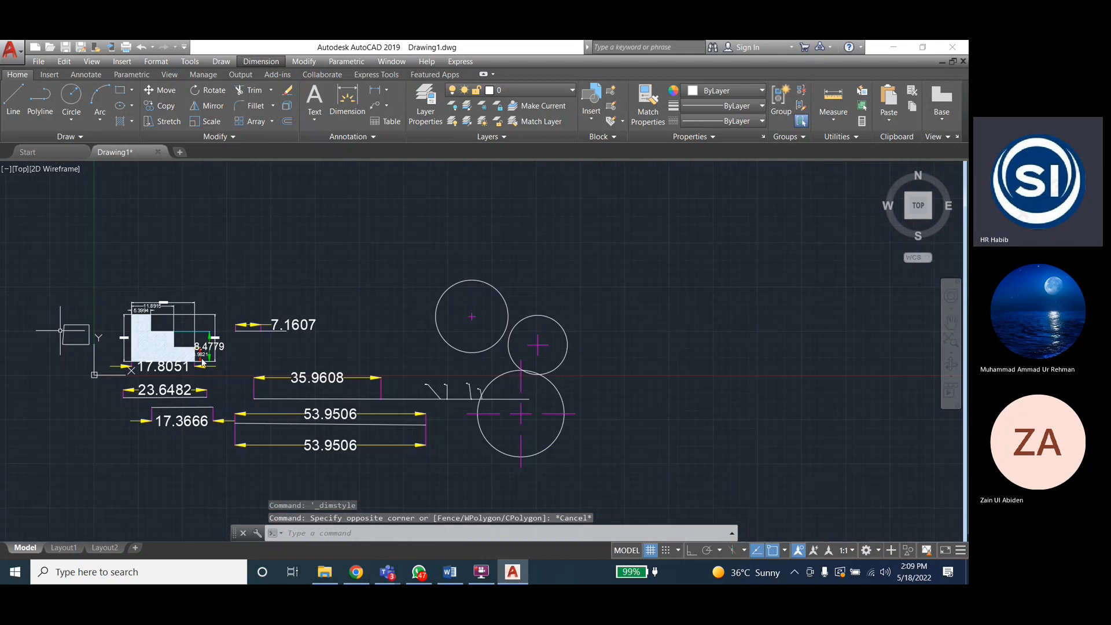
pyautogui.write('l')
pyautogui.press('Return')
pyautogui.click(558, 283)
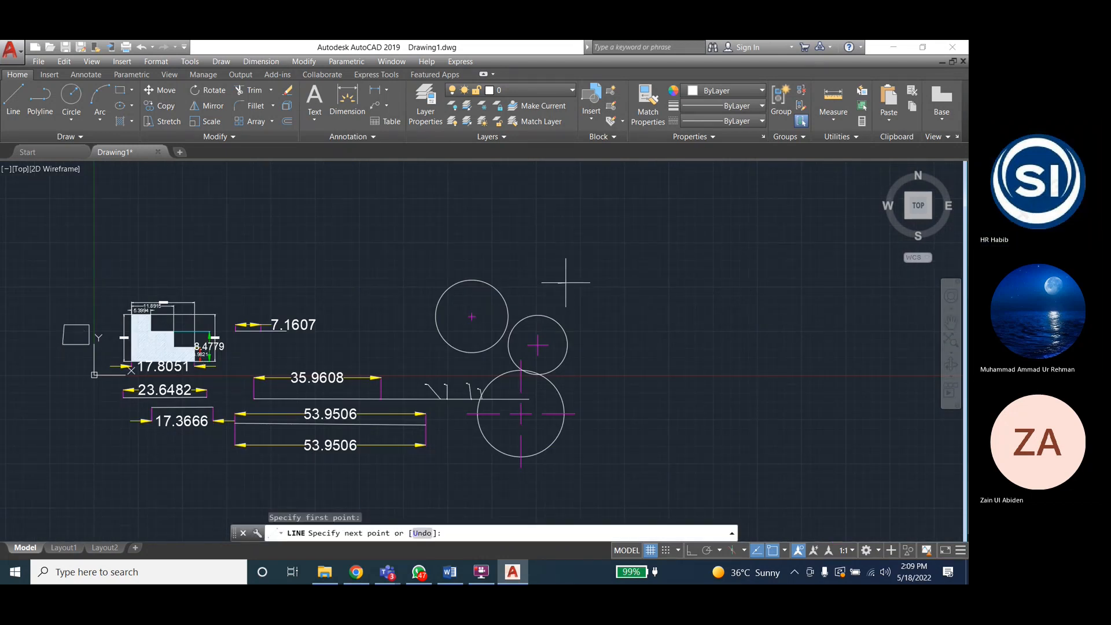
pyautogui.click(814, 282)
pyautogui.press('Escape')
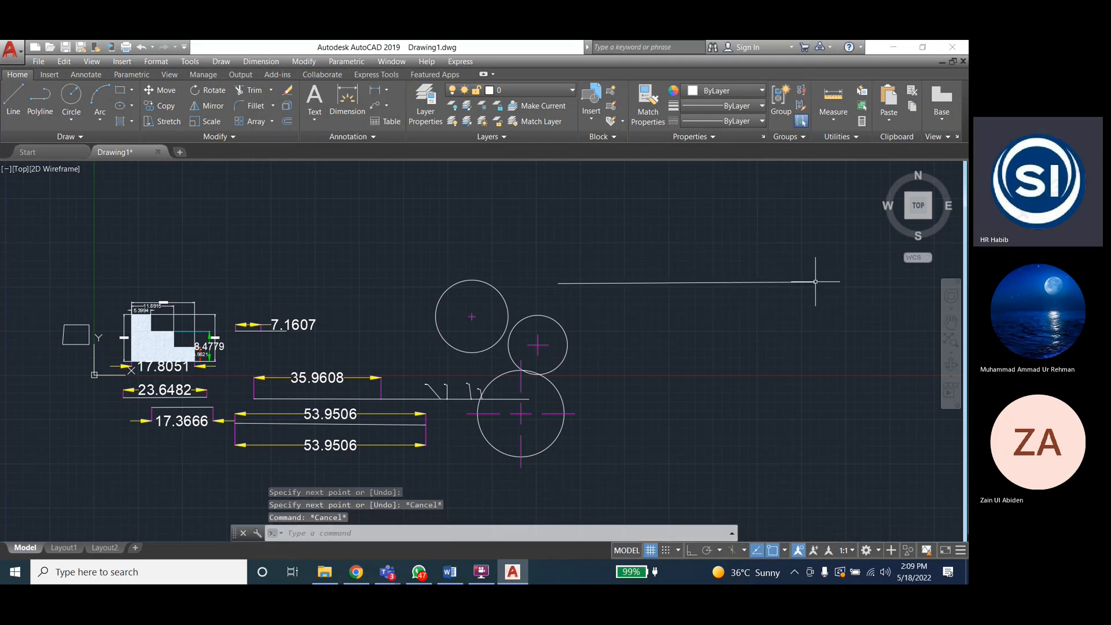
# Draw a nearly vertical line crossing the new horizontal line close to its middle
pyautogui.click(22, 99)
pyautogui.click(675, 191)
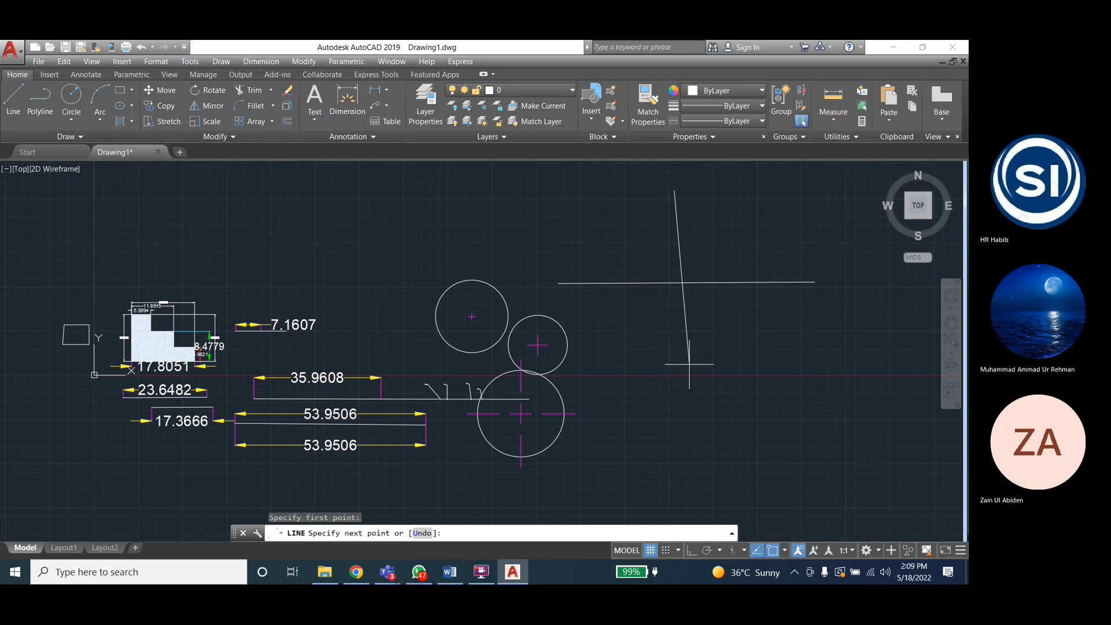
pyautogui.click(677, 377)
pyautogui.press('Escape')
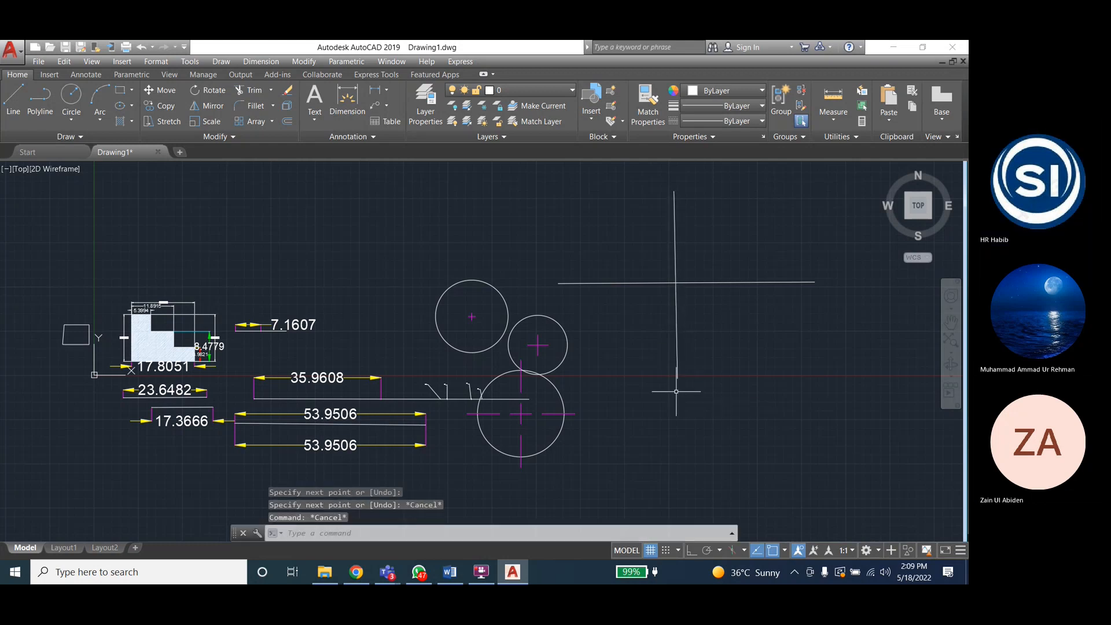
# Add a linear dimension along the long, nearly horizontal line, placing the dimension line above it
pyautogui.click(260, 61)
pyautogui.click(268, 89)
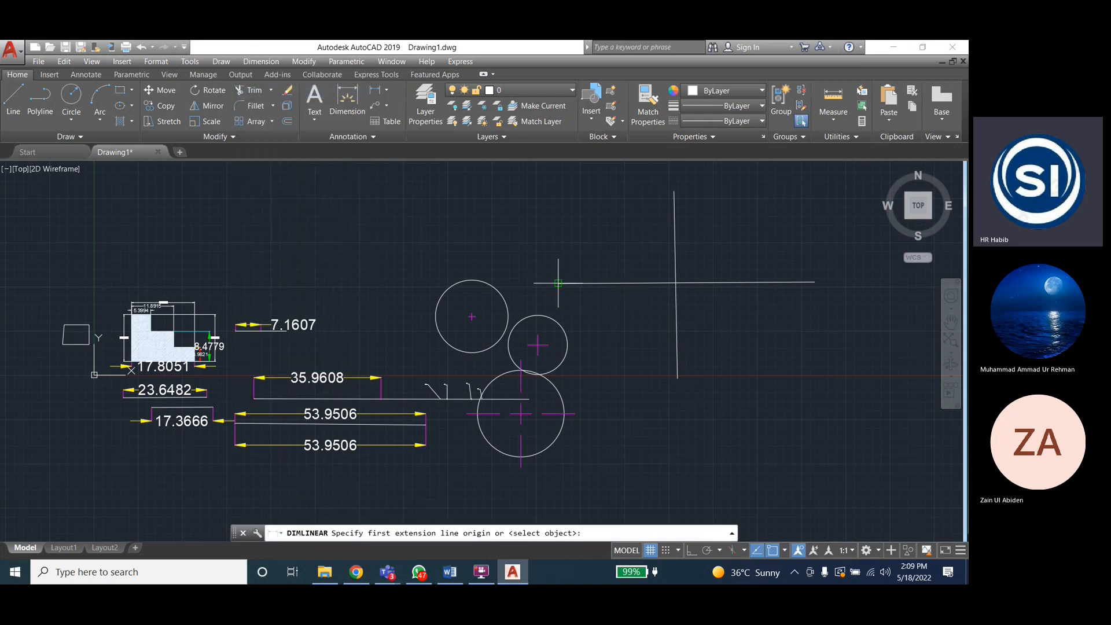
pyautogui.click(558, 283)
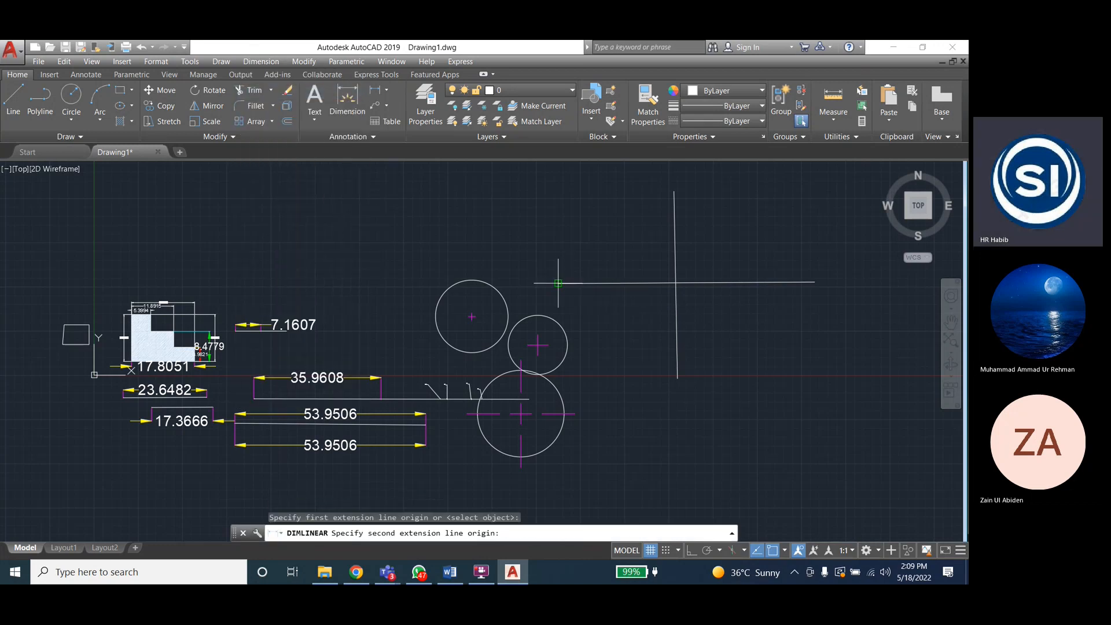
pyautogui.click(814, 282)
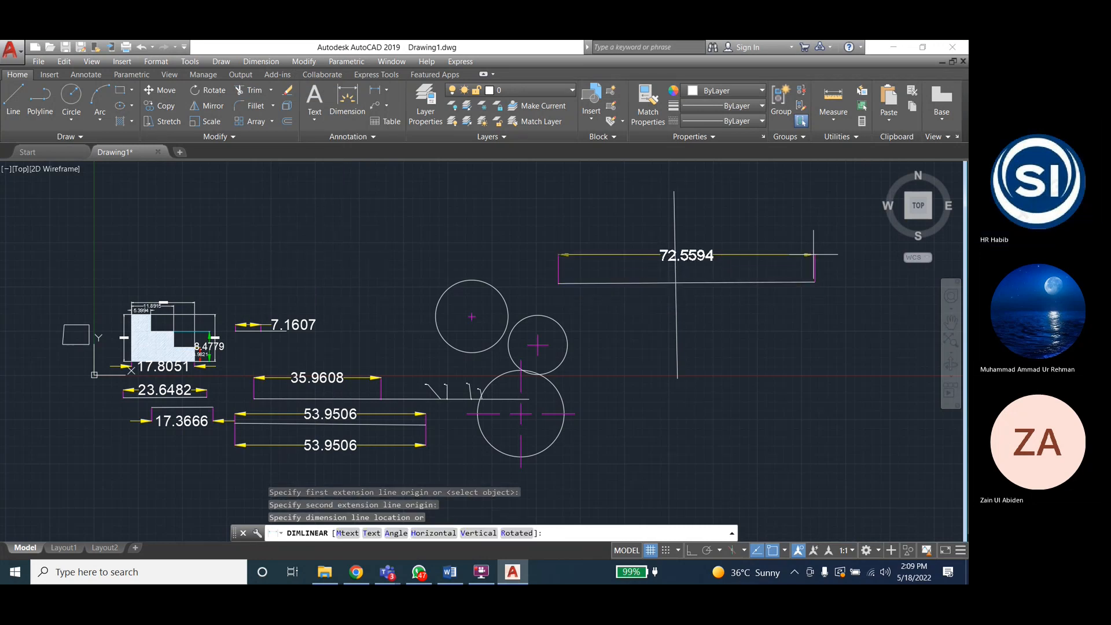
pyautogui.click(813, 254)
# Add a vertical linear dimension to the nearly vertical line, placed to its right so that it crosses the horizontal dimension
pyautogui.click(261, 61)
pyautogui.click(269, 88)
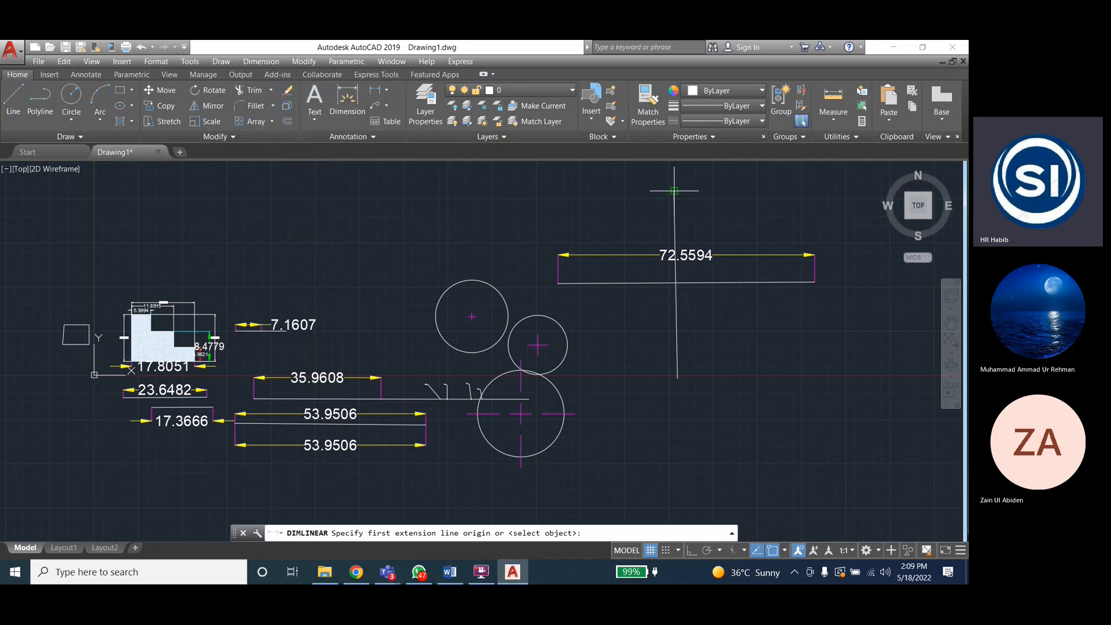
pyautogui.click(674, 190)
pyautogui.click(678, 379)
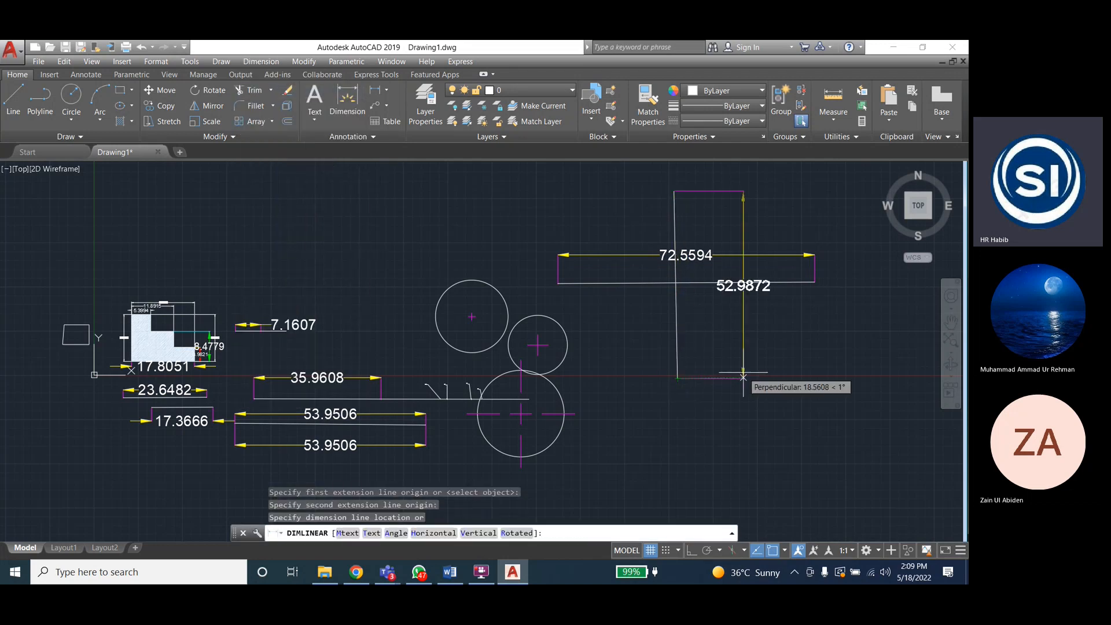
pyautogui.click(745, 384)
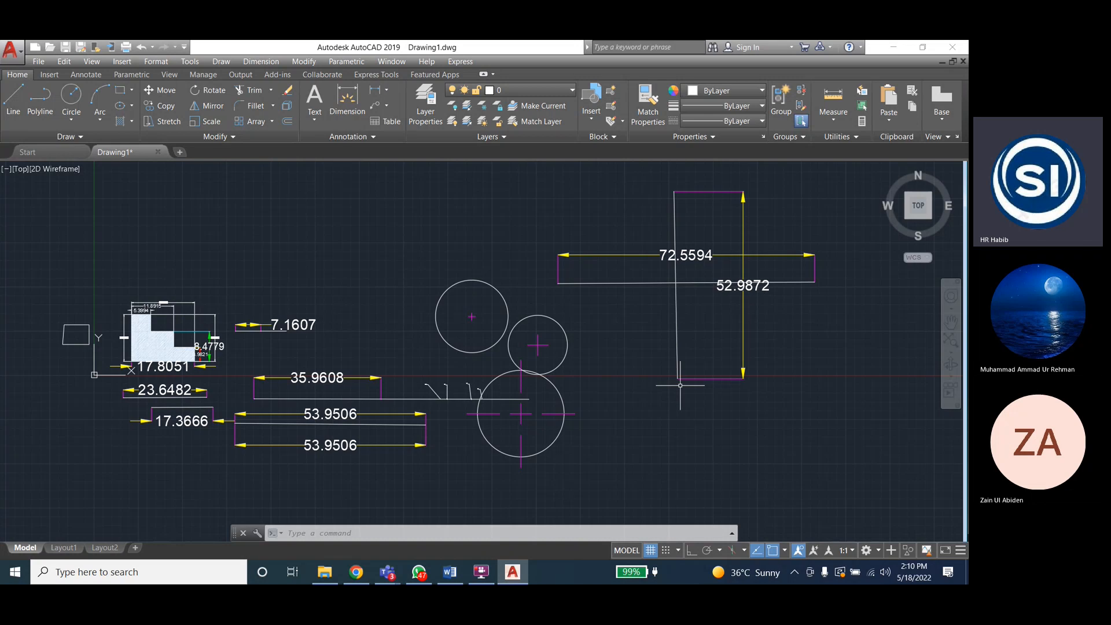
# Apply a dimension break to the vertical line's dimension where it crosses the horizontal line's dimension, and end the command
pyautogui.click(261, 61)
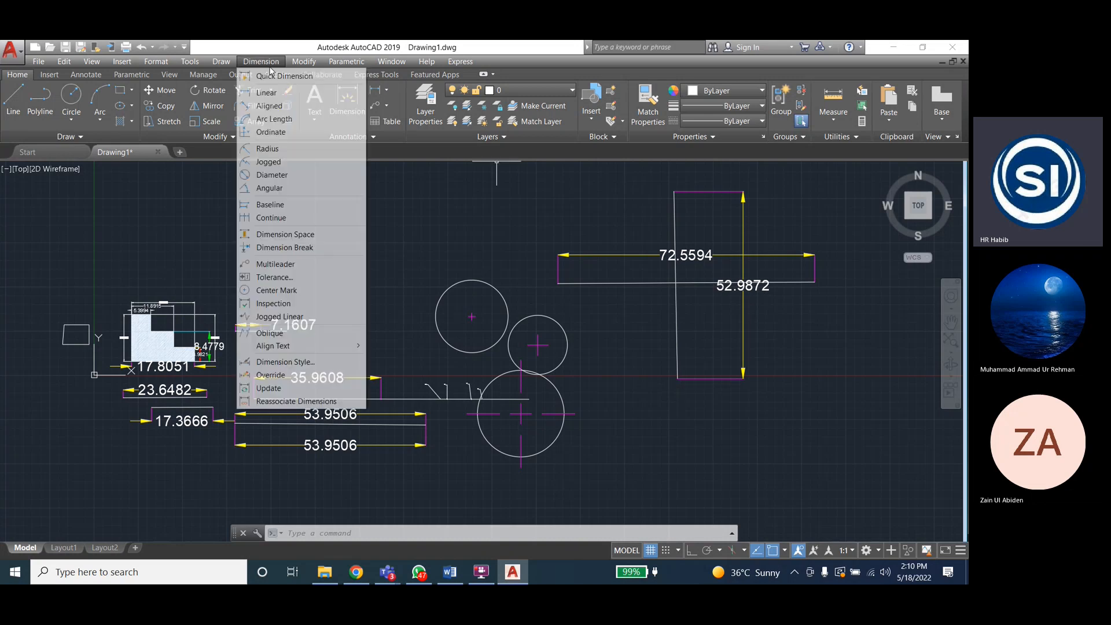
pyautogui.click(308, 248)
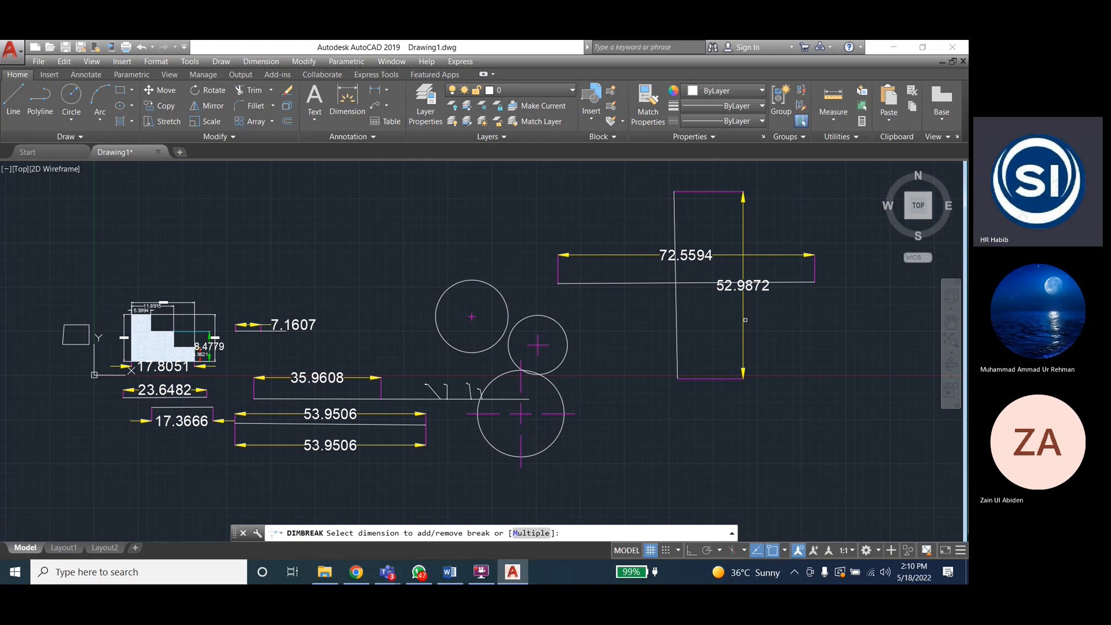
pyautogui.click(743, 227)
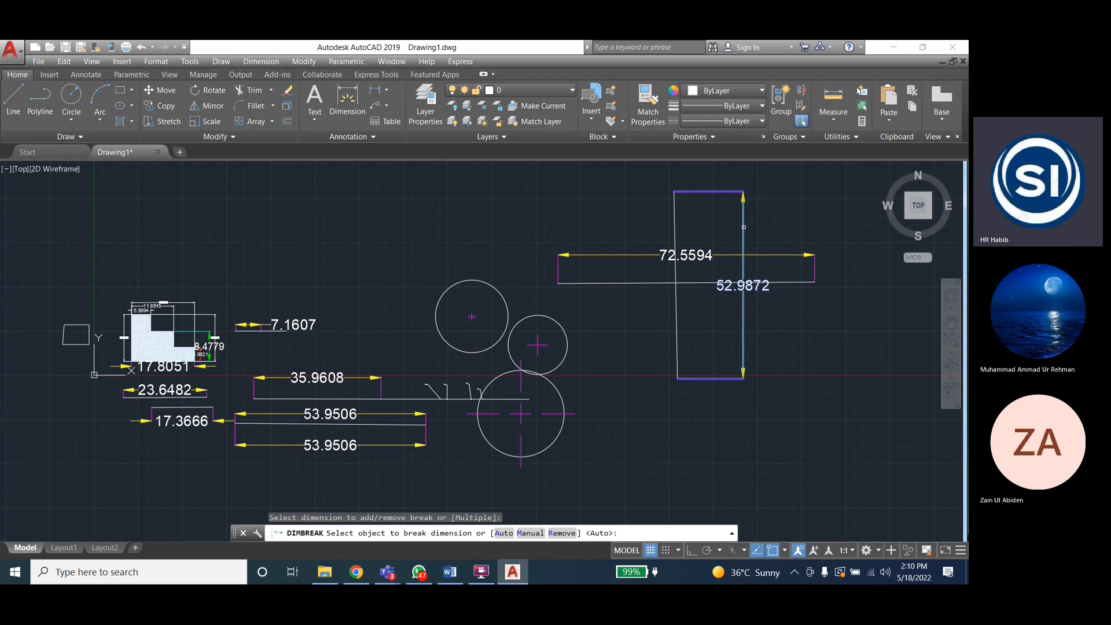
pyautogui.click(772, 255)
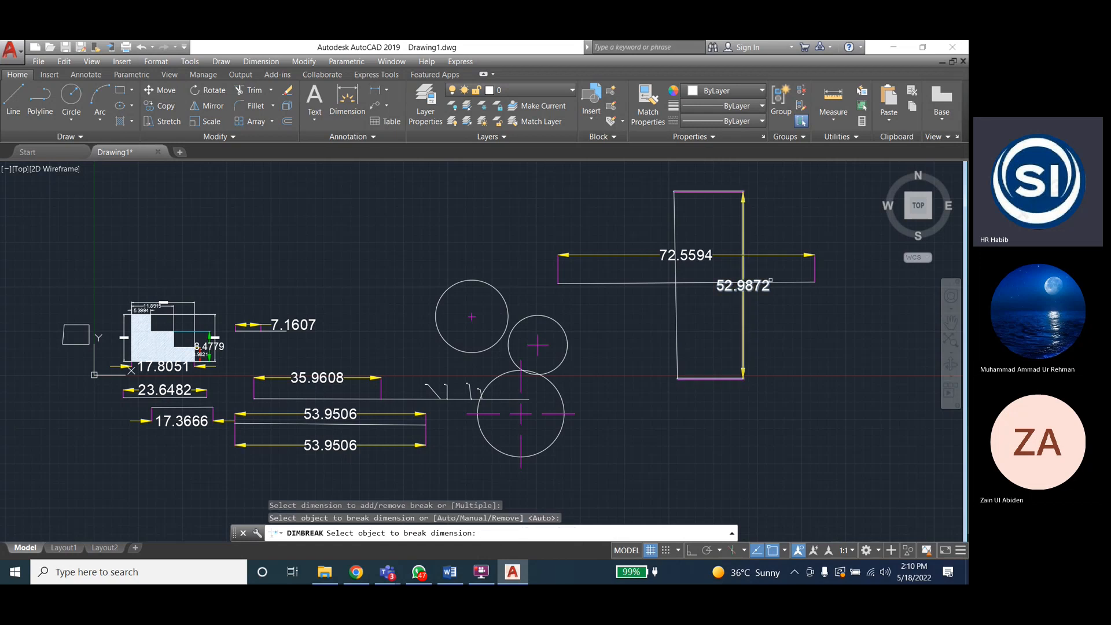
pyautogui.scroll(5, 743, 240)
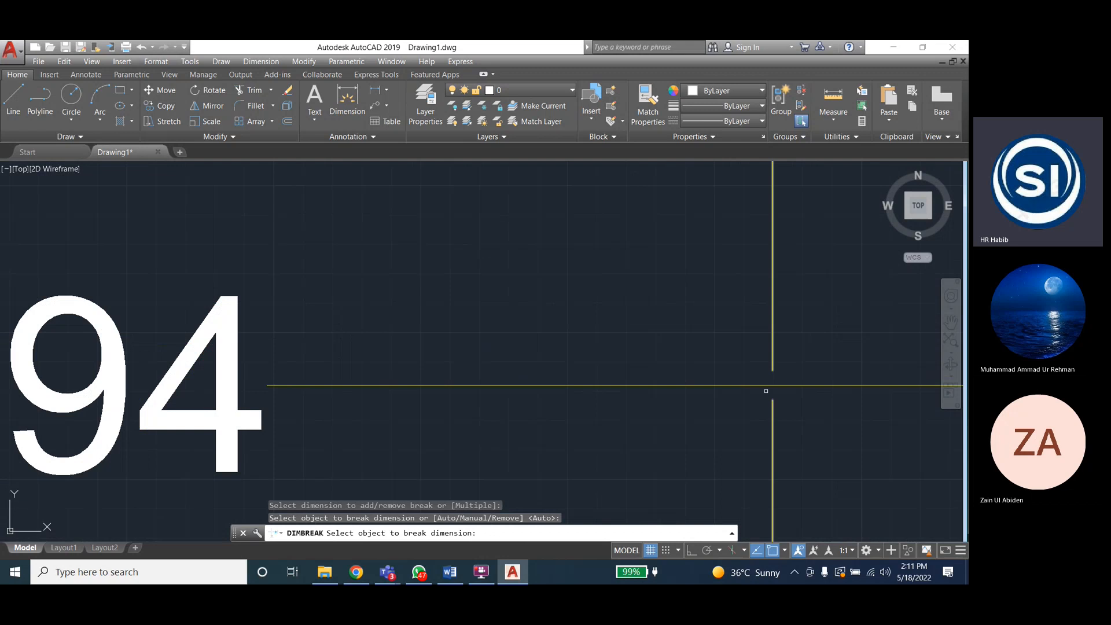
pyautogui.scroll(3, 764, 384)
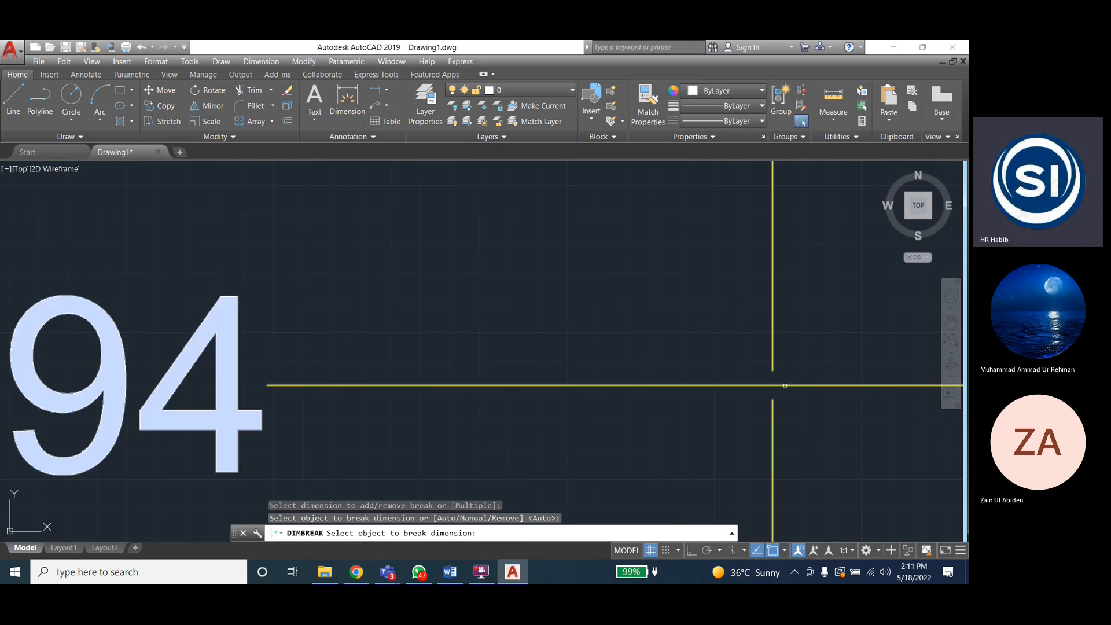
pyautogui.scroll(-5, 736, 358)
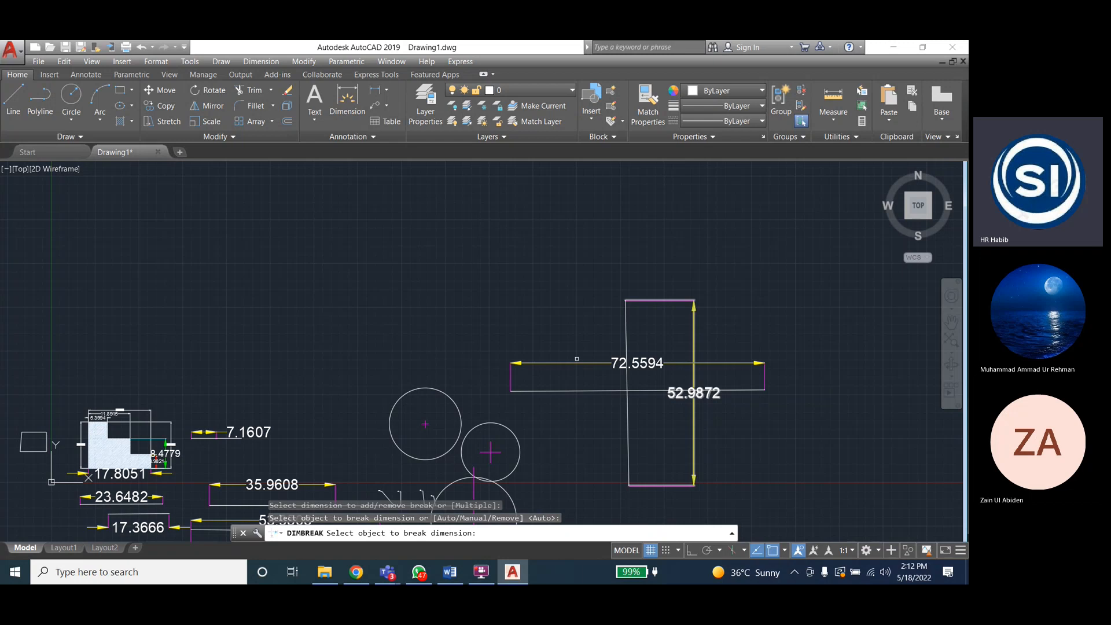
pyautogui.scroll(-2, 749, 322)
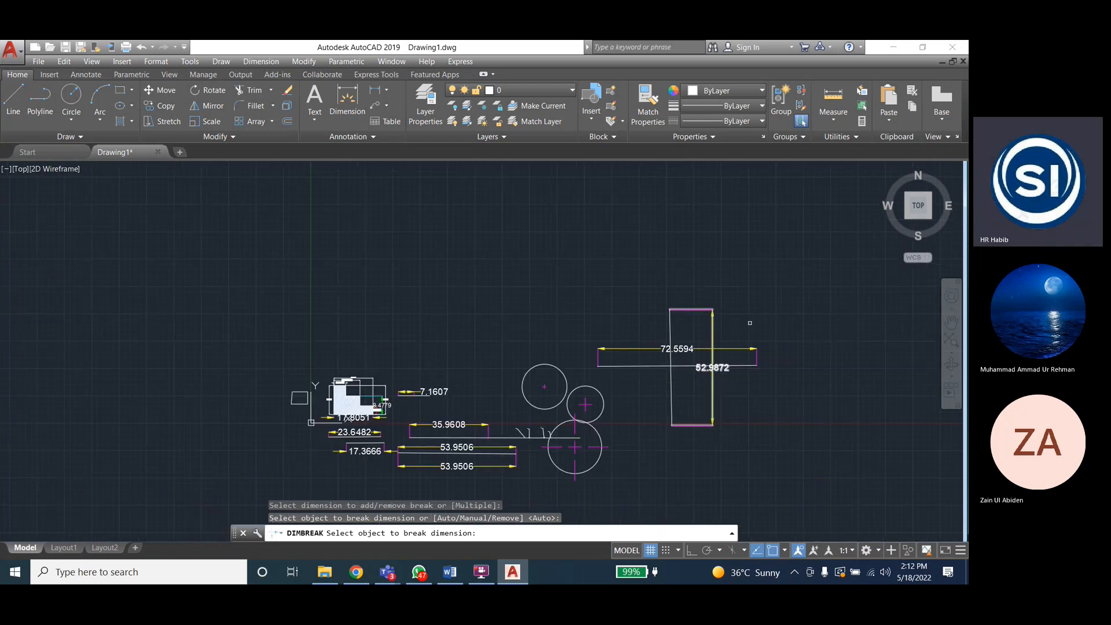
pyautogui.scroll(6, 357, 400)
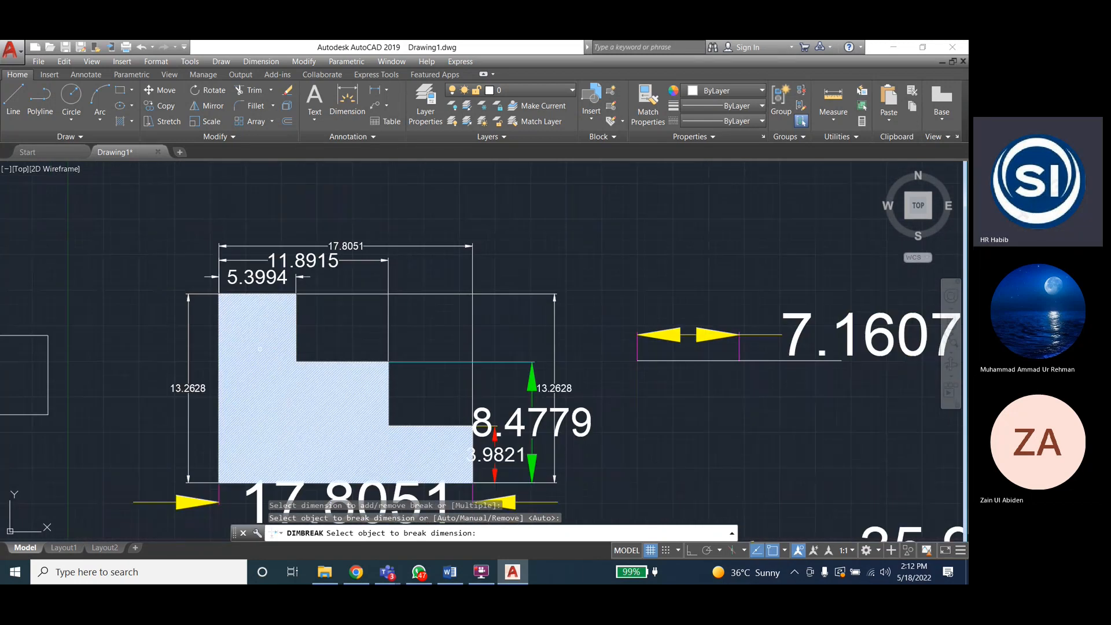
pyautogui.scroll(2, 459, 360)
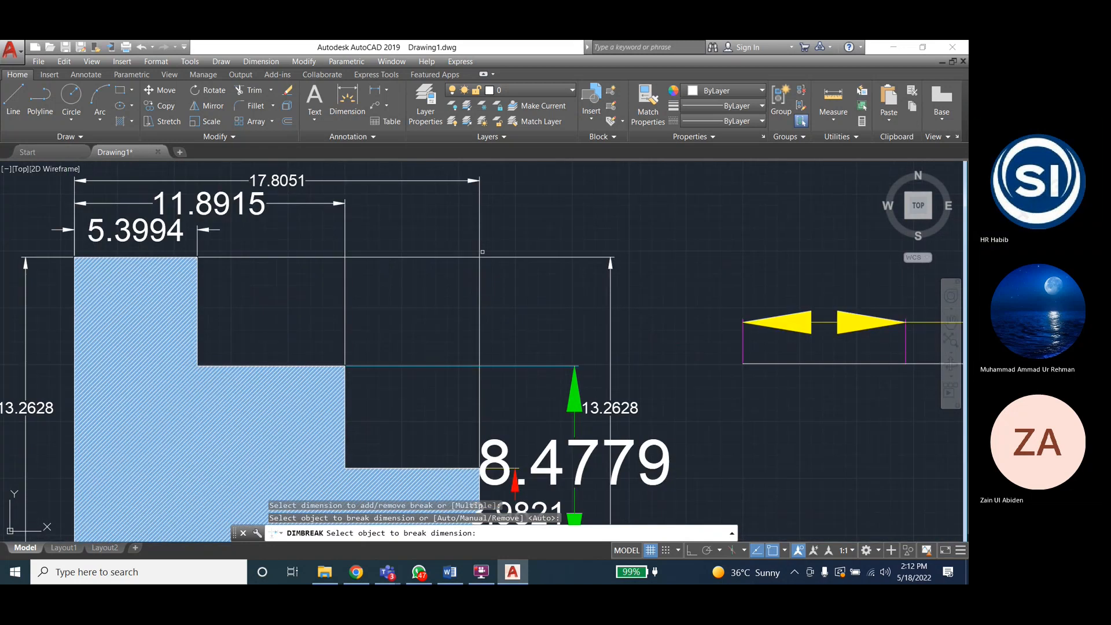
pyautogui.scroll(2, 474, 255)
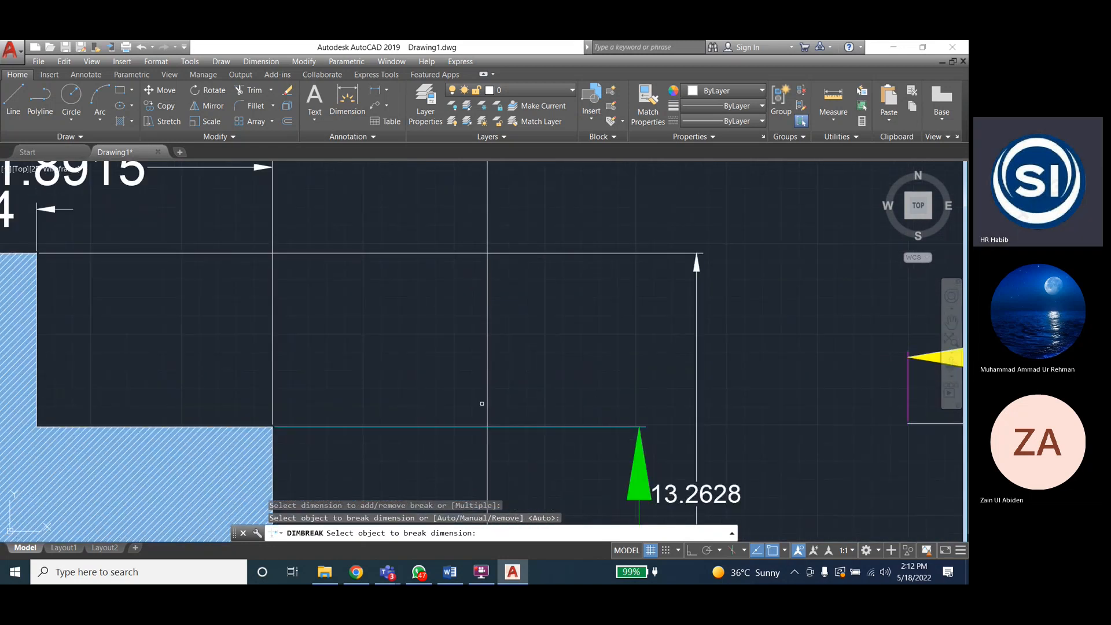
pyautogui.press('Escape')
pyautogui.press('Escape')
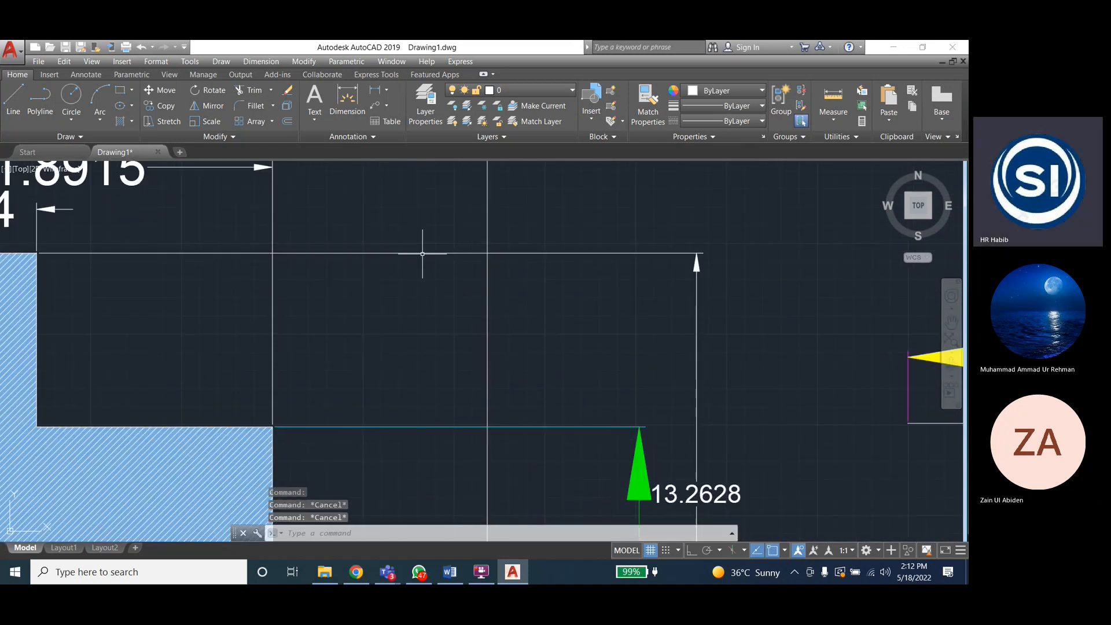
# Examine where the extension lines of the stepped shape's upper 17.8051 width and right-hand 13.2628 height dimensions cross
pyautogui.click(422, 253)
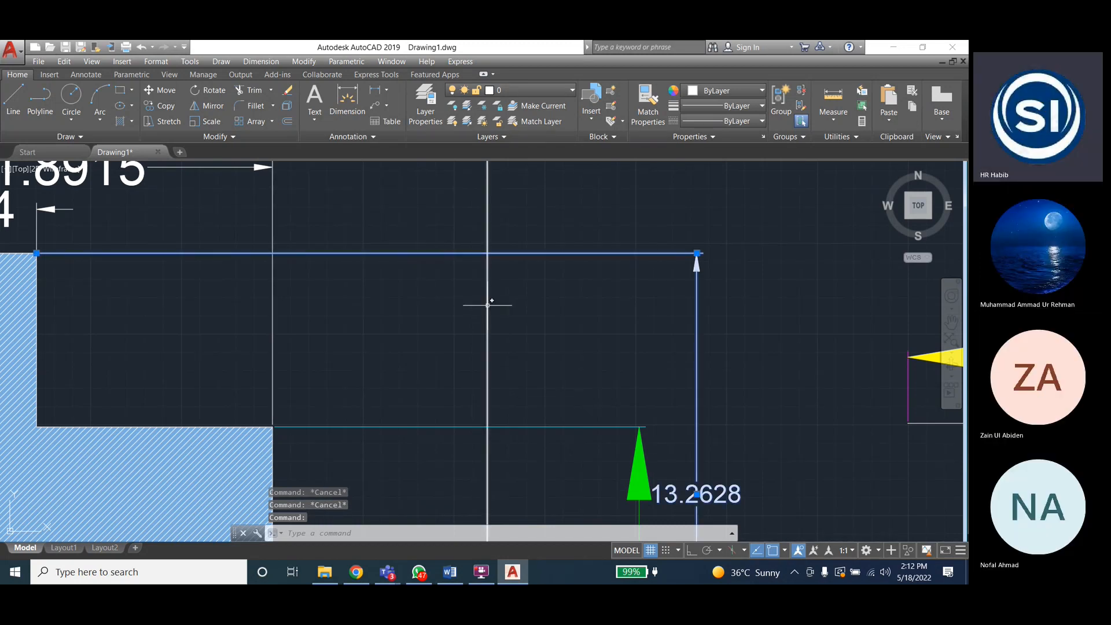
pyautogui.scroll(-1, 486, 347)
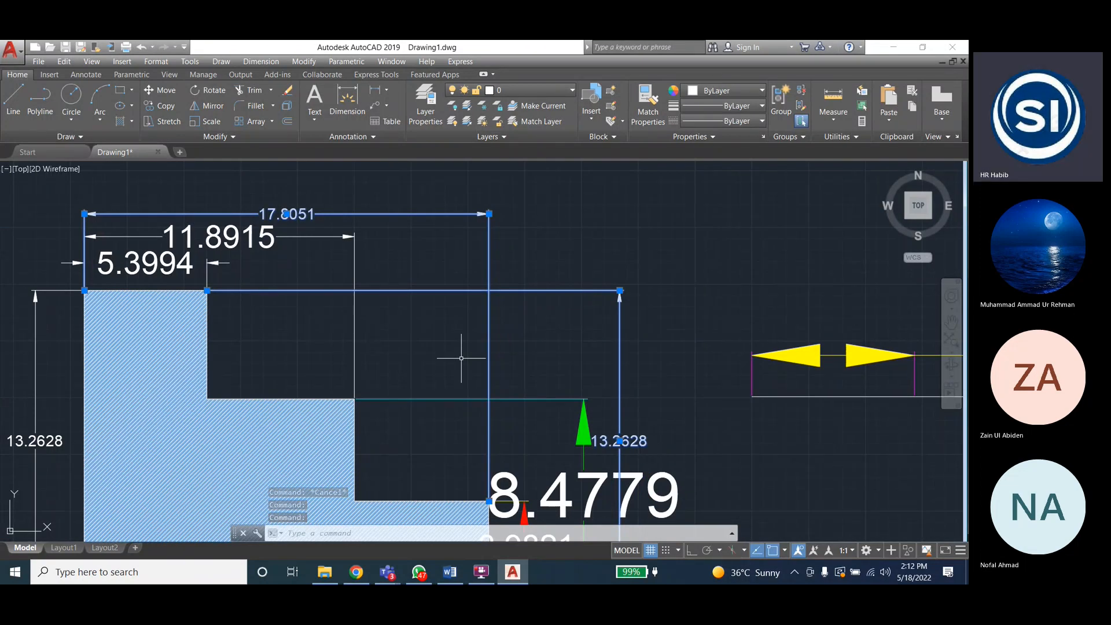
pyautogui.scroll(10, 491, 293)
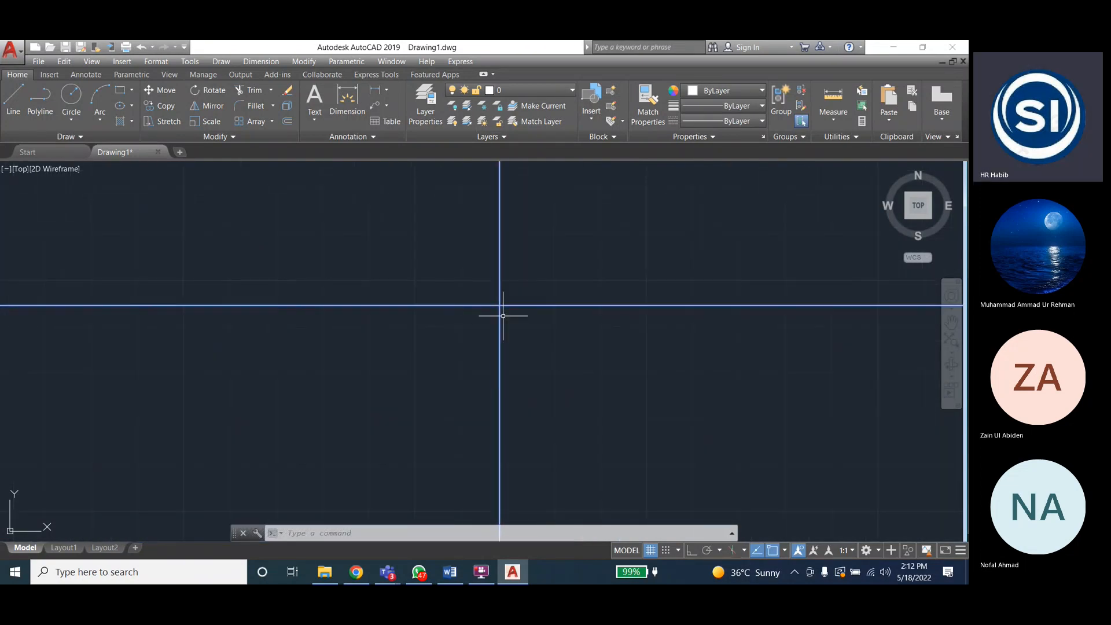
pyautogui.scroll(2, 501, 310)
pyautogui.scroll(-4, 497, 307)
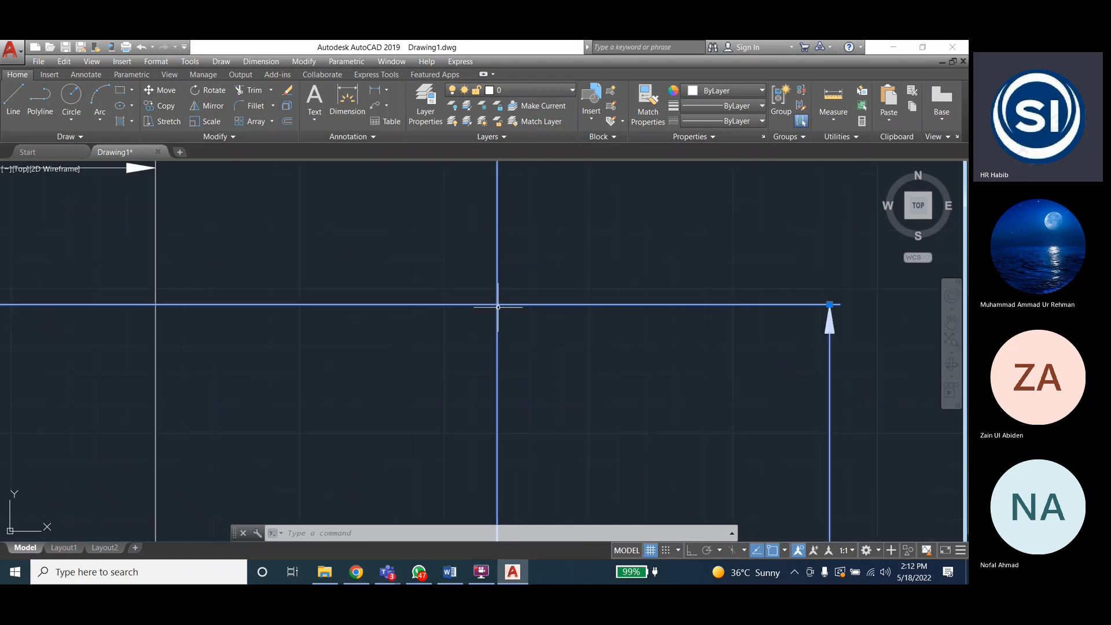
pyautogui.scroll(-2, 496, 312)
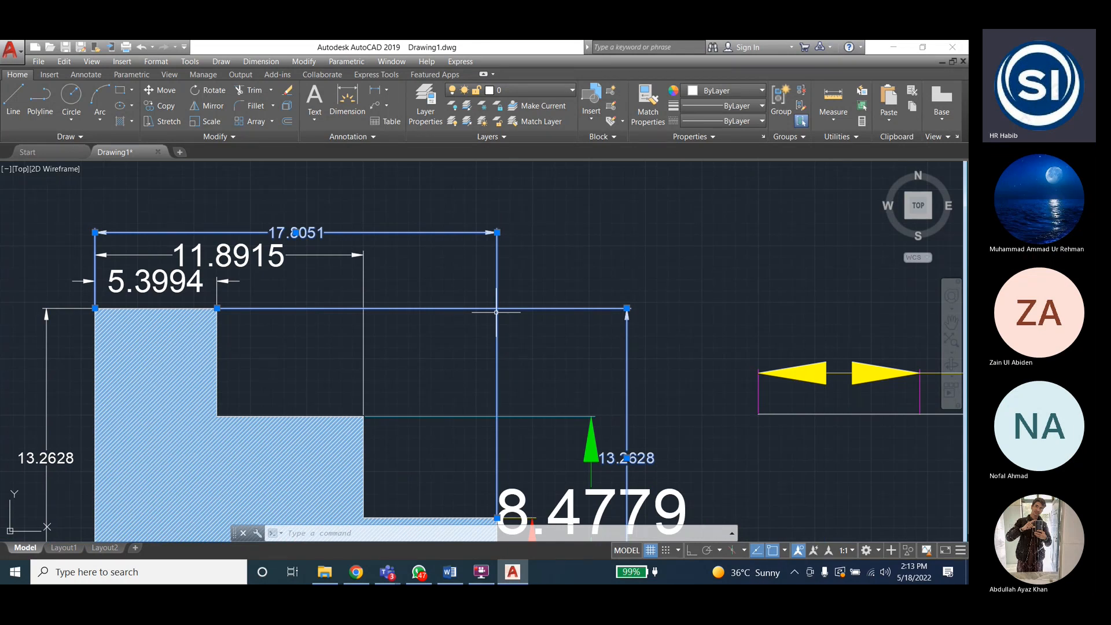
pyautogui.press('Escape')
pyautogui.press('Escape')
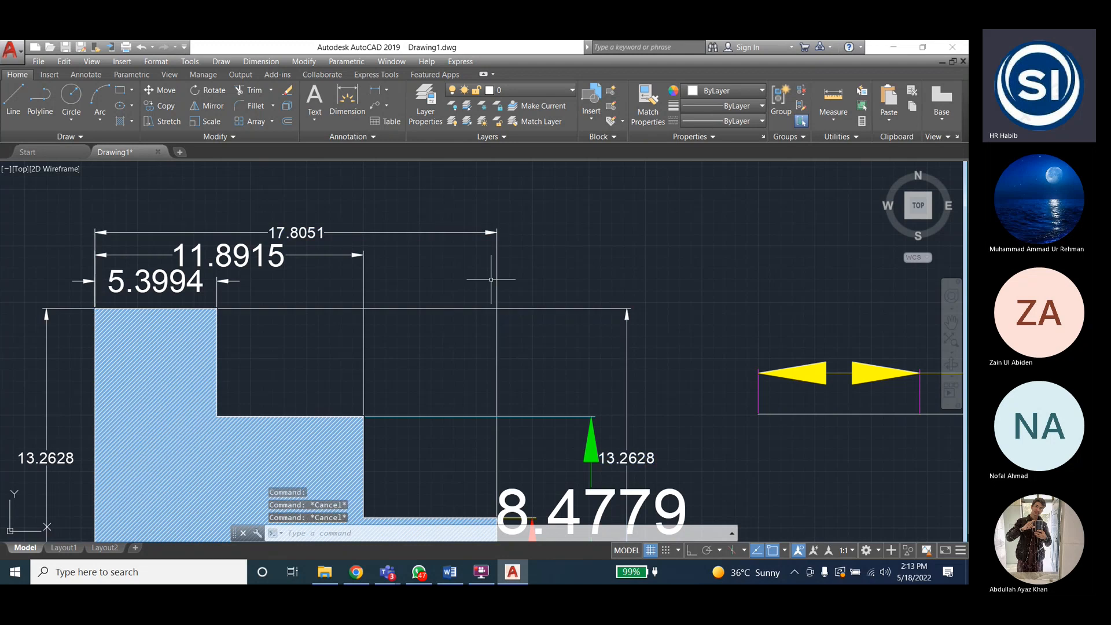
# Break the stepped shape's upper 17.8051 width dimension where it crosses the extension lines of the right-hand 13.2628 and green 8.4779 dimensions
pyautogui.click(259, 62)
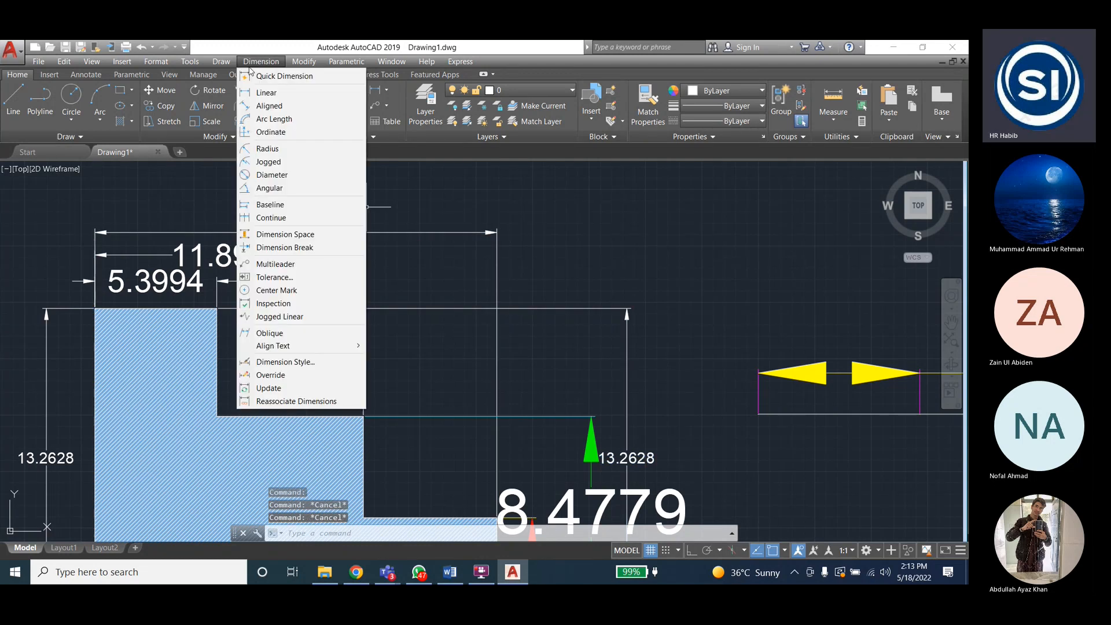
pyautogui.click(278, 246)
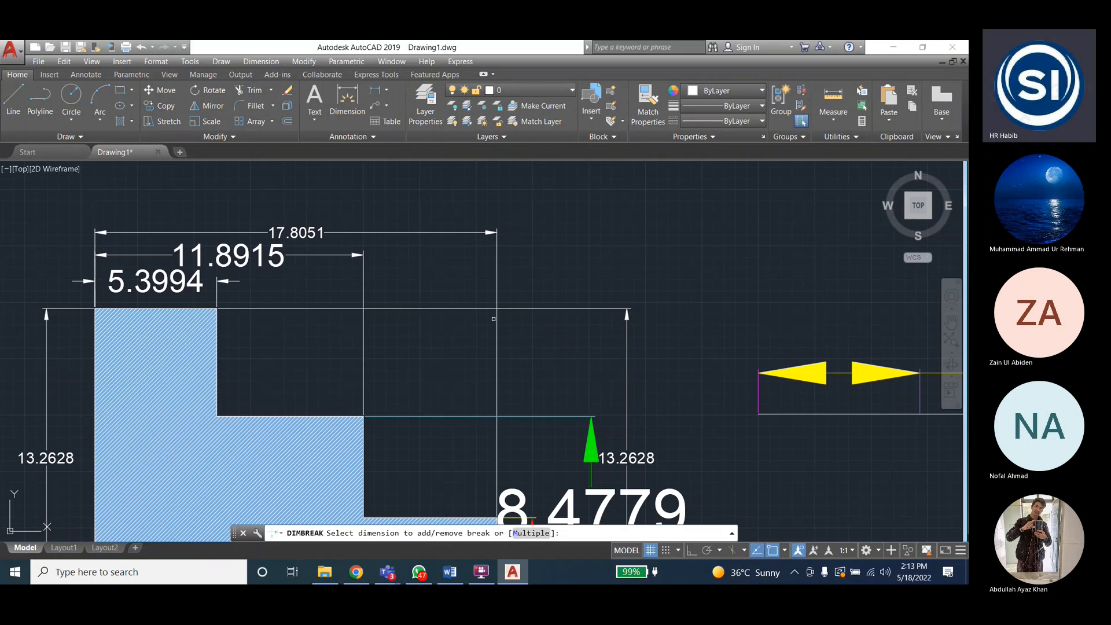
pyautogui.click(497, 289)
pyautogui.click(528, 308)
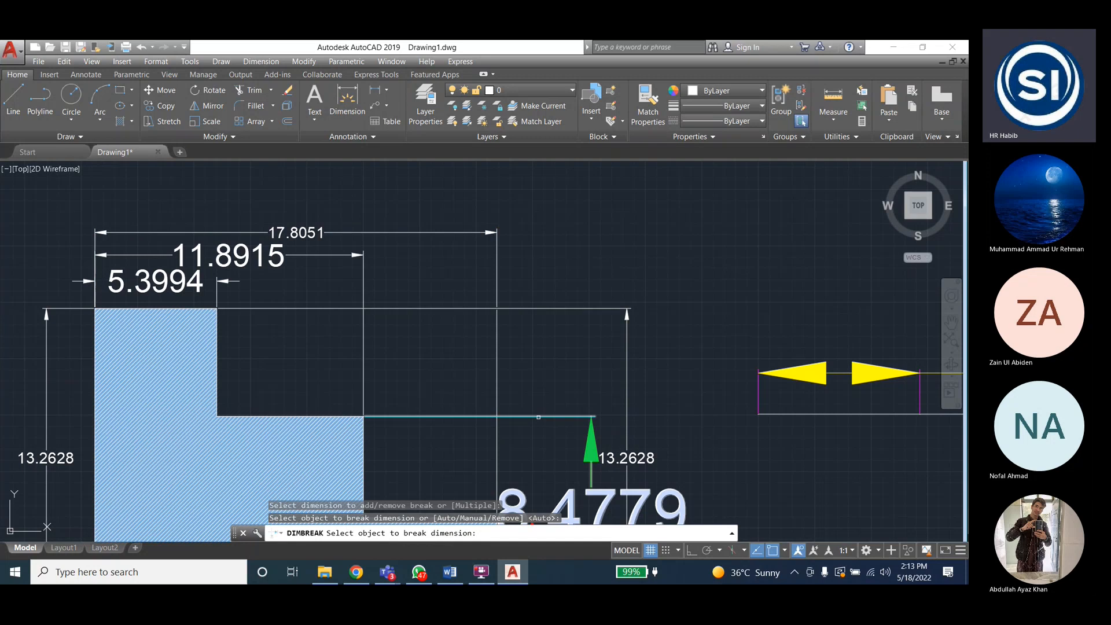
pyautogui.press('Escape')
pyautogui.press('Escape')
# Inspect the break gaps in the width dimension's extension line at its crossings with the height dimensions
pyautogui.scroll(8, 489, 301)
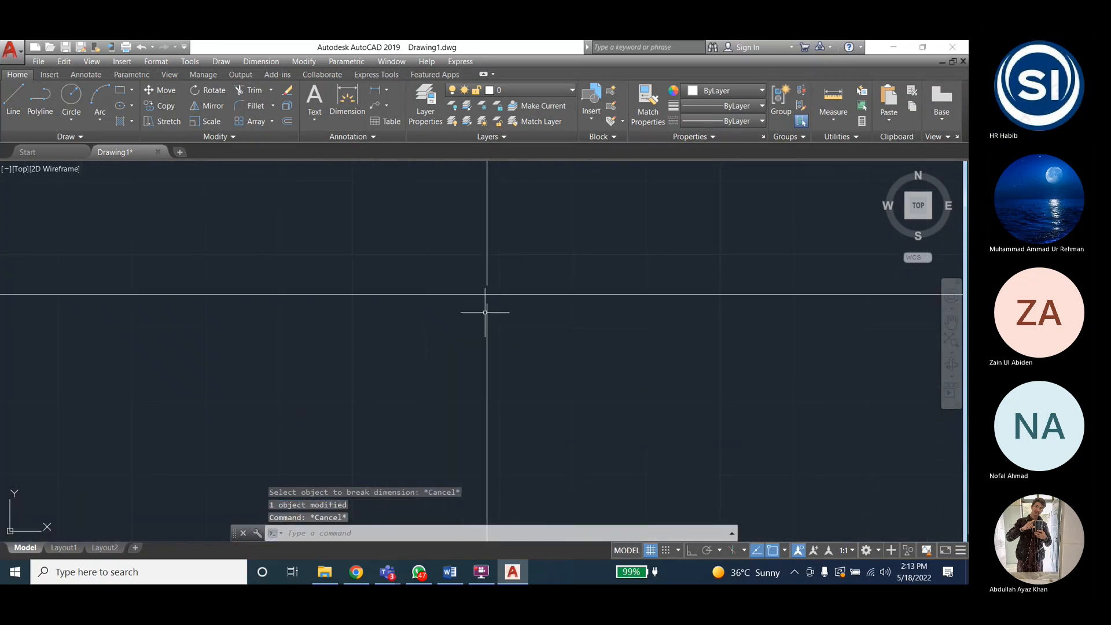
pyautogui.scroll(-2, 504, 299)
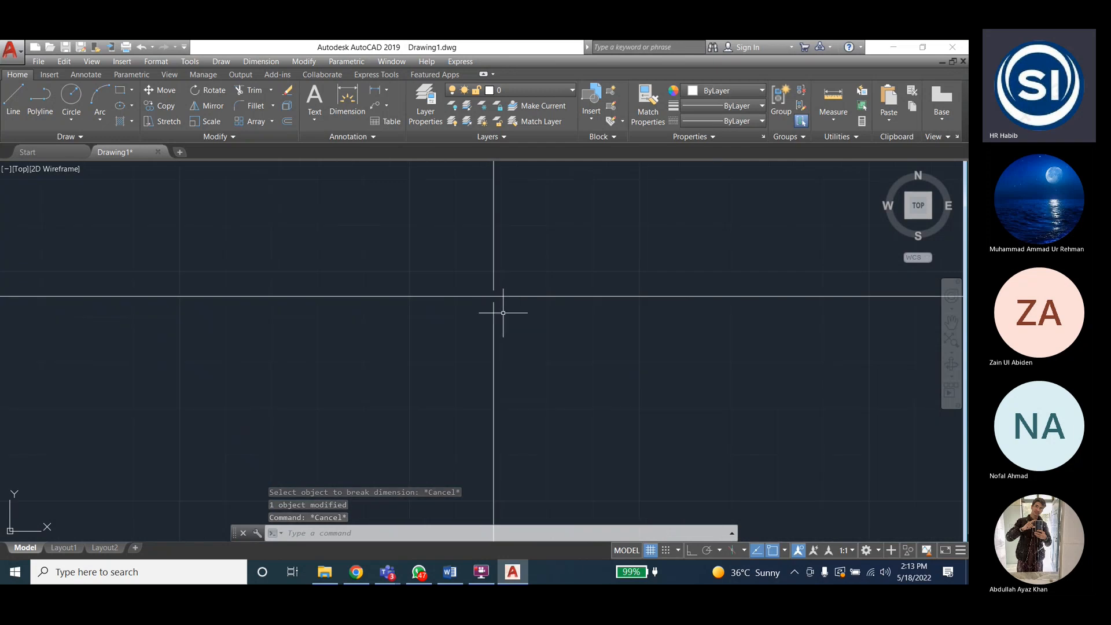
pyautogui.scroll(-2, 497, 304)
pyautogui.scroll(2, 497, 301)
pyautogui.scroll(-4, 497, 345)
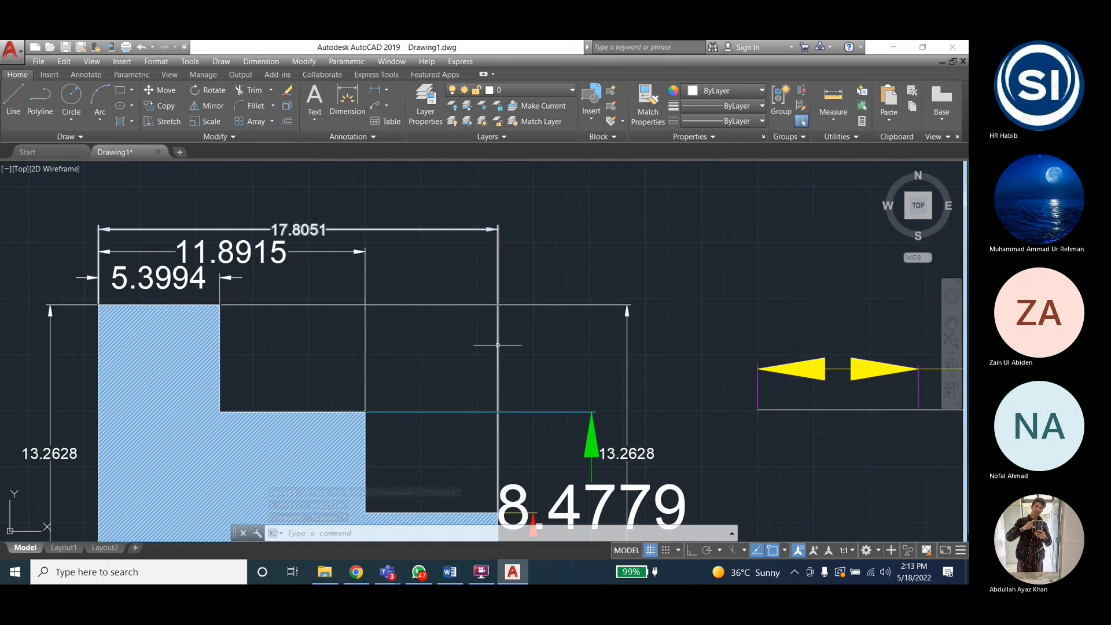
pyautogui.scroll(5, 496, 409)
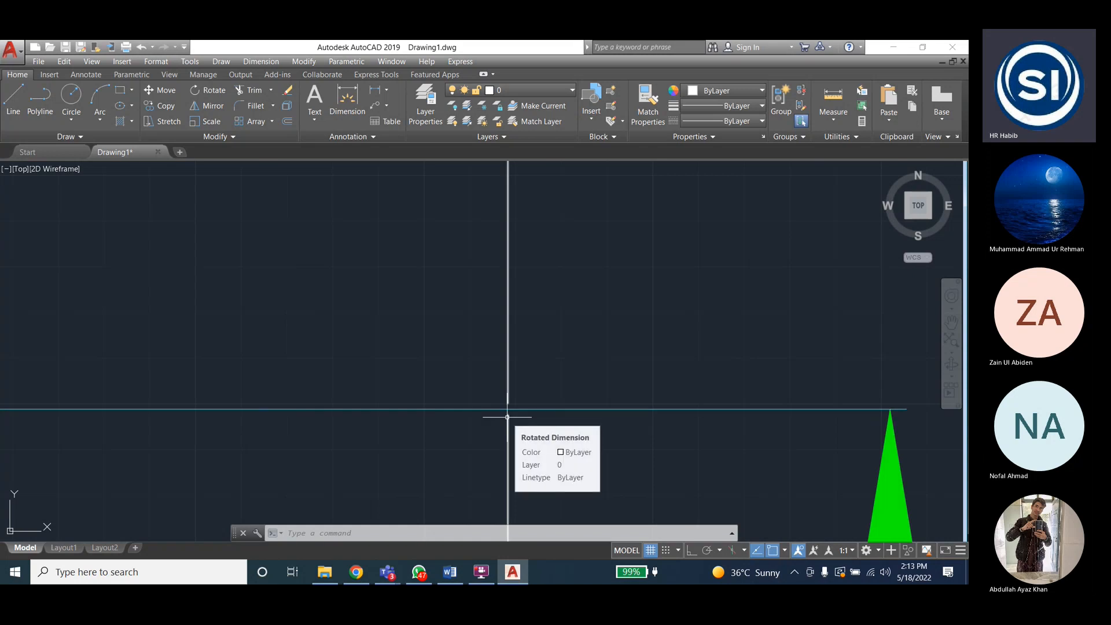
pyautogui.scroll(-2, 507, 416)
pyautogui.scroll(5, 507, 418)
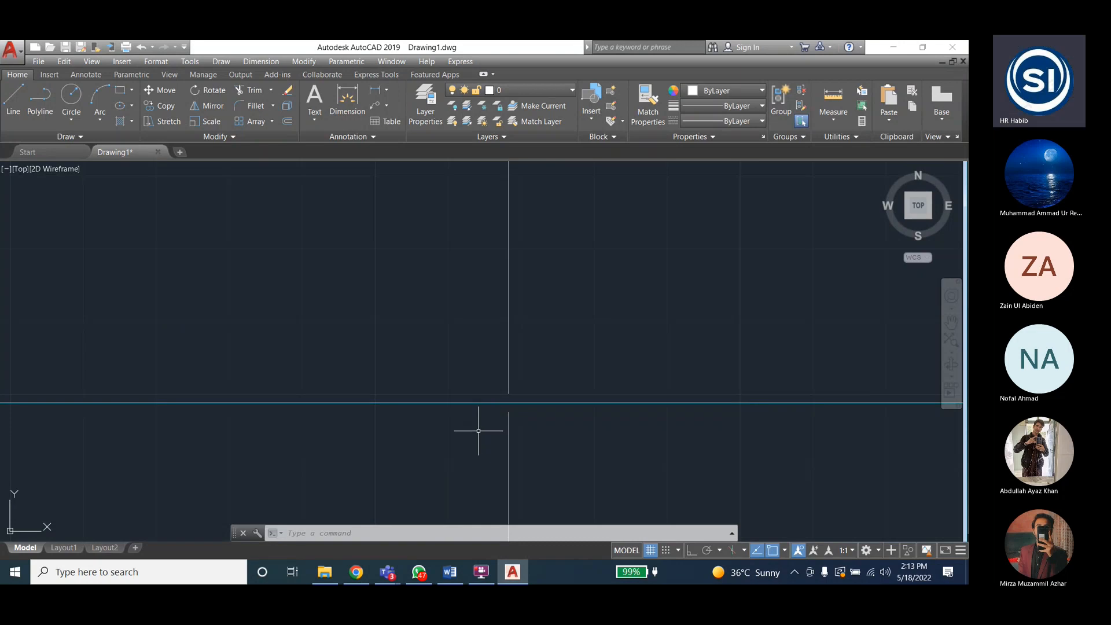
pyautogui.scroll(-3, 480, 428)
pyautogui.scroll(2, 488, 377)
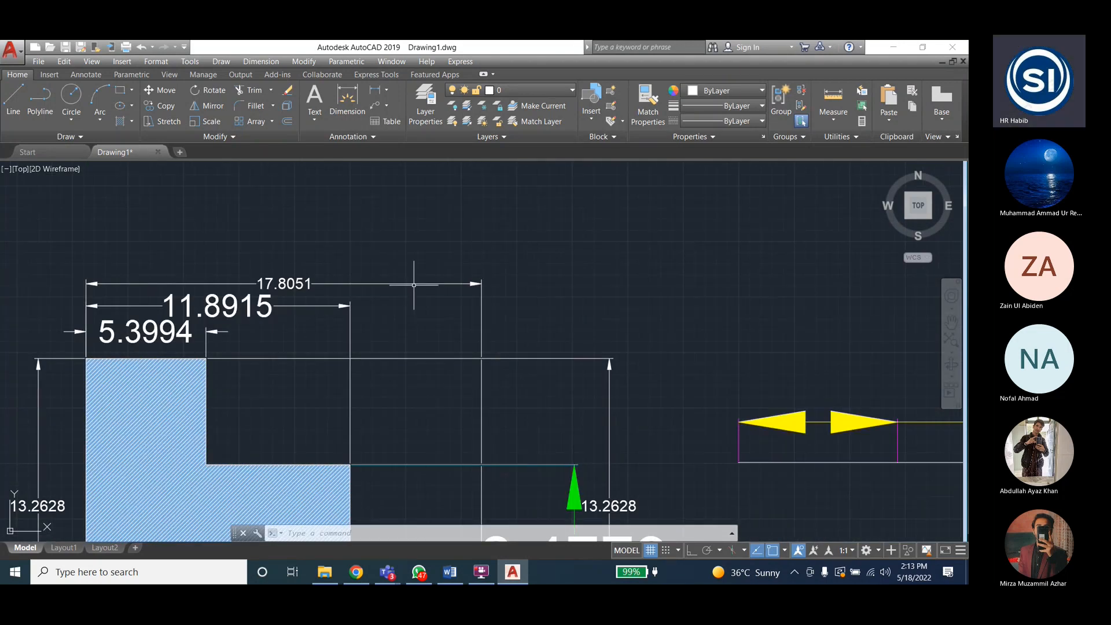
# Space the stepped shape's upper 11.8915 and 17.8051 width dimensions at intervals of 2, using the 5.3994 dimension as the base
pyautogui.click(258, 63)
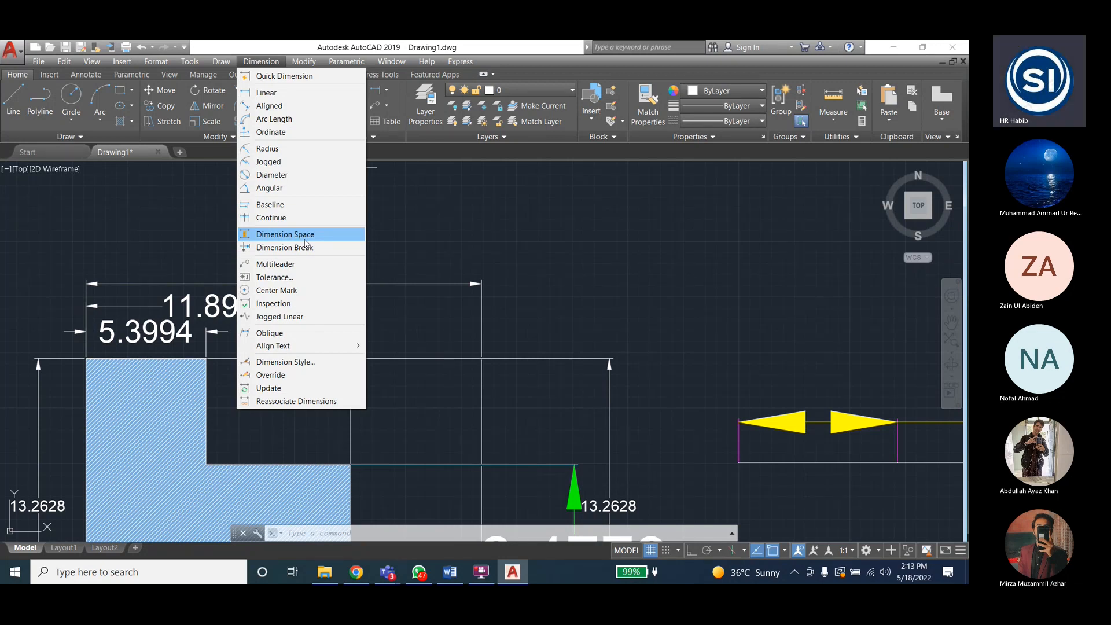
pyautogui.click(304, 240)
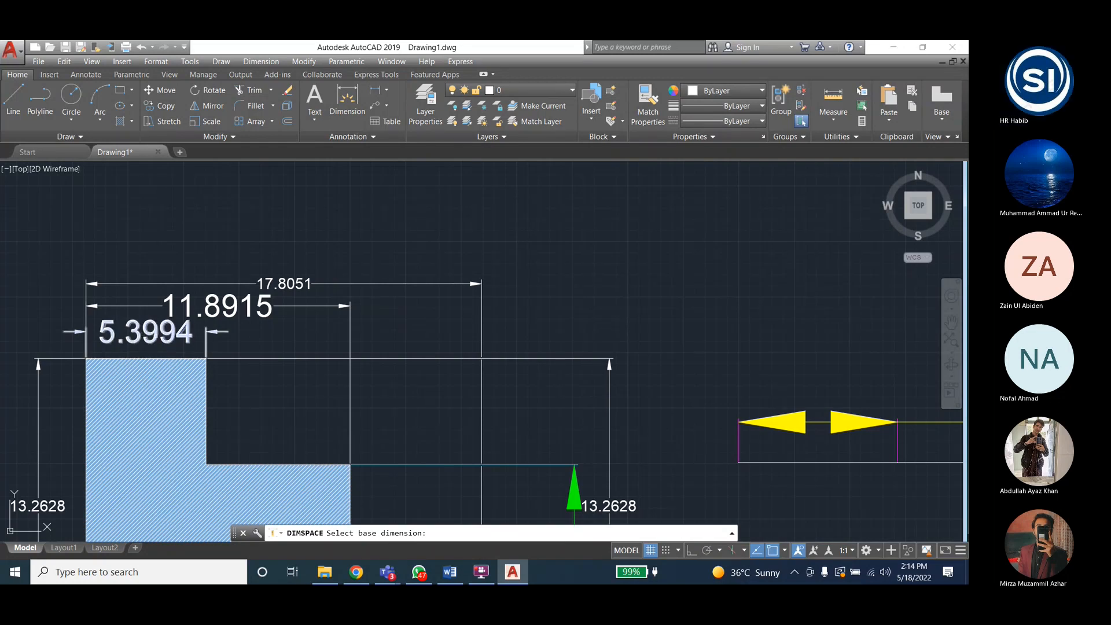
pyautogui.click(145, 331)
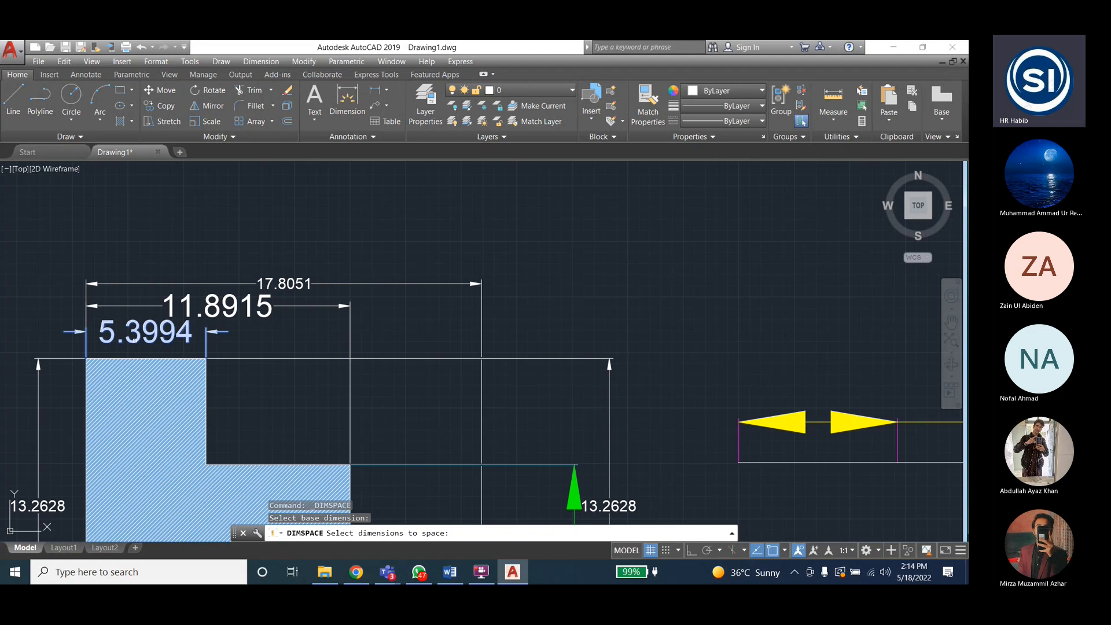
pyautogui.click(217, 307)
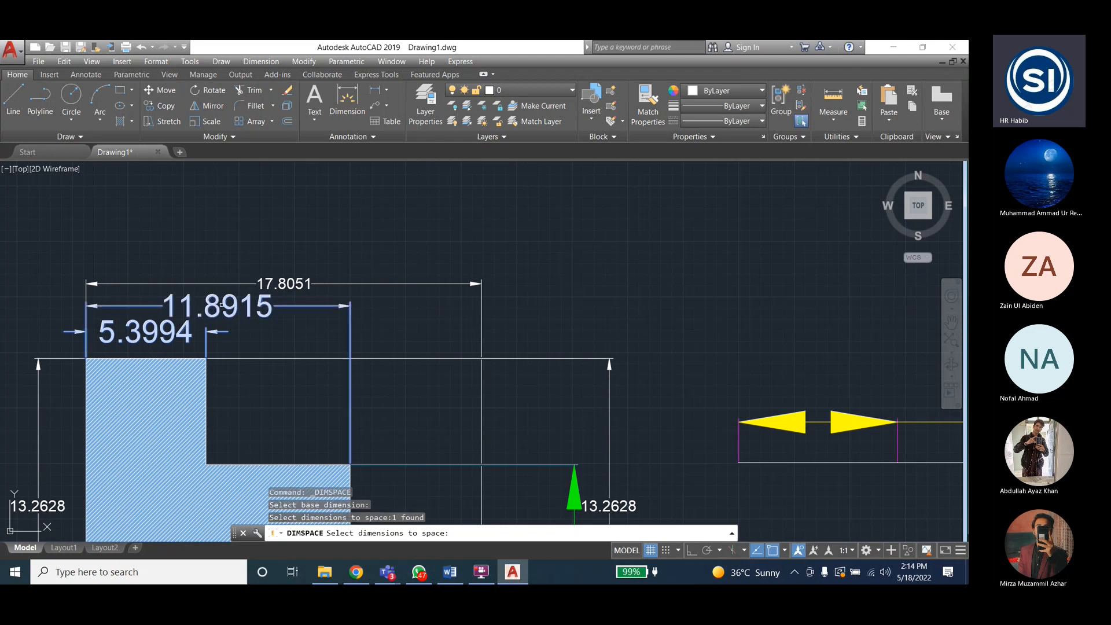
pyautogui.click(270, 282)
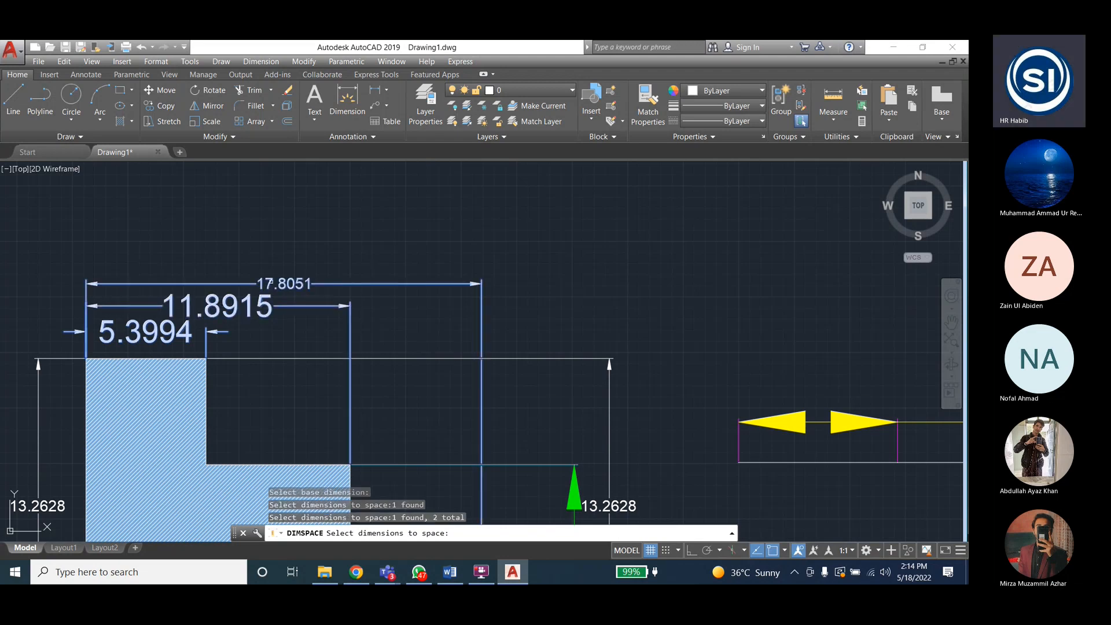
pyautogui.press('Return')
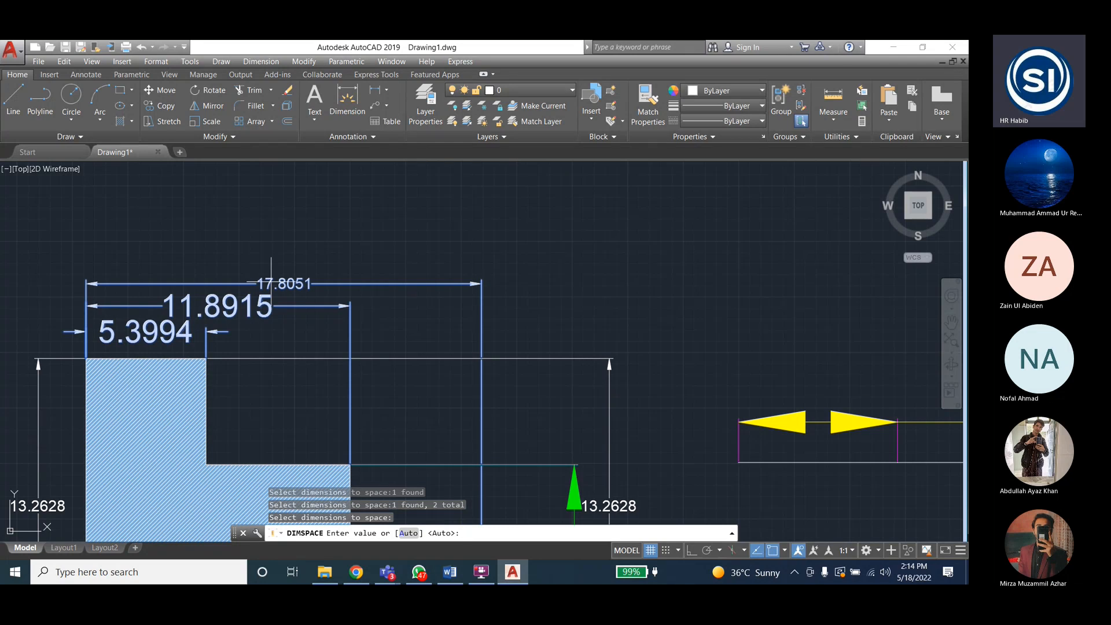
pyautogui.write('2')
pyautogui.press('Return')
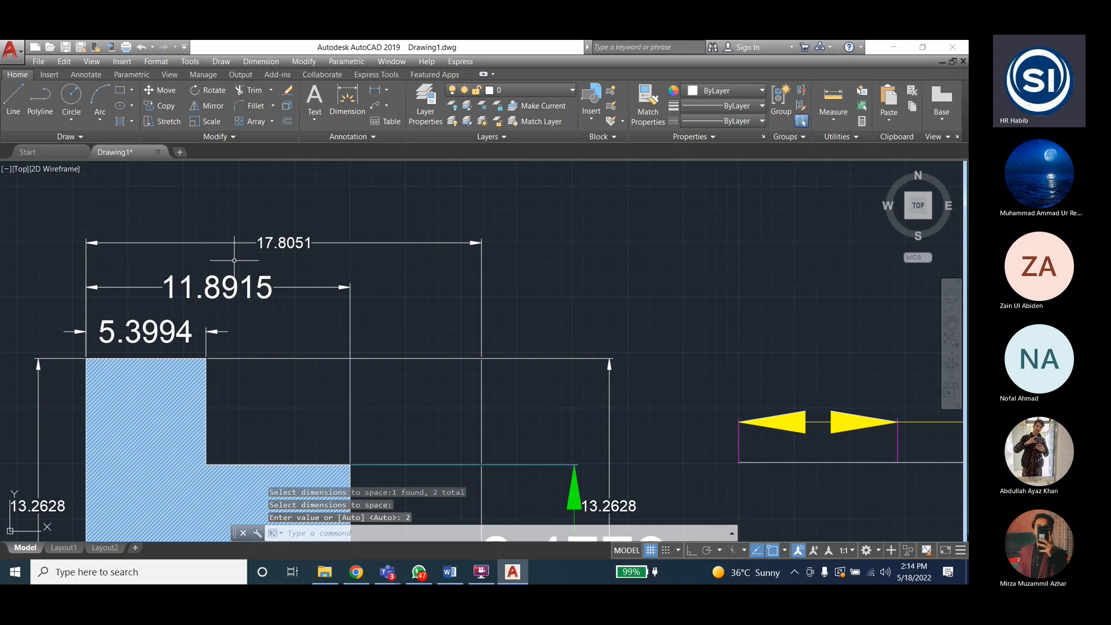
# Set dimension style 3's break size to 2 and close the style manager
pyautogui.click(261, 63)
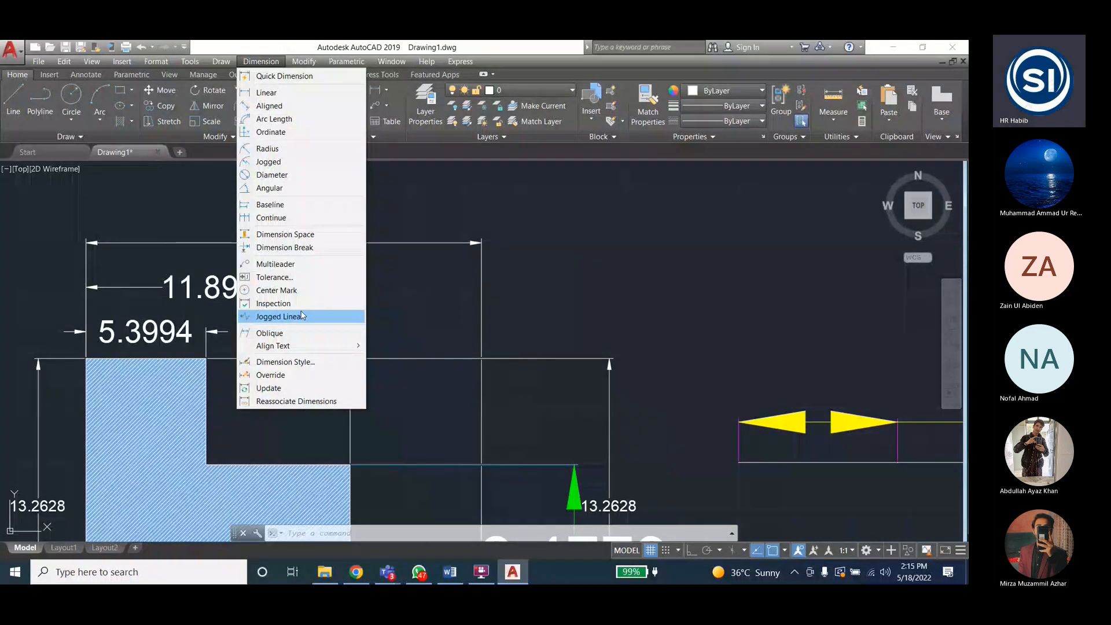
pyautogui.click(294, 362)
pyautogui.click(635, 281)
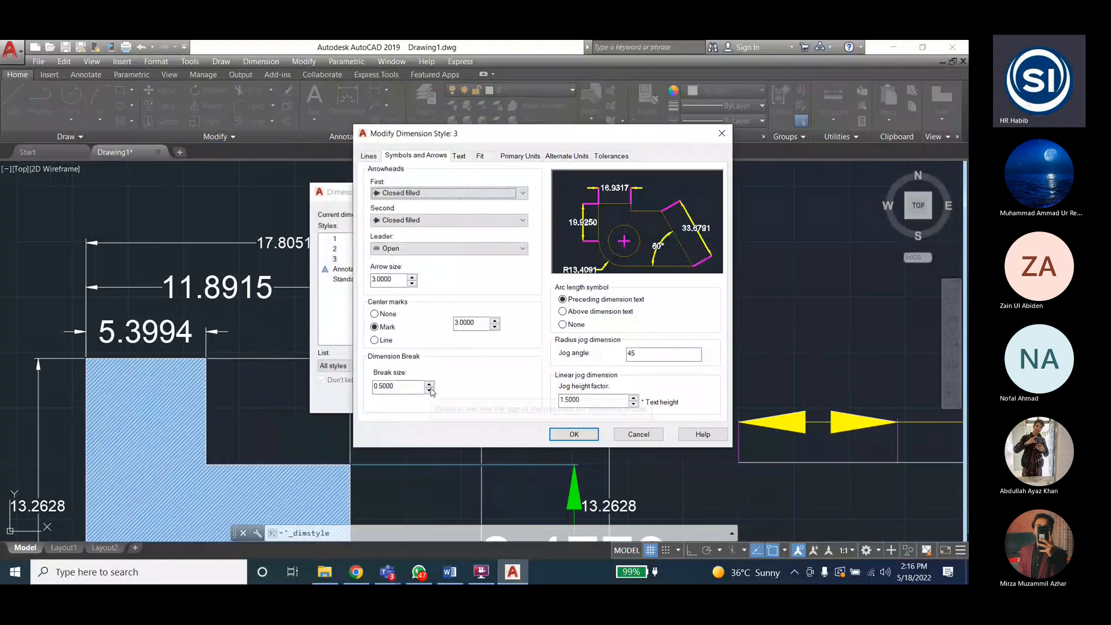
pyautogui.doubleClick(393, 386)
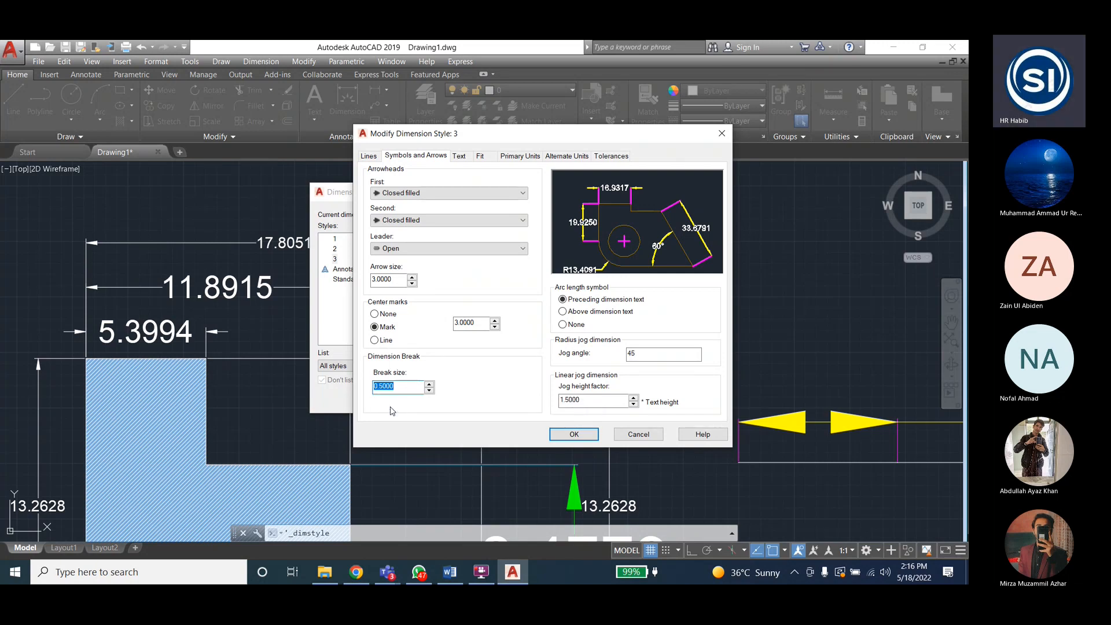
pyautogui.write('2')
pyautogui.click(573, 434)
pyautogui.click(565, 397)
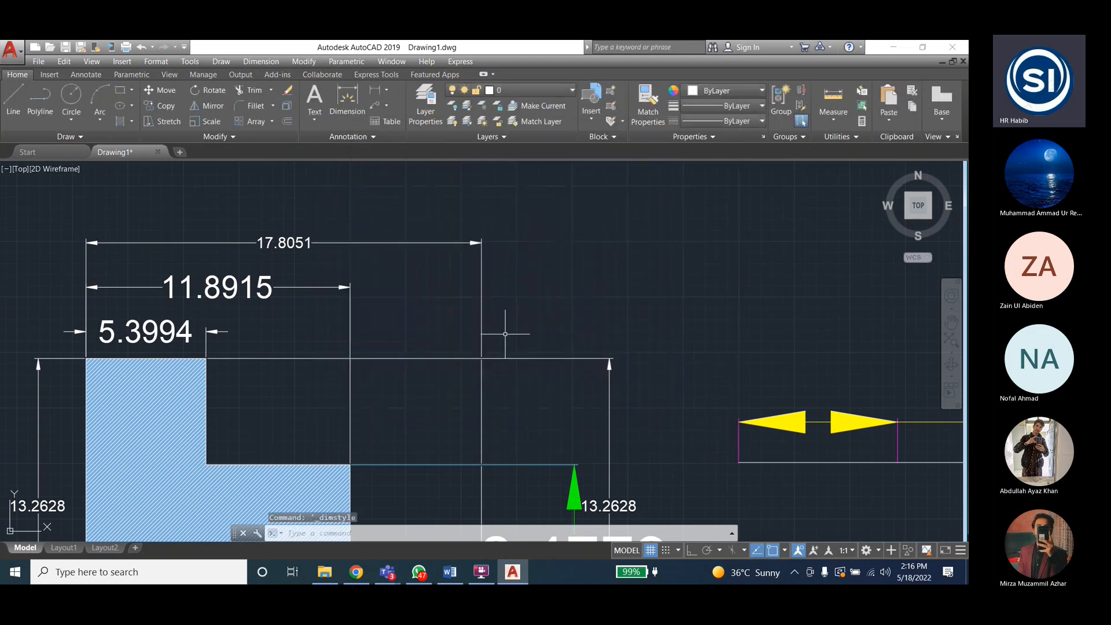
# Break the upper 11.8915 width dimension at the right-hand 13.2628 dimension's extension line, and update both dimensions to style 3
pyautogui.scroll(-3, 505, 334)
pyautogui.scroll(8, 549, 331)
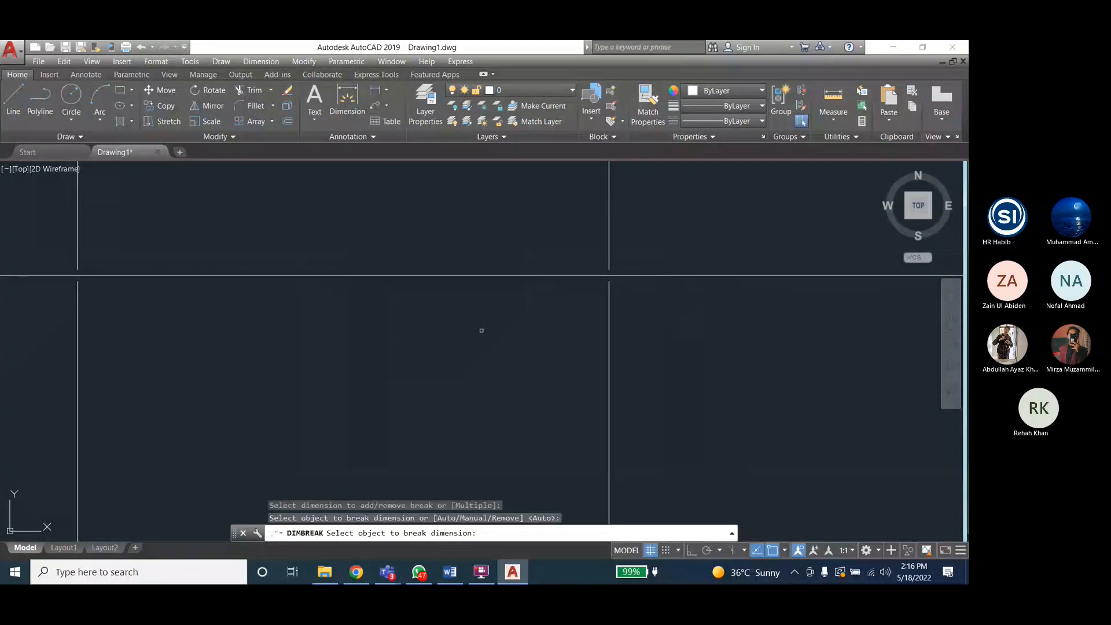
pyautogui.press('Escape')
pyautogui.press('Escape')
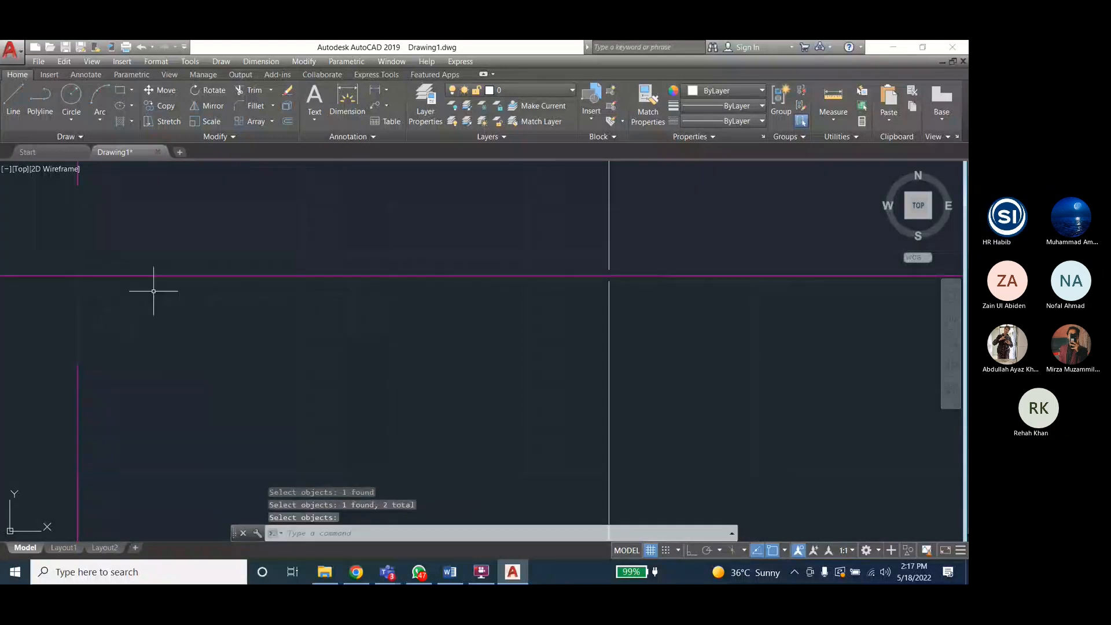
pyautogui.scroll(-2, 291, 328)
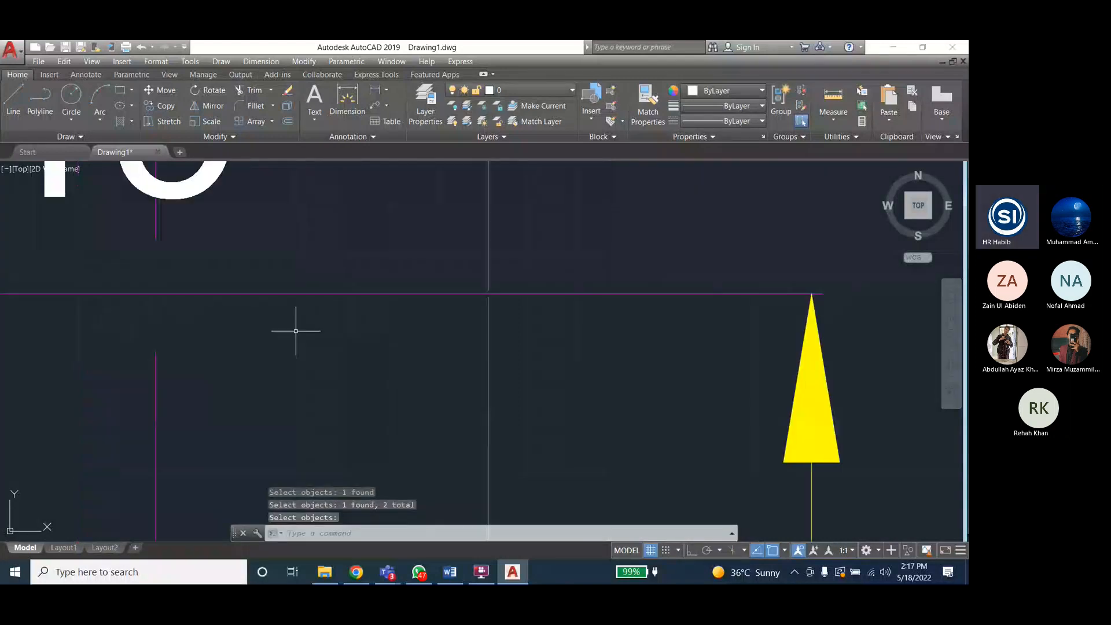
pyautogui.scroll(-1, 296, 331)
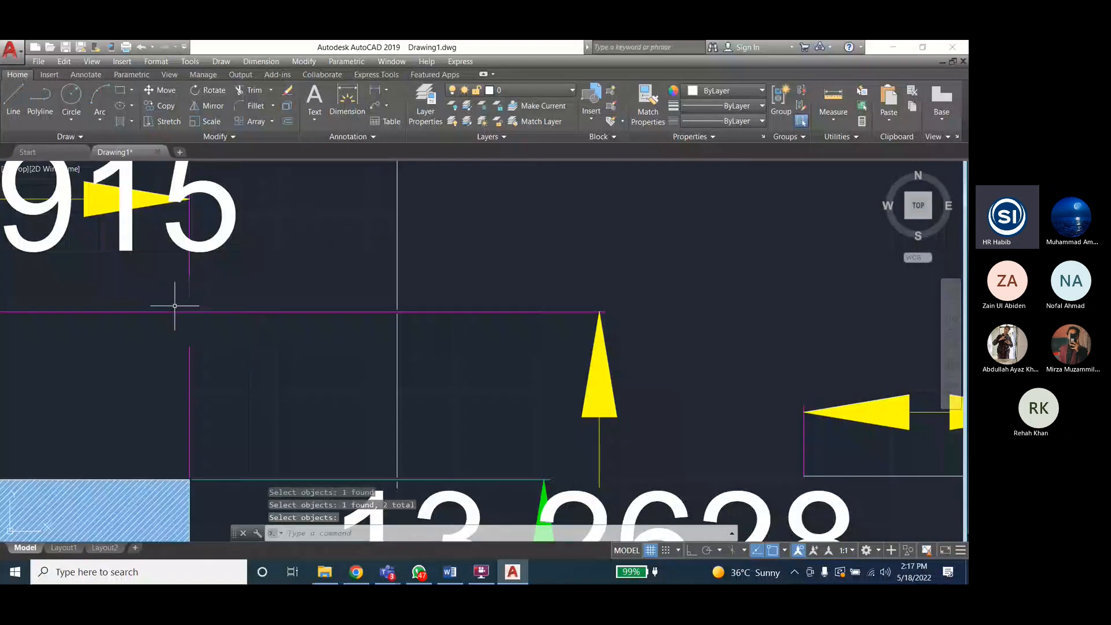
pyautogui.scroll(4, 174, 306)
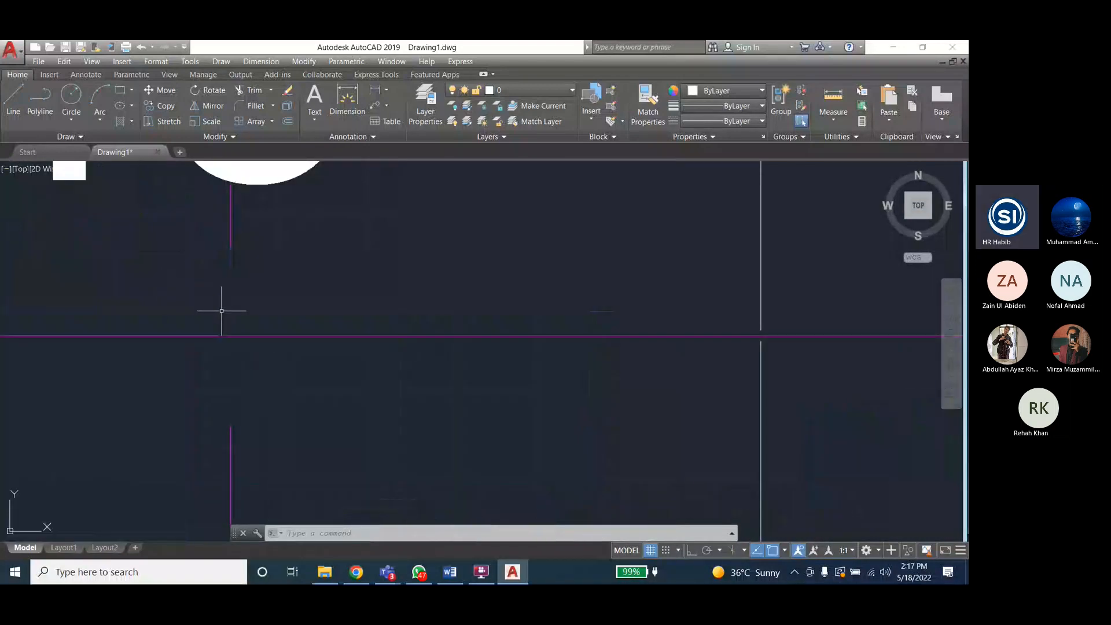
pyautogui.press('Escape')
pyautogui.press('Escape')
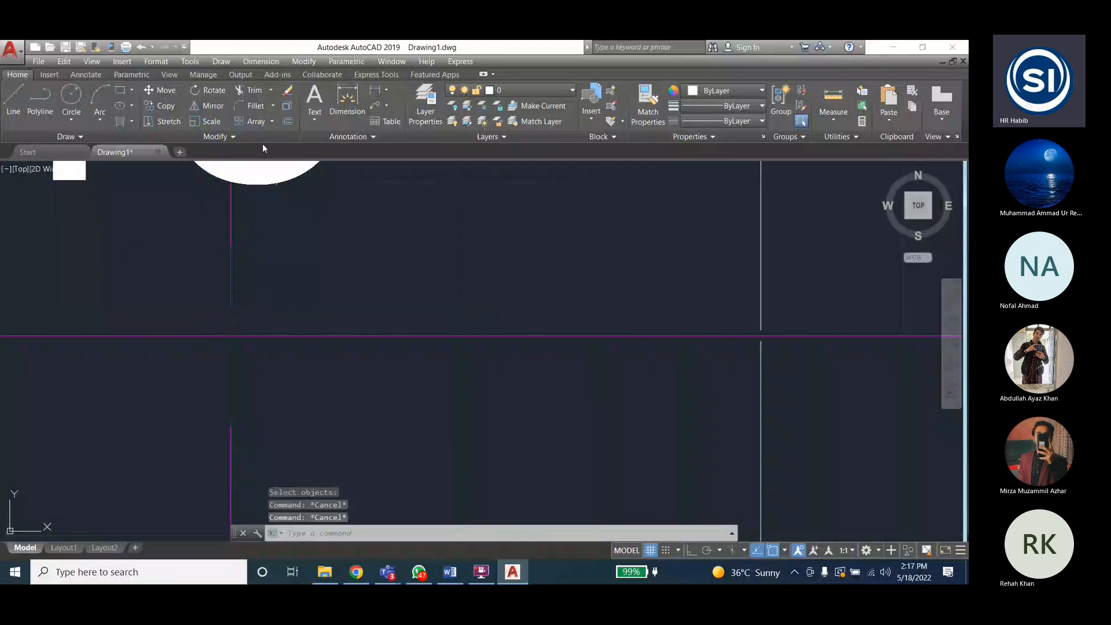
# Set dimension style 3's break size to 0.5, try its arc length symbol options, and keep Preceding dimension text
pyautogui.click(261, 61)
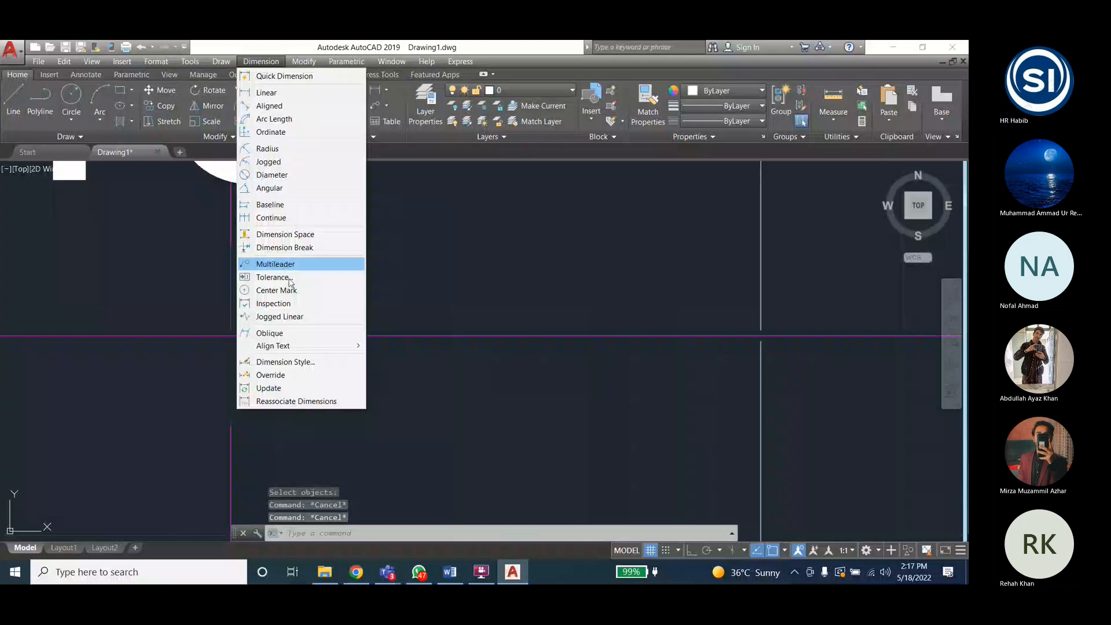
pyautogui.click(285, 361)
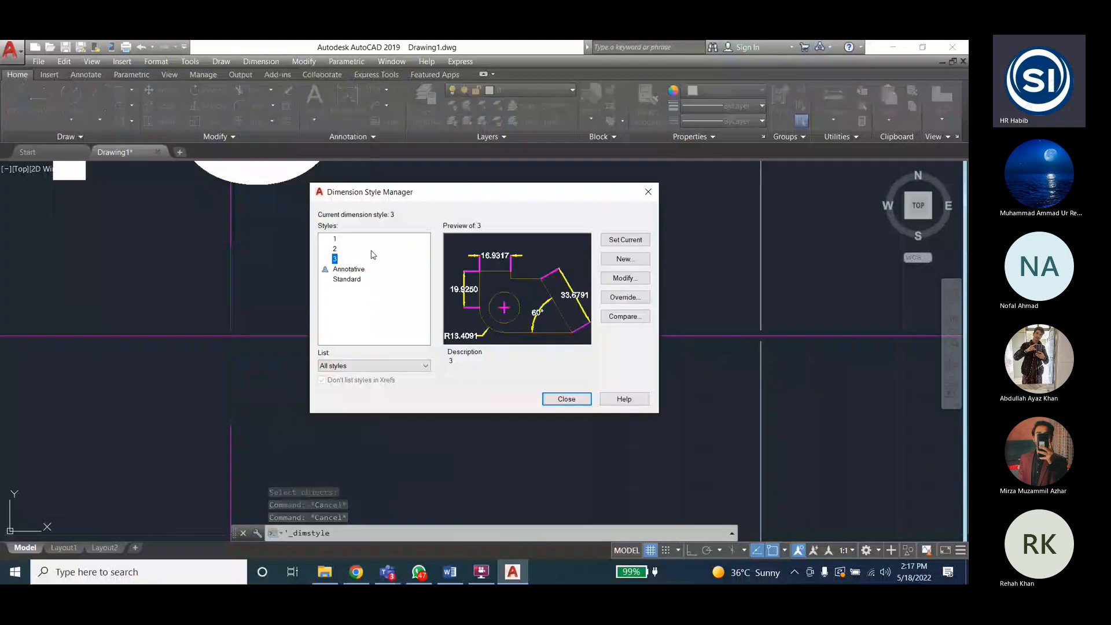
pyautogui.click(626, 279)
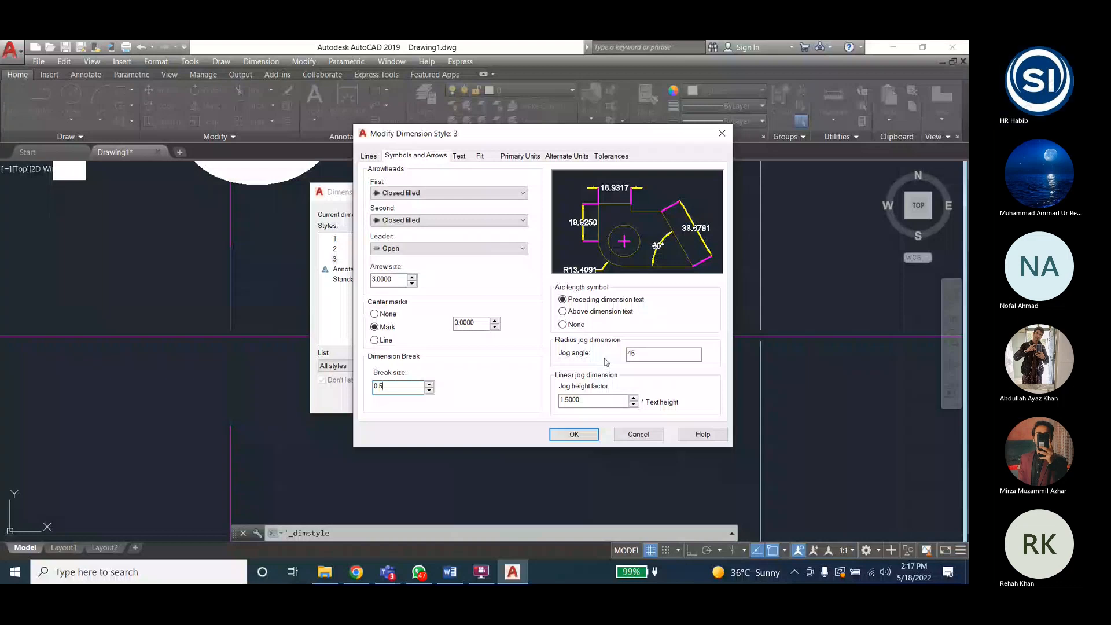
pyautogui.click(564, 311)
pyautogui.click(563, 300)
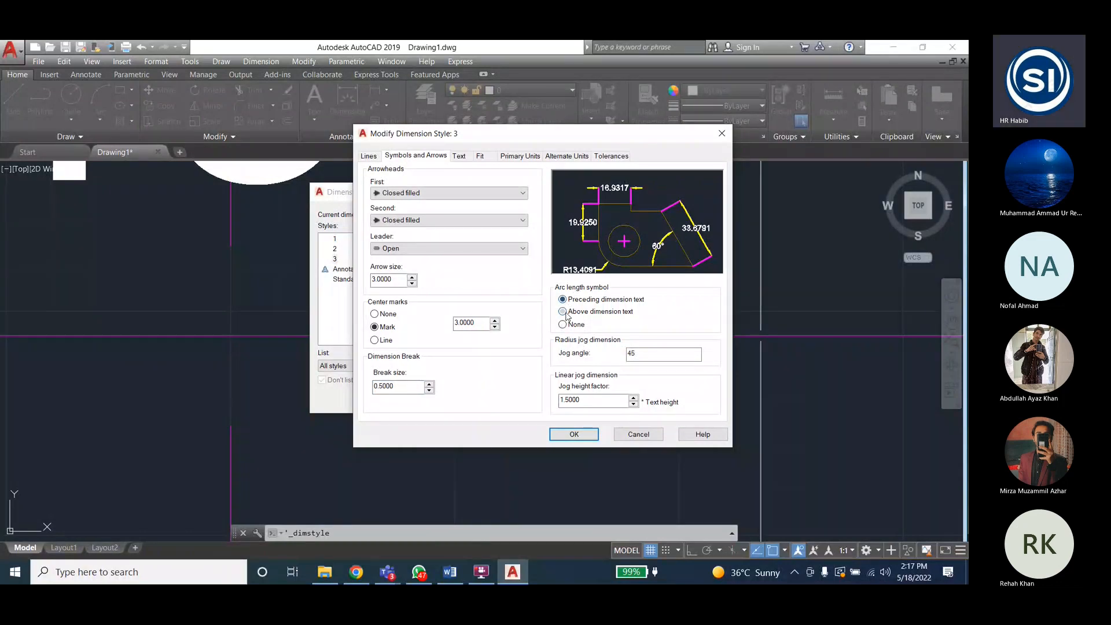
pyautogui.click(564, 311)
pyautogui.click(562, 324)
pyautogui.click(562, 301)
pyautogui.click(574, 435)
pyautogui.click(557, 399)
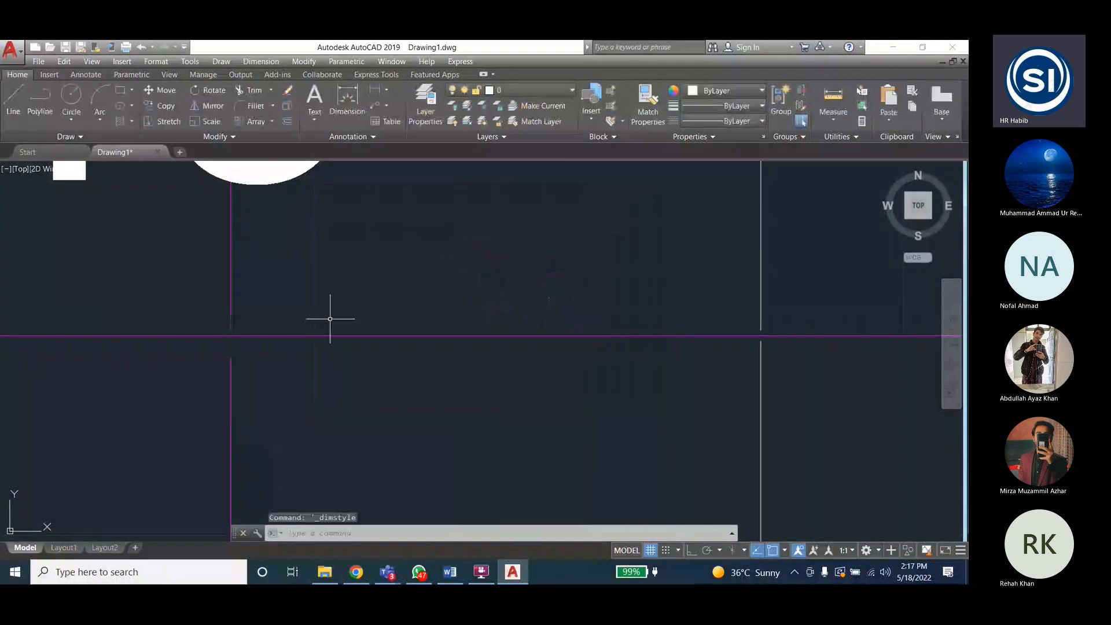
# Draw a three-point arc about 11.9 units long in the empty area above the line dimensioned 7.1607
pyautogui.scroll(-5, 301, 327)
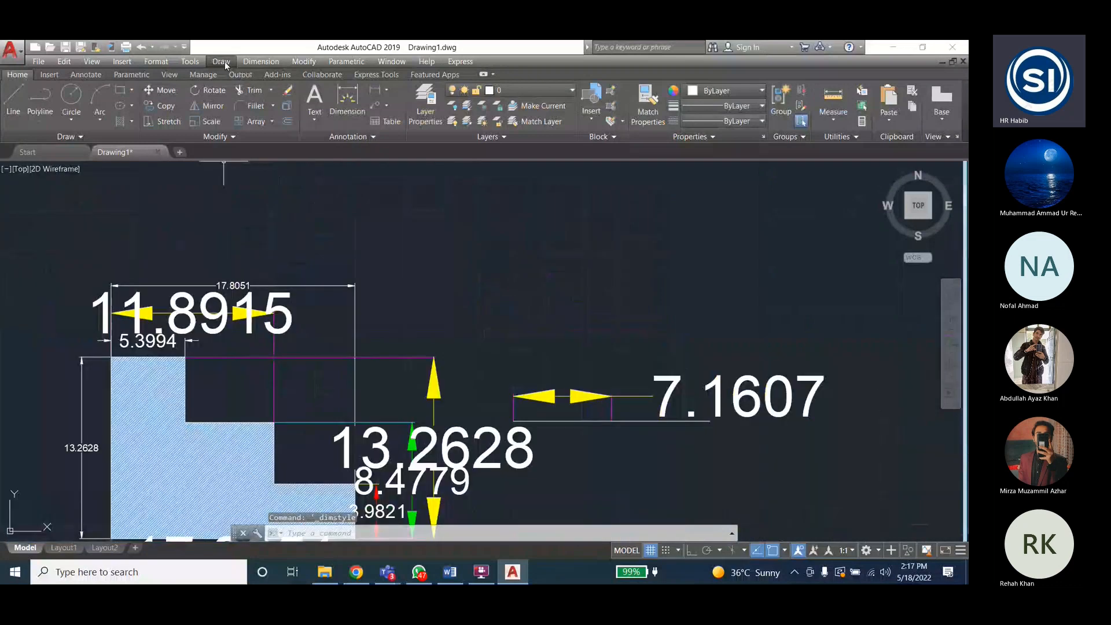
pyautogui.click(221, 61)
pyautogui.moveTo(247, 216)
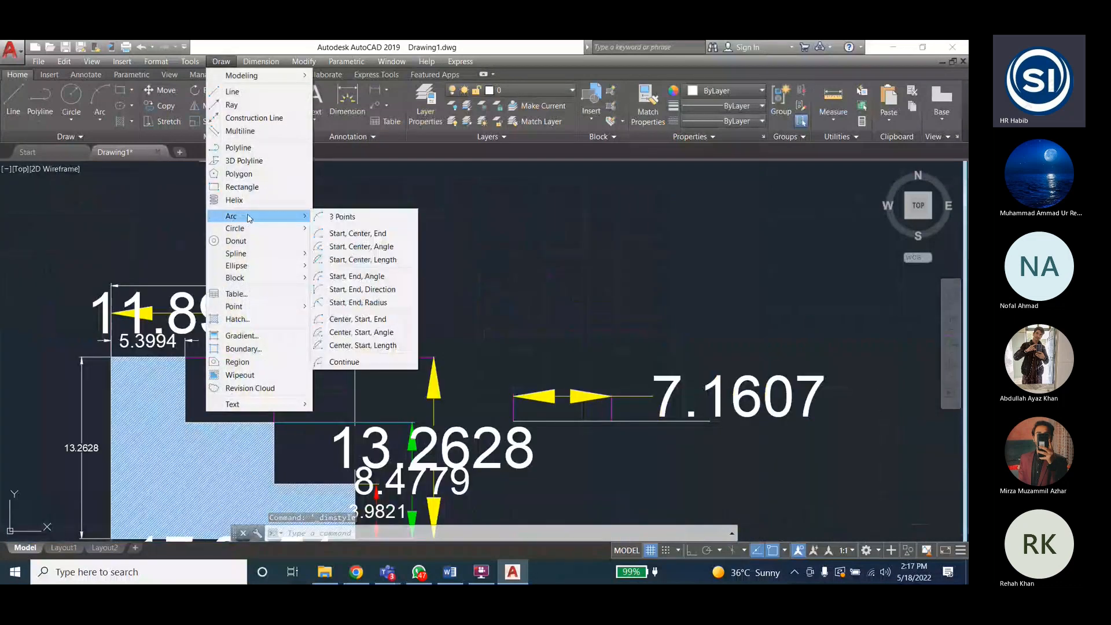
pyautogui.click(367, 218)
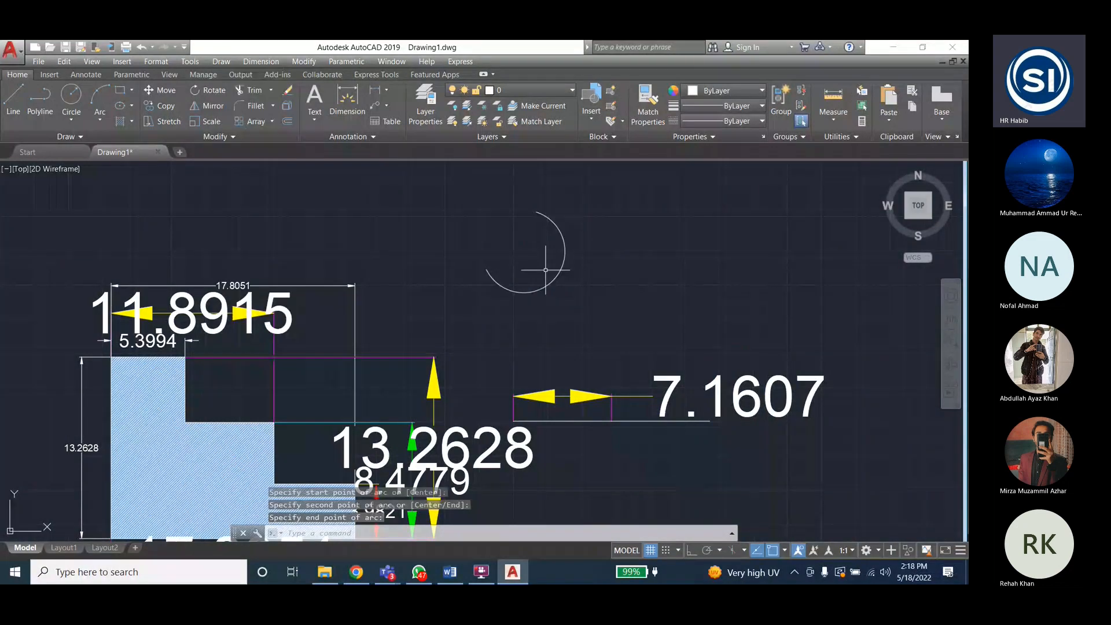
pyautogui.click(545, 270)
# Add an arc length dimension to the new arc, placed outside the curve
pyautogui.scroll(2, 532, 205)
pyautogui.click(261, 61)
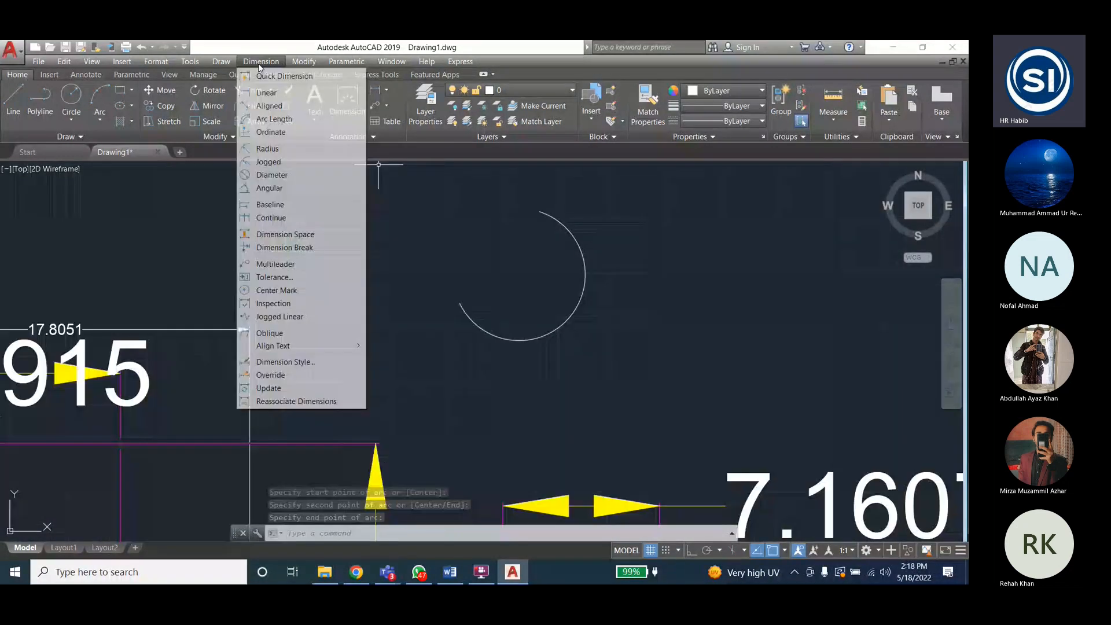
pyautogui.click(274, 119)
pyautogui.click(571, 233)
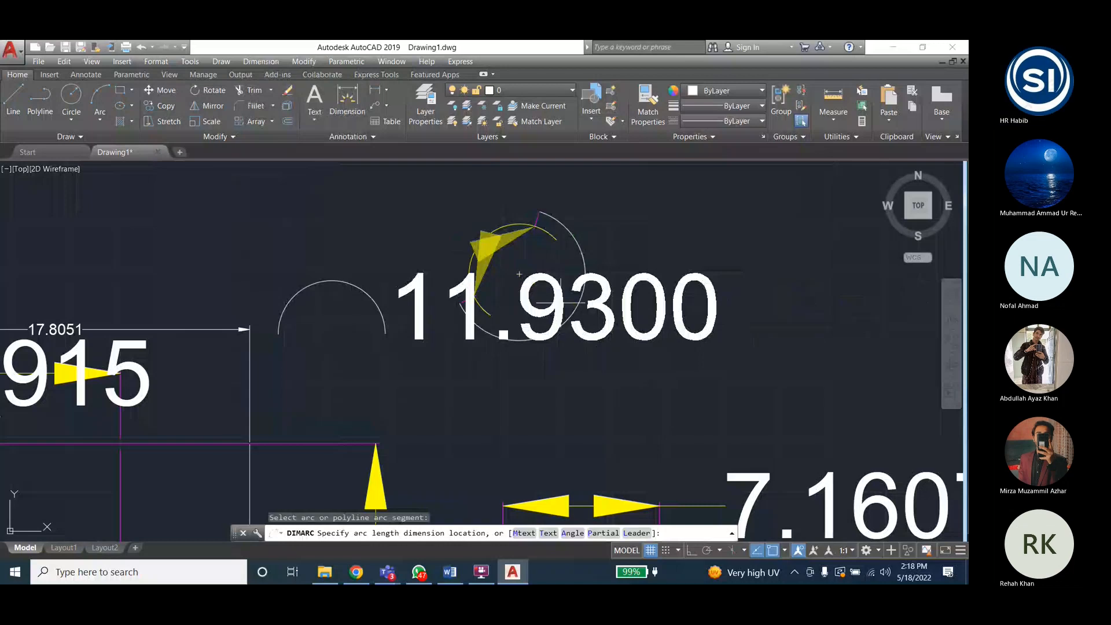
pyautogui.click(424, 369)
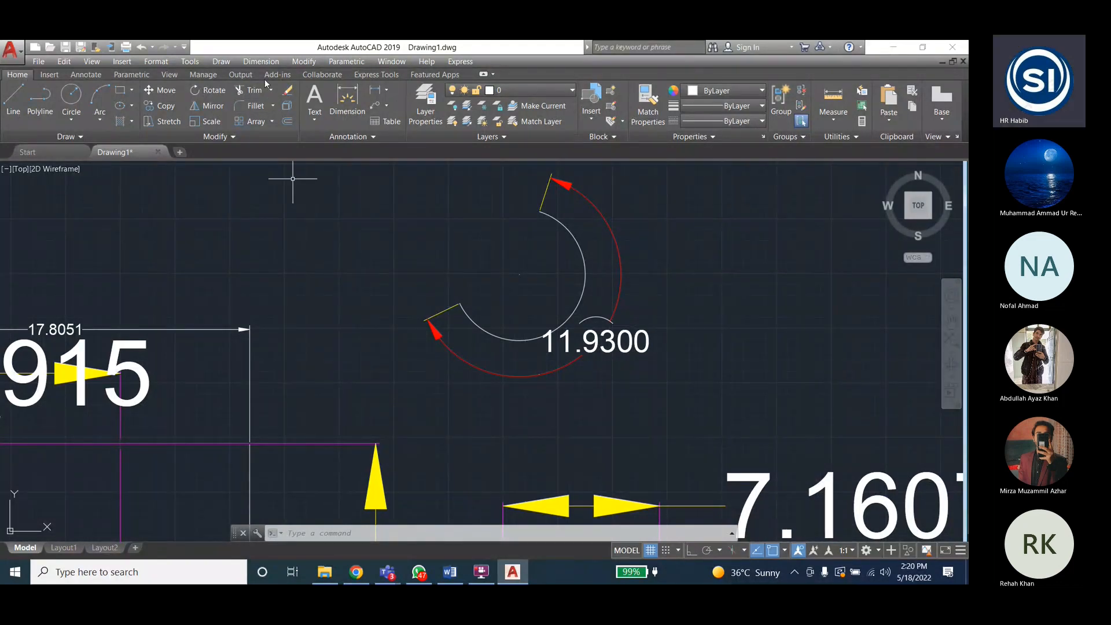
# Set dimension style 1's arc length symbol to Preceding dimension text and close the style manager
pyautogui.click(264, 61)
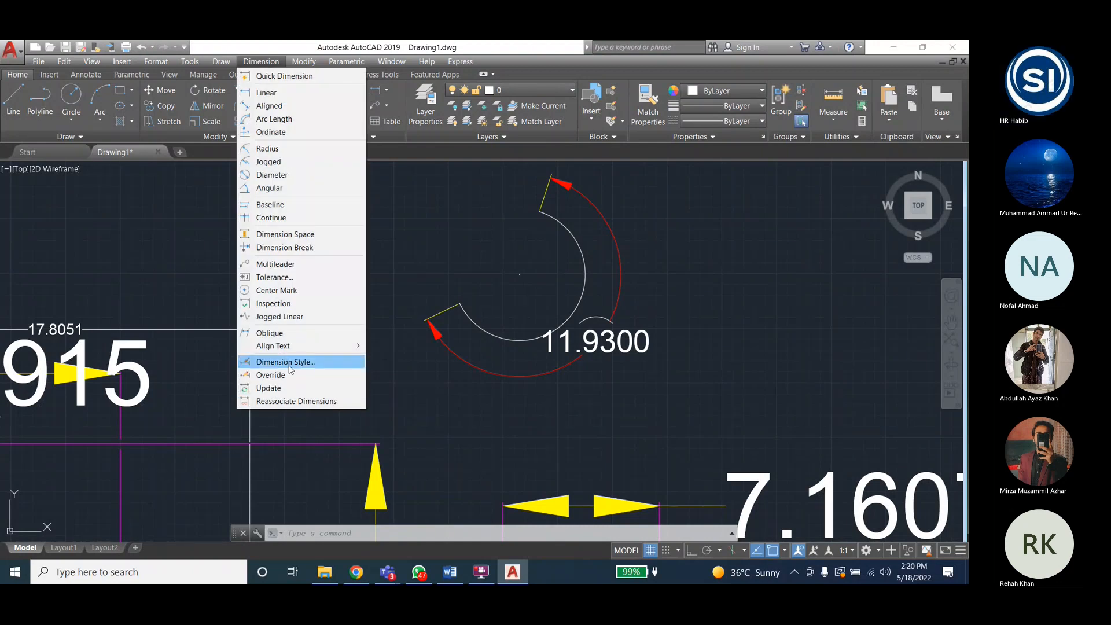
pyautogui.click(286, 362)
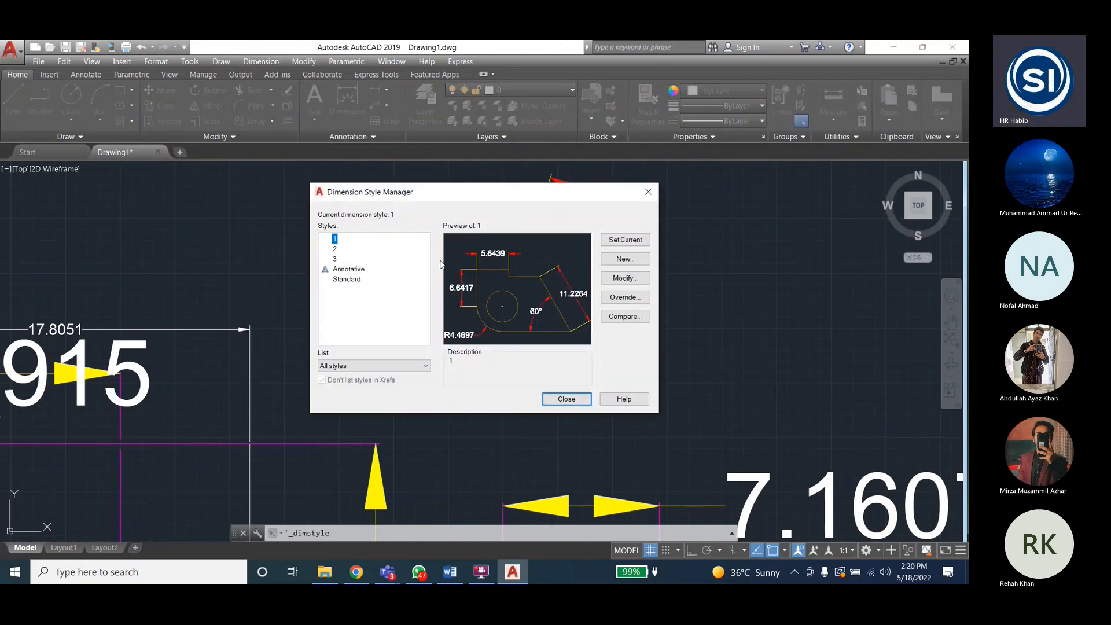
pyautogui.click(604, 279)
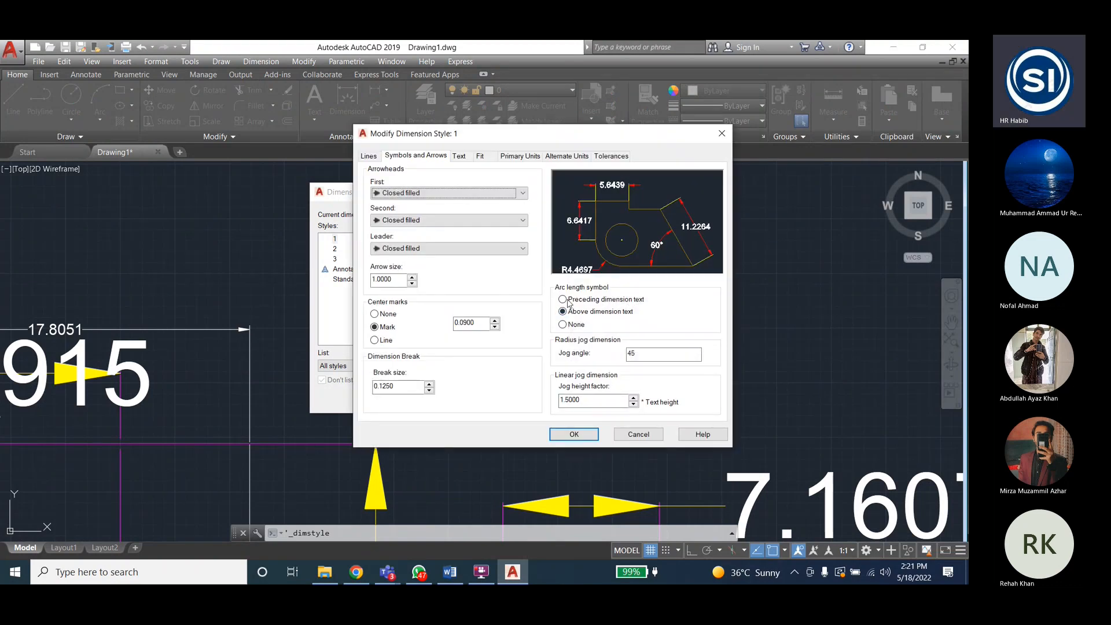
pyautogui.click(563, 300)
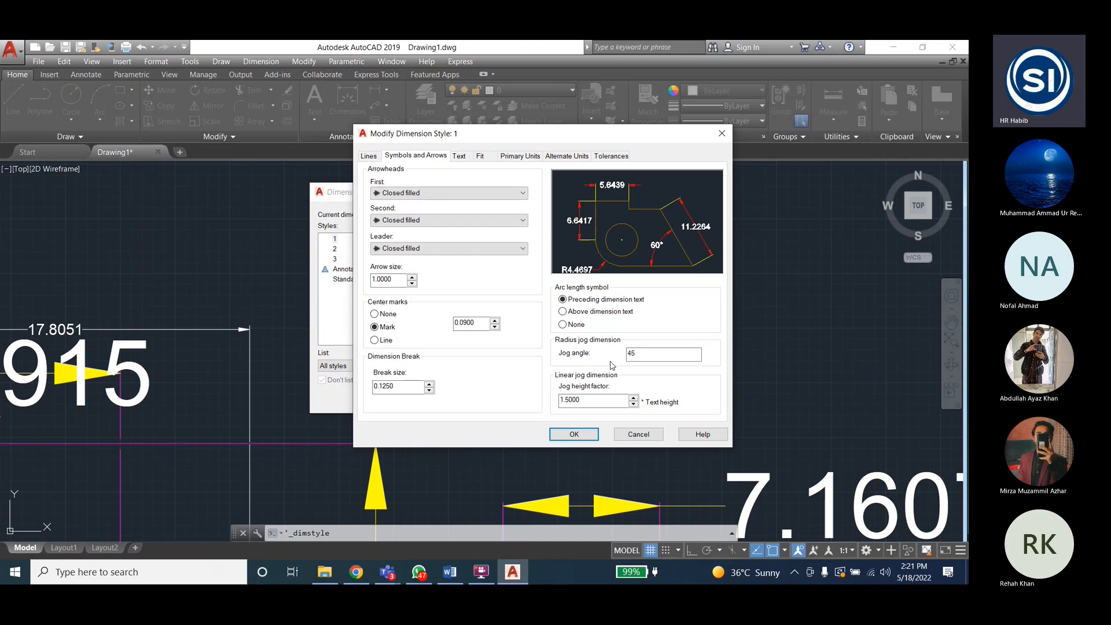
pyautogui.press('Tab')
pyautogui.click(573, 433)
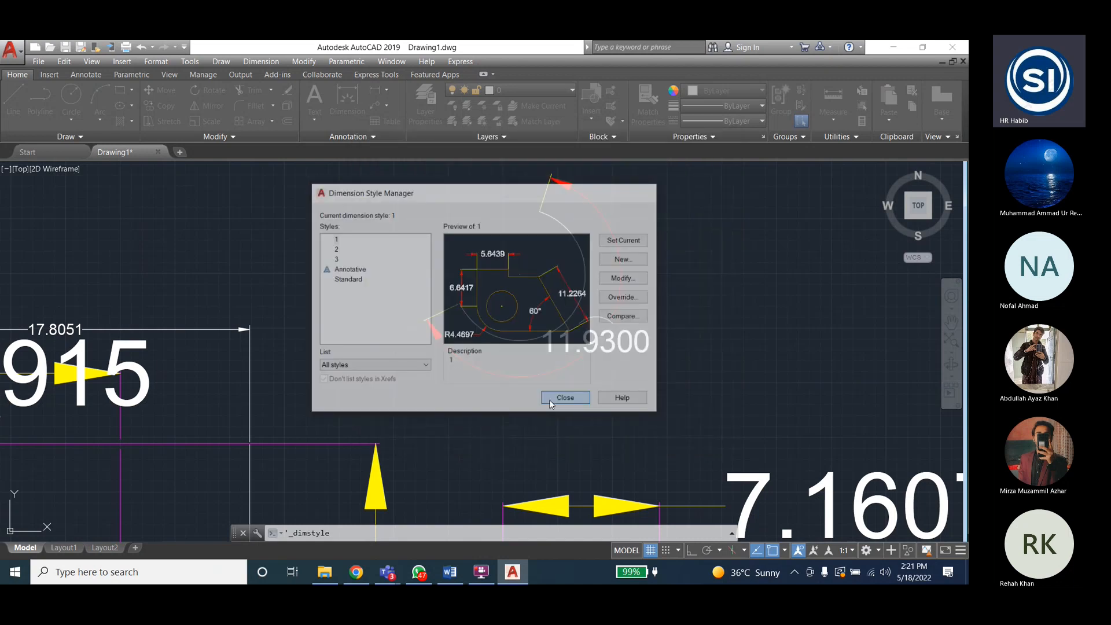
pyautogui.click(549, 398)
# Draw a nearly horizontal line about 24.7 units long in the empty area to the right of the arc
pyautogui.scroll(-2, 92, 282)
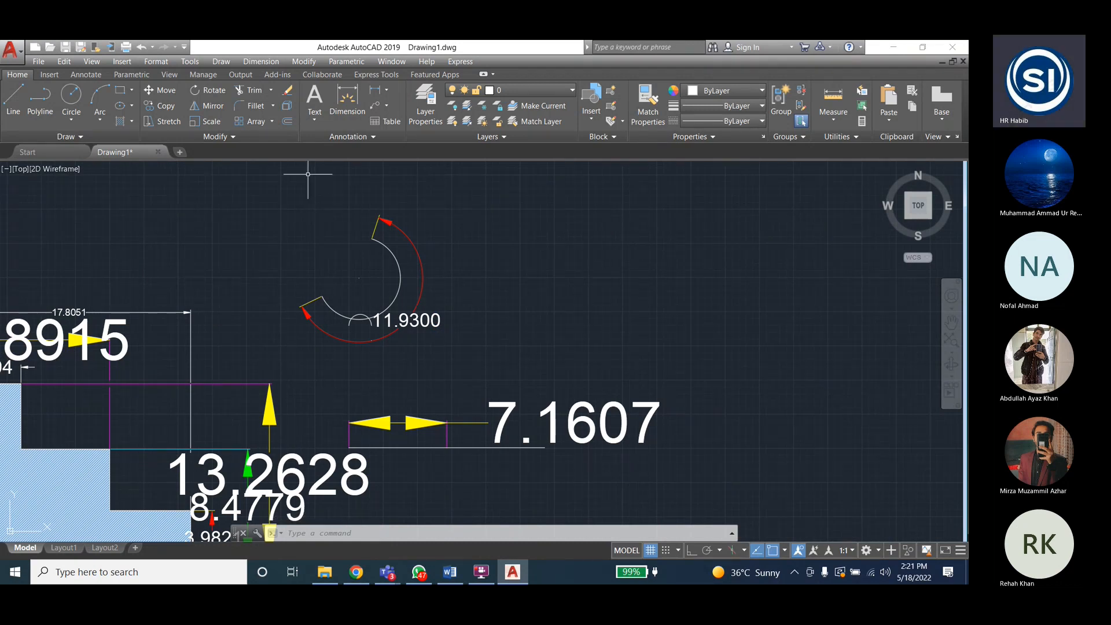
pyautogui.click(19, 98)
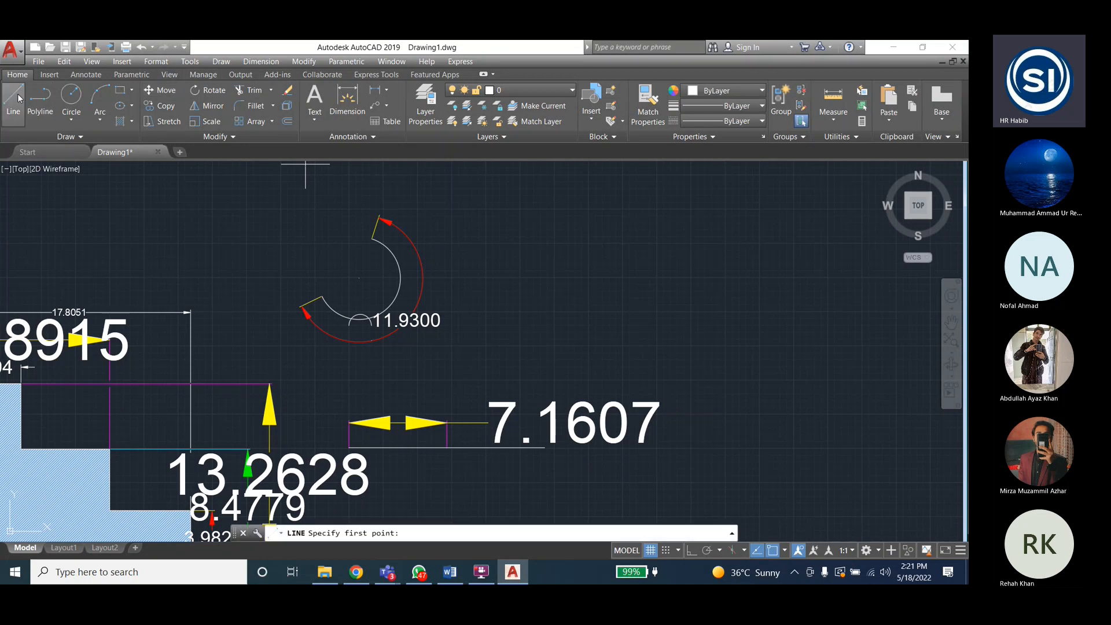
pyautogui.click(501, 292)
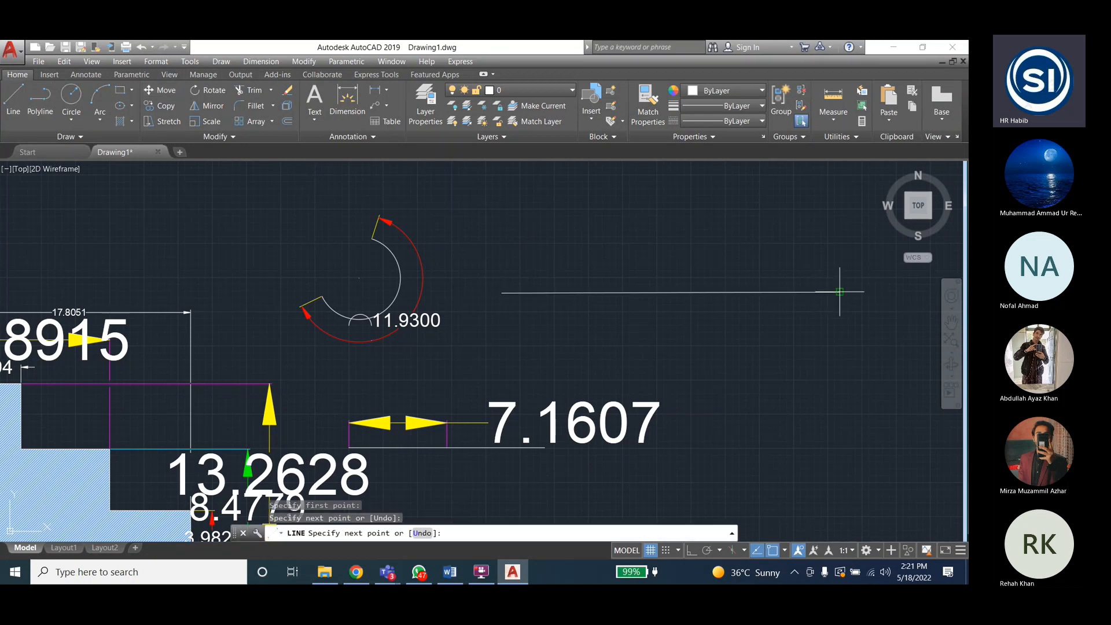
pyautogui.click(840, 292)
pyautogui.press('Escape')
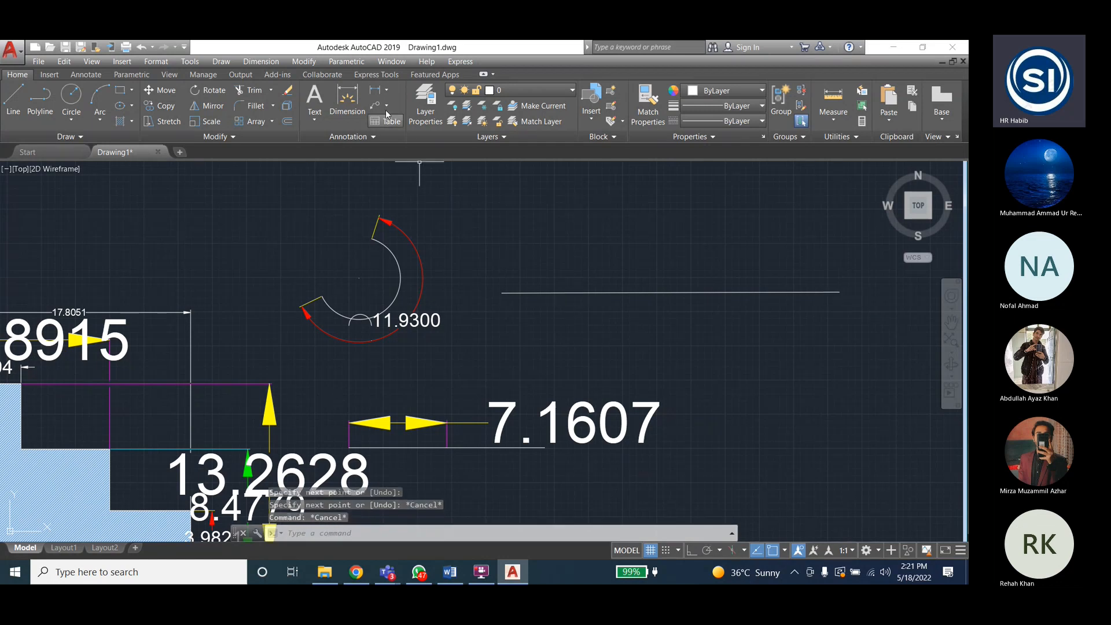
# Add a quick dimension to the new line, placed above it
pyautogui.click(261, 62)
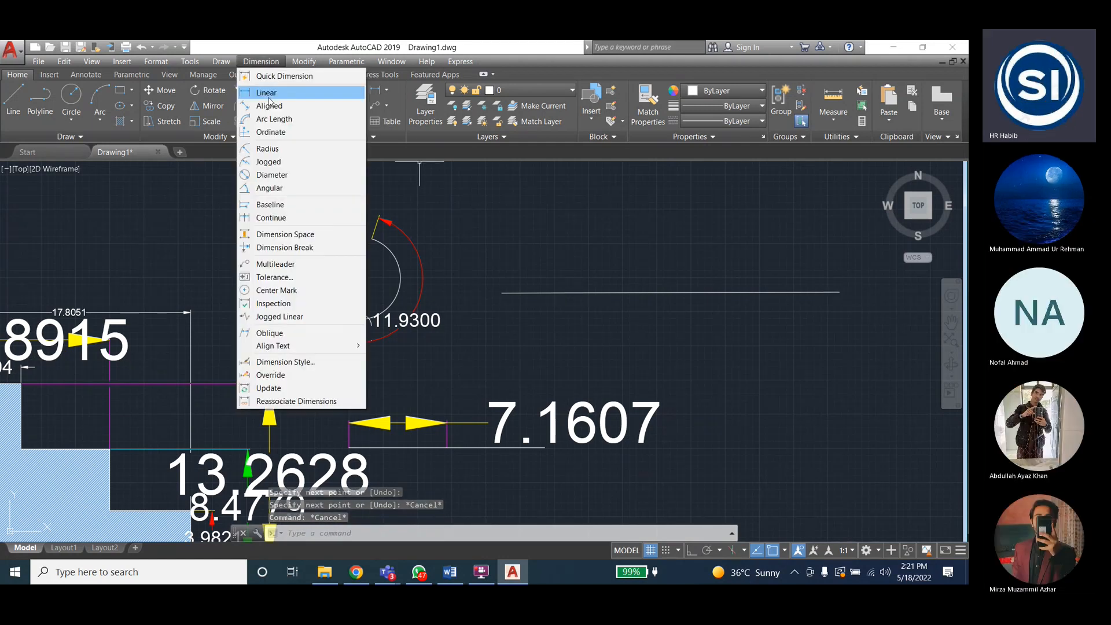
pyautogui.click(281, 76)
pyautogui.click(576, 293)
pyautogui.press('Return')
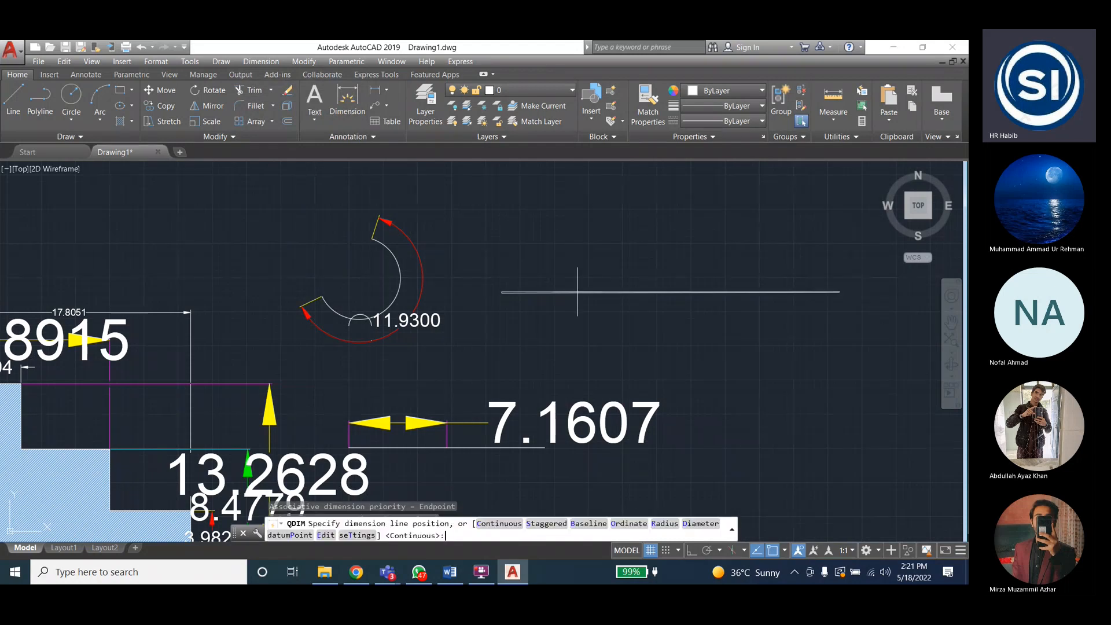
pyautogui.click(578, 258)
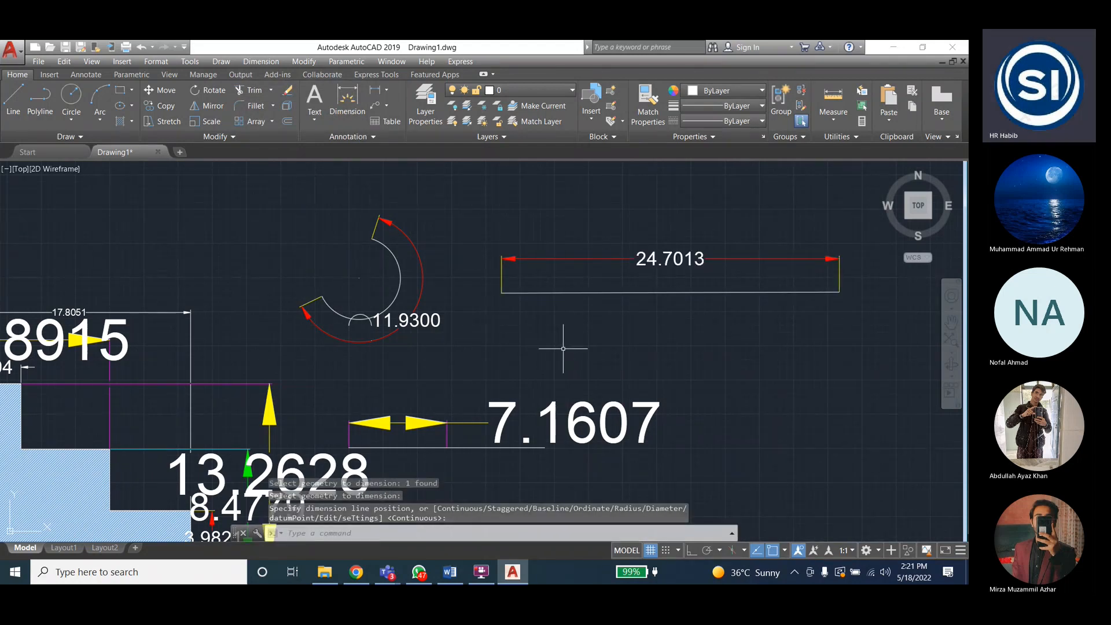
# Add a linear jog at the default location on the new line's dimension
pyautogui.click(259, 62)
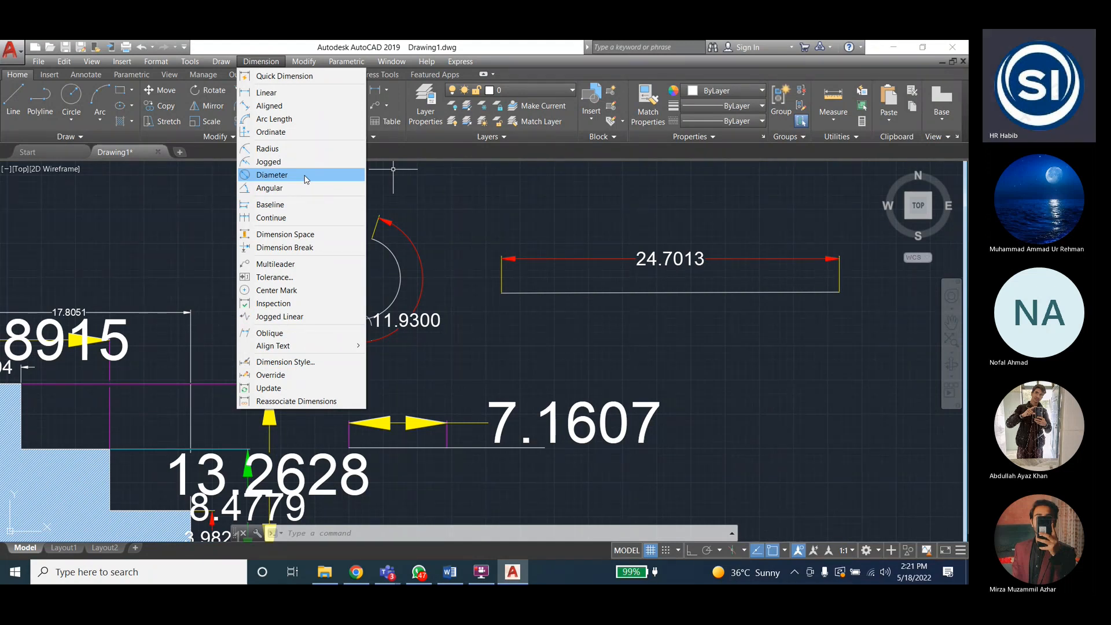
pyautogui.click(292, 316)
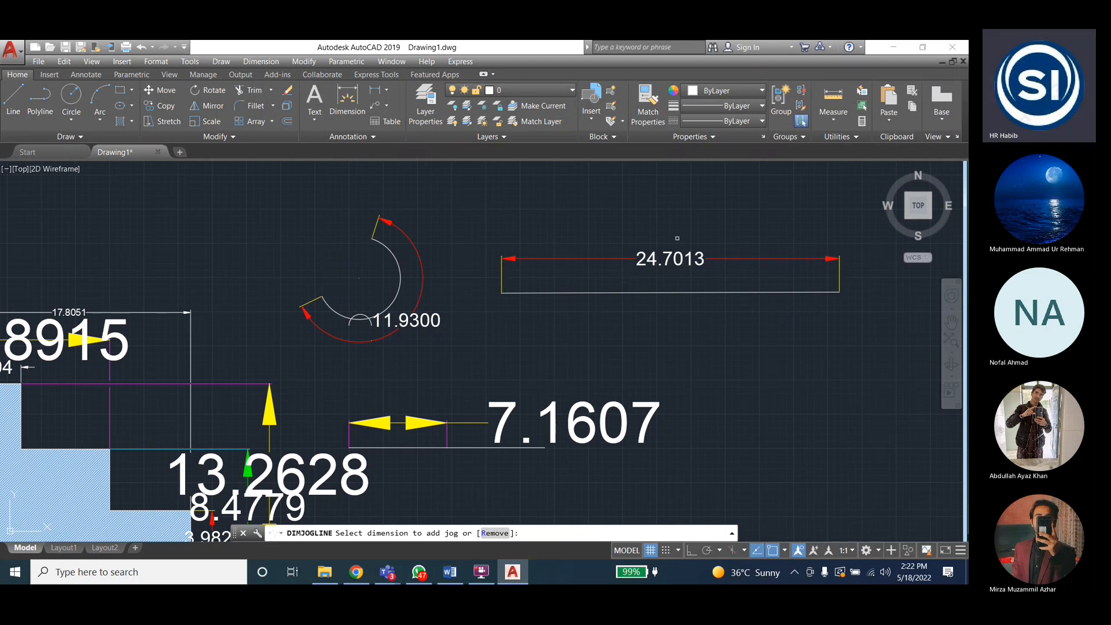
pyautogui.scroll(-3, 168, 391)
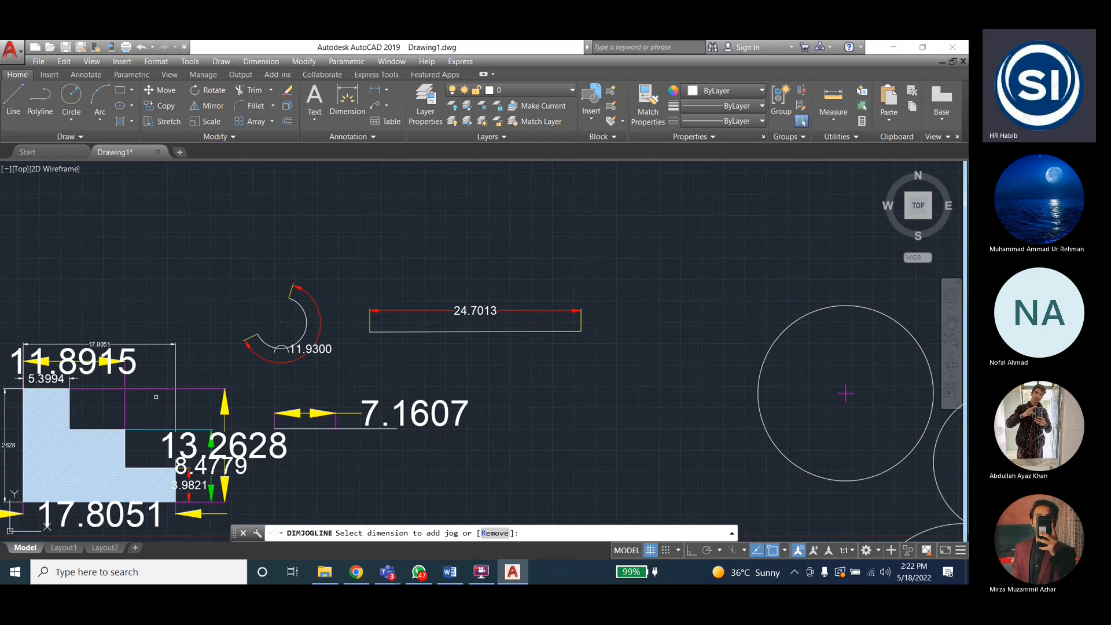
pyautogui.scroll(5, 500, 307)
pyautogui.scroll(-2, 533, 307)
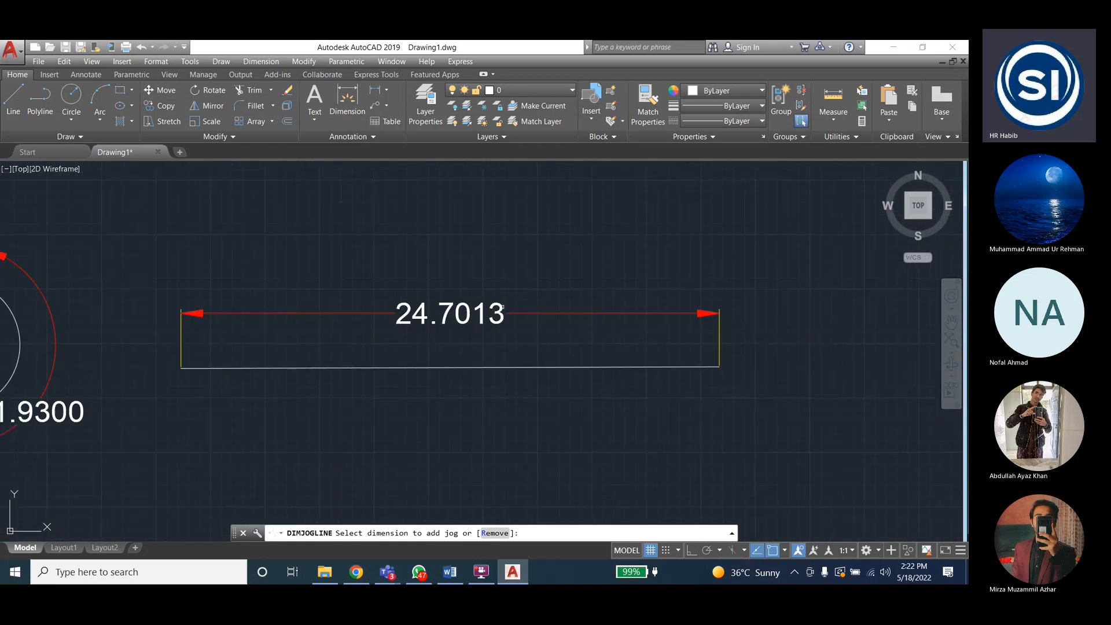
pyautogui.click(261, 61)
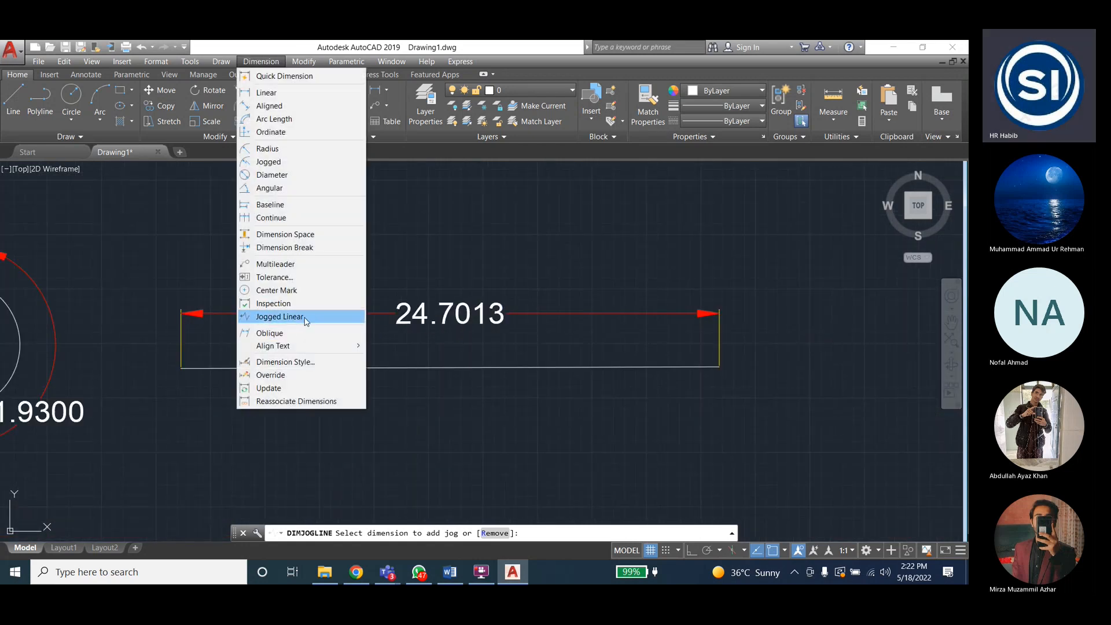
pyautogui.click(306, 319)
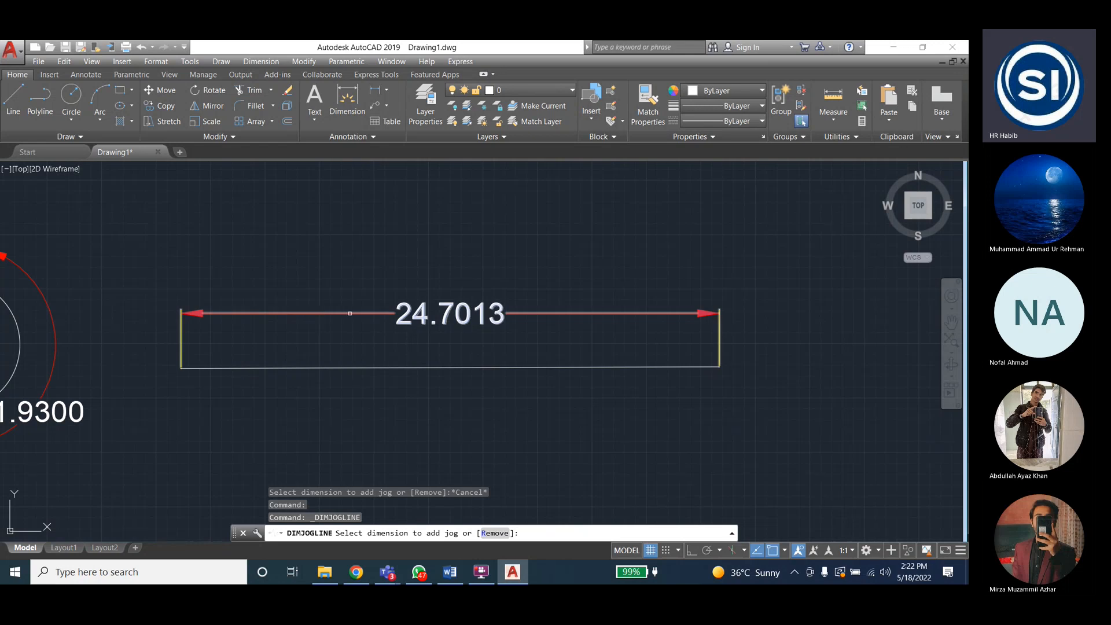
pyautogui.click(349, 313)
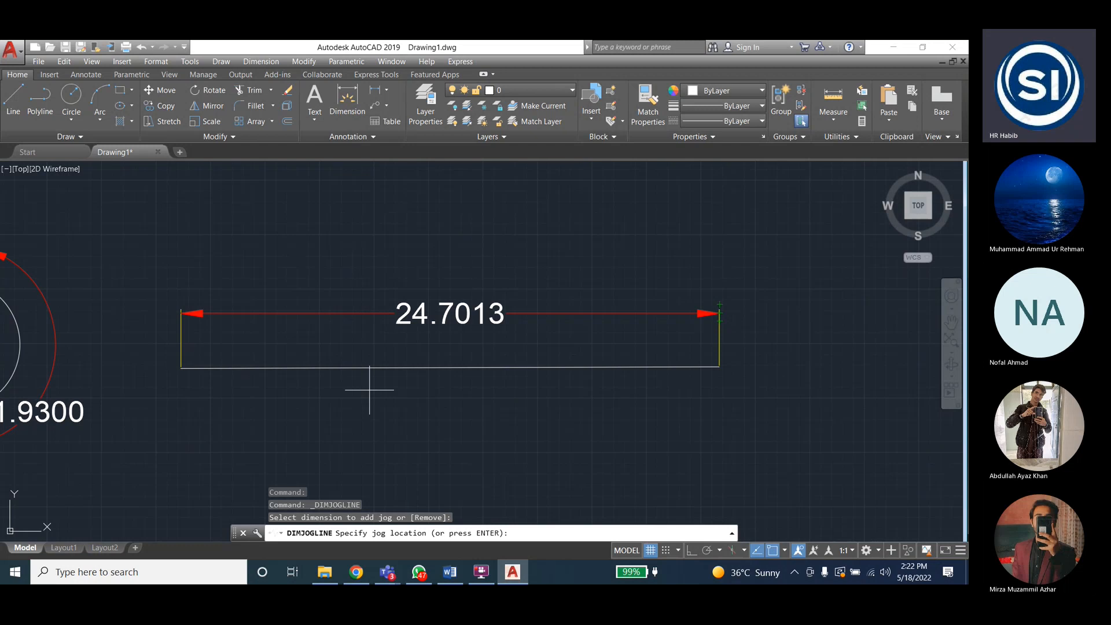
pyautogui.press('Return')
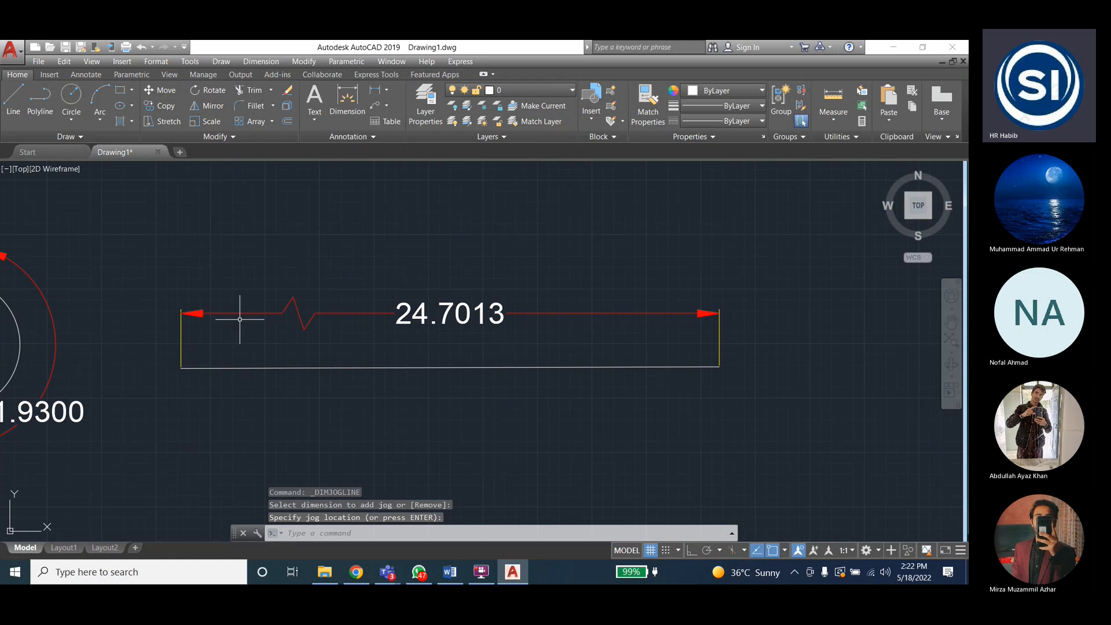
pyautogui.press('Escape')
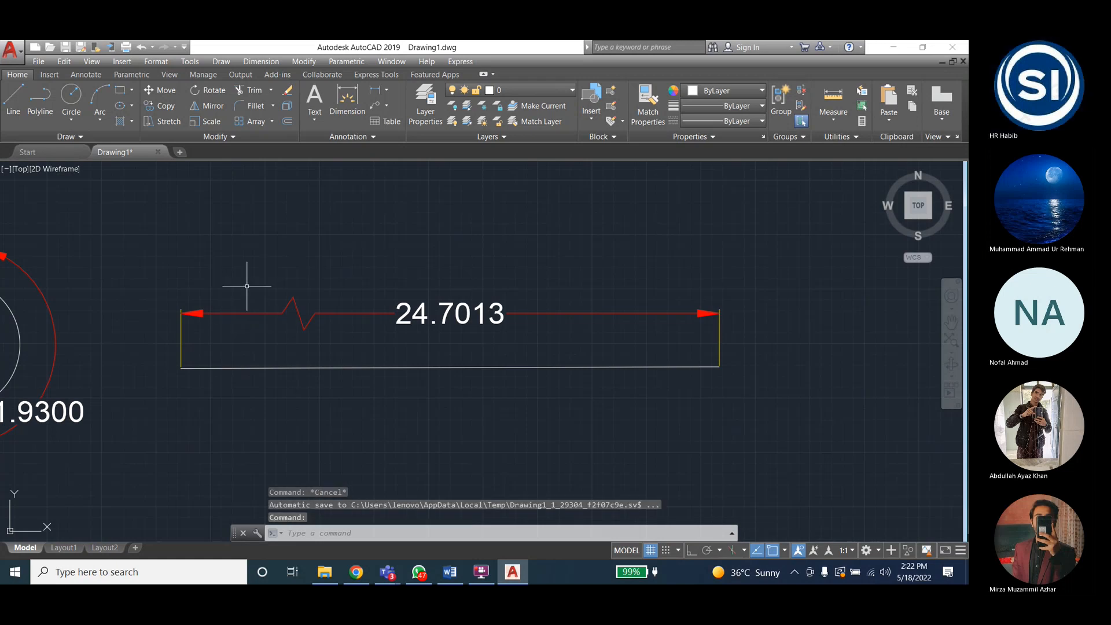
# Make dimension style 3 current and close the style manager
pyautogui.click(260, 62)
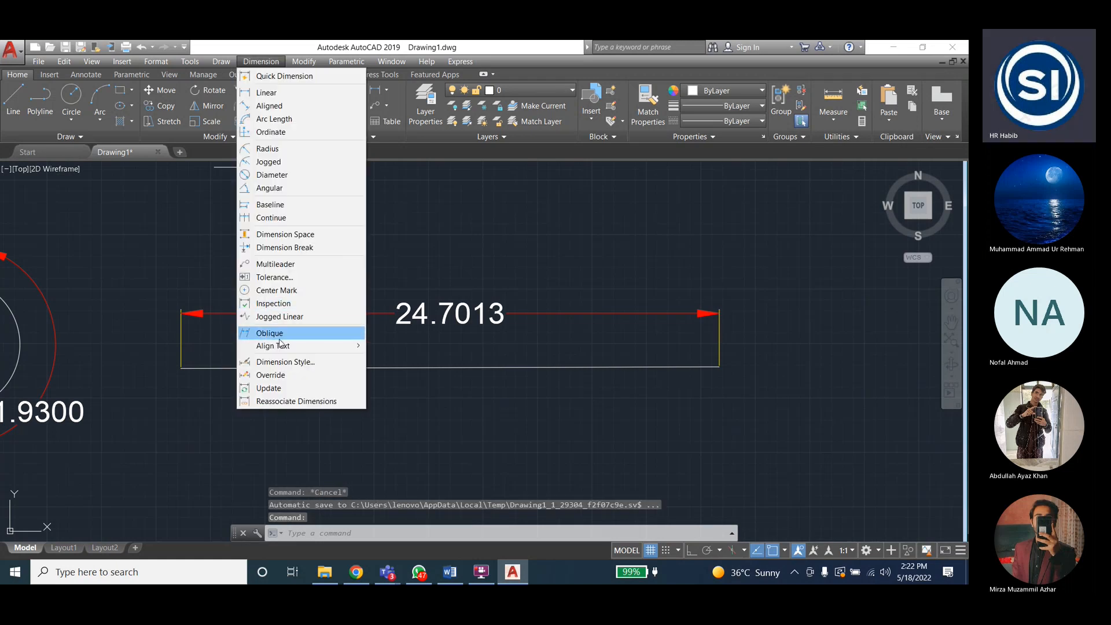
pyautogui.click(283, 361)
pyautogui.click(335, 259)
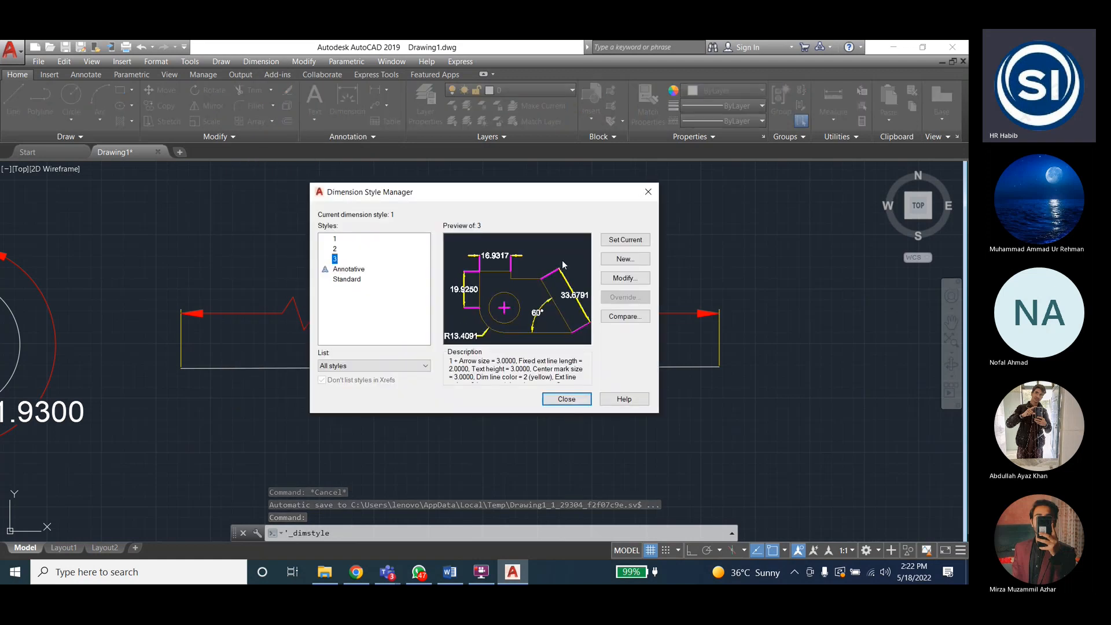
pyautogui.click(625, 240)
pyautogui.click(569, 399)
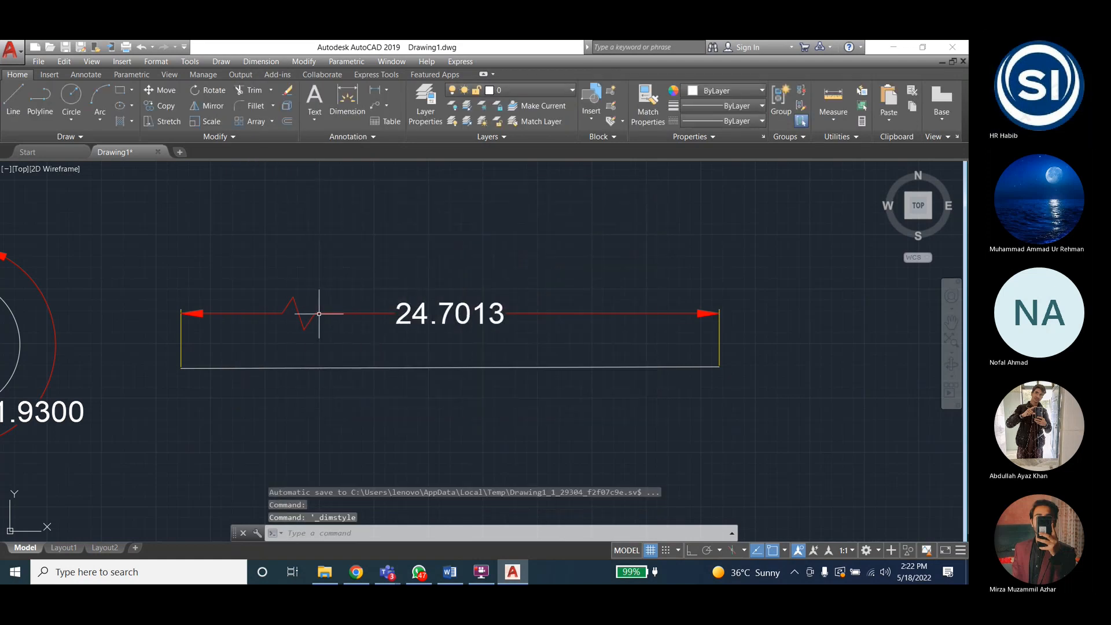
# Delete the jogged dimension and dimension the line again in the current style with a quick dimension above it
pyautogui.click(315, 311)
pyautogui.press('Delete')
pyautogui.click(261, 61)
pyautogui.click(283, 81)
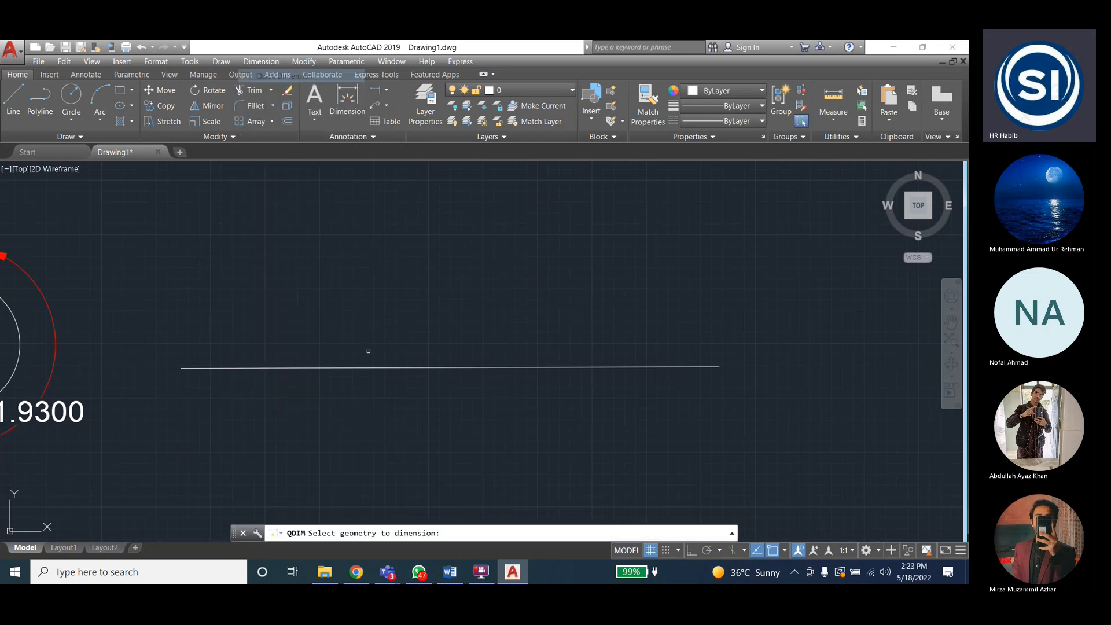
pyautogui.click(374, 366)
pyautogui.press('Return')
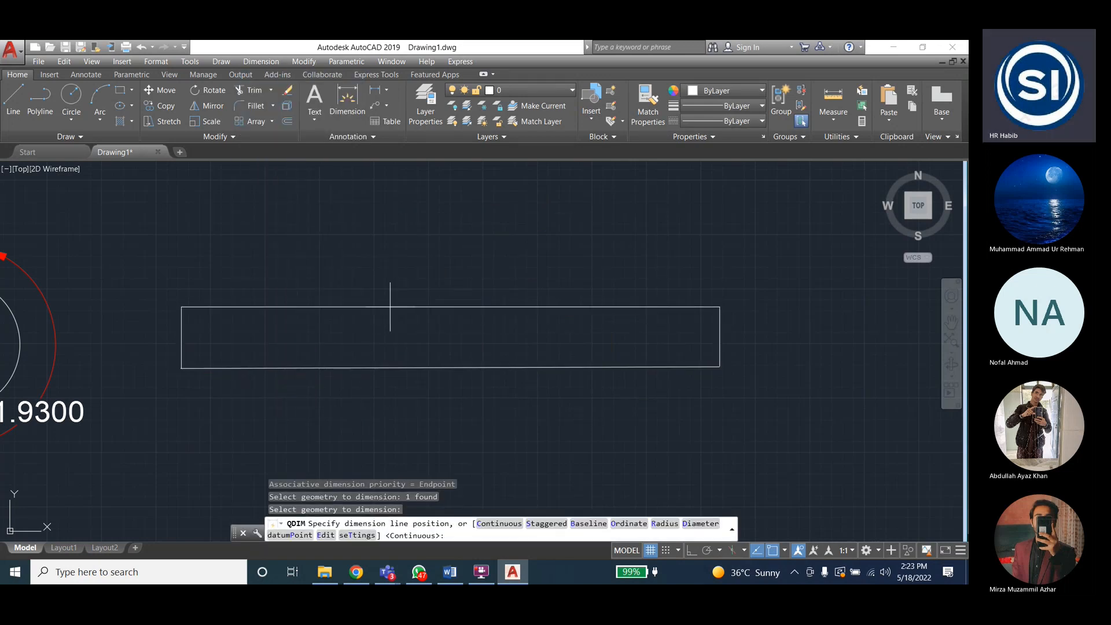
pyautogui.click(391, 310)
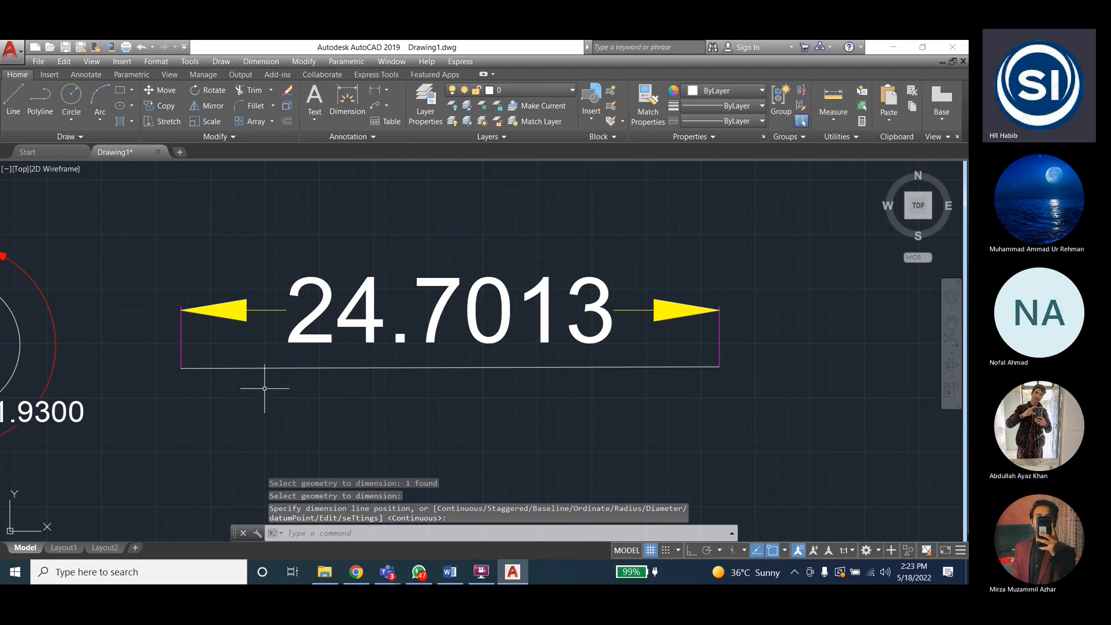
# Stretch the dimensioned line's right end outward until the line is about 40 units long
pyautogui.click(525, 367)
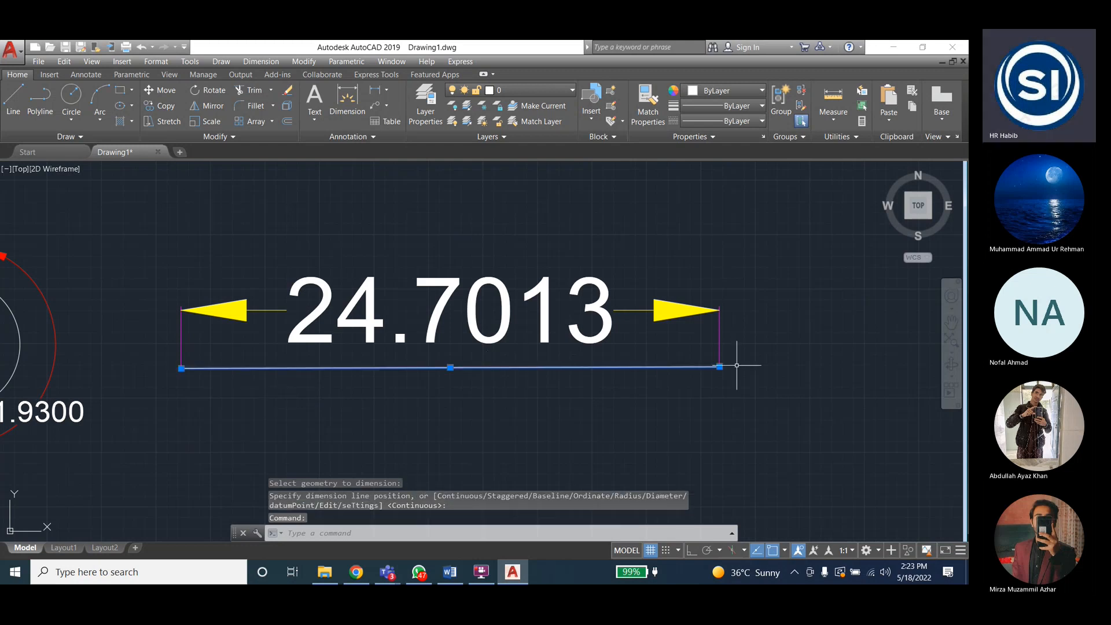
pyautogui.click(719, 366)
pyautogui.click(843, 367)
pyautogui.scroll(-2, 396, 367)
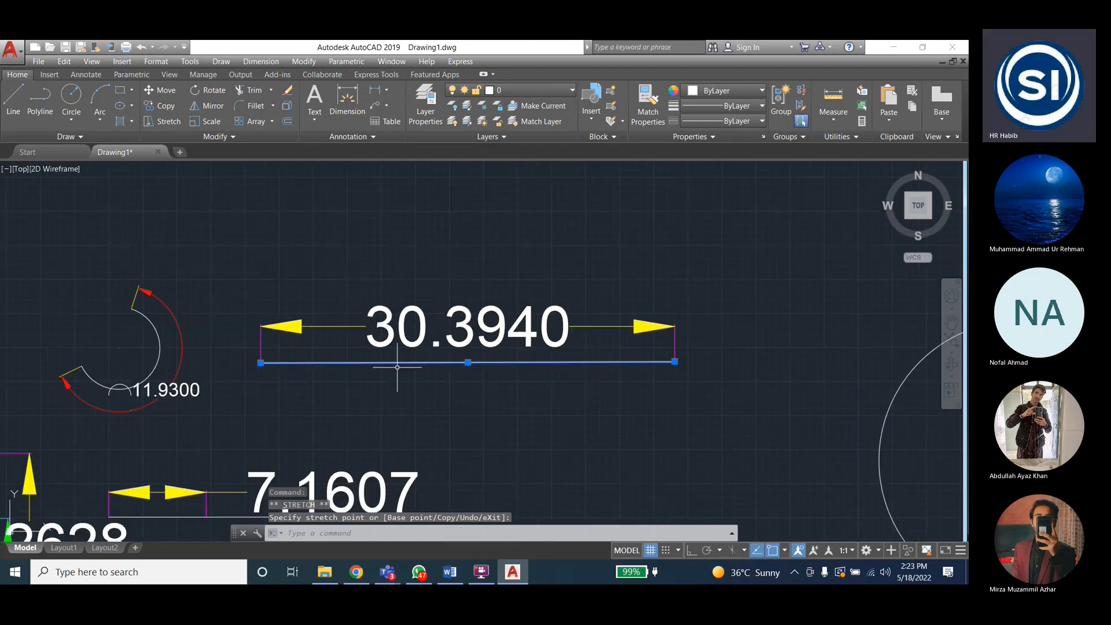
pyautogui.scroll(2, 516, 483)
pyautogui.scroll(-2, 438, 410)
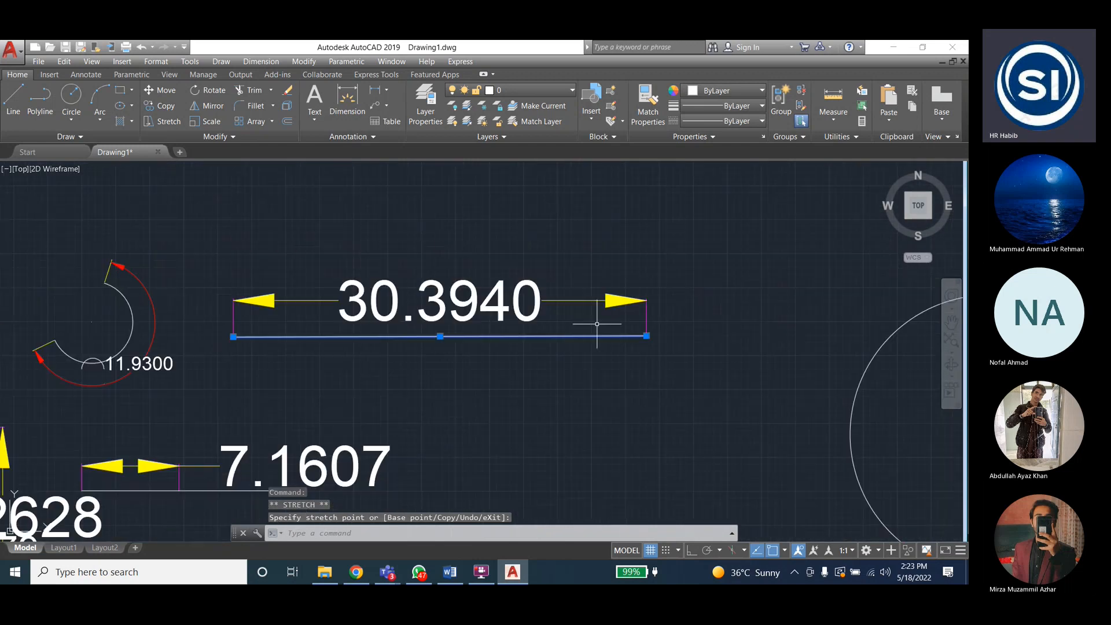
pyautogui.click(646, 336)
pyautogui.click(777, 333)
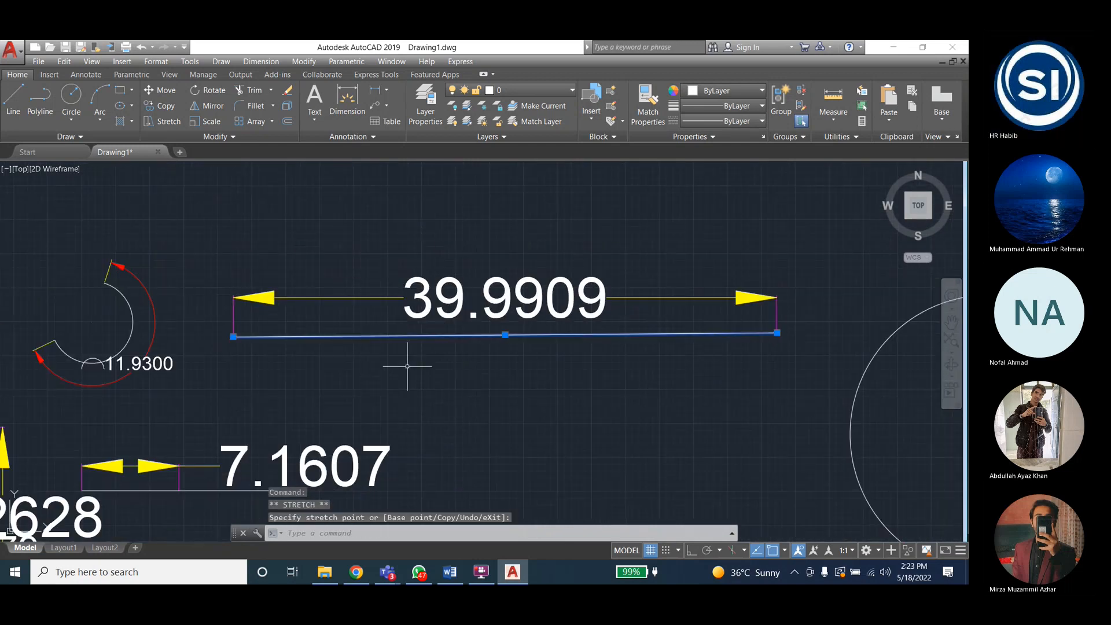
pyautogui.press('Escape')
pyautogui.press('Escape')
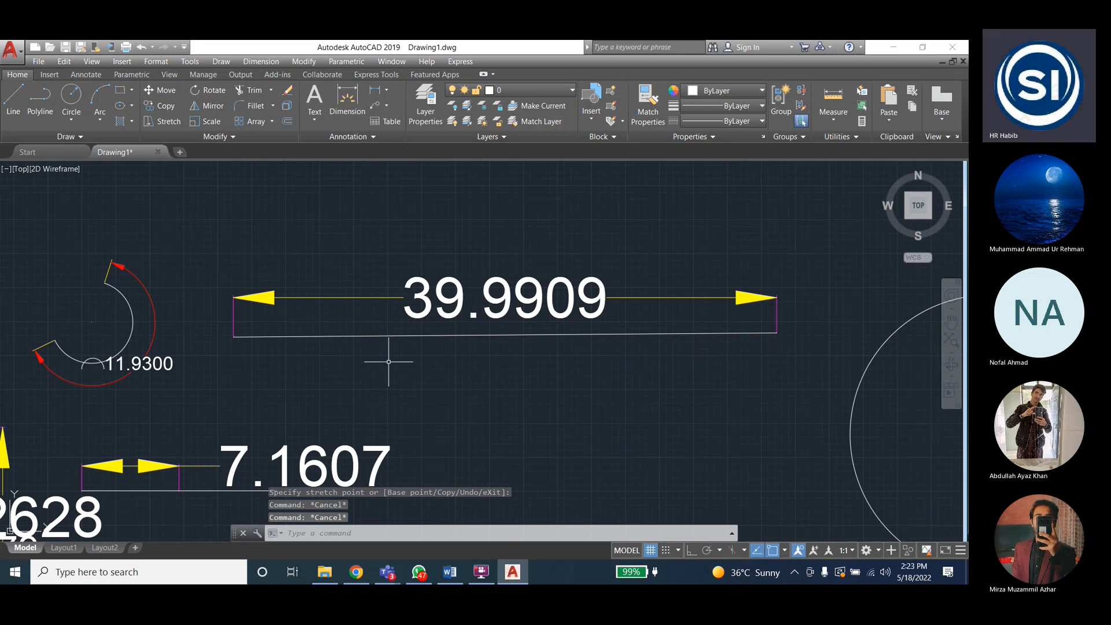
# Add a linear jog to the stretched line's dimension, close to its left arrowhead
pyautogui.click(259, 61)
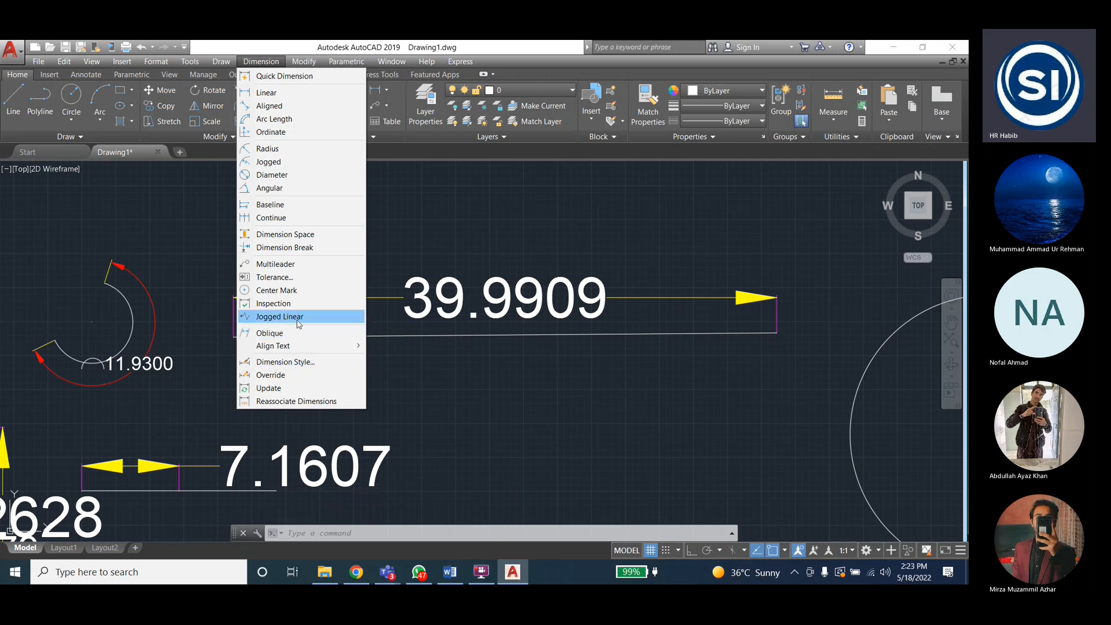
pyautogui.click(317, 316)
pyautogui.click(368, 297)
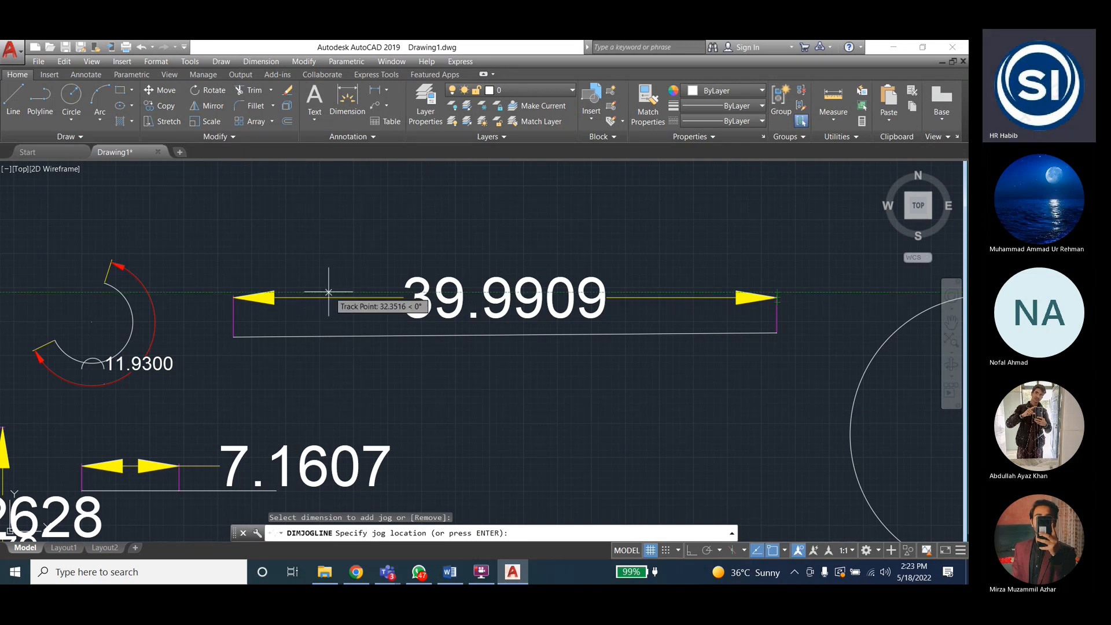
pyautogui.click(296, 298)
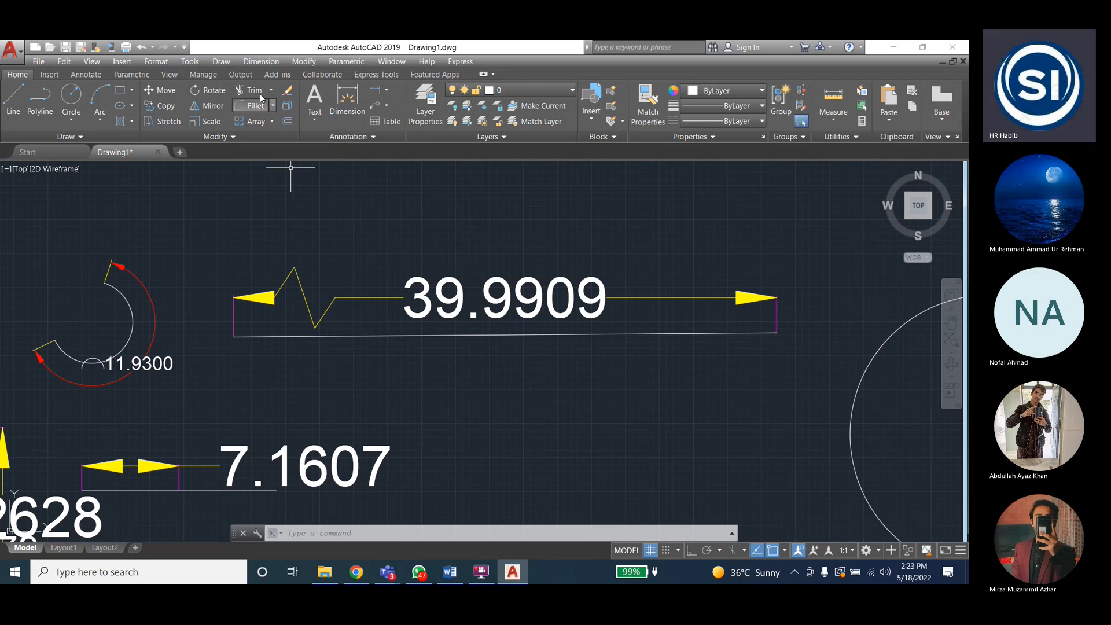
# Set dimension style 3's radius jog angle to 60 and accept the style changes
pyautogui.click(258, 62)
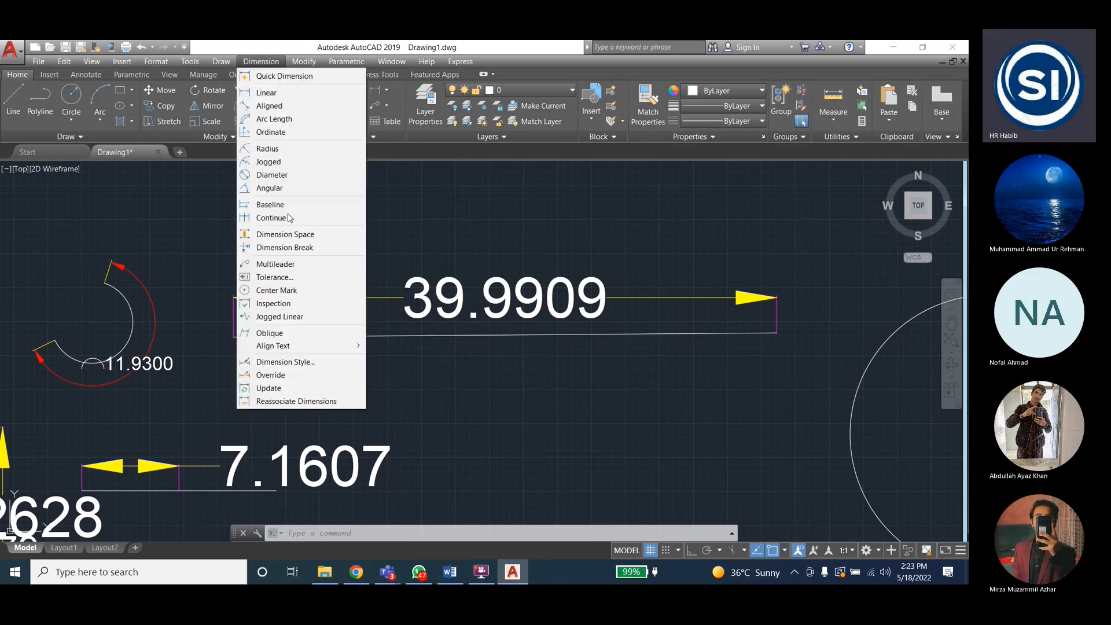
pyautogui.click(307, 362)
pyautogui.click(627, 278)
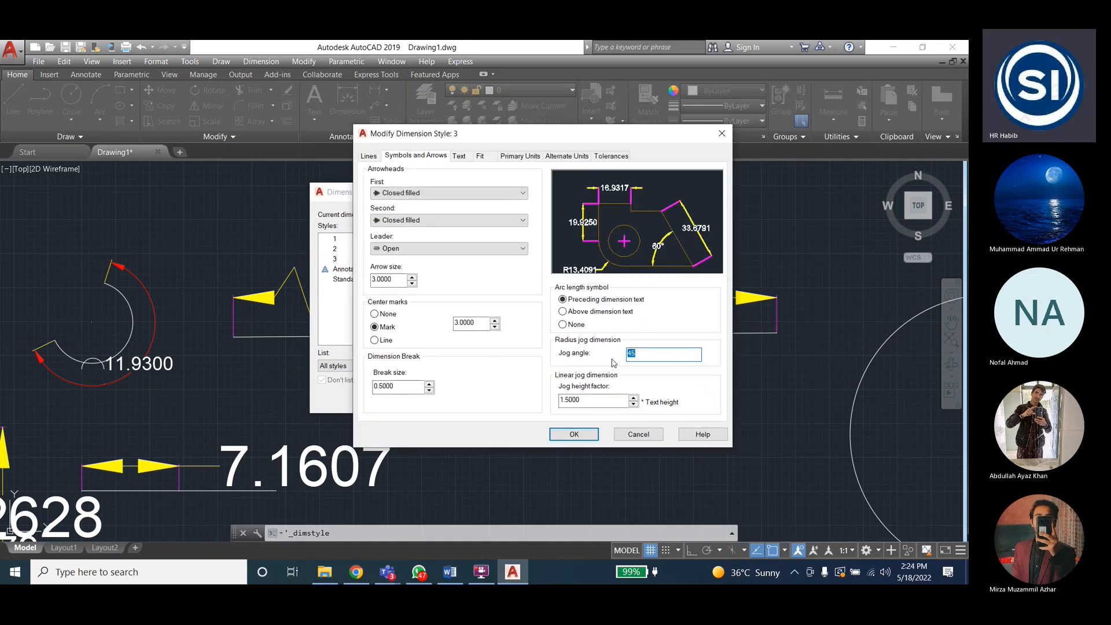
pyautogui.write('60')
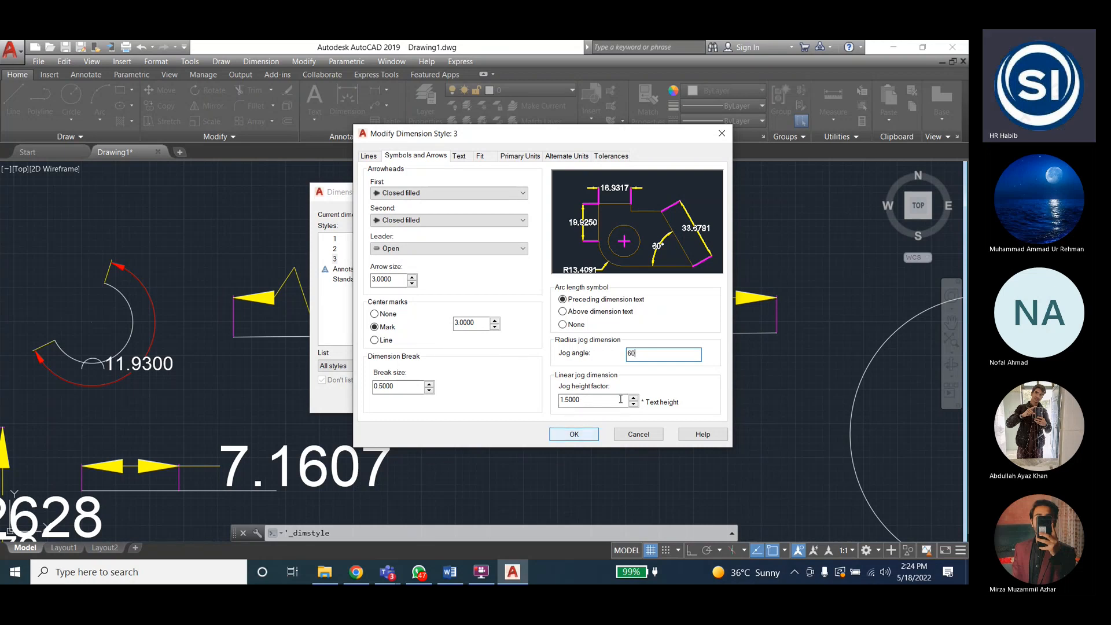
pyautogui.doubleClick(634, 353)
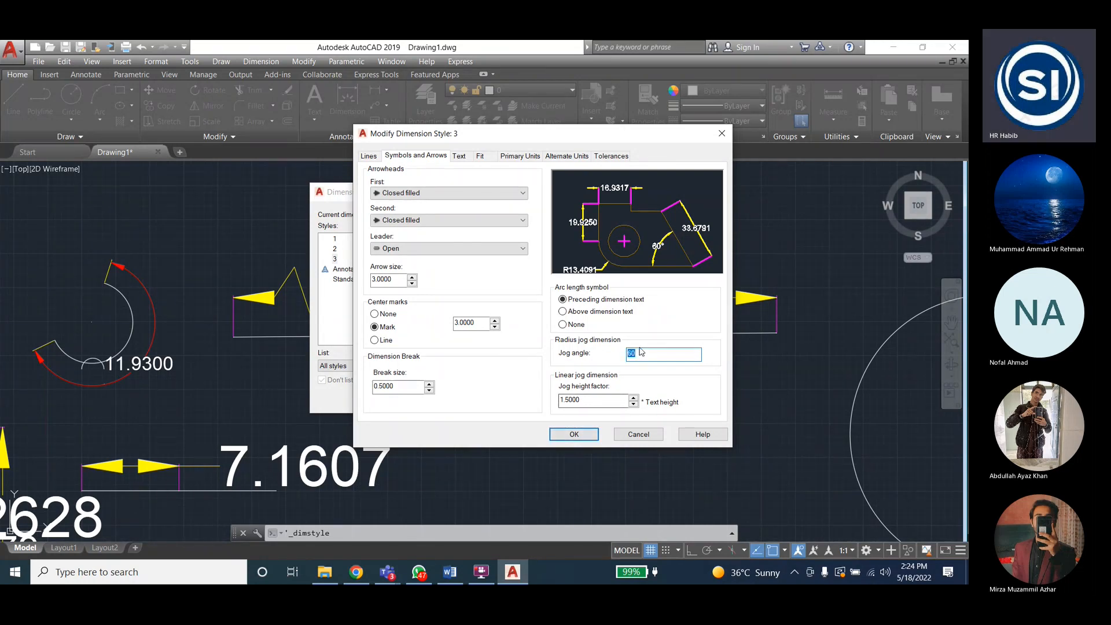
pyautogui.click(582, 435)
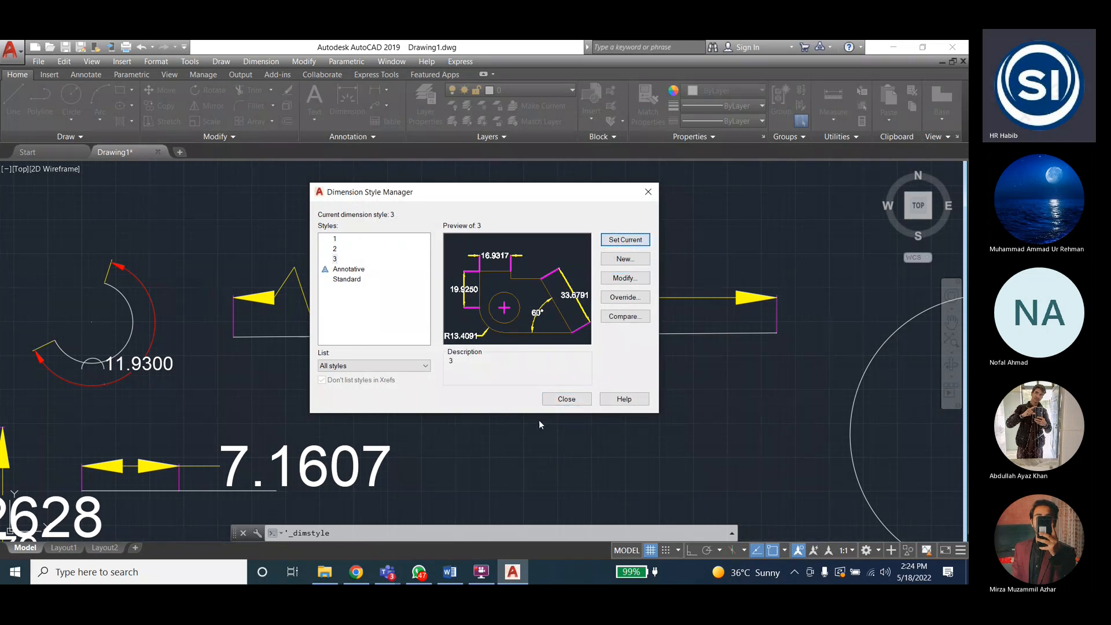
# Close the style manager and place a quick dimension of the long line just below it
pyautogui.click(567, 400)
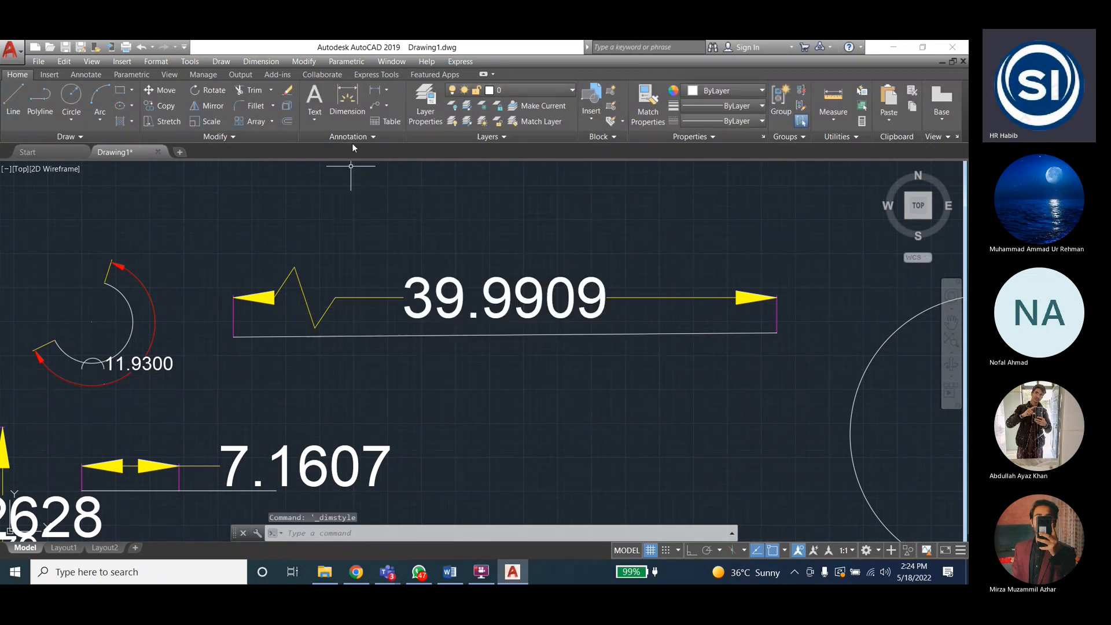
pyautogui.click(262, 65)
pyautogui.click(261, 66)
pyautogui.click(261, 61)
pyautogui.click(272, 72)
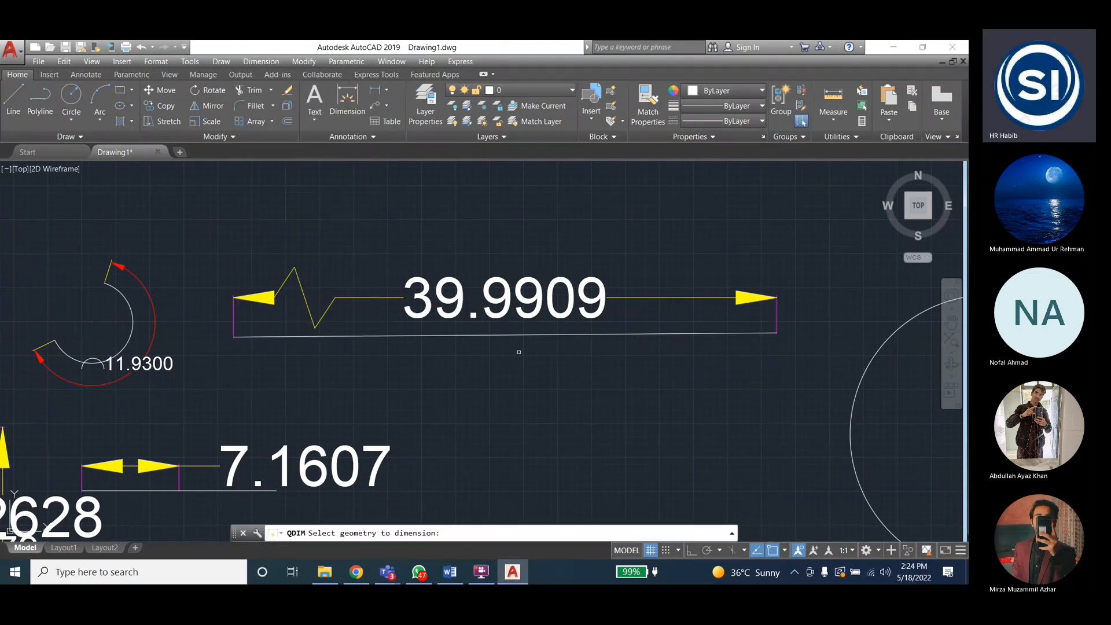
pyautogui.click(527, 335)
pyautogui.press('Return')
pyautogui.click(521, 372)
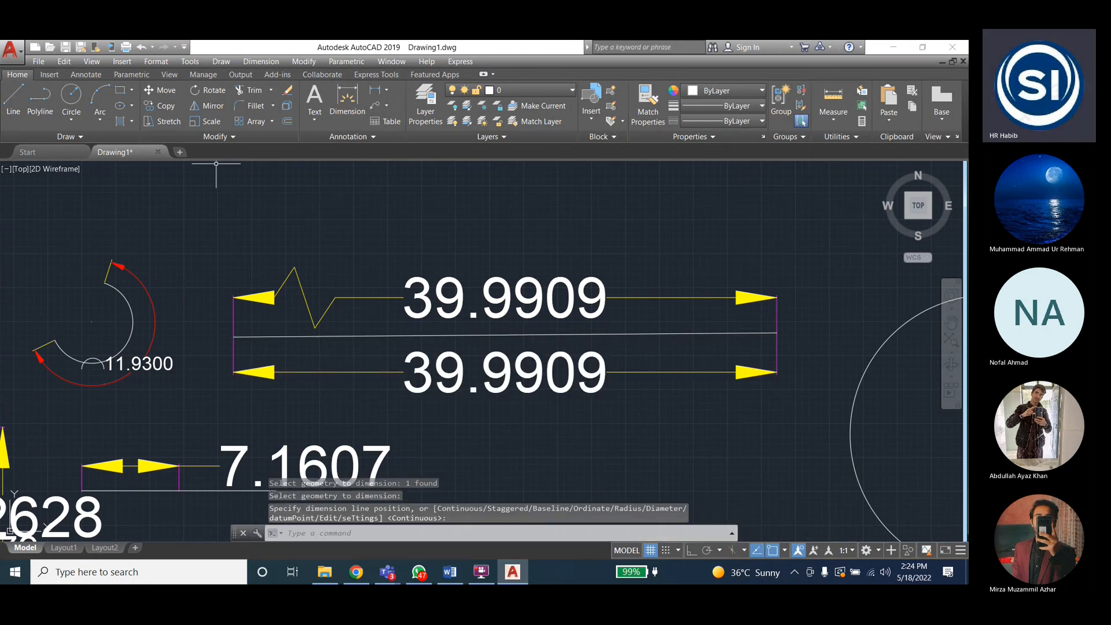
# Add a linear jog to the dimension below the line, between its left arrowhead and the text
pyautogui.click(261, 61)
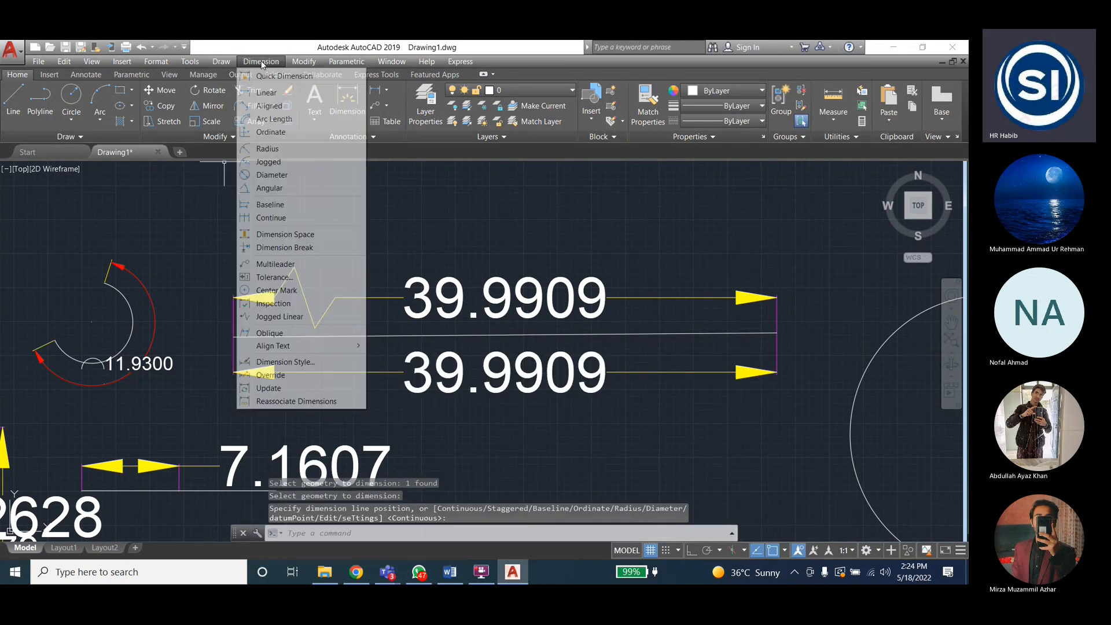
pyautogui.click(279, 317)
pyautogui.click(375, 372)
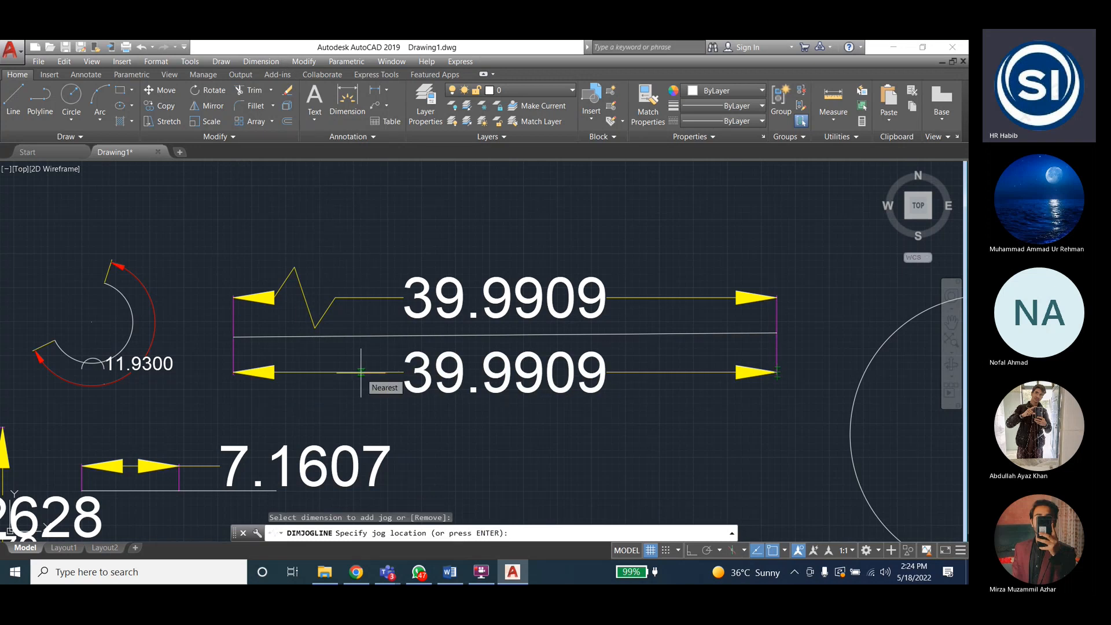
pyautogui.click(361, 372)
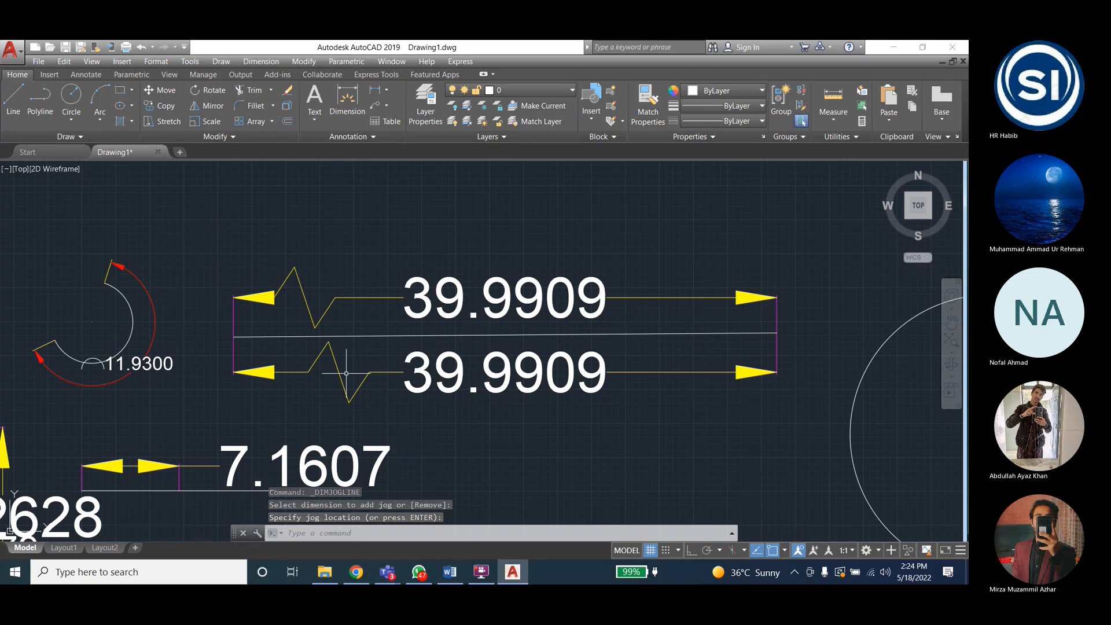
# Try to update the jogged dimension below the line to the current dimension style
pyautogui.click(260, 62)
pyautogui.click(271, 387)
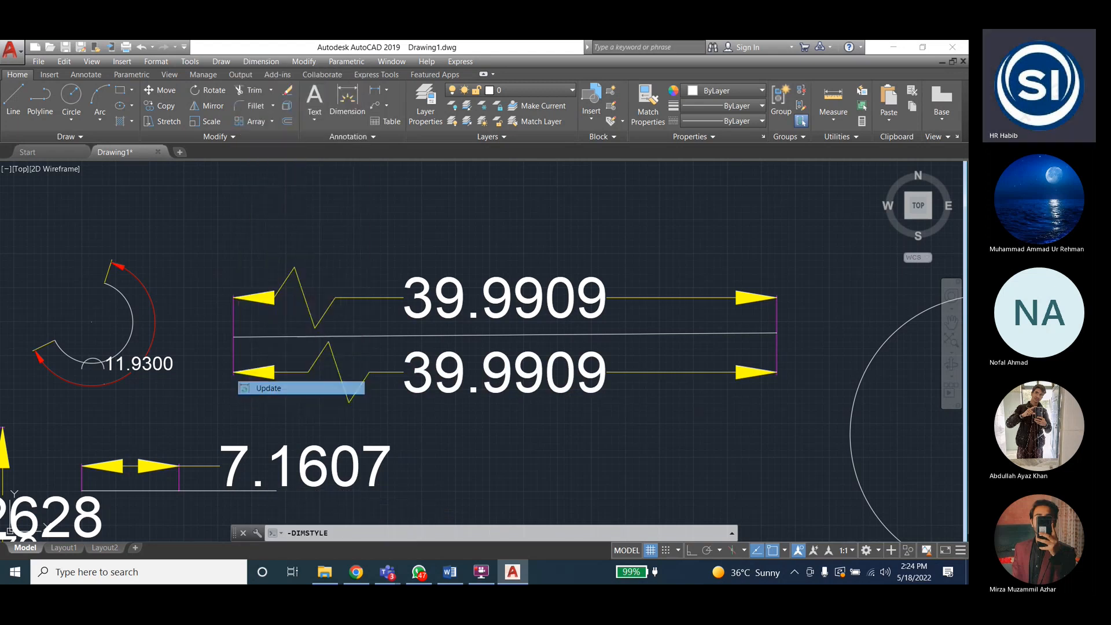
pyautogui.click(303, 375)
pyautogui.press('Escape')
pyautogui.press('Escape')
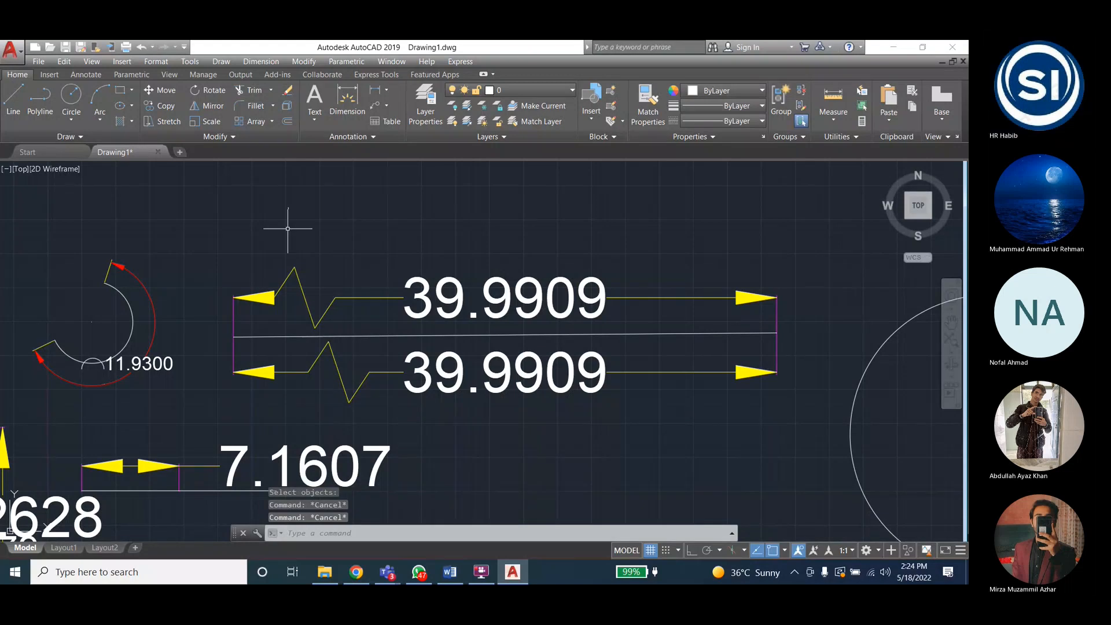
# Delete the jogged dimension below the long line
pyautogui.click(260, 63)
pyautogui.click(303, 372)
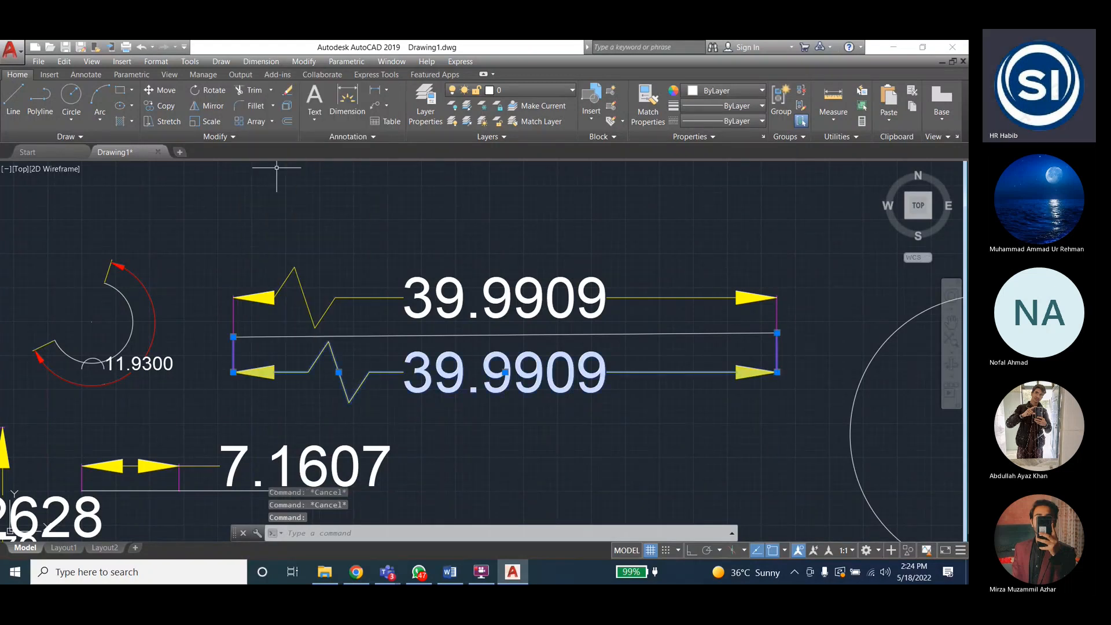
pyautogui.press('Delete')
# Set dimension style 3's radius jog angle to 90 and accept the style changes
pyautogui.click(261, 61)
pyautogui.click(302, 360)
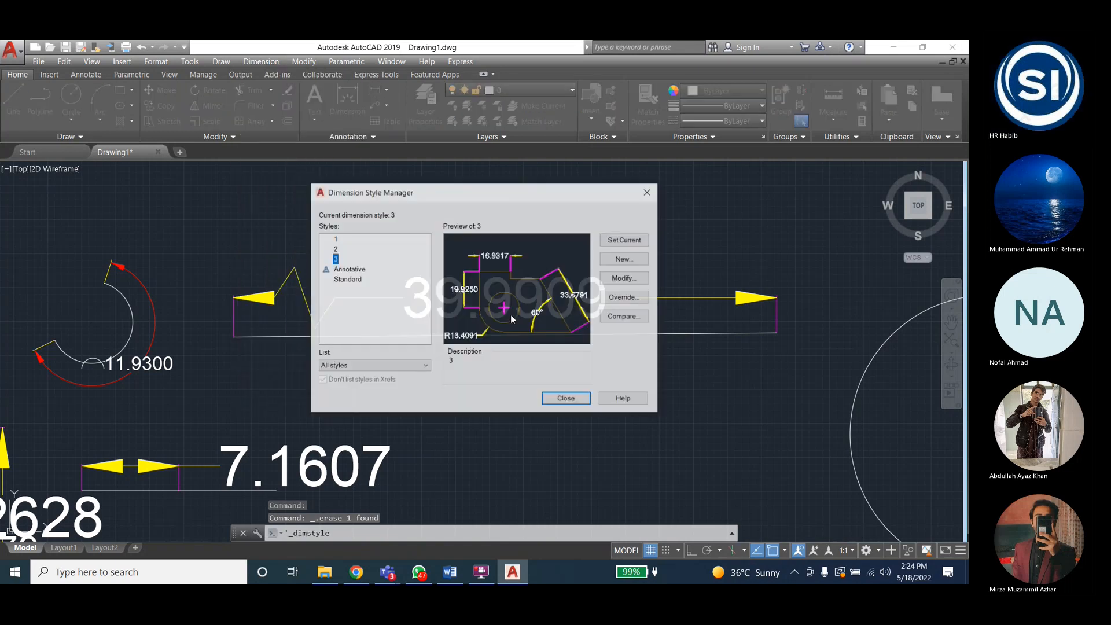
pyautogui.click(624, 277)
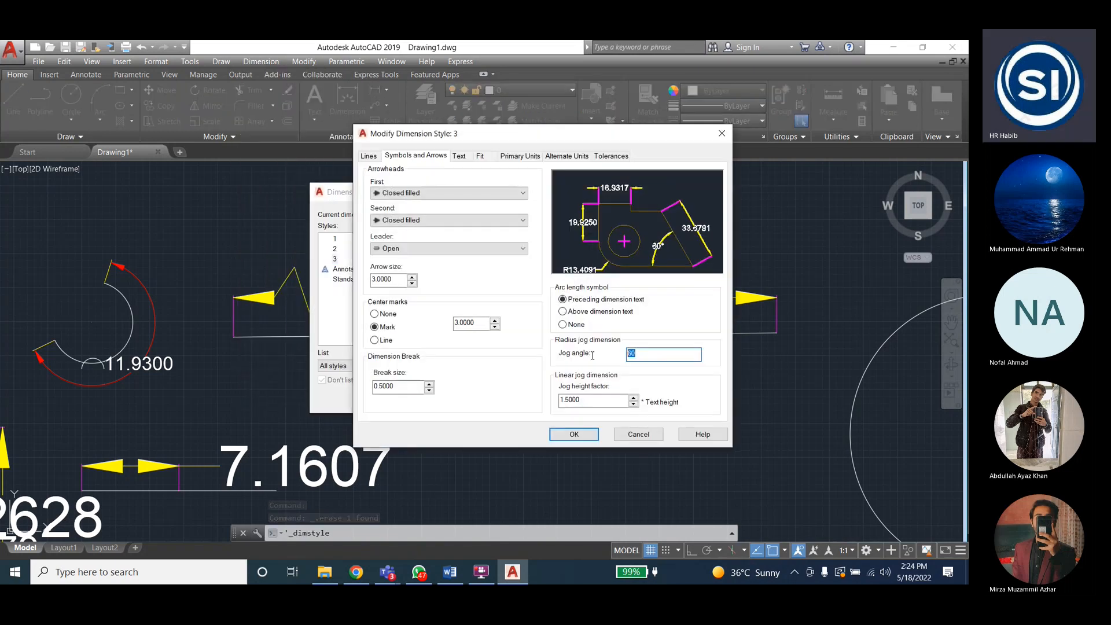
pyautogui.write('90')
pyautogui.click(574, 434)
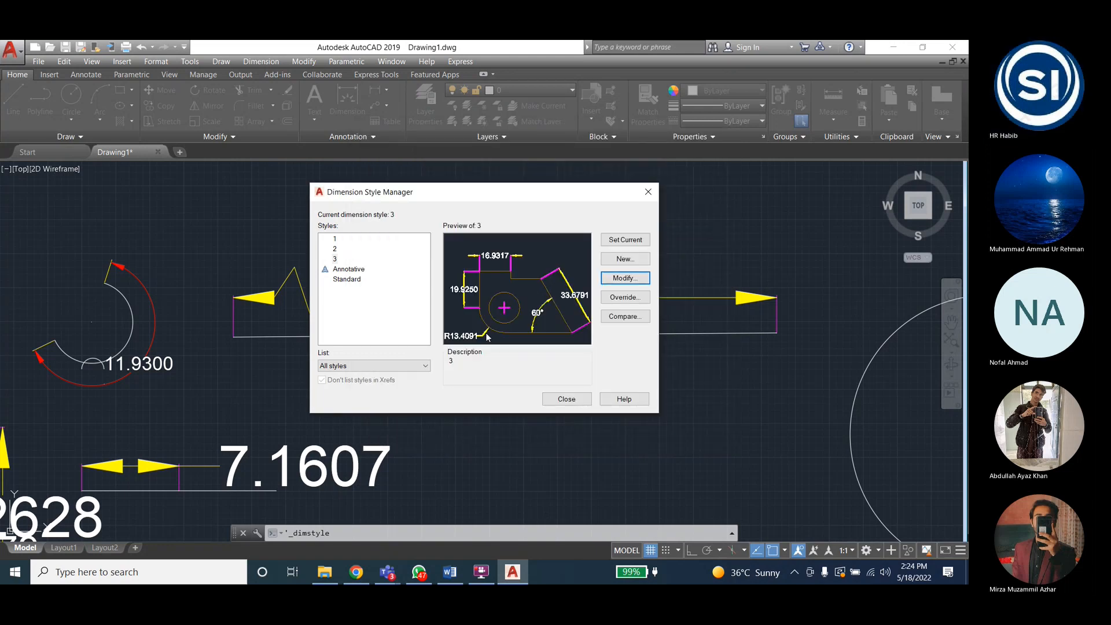
# Set dimension style 3's radius jog angle to 10 and accept the style changes
pyautogui.click(624, 278)
pyautogui.click(639, 354)
pyautogui.moveTo(639, 354); pyautogui.dragTo(606, 356)
pyautogui.write('10')
pyautogui.click(572, 437)
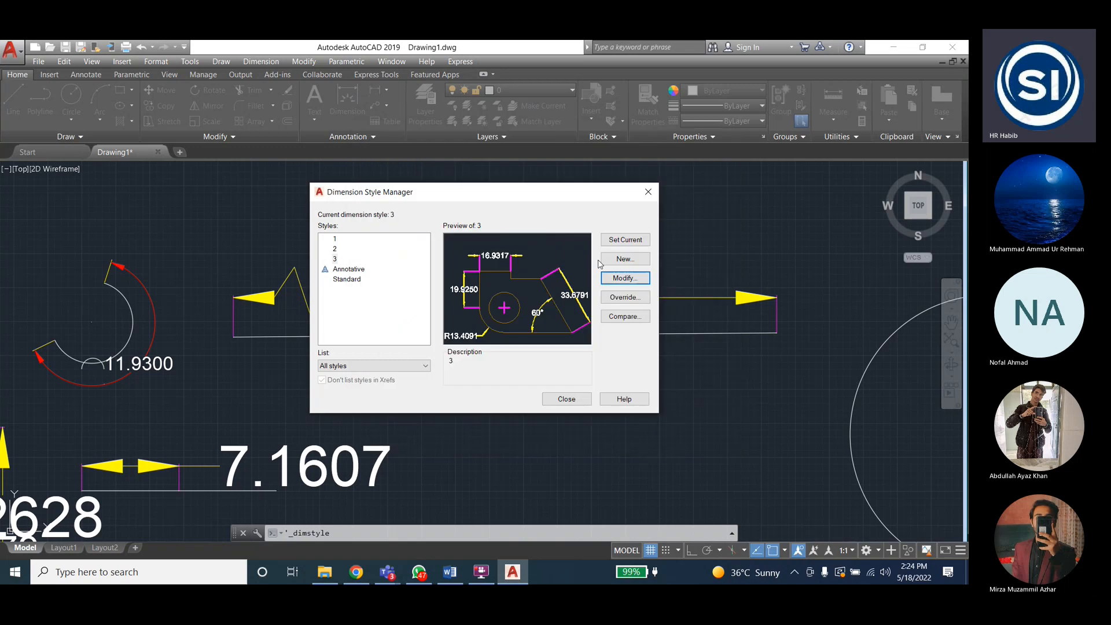
# Close the style manager and dimension the long line again with a quick dimension below it
pyautogui.click(566, 398)
pyautogui.click(275, 62)
pyautogui.click(290, 77)
pyautogui.click(448, 335)
pyautogui.press('Return')
pyautogui.click(448, 373)
# Add a linear jog near the left arrowhead of the new dimension below the line
pyautogui.click(261, 61)
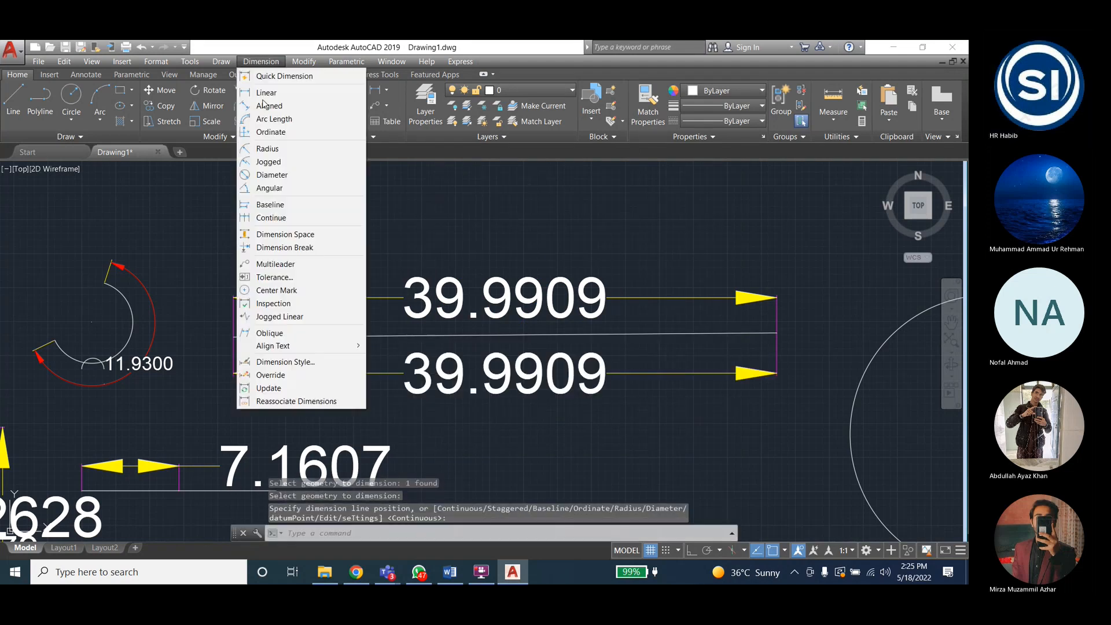
pyautogui.click(286, 317)
pyautogui.click(326, 374)
pyautogui.click(324, 374)
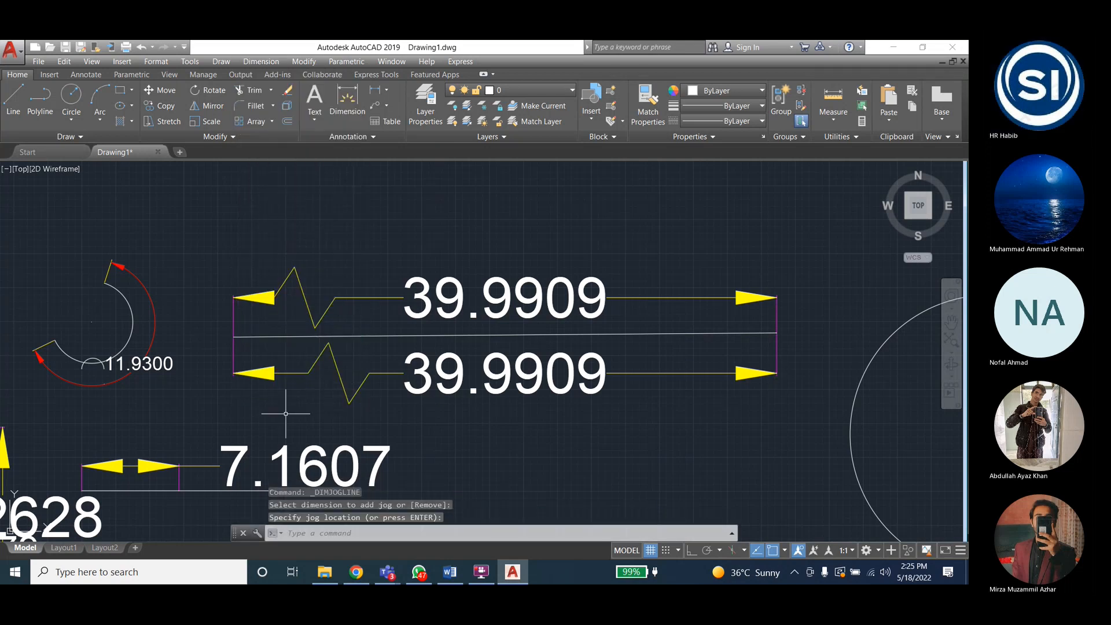
# Apply the current dimension style to the jogged dimension below the line
pyautogui.click(260, 61)
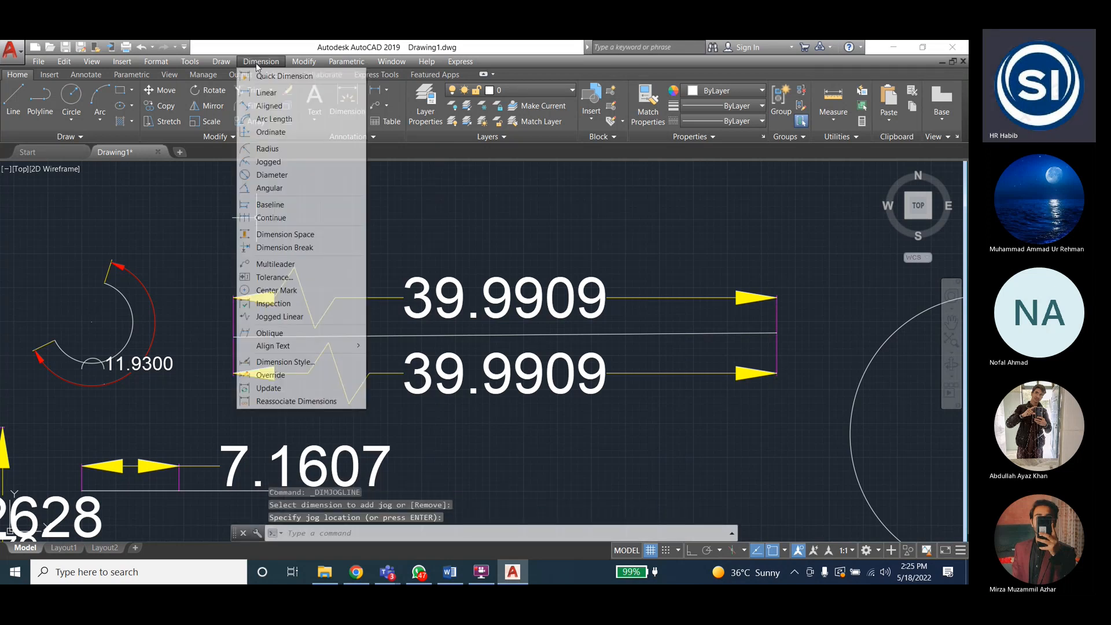
pyautogui.click(268, 388)
pyautogui.click(338, 372)
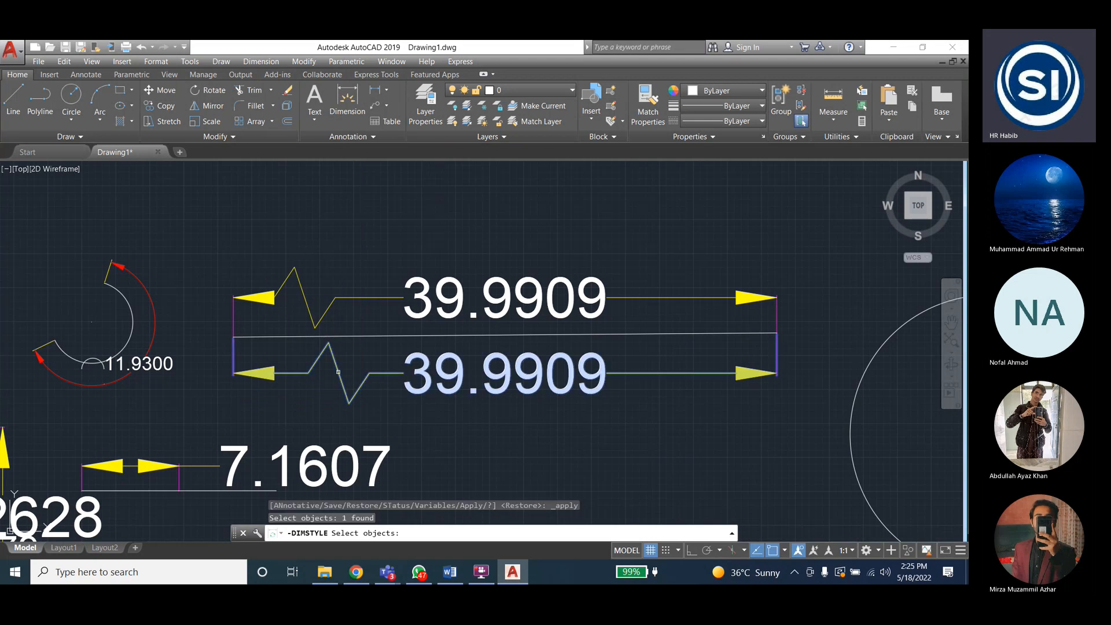
pyautogui.press('Return')
pyautogui.press('Escape')
pyautogui.press('Escape')
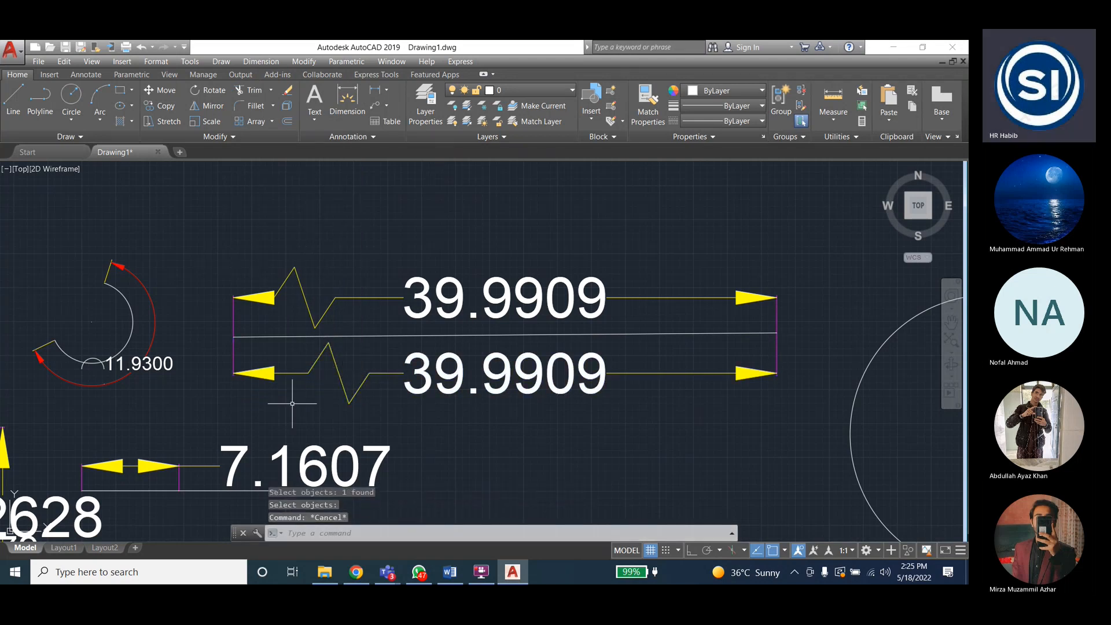
# Reopen dimension style 3 for modification and set its radius jog angle to 45
pyautogui.click(276, 58)
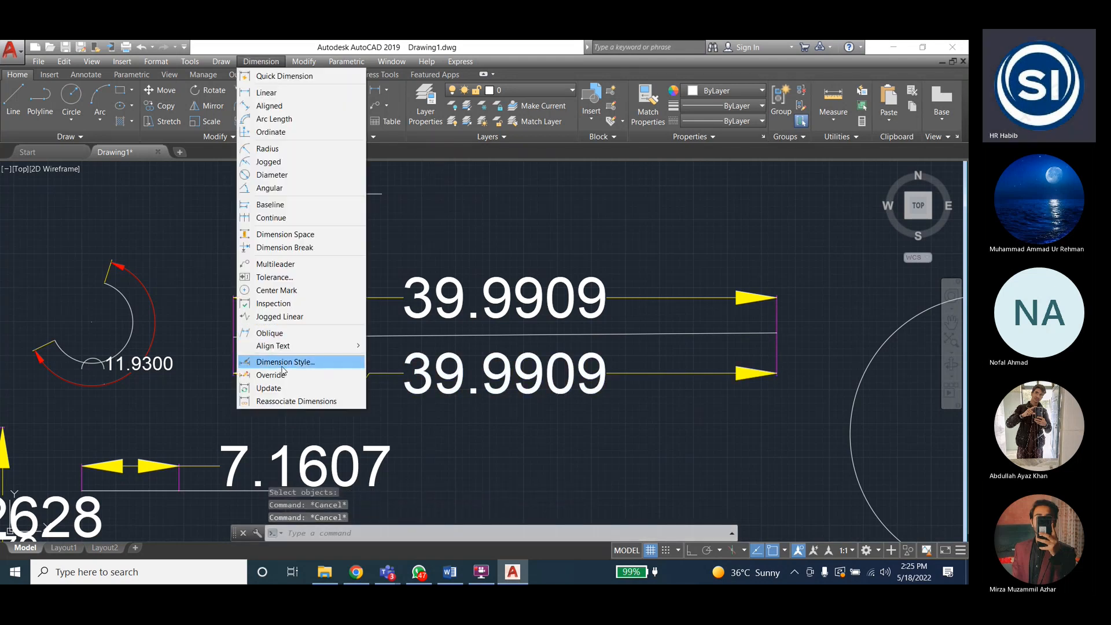
pyautogui.click(285, 361)
pyautogui.click(642, 280)
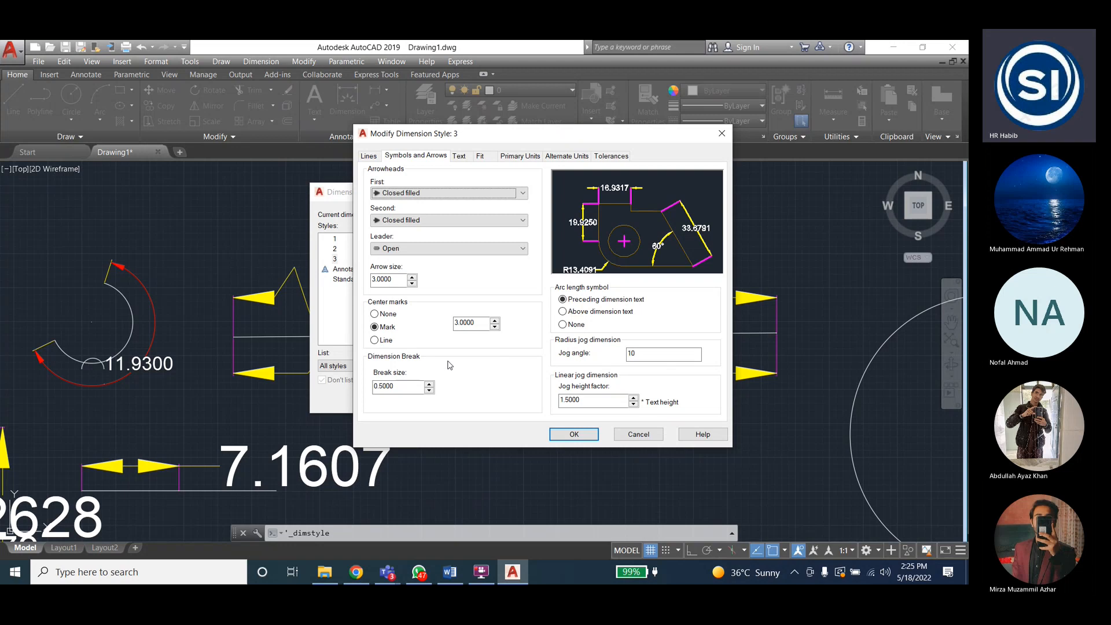
pyautogui.moveTo(640, 356); pyautogui.dragTo(603, 357)
pyautogui.write('45')
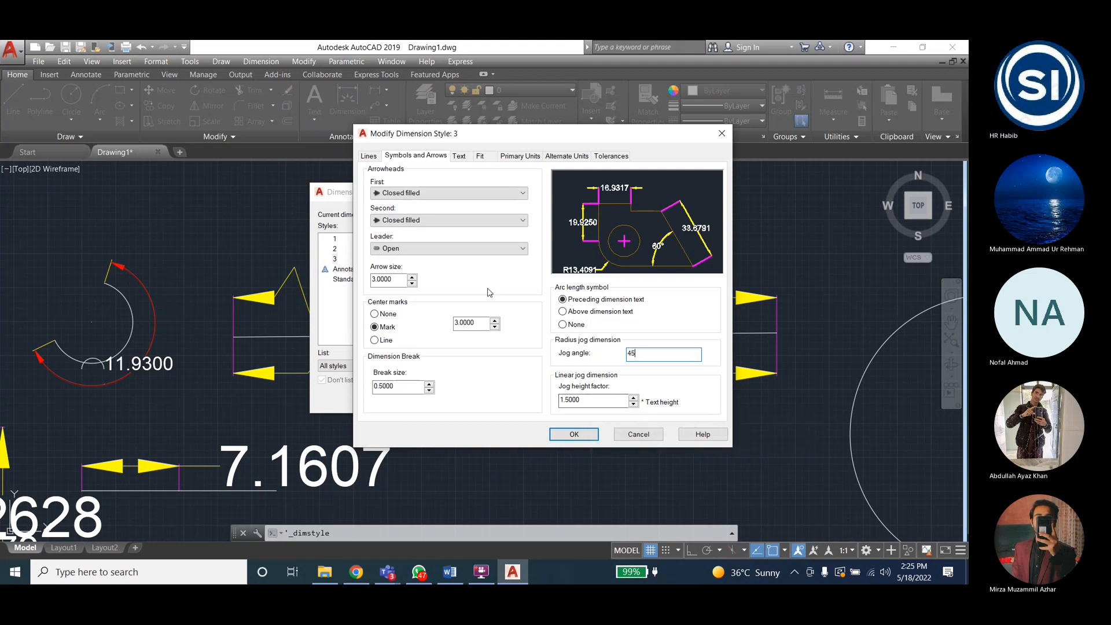
# Preview a green fill behind style 3's dimension text and set the fill color back to None
pyautogui.click(458, 156)
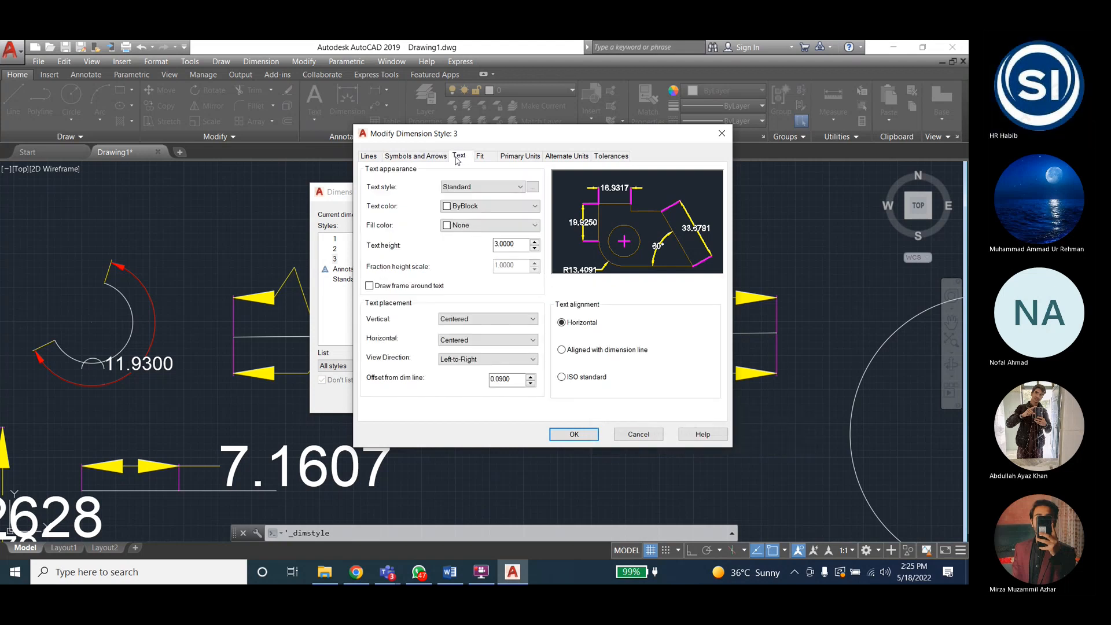
pyautogui.click(471, 188)
pyautogui.click(472, 189)
pyautogui.click(471, 189)
pyautogui.click(472, 204)
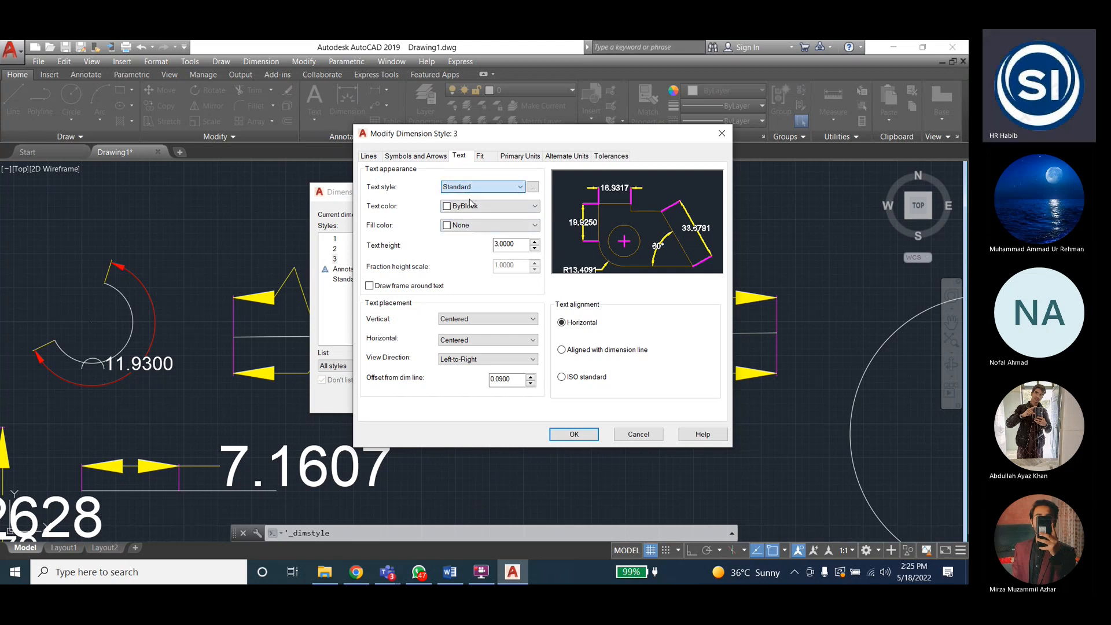
pyautogui.click(471, 187)
pyautogui.click(475, 205)
pyautogui.click(478, 189)
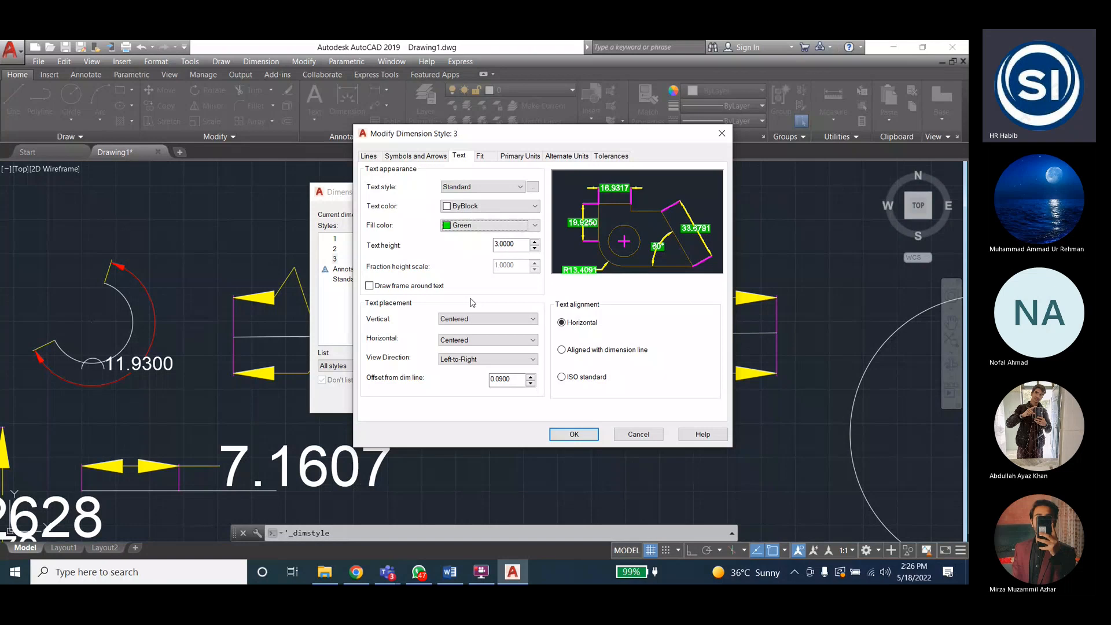
pyautogui.click(483, 225)
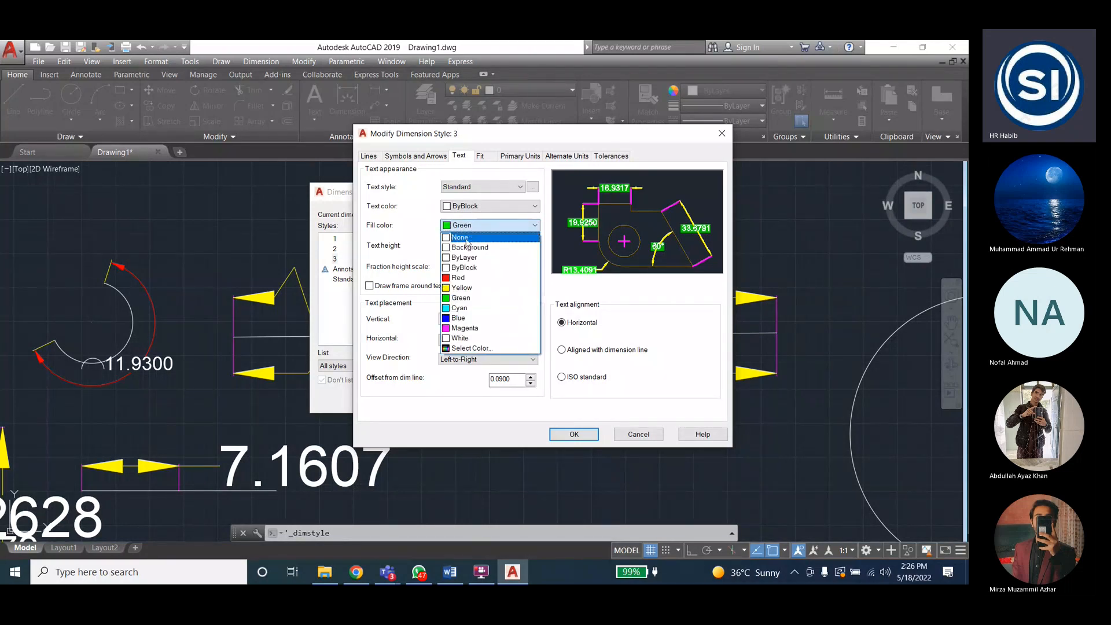
pyautogui.click(466, 239)
pyautogui.press('Tab')
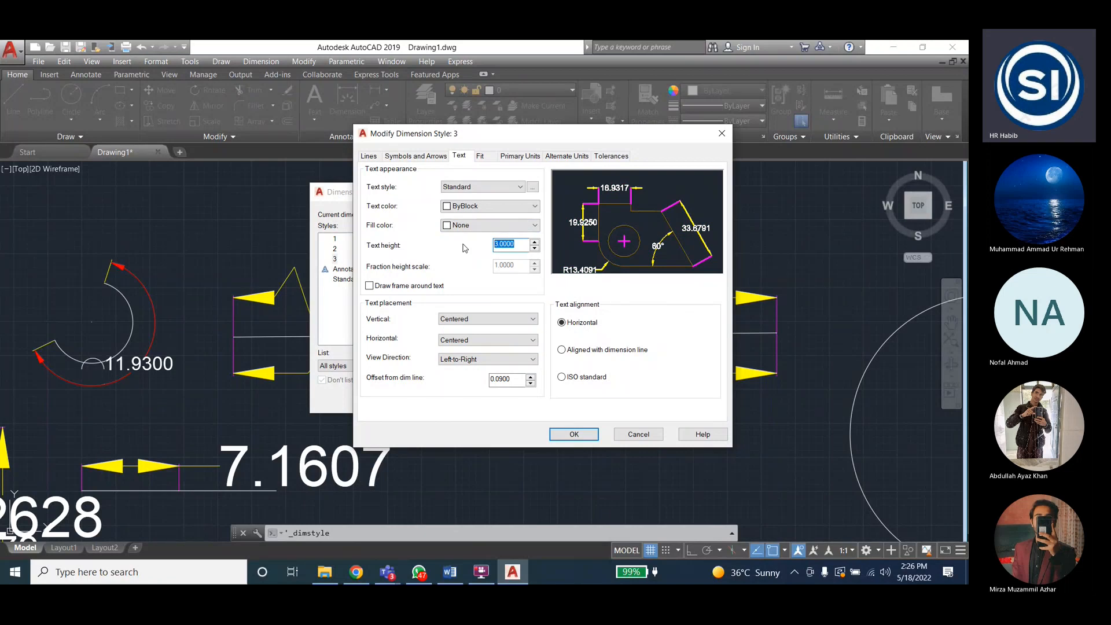
# Check the text style definitions and set dimension style 3's text style to Annotative
pyautogui.click(532, 187)
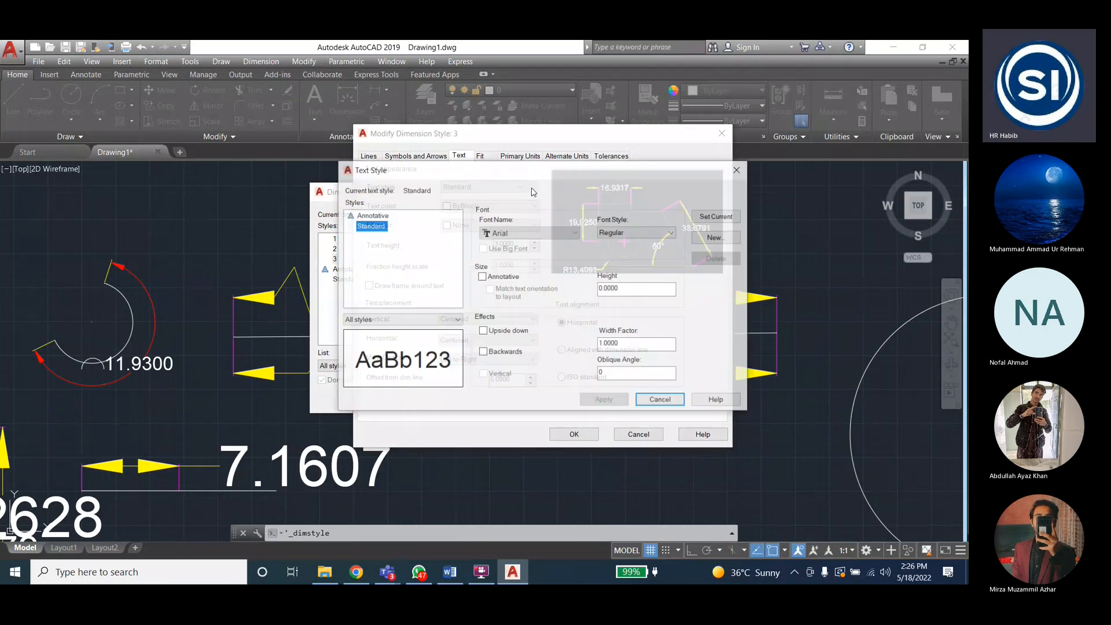
pyautogui.press('Escape')
pyautogui.click(493, 187)
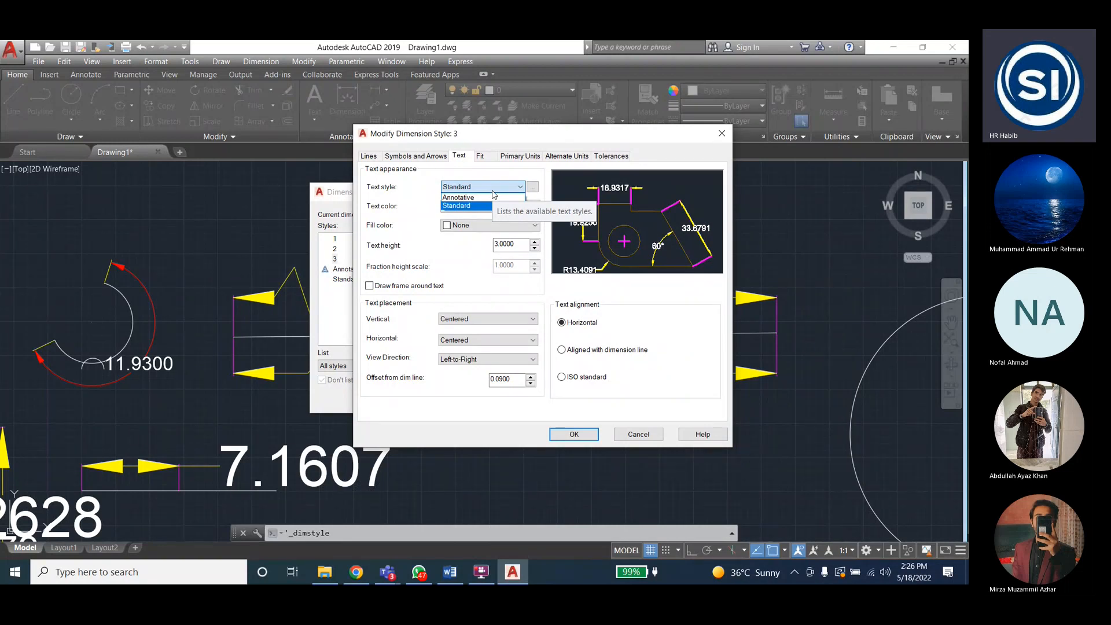
pyautogui.click(458, 197)
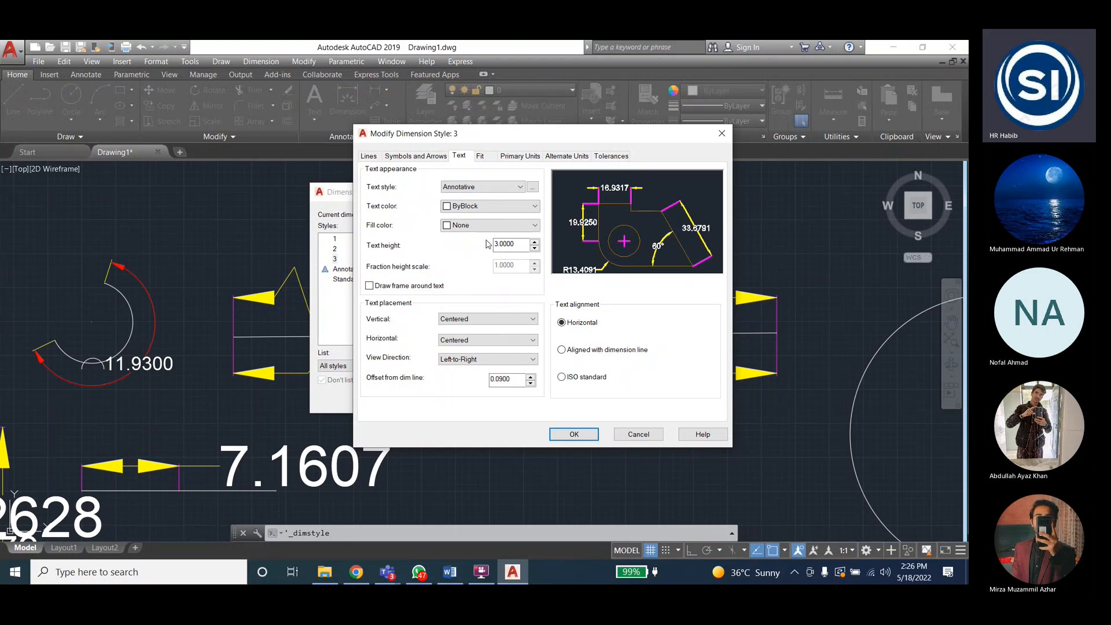
# Set dimension style 3's text color to Cyan and accept the style changes
pyautogui.click(494, 207)
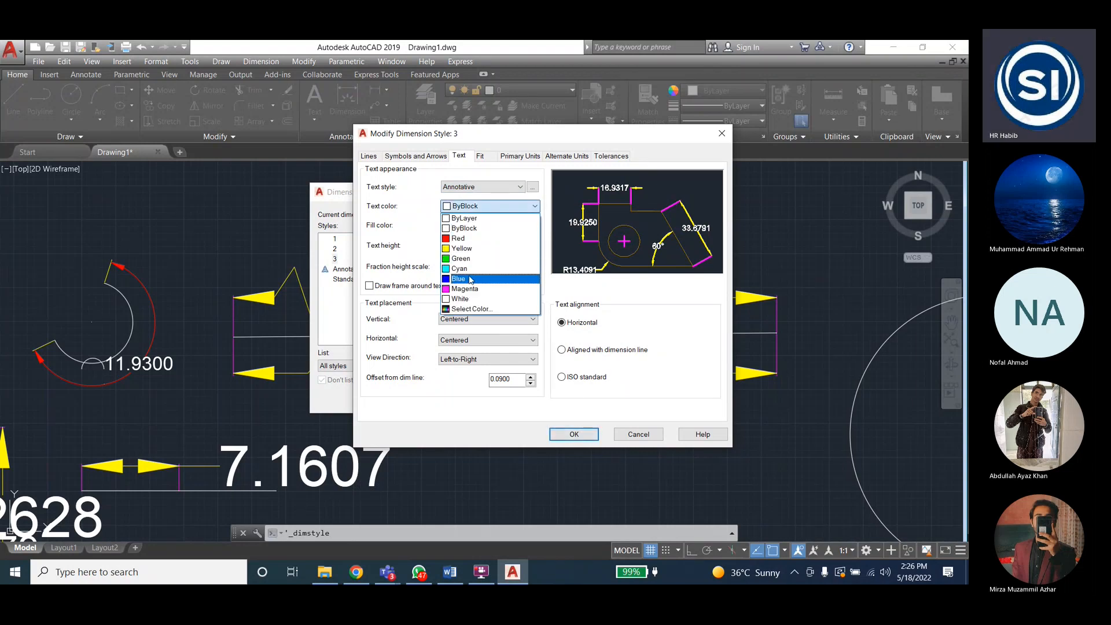
pyautogui.click(469, 279)
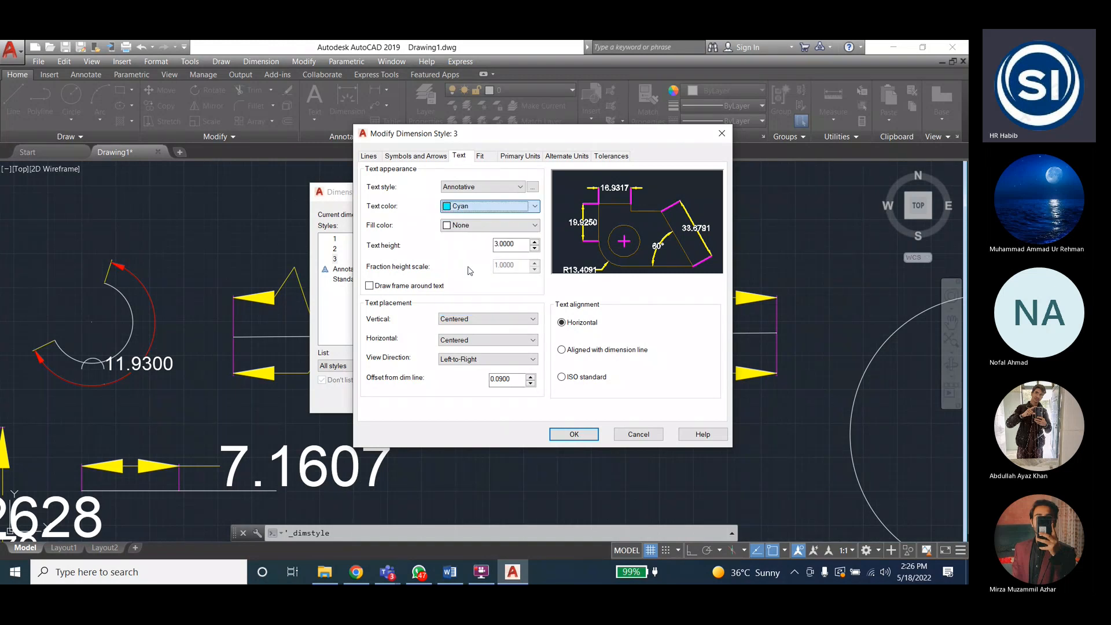
pyautogui.click(574, 434)
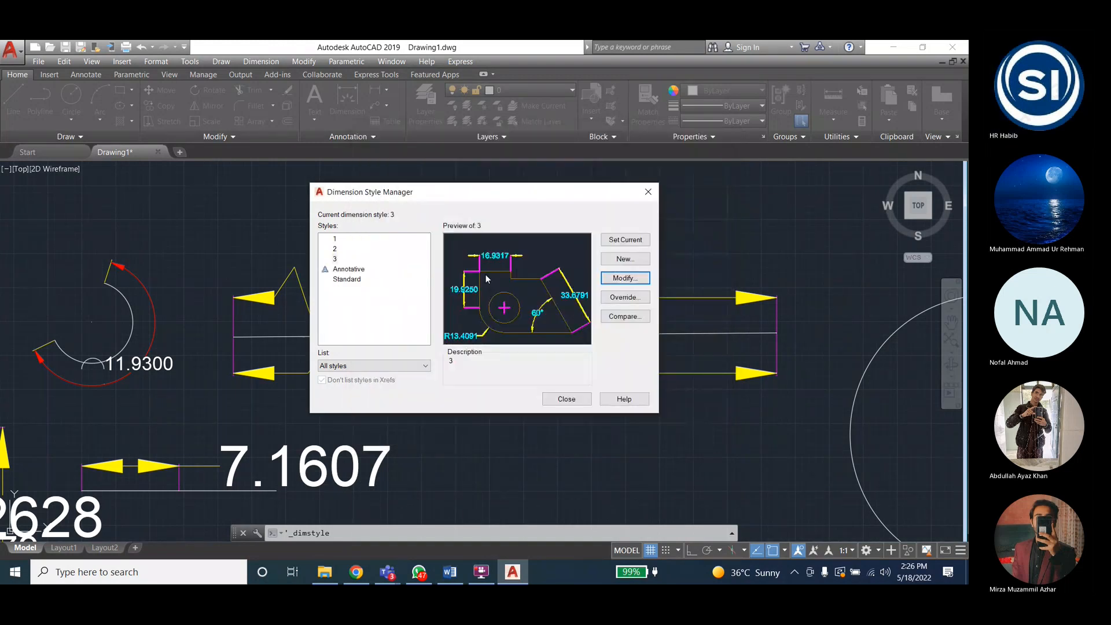
# Make dimension style 3 current and set its text style to Standard
pyautogui.click(350, 269)
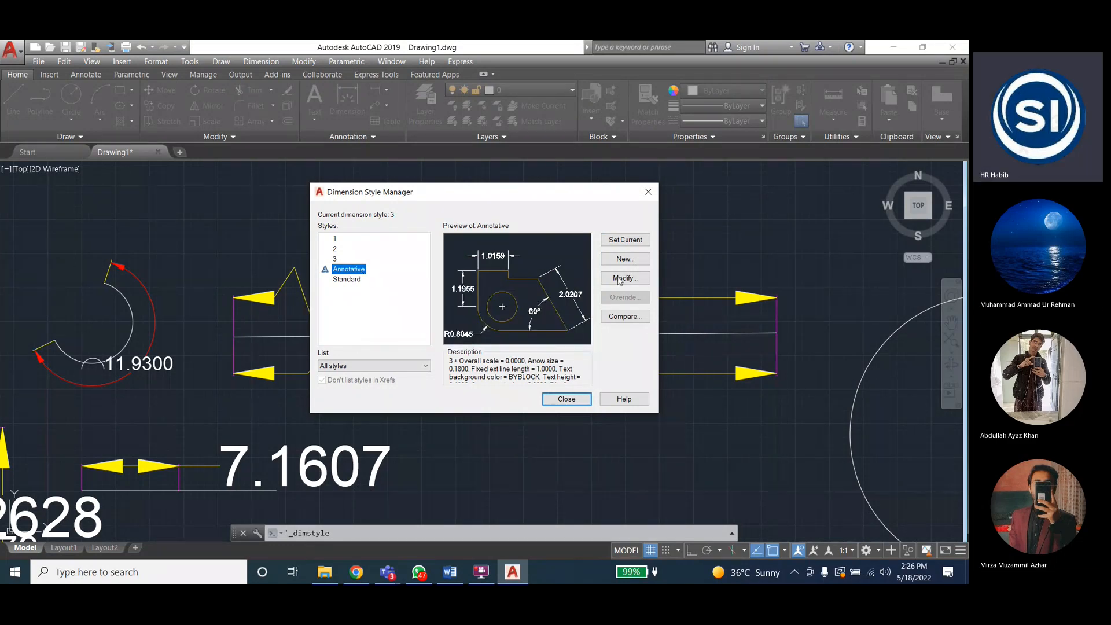
pyautogui.click(335, 259)
pyautogui.click(625, 240)
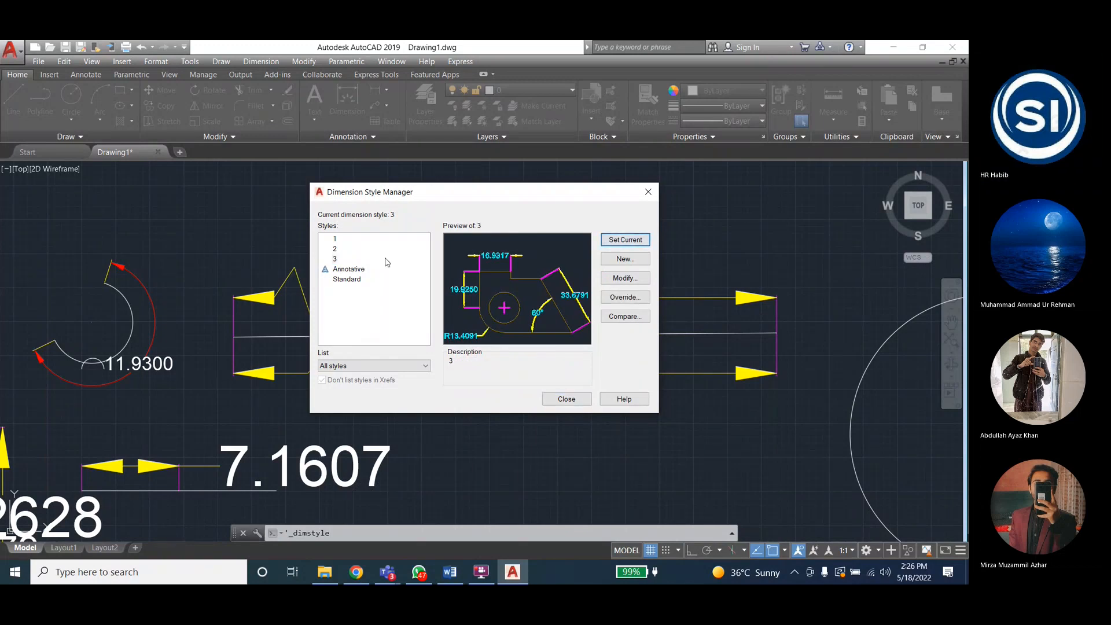
pyautogui.click(614, 281)
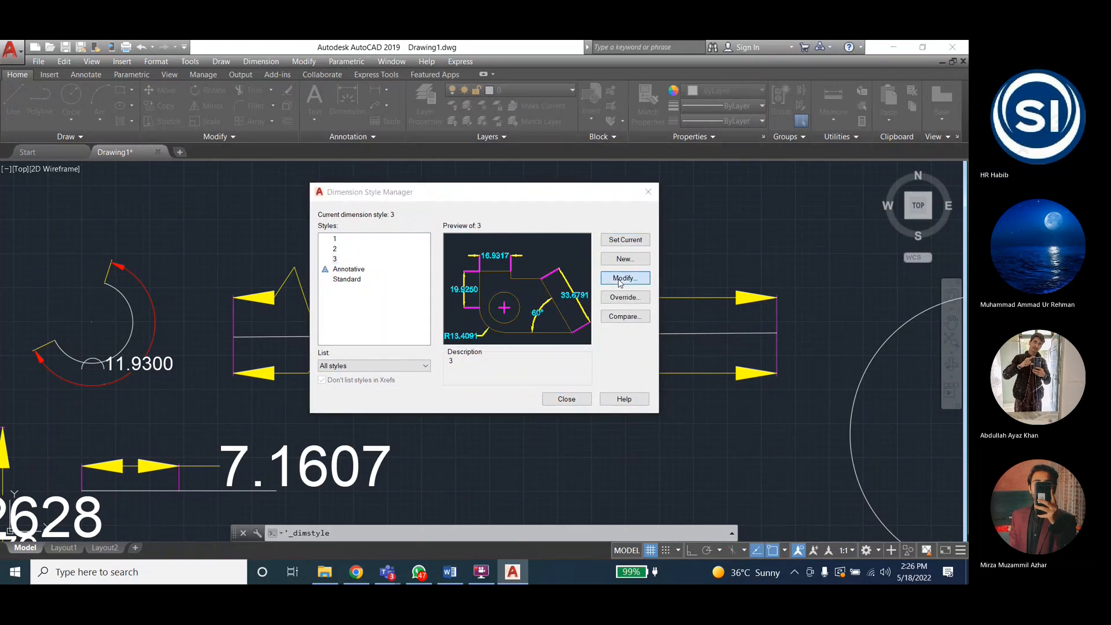
pyautogui.click(461, 188)
pyautogui.click(463, 203)
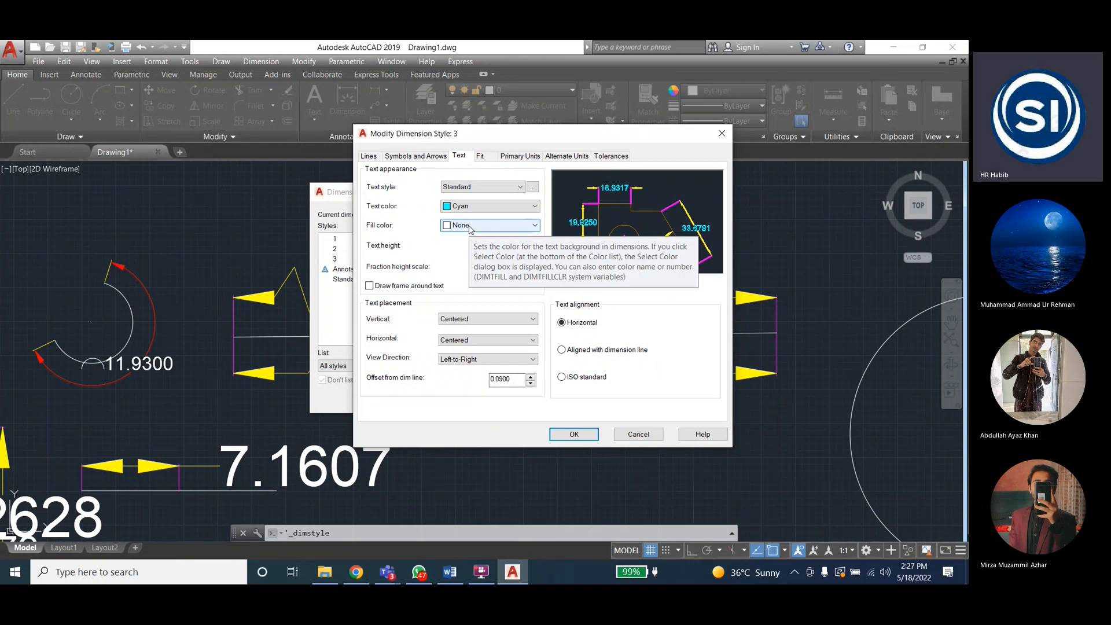
# Turn the frame around style 3's text on and back off, and try the Above and Outside vertical text placements
pyautogui.click(369, 287)
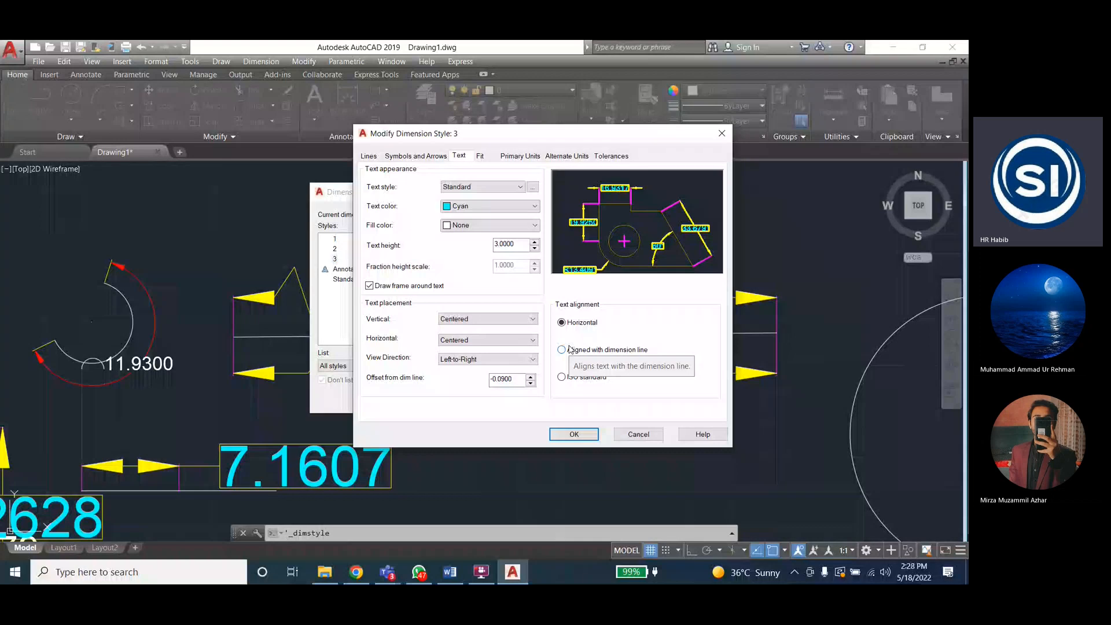
pyautogui.click(369, 286)
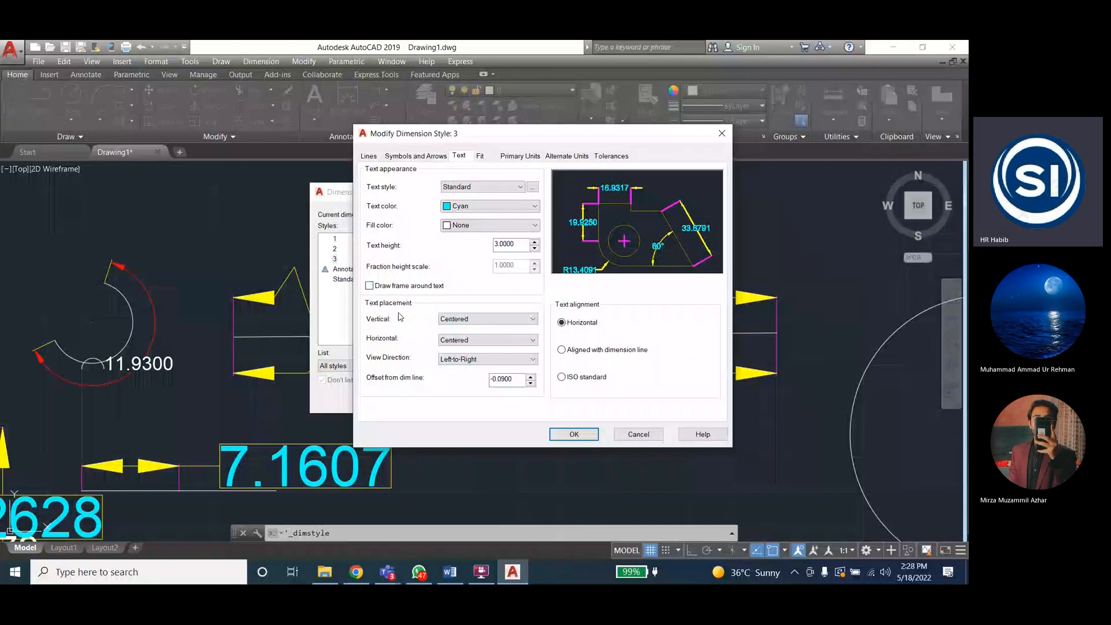
pyautogui.click(456, 319)
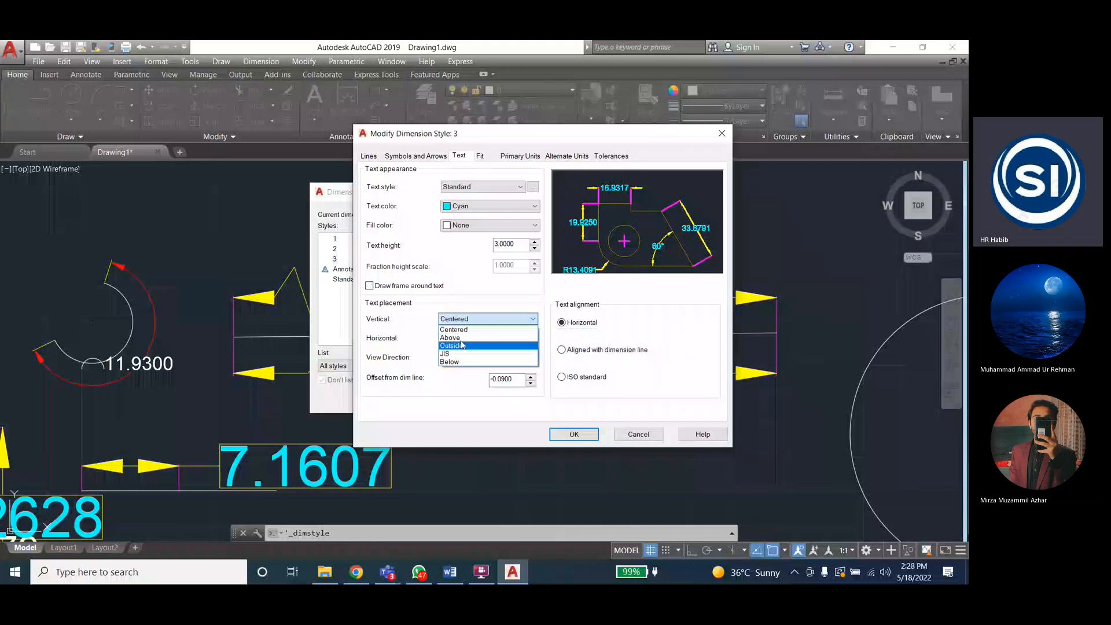
pyautogui.click(464, 338)
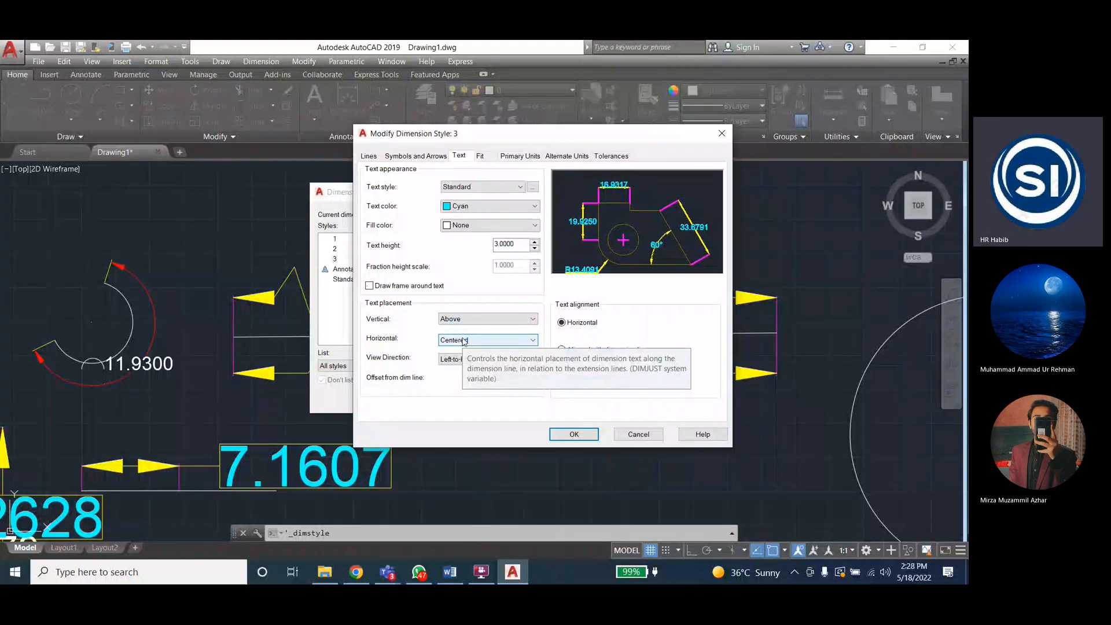
pyautogui.click(463, 342)
pyautogui.click(469, 319)
pyautogui.click(470, 345)
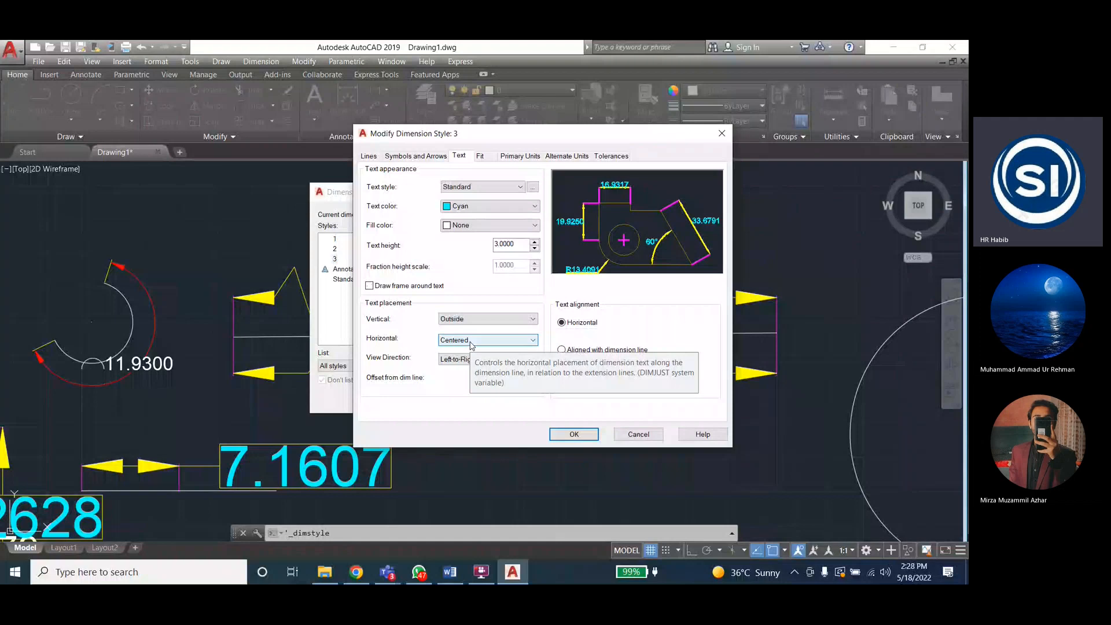
# Try the Below vertical text placement, set it to JIS, and accept the changes to dimension style 3
pyautogui.scroll(-1, 478, 317)
pyautogui.click(479, 318)
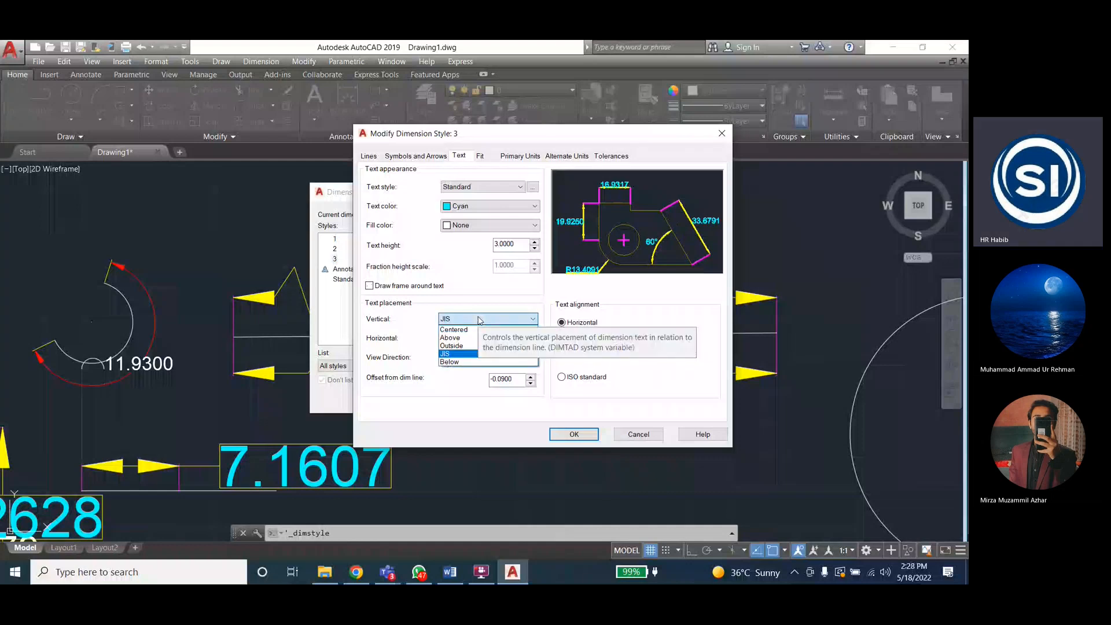
pyautogui.click(459, 361)
pyautogui.click(472, 321)
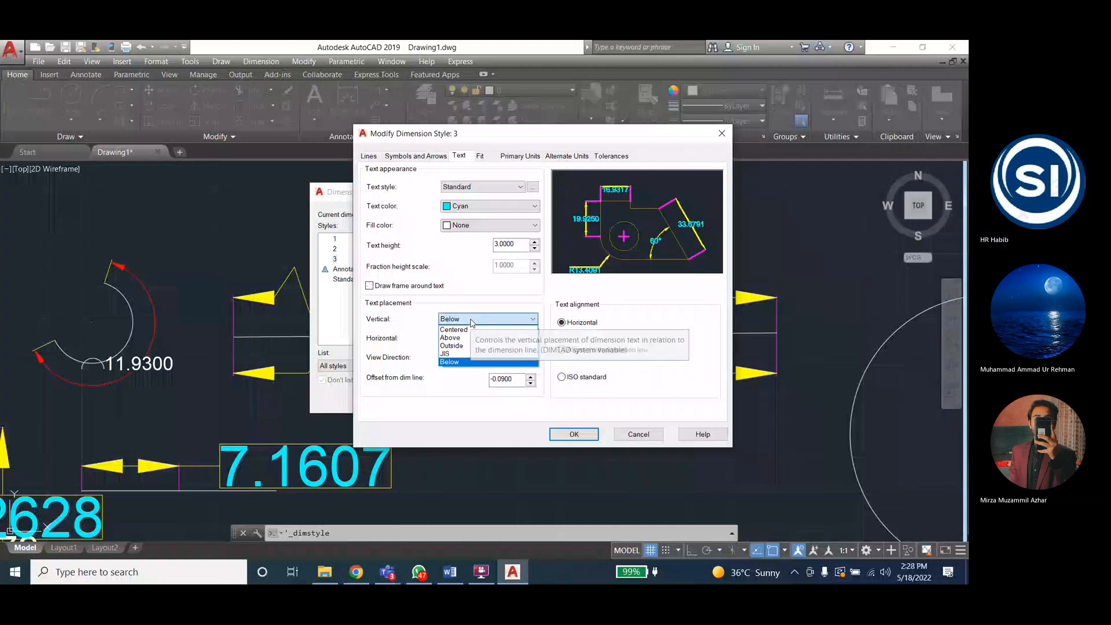
pyautogui.click(451, 353)
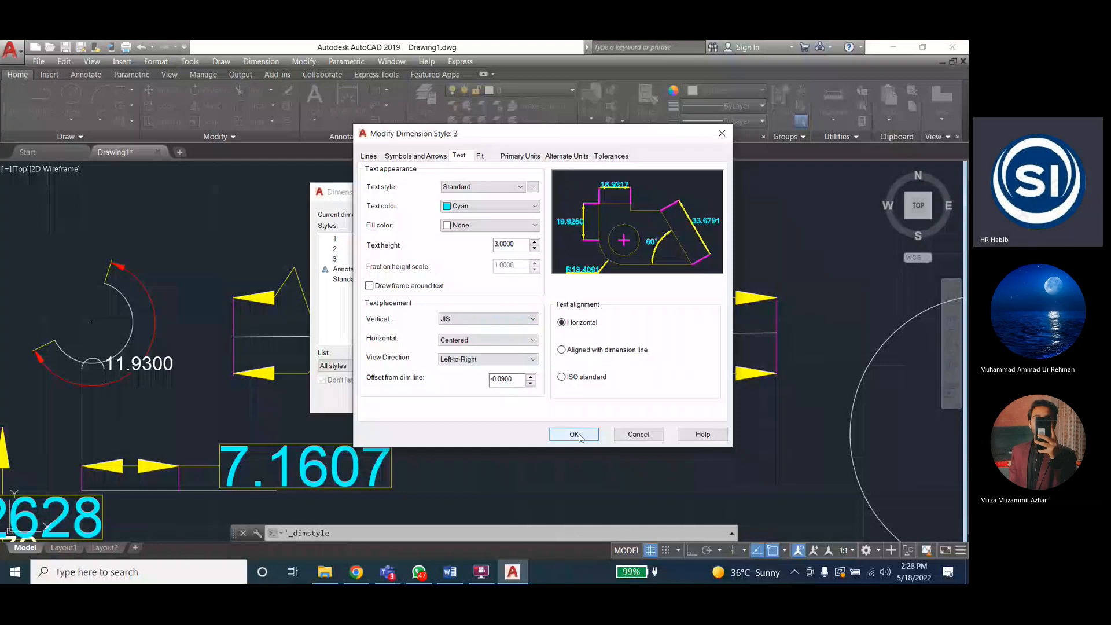
pyautogui.click(579, 435)
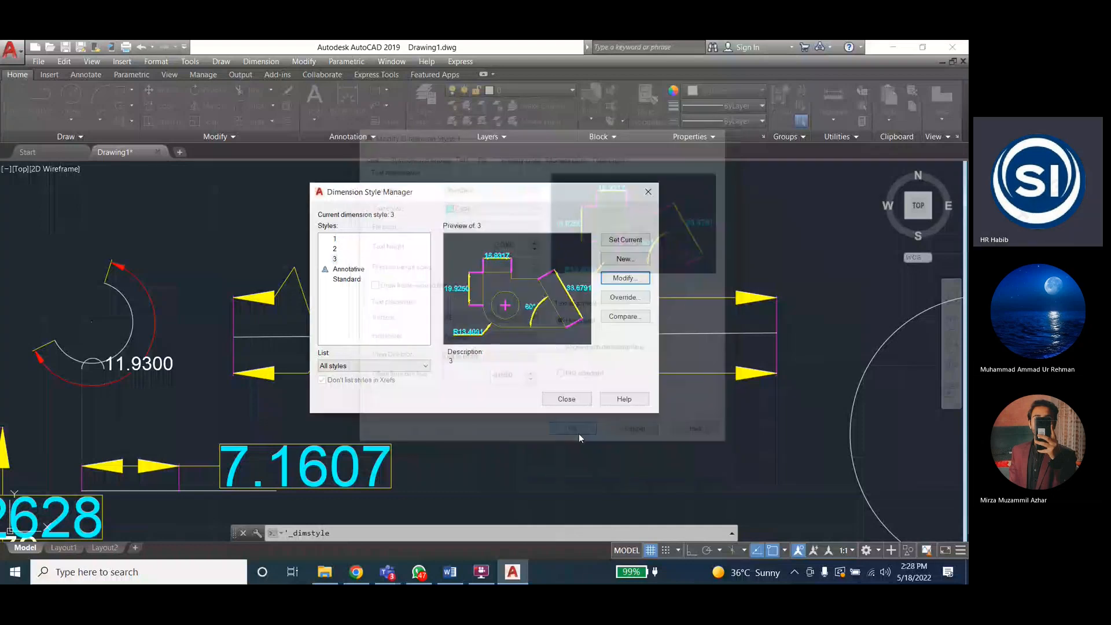
pyautogui.click(565, 399)
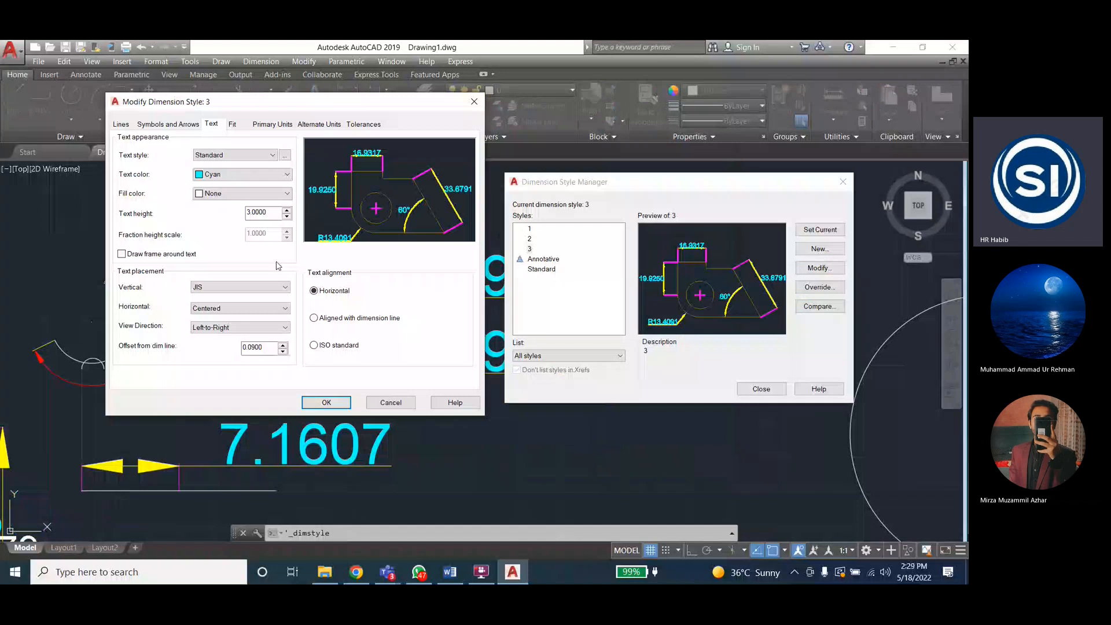
# Set style 3's vertical text placement to Centered, preview Over Ext Line 2 horizontally, and set horizontal placement back to Centered
pyautogui.click(230, 287)
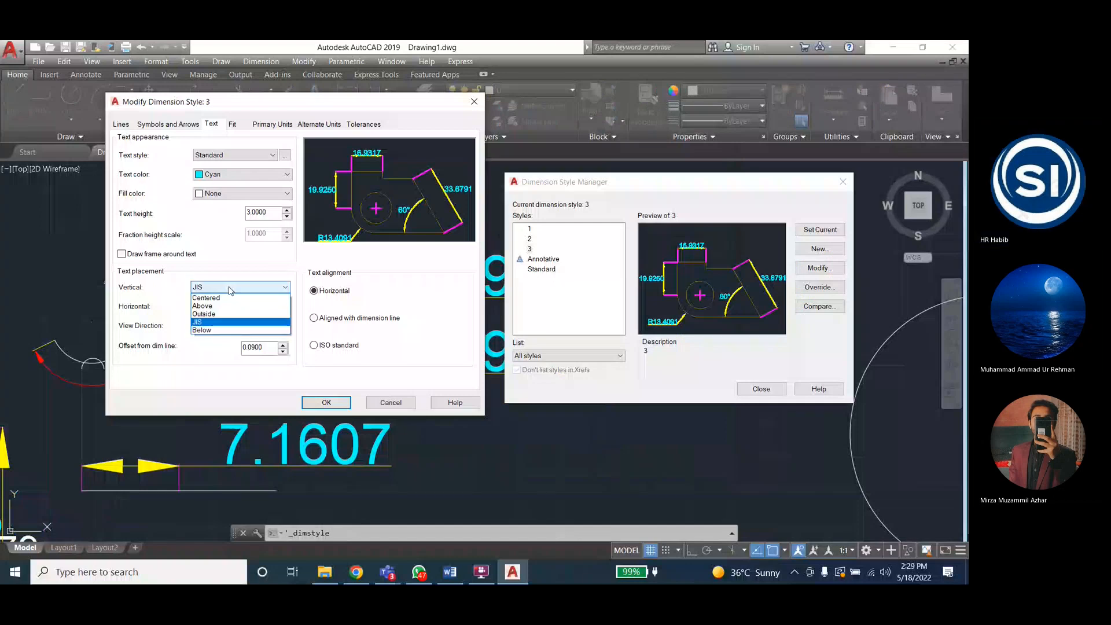
pyautogui.click(227, 297)
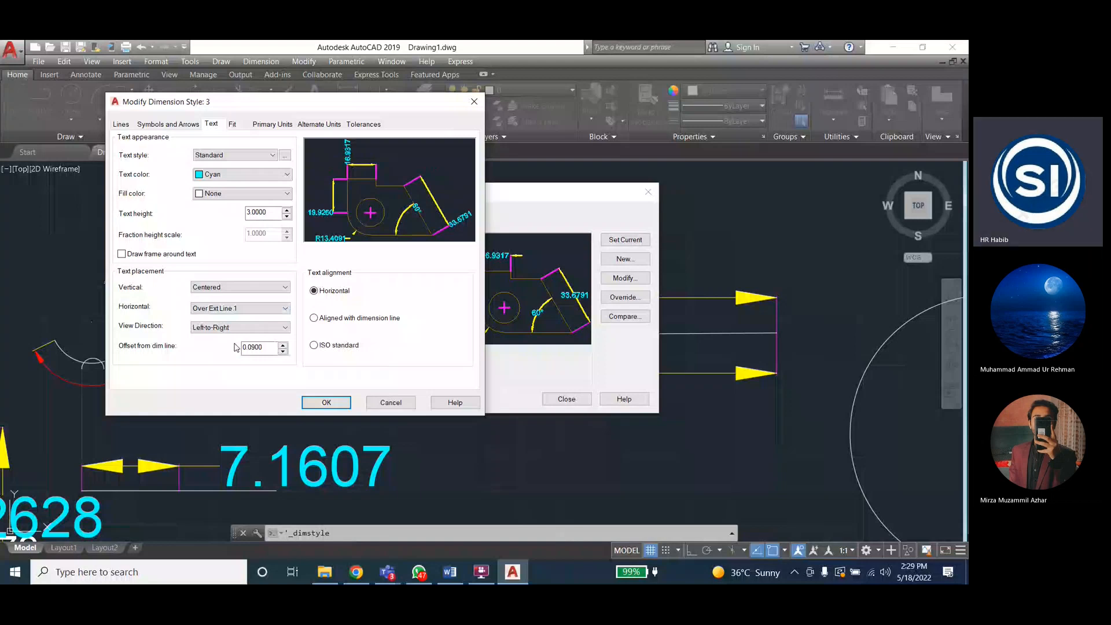
pyautogui.press('Down')
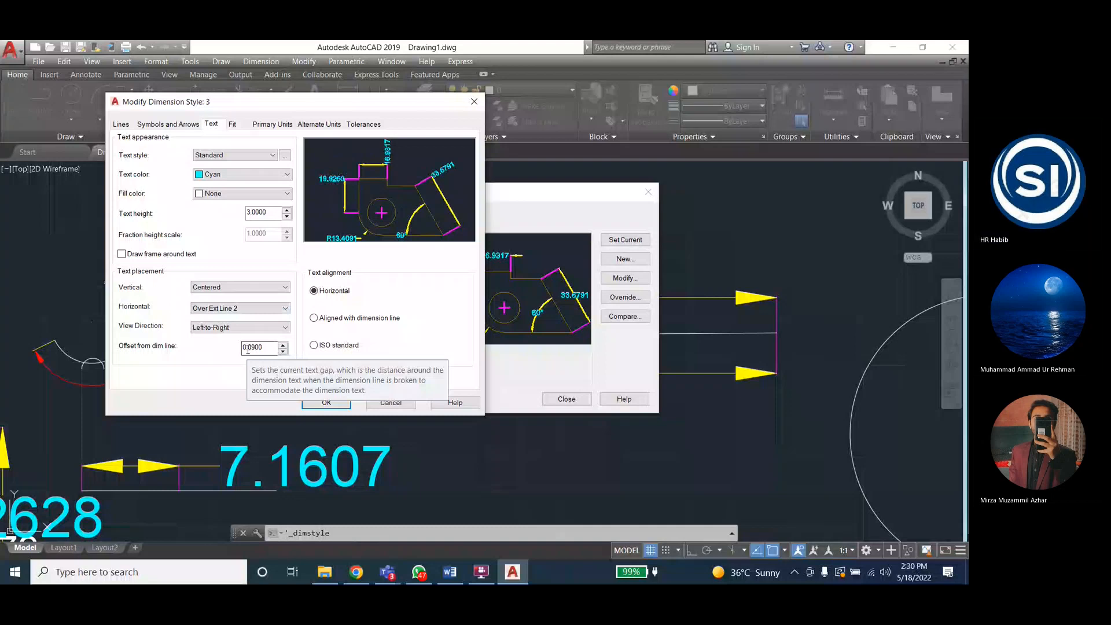
pyautogui.click(255, 308)
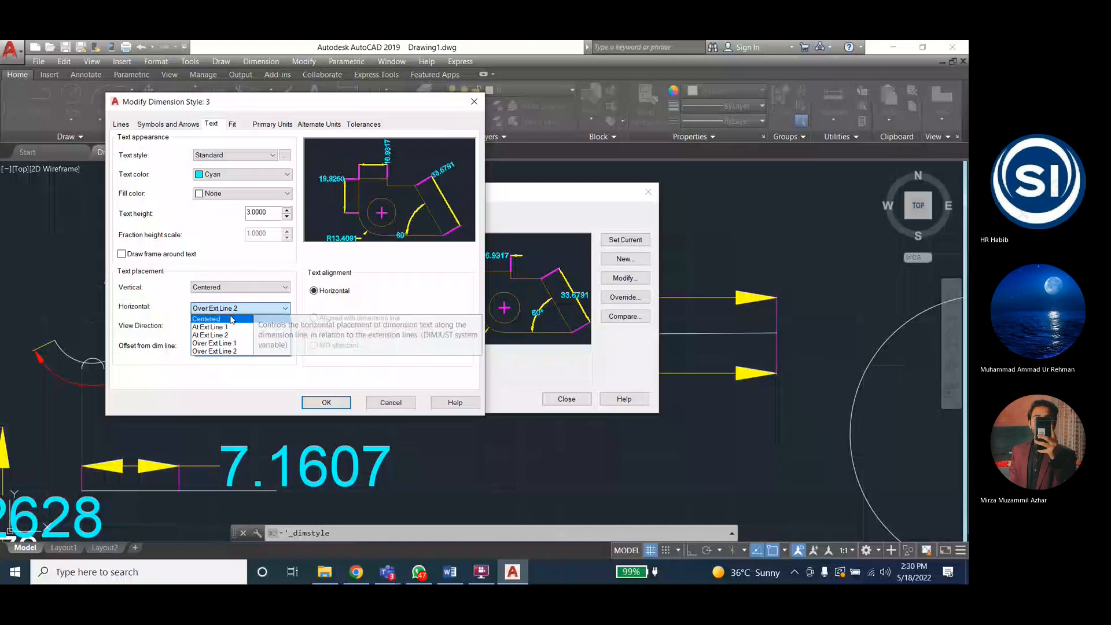
pyautogui.click(232, 319)
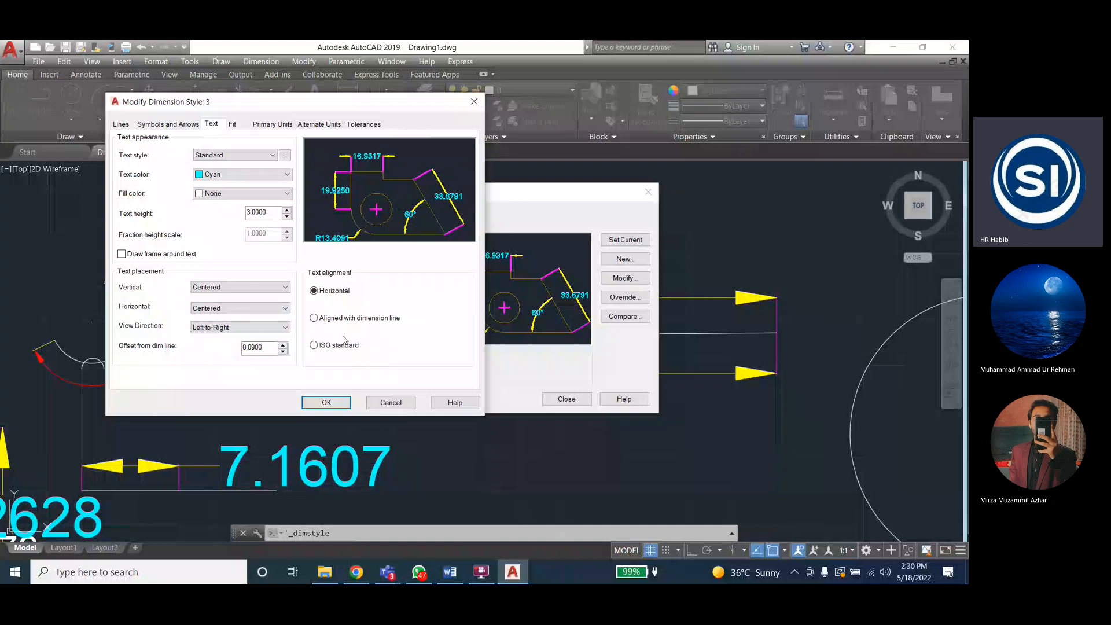
# Try a text offset from the dimension line of 0.5, set it to 1, and accept the changes
pyautogui.doubleClick(253, 348)
pyautogui.write('0.5')
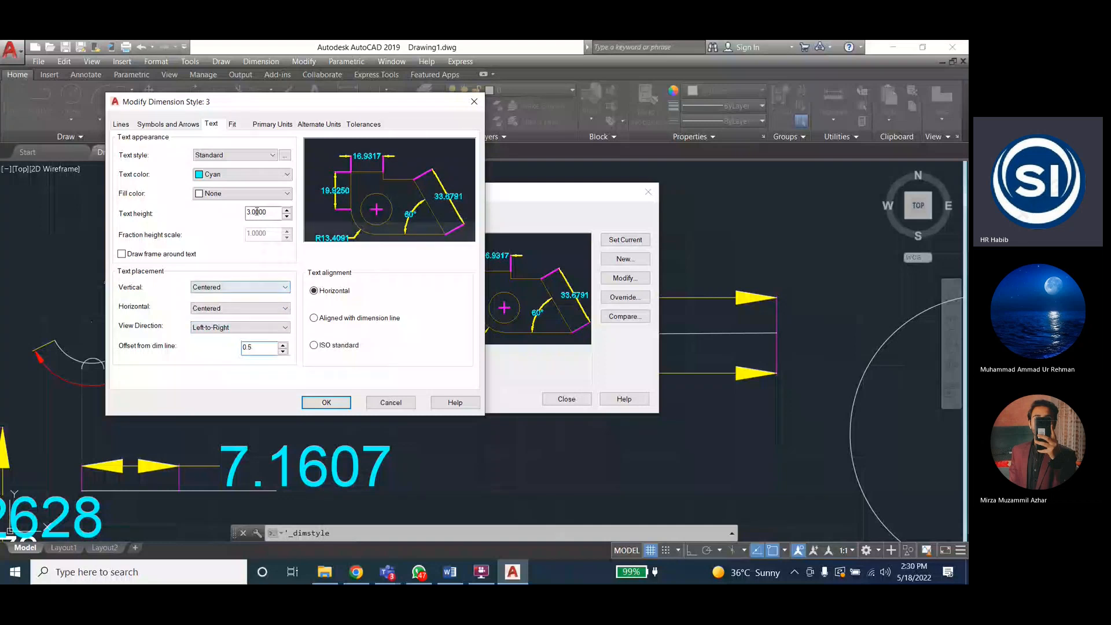
pyautogui.press('Return')
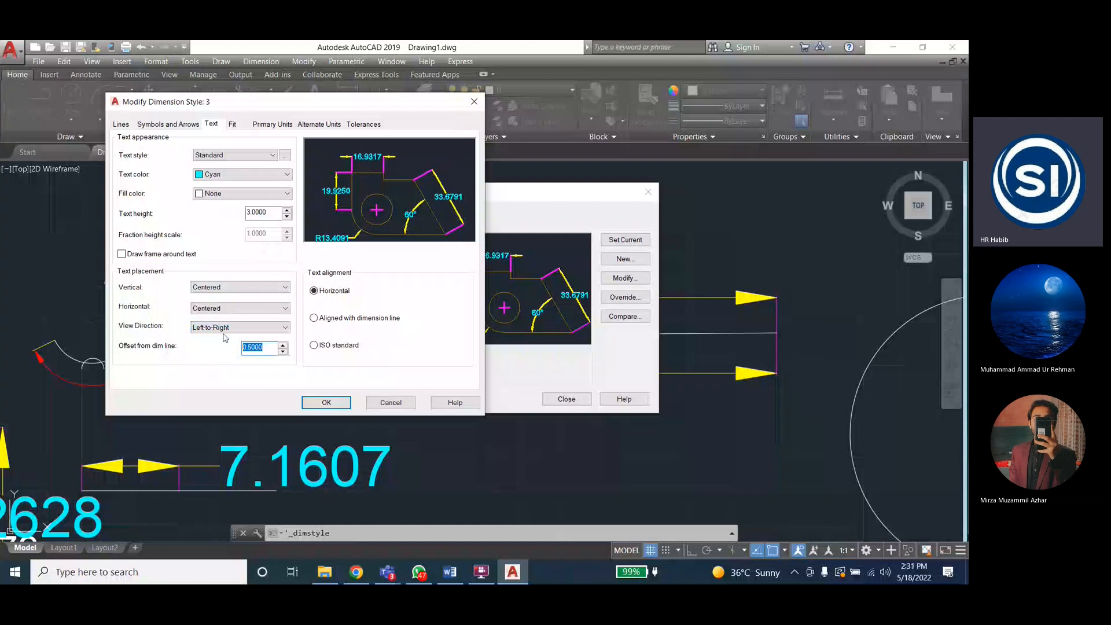
pyautogui.write('1')
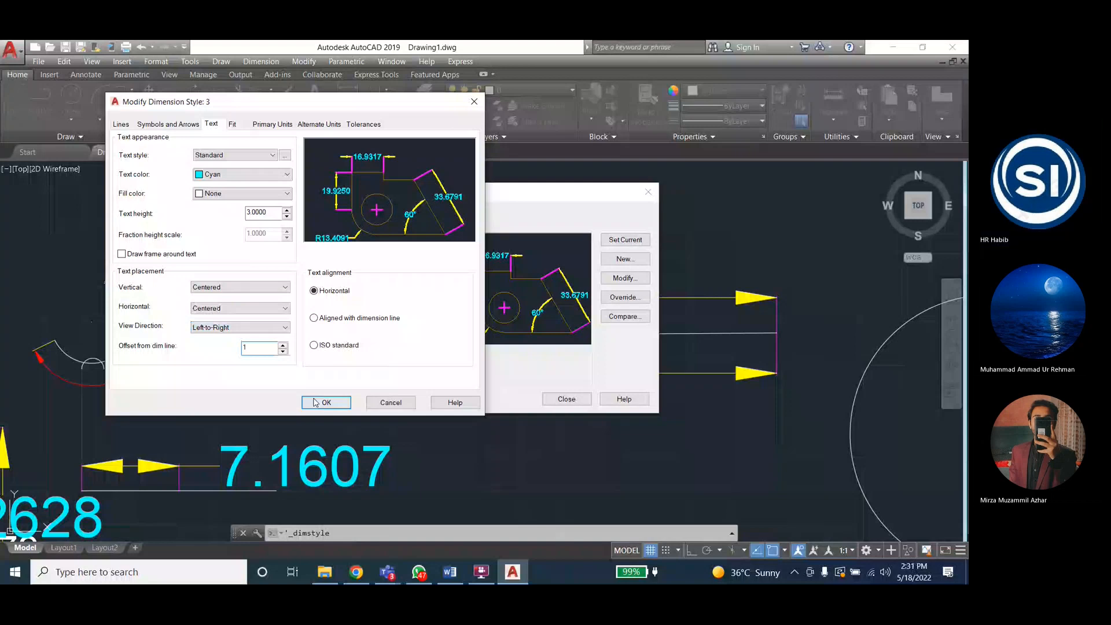
pyautogui.click(315, 402)
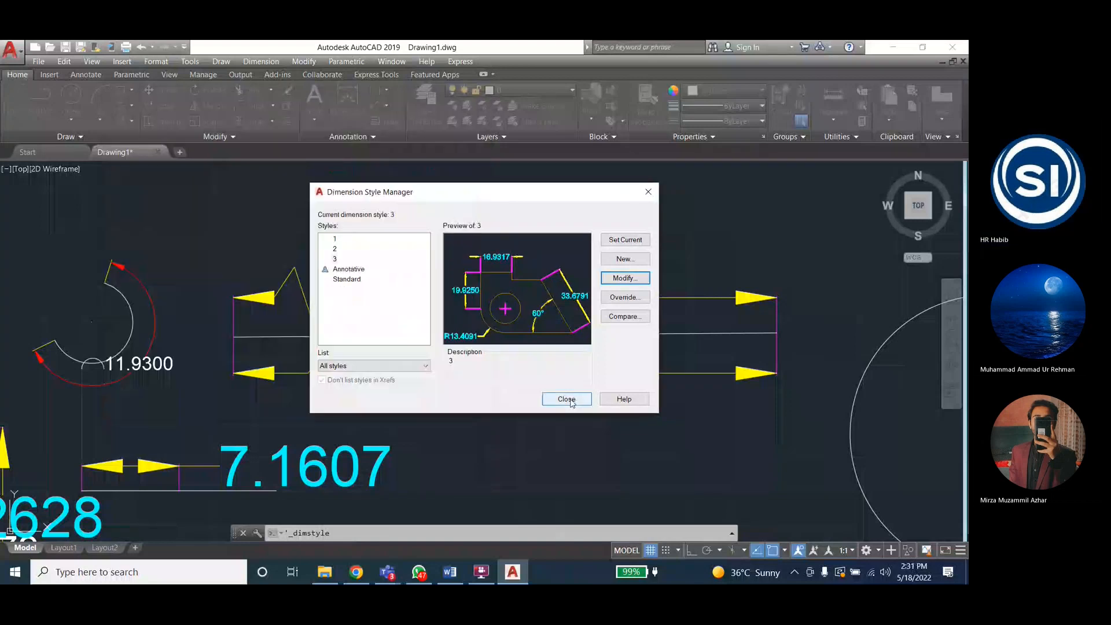
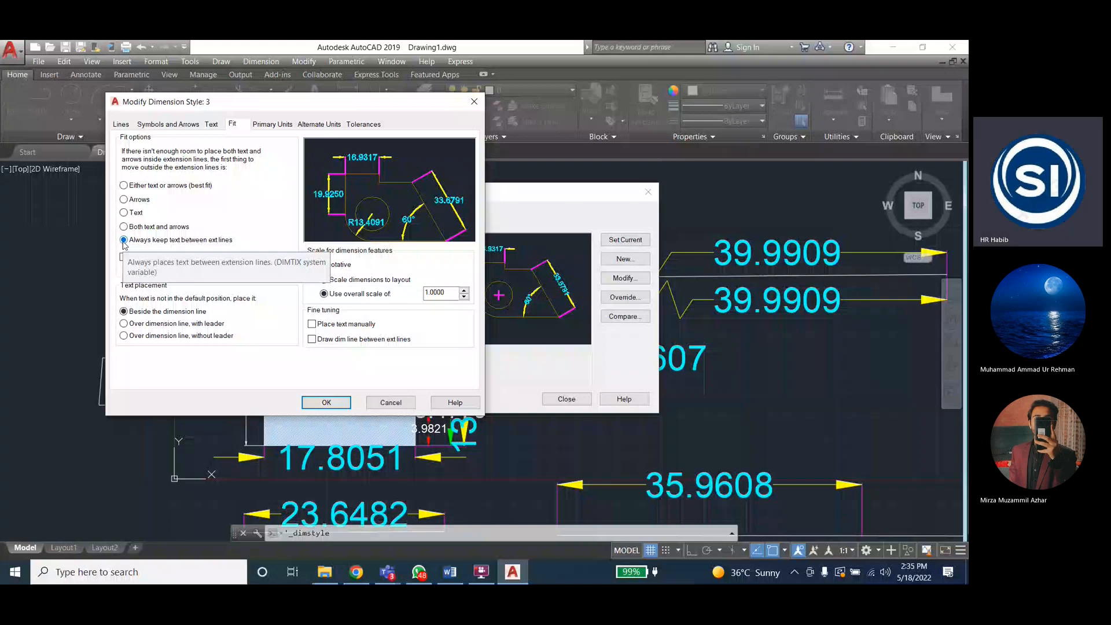
# Apply the fit option that always keeps text between the extension lines to dimension style 3
pyautogui.click(326, 402)
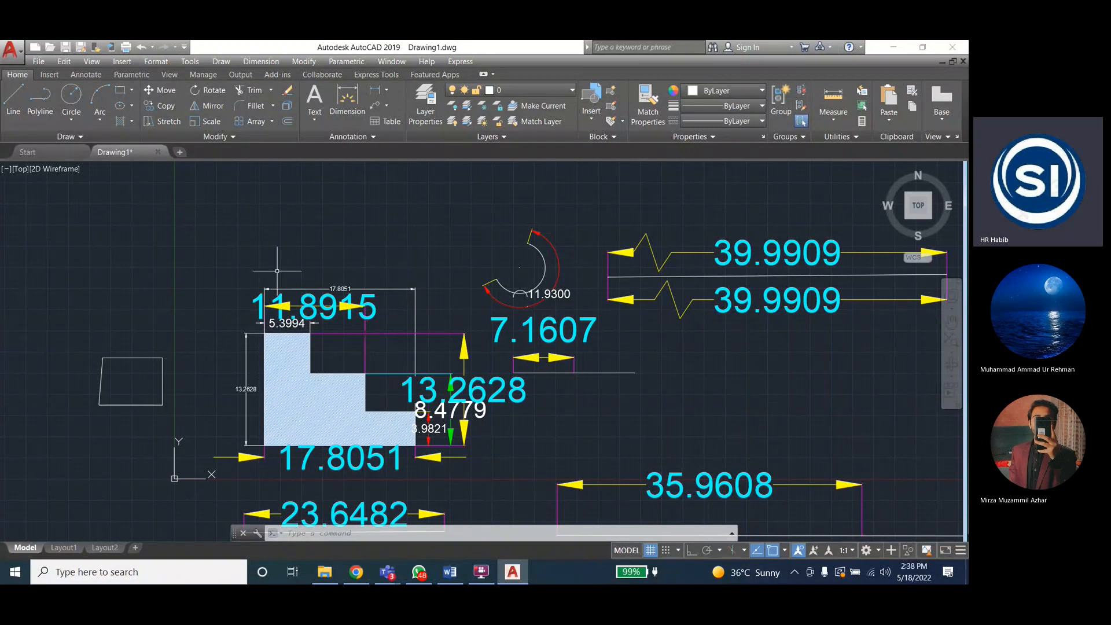
# Draw separate horizontal test lines in the empty area beyond the two crossed dimensioned lines
pyautogui.scroll(-2, 228, 287)
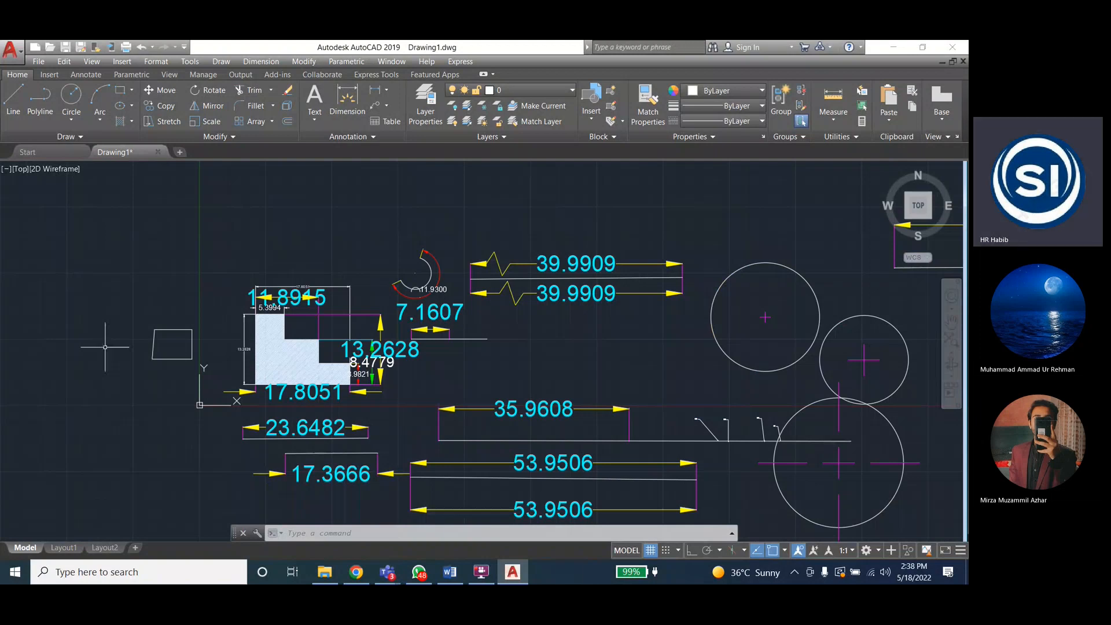
pyautogui.scroll(-4, 147, 328)
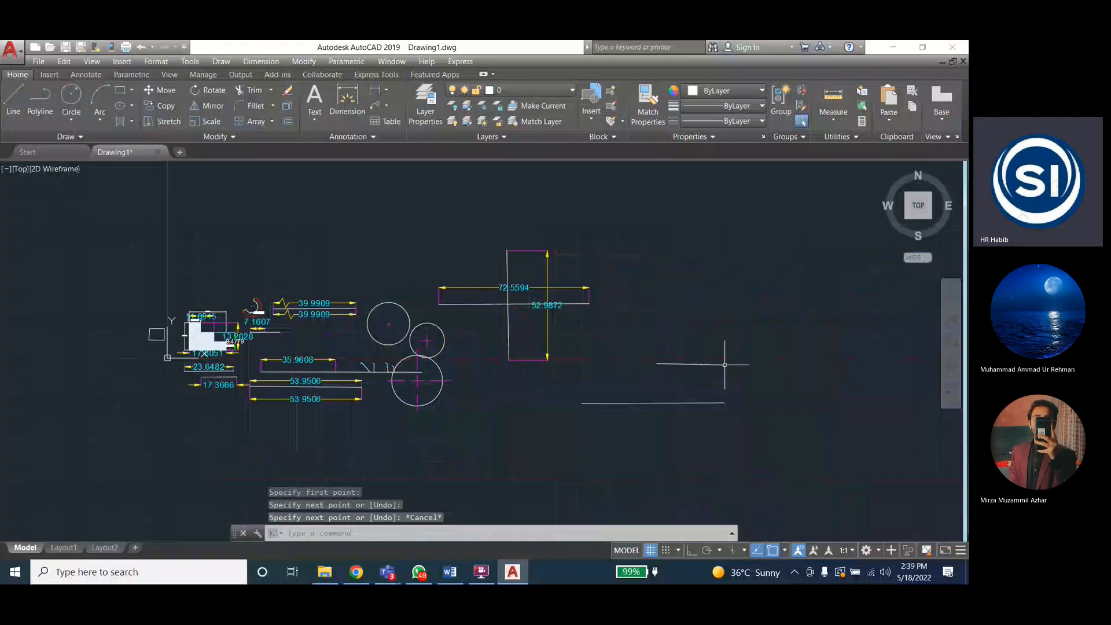
pyautogui.press('Escape')
# In dimension style 3's fit settings, place non-default text over the dimension line with a leader and accept the changes
pyautogui.click(261, 61)
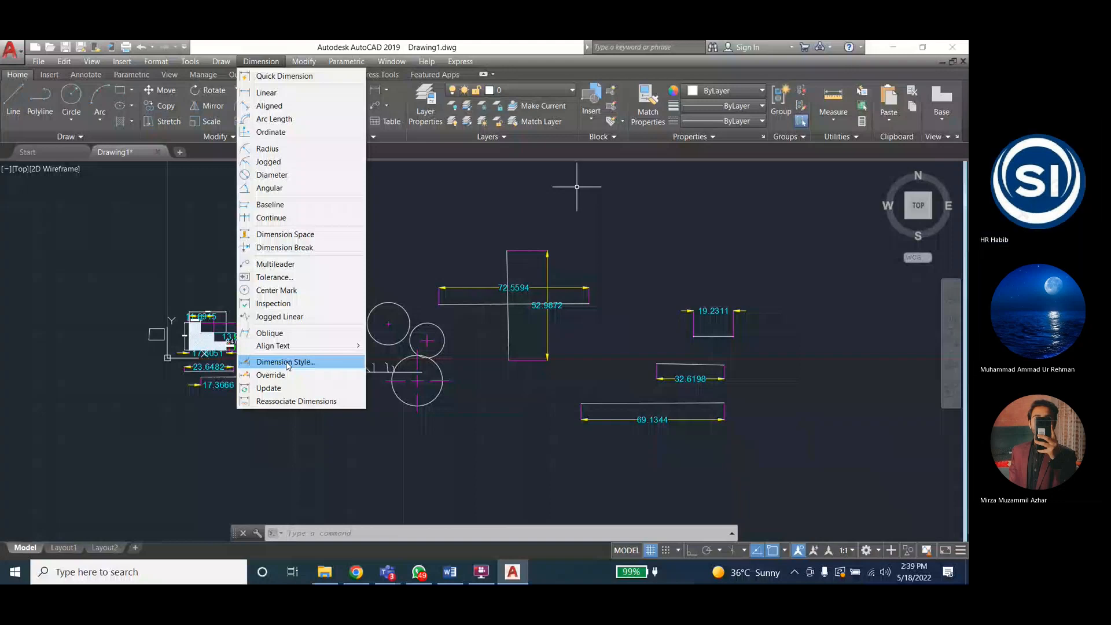
pyautogui.click(285, 362)
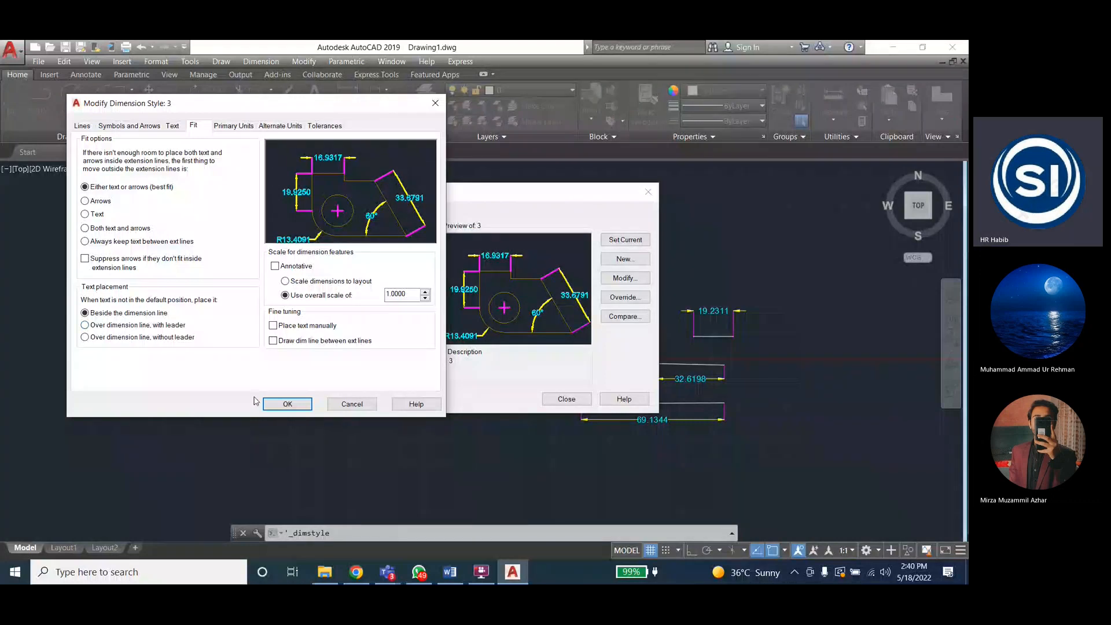
pyautogui.click(288, 404)
pyautogui.click(567, 399)
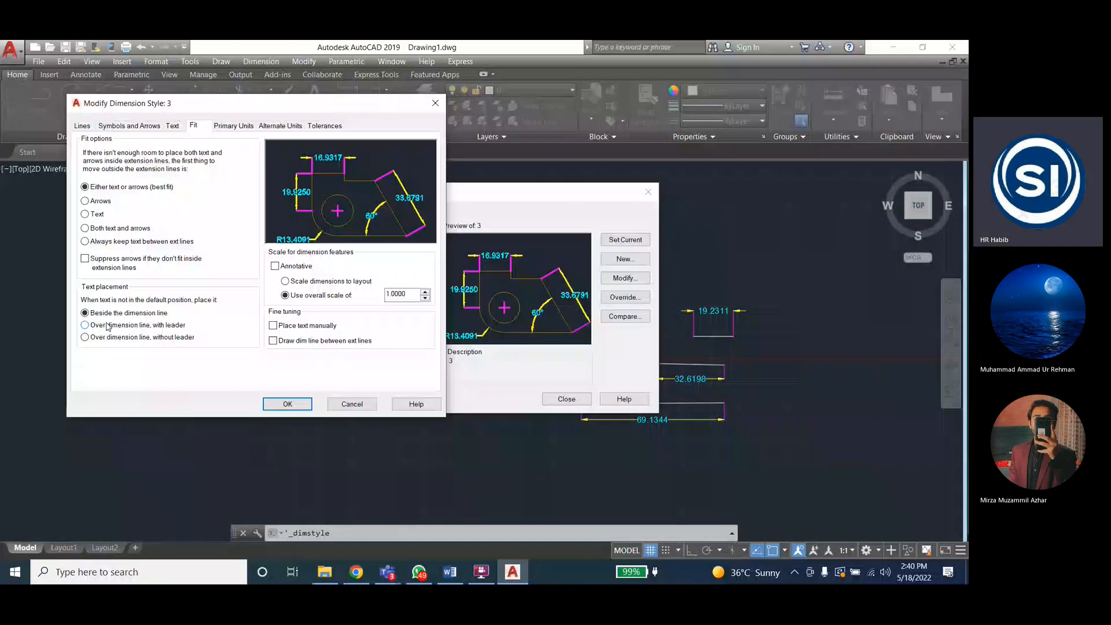
pyautogui.click(107, 325)
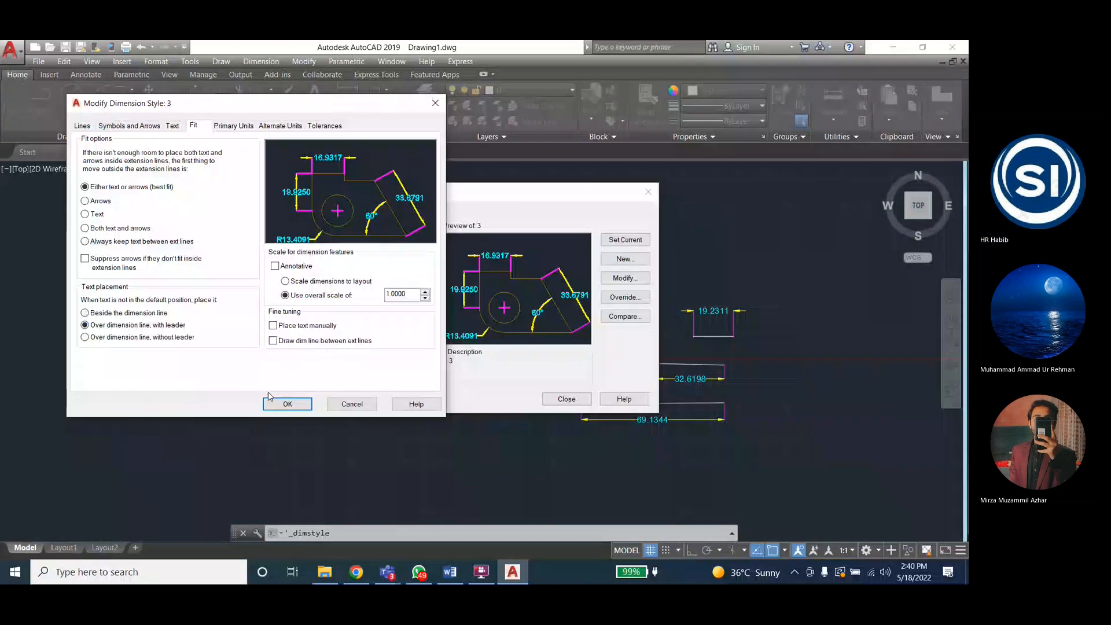
pyautogui.click(283, 403)
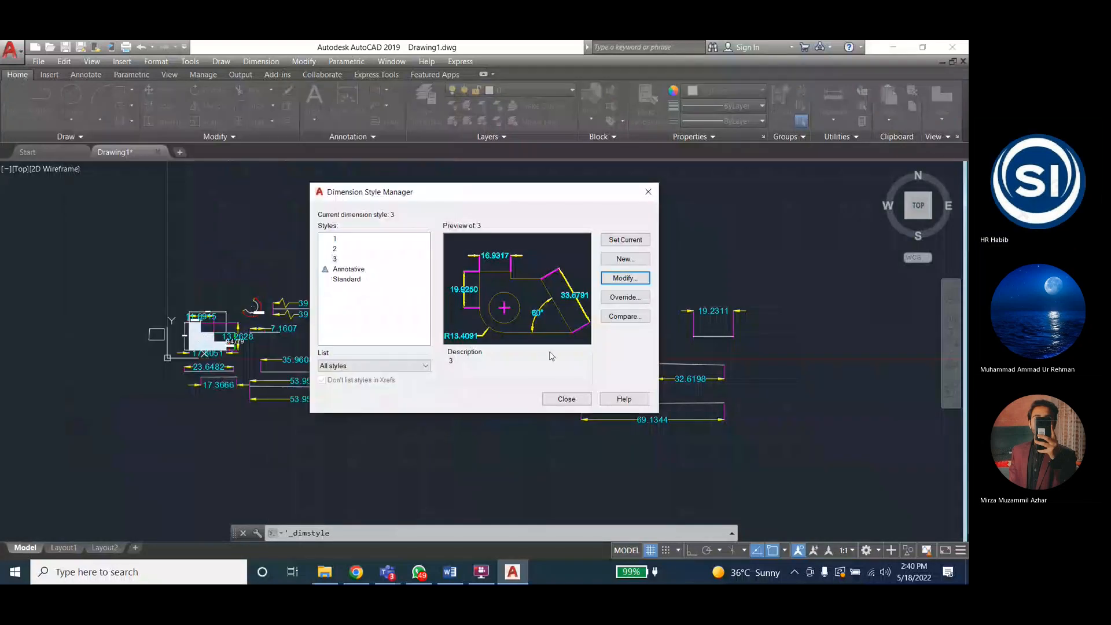
pyautogui.click(566, 399)
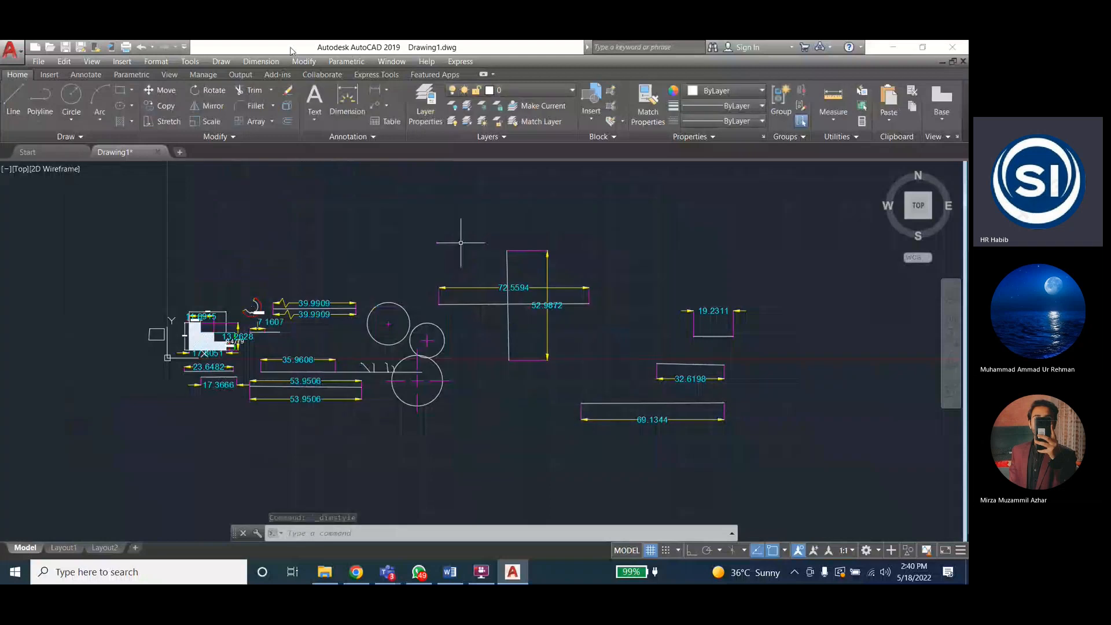
# Update the three linear dimensions on the horizontal test lines to the current dimension style
pyautogui.click(261, 61)
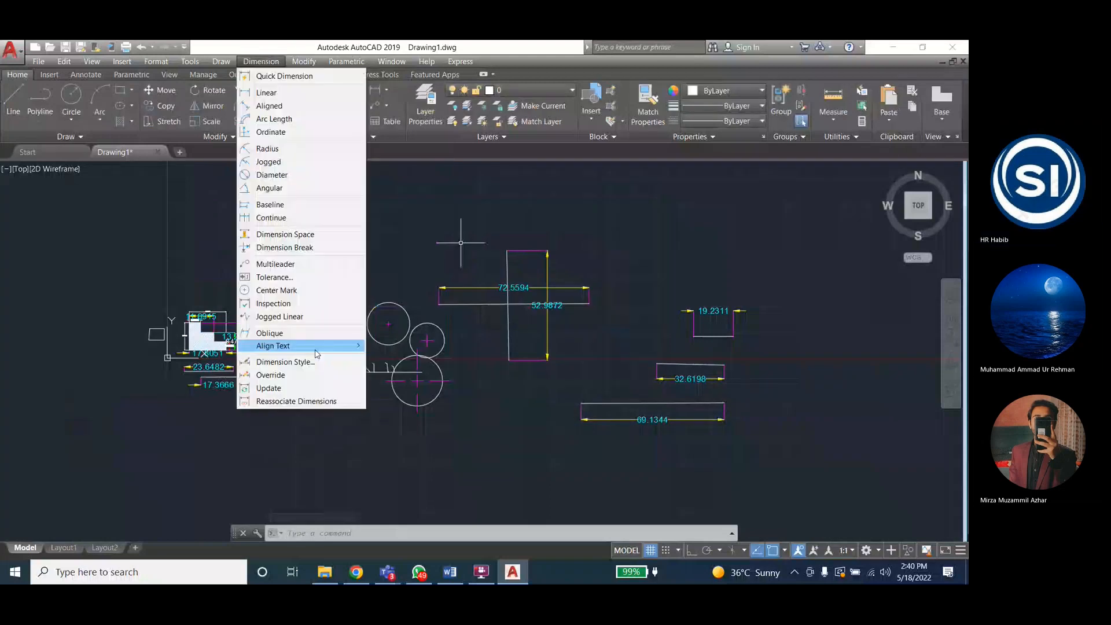
pyautogui.click(268, 388)
pyautogui.click(656, 419)
pyautogui.click(691, 379)
pyautogui.click(713, 311)
pyautogui.press('Return')
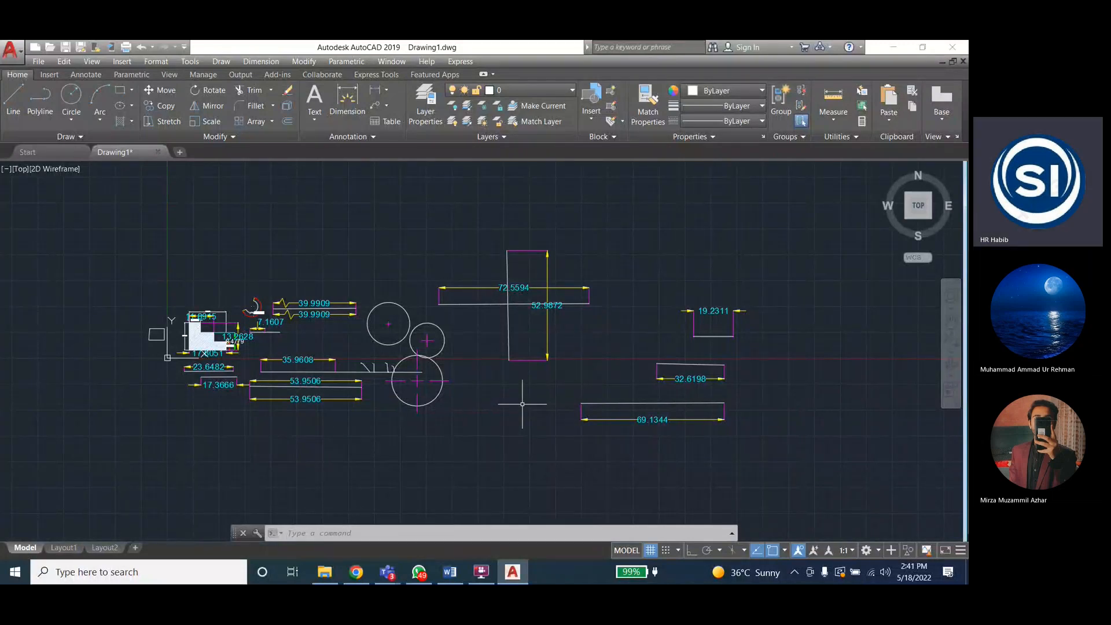
# In dimension style 3's fit settings, place non-default text over the dimension line without a leader and inspect the short dimension below the arc
pyautogui.click(274, 63)
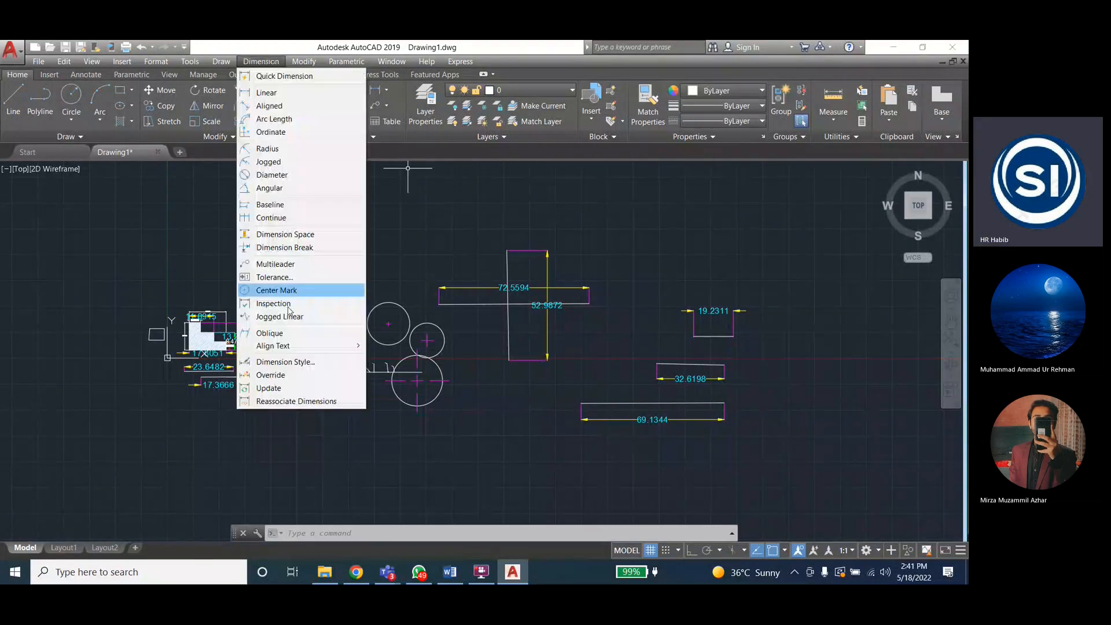
pyautogui.click(285, 362)
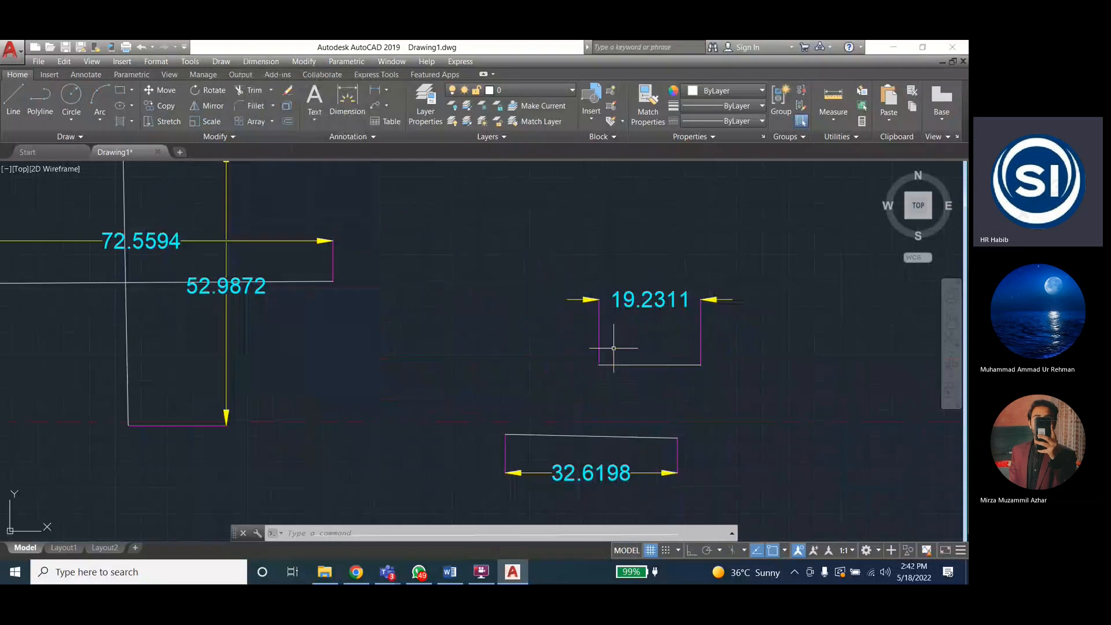
pyautogui.scroll(-2, 489, 248)
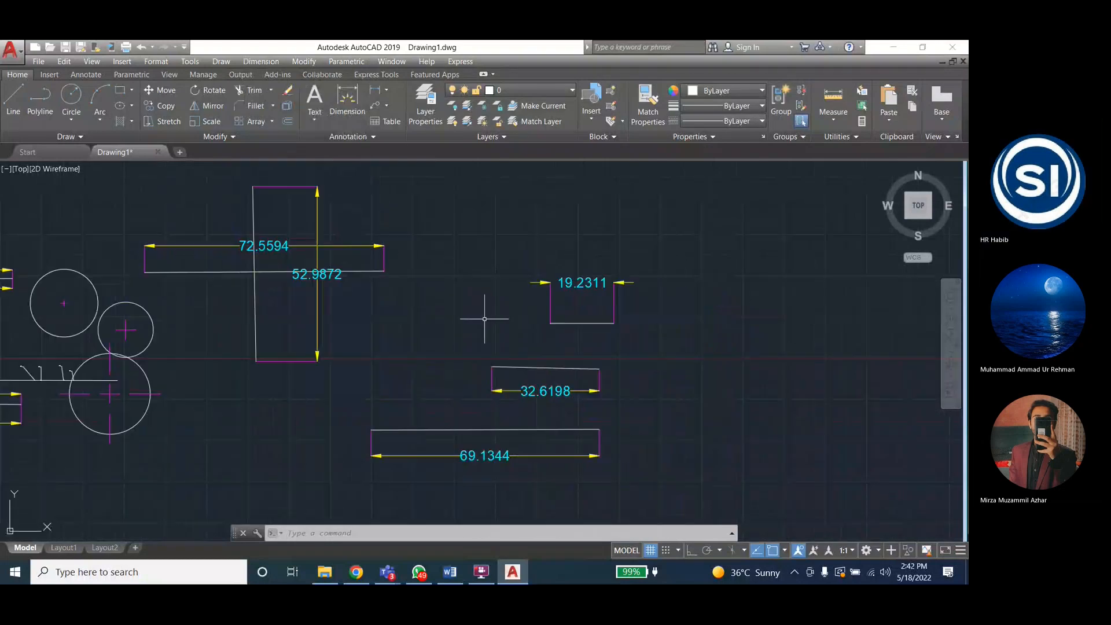
pyautogui.scroll(-2, 685, 314)
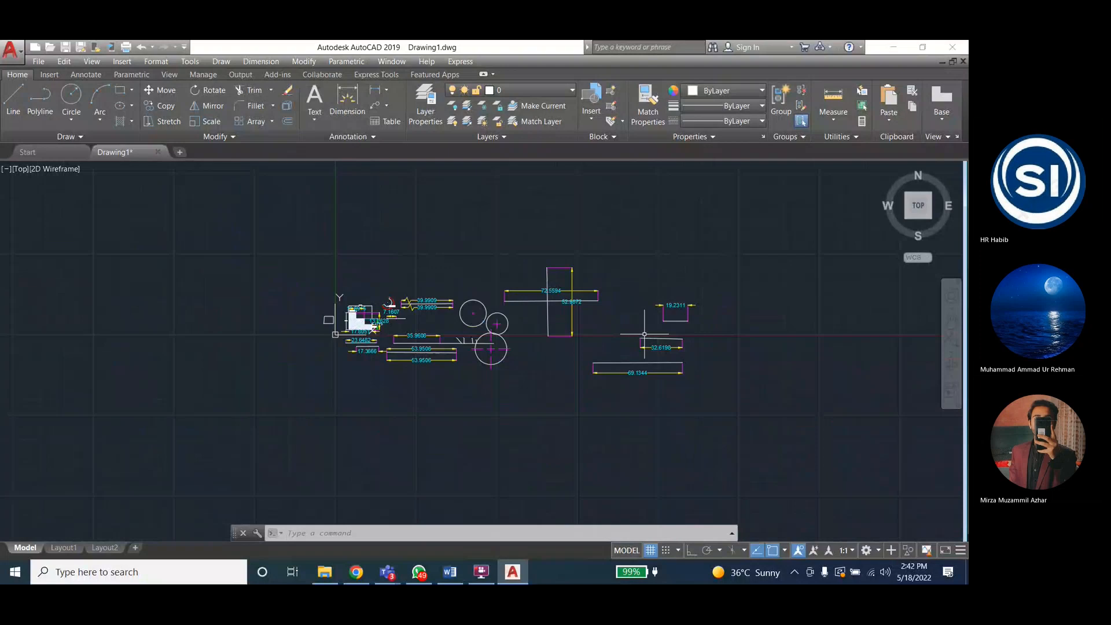
pyautogui.scroll(5, 401, 304)
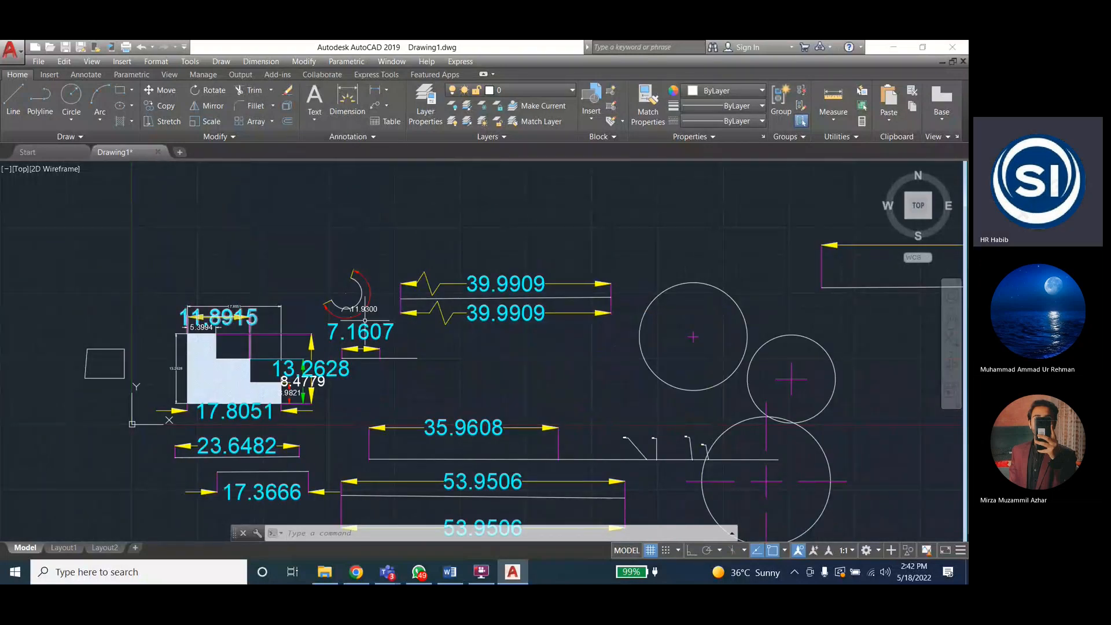
pyautogui.scroll(2, 365, 320)
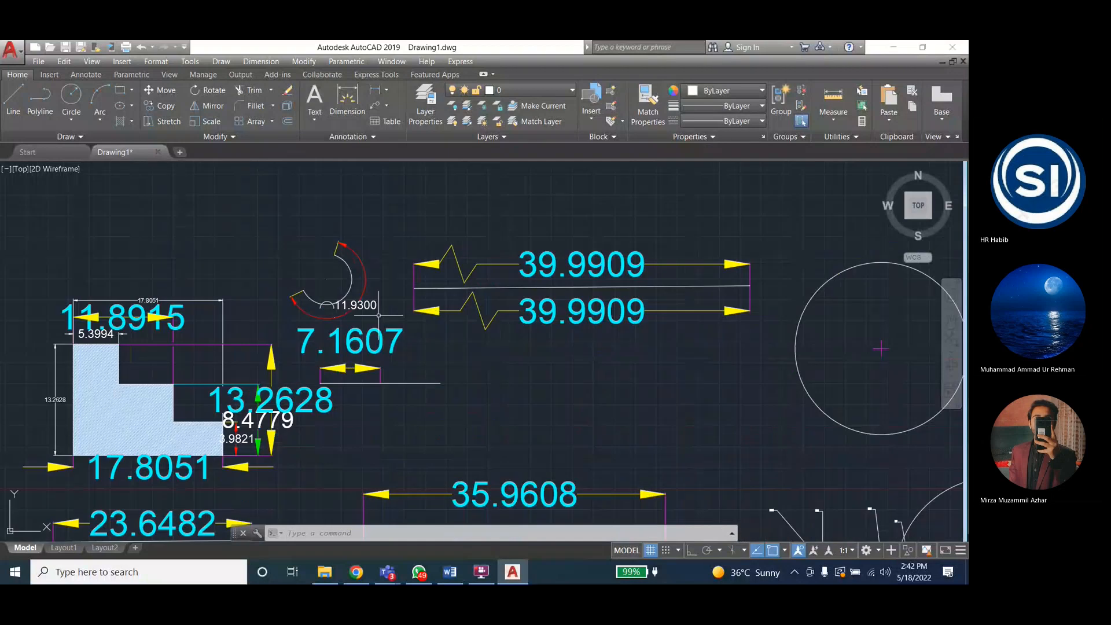
# Modify dimension style 3 so text outside its default position is placed beside the dimension line, and accept the changes
pyautogui.scroll(-2, 379, 316)
pyautogui.click(261, 61)
pyautogui.click(278, 359)
pyautogui.click(629, 279)
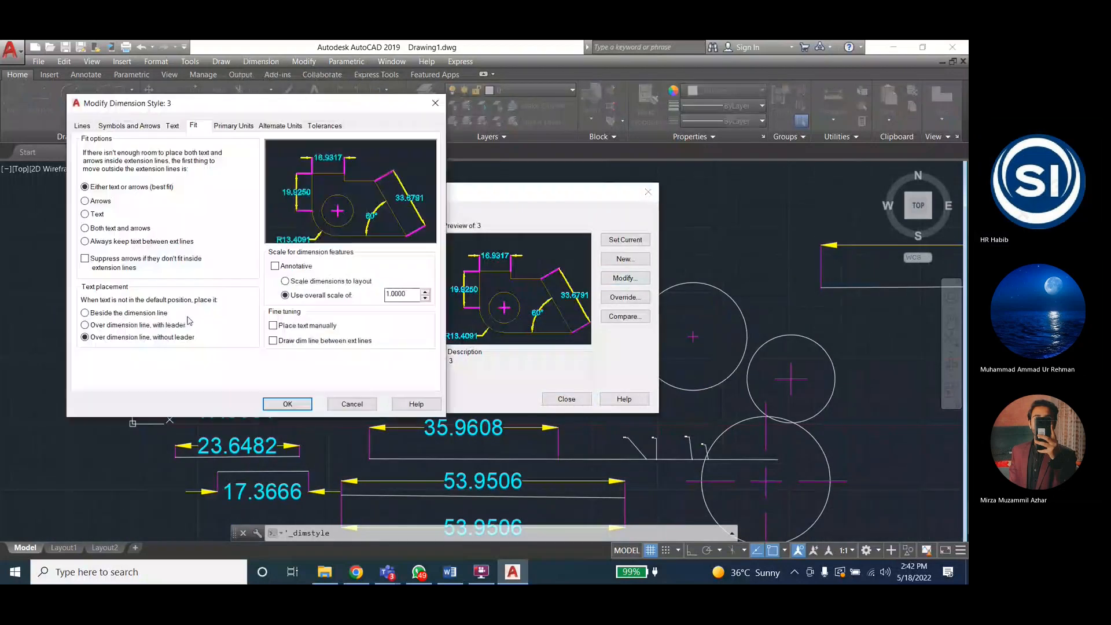
pyautogui.click(286, 401)
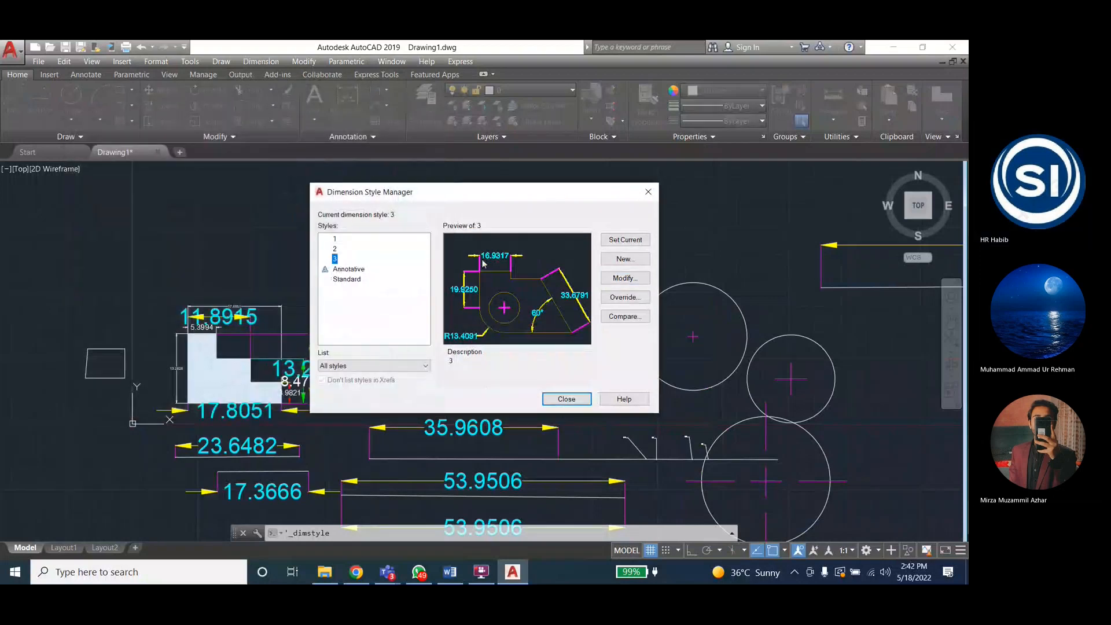
pyautogui.click(564, 405)
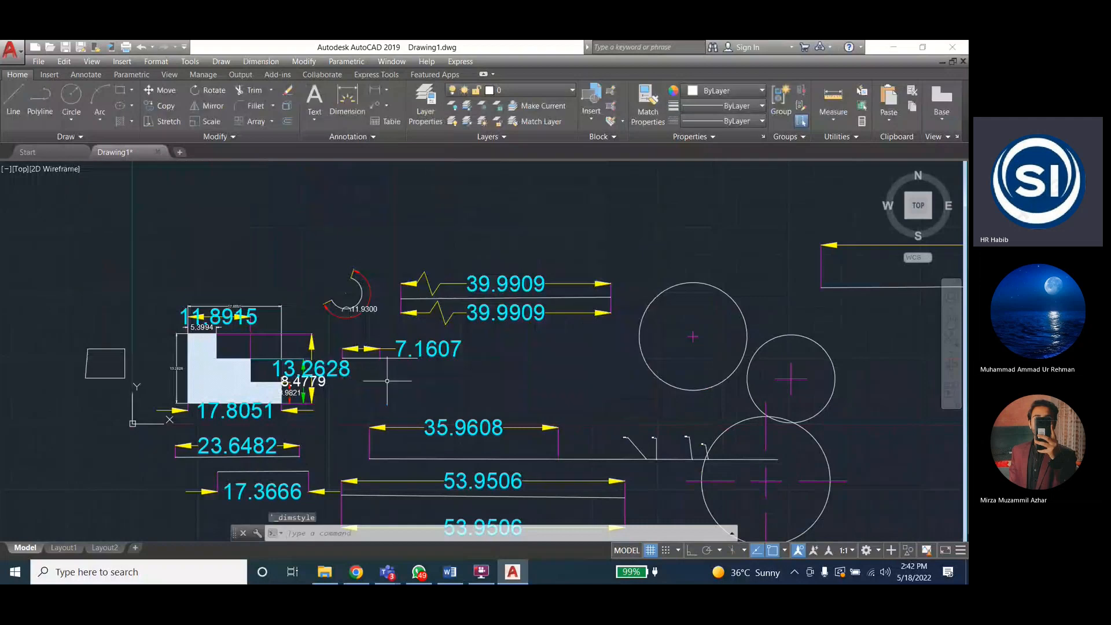
# Draw a short horizontal line about 7.5 units long in the empty area above the circles
pyautogui.scroll(-4, 626, 398)
pyautogui.scroll(2, 626, 397)
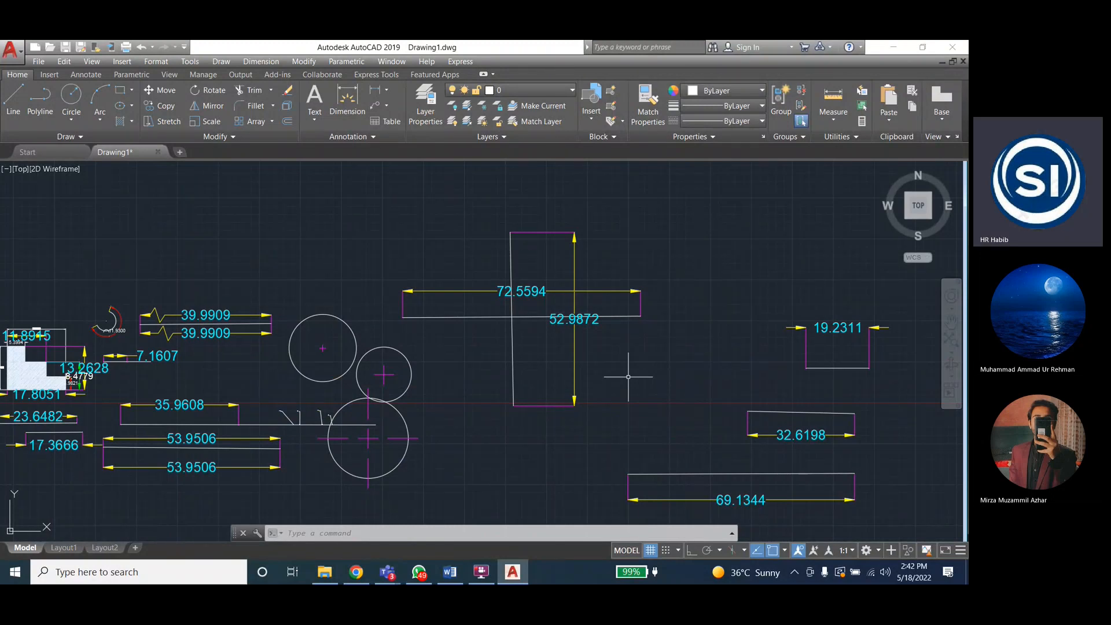
pyautogui.click(14, 100)
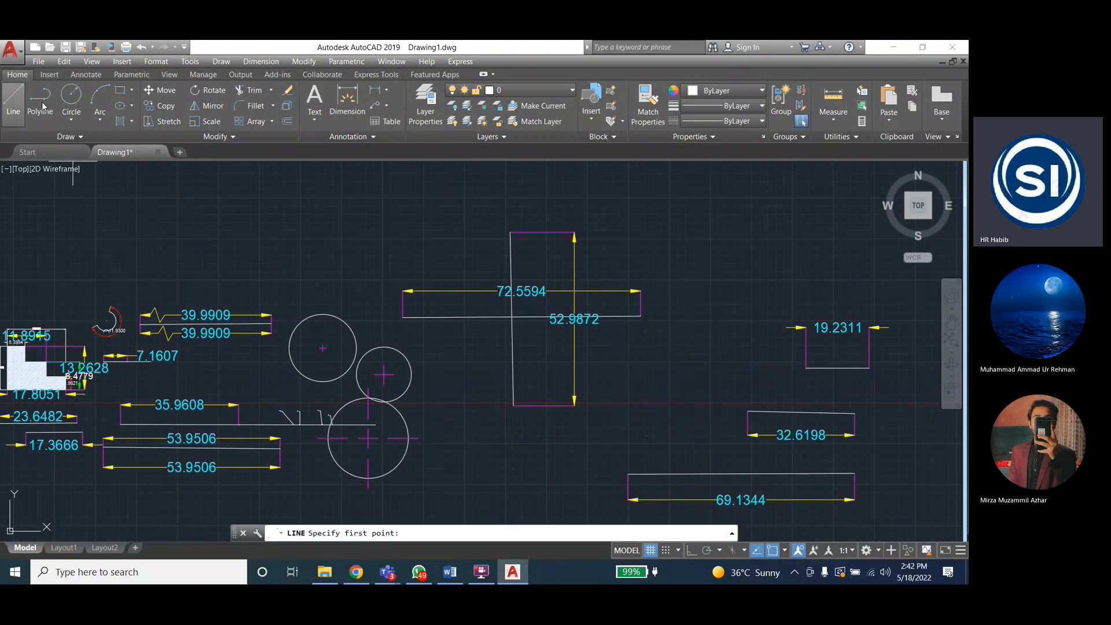
pyautogui.click(313, 243)
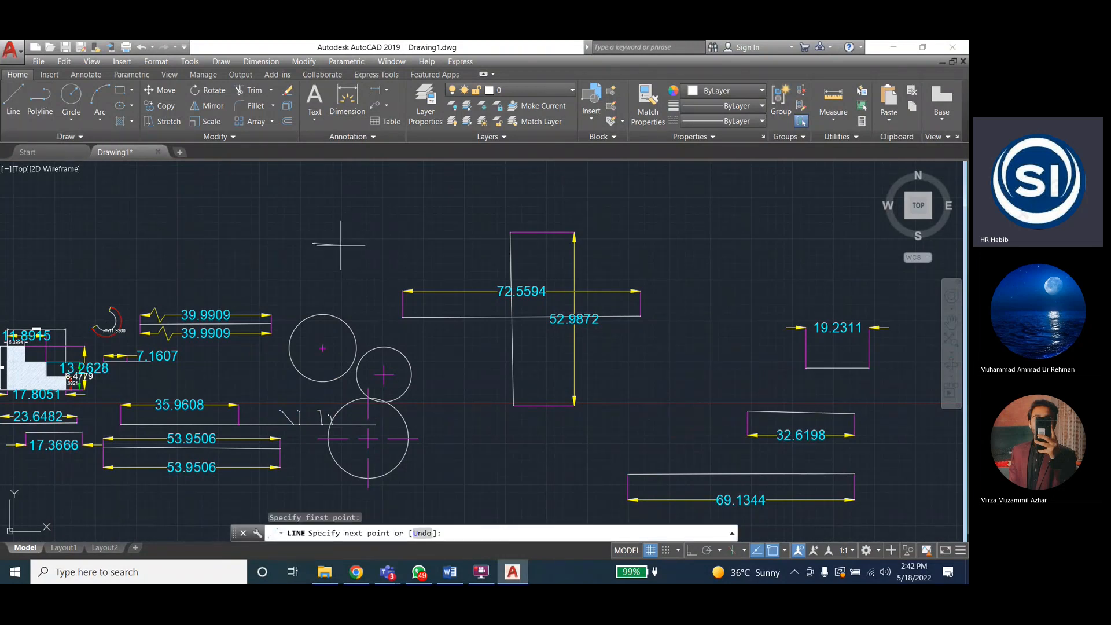
pyautogui.click(338, 244)
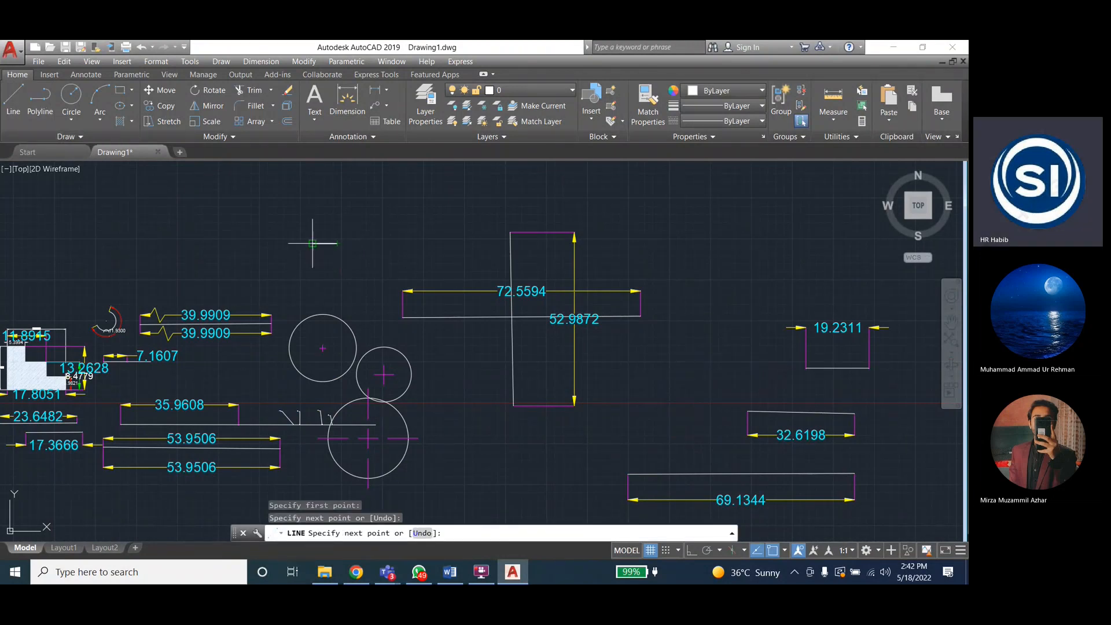
pyautogui.scroll(6, 313, 243)
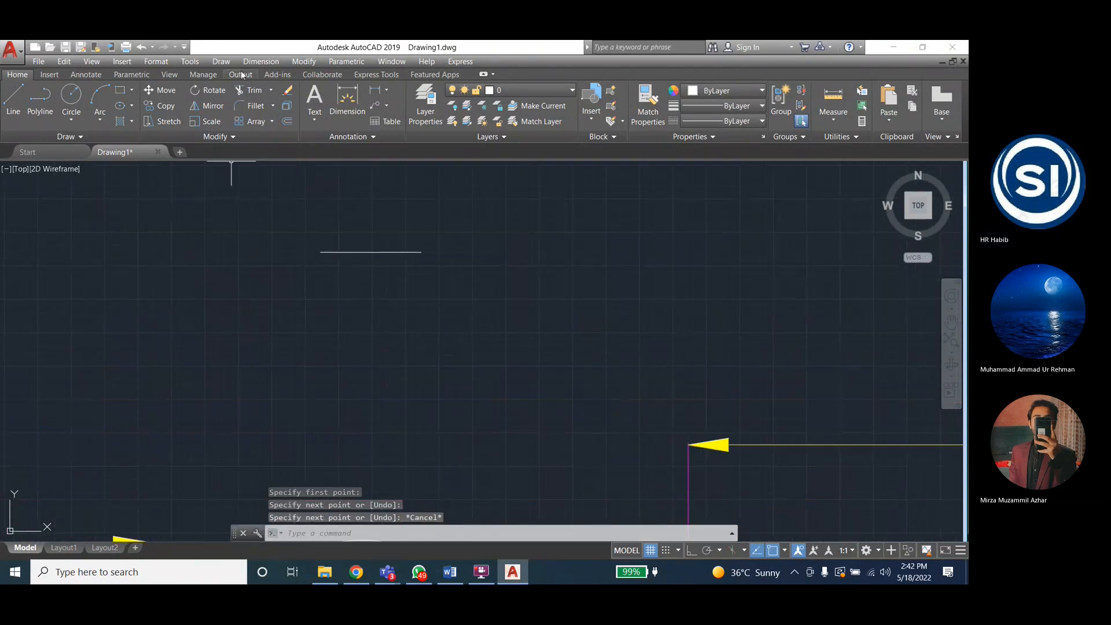
pyautogui.press('Escape')
# Add a linear dimension just above the new short line, from end to end
pyautogui.click(261, 62)
pyautogui.click(261, 92)
pyautogui.click(320, 252)
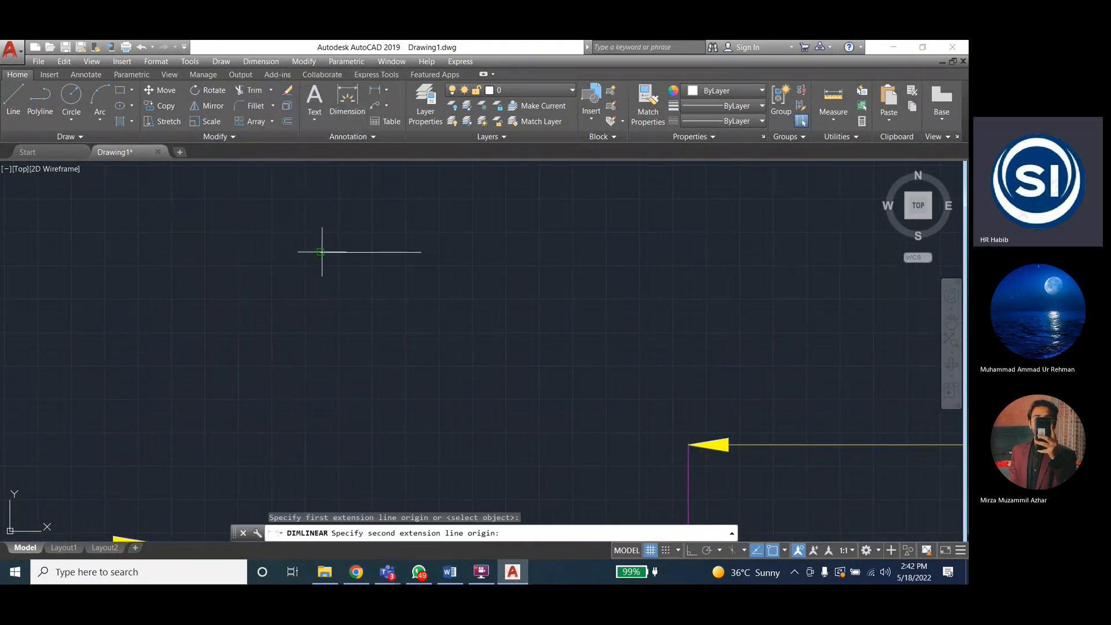
pyautogui.click(421, 252)
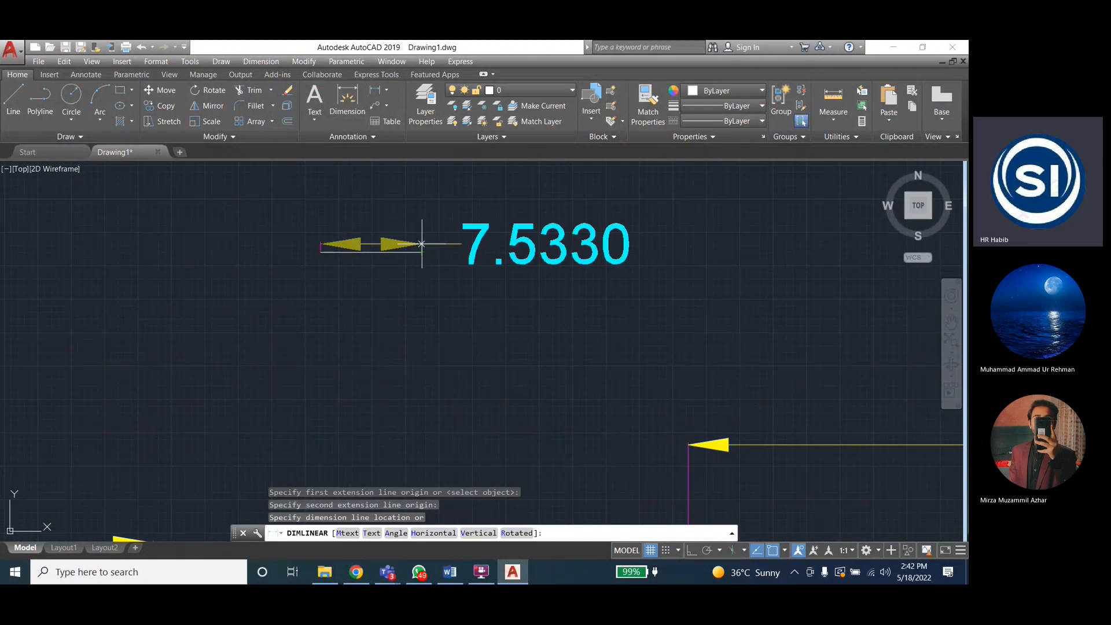
pyautogui.click(422, 242)
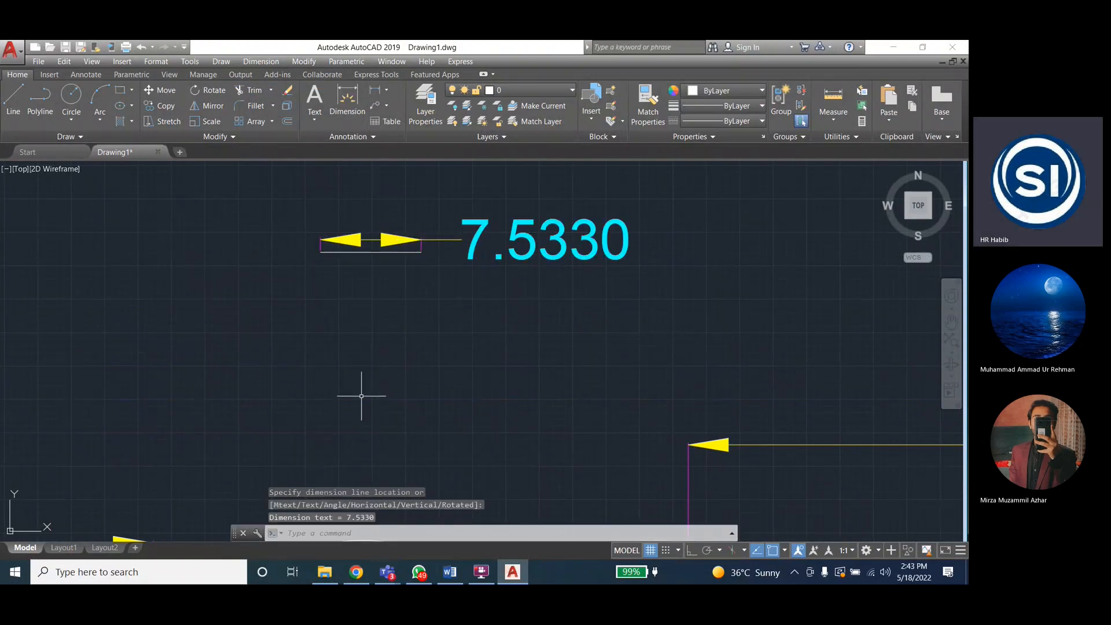
# Change dimension style 3's text placement to over the dimension line with a leader, keeping the short line's dimension in view
pyautogui.click(261, 61)
pyautogui.moveTo(295, 346)
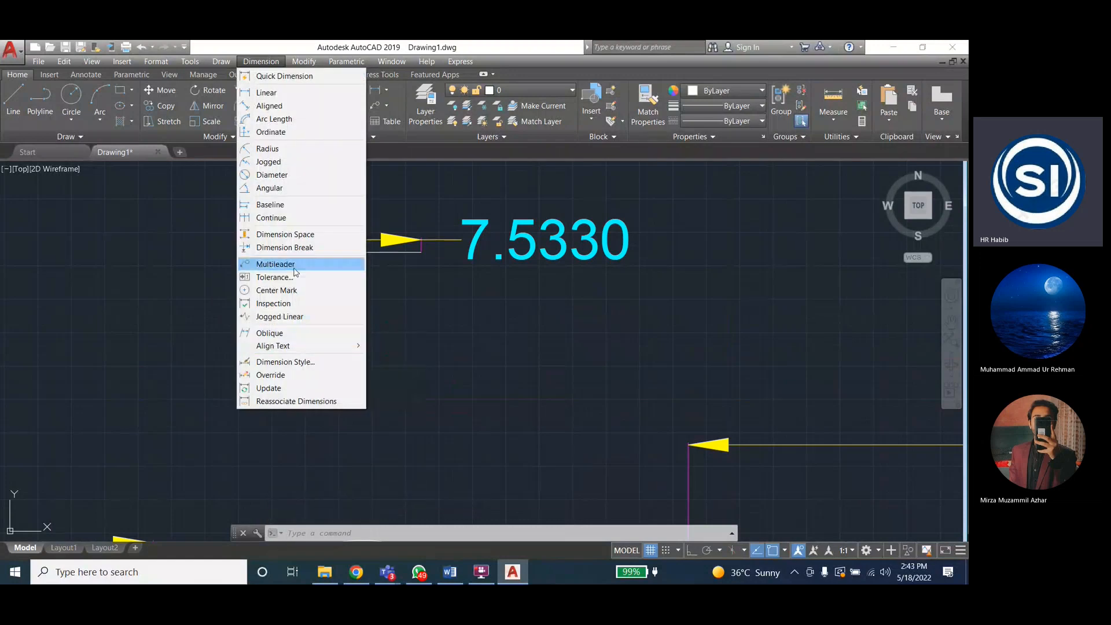
pyautogui.click(295, 374)
pyautogui.click(265, 63)
pyautogui.click(302, 361)
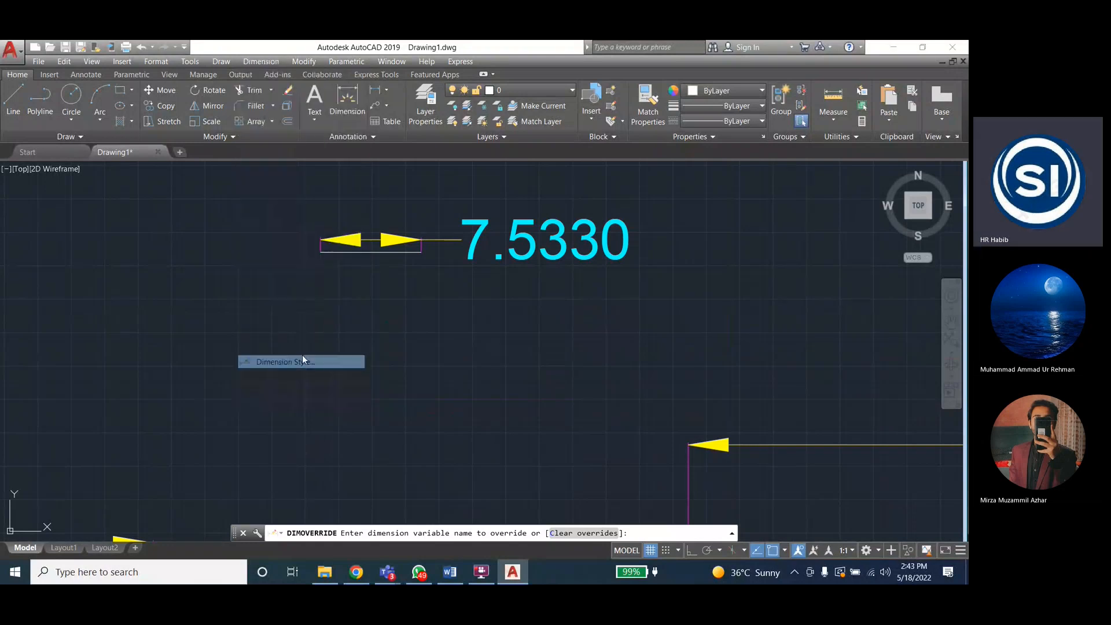
pyautogui.moveTo(472, 197); pyautogui.dragTo(210, 296)
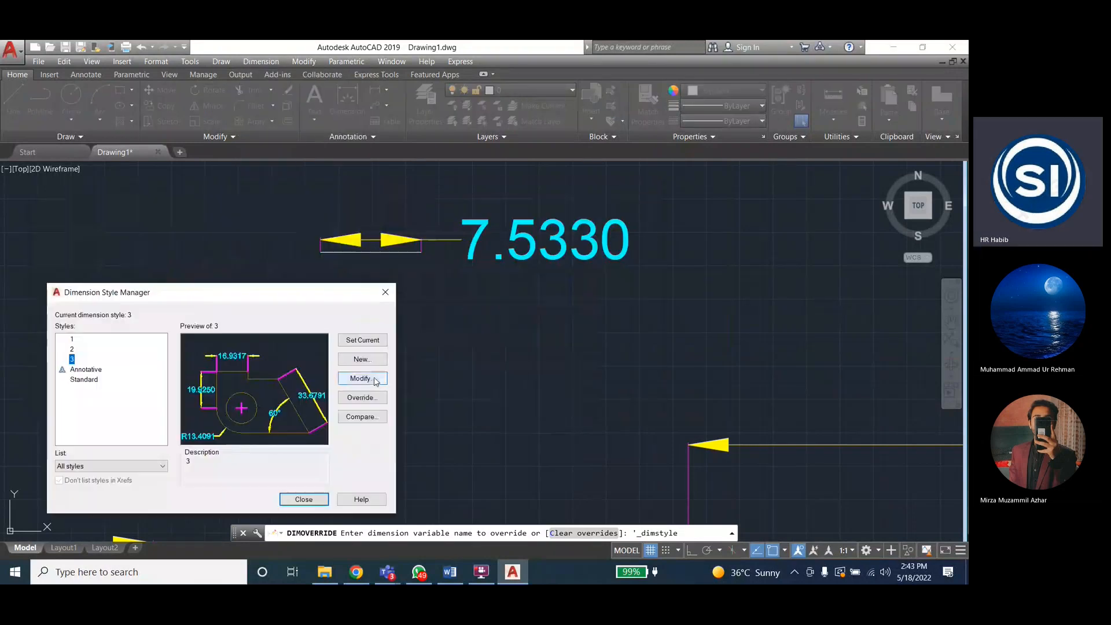
pyautogui.click(380, 380)
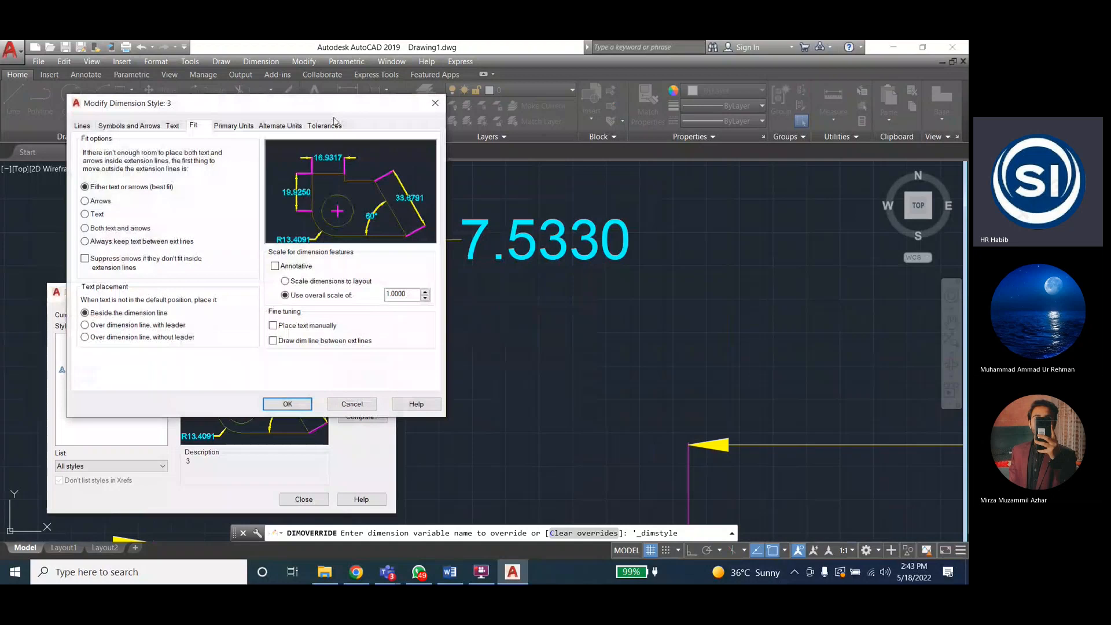
pyautogui.moveTo(320, 109); pyautogui.dragTo(815, 260)
pyautogui.click(580, 476)
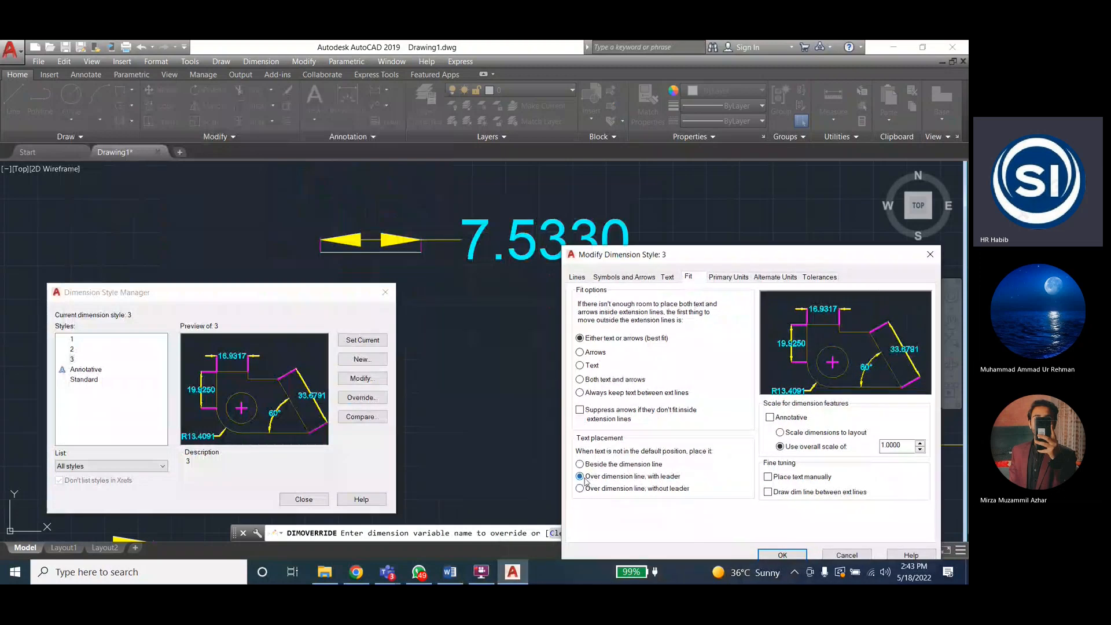
pyautogui.click(778, 554)
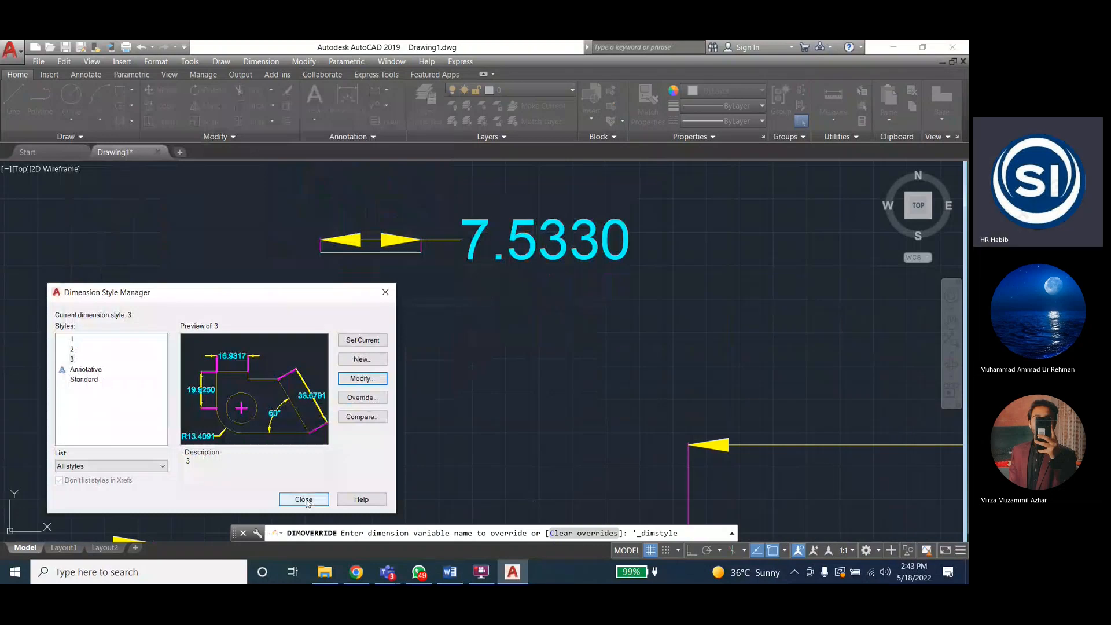
pyautogui.click(305, 500)
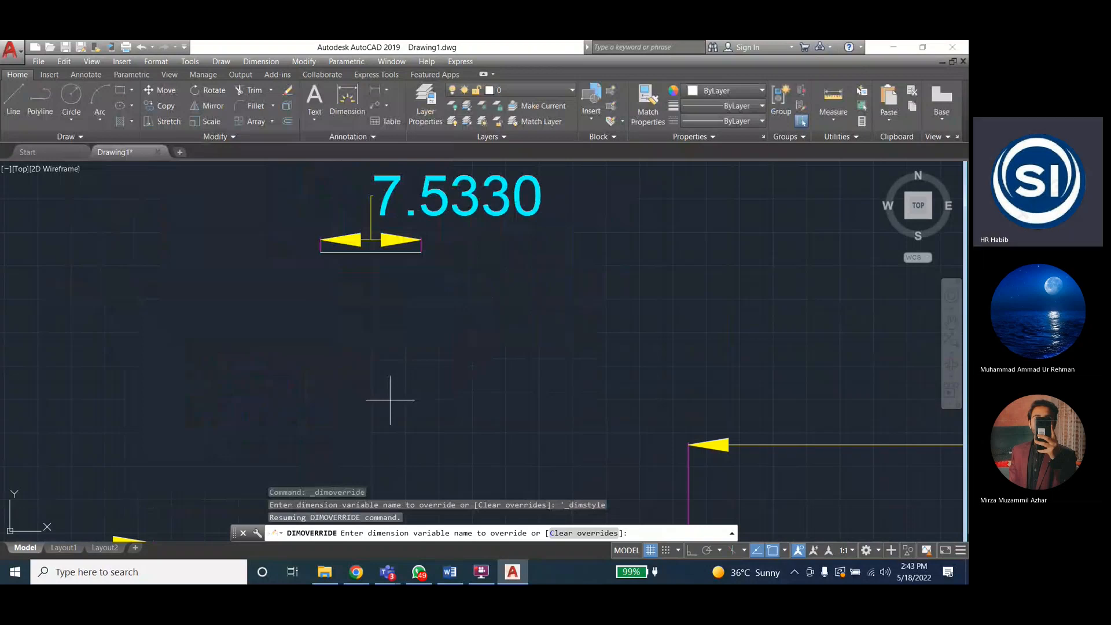
# Set dimension style 3's non-default text placement back to beside the dimension line
pyautogui.scroll(1, 390, 399)
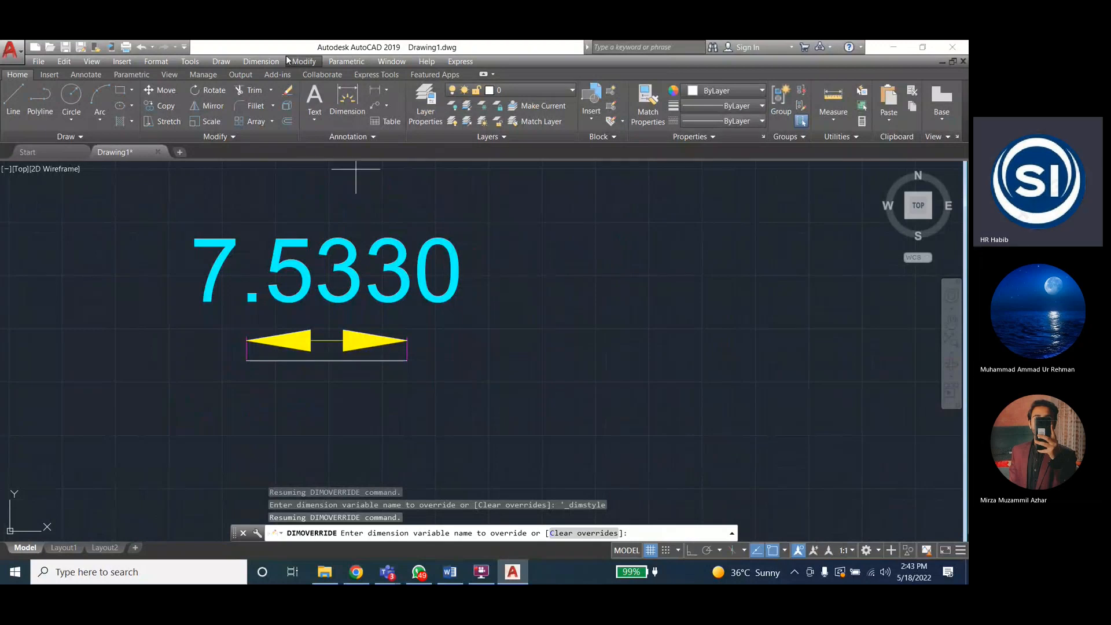
pyautogui.click(265, 61)
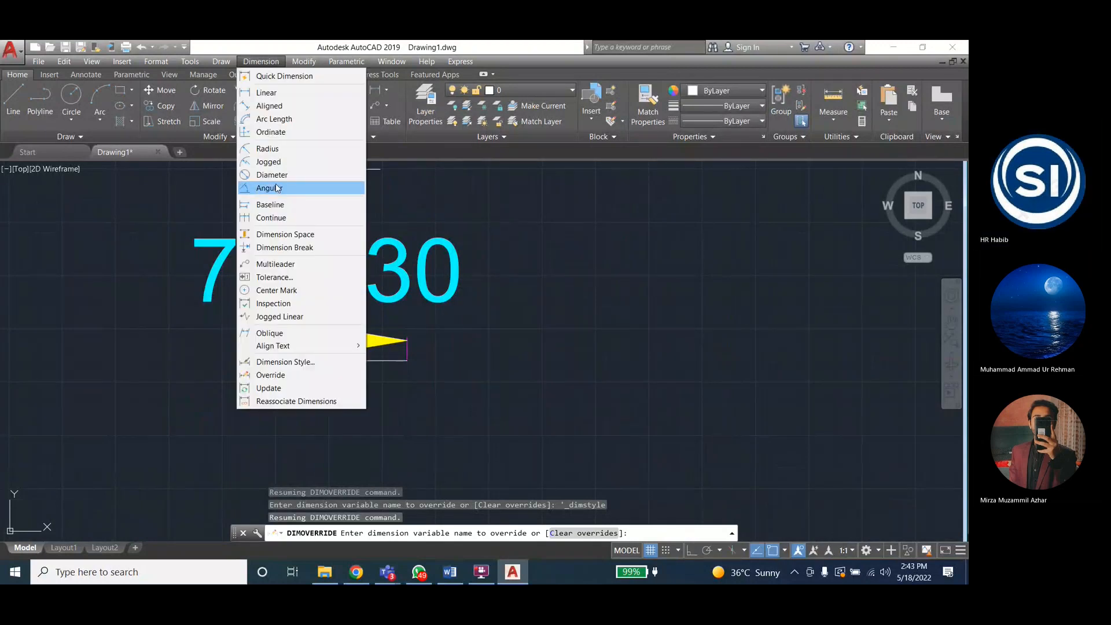
pyautogui.click(296, 361)
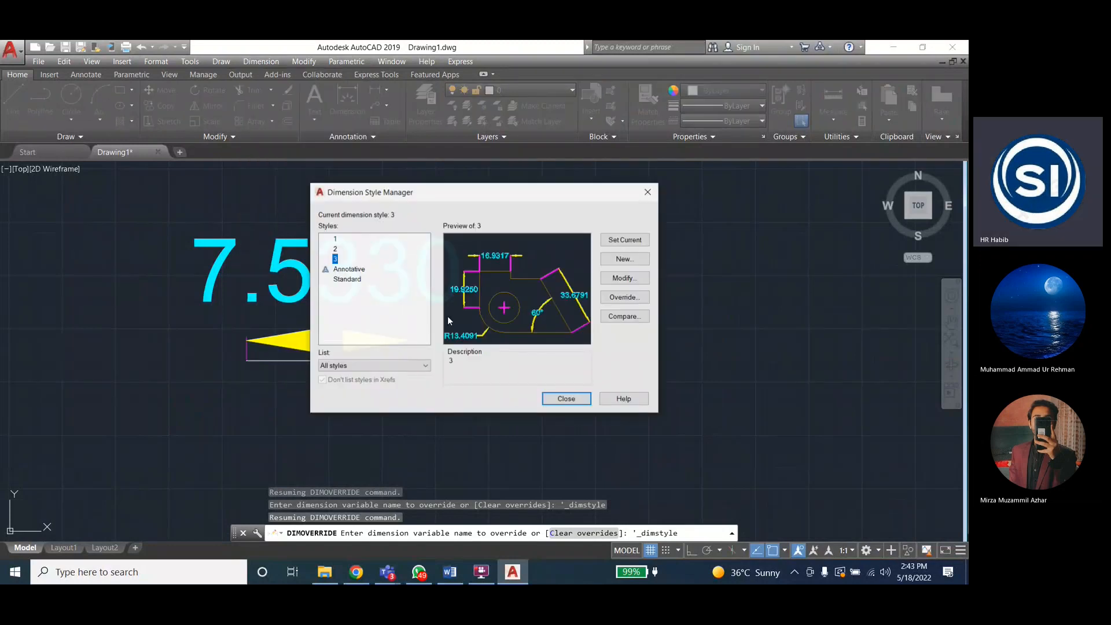
pyautogui.click(626, 276)
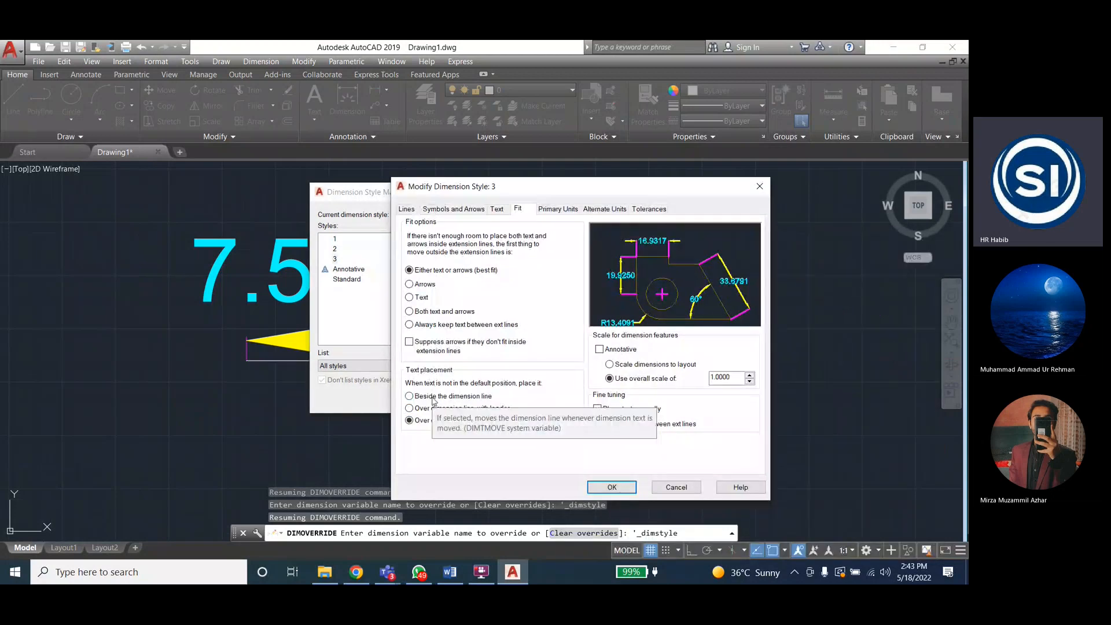
pyautogui.click(432, 399)
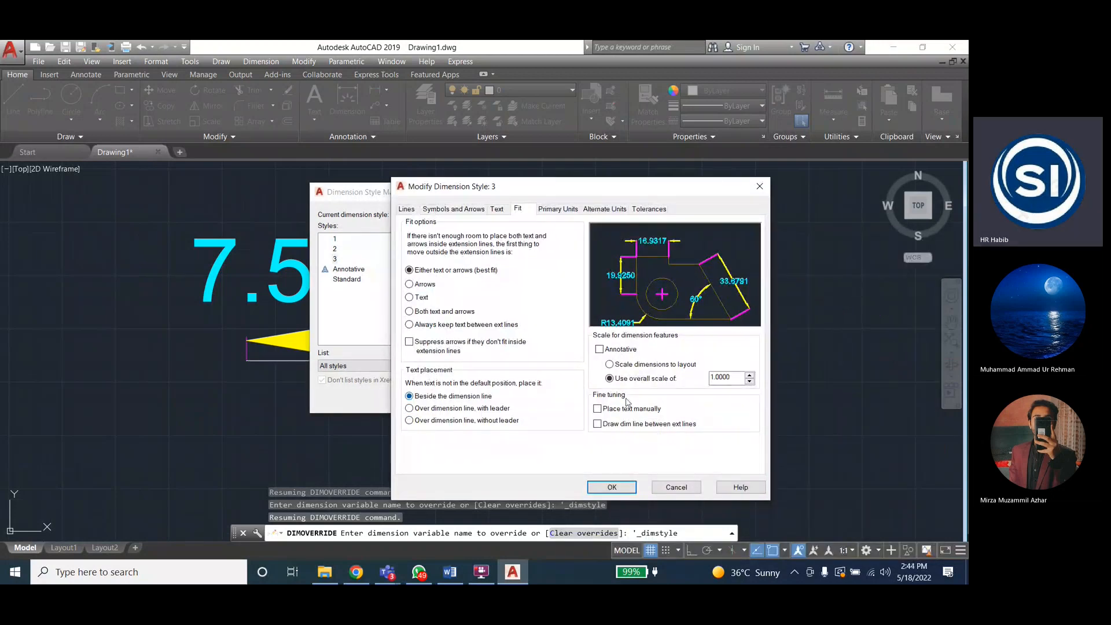
# Try the annotative and scale-to-layout options for style 3's dimension features, returning to the overall scale option
pyautogui.click(600, 350)
pyautogui.click(599, 350)
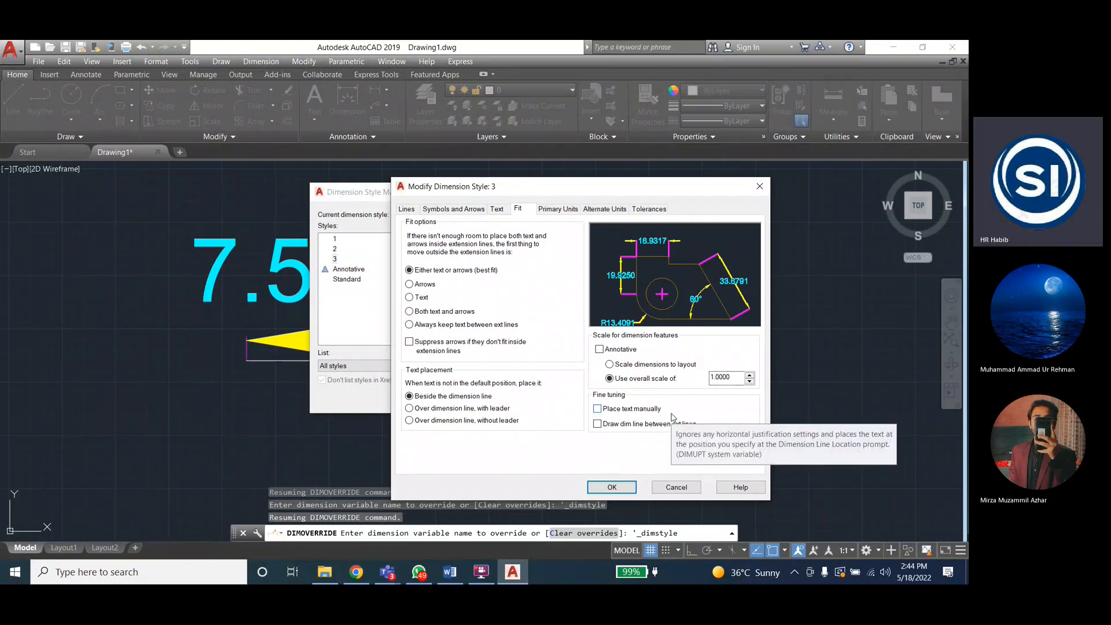
pyautogui.moveTo(730, 377); pyautogui.dragTo(698, 379)
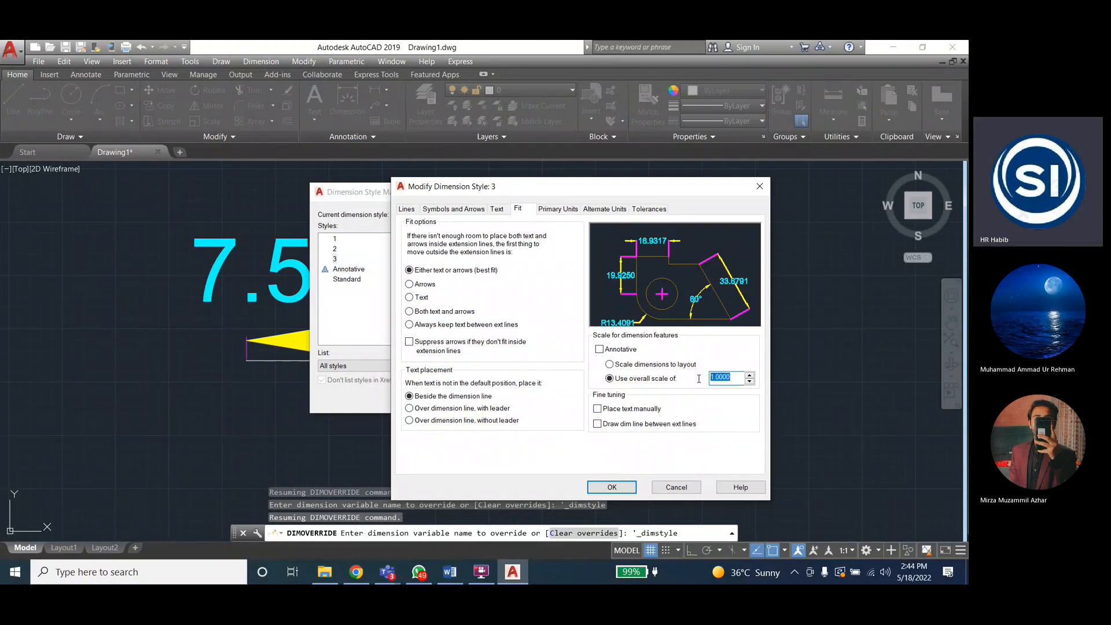
pyautogui.click(619, 366)
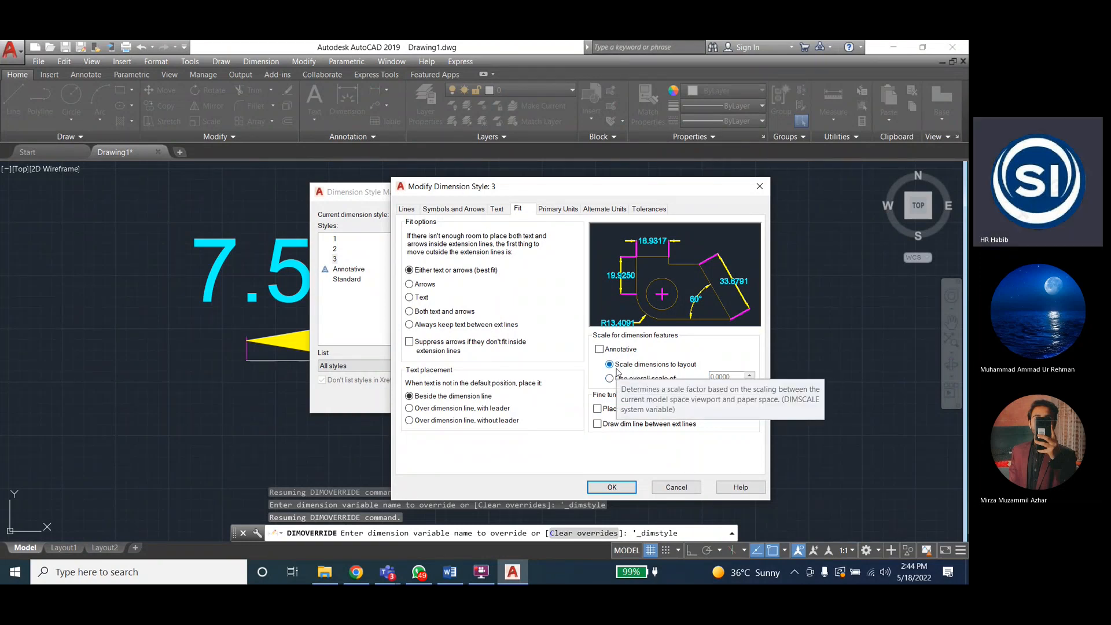
pyautogui.click(618, 378)
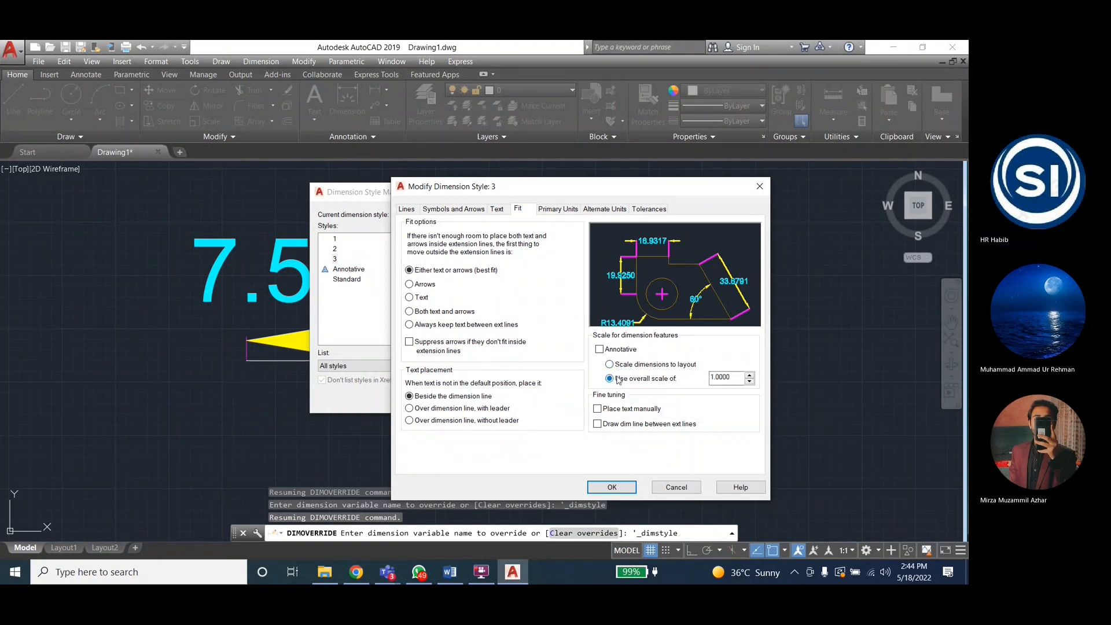
pyautogui.click(617, 367)
pyautogui.click(616, 378)
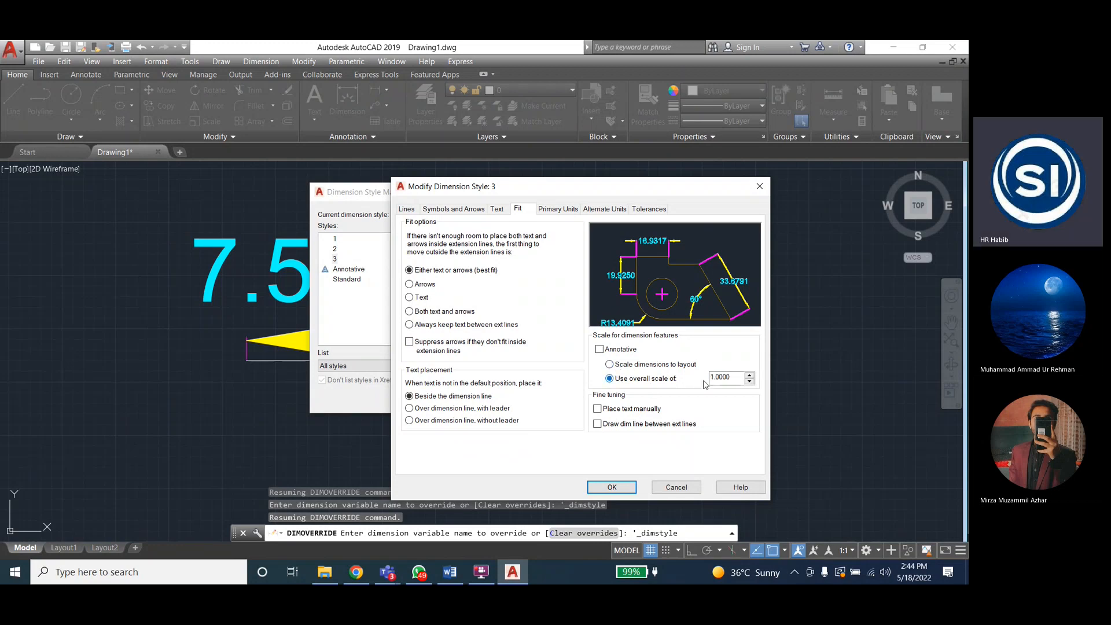
# Set dimension style 3's overall scale to 2 and its fit option to moving the text outside the extension lines first
pyautogui.moveTo(736, 378); pyautogui.dragTo(701, 380)
pyautogui.write('2')
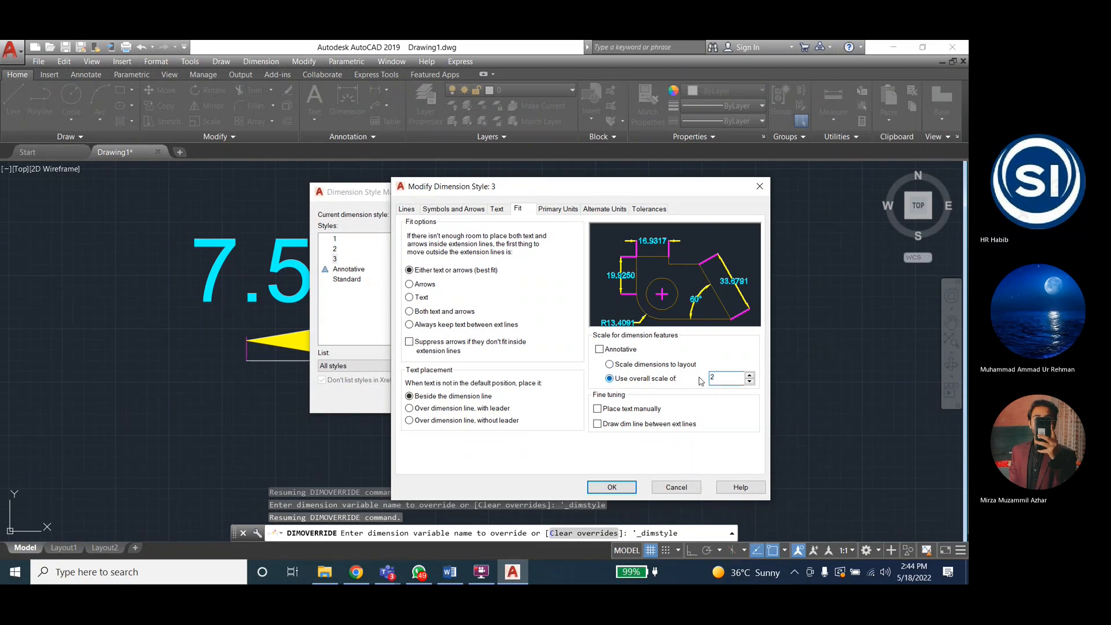
pyautogui.click(505, 298)
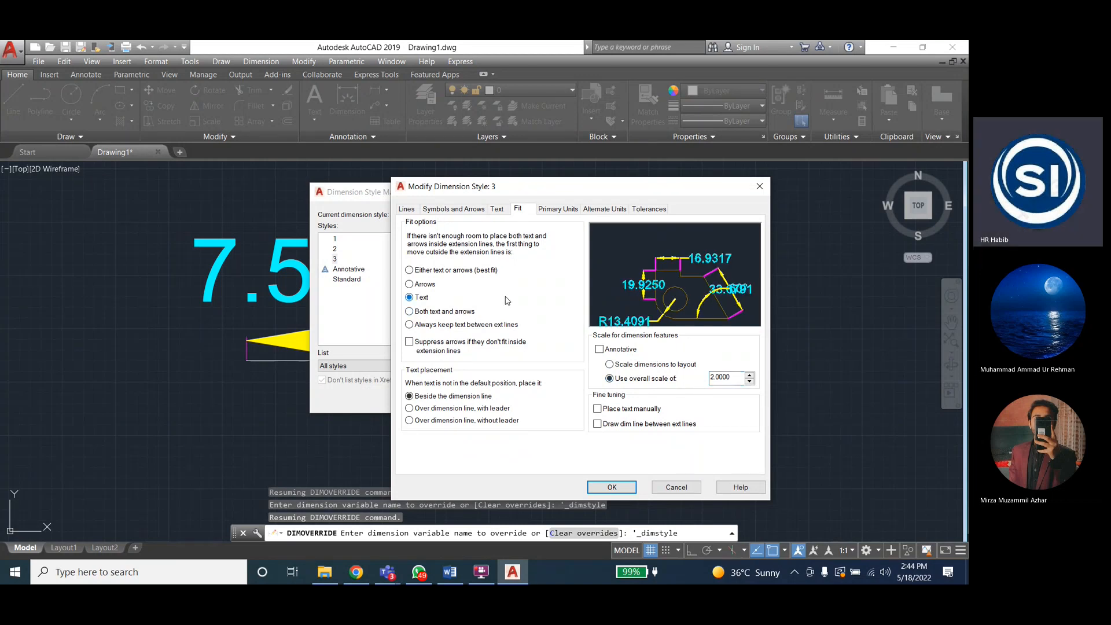
# Set dimension style 3's overall scale back to 1, keeping the text fit option selected
pyautogui.moveTo(733, 378); pyautogui.dragTo(666, 445)
pyautogui.write('1')
pyautogui.click(487, 301)
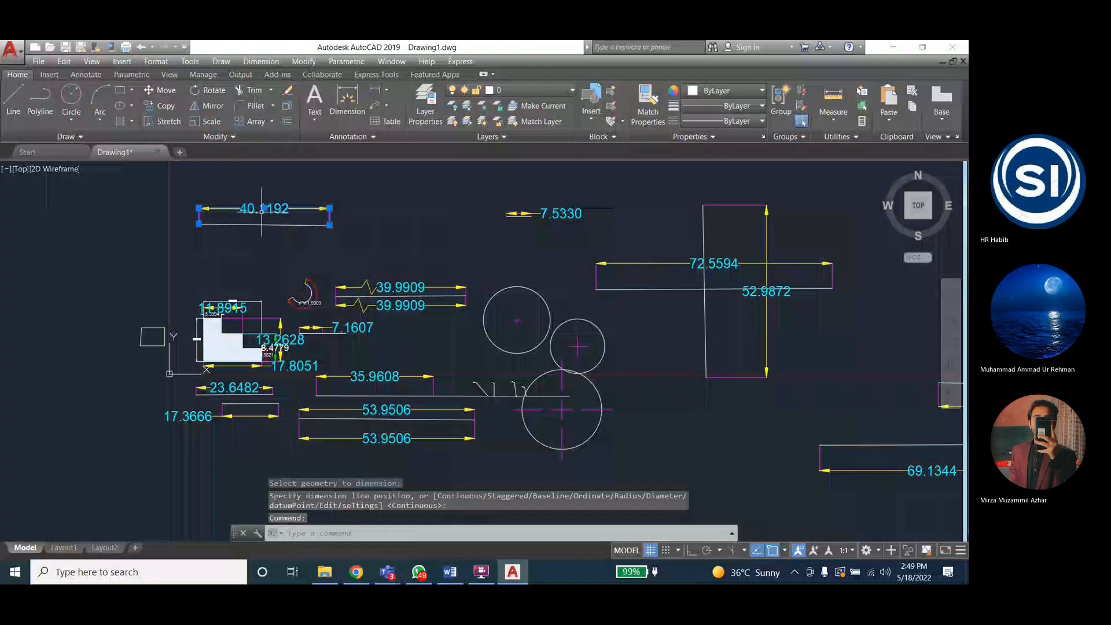
# Move the 40.1192 dimension's line farther above its object and shift its text near the right extension line
pyautogui.click(263, 209)
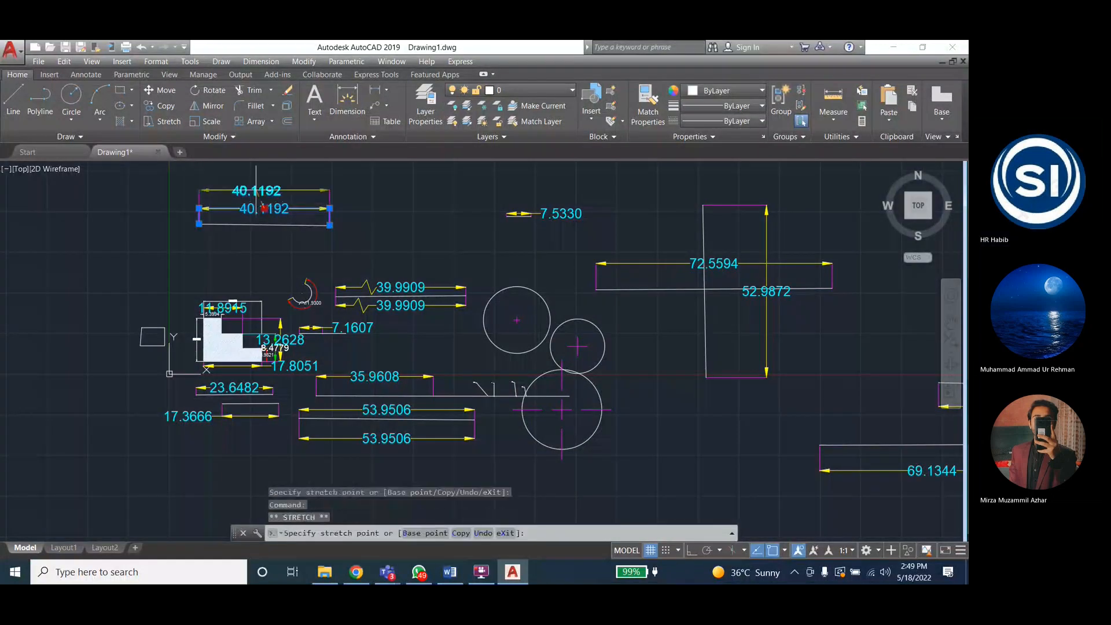
pyautogui.click(319, 178)
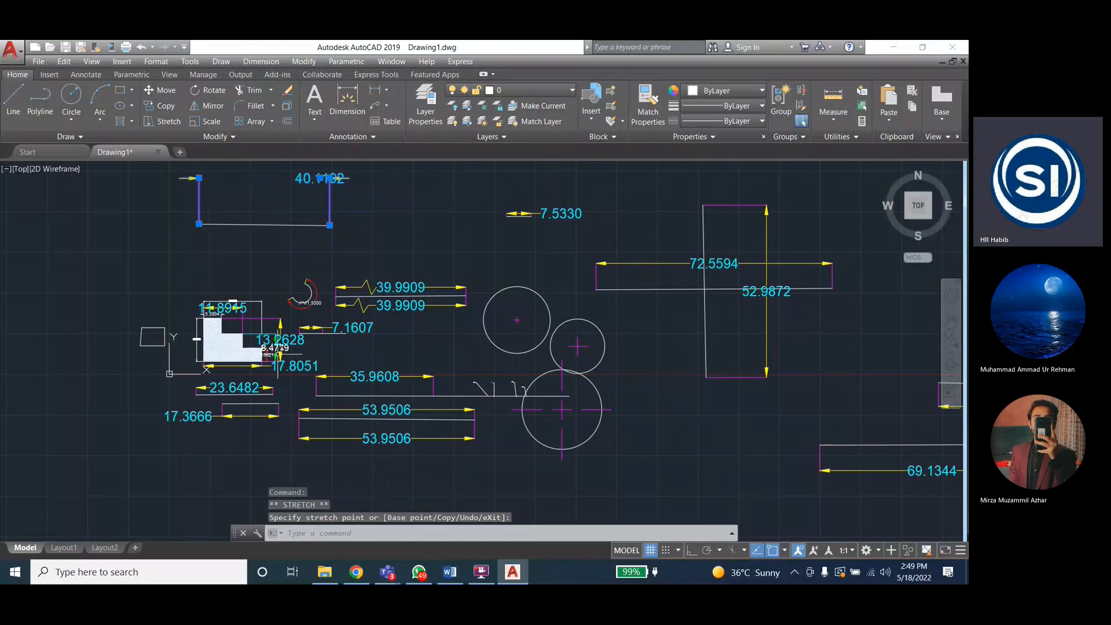
# Modify dimension style 3 to draw the dimension line between the extension lines, and apply the change to the drawing
pyautogui.click(263, 61)
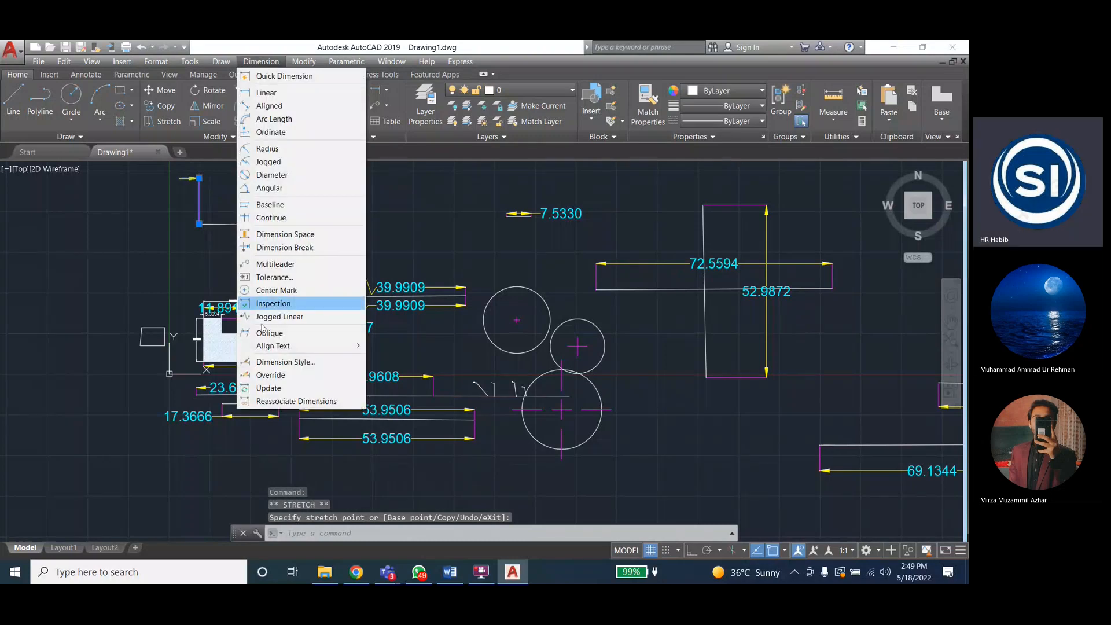
pyautogui.click(266, 362)
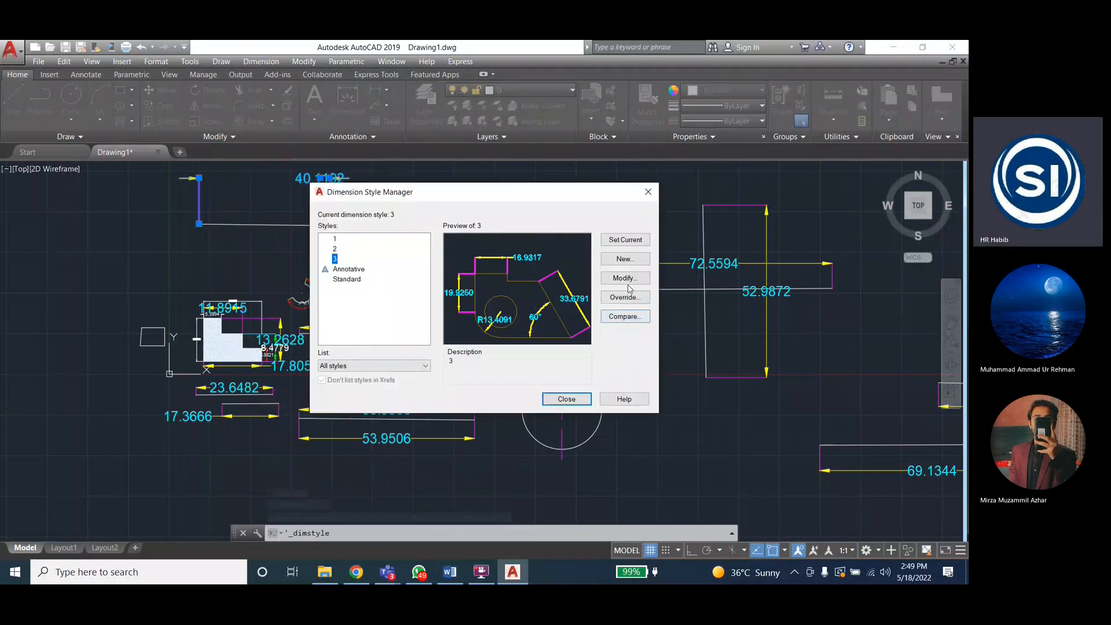
pyautogui.click(624, 280)
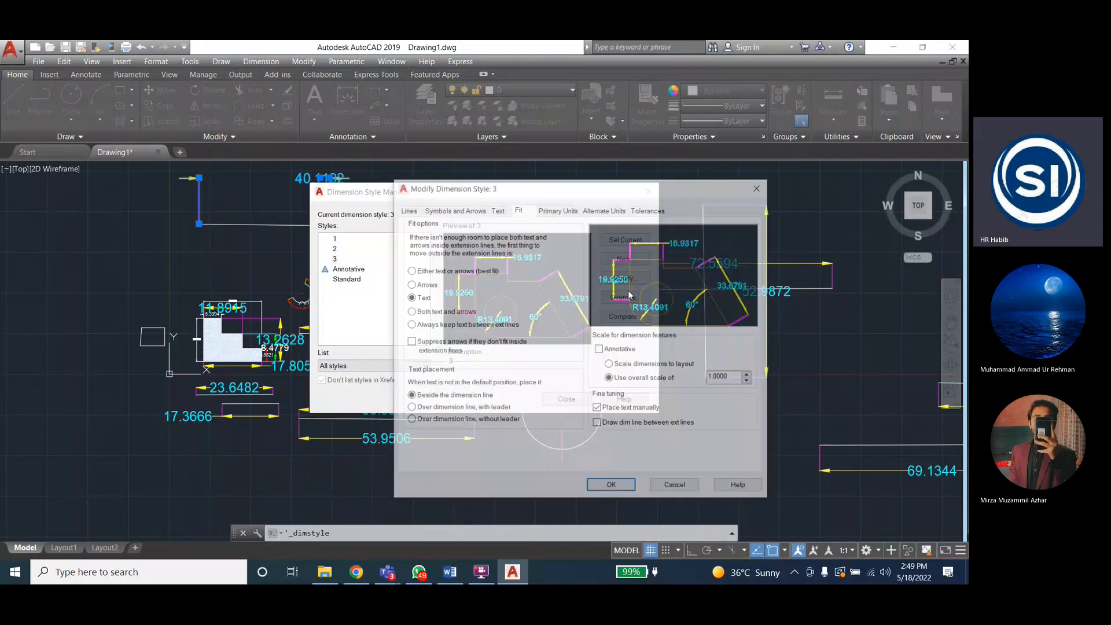
pyautogui.click(608, 423)
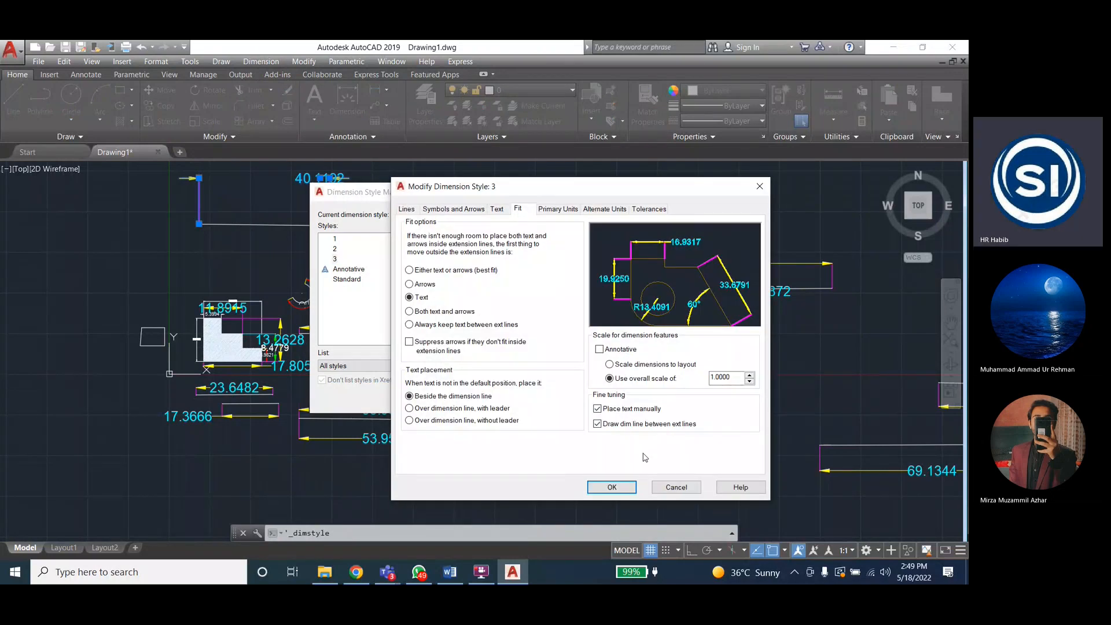
pyautogui.click(614, 489)
pyautogui.click(566, 398)
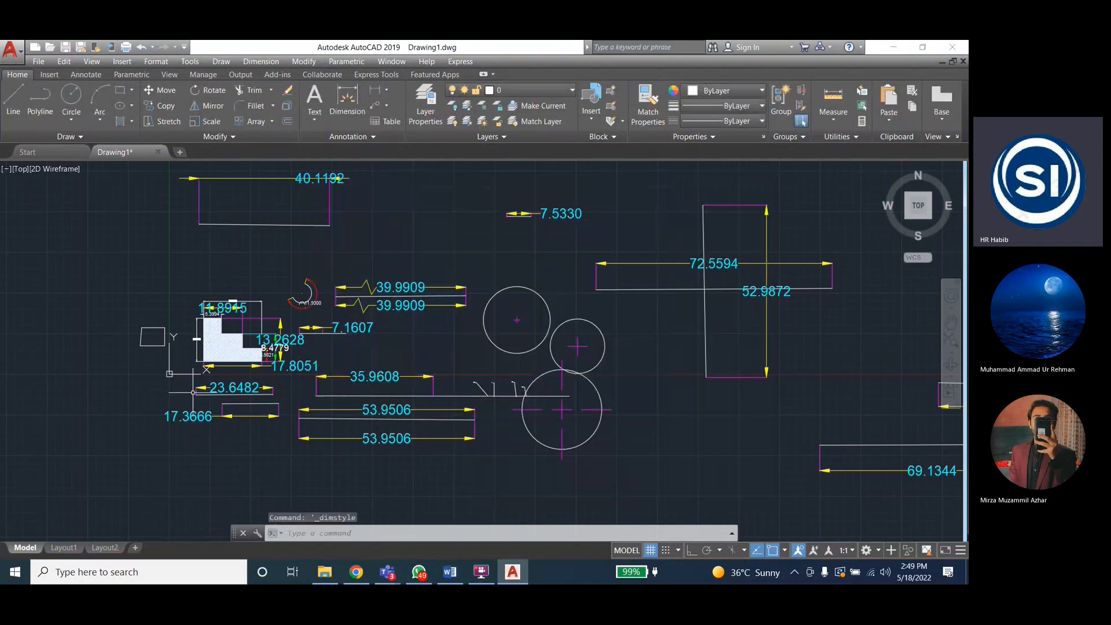
# Turn off manual text placement in dimension style 3's fit fine-tuning settings
pyautogui.scroll(-2, 162, 379)
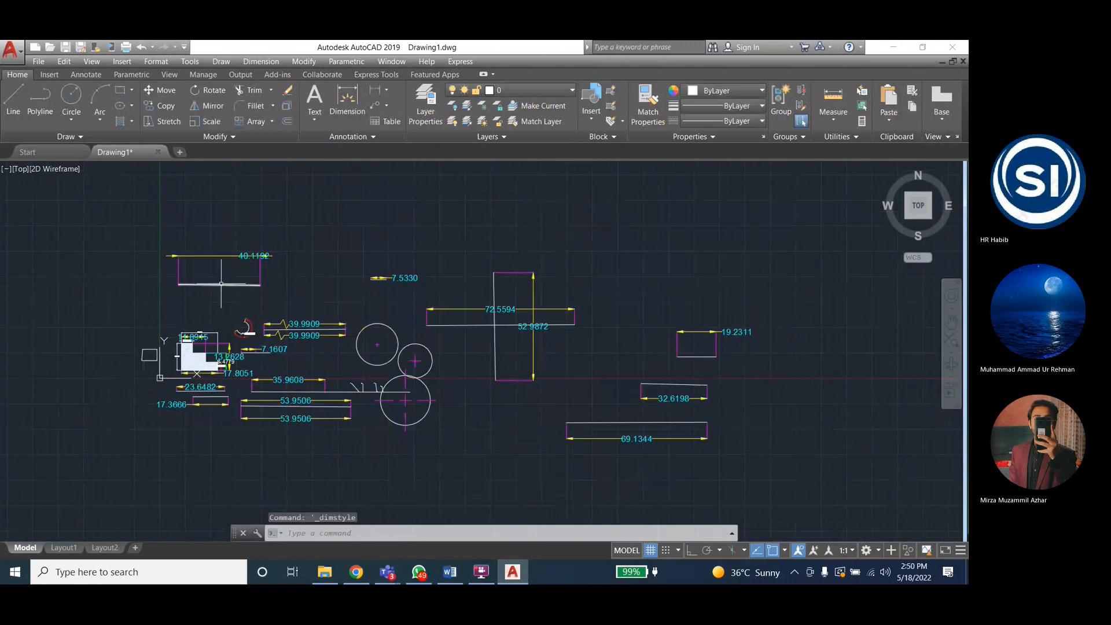
pyautogui.scroll(5, 201, 262)
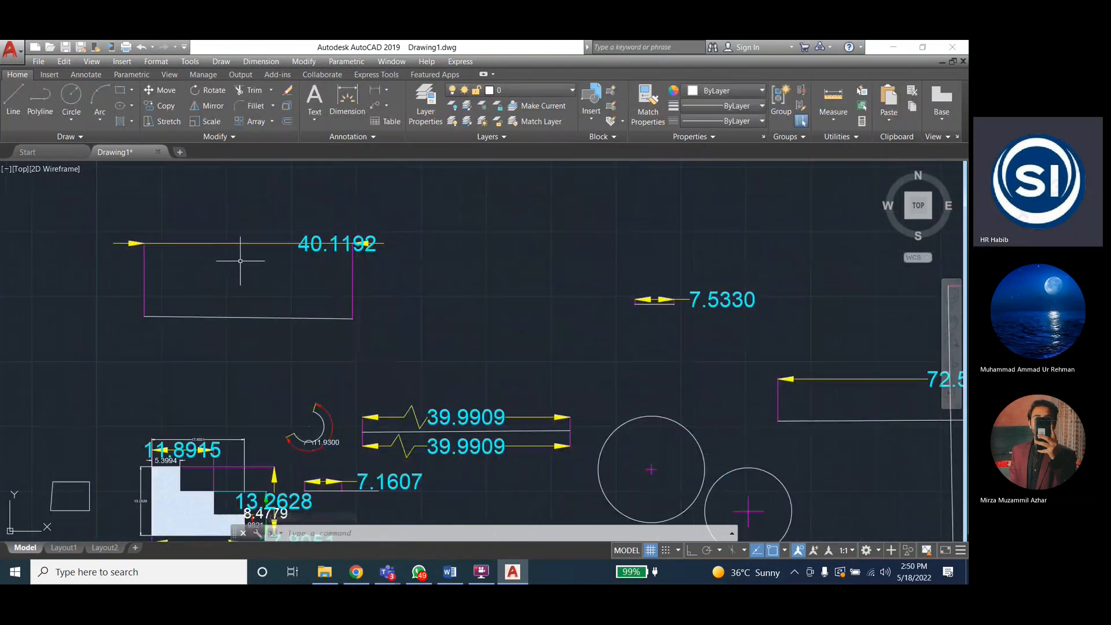
pyautogui.click(260, 61)
pyautogui.click(307, 360)
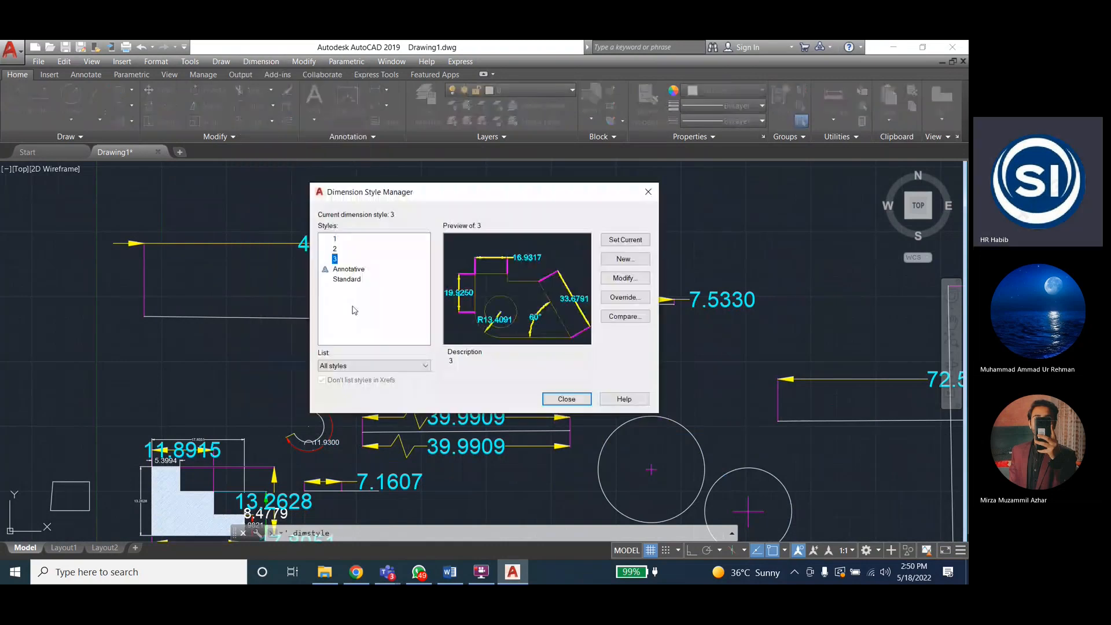
pyautogui.click(625, 278)
pyautogui.click(597, 408)
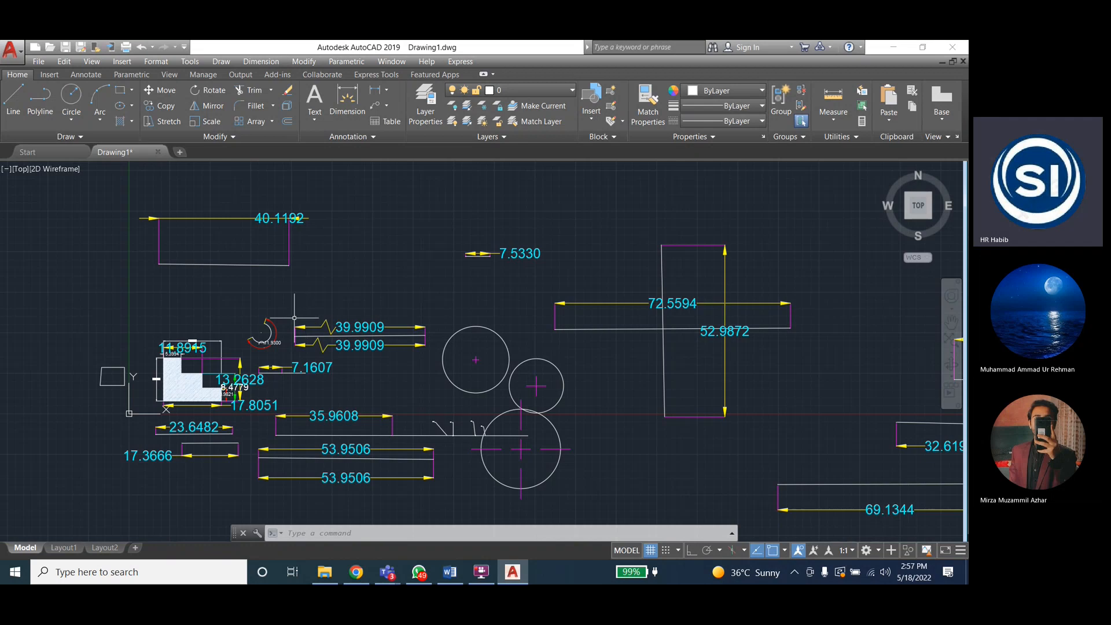
# Review dimension style 3's fit settings and exit the style manager without making changes
pyautogui.click(260, 62)
pyautogui.click(286, 361)
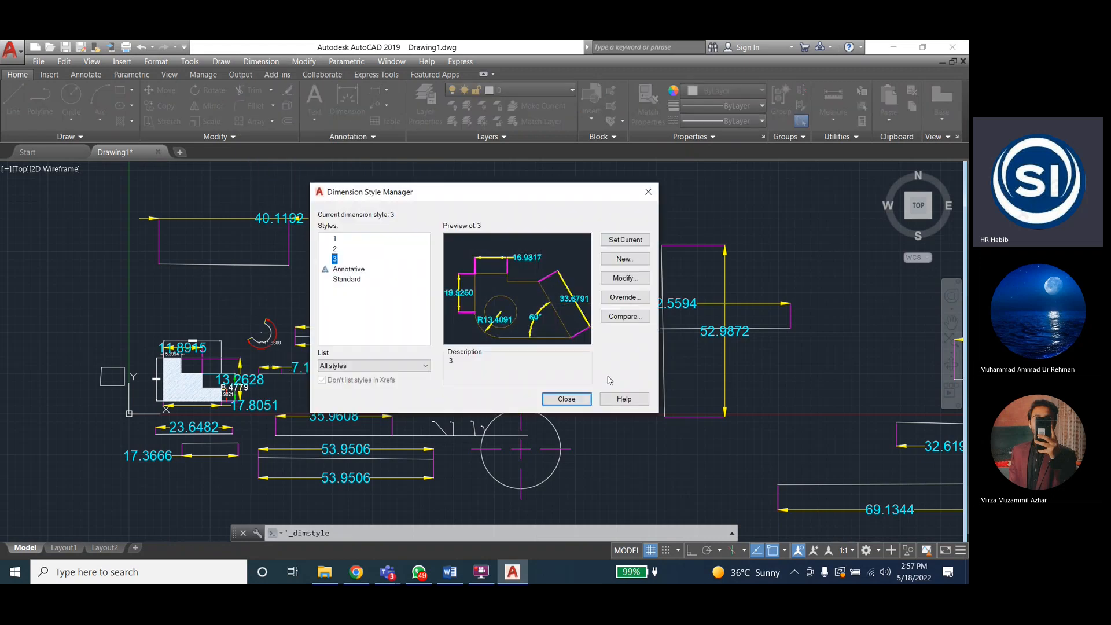
pyautogui.click(639, 283)
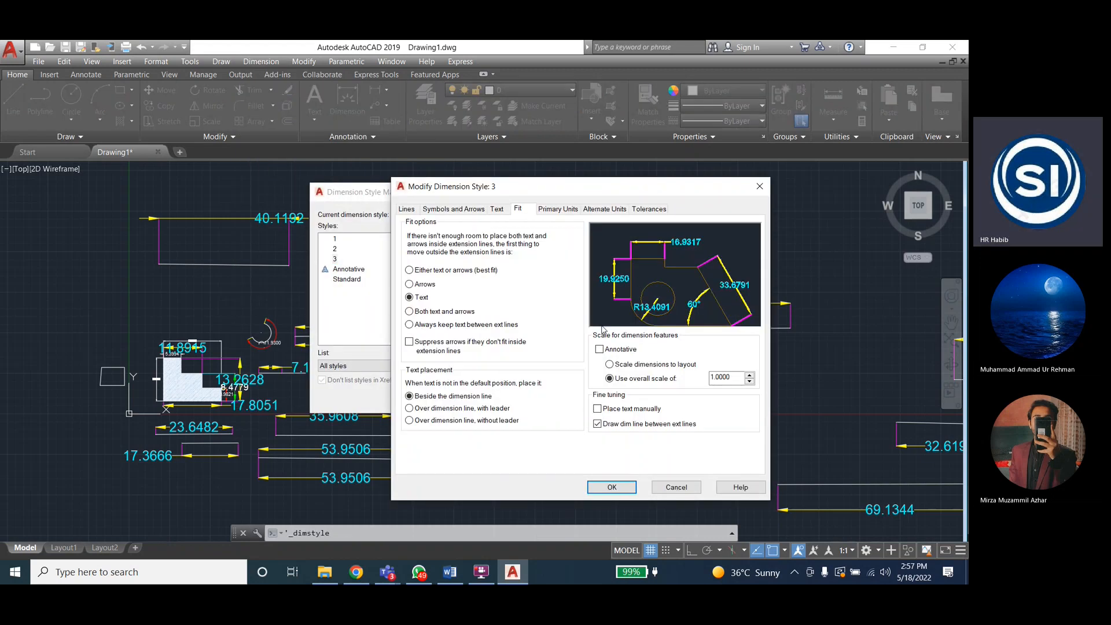
pyautogui.click(676, 486)
pyautogui.click(649, 192)
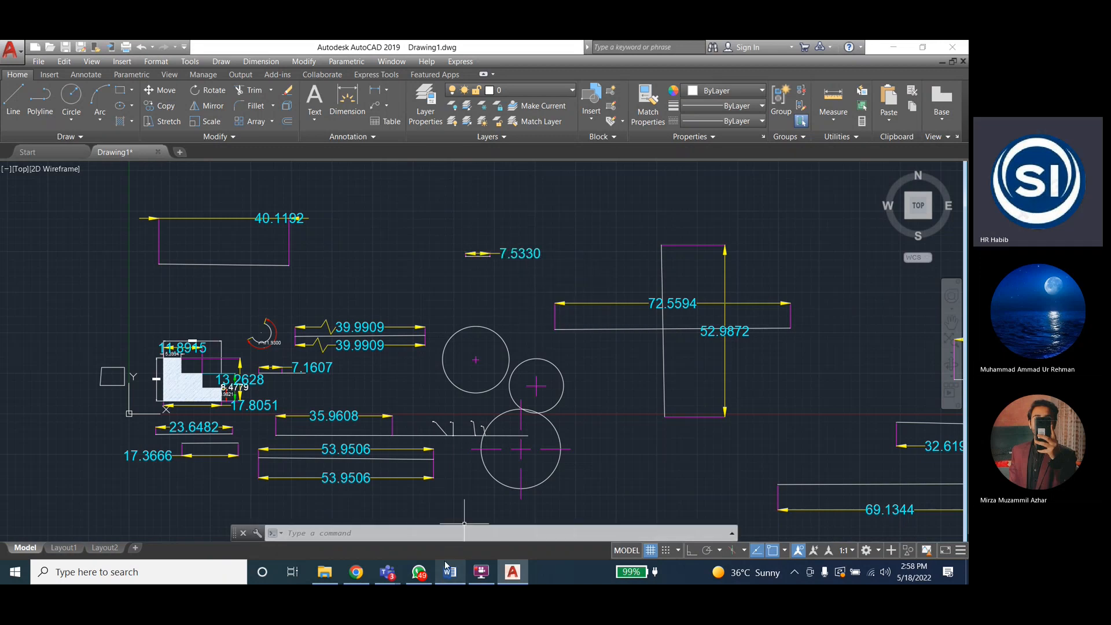
# Switch to the Microsoft Teams meeting window
pyautogui.moveTo(387, 572)
pyautogui.click(407, 509)
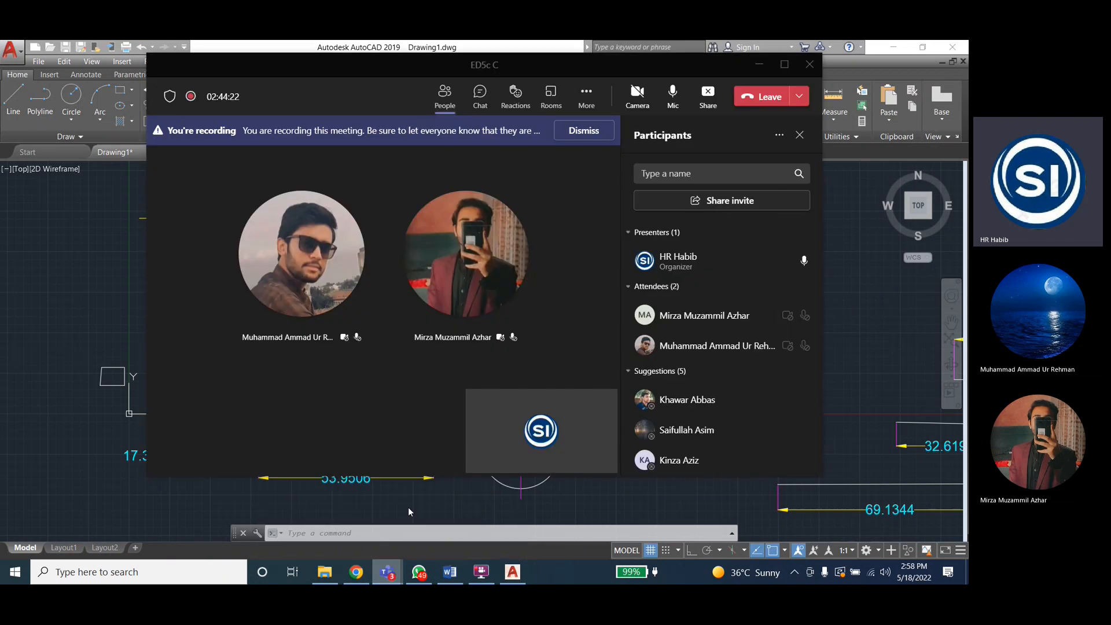